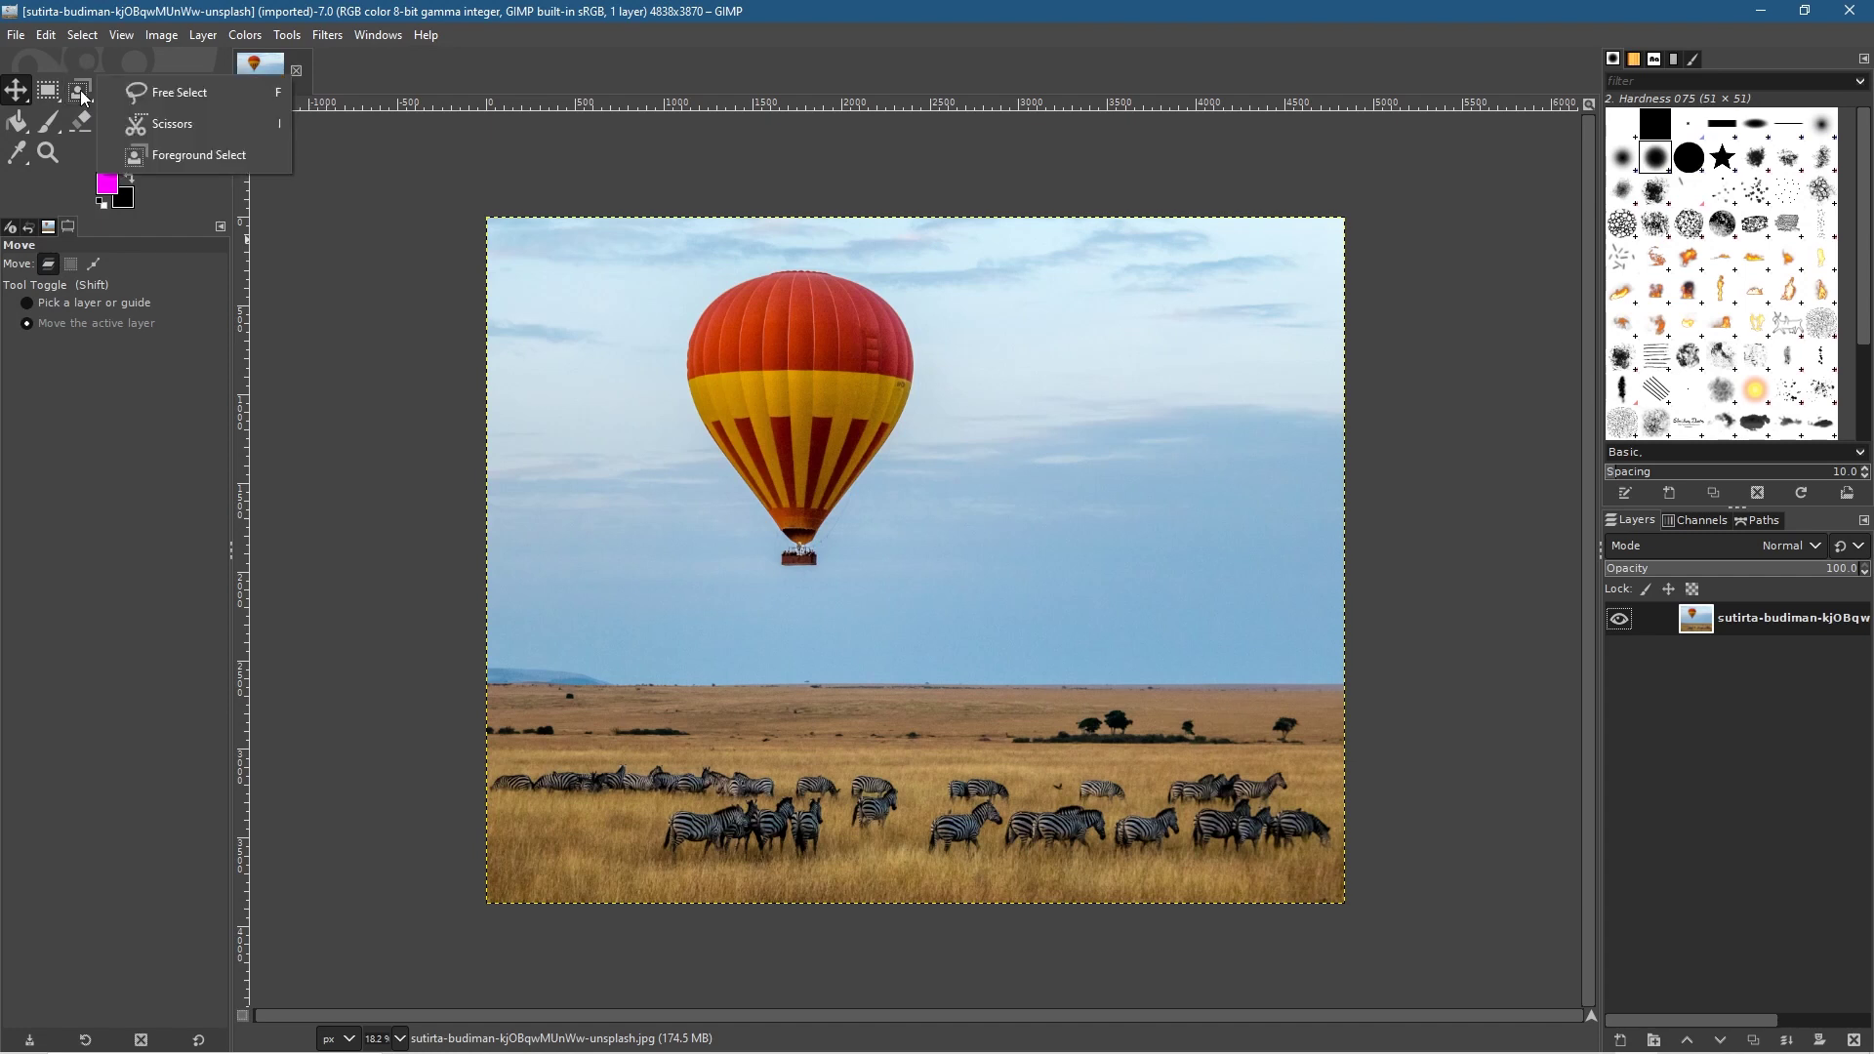
Activate the Foreground Select tool and leave Feather edges off.
{"action": "left_click", "coordinate": [171, 91]}
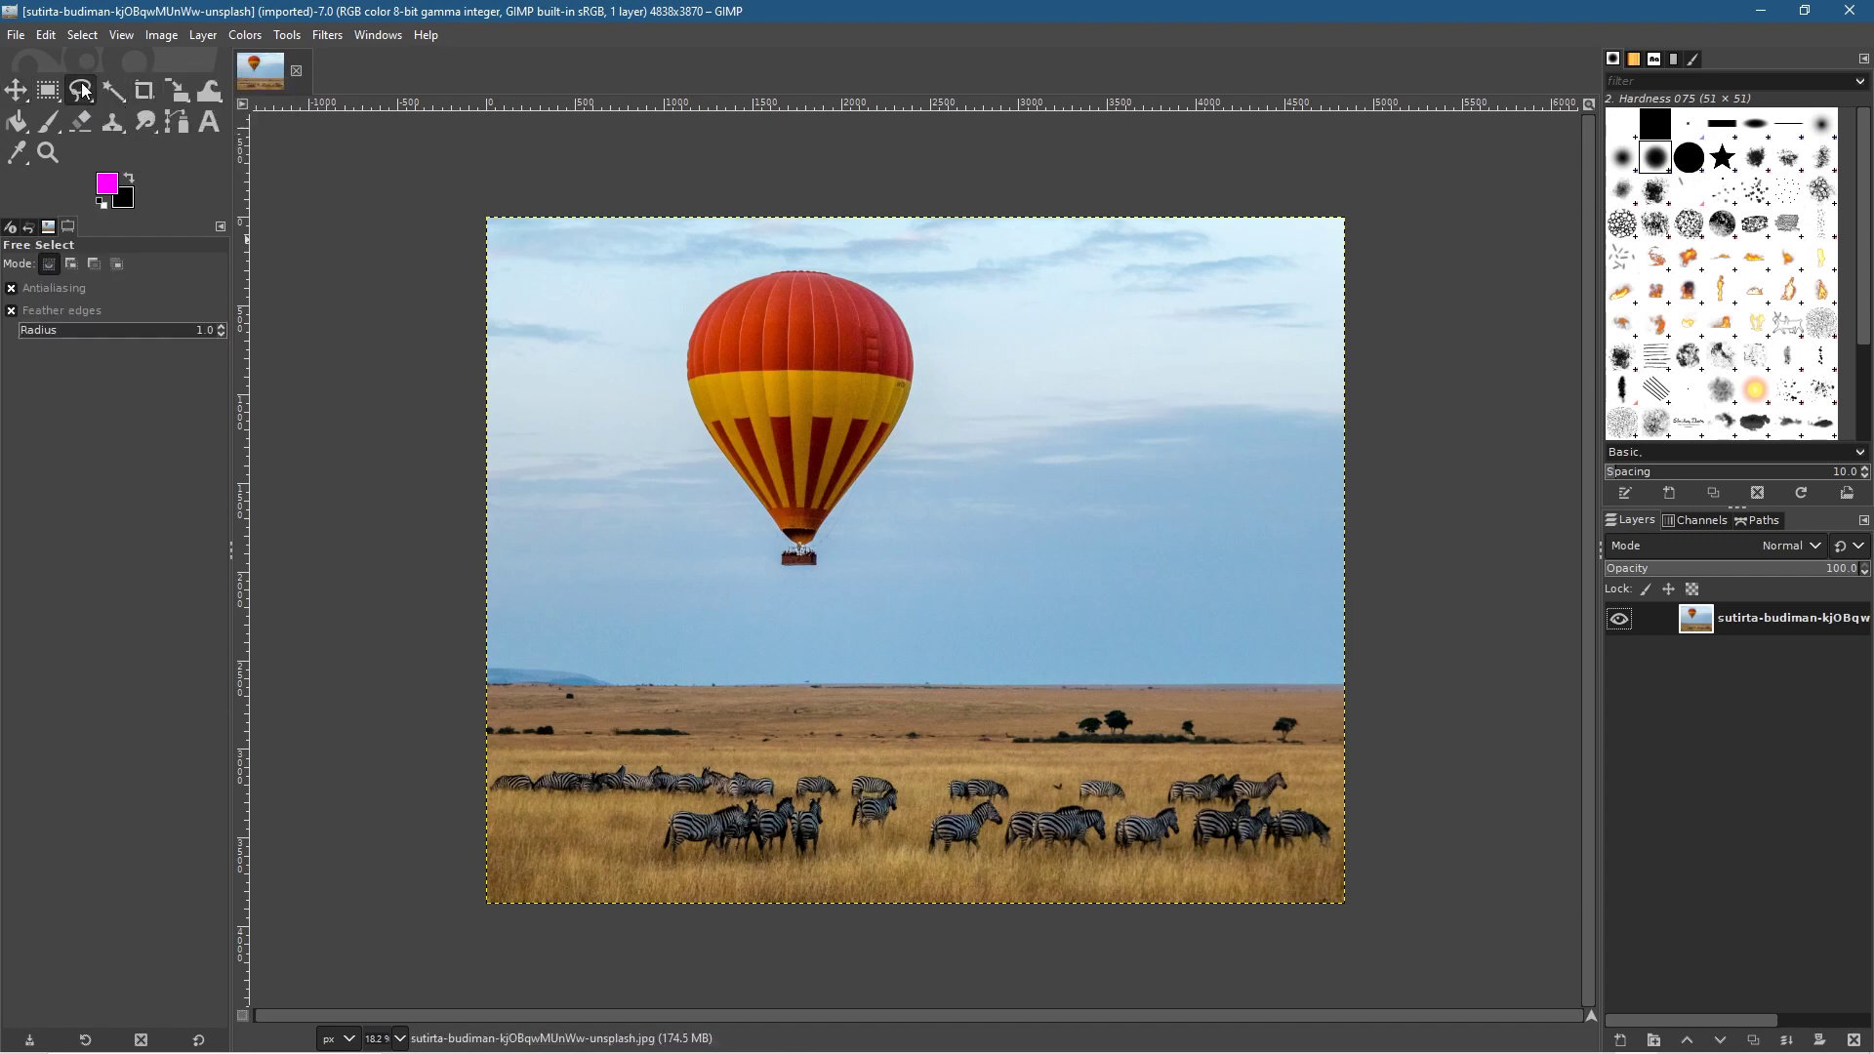
{"action": "right_click", "coordinate": [83, 92]}
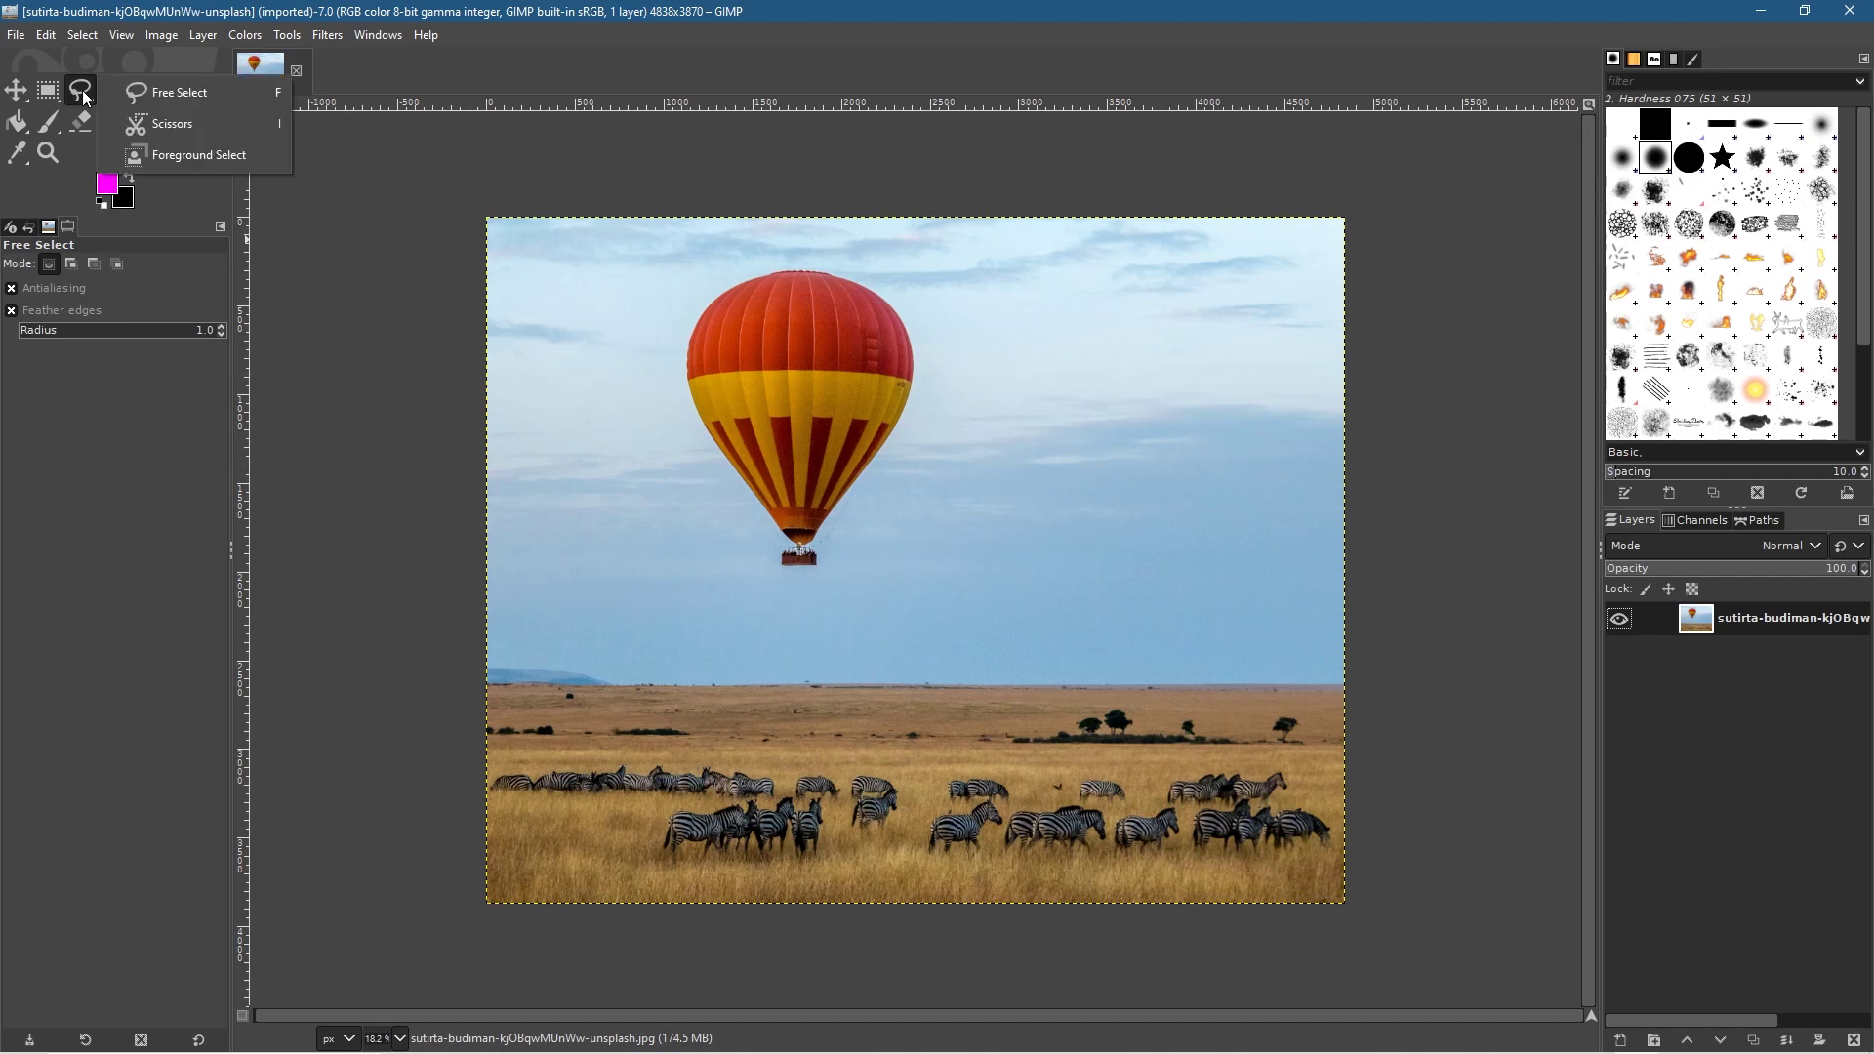
{"action": "left_click", "coordinate": [178, 158]}
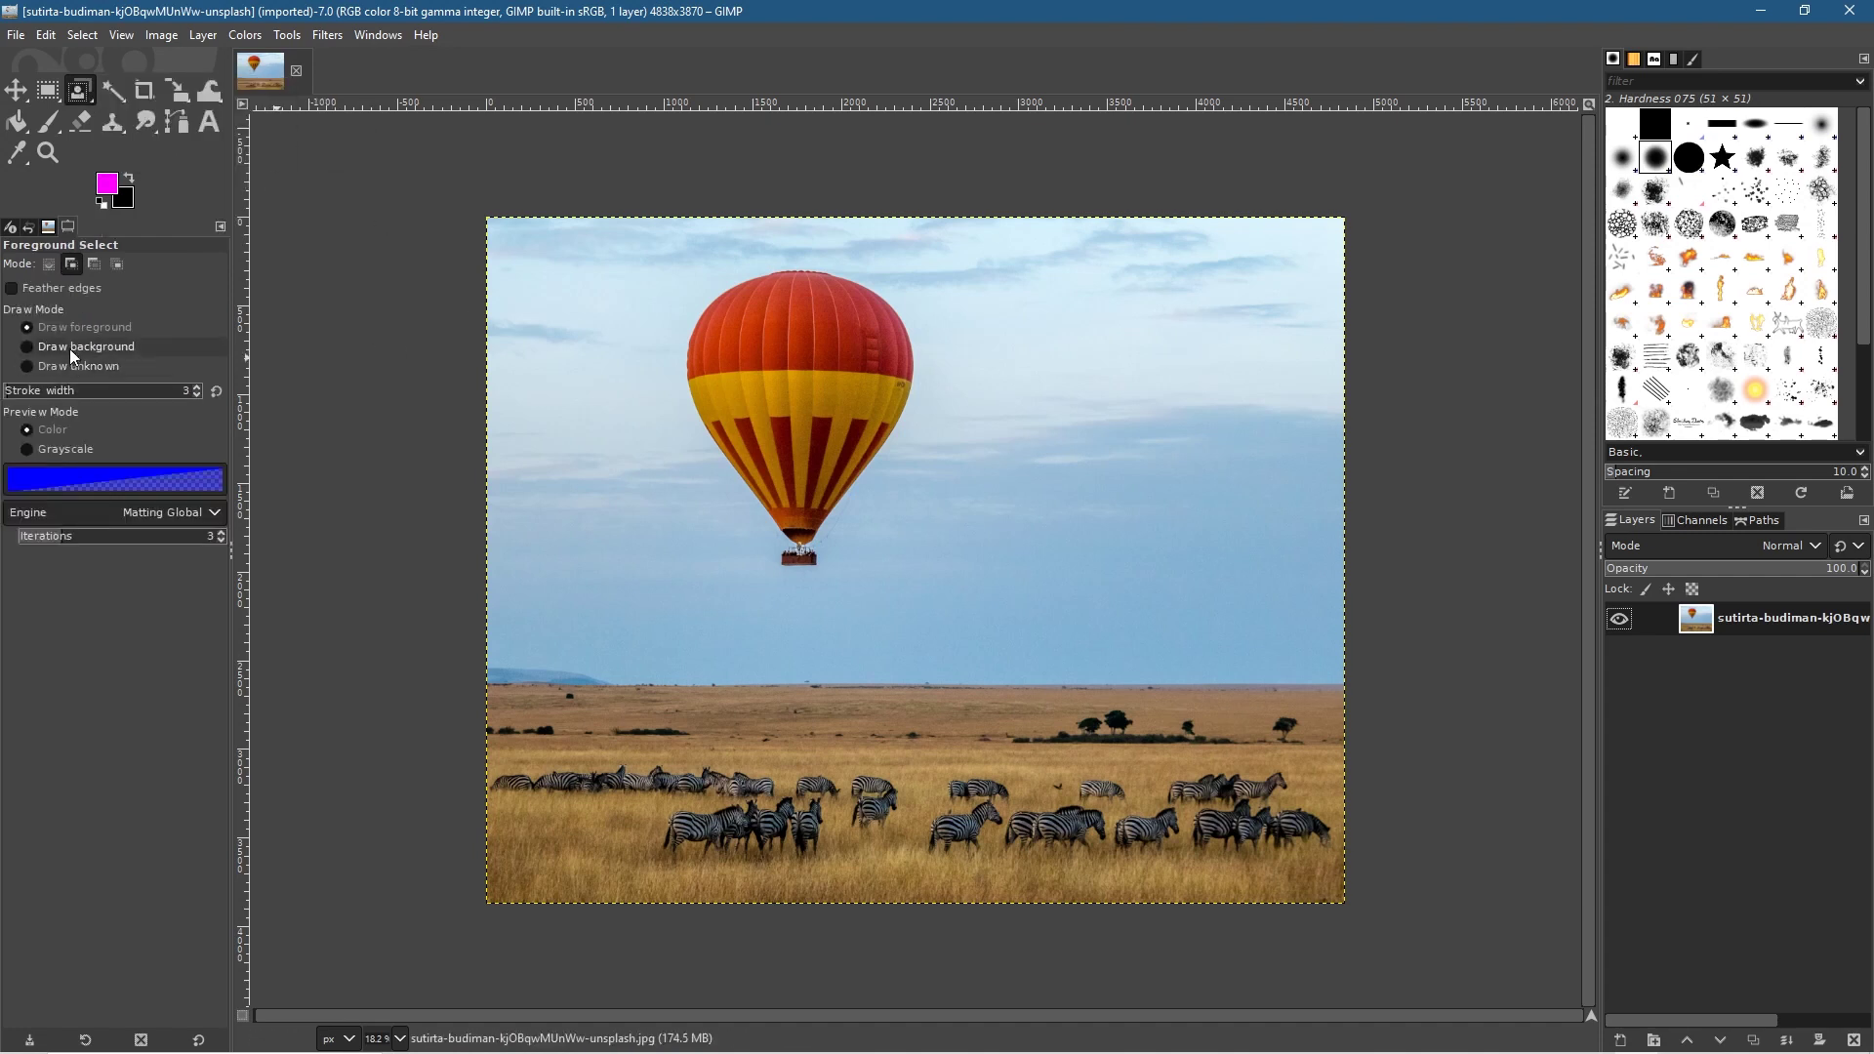
{"action": "left_click", "coordinate": [14, 288]}
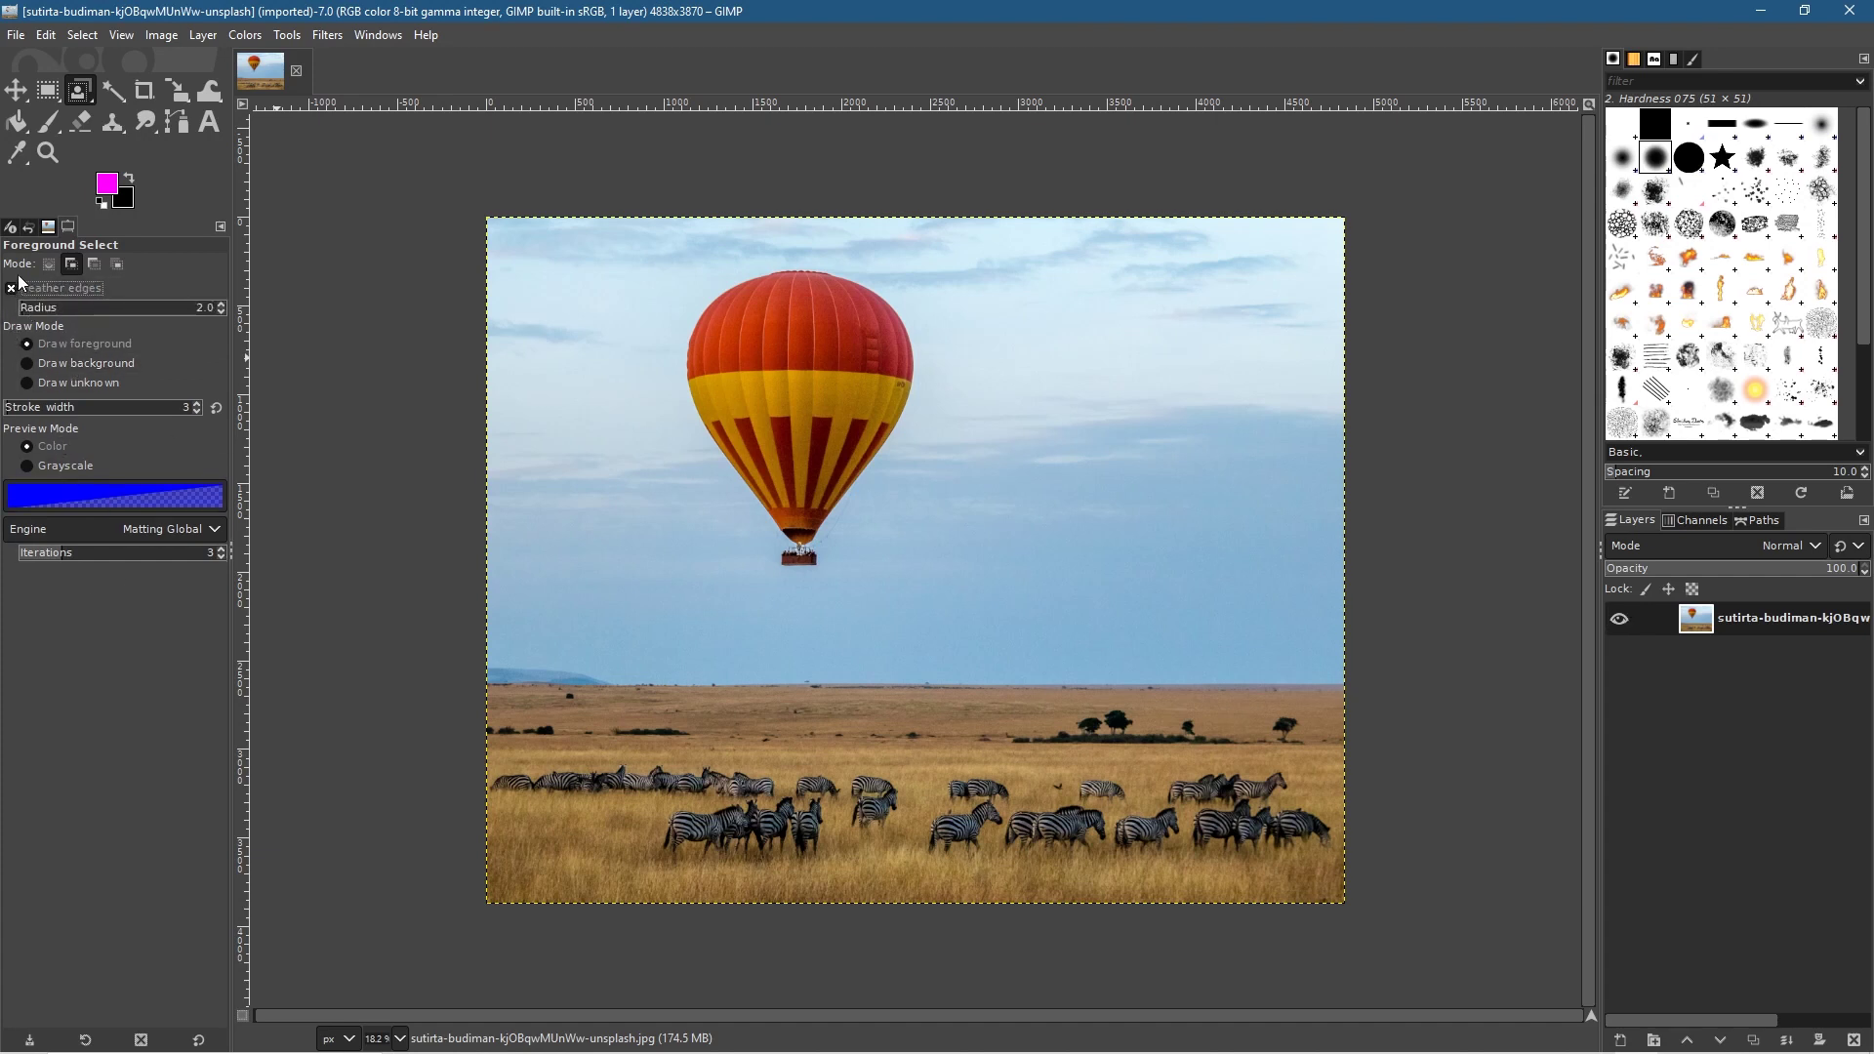
{"action": "left_click", "coordinate": [14, 288]}
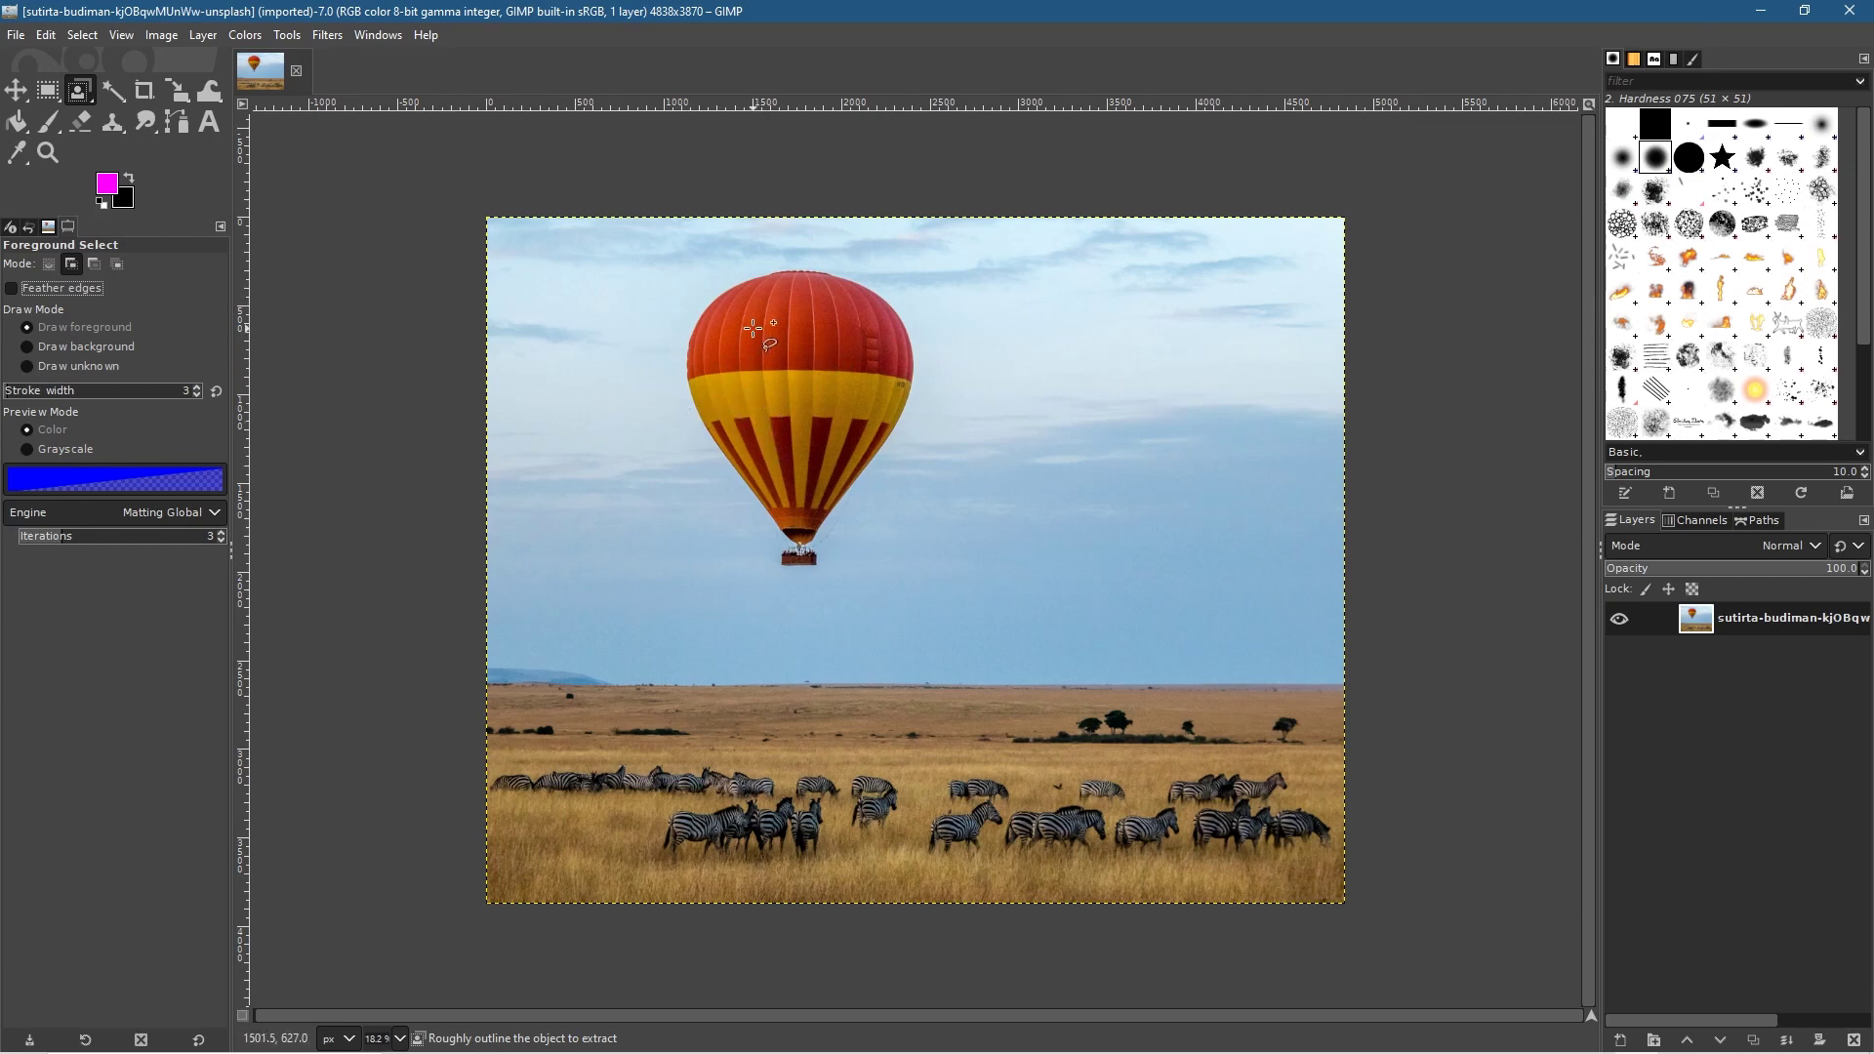
Draw a rough closed outline around the hot-air balloon and its basket with a margin of sky, and confirm it.
{"action": "scroll", "coordinate": [710, 328], "scroll_direction": "up", "scroll_amount": 1}
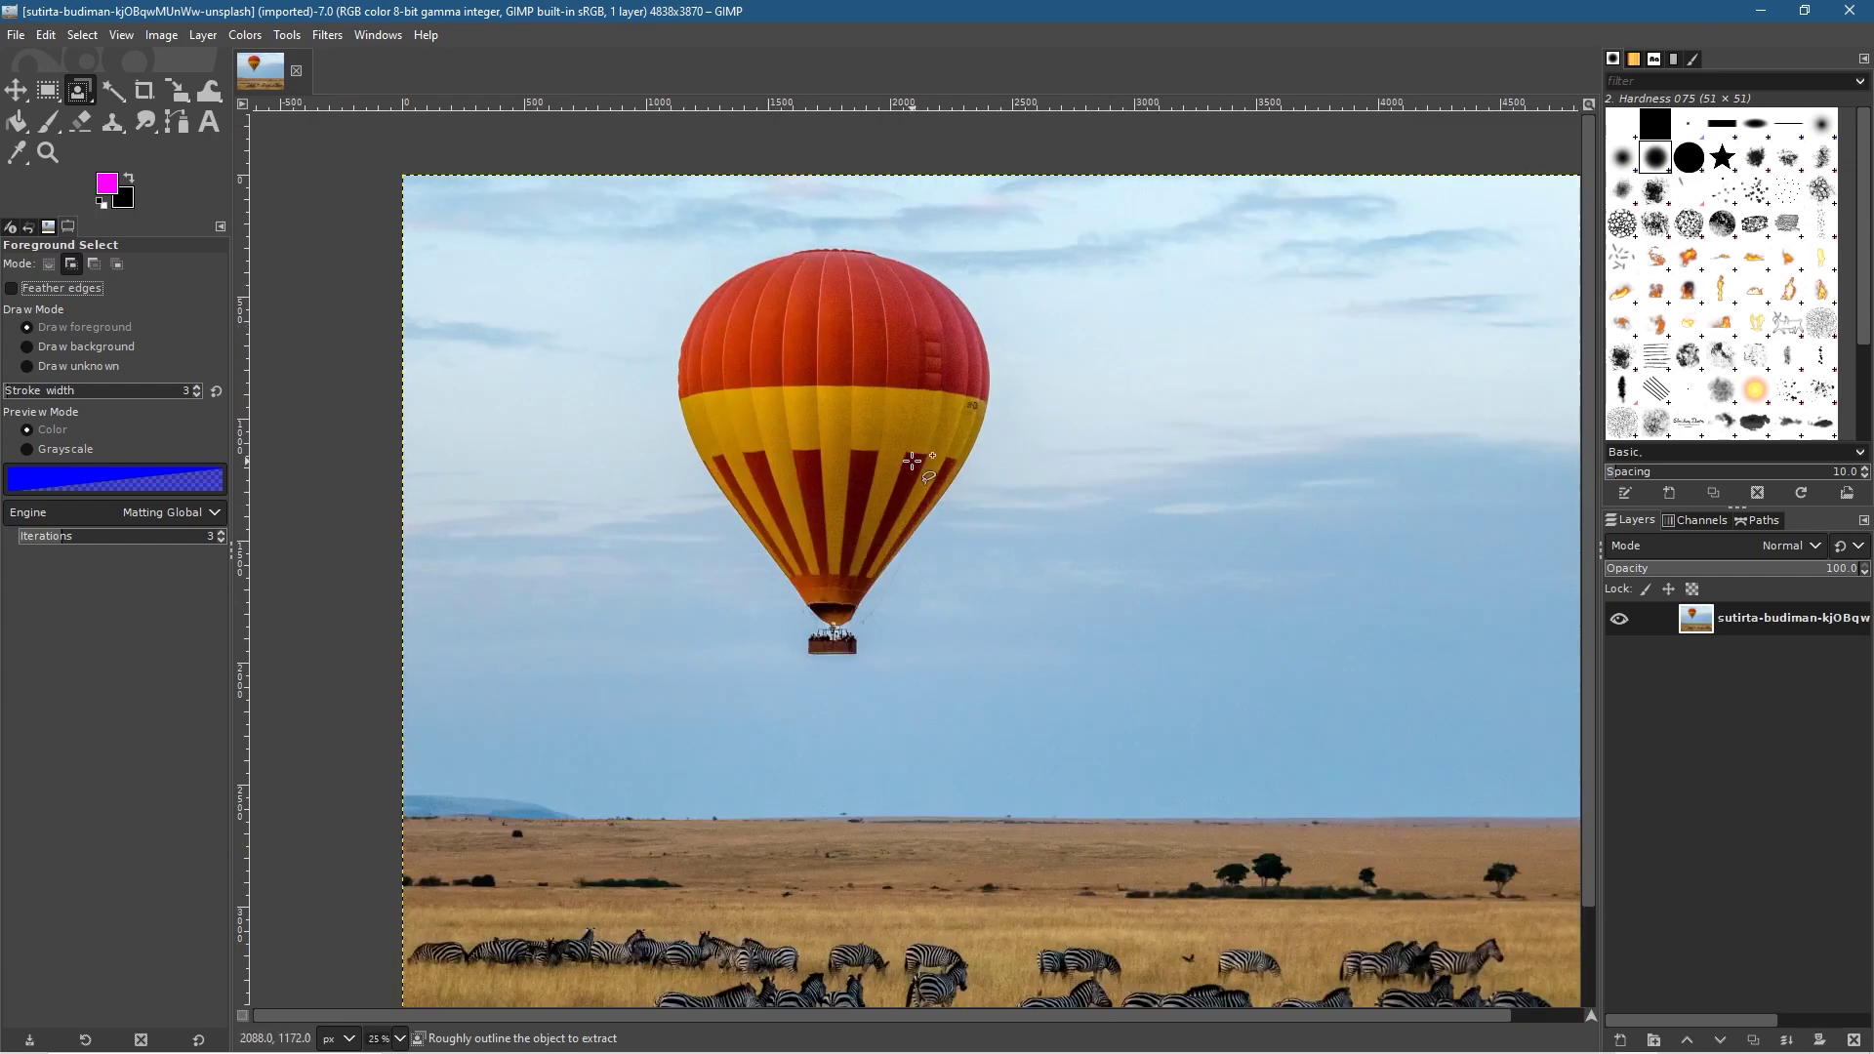
{"action": "scroll", "coordinate": [912, 461], "scroll_direction": "up", "scroll_amount": 2}
{"action": "left_click_drag", "start_coordinate": [796, 422], "coordinate": [869, 517]}
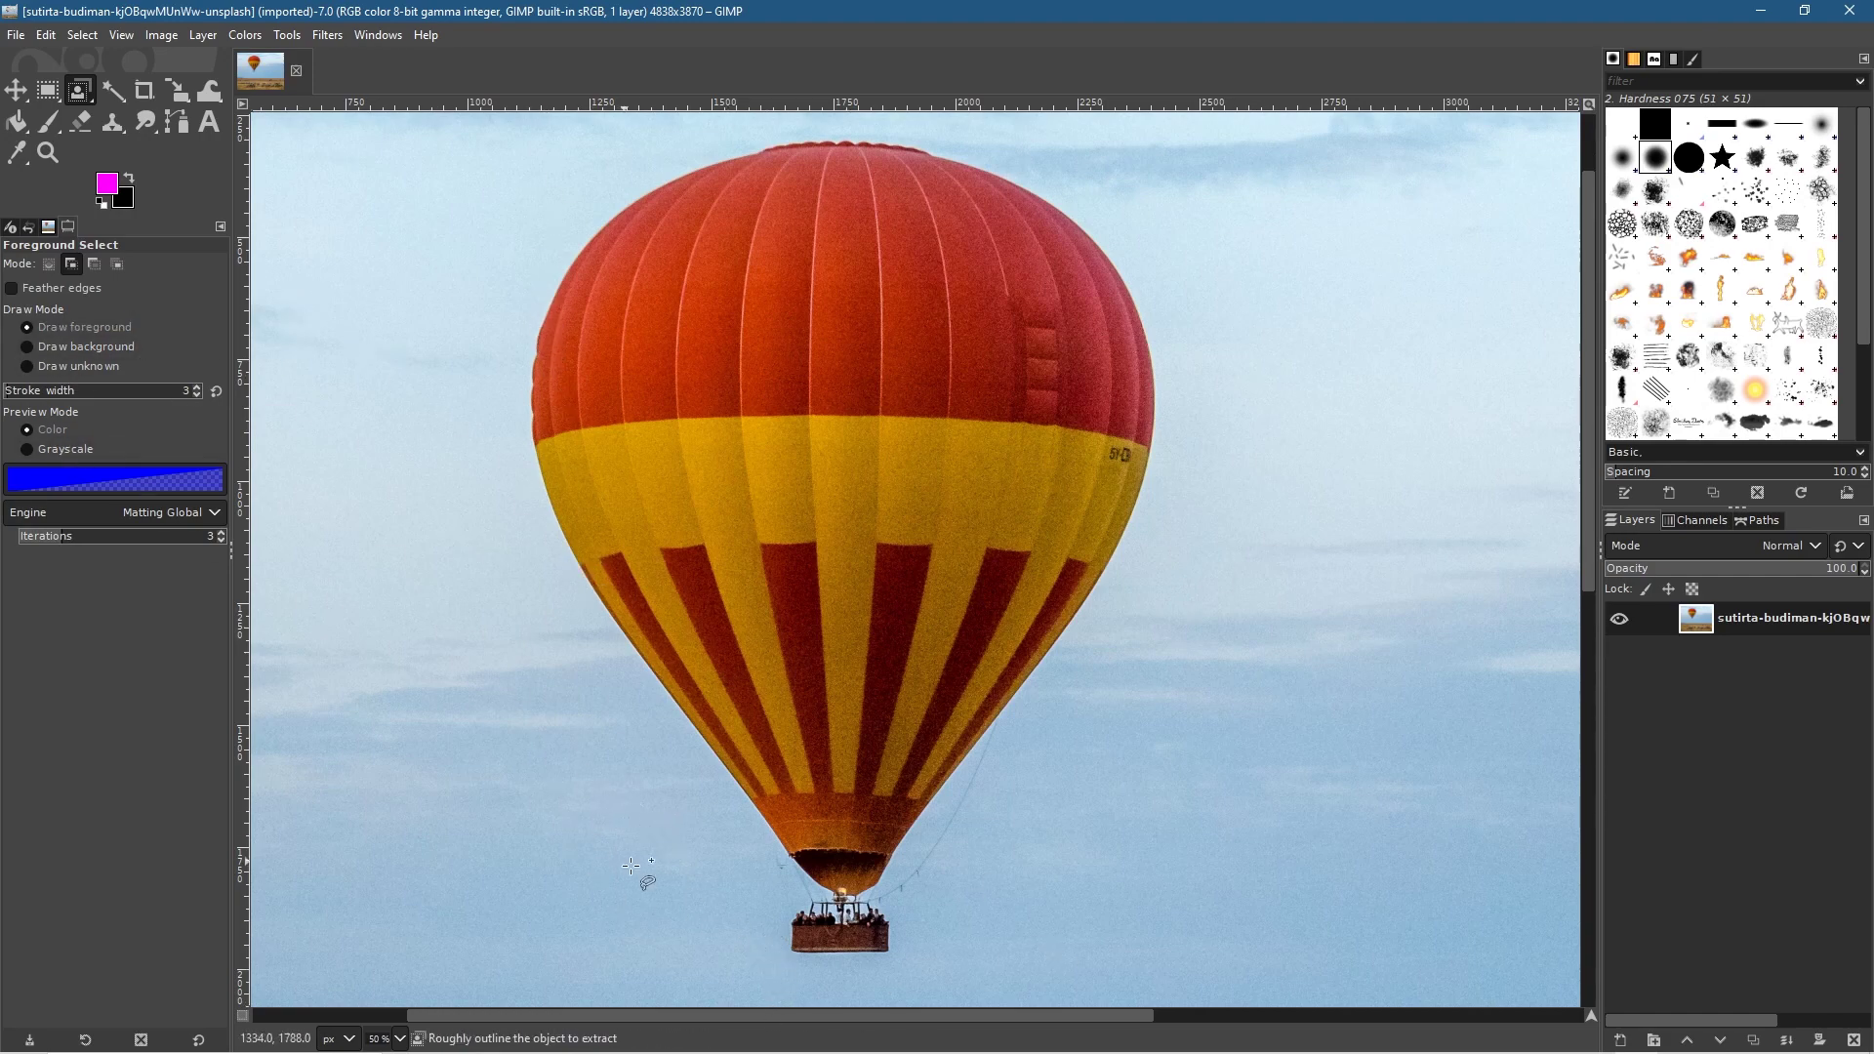
{"action": "left_click", "coordinate": [848, 976]}
{"action": "left_click", "coordinate": [789, 979]}
{"action": "left_click", "coordinate": [768, 958]}
{"action": "left_click", "coordinate": [772, 924]}
{"action": "mouse_move", "coordinate": [782, 892]}
{"action": "left_mouse_down"}
{"action": "mouse_move", "coordinate": [530, 537]}
{"action": "mouse_move", "coordinate": [501, 429]}
{"action": "mouse_move", "coordinate": [509, 318]}
{"action": "left_mouse_up"}
{"action": "left_click", "coordinate": [556, 239]}
{"action": "left_click", "coordinate": [621, 181]}
{"action": "left_click", "coordinate": [732, 136]}
{"action": "left_click", "coordinate": [868, 119]}
{"action": "left_click", "coordinate": [968, 137]}
{"action": "left_click", "coordinate": [1077, 181]}
{"action": "left_click", "coordinate": [1150, 259]}
{"action": "left_click", "coordinate": [1196, 386]}
{"action": "left_click", "coordinate": [1132, 619]}
{"action": "left_click", "coordinate": [1066, 691]}
{"action": "left_click", "coordinate": [929, 847]}
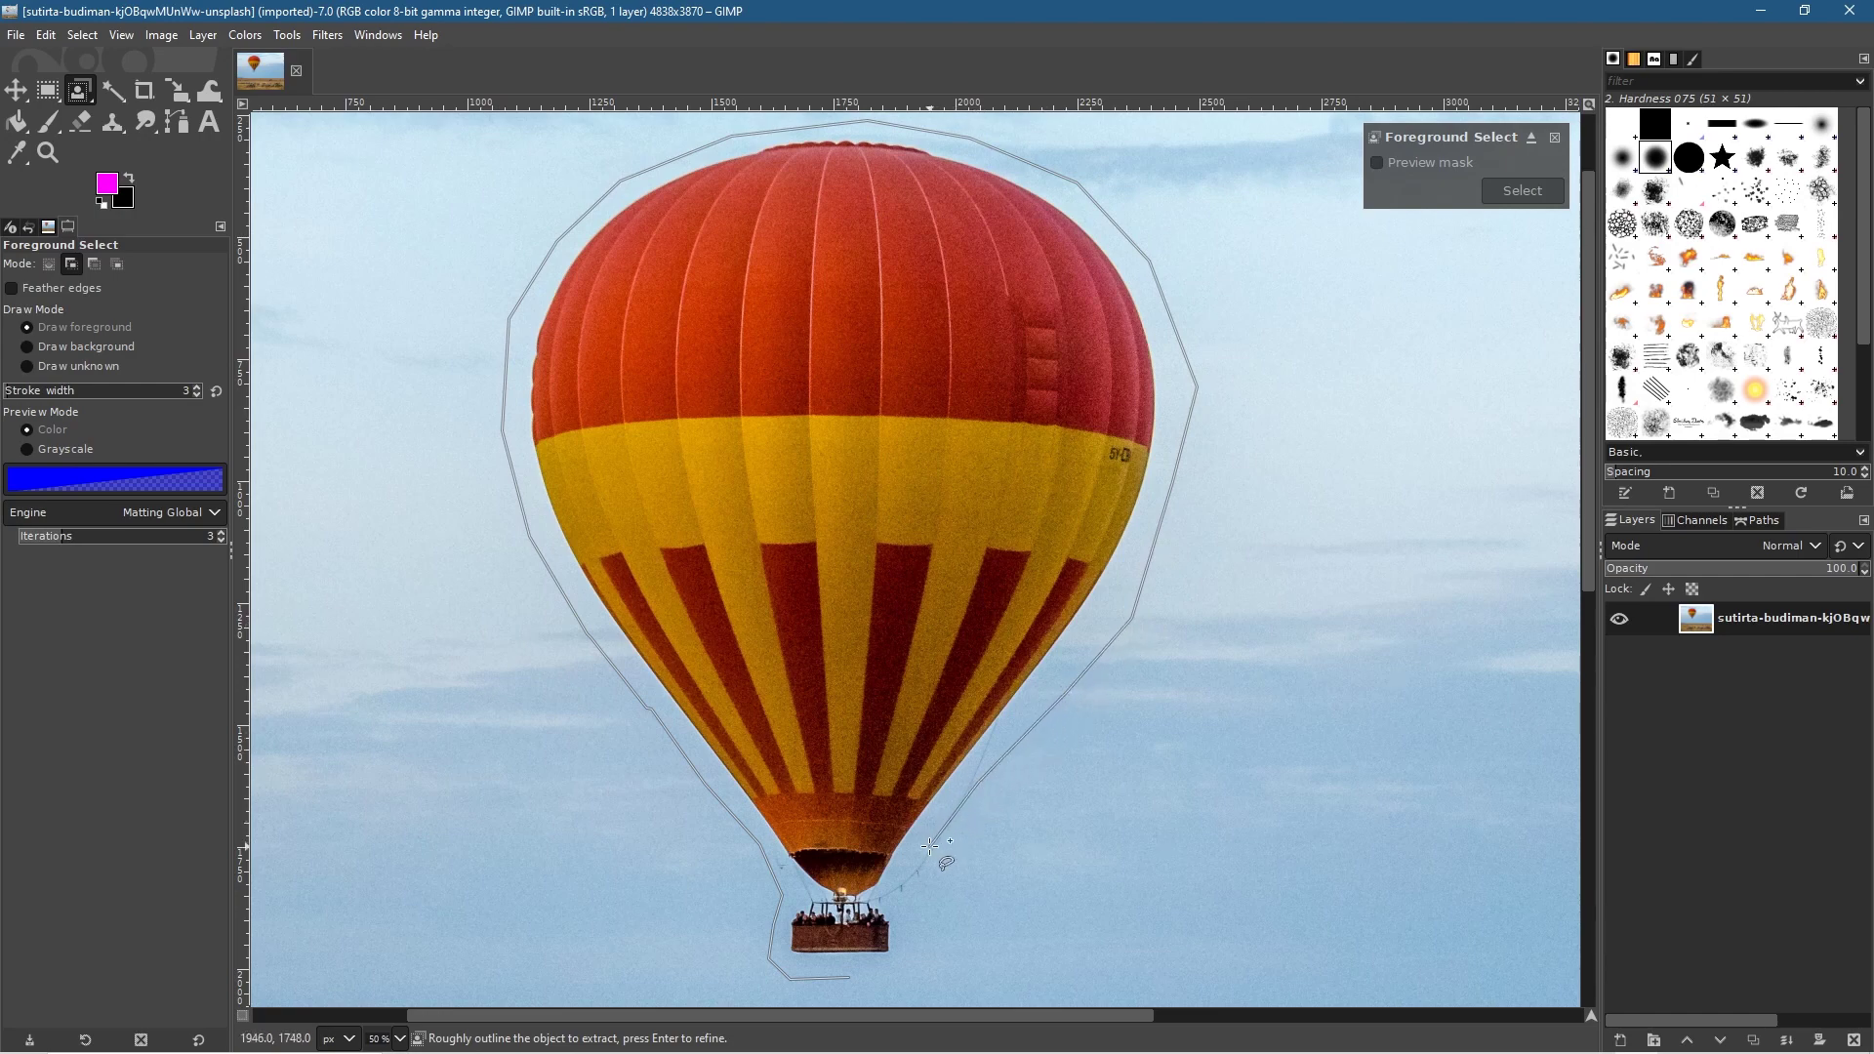
{"action": "left_click", "coordinate": [909, 886]}
{"action": "left_click", "coordinate": [913, 924]}
{"action": "left_click", "coordinate": [904, 969]}
{"action": "left_click", "coordinate": [848, 976]}
{"action": "key", "text": "Return"}
Inspect the rough mask around the balloon in the Grayscale preview mode, and return to the Color preview.
{"action": "scroll", "coordinate": [837, 444], "scroll_direction": "down", "scroll_amount": 3}
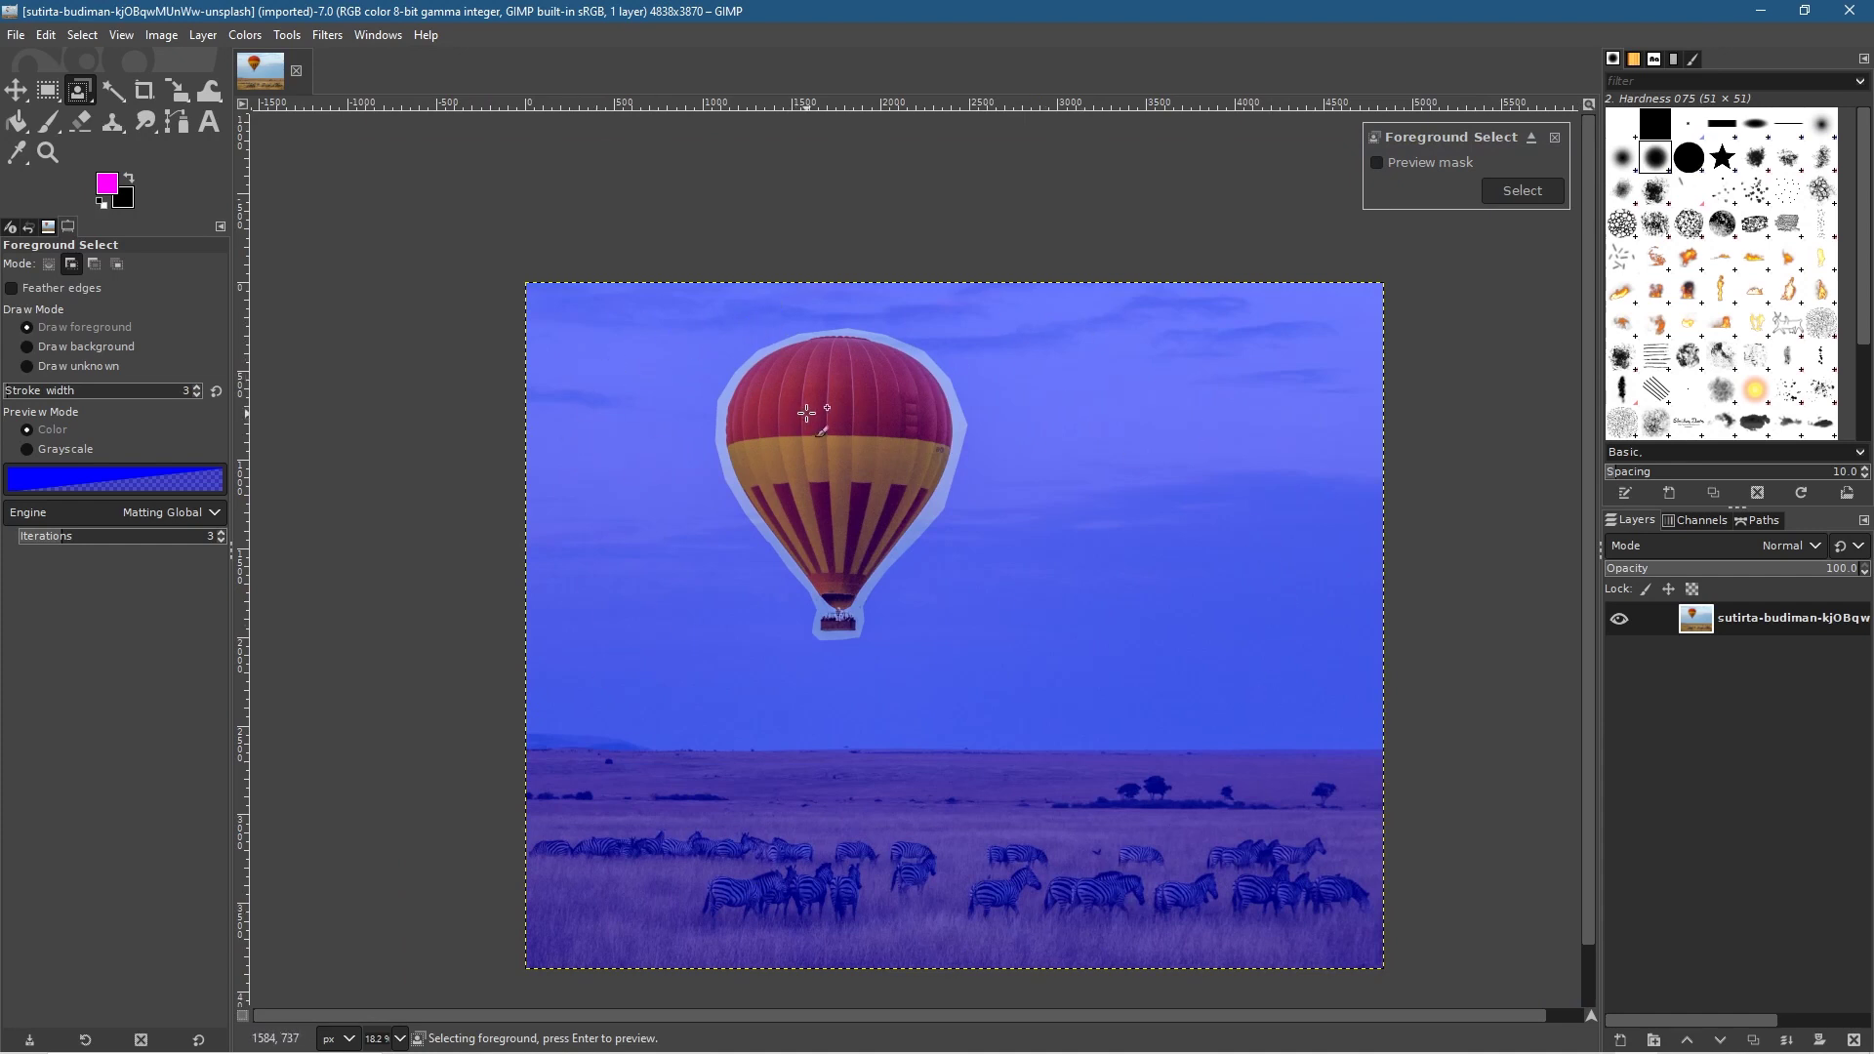
{"action": "scroll", "coordinate": [807, 414], "scroll_direction": "up", "scroll_amount": 3}
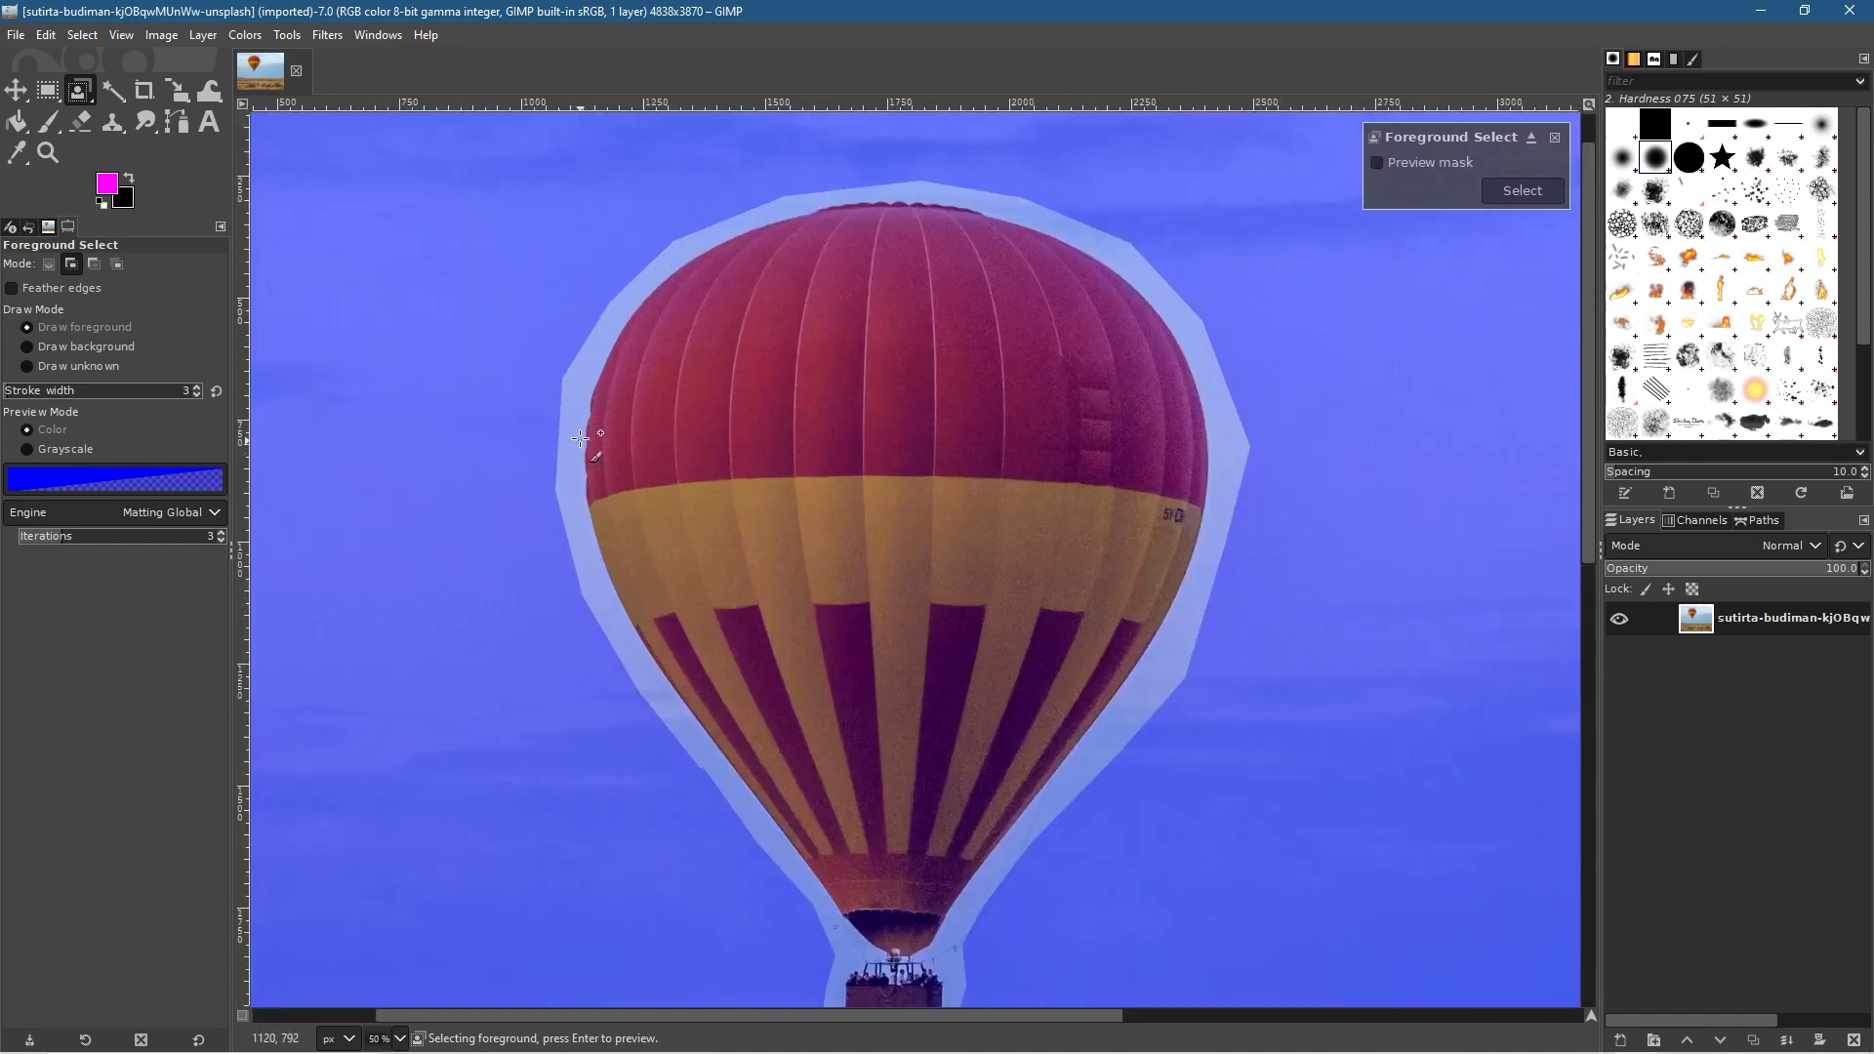
{"action": "scroll", "coordinate": [993, 571], "scroll_direction": "down", "scroll_amount": 2}
{"action": "scroll", "coordinate": [971, 557], "scroll_direction": "up", "scroll_amount": 2}
{"action": "left_click", "coordinate": [36, 452]}
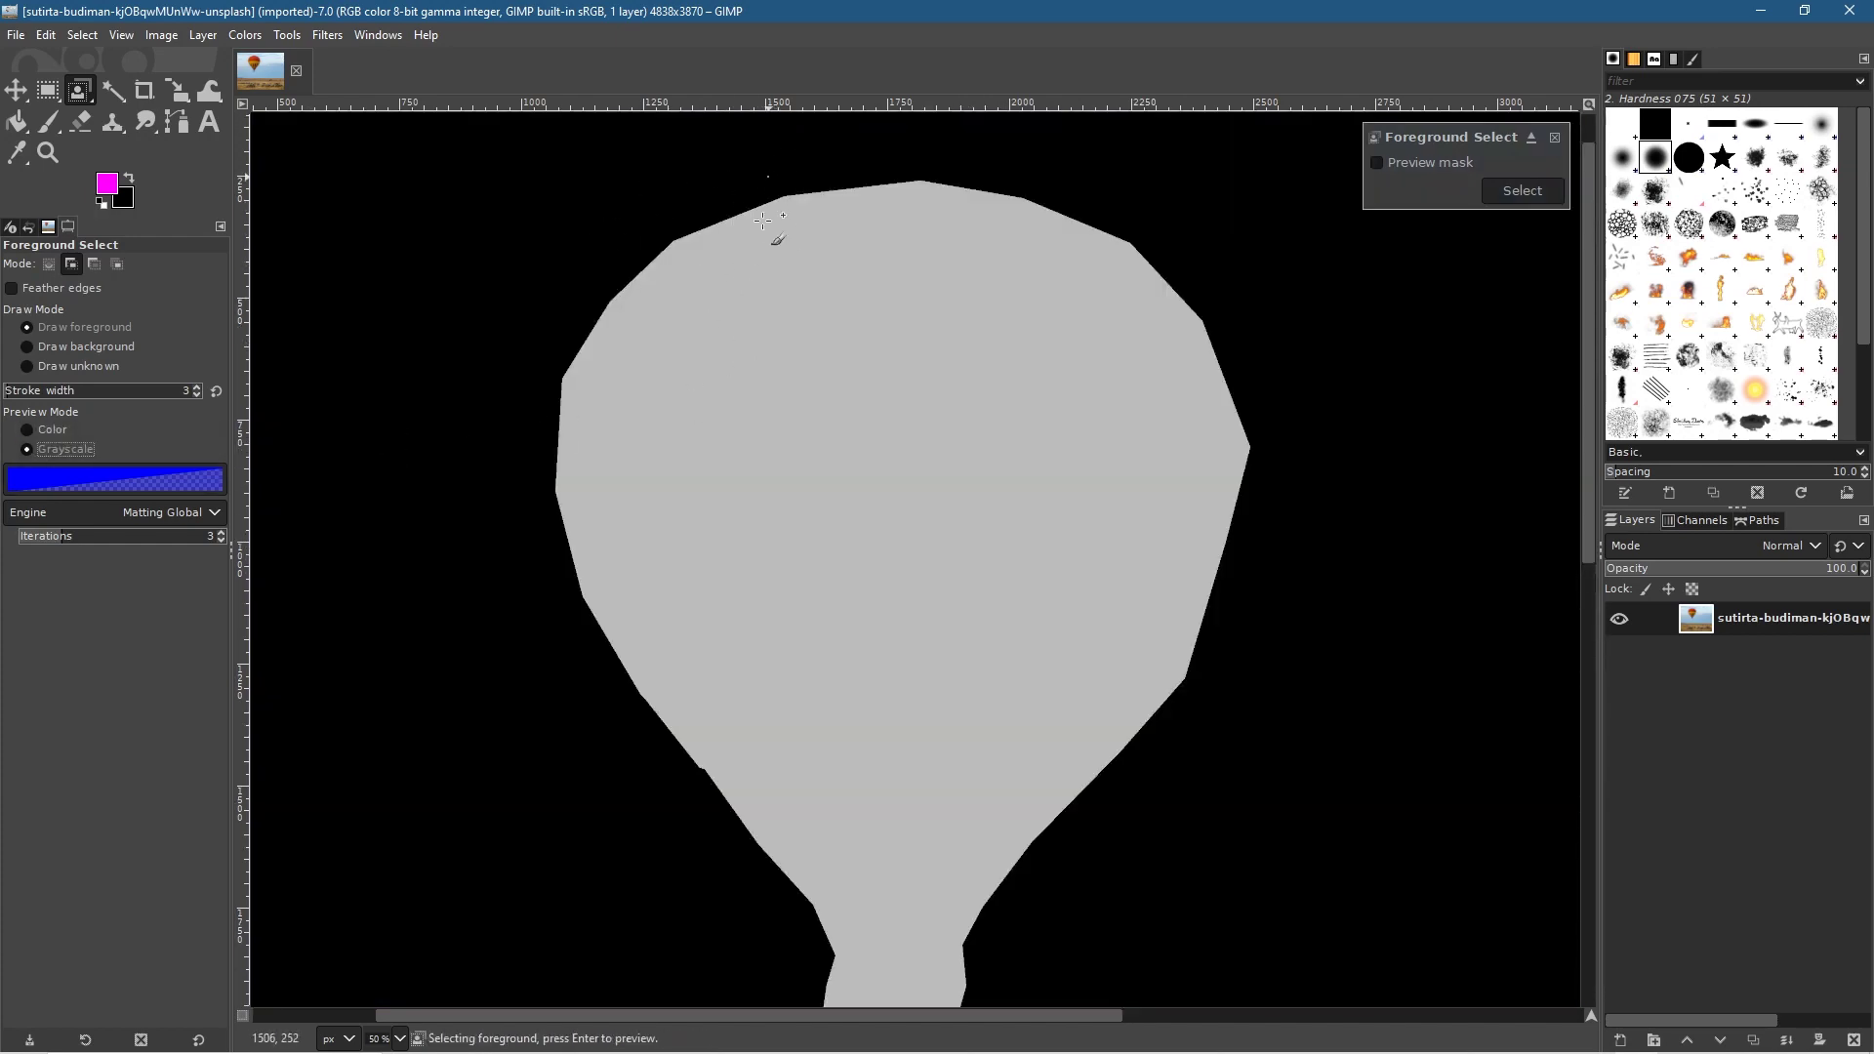
{"action": "left_click", "coordinate": [31, 429]}
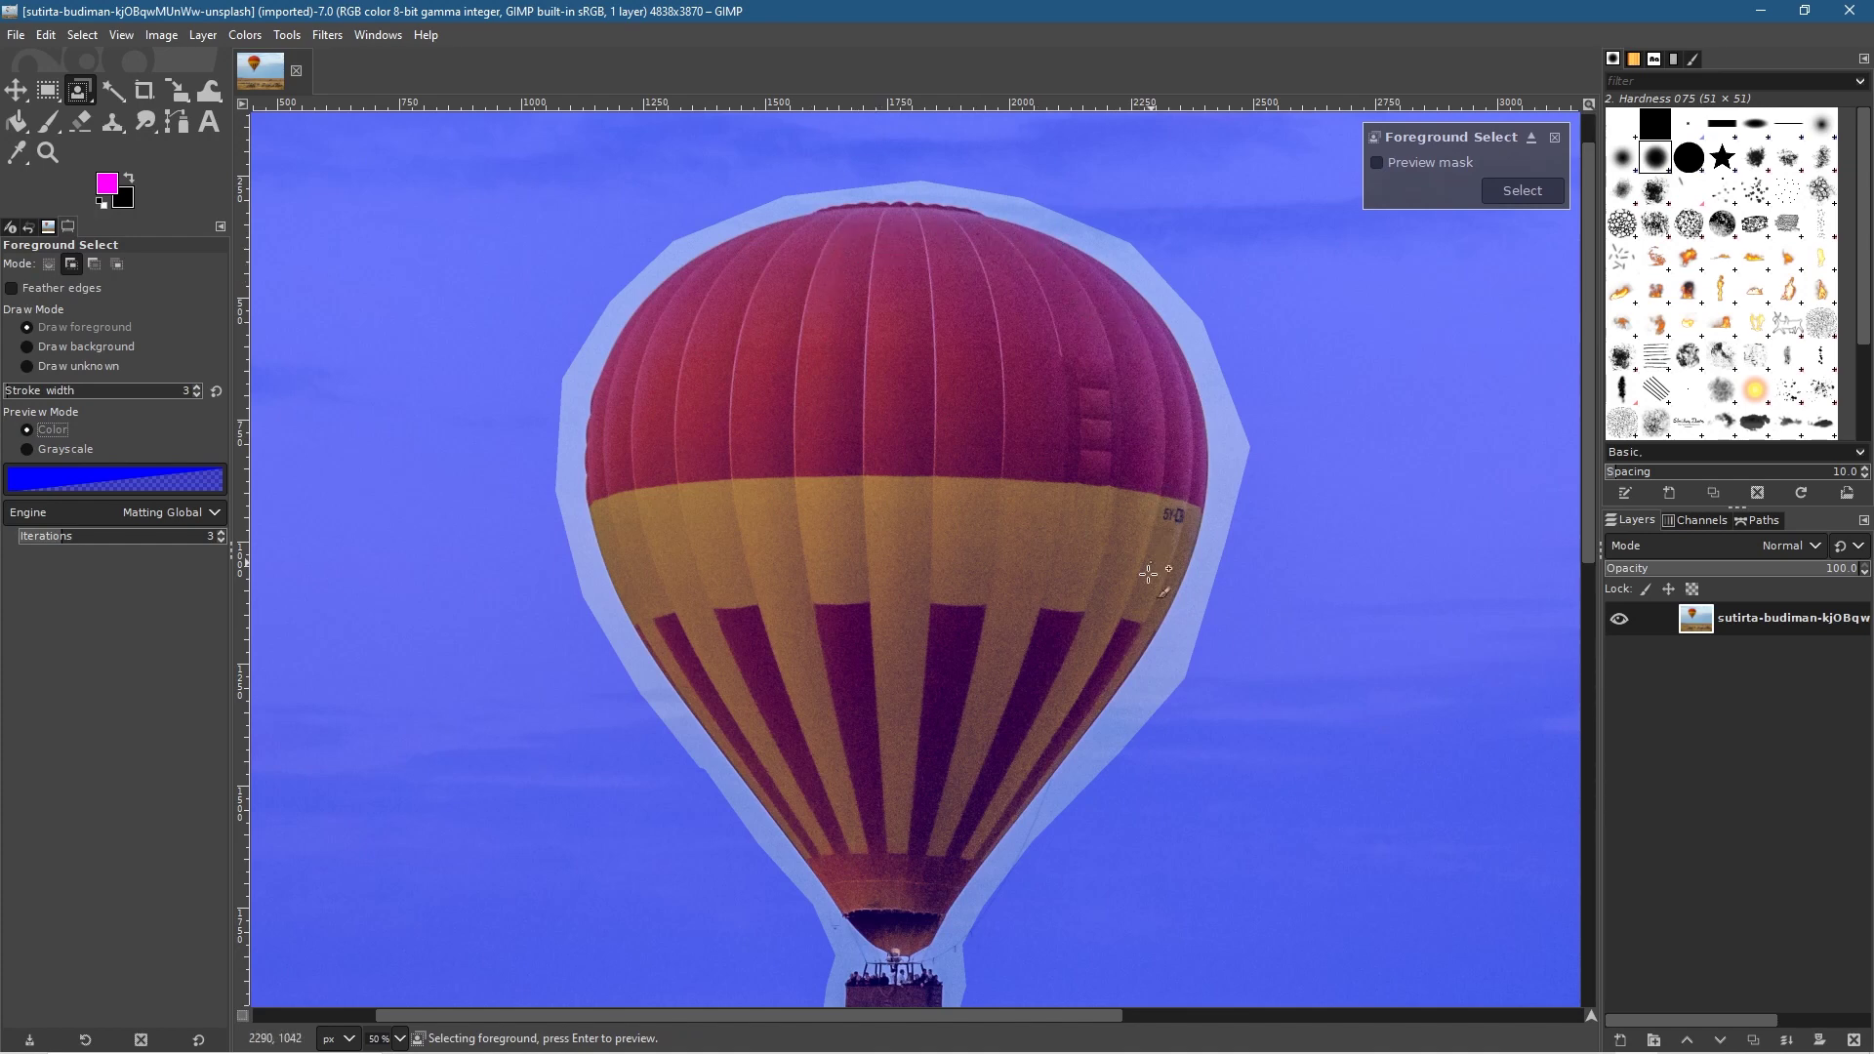
Set the foreground color to bright green (02ff36).
{"action": "left_click", "coordinate": [107, 185]}
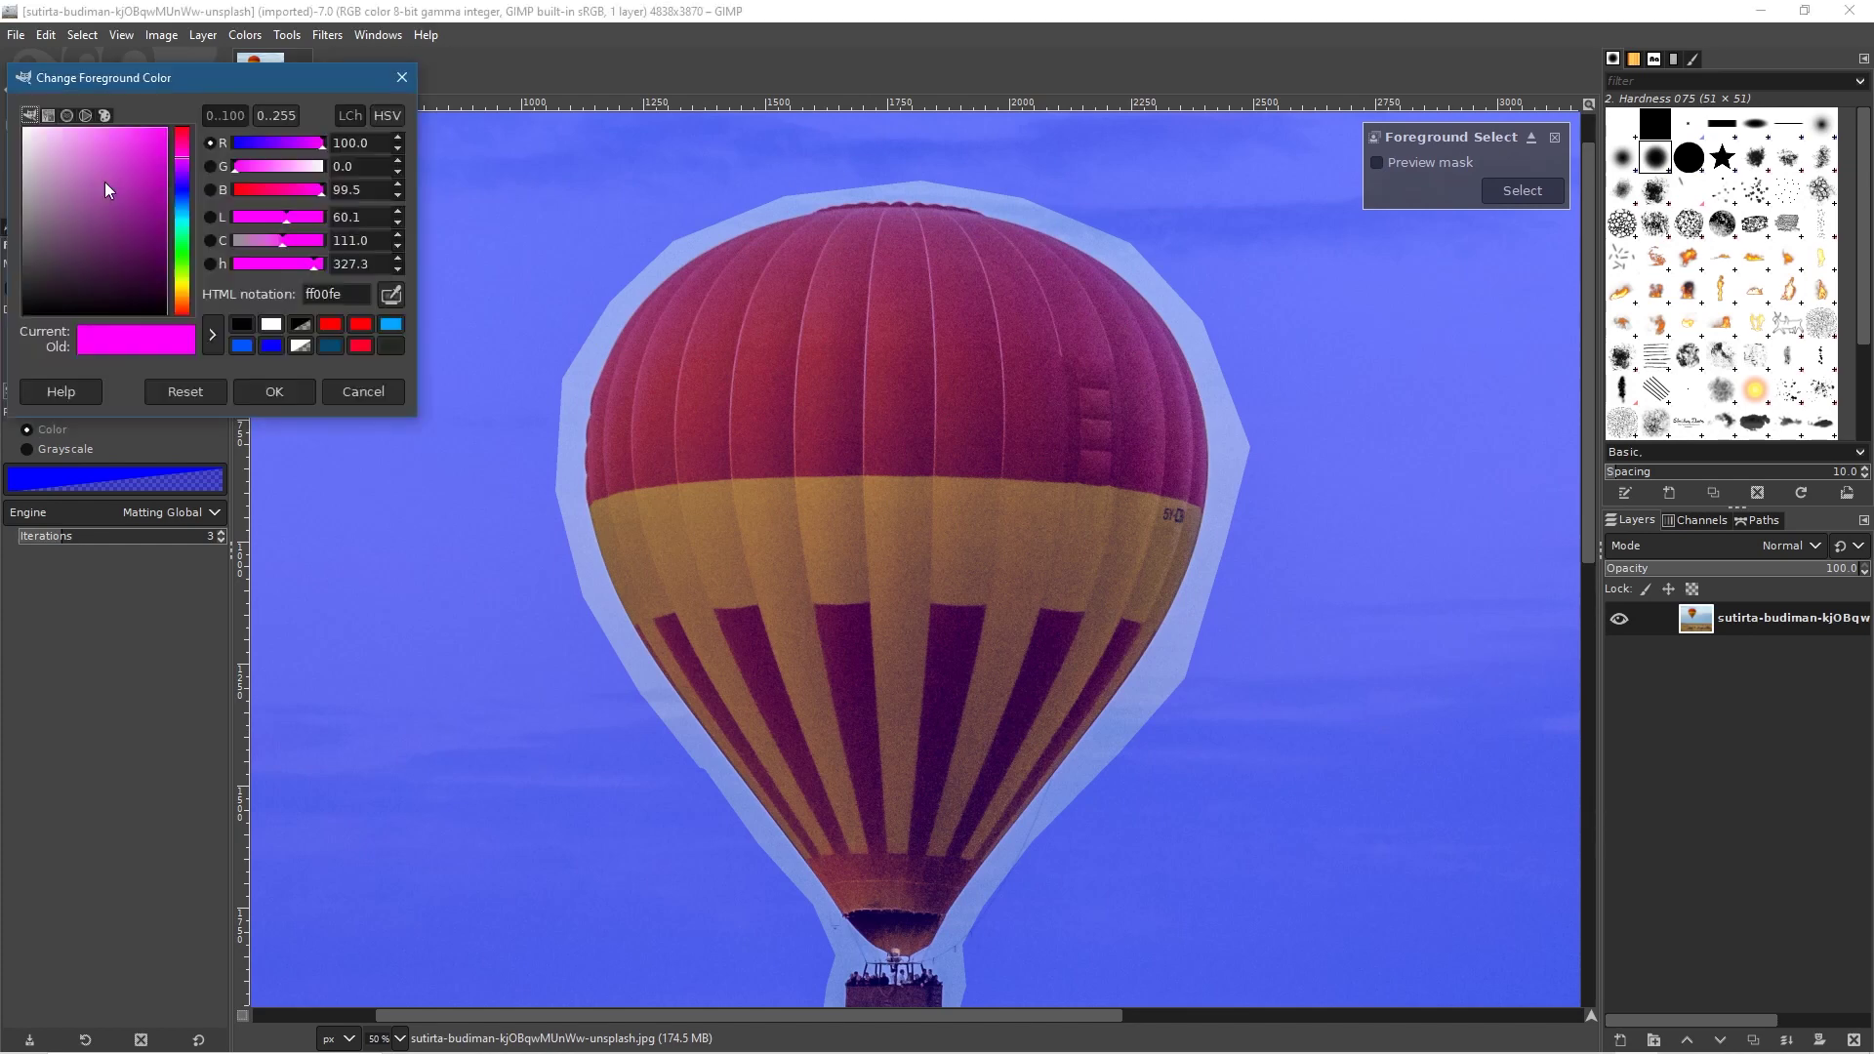
{"action": "left_click_drag", "start_coordinate": [150, 154], "coordinate": [167, 127]}
{"action": "left_click", "coordinate": [185, 244]}
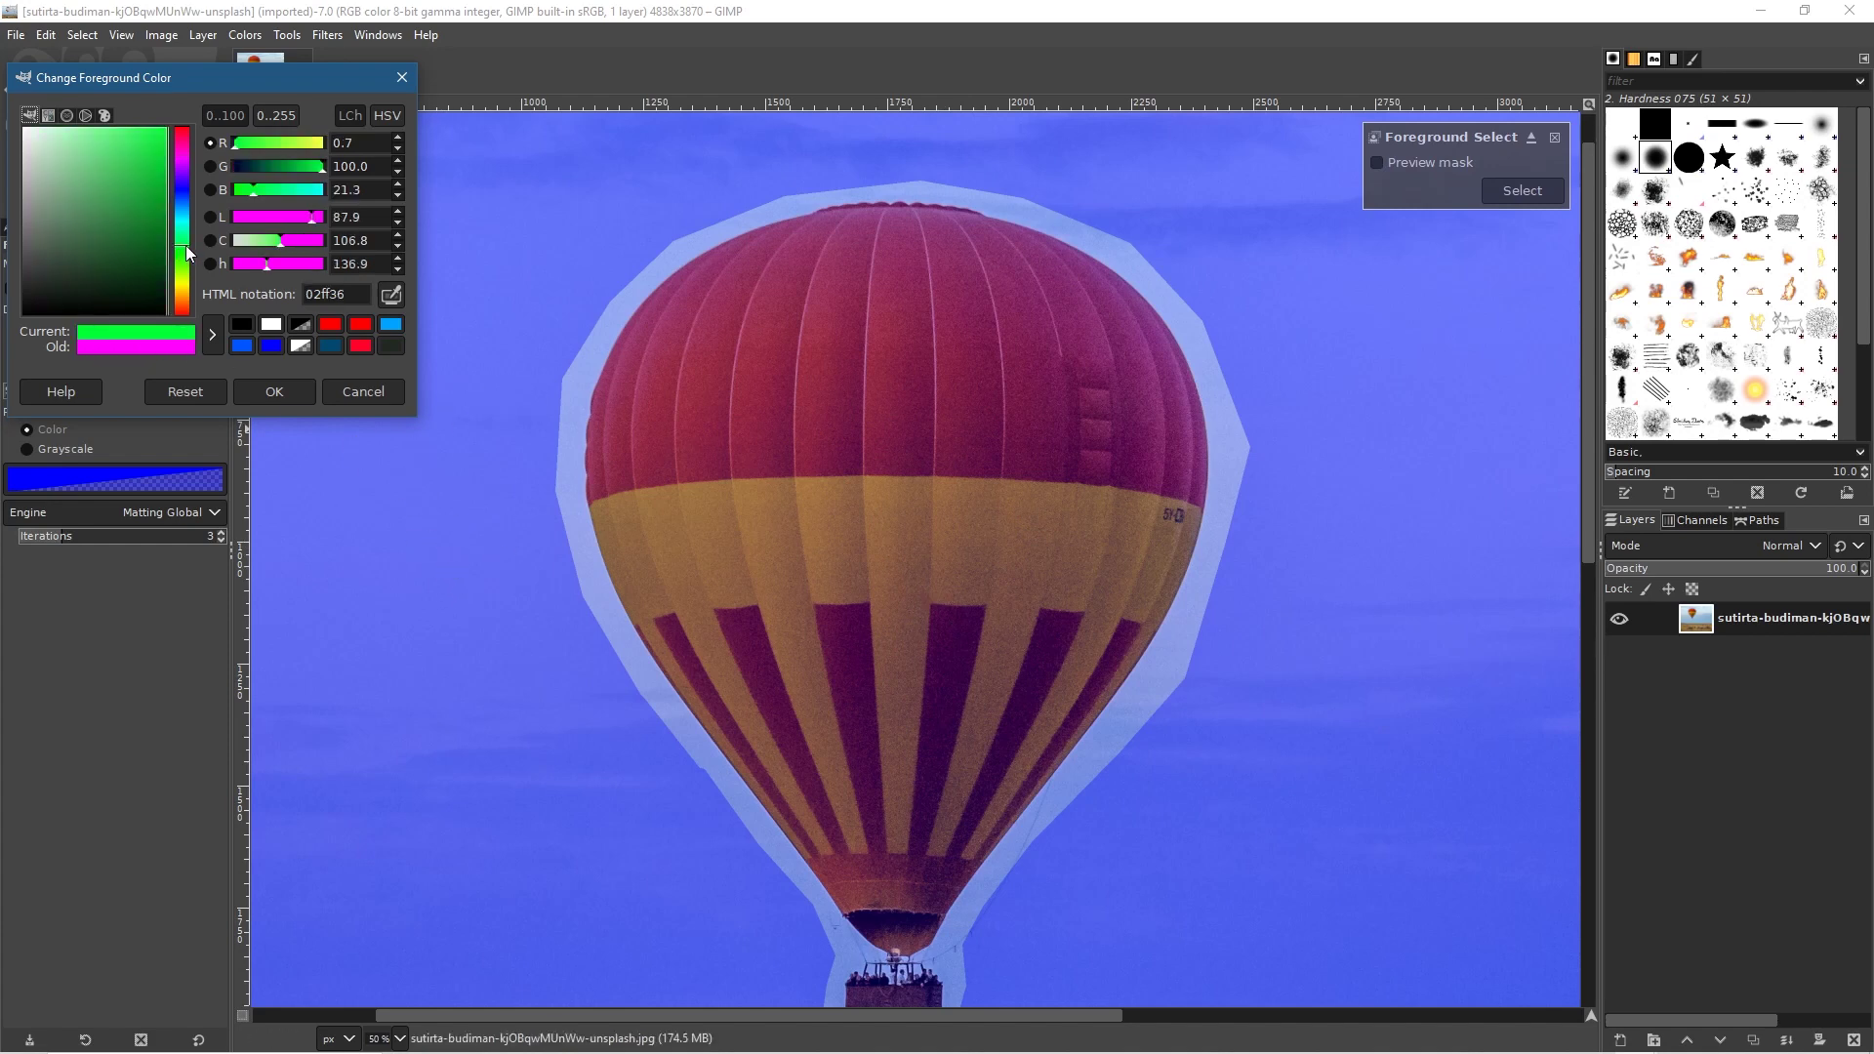
{"action": "left_click", "coordinate": [274, 392]}
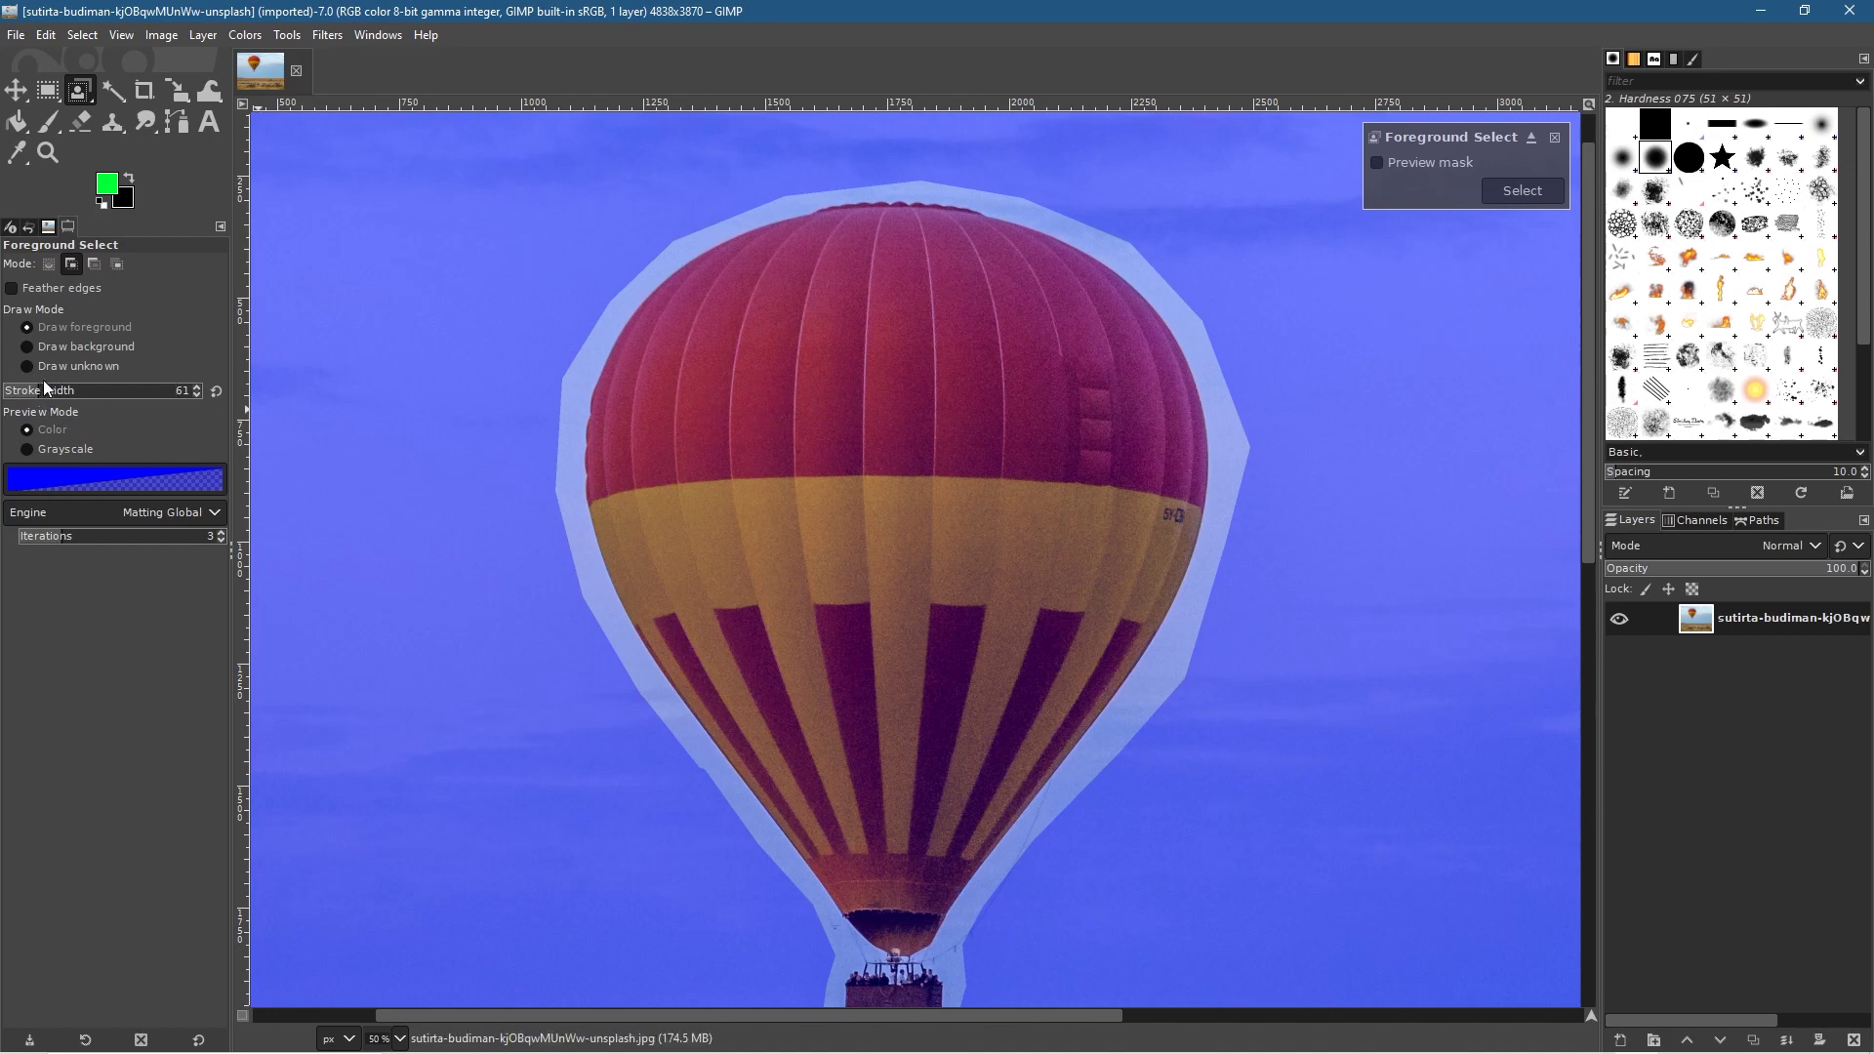
Set the stroke width to 279 and mark the balloon's interior as foreground, undoing the stroke that spills past its left edge.
{"action": "left_click_drag", "start_coordinate": [40, 393], "coordinate": [91, 393]}
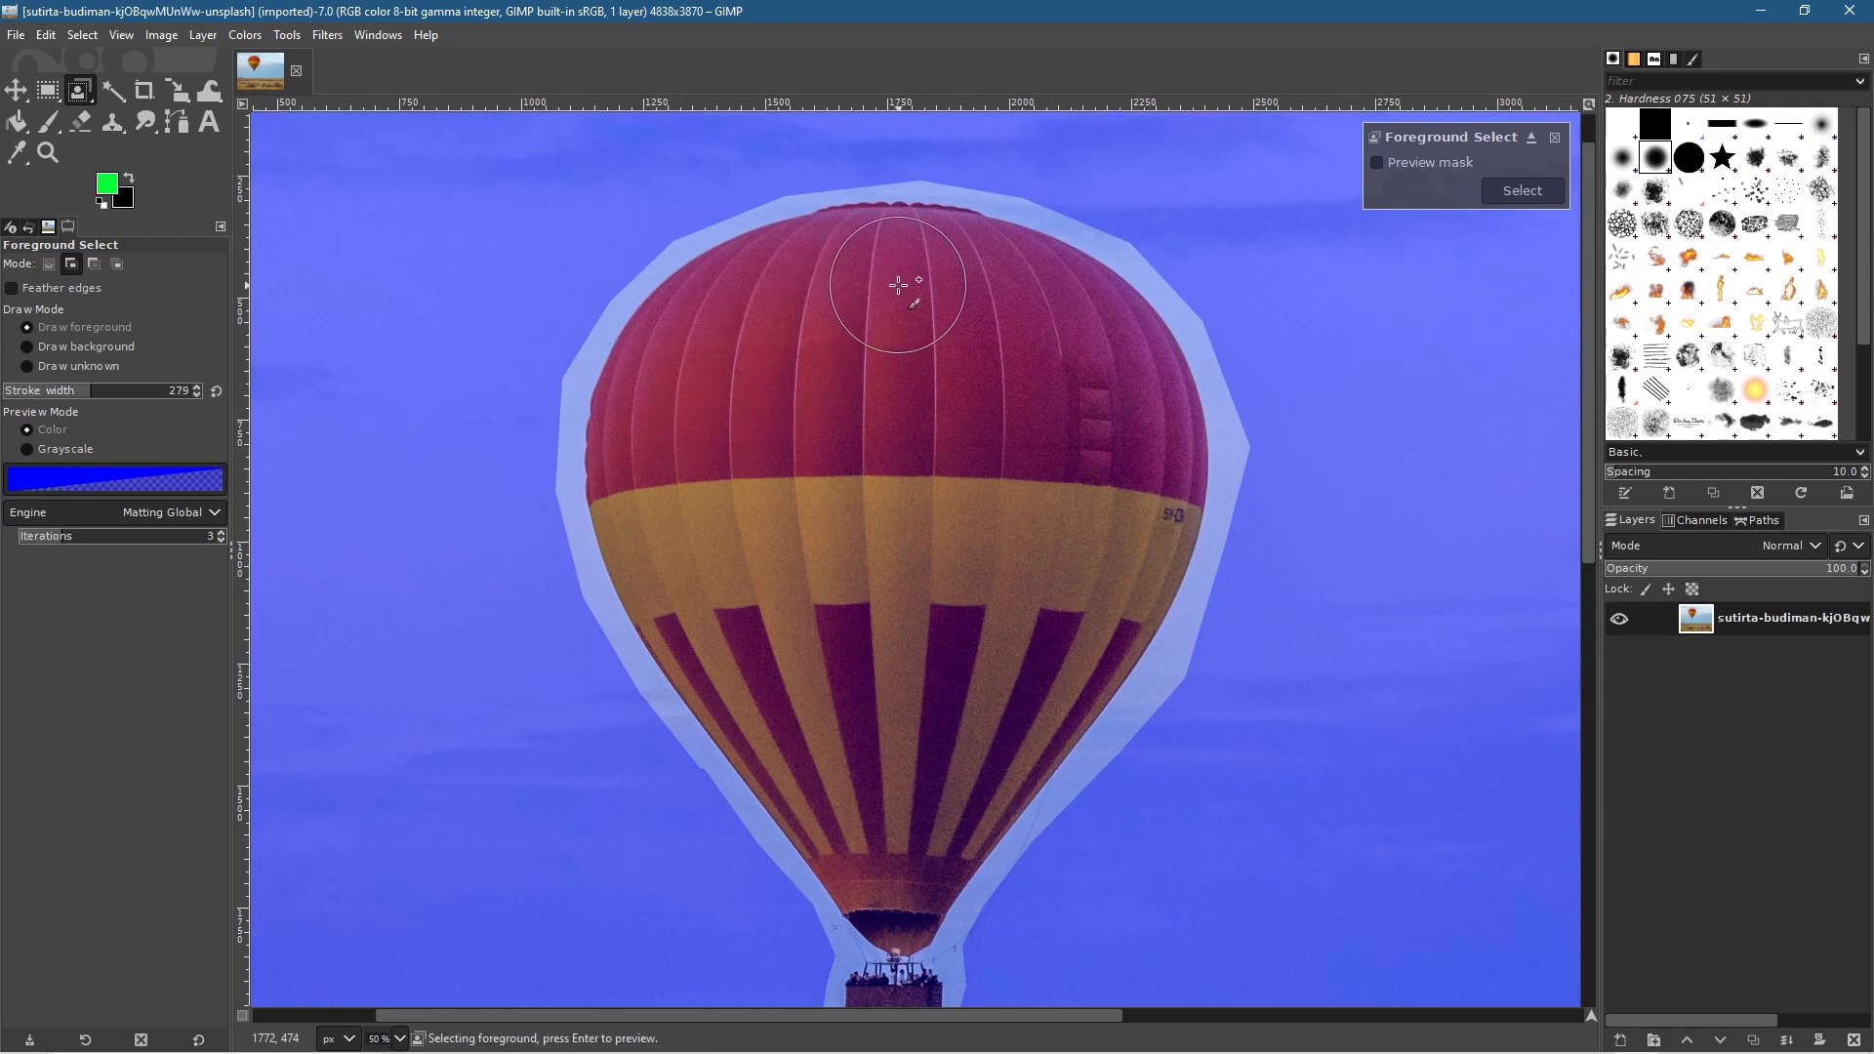
{"action": "mouse_move", "coordinate": [898, 280]}
{"action": "left_mouse_down"}
{"action": "mouse_move", "coordinate": [1070, 330]}
{"action": "mouse_move", "coordinate": [1131, 429]}
{"action": "mouse_move", "coordinate": [1128, 492]}
{"action": "mouse_move", "coordinate": [1090, 595]}
{"action": "mouse_move", "coordinate": [926, 795]}
{"action": "mouse_move", "coordinate": [896, 824]}
{"action": "mouse_move", "coordinate": [871, 814]}
{"action": "mouse_move", "coordinate": [732, 628]}
{"action": "mouse_move", "coordinate": [686, 507]}
{"action": "mouse_move", "coordinate": [687, 392]}
{"action": "mouse_move", "coordinate": [734, 328]}
{"action": "mouse_move", "coordinate": [805, 299]}
{"action": "mouse_move", "coordinate": [958, 342]}
{"action": "mouse_move", "coordinate": [963, 393]}
{"action": "mouse_move", "coordinate": [793, 407]}
{"action": "mouse_move", "coordinate": [1047, 460]}
{"action": "mouse_move", "coordinate": [969, 545]}
{"action": "mouse_move", "coordinate": [800, 492]}
{"action": "mouse_move", "coordinate": [808, 568]}
{"action": "mouse_move", "coordinate": [927, 618]}
{"action": "mouse_move", "coordinate": [922, 657]}
{"action": "mouse_move", "coordinate": [868, 624]}
{"action": "left_mouse_up"}
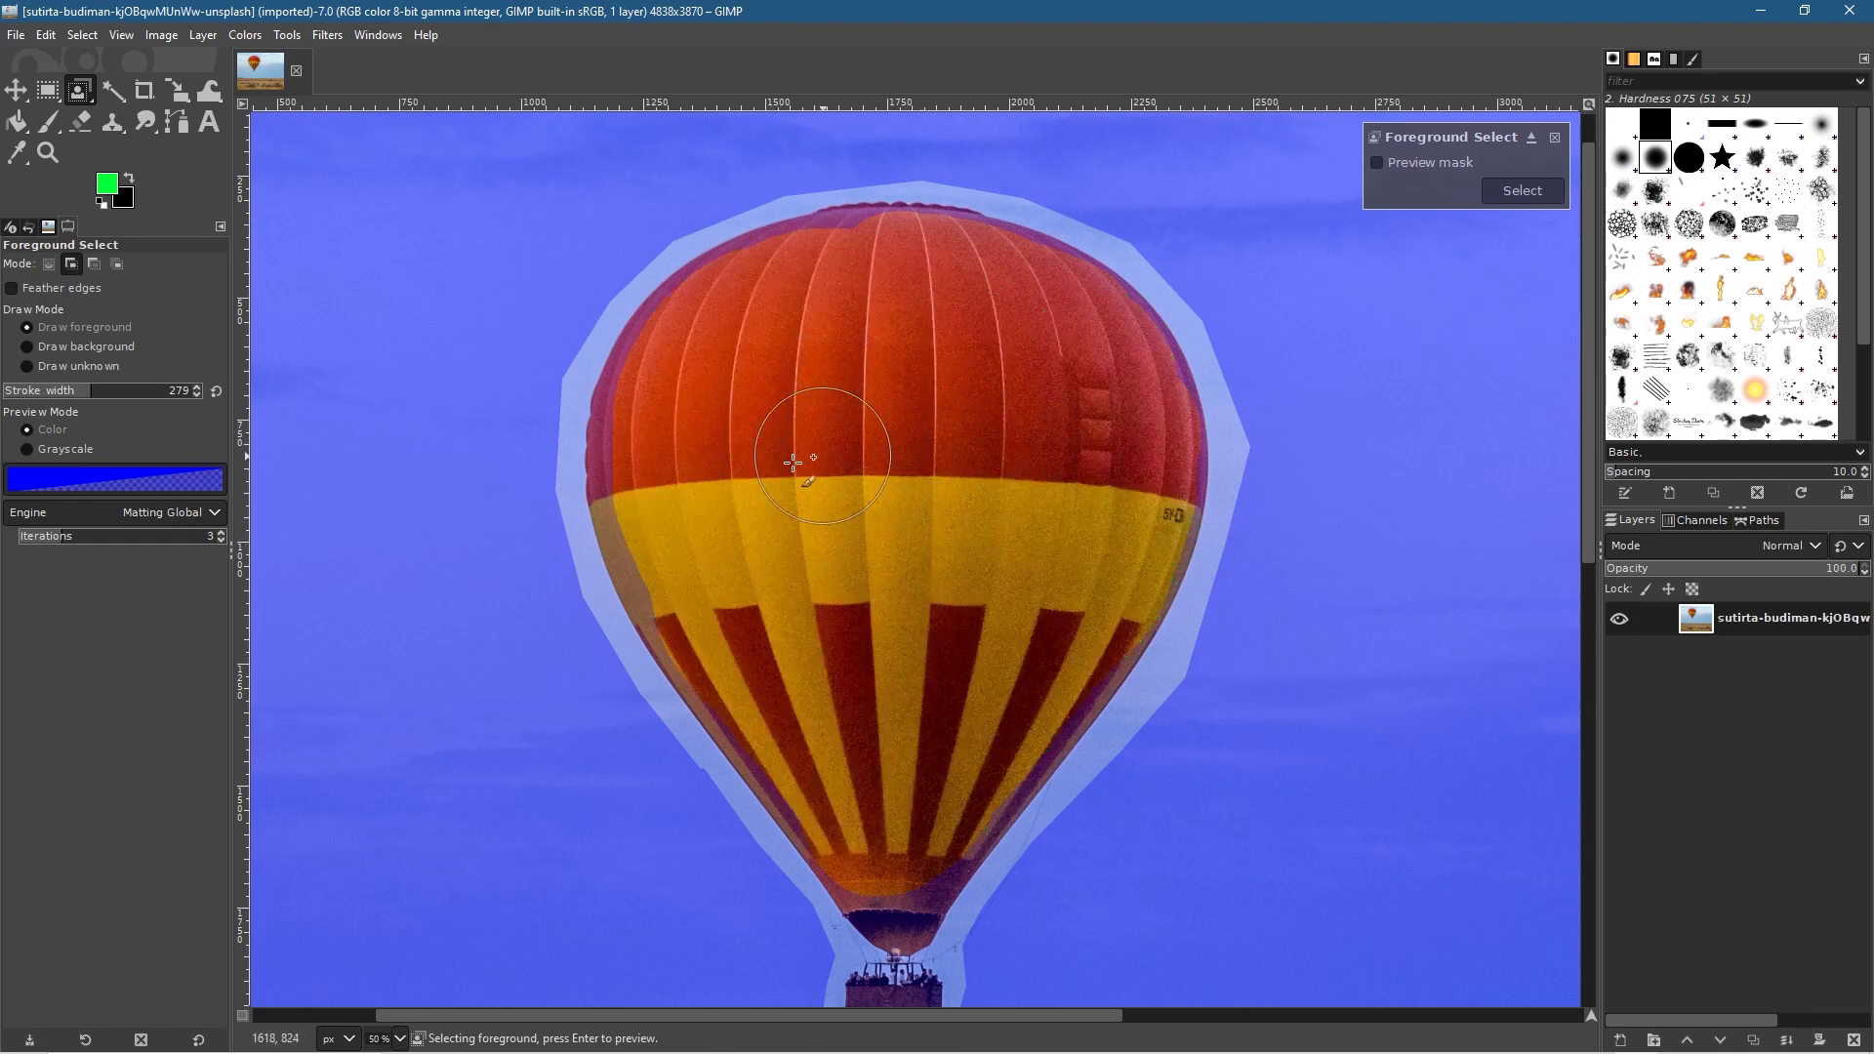
{"action": "mouse_move", "coordinate": [668, 462]}
{"action": "left_mouse_down"}
{"action": "mouse_move", "coordinate": [701, 578]}
{"action": "mouse_move", "coordinate": [671, 497]}
{"action": "mouse_move", "coordinate": [677, 544]}
{"action": "mouse_move", "coordinate": [714, 532]}
{"action": "mouse_move", "coordinate": [540, 448]}
{"action": "left_mouse_up"}
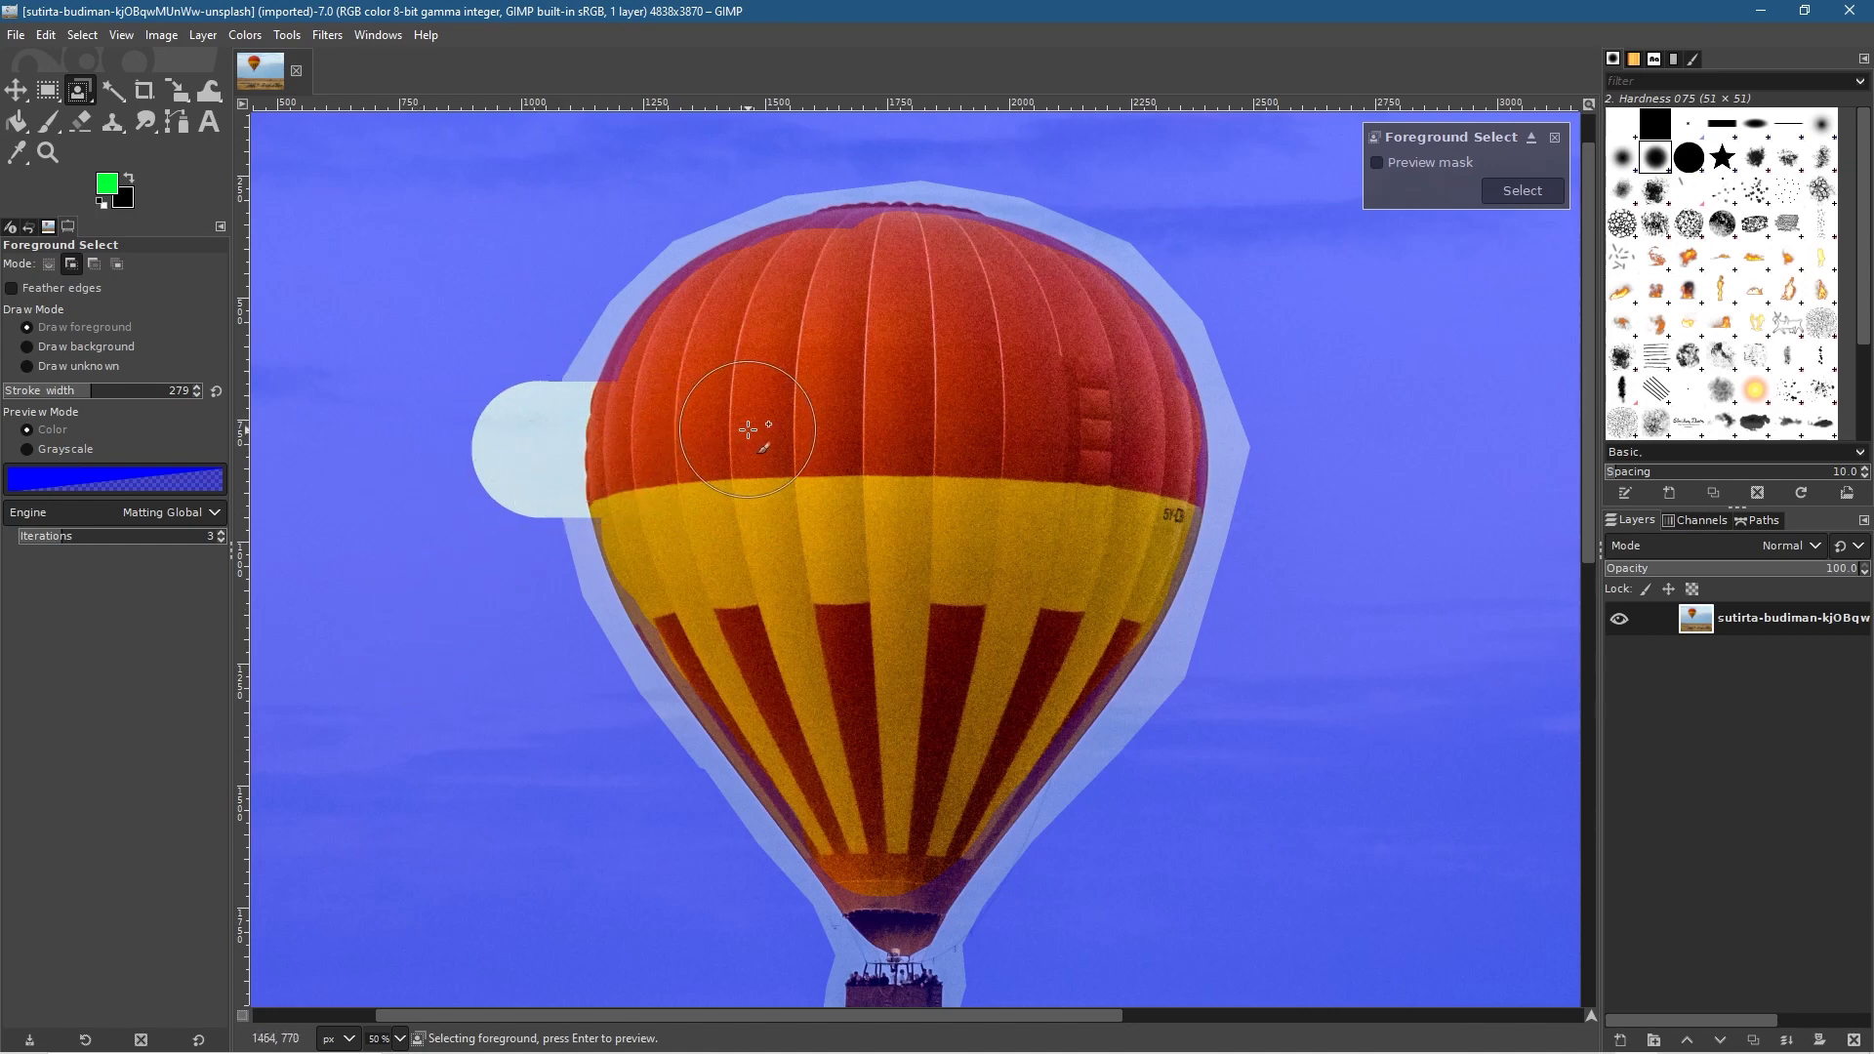
{"action": "key", "text": "ctrl+z"}
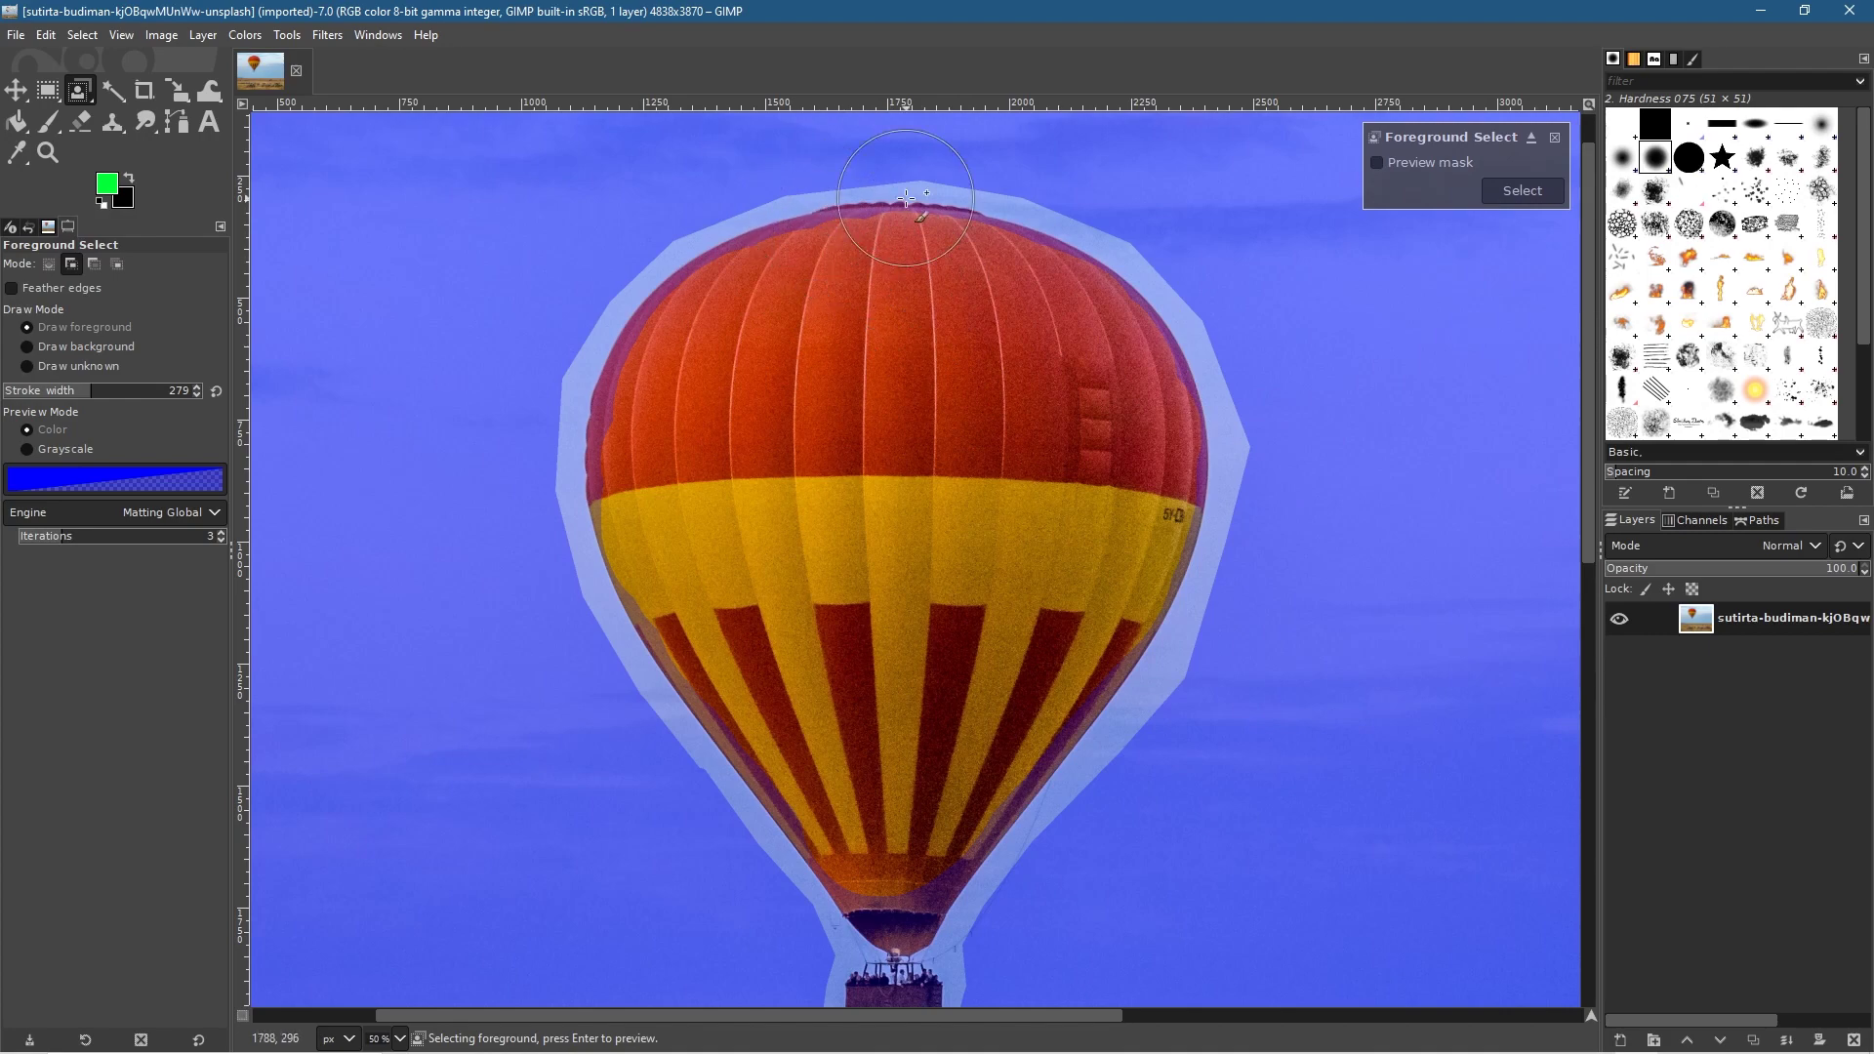
Set the stroke width to 46 and mark the balloon's top and upper-right edge as foreground.
{"action": "scroll", "coordinate": [906, 200], "scroll_direction": "up", "scroll_amount": 4}
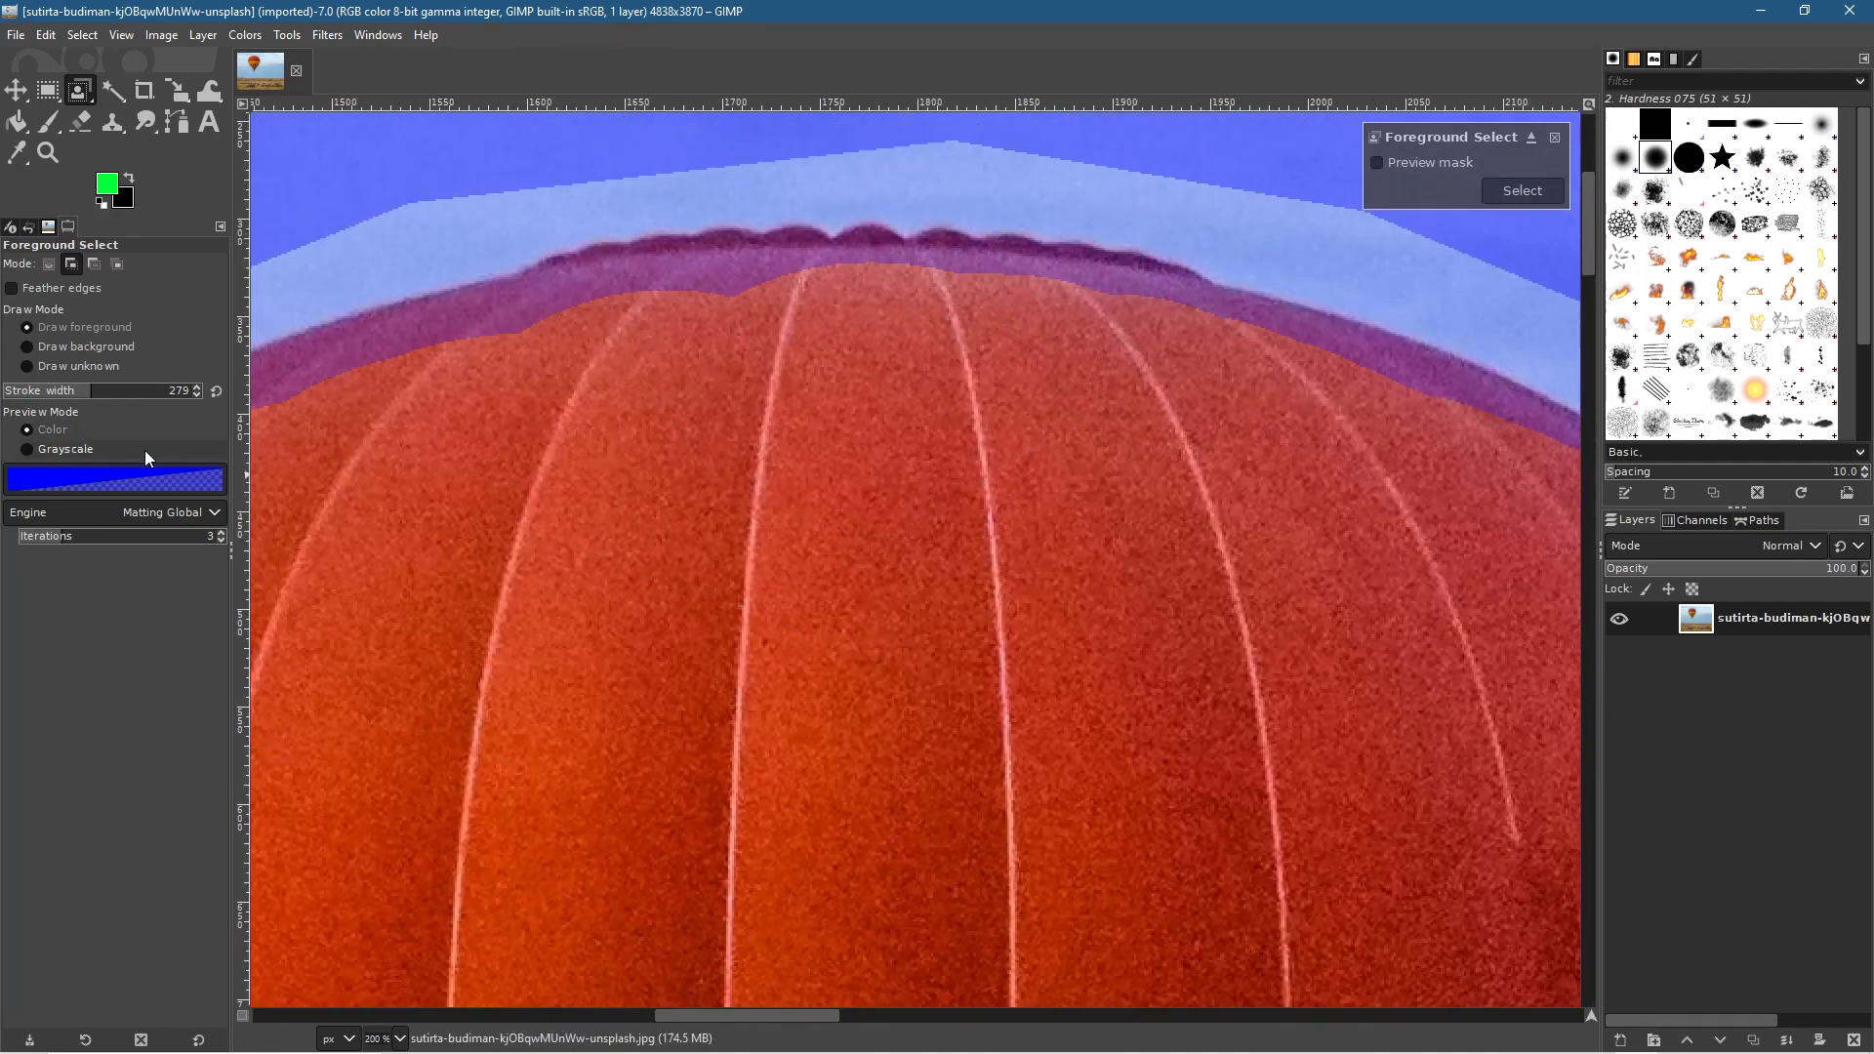
{"action": "left_click", "coordinate": [34, 394]}
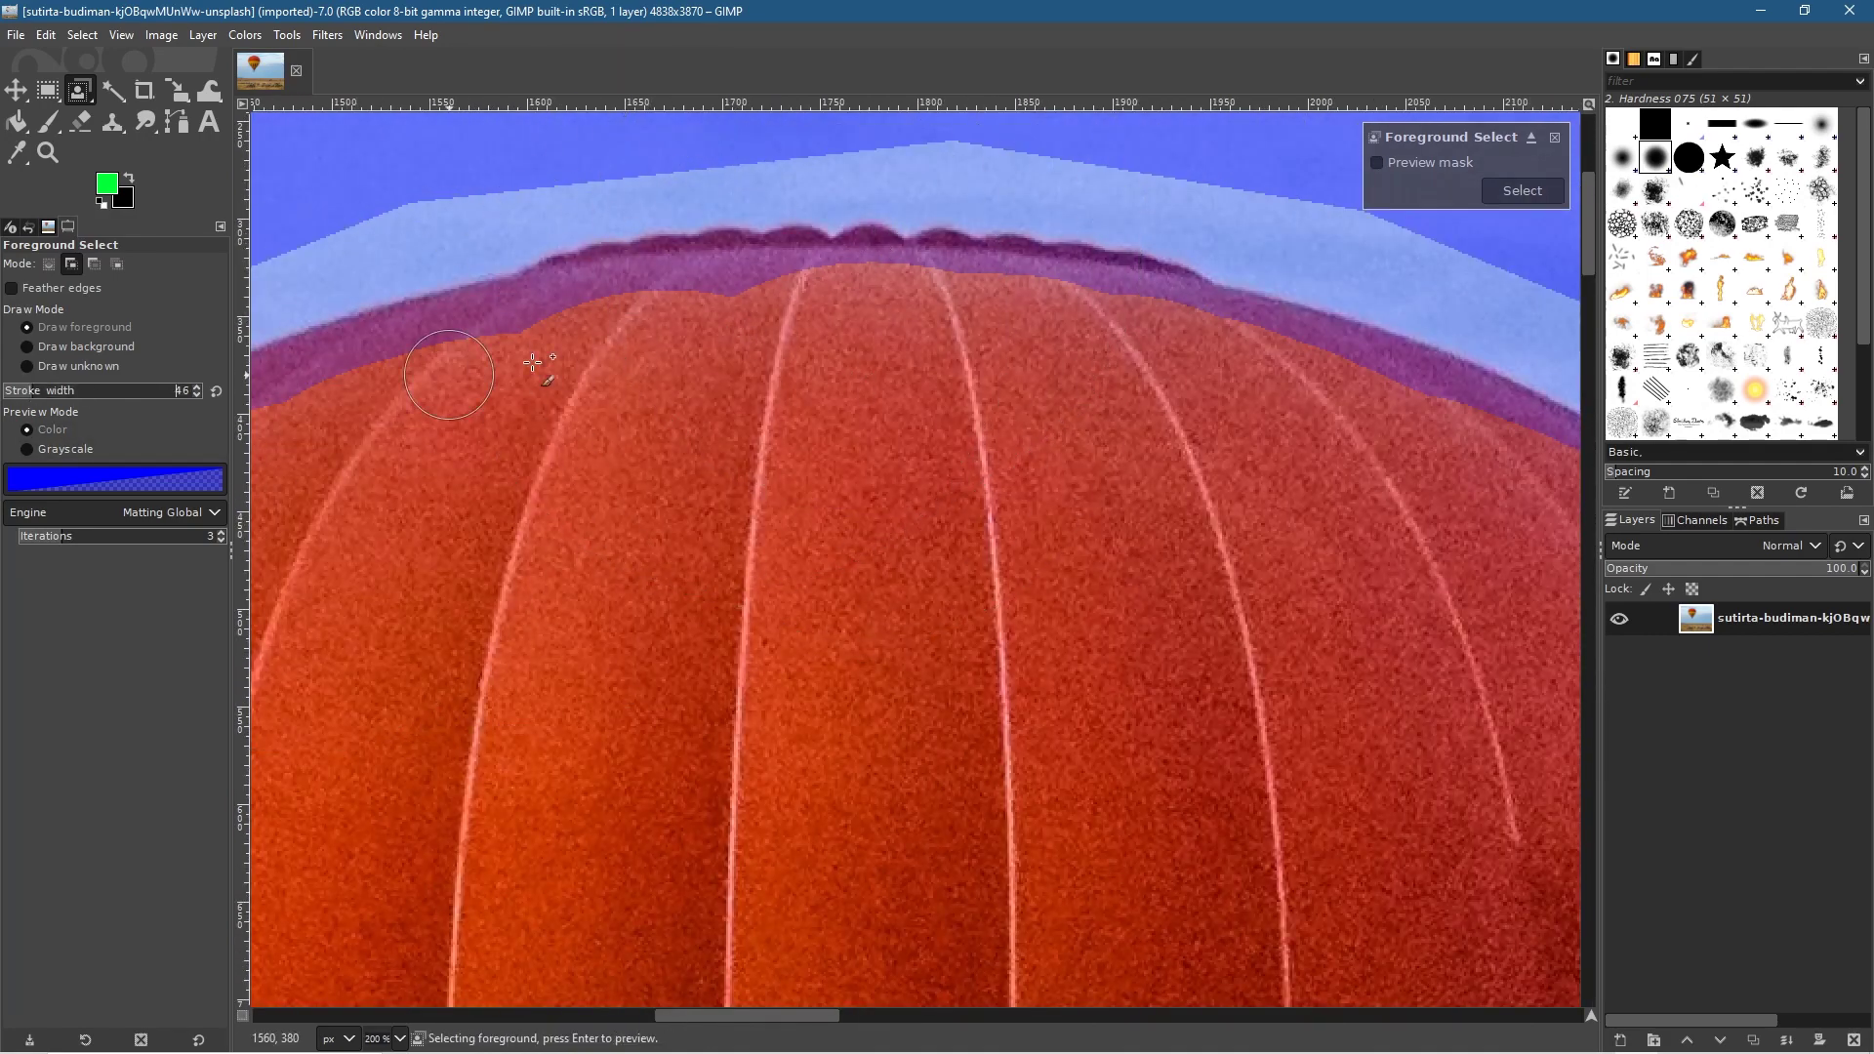
{"action": "mouse_move", "coordinate": [652, 290]}
{"action": "left_mouse_down"}
{"action": "mouse_move", "coordinate": [861, 276]}
{"action": "mouse_move", "coordinate": [895, 301]}
{"action": "mouse_move", "coordinate": [937, 281]}
{"action": "mouse_move", "coordinate": [1131, 308]}
{"action": "mouse_move", "coordinate": [1463, 419]}
{"action": "left_mouse_up"}
{"action": "mouse_move", "coordinate": [1340, 522]}
{"action": "left_mouse_down"}
{"action": "mouse_move", "coordinate": [759, 487]}
{"action": "mouse_move", "coordinate": [707, 452]}
{"action": "left_mouse_up"}
{"action": "left_click", "coordinate": [832, 352]}
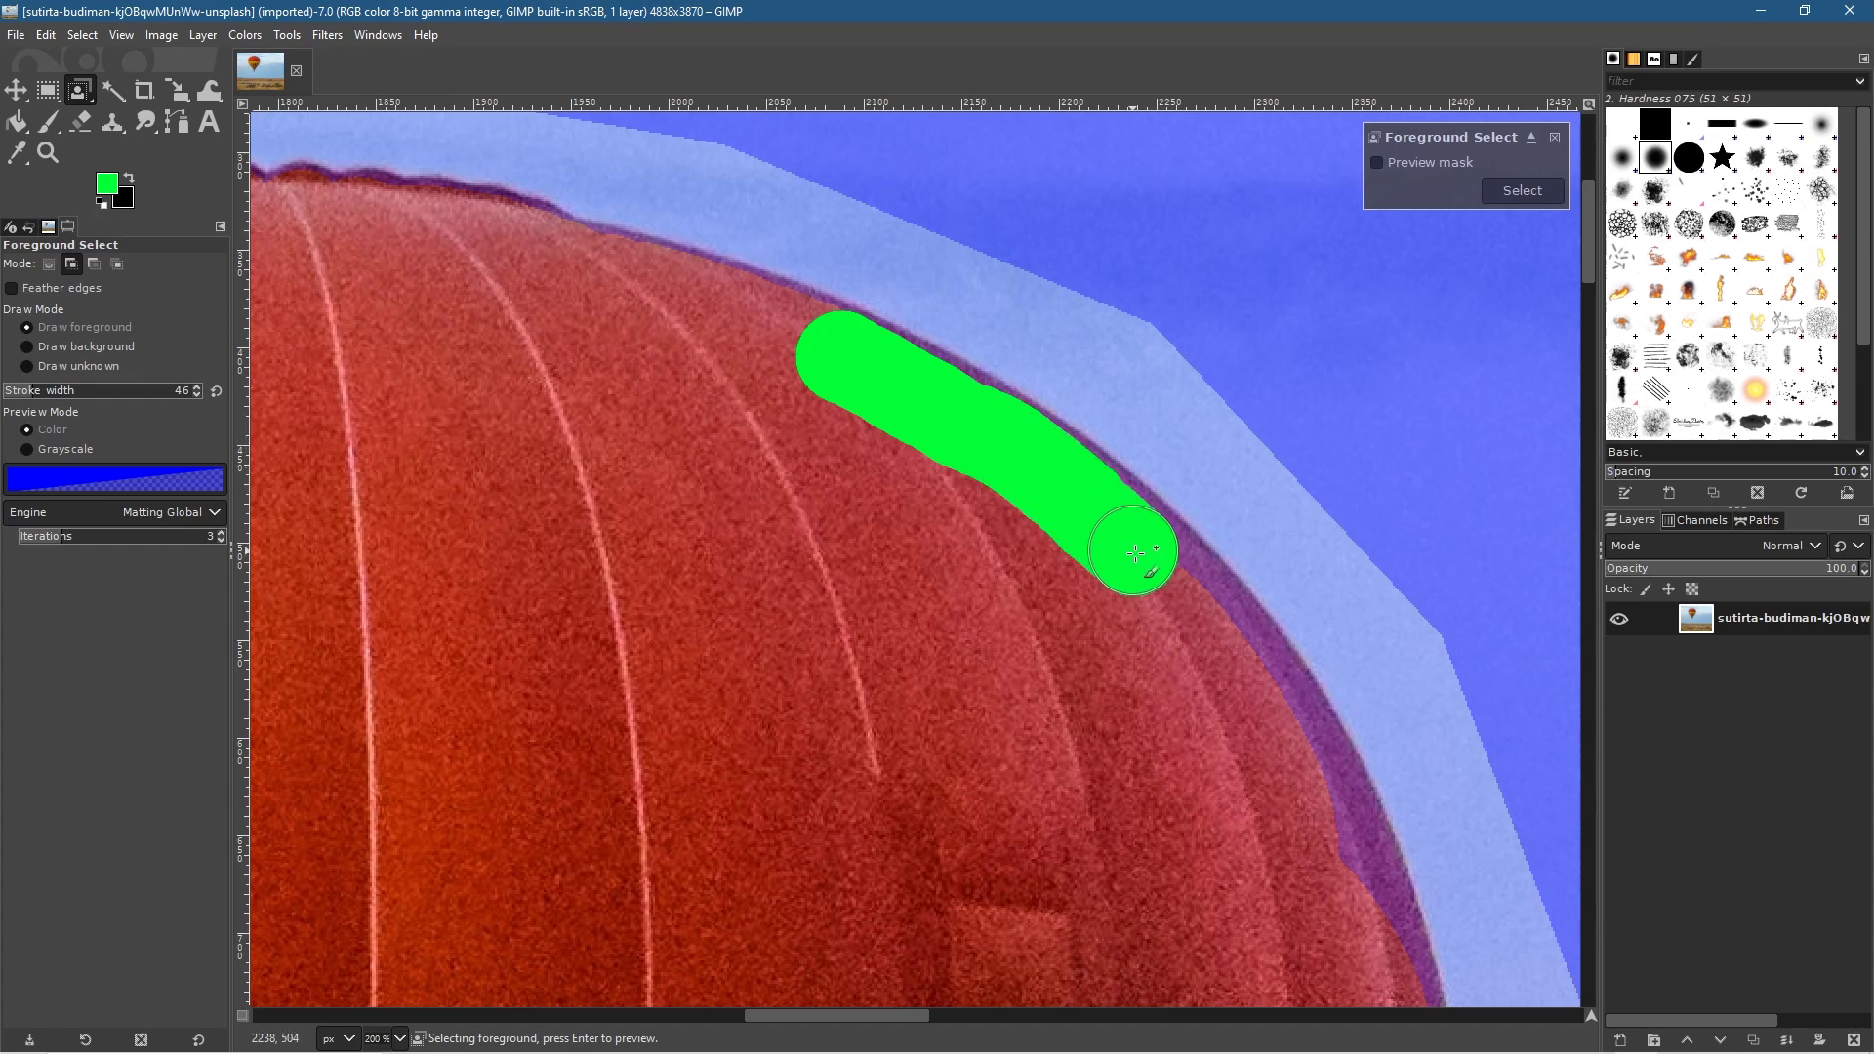
{"action": "left_click_drag", "start_coordinate": [1176, 591], "coordinate": [1220, 645]}
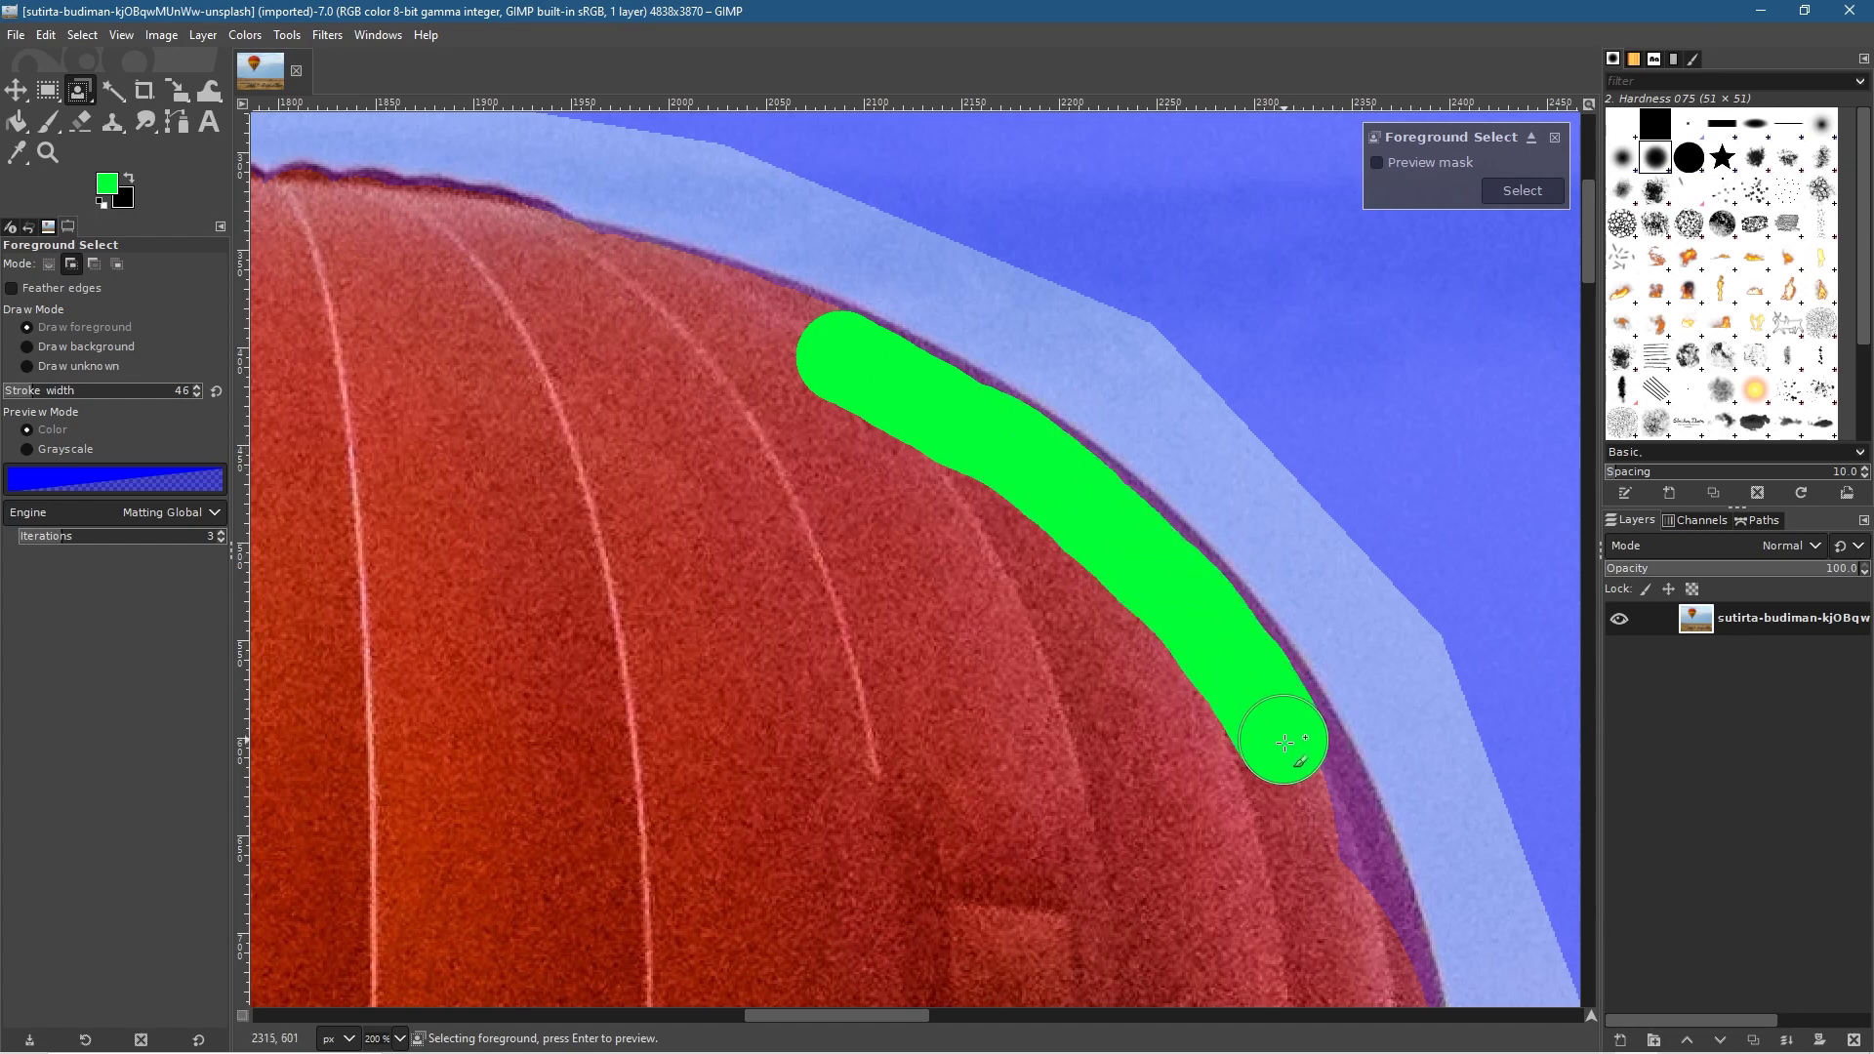
{"action": "left_click_drag", "start_coordinate": [1342, 859], "coordinate": [1341, 860]}
Mark the balloon's right edge as foreground, from the red section down along the yellow band.
{"action": "mouse_move", "coordinate": [1293, 863]}
{"action": "left_mouse_down"}
{"action": "mouse_move", "coordinate": [1235, 839]}
{"action": "mouse_move", "coordinate": [841, 391]}
{"action": "mouse_move", "coordinate": [826, 330]}
{"action": "mouse_move", "coordinate": [882, 366]}
{"action": "left_mouse_up"}
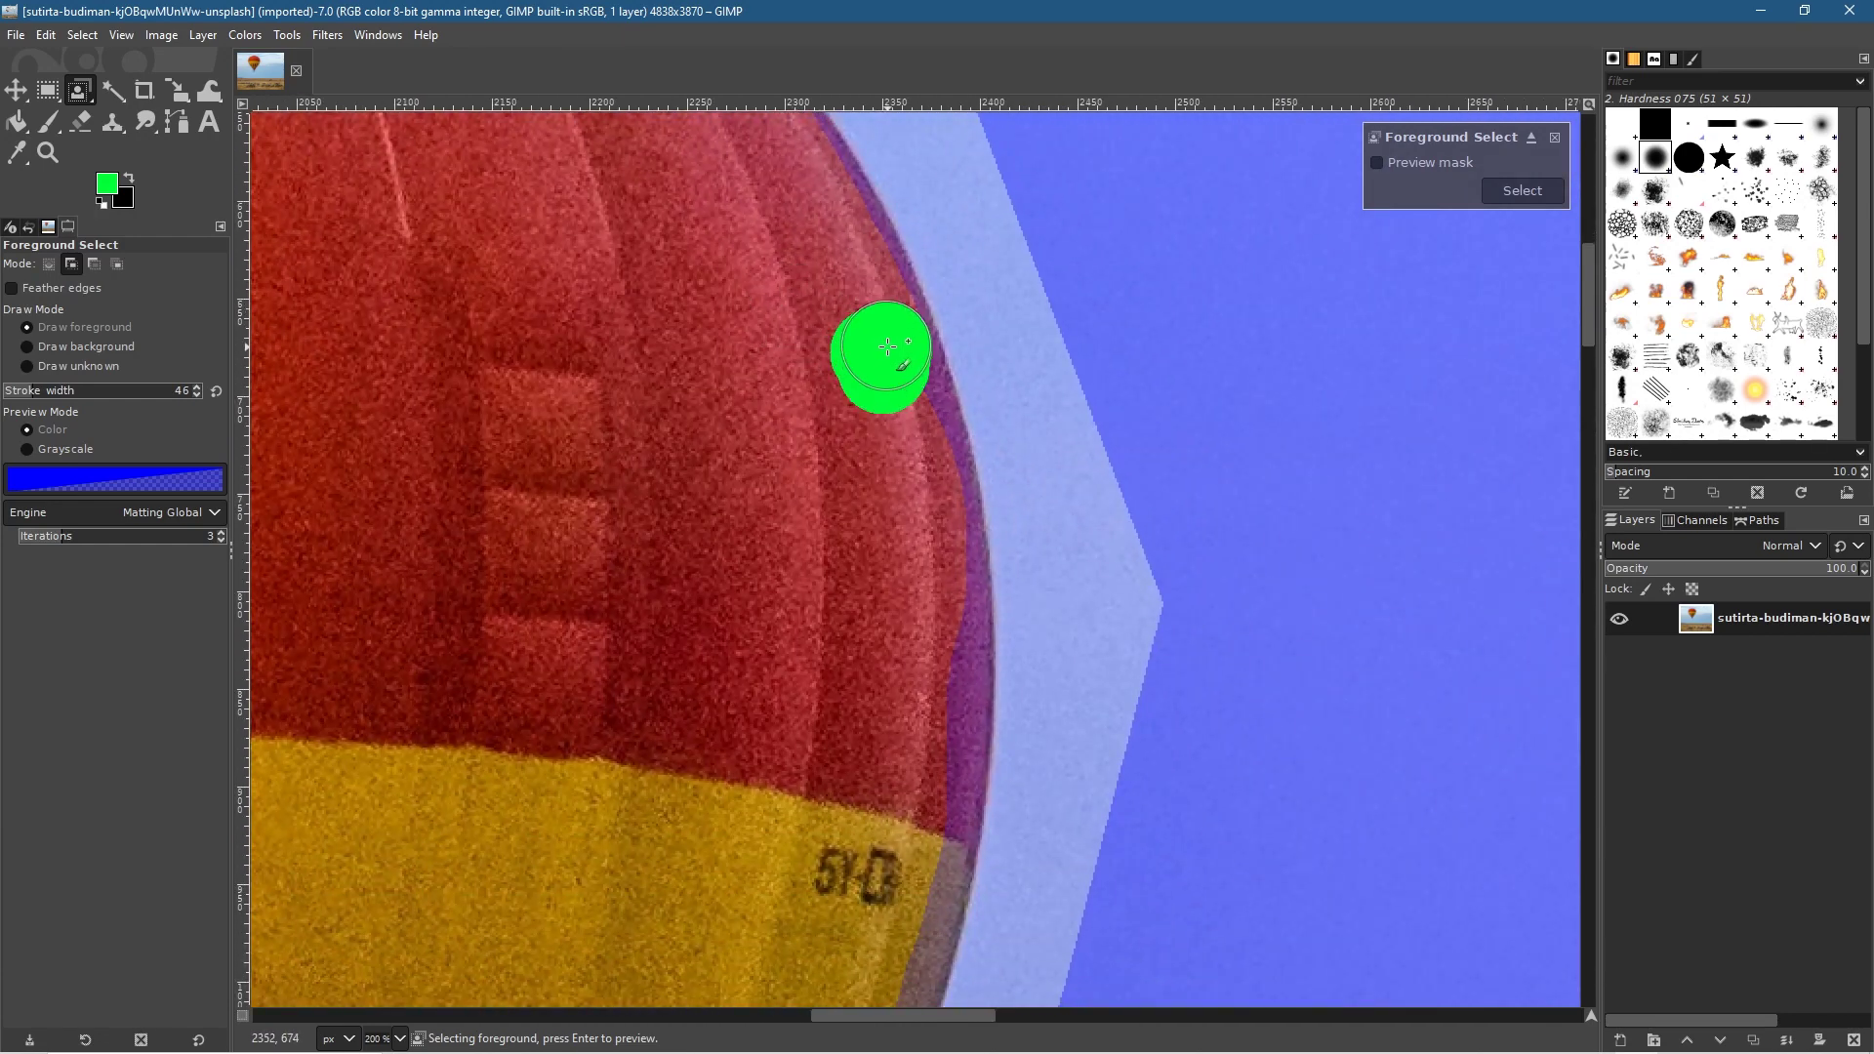
{"action": "mouse_move", "coordinate": [914, 416]}
{"action": "left_mouse_down"}
{"action": "mouse_move", "coordinate": [850, 416]}
{"action": "mouse_move", "coordinate": [889, 370]}
{"action": "left_mouse_up"}
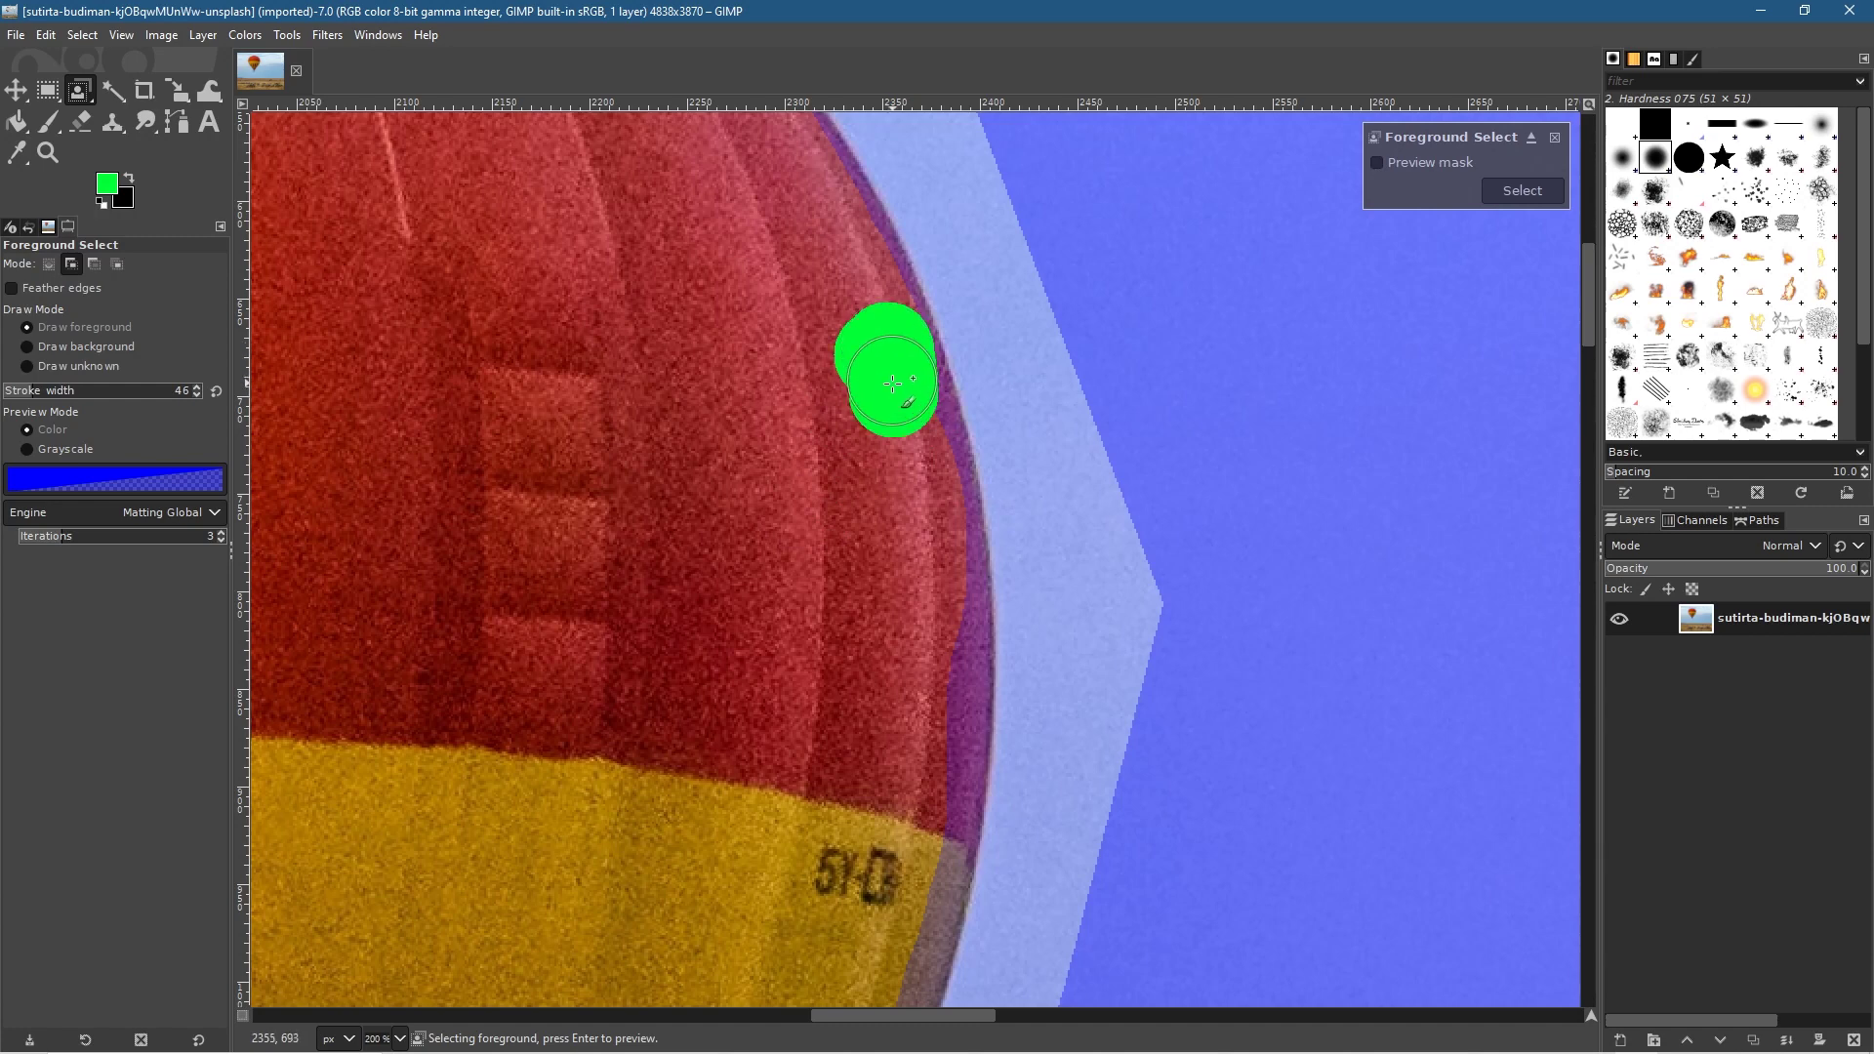
{"action": "mouse_move", "coordinate": [922, 485]}
{"action": "left_mouse_down"}
{"action": "mouse_move", "coordinate": [941, 615]}
{"action": "mouse_move", "coordinate": [925, 805]}
{"action": "left_mouse_up"}
{"action": "scroll", "coordinate": [866, 690], "scroll_direction": "down", "scroll_amount": 5}
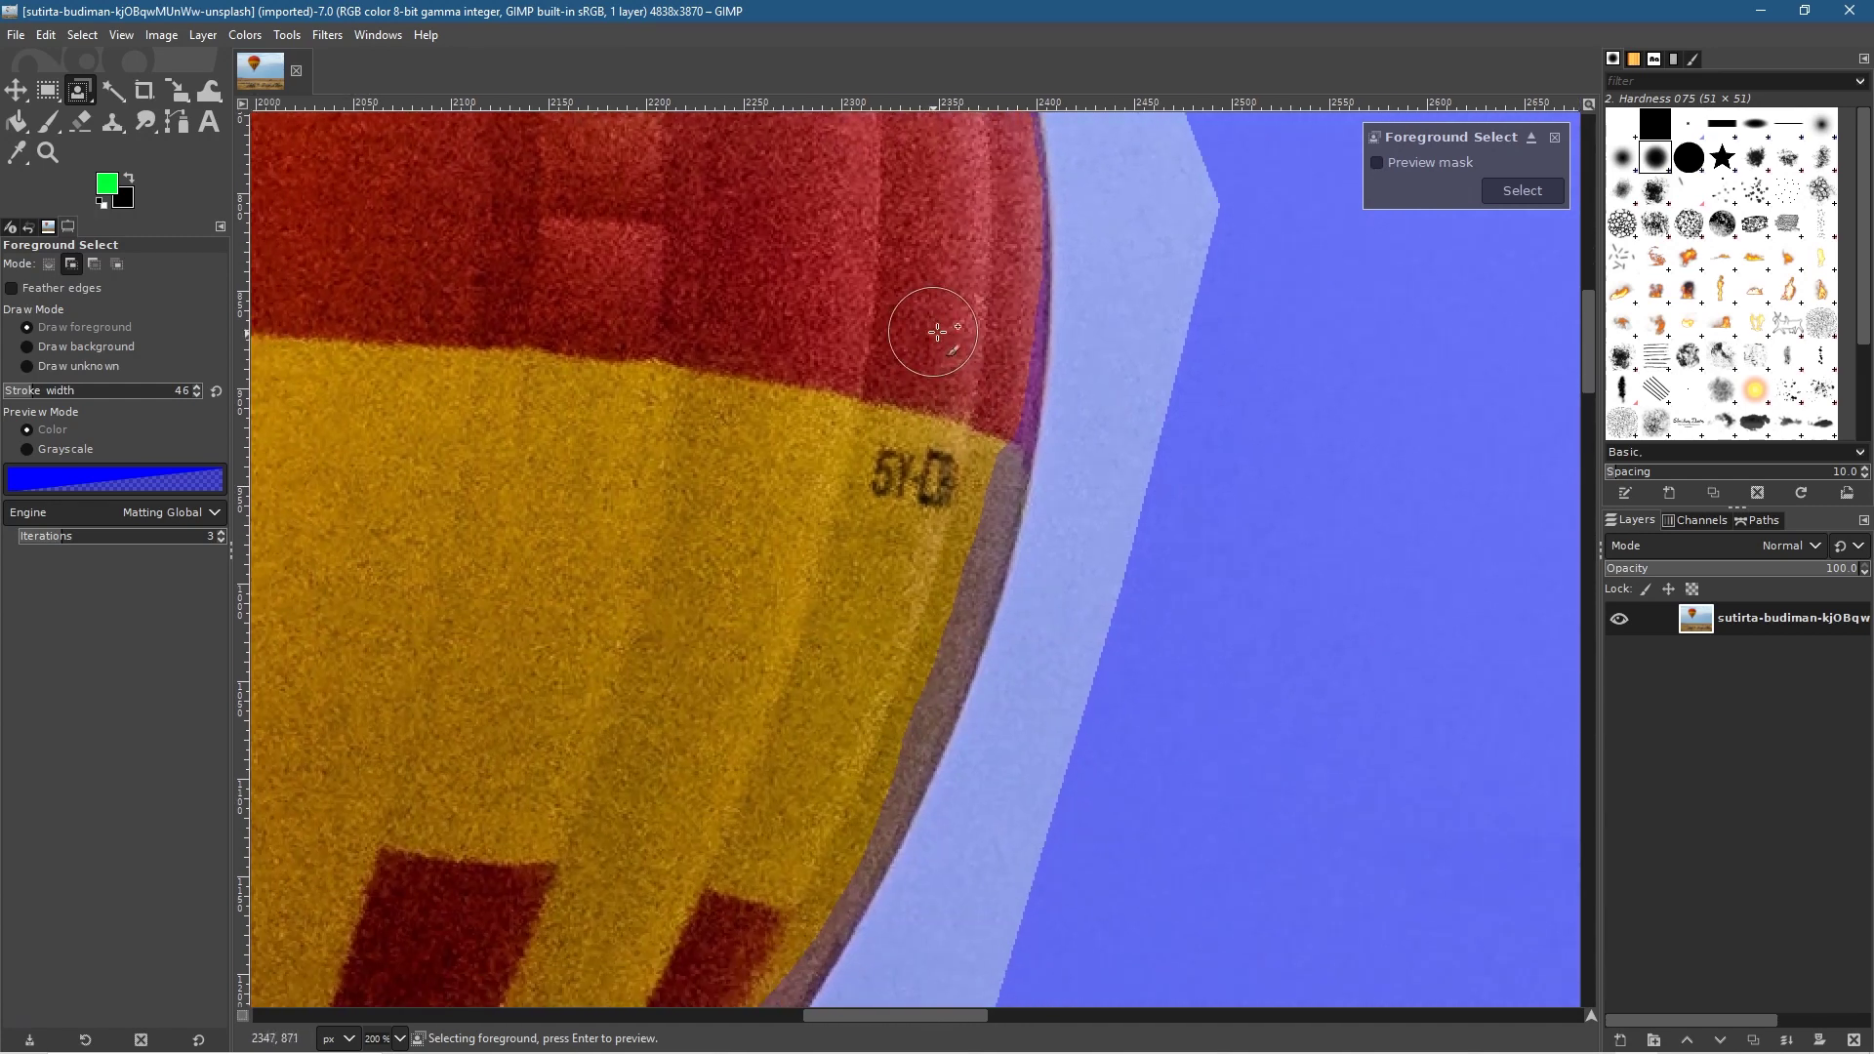
{"action": "mouse_move", "coordinate": [978, 337]}
{"action": "left_mouse_down"}
{"action": "mouse_move", "coordinate": [989, 445]}
{"action": "mouse_move", "coordinate": [986, 415]}
{"action": "mouse_move", "coordinate": [982, 430]}
{"action": "left_mouse_up"}
{"action": "left_click_drag", "start_coordinate": [993, 323], "coordinate": [982, 425]}
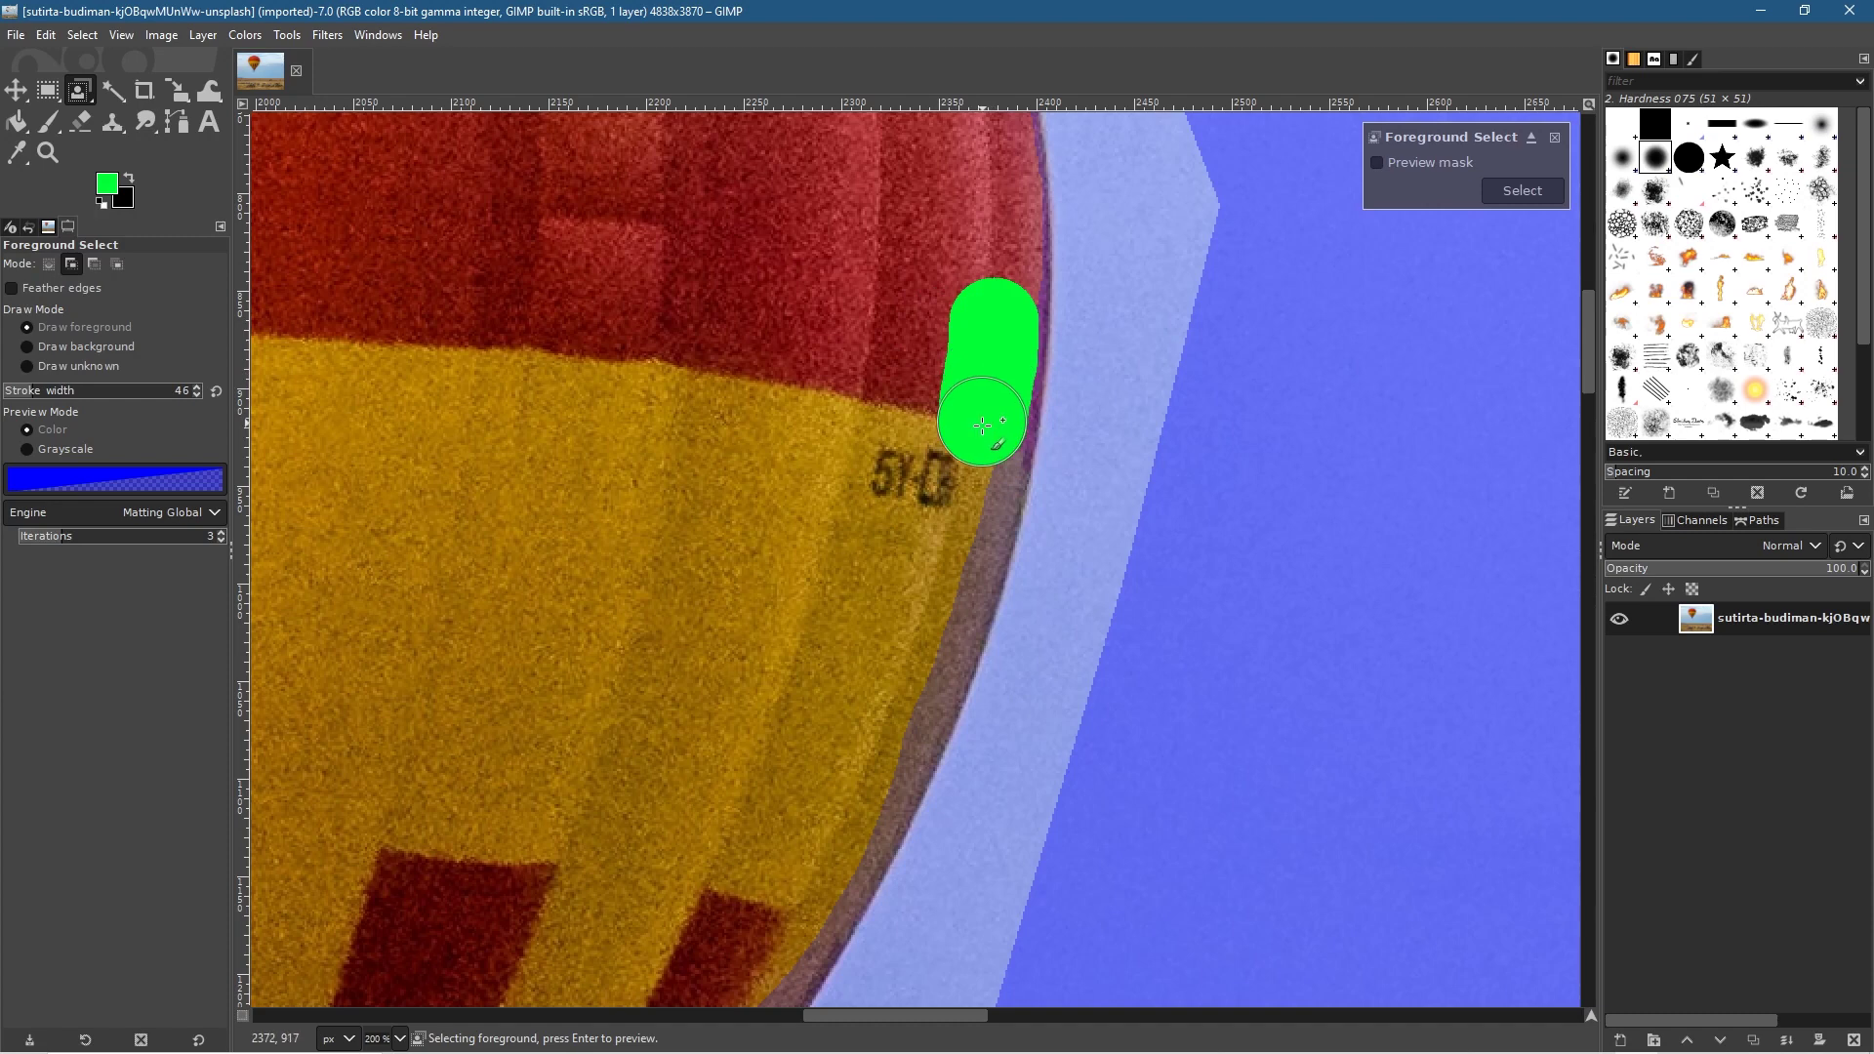
{"action": "left_click_drag", "start_coordinate": [962, 533], "coordinate": [822, 856]}
Extend the foreground marking down the balloon's lower-right edge along the tapering stripes.
{"action": "mouse_move", "coordinate": [814, 846]}
{"action": "left_mouse_down"}
{"action": "mouse_move", "coordinate": [987, 535]}
{"action": "mouse_move", "coordinate": [1221, 267]}
{"action": "mouse_move", "coordinate": [1146, 444]}
{"action": "left_mouse_up"}
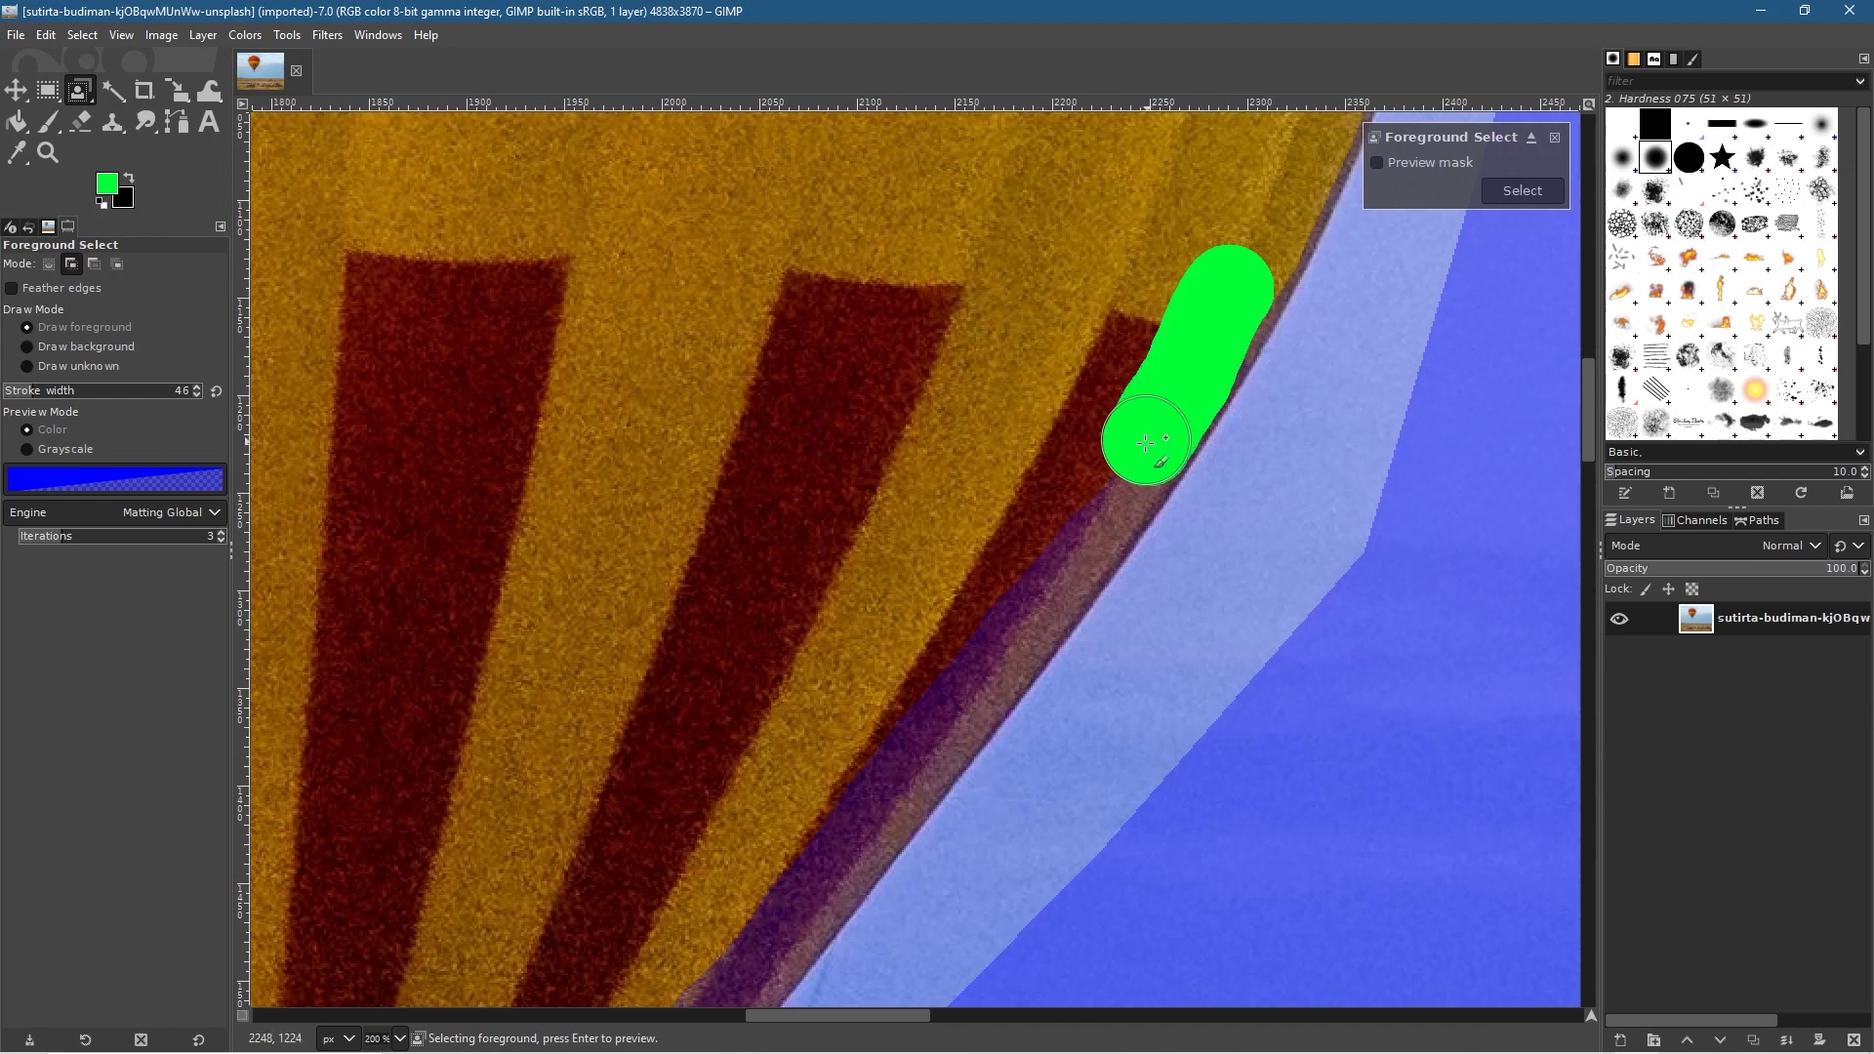
{"action": "left_click_drag", "start_coordinate": [1045, 579], "coordinate": [1003, 638]}
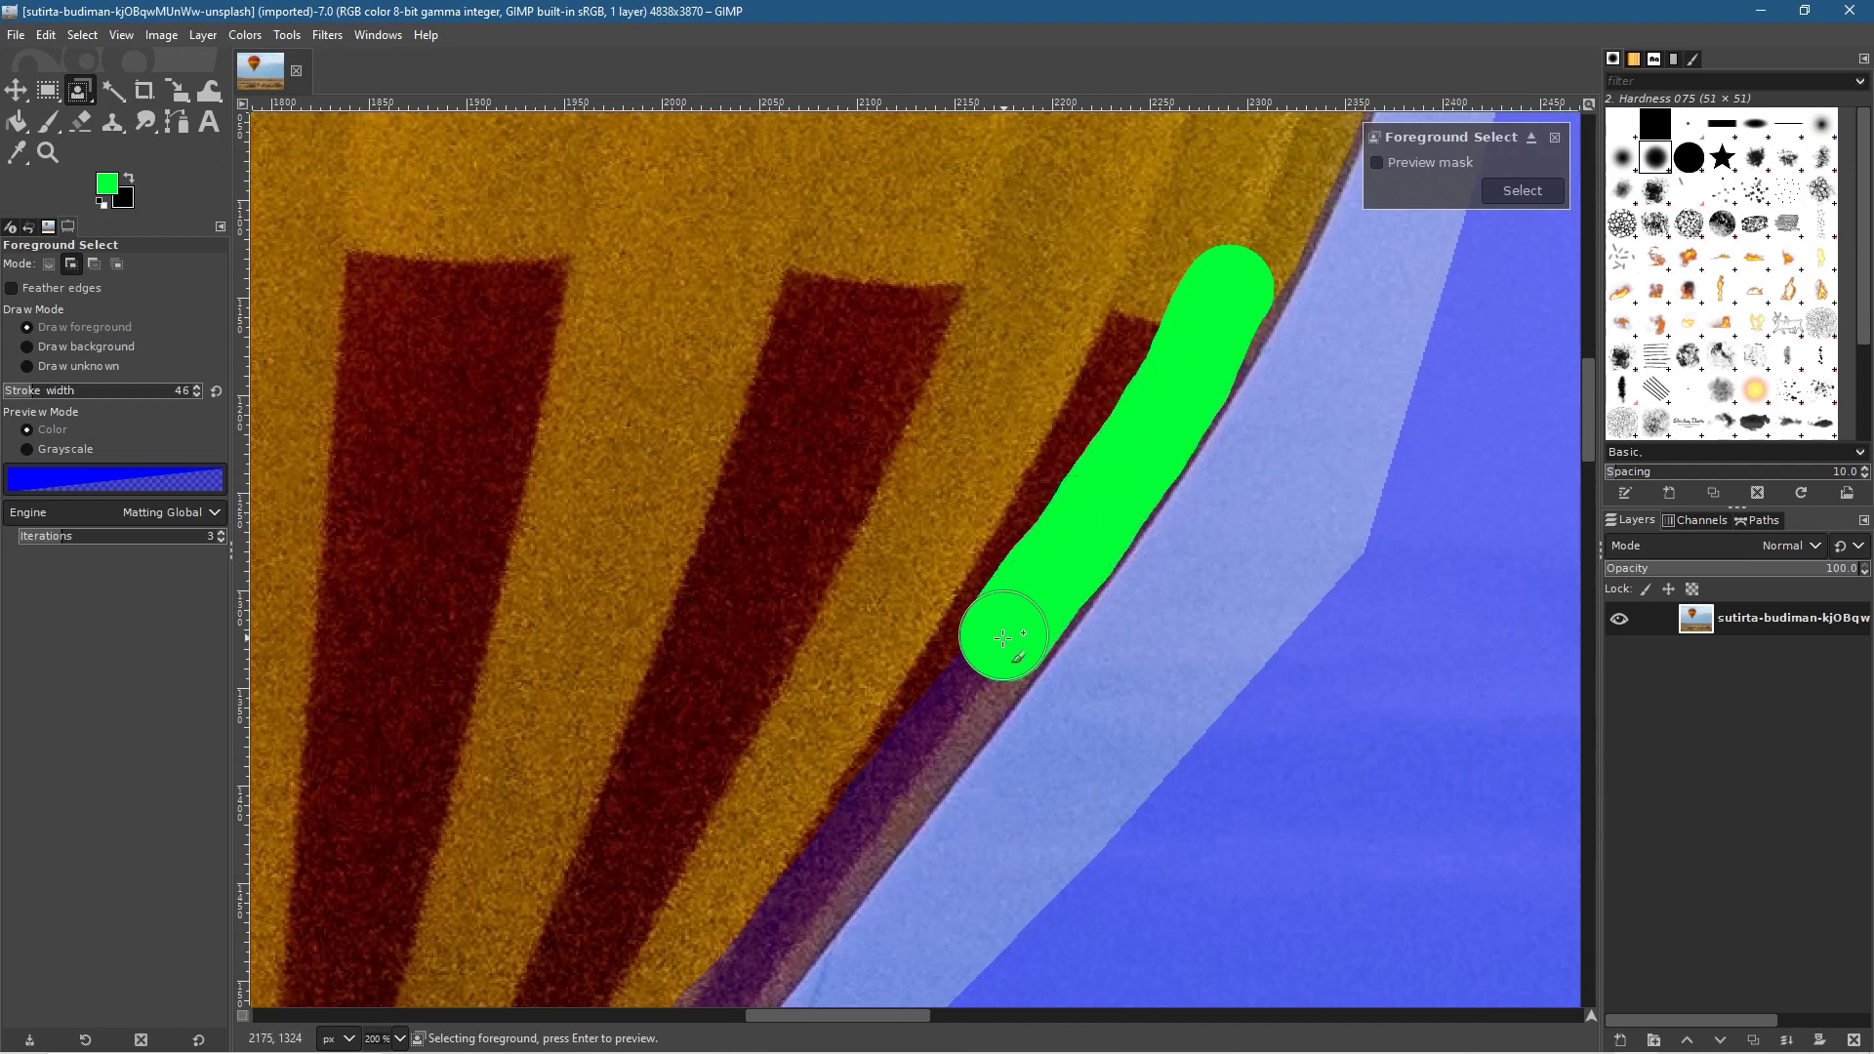
{"action": "mouse_move", "coordinate": [894, 770]}
{"action": "left_mouse_down"}
{"action": "mouse_move", "coordinate": [800, 825]}
{"action": "mouse_move", "coordinate": [1142, 389]}
{"action": "mouse_move", "coordinate": [1187, 361]}
{"action": "left_mouse_up"}
{"action": "left_click_drag", "start_coordinate": [1164, 424], "coordinate": [1127, 485]}
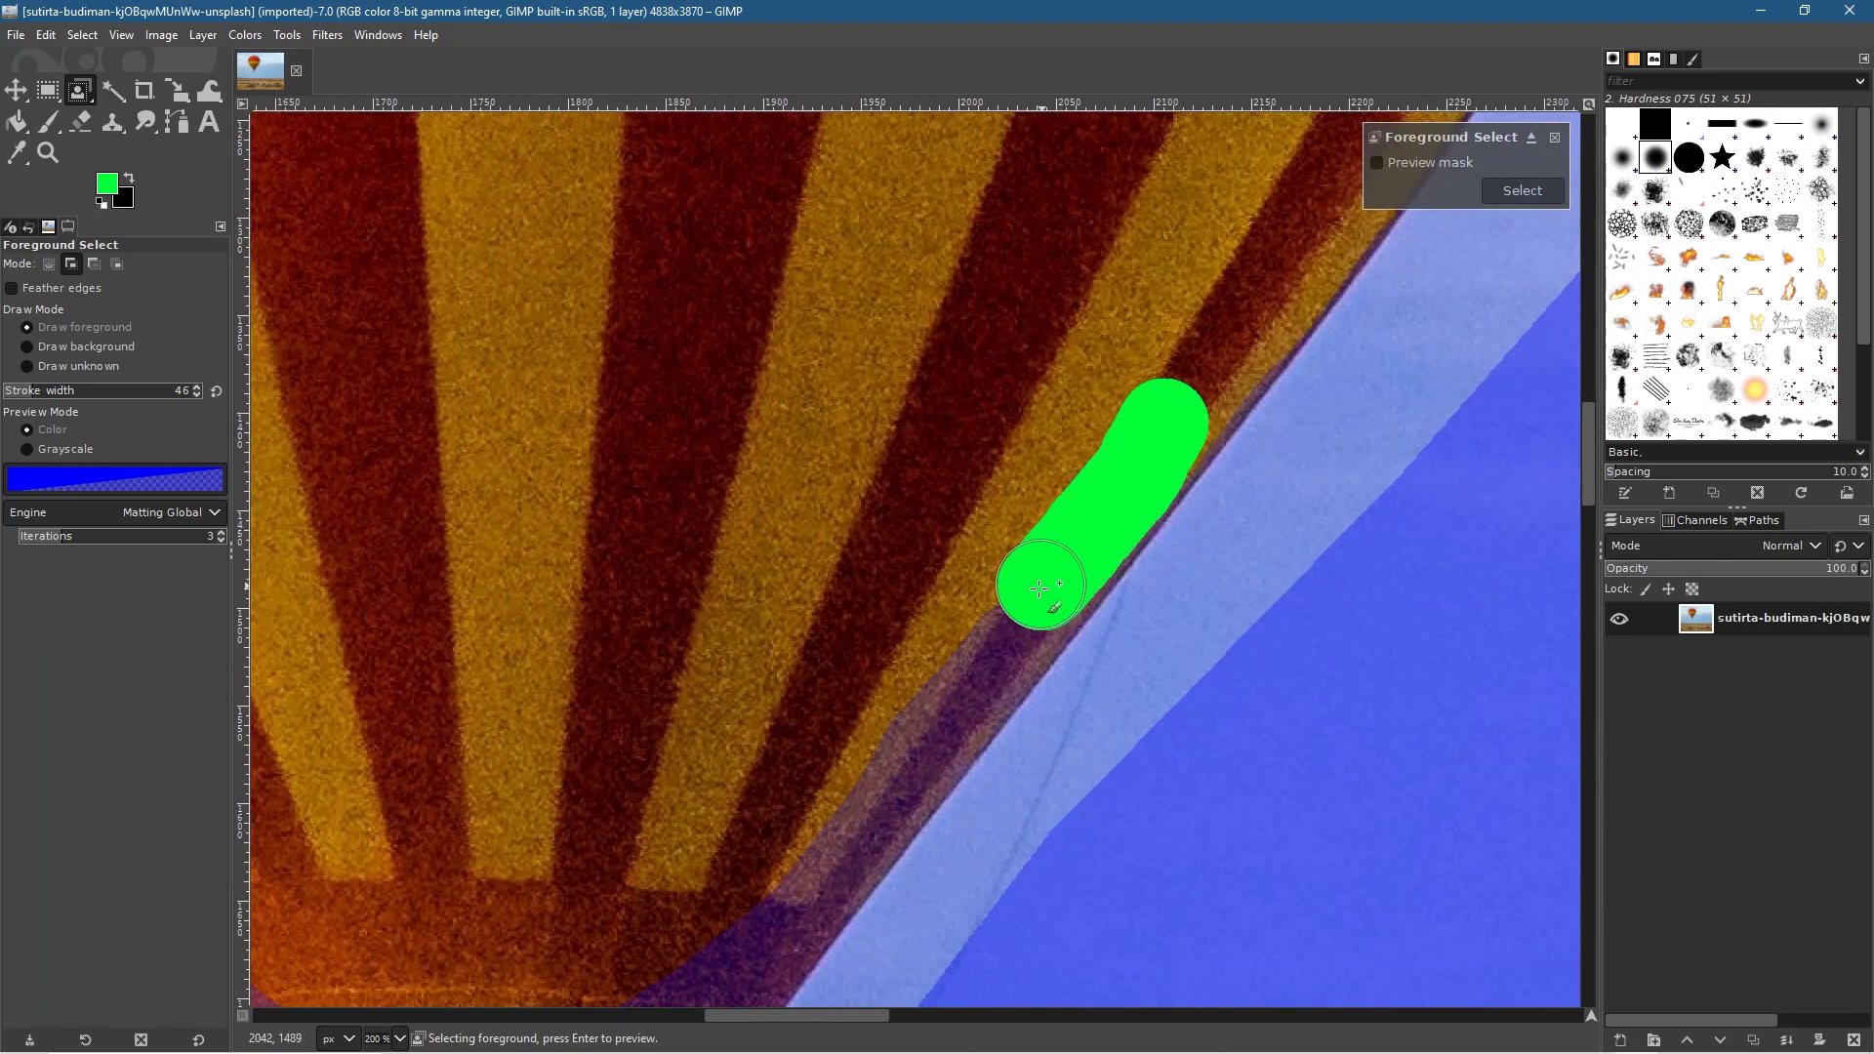
{"action": "left_click_drag", "start_coordinate": [949, 706], "coordinate": [947, 708]}
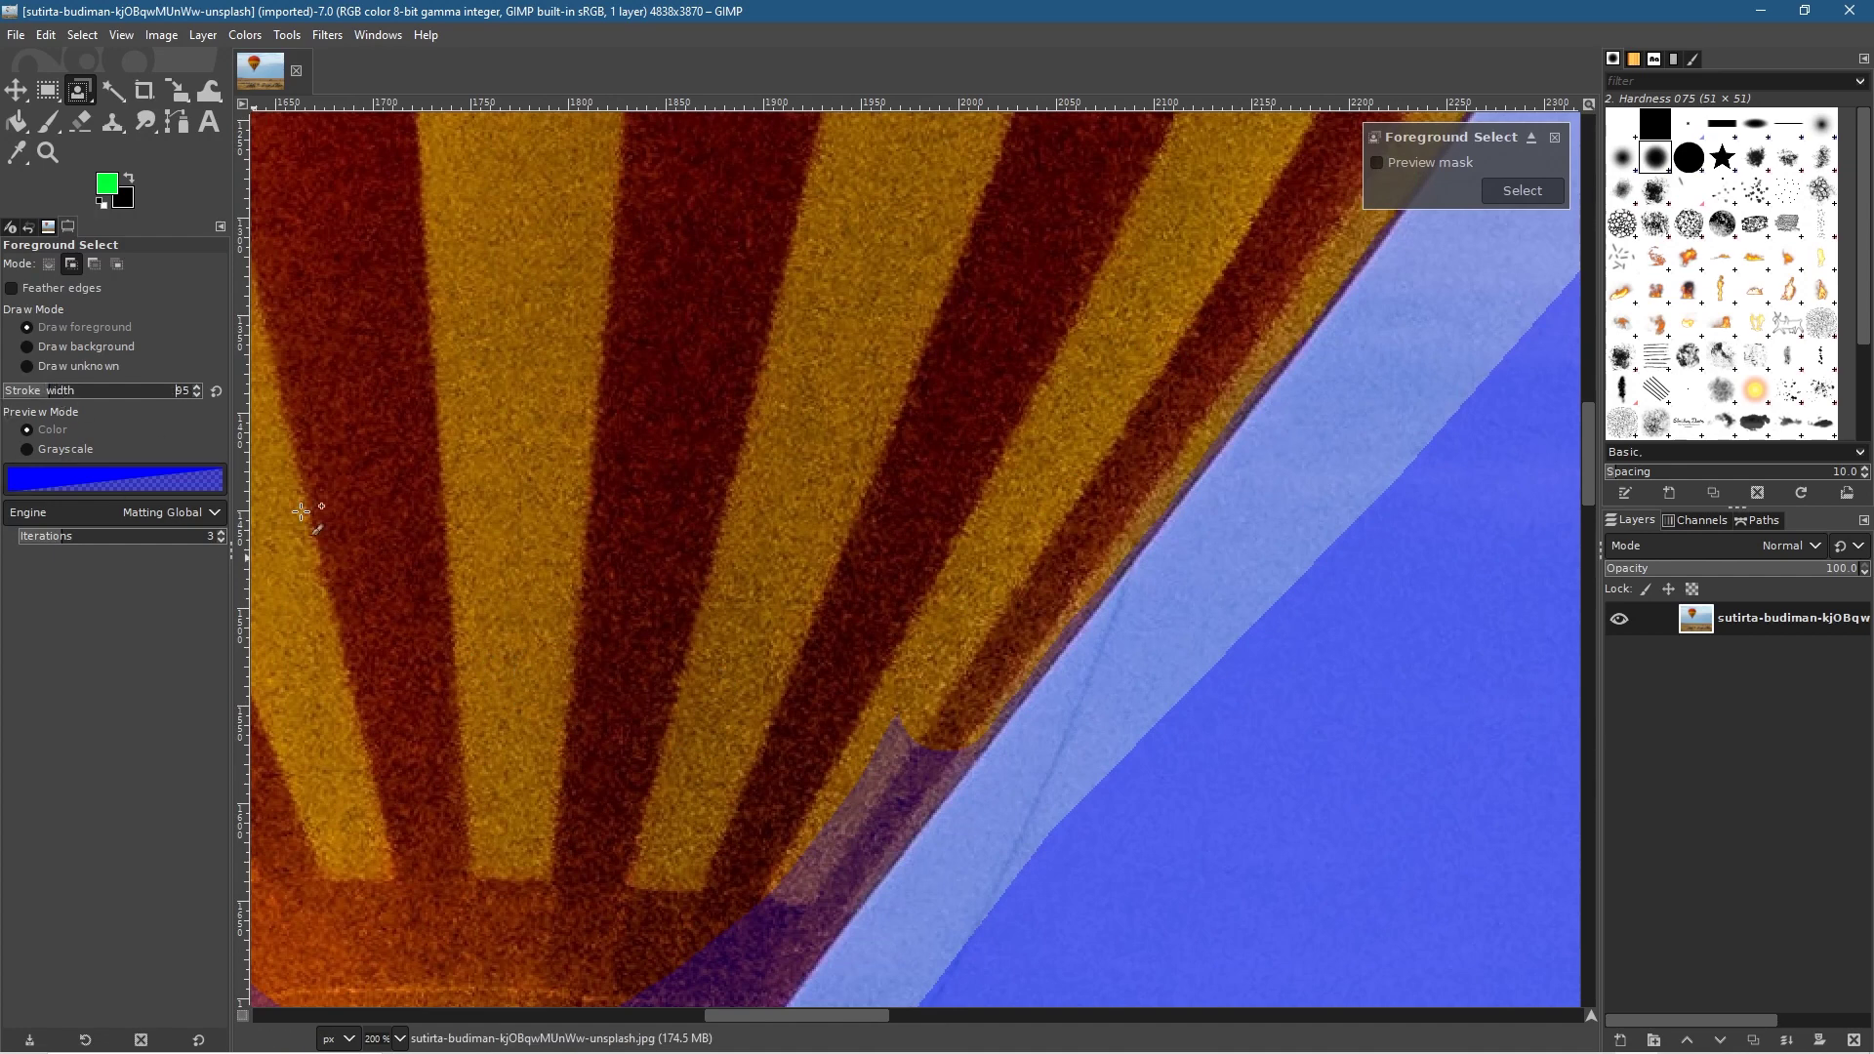
Set the stroke width to 95 and mark the bottom of the lower-right taper and the balloon's mouth as foreground.
{"action": "left_click_drag", "start_coordinate": [932, 640], "coordinate": [763, 860]}
{"action": "mouse_move", "coordinate": [789, 722]}
{"action": "left_mouse_down"}
{"action": "mouse_move", "coordinate": [861, 577]}
{"action": "mouse_move", "coordinate": [1051, 333]}
{"action": "left_mouse_up"}
{"action": "left_click_drag", "start_coordinate": [1029, 442], "coordinate": [903, 634]}
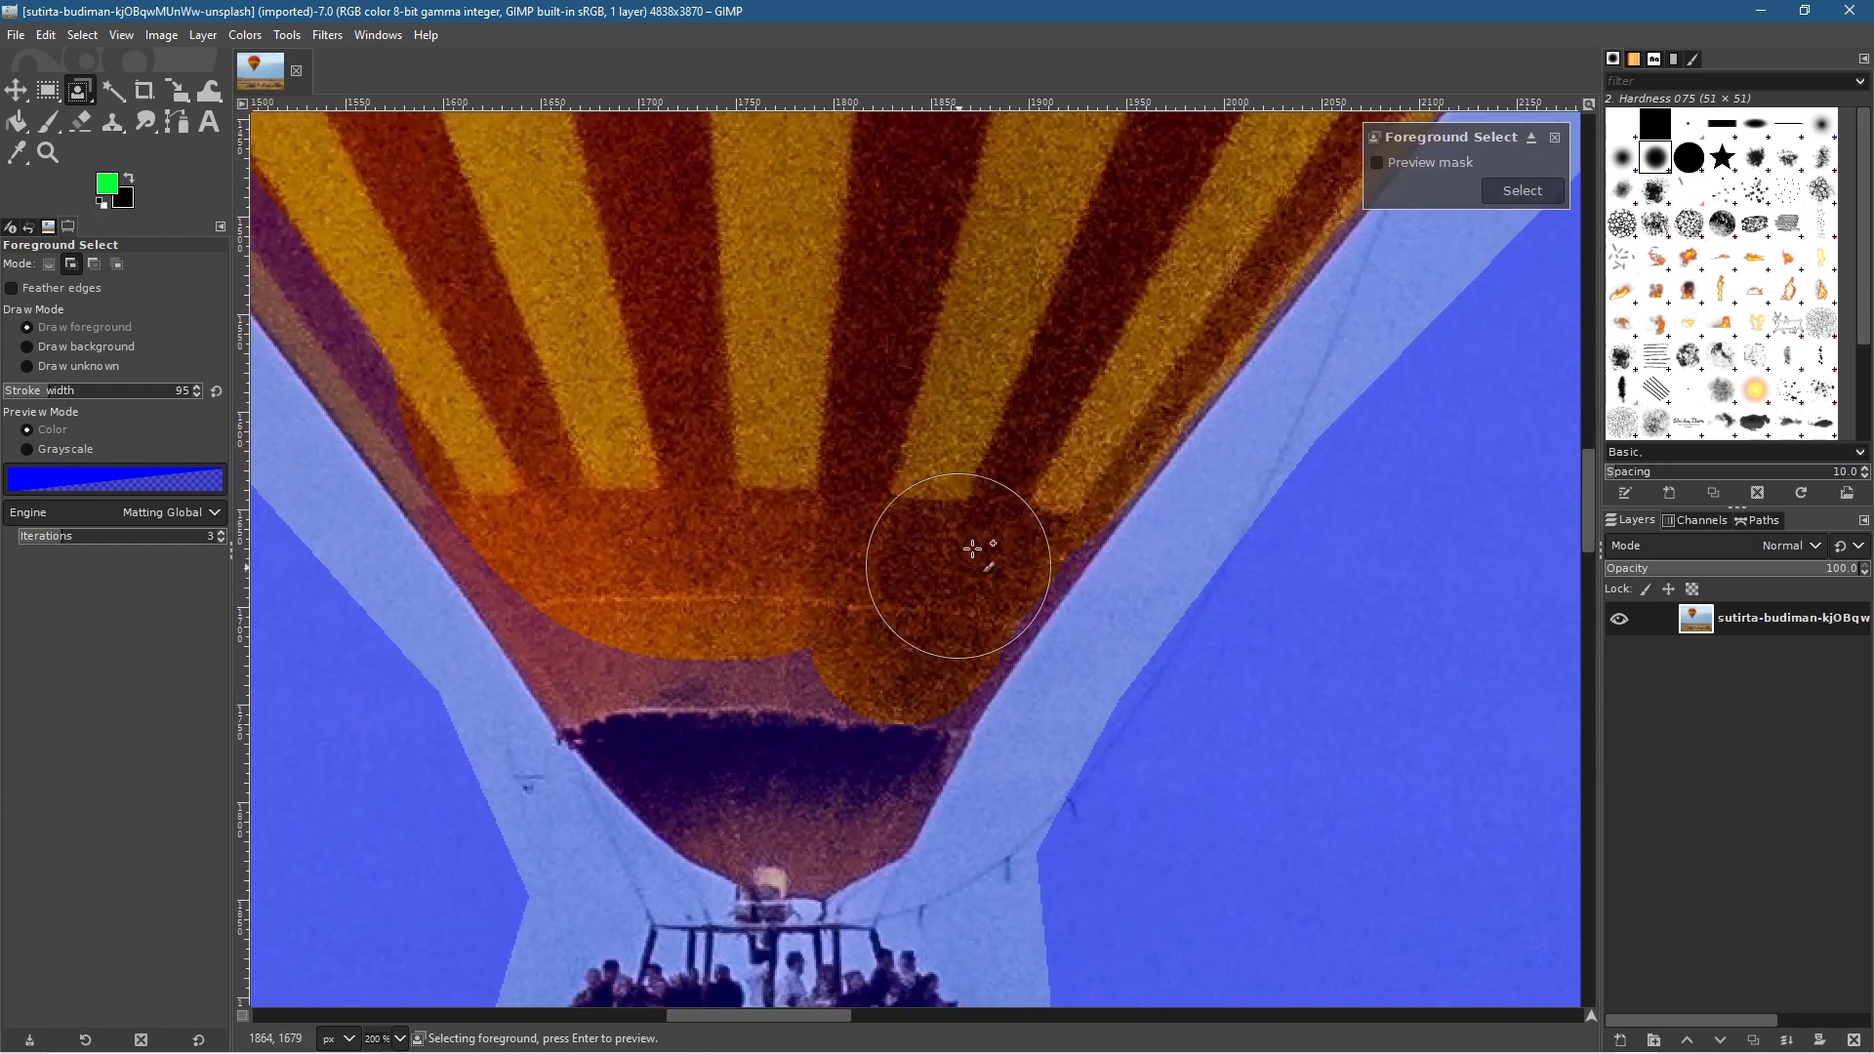
{"action": "mouse_move", "coordinate": [1025, 469]}
{"action": "left_mouse_down"}
{"action": "mouse_move", "coordinate": [805, 790]}
{"action": "mouse_move", "coordinate": [707, 742]}
{"action": "mouse_move", "coordinate": [660, 689]}
{"action": "left_mouse_up"}
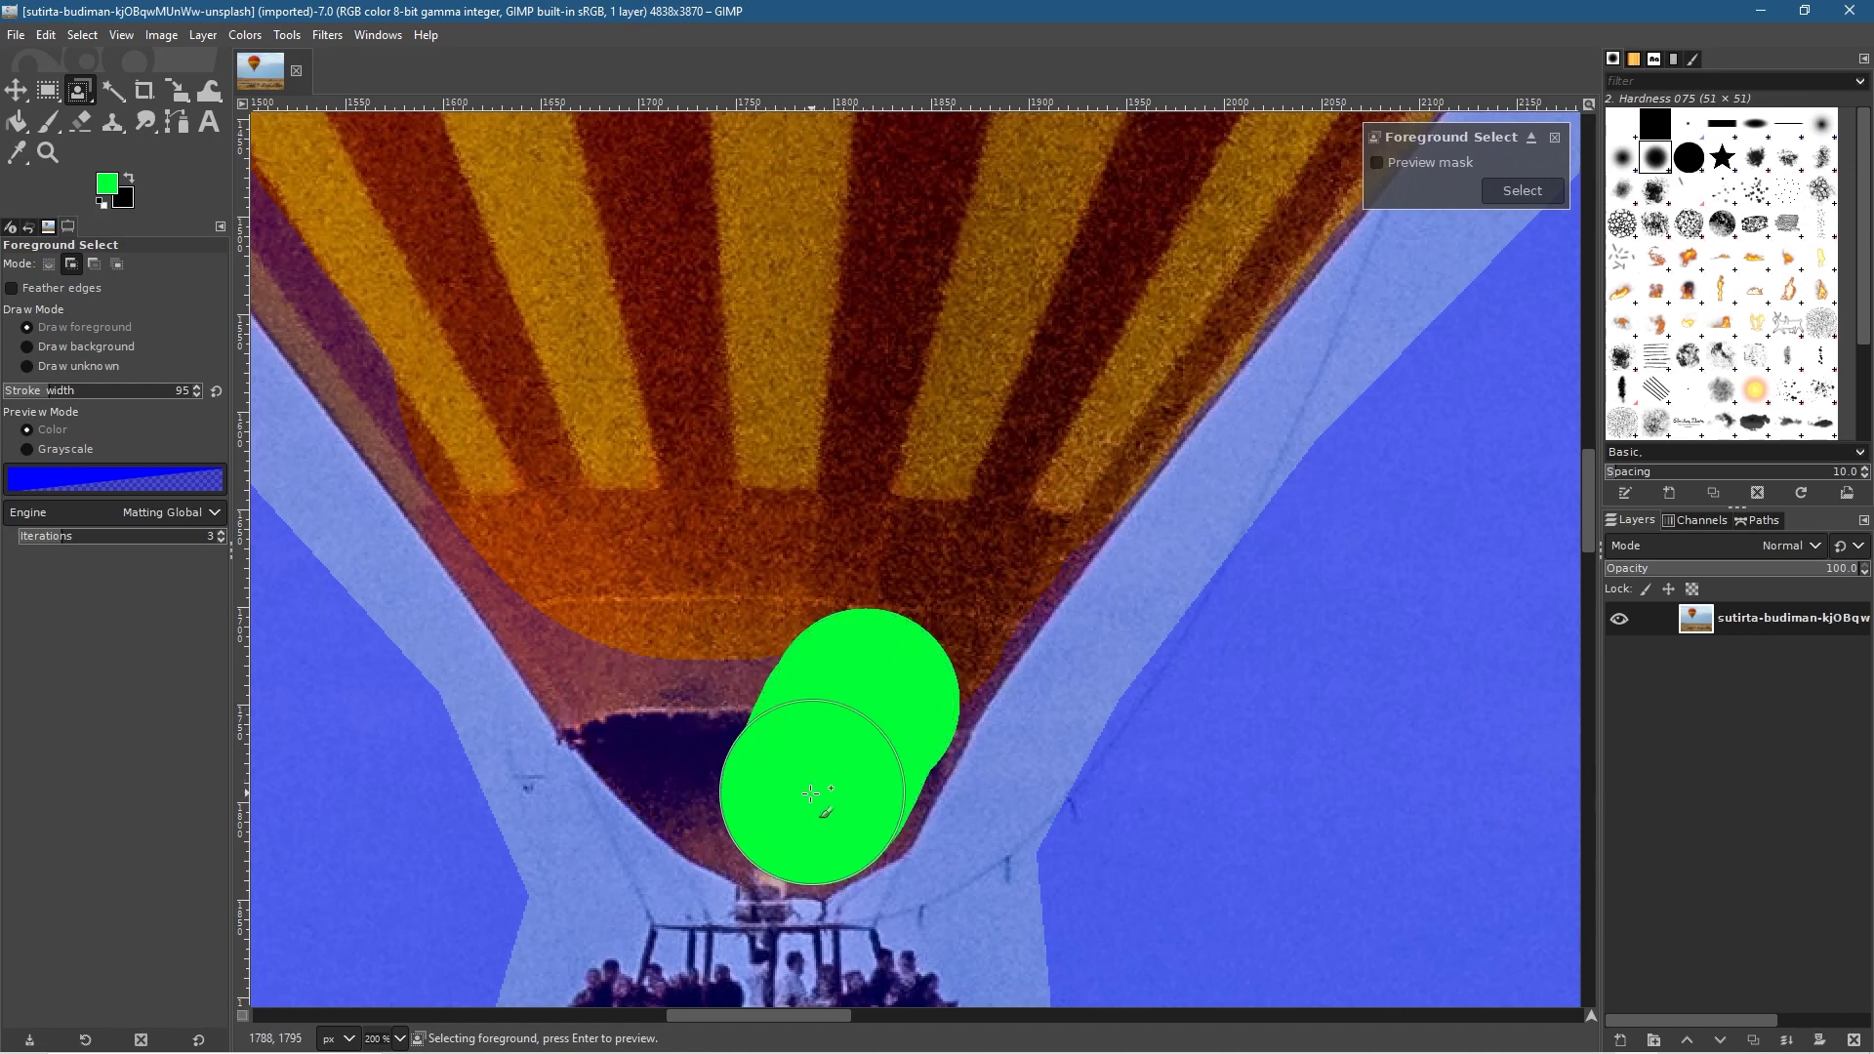
{"action": "mouse_move", "coordinate": [781, 784]}
{"action": "left_mouse_down"}
{"action": "mouse_move", "coordinate": [677, 721]}
{"action": "mouse_move", "coordinate": [622, 626]}
{"action": "left_mouse_up"}
Mark the remaining part of the balloon's mouth as foreground.
{"action": "mouse_move", "coordinate": [731, 565]}
{"action": "left_mouse_down"}
{"action": "mouse_move", "coordinate": [929, 554]}
{"action": "mouse_move", "coordinate": [1037, 771]}
{"action": "left_mouse_up"}
{"action": "left_click_drag", "start_coordinate": [885, 778], "coordinate": [607, 384]}
{"action": "left_click_drag", "start_coordinate": [911, 304], "coordinate": [1014, 1025]}
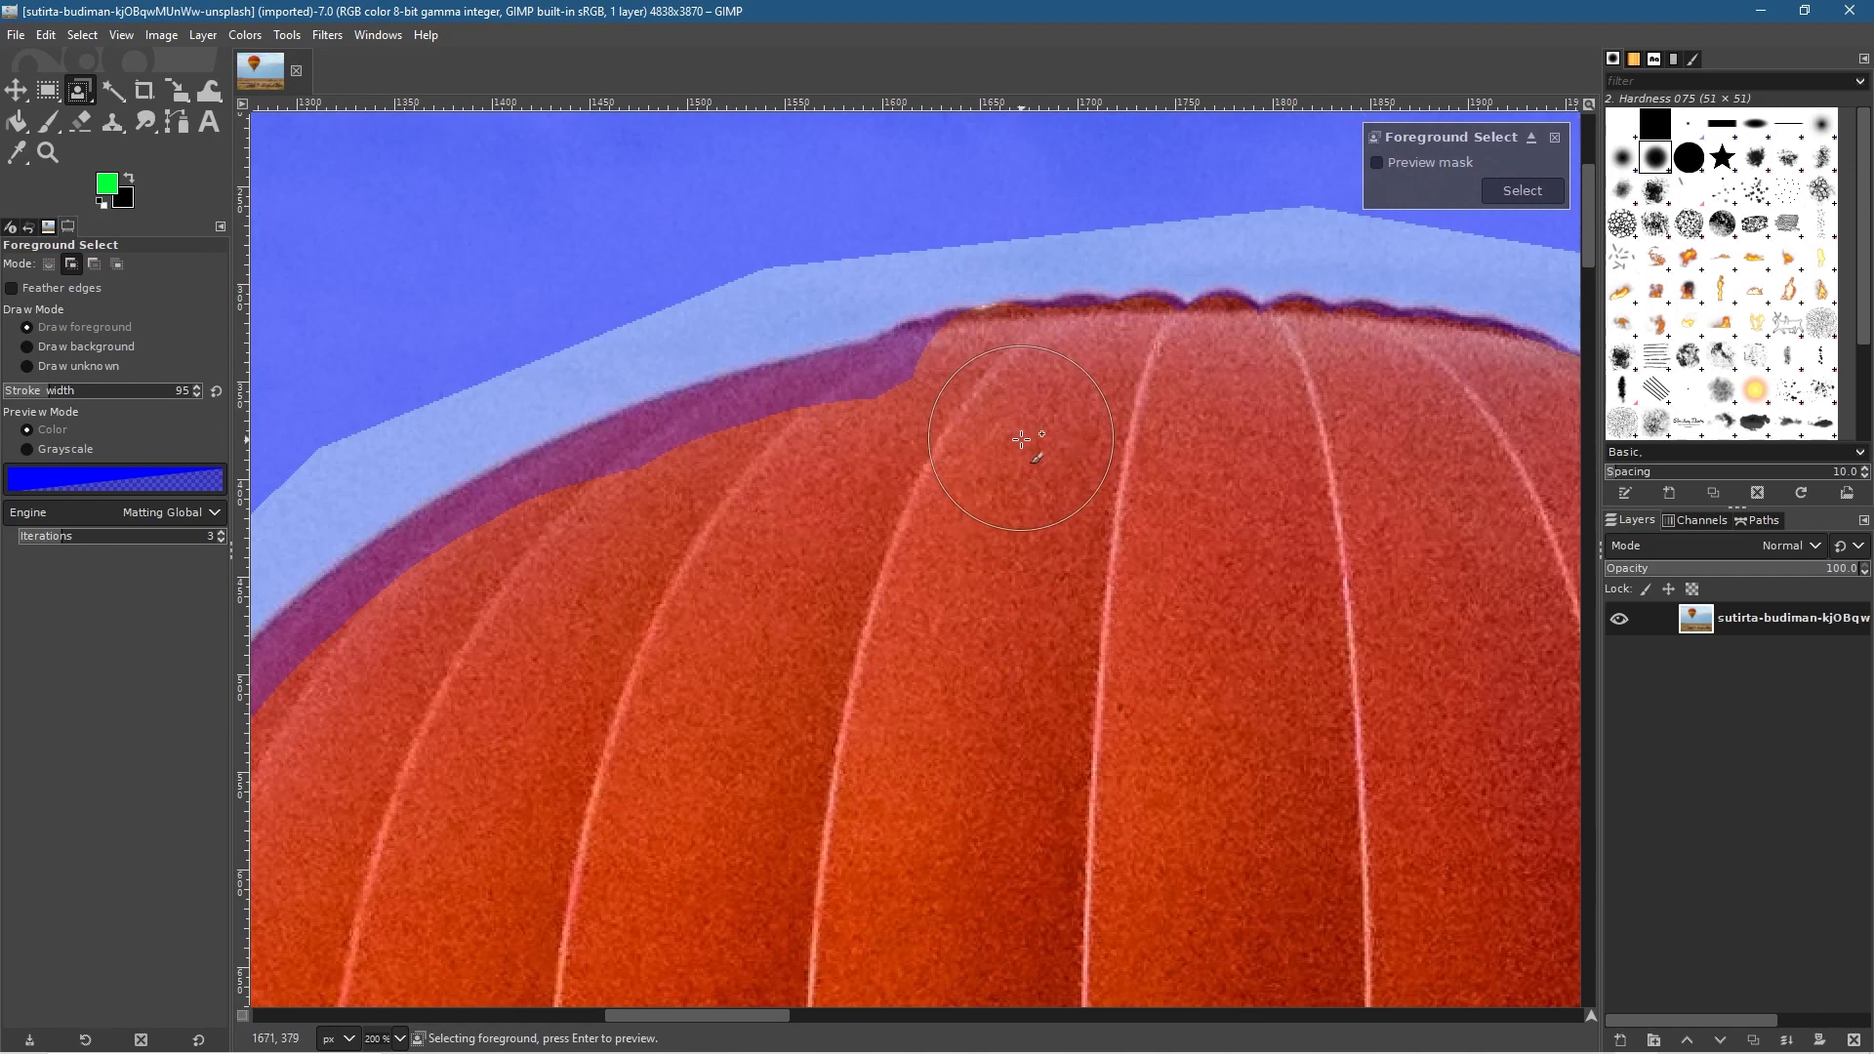
Mark the balloon's upper-left edge along the red panels as foreground, undoing strokes that spill onto the sky.
{"action": "left_click_drag", "start_coordinate": [979, 414], "coordinate": [810, 447]}
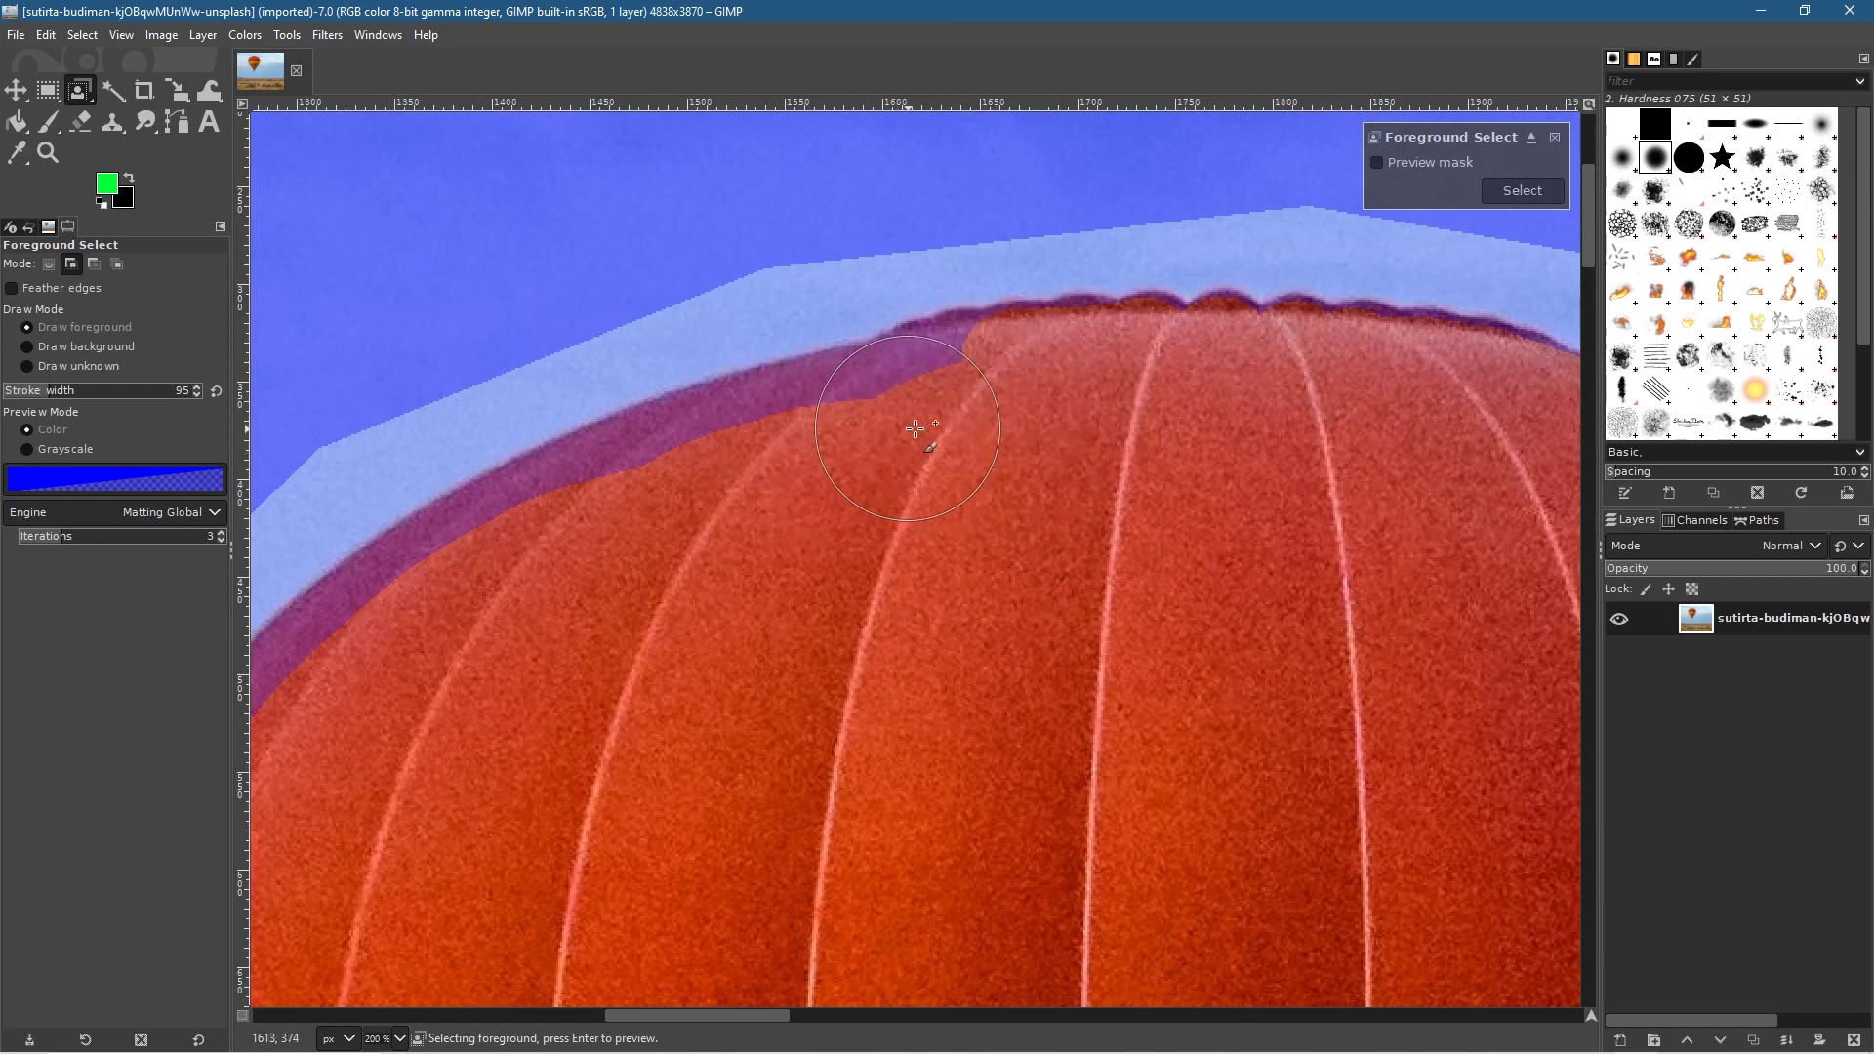
{"action": "mouse_move", "coordinate": [963, 416]}
{"action": "left_mouse_down"}
{"action": "mouse_move", "coordinate": [792, 459]}
{"action": "mouse_move", "coordinate": [513, 575]}
{"action": "mouse_move", "coordinate": [858, 485]}
{"action": "mouse_move", "coordinate": [1150, 341]}
{"action": "mouse_move", "coordinate": [1045, 328]}
{"action": "mouse_move", "coordinate": [845, 490]}
{"action": "mouse_move", "coordinate": [735, 655]}
{"action": "mouse_move", "coordinate": [683, 808]}
{"action": "mouse_move", "coordinate": [1000, 502]}
{"action": "mouse_move", "coordinate": [1000, 470]}
{"action": "mouse_move", "coordinate": [920, 466]}
{"action": "mouse_move", "coordinate": [898, 616]}
{"action": "left_mouse_up"}
{"action": "key", "text": "ctrl+z"}
{"action": "key", "text": "ctrl+z"}
{"action": "left_click_drag", "start_coordinate": [943, 727], "coordinate": [742, 738]}
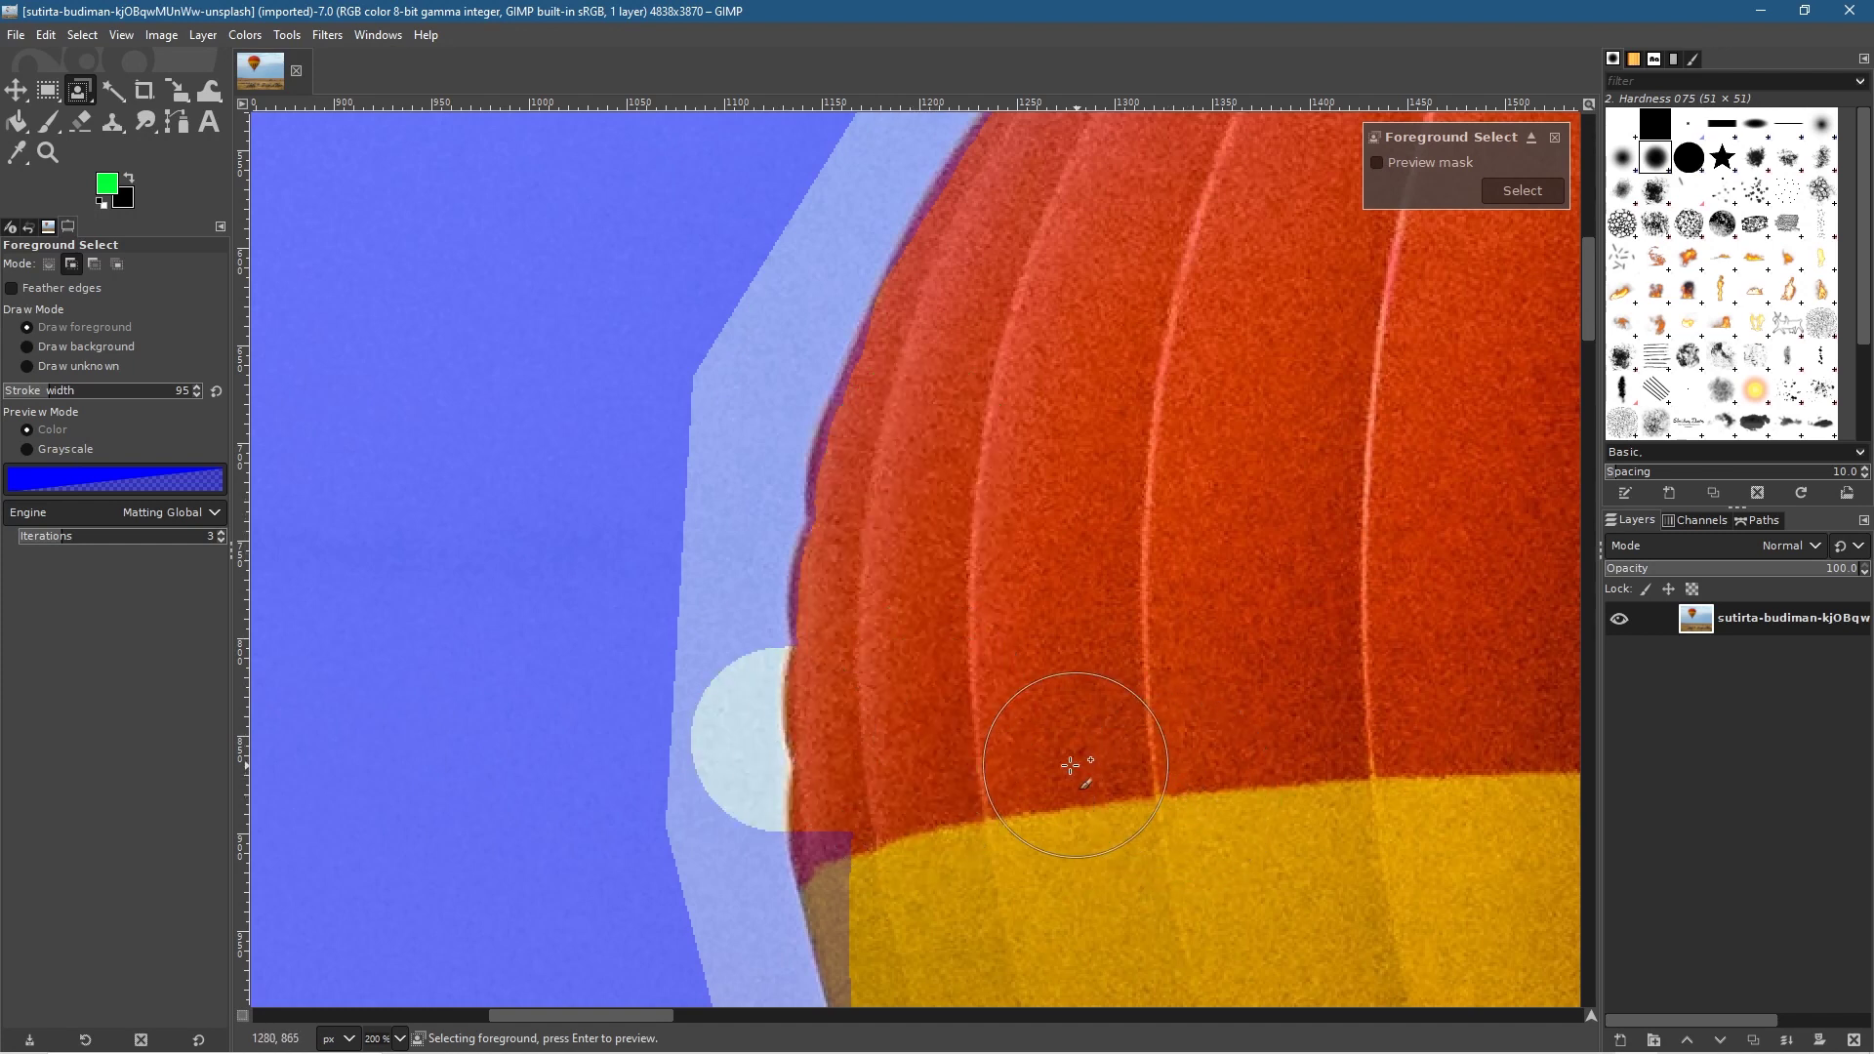
Mark the balloon's left edge as foreground, from the bottom of the red section down to the first red stripe.
{"action": "scroll", "coordinate": [1004, 313], "scroll_direction": "down", "scroll_amount": 5}
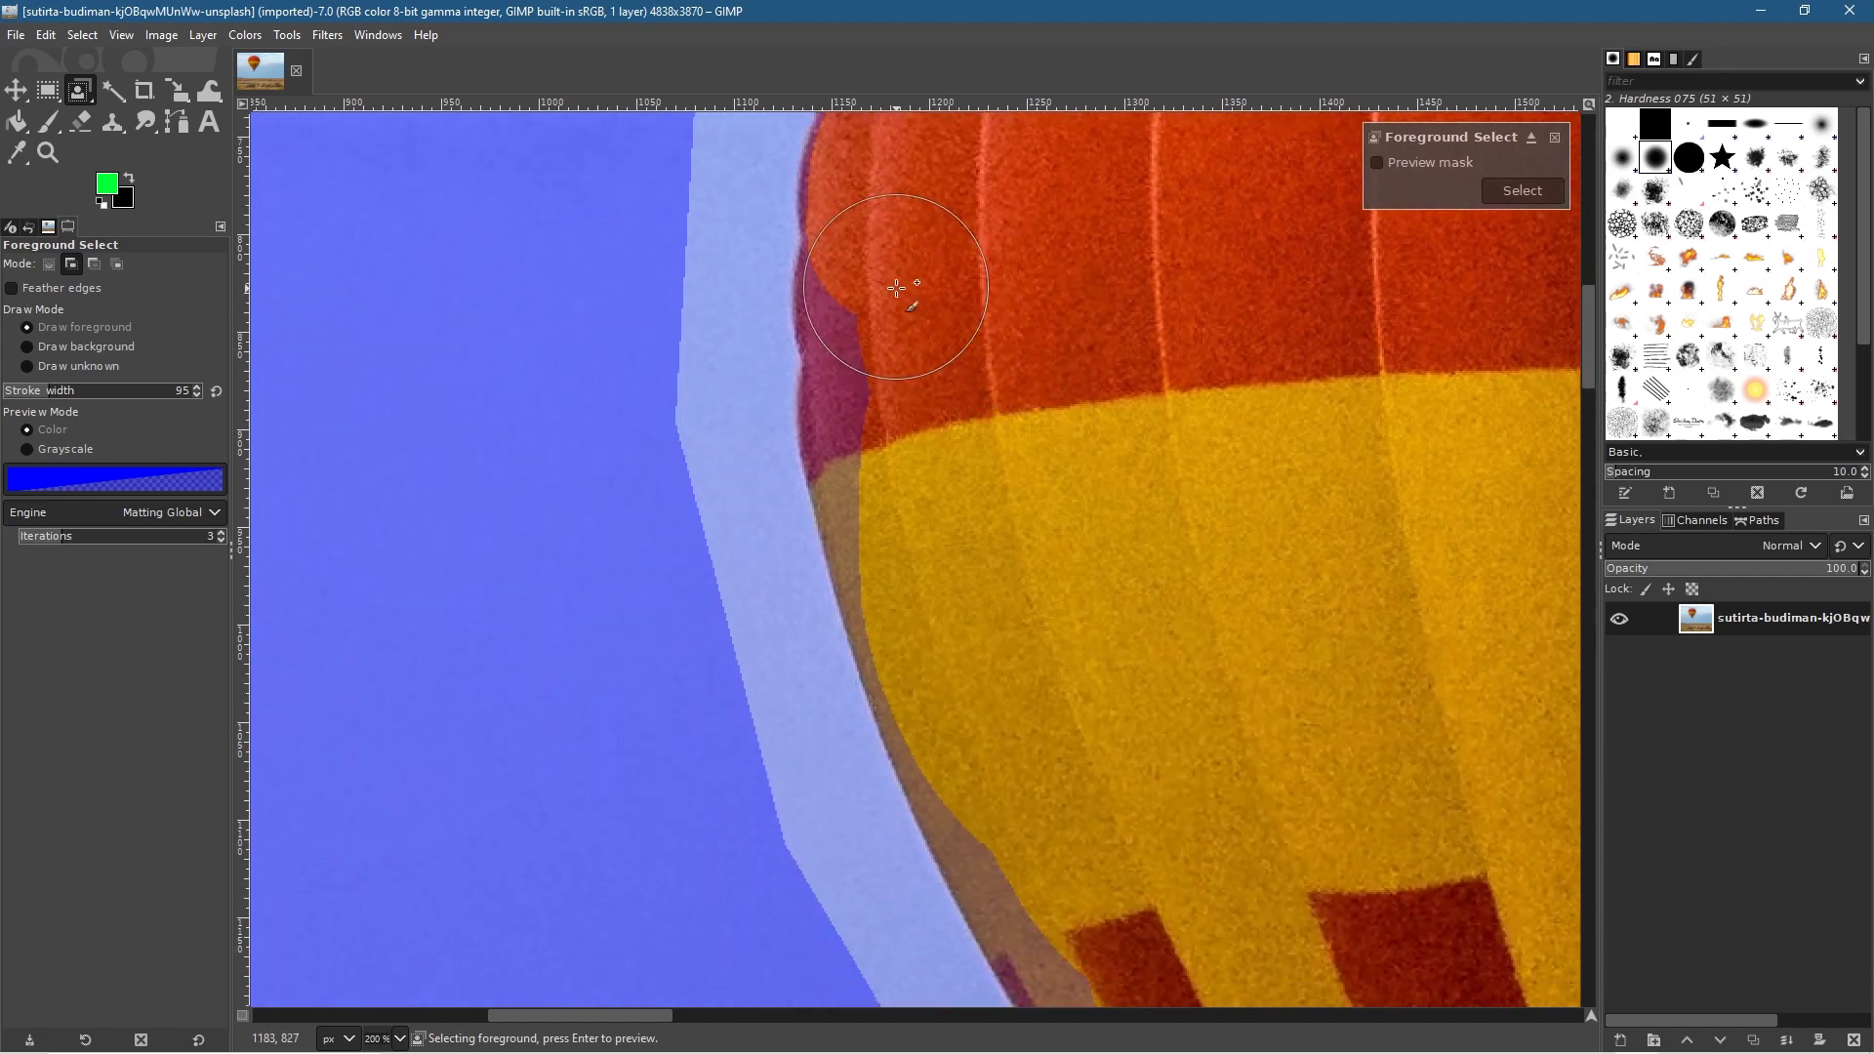
{"action": "mouse_move", "coordinate": [898, 279]}
{"action": "left_mouse_down"}
{"action": "mouse_move", "coordinate": [920, 521]}
{"action": "mouse_move", "coordinate": [1004, 753]}
{"action": "mouse_move", "coordinate": [898, 344]}
{"action": "left_mouse_up"}
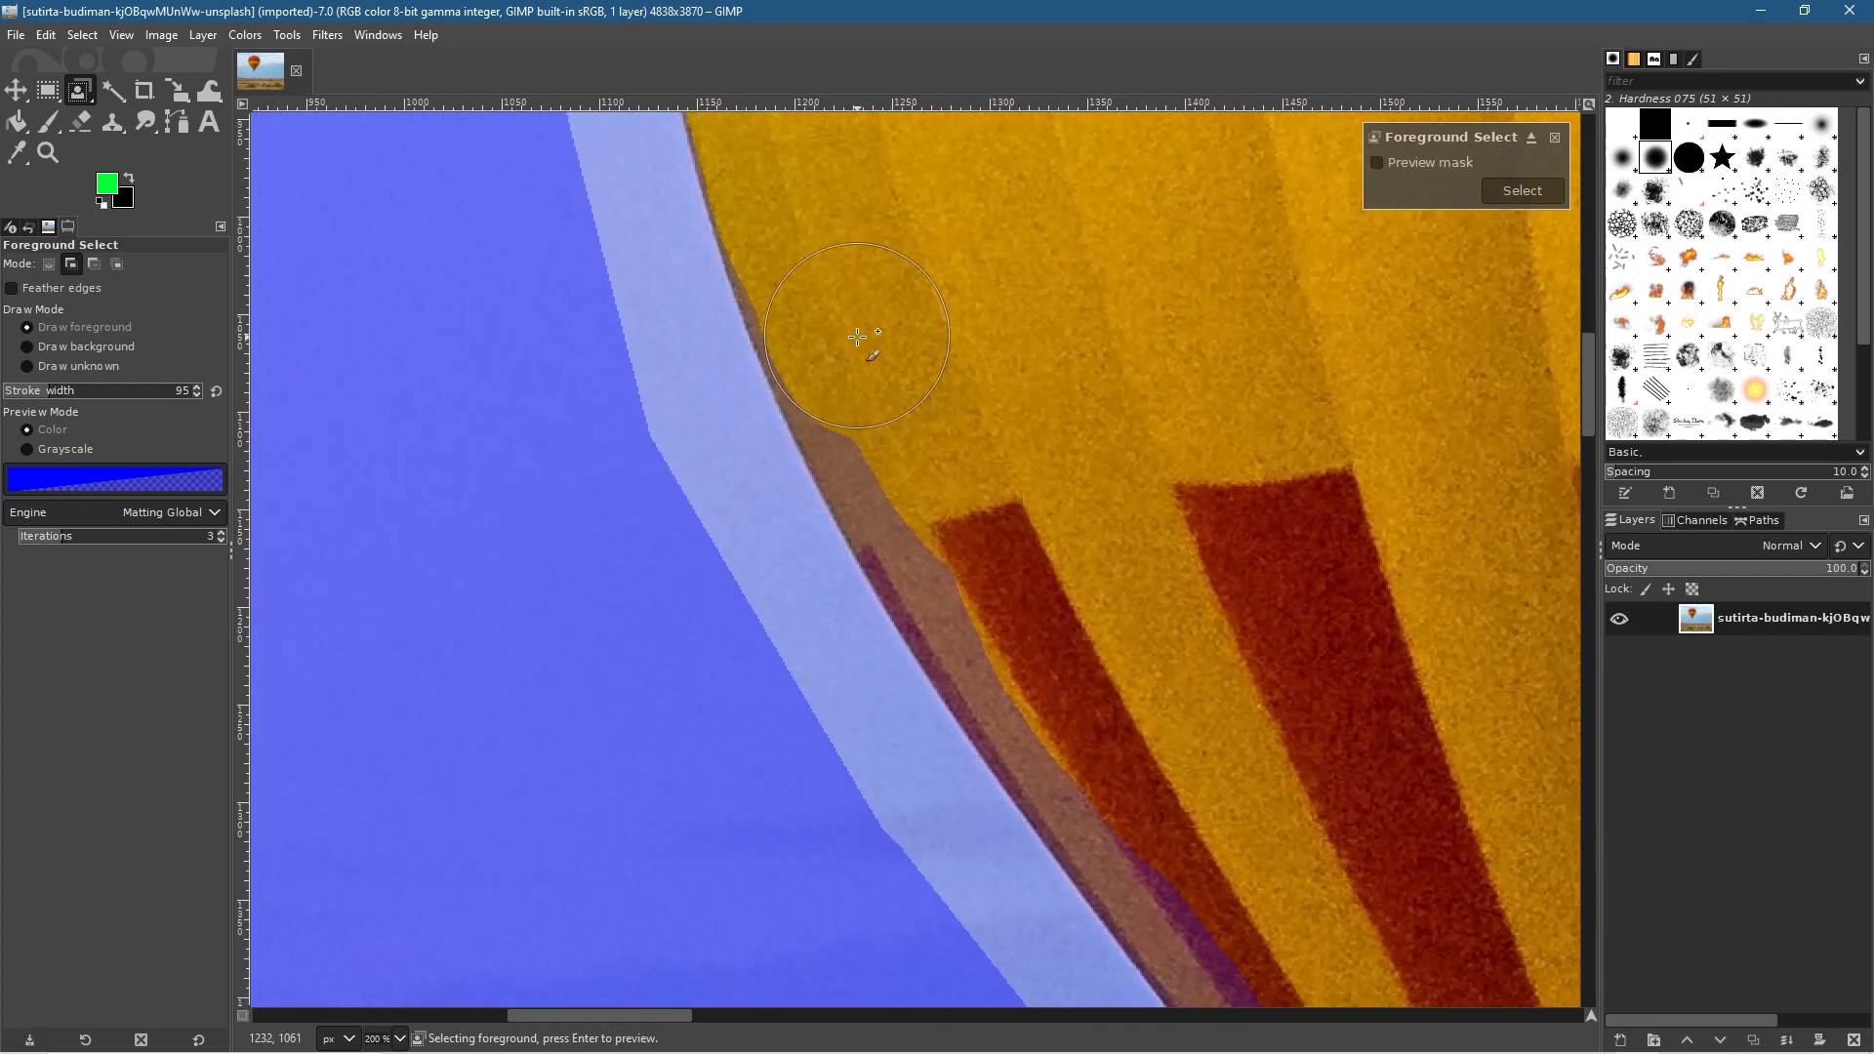
{"action": "left_click_drag", "start_coordinate": [852, 284], "coordinate": [834, 257]}
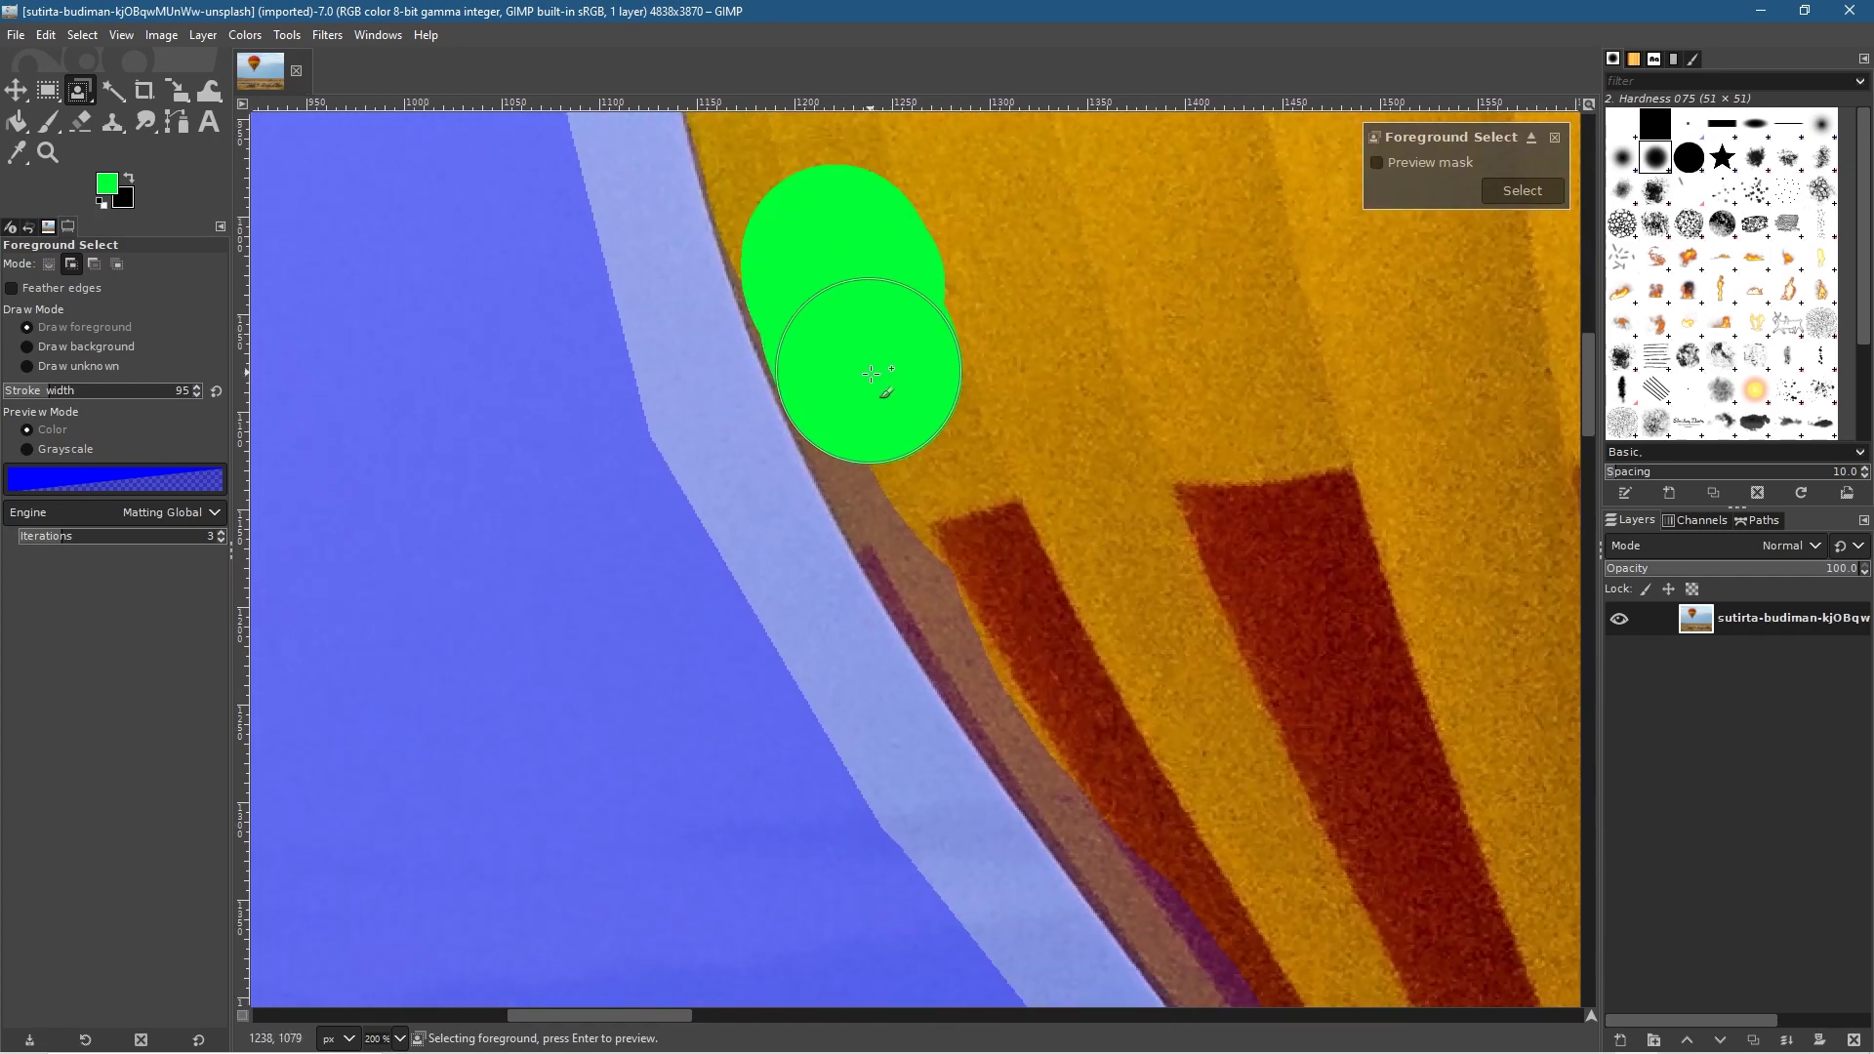
{"action": "left_click_drag", "start_coordinate": [881, 401], "coordinate": [883, 404]}
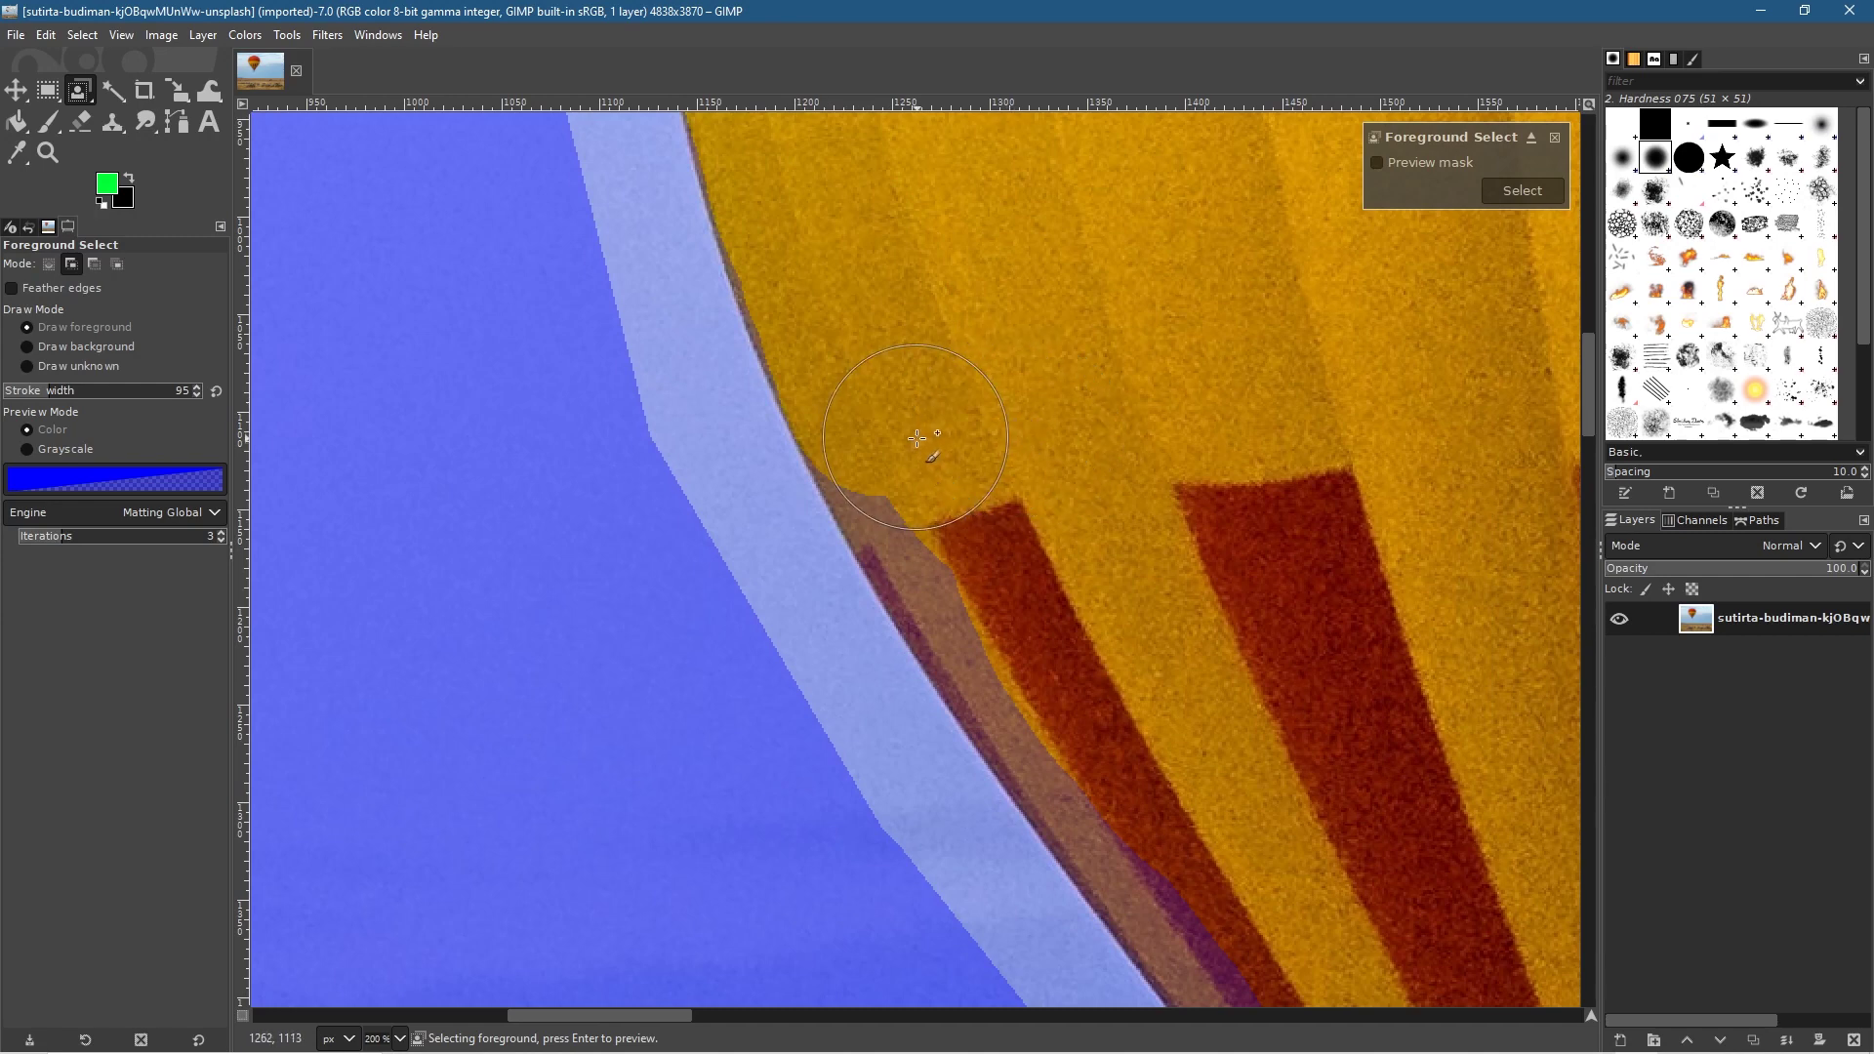
{"action": "left_click_drag", "start_coordinate": [925, 458], "coordinate": [968, 548]}
{"action": "left_click_drag", "start_coordinate": [925, 468], "coordinate": [927, 472]}
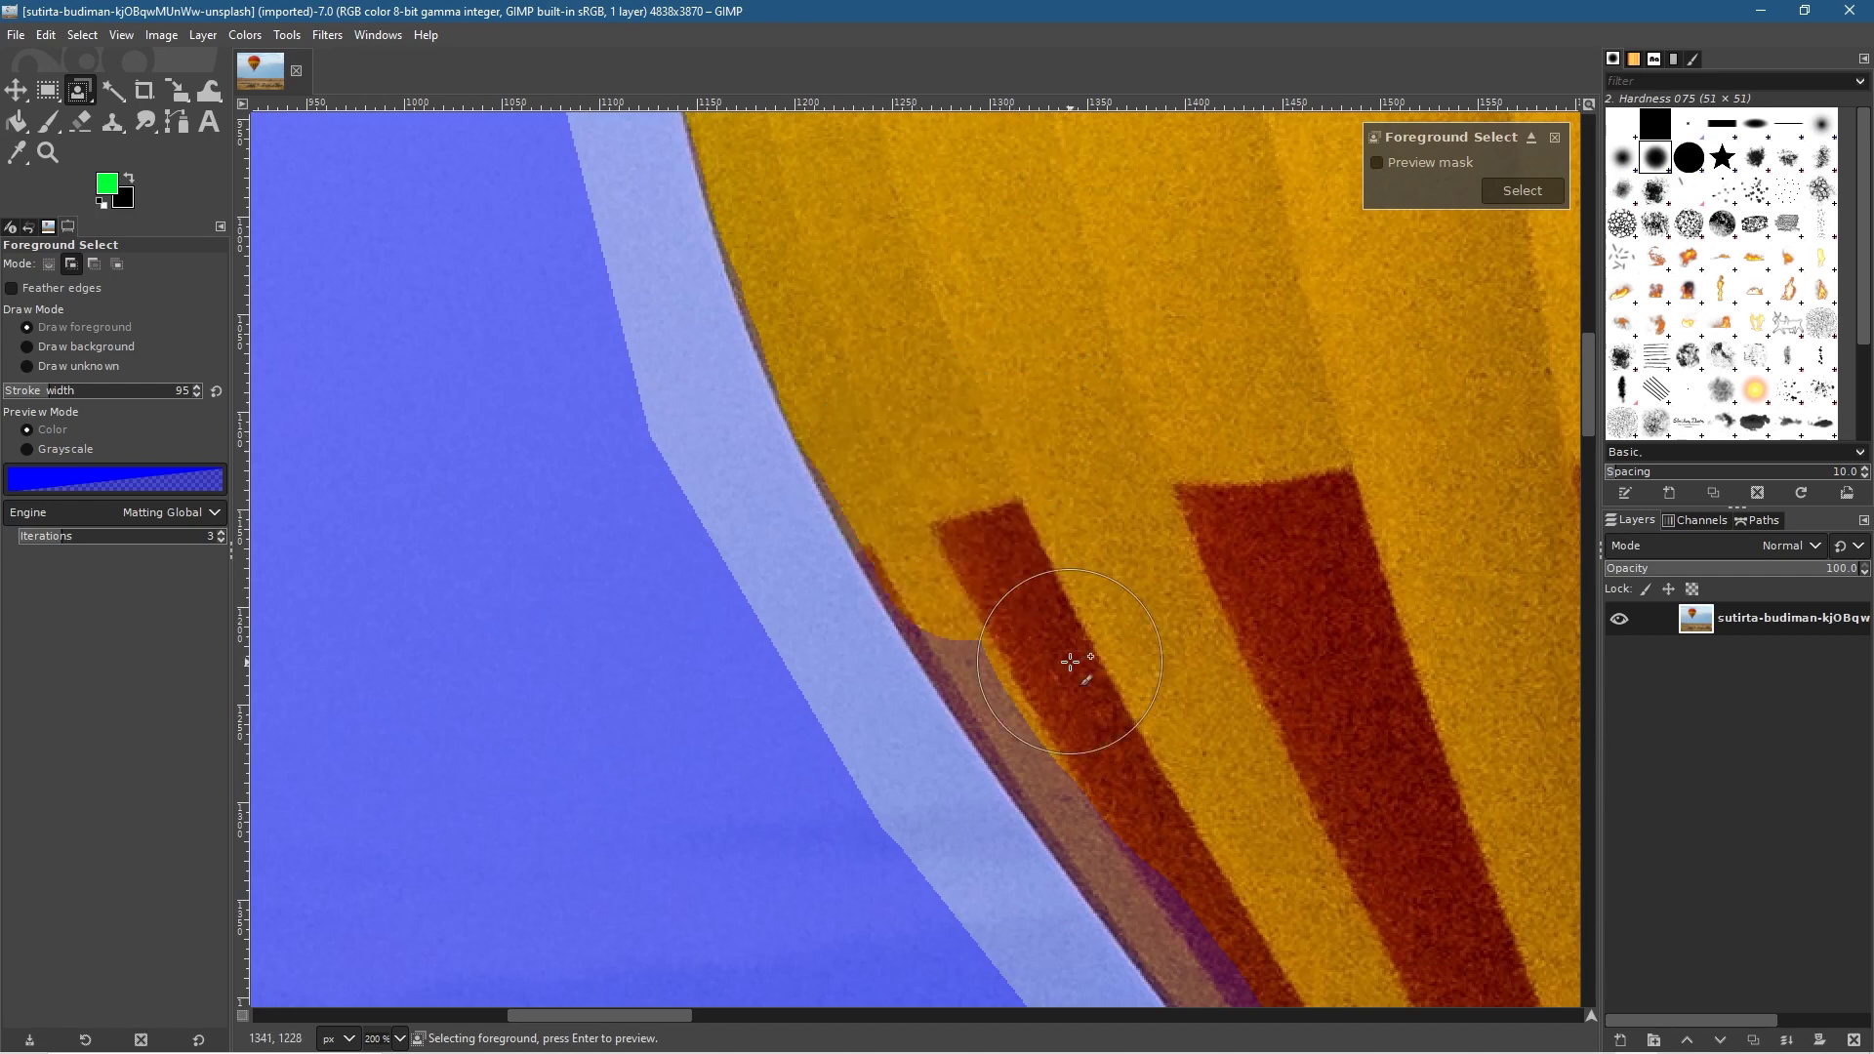
Extend the foreground marking down the balloon's lower-left edge along the tapering red and yellow stripes.
{"action": "left_click_drag", "start_coordinate": [1072, 659], "coordinate": [973, 366]}
{"action": "left_click_drag", "start_coordinate": [1247, 722], "coordinate": [883, 285]}
{"action": "mouse_move", "coordinate": [1102, 525]}
{"action": "left_mouse_down"}
{"action": "mouse_move", "coordinate": [1083, 472]}
{"action": "mouse_move", "coordinate": [949, 330]}
{"action": "left_mouse_up"}
{"action": "mouse_move", "coordinate": [1138, 617]}
{"action": "left_mouse_down"}
{"action": "mouse_move", "coordinate": [1056, 539]}
{"action": "mouse_move", "coordinate": [897, 315]}
{"action": "left_mouse_up"}
{"action": "left_click_drag", "start_coordinate": [1136, 558], "coordinate": [966, 298]}
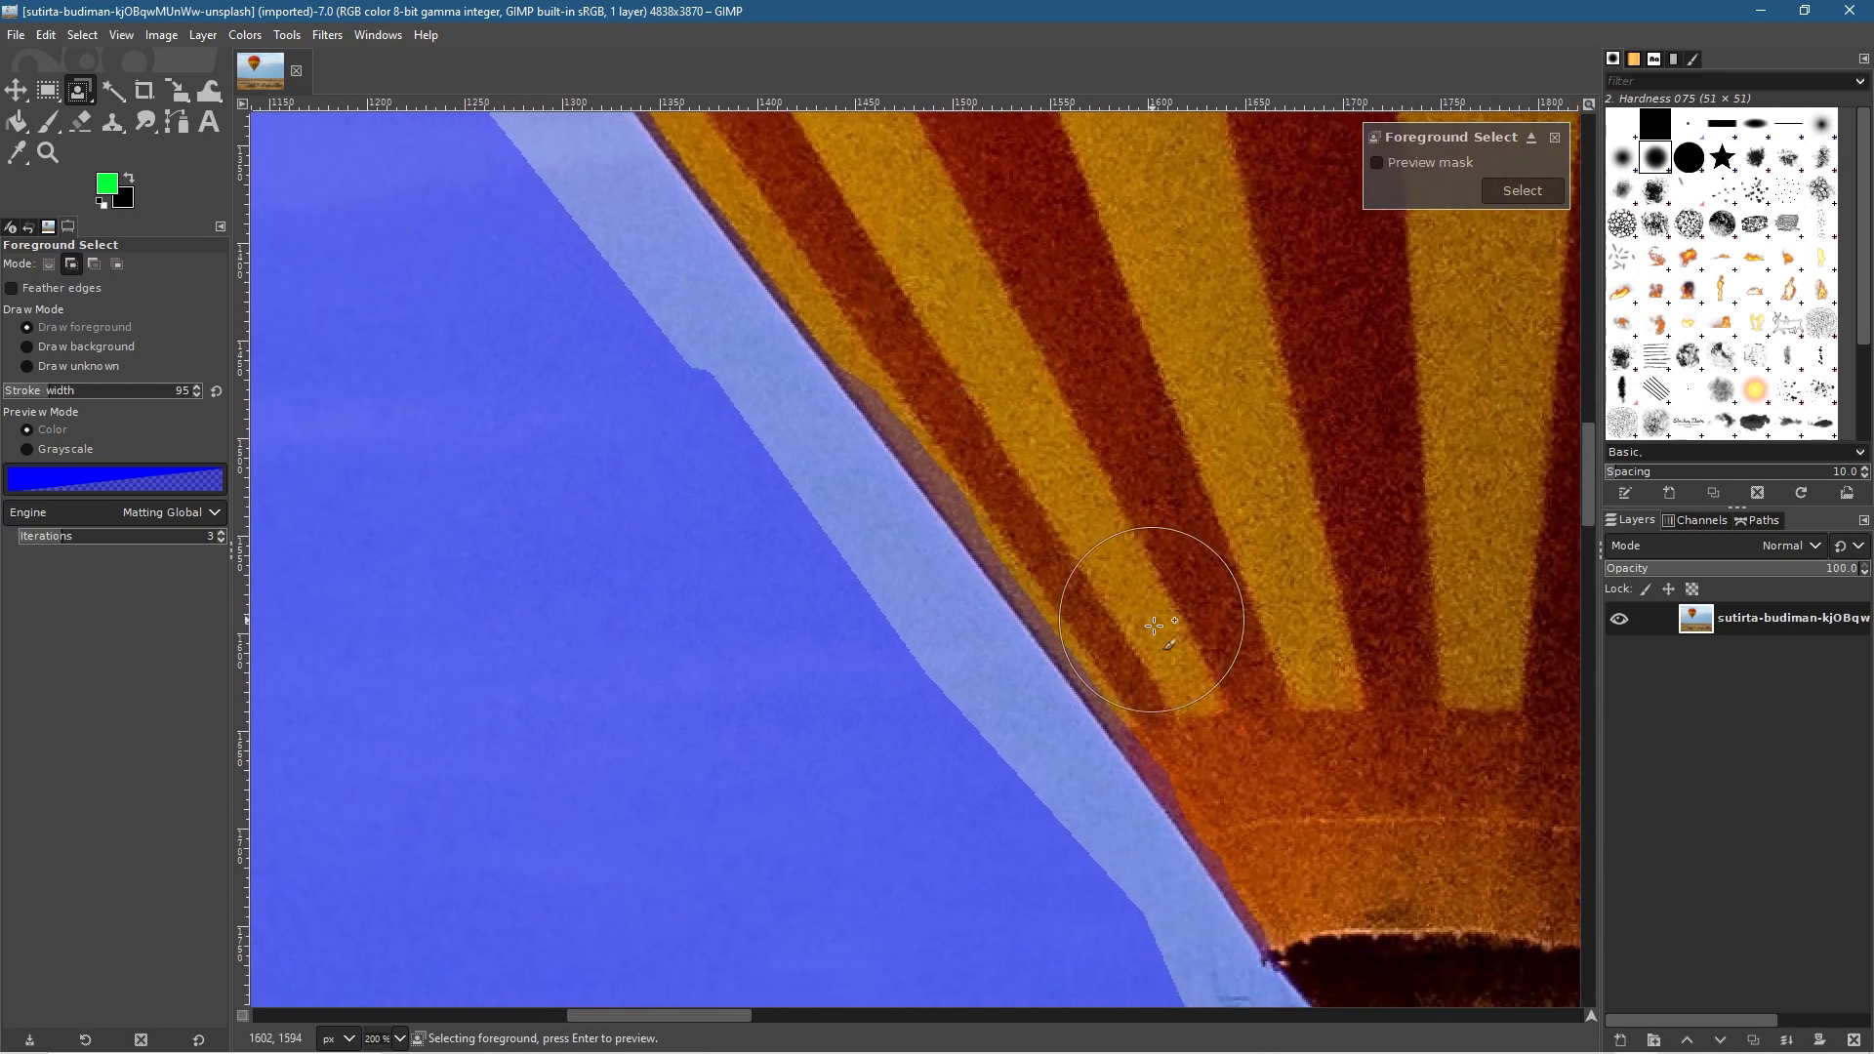
{"action": "left_click_drag", "start_coordinate": [1232, 722], "coordinate": [1184, 657]}
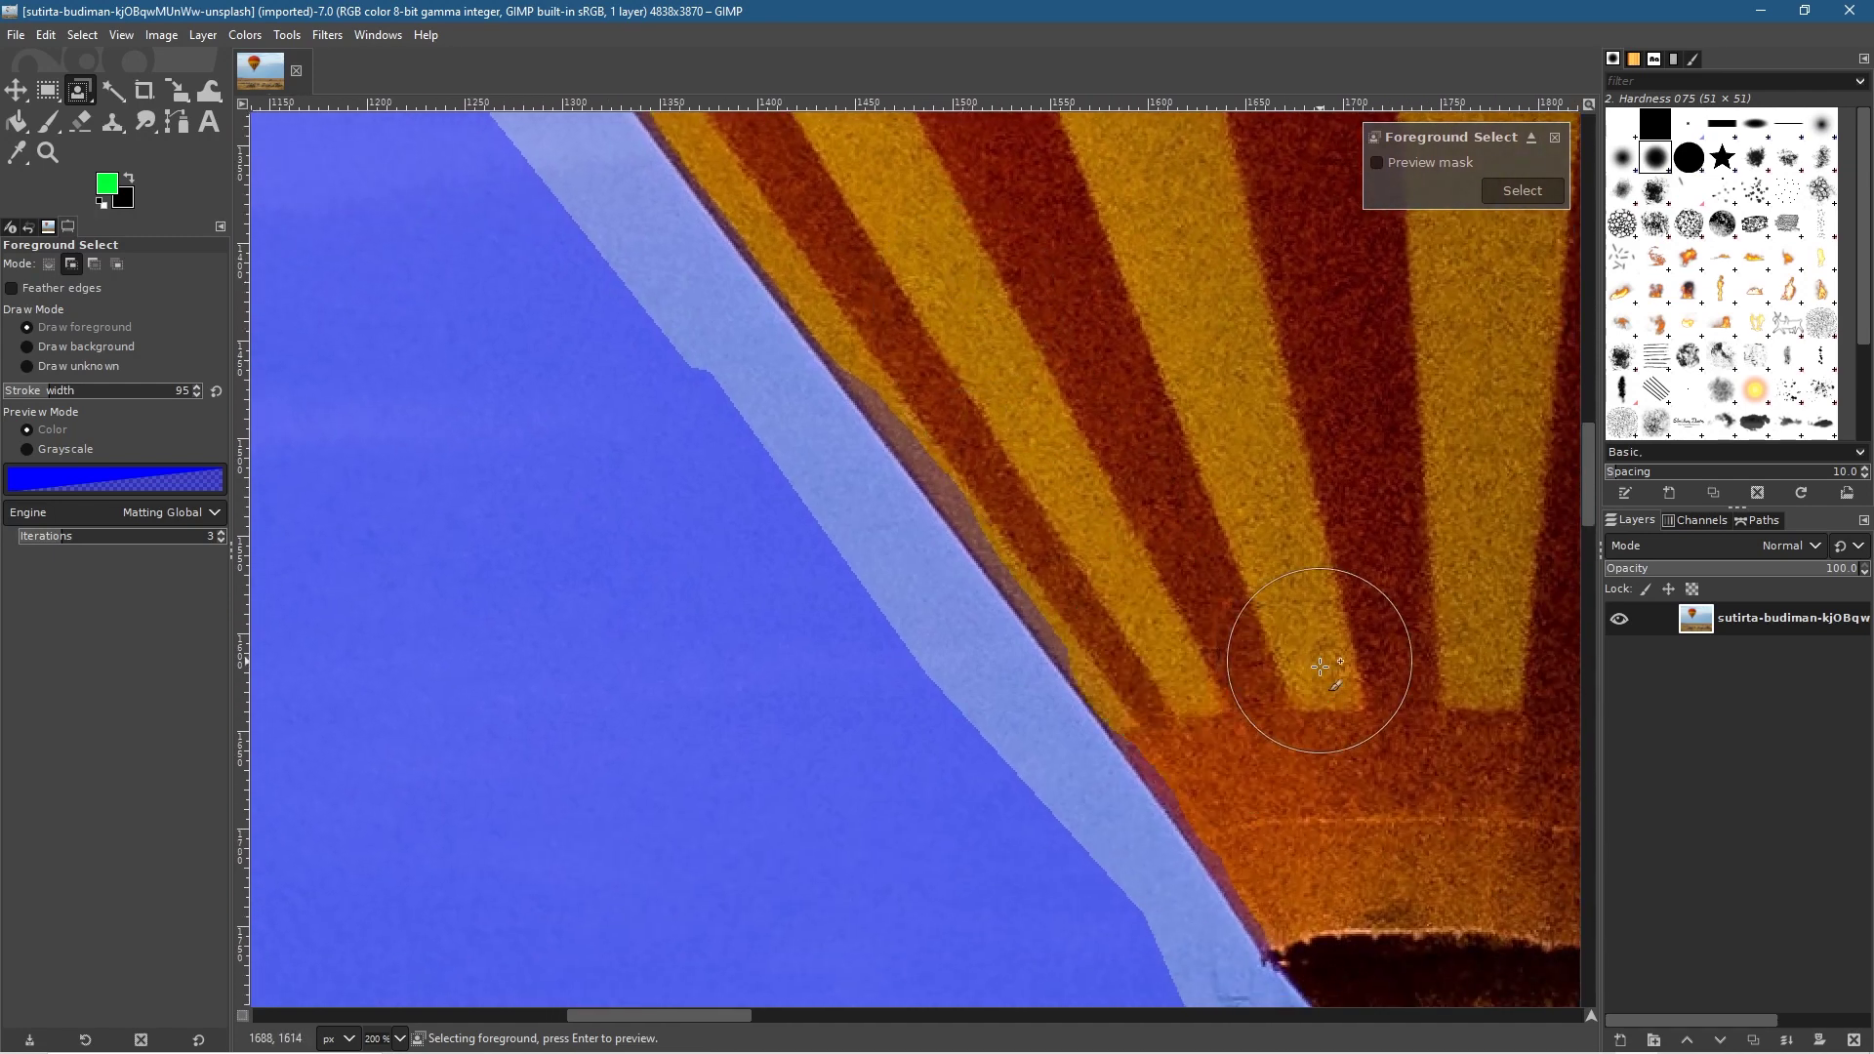
{"action": "left_click_drag", "start_coordinate": [1238, 722], "coordinate": [943, 334]}
{"action": "mouse_move", "coordinate": [1230, 527]}
{"action": "left_mouse_down"}
{"action": "mouse_move", "coordinate": [1083, 423]}
{"action": "mouse_move", "coordinate": [937, 235]}
{"action": "left_mouse_up"}
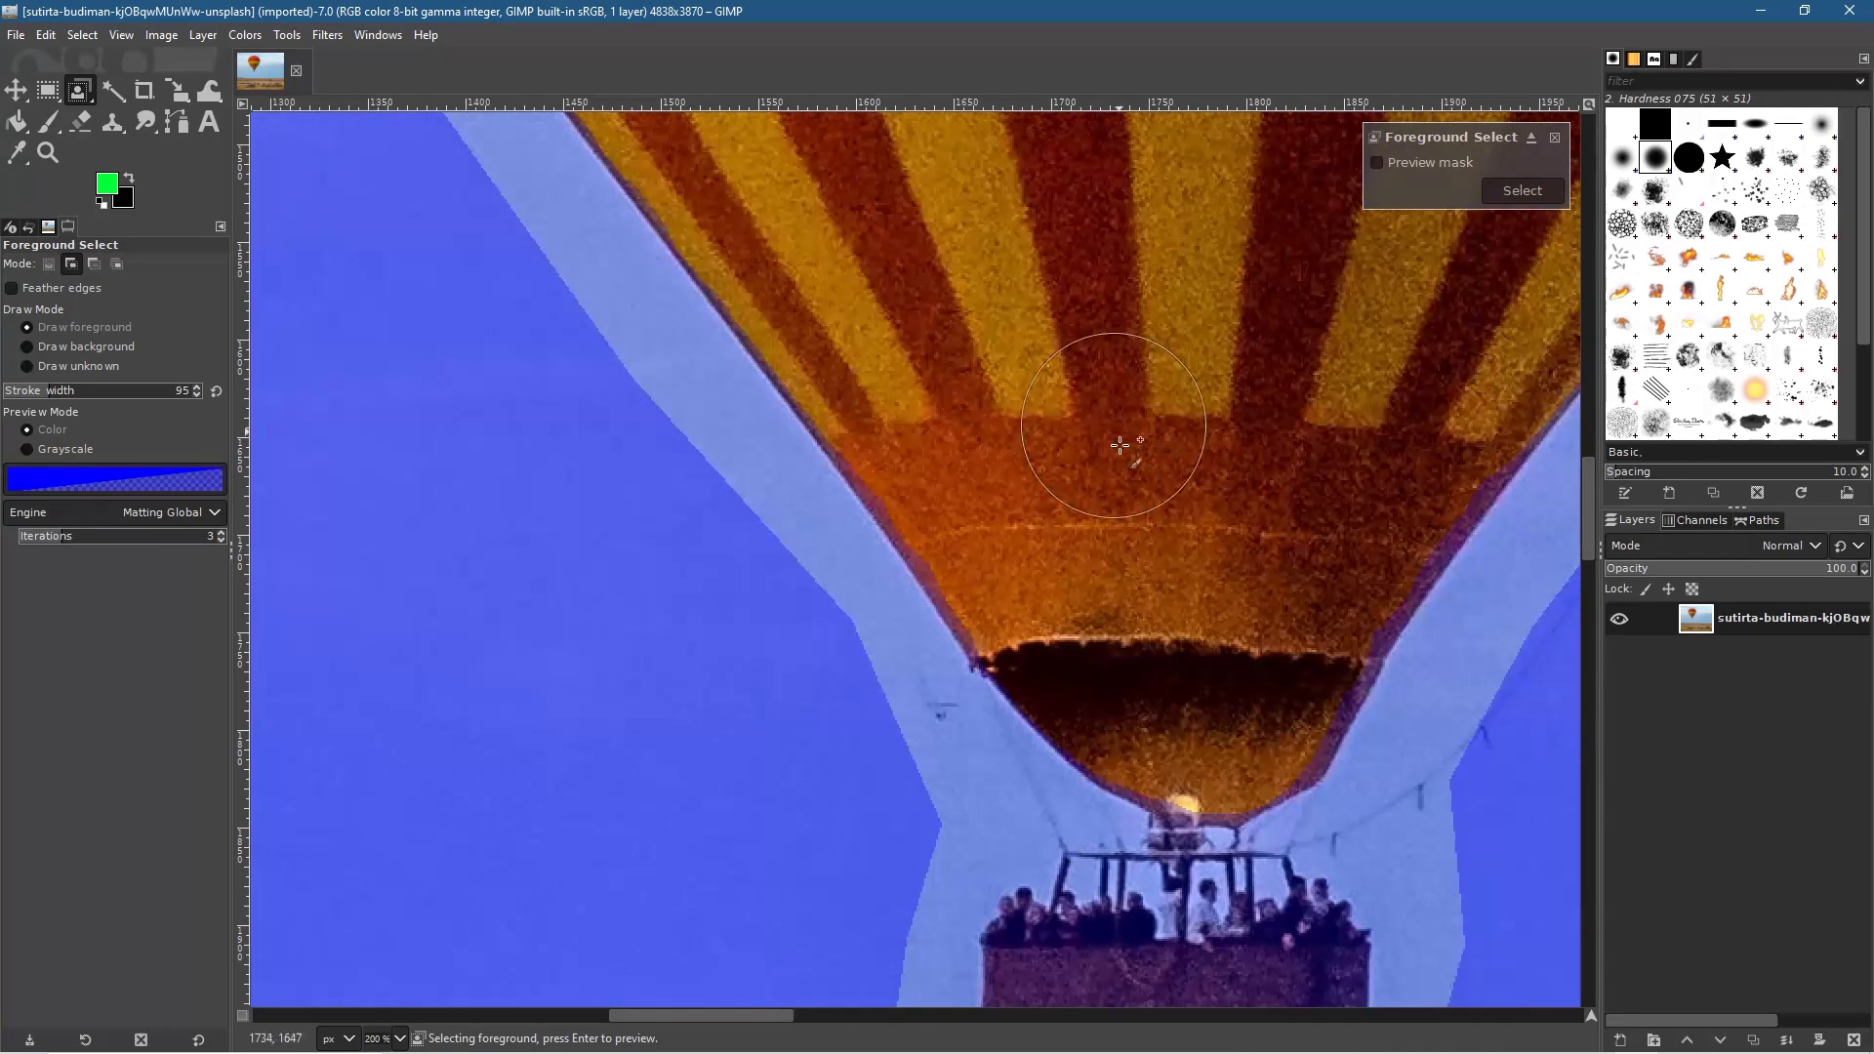
Mark the orange band's lower-left edge and the right edge of the balloon's mouth as foreground.
{"action": "left_click_drag", "start_coordinate": [1027, 556], "coordinate": [1002, 520]}
{"action": "left_click_drag", "start_coordinate": [1275, 565], "coordinate": [1100, 412]}
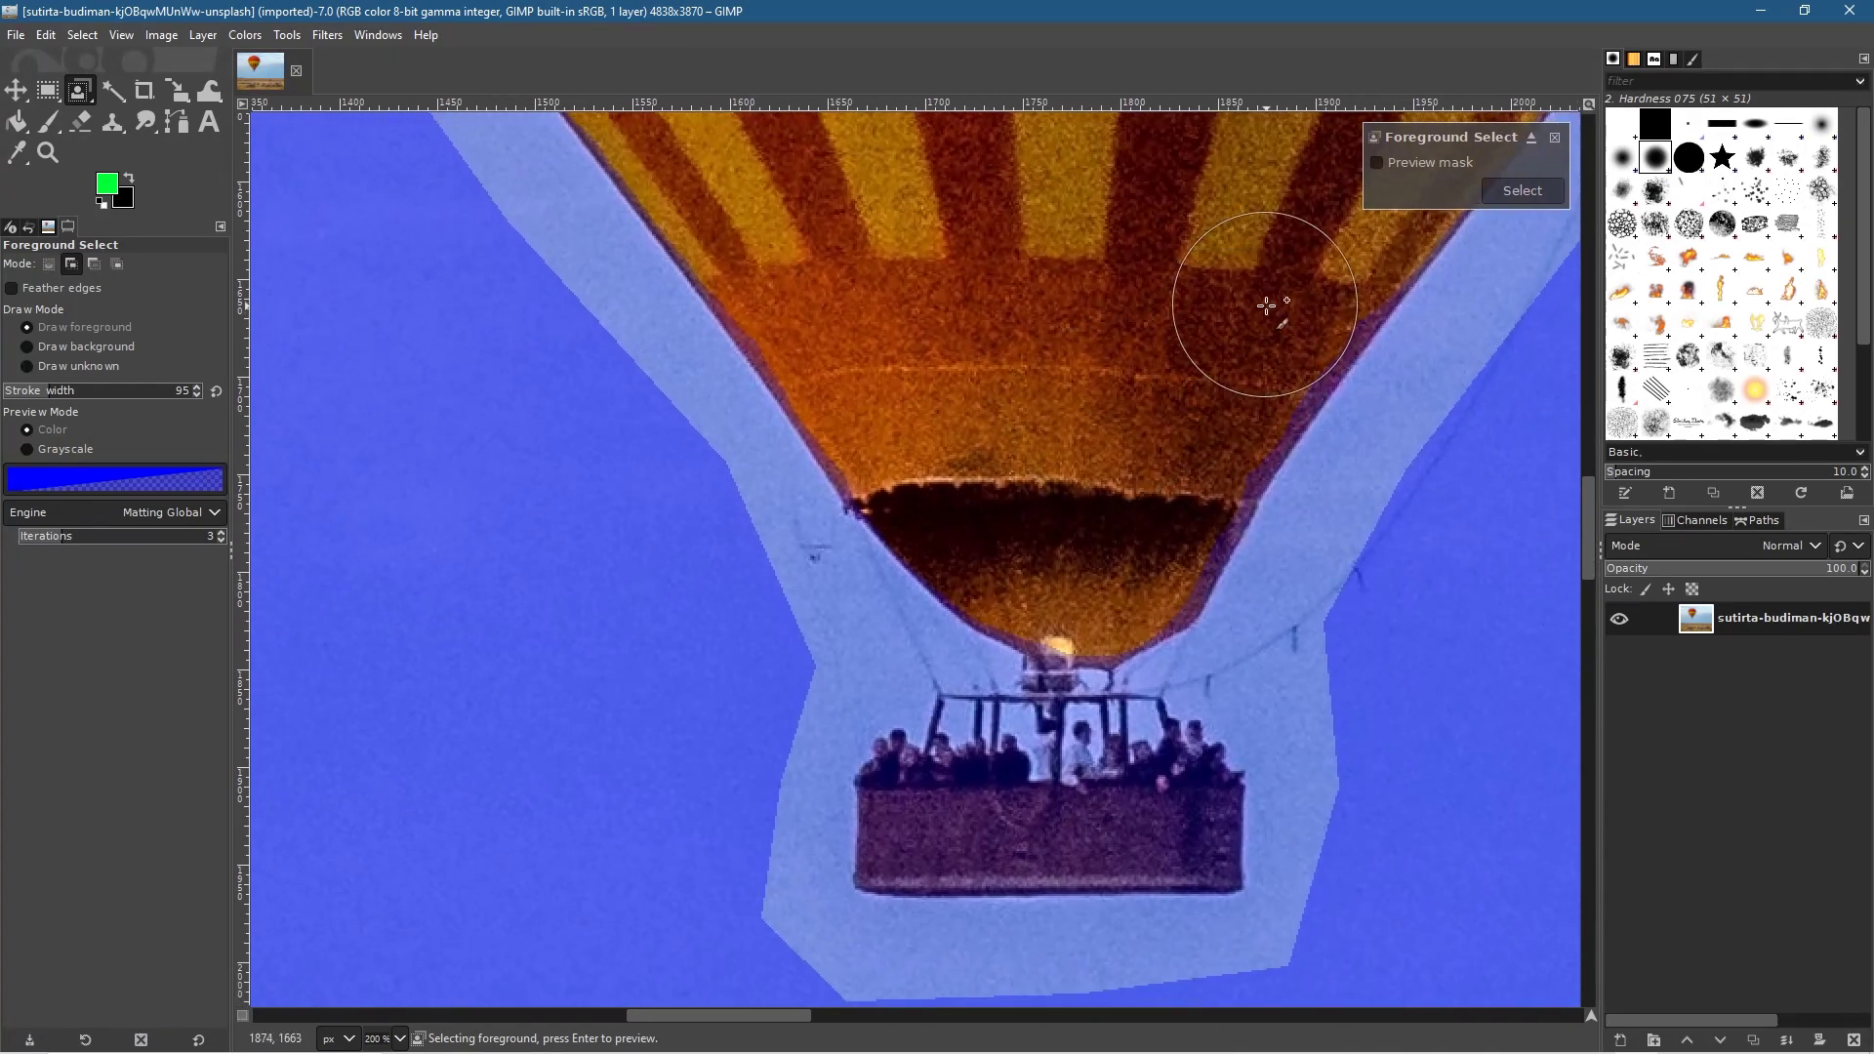
{"action": "mouse_move", "coordinate": [1284, 288]}
{"action": "left_mouse_down"}
{"action": "mouse_move", "coordinate": [1150, 464]}
{"action": "mouse_move", "coordinate": [1130, 527]}
{"action": "left_mouse_up"}
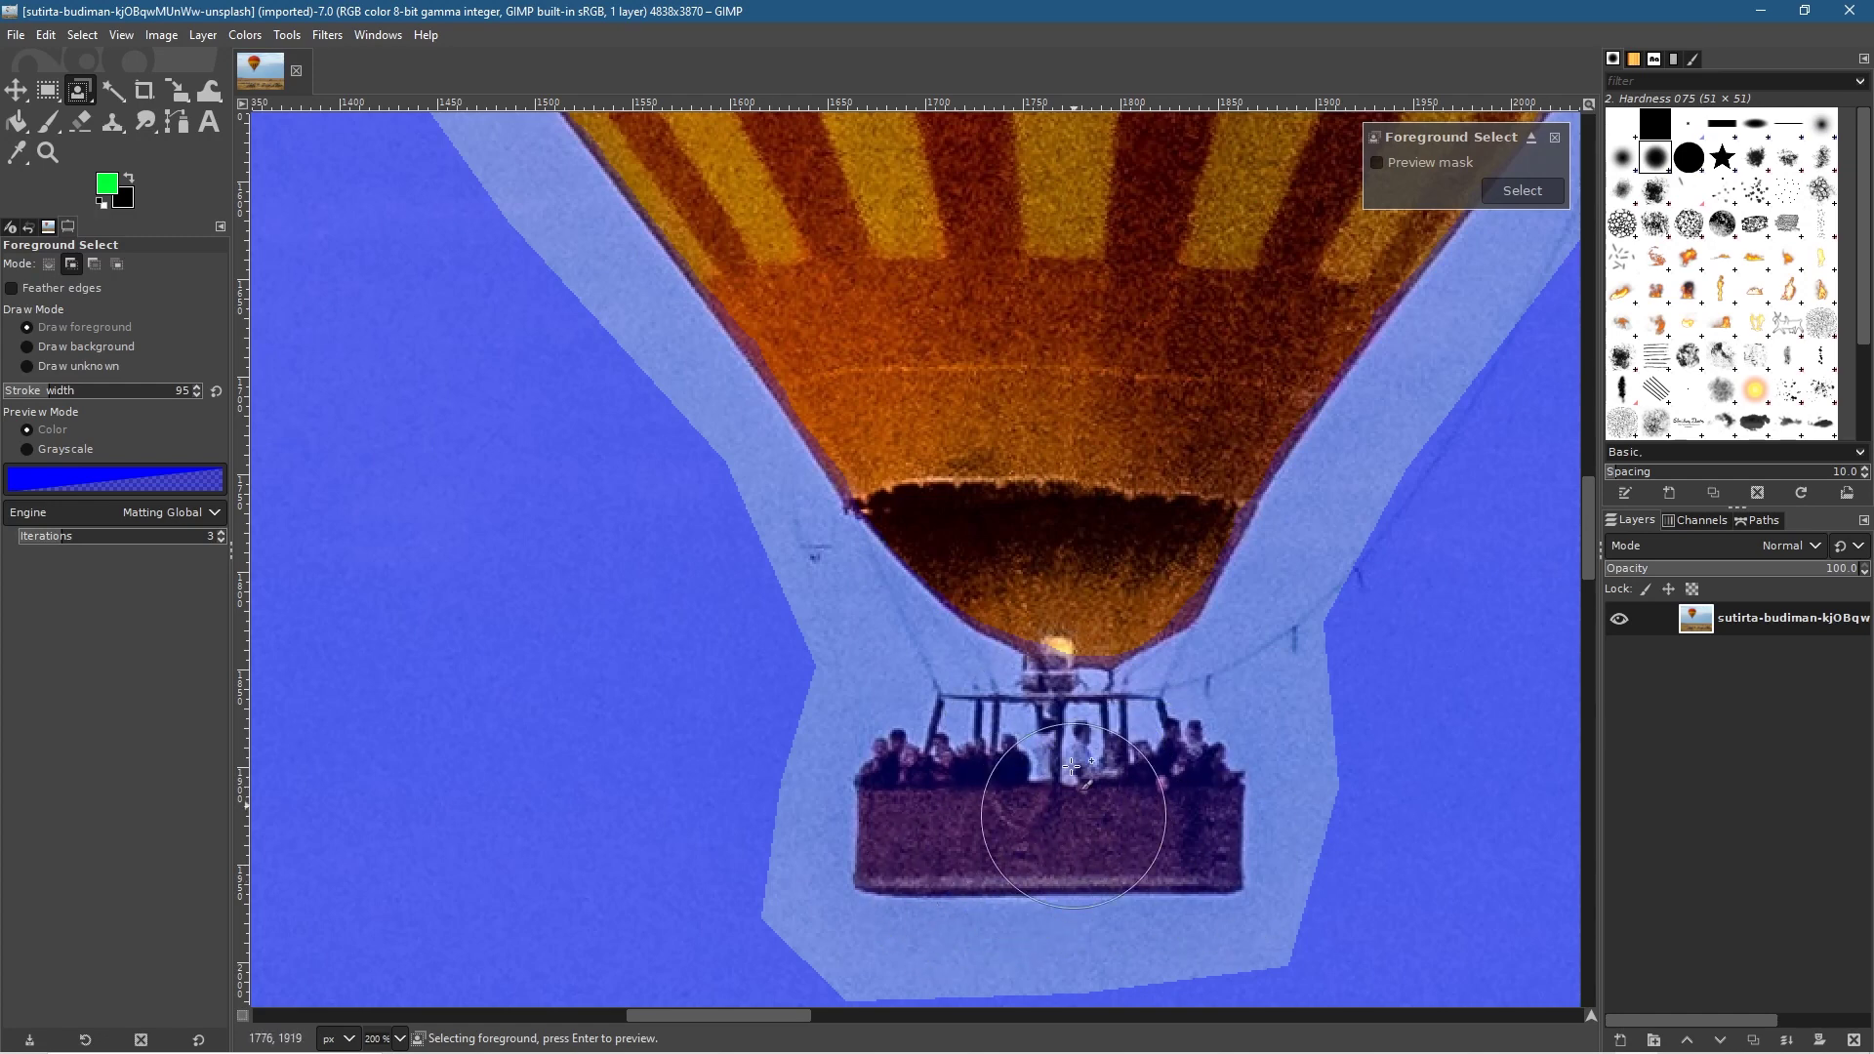
Set the stroke width to 19 and mark the body of the basket as foreground.
{"action": "scroll", "coordinate": [1073, 816], "scroll_direction": "up", "scroll_amount": 3}
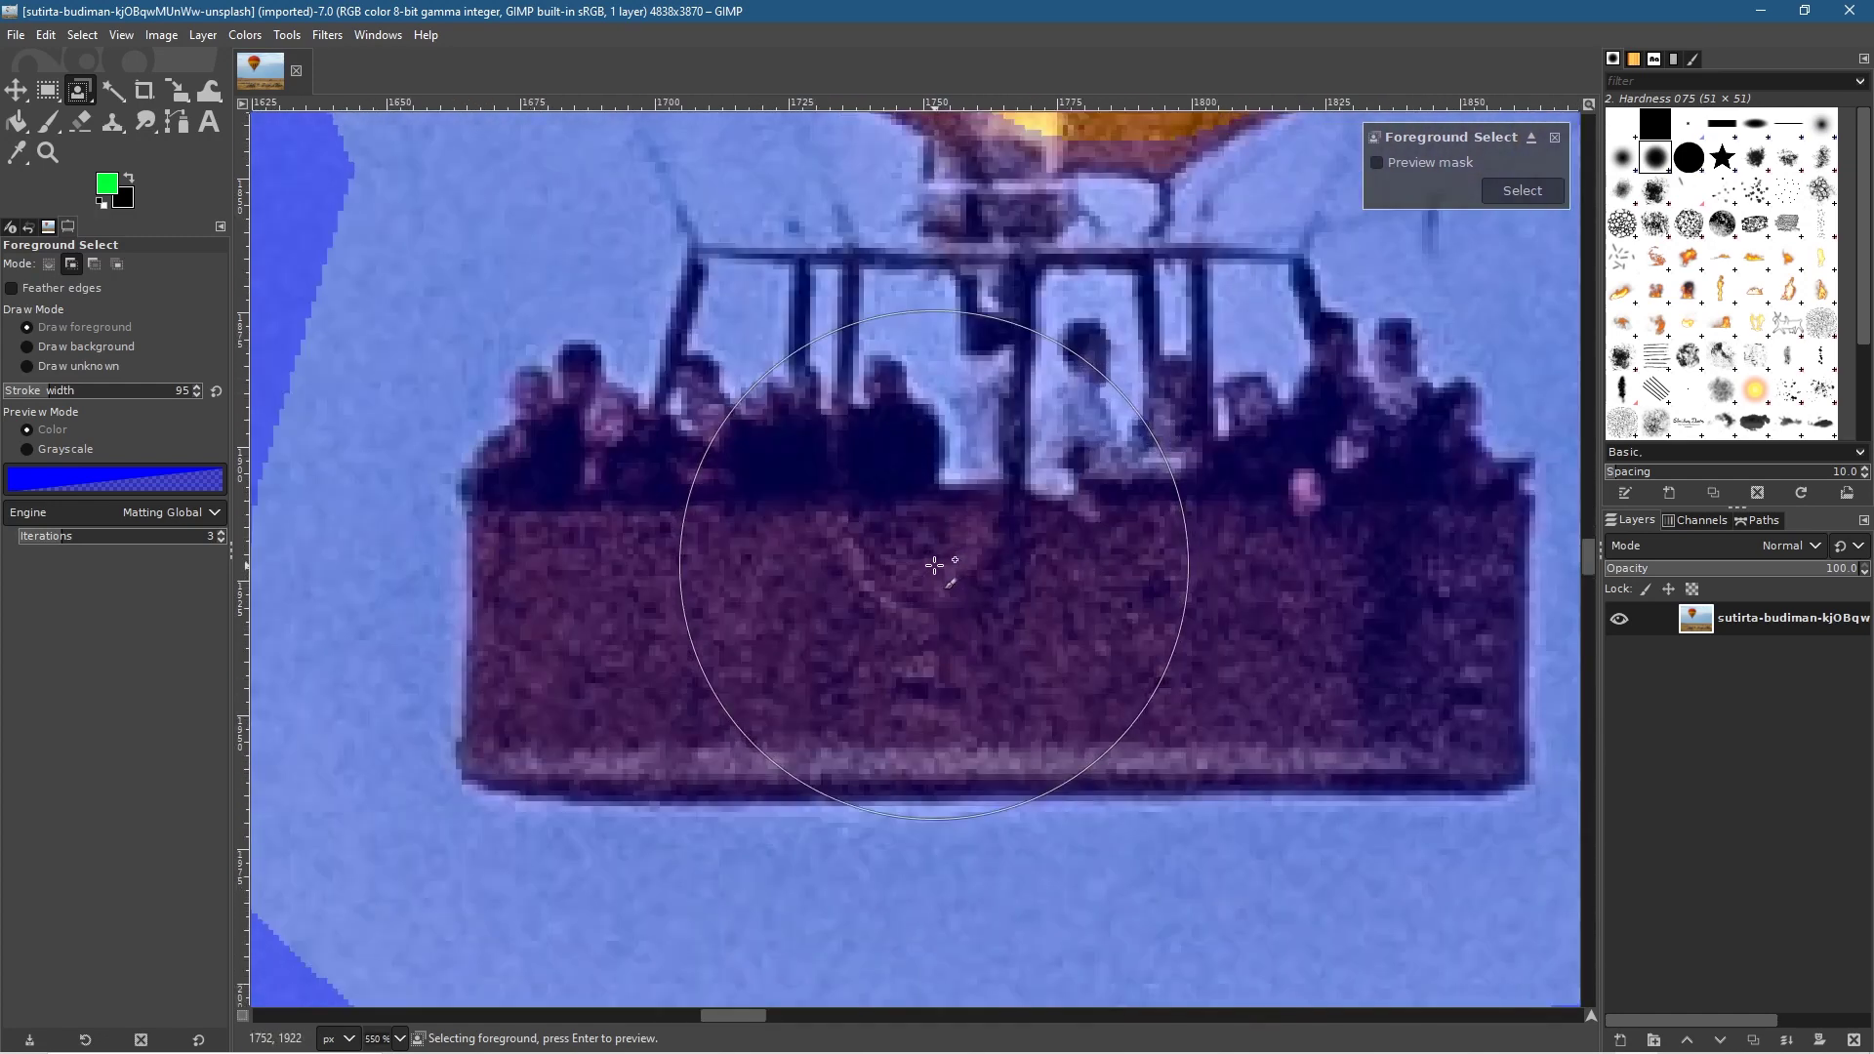
{"action": "left_click_drag", "start_coordinate": [934, 565], "coordinate": [791, 523]}
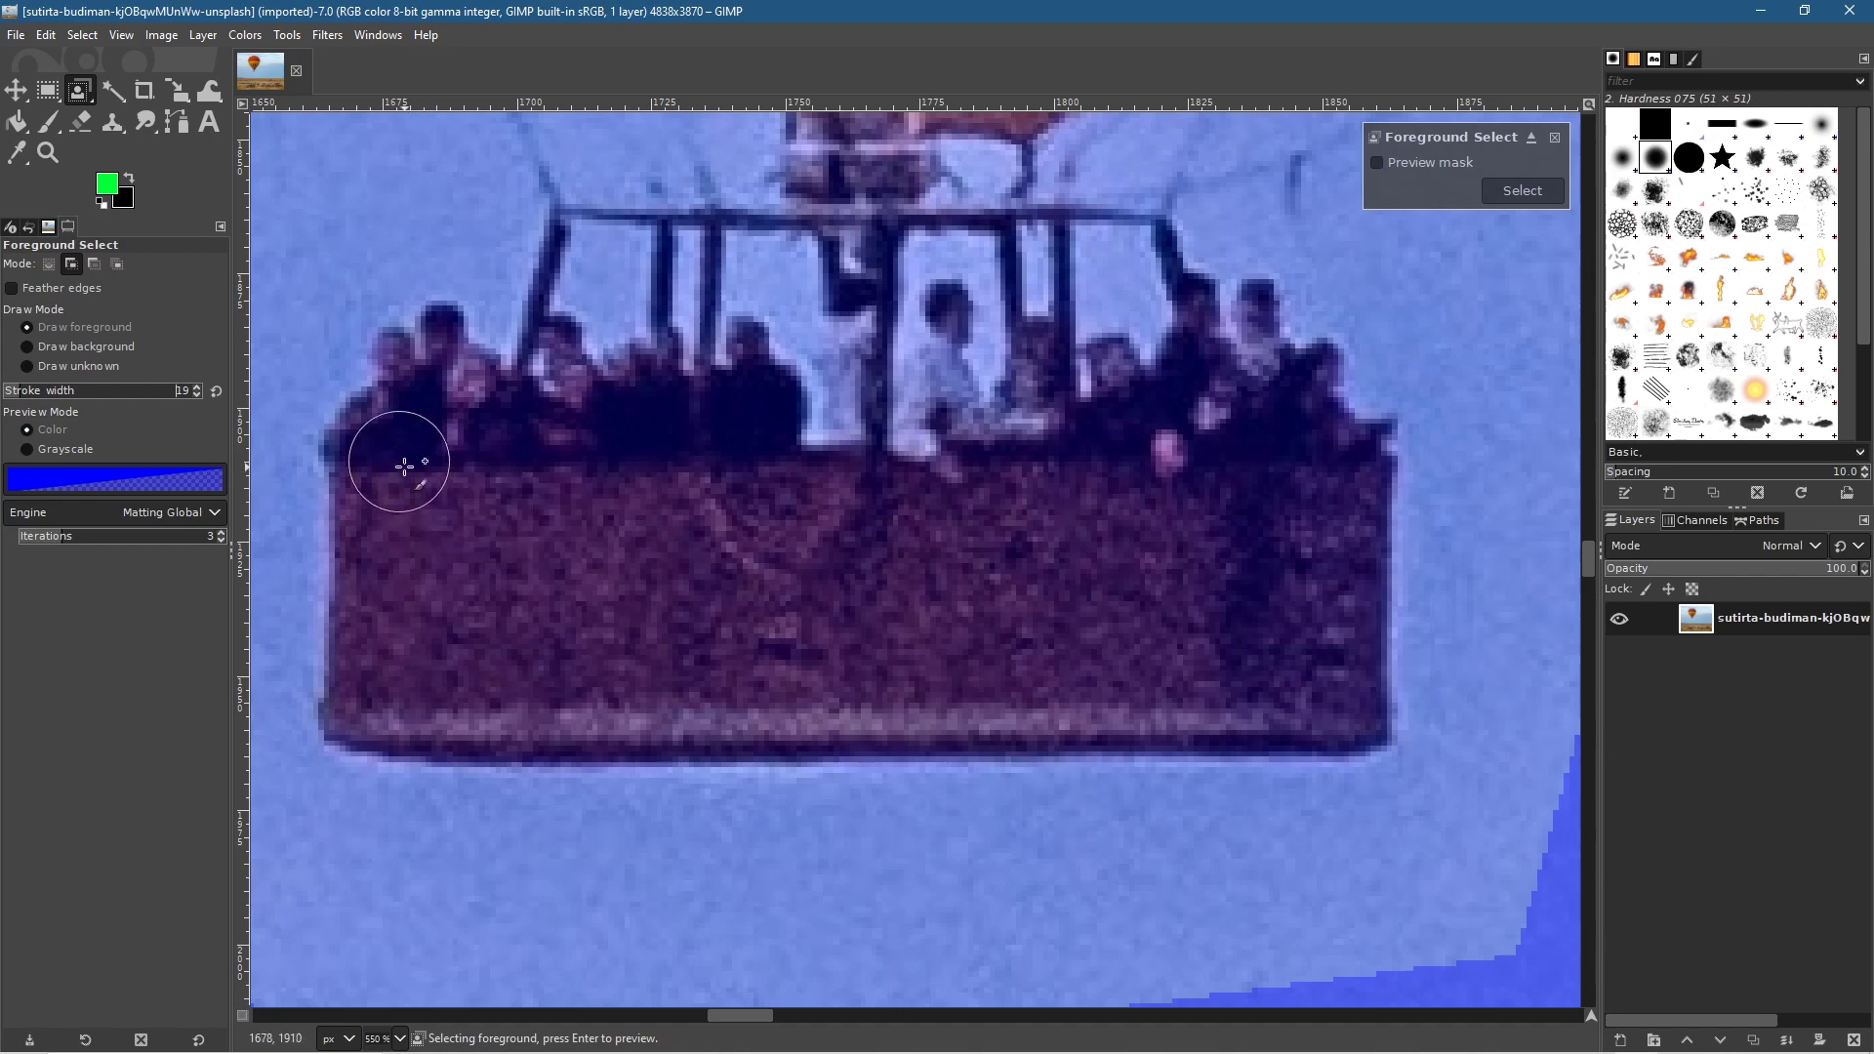
{"action": "mouse_move", "coordinate": [400, 465]}
{"action": "left_mouse_down"}
{"action": "mouse_move", "coordinate": [388, 661]}
{"action": "mouse_move", "coordinate": [426, 702]}
{"action": "mouse_move", "coordinate": [1321, 696]}
{"action": "mouse_move", "coordinate": [1323, 472]}
{"action": "mouse_move", "coordinate": [1215, 415]}
{"action": "mouse_move", "coordinate": [1122, 468]}
{"action": "mouse_move", "coordinate": [971, 505]}
{"action": "mouse_move", "coordinate": [771, 515]}
{"action": "mouse_move", "coordinate": [723, 466]}
{"action": "mouse_move", "coordinate": [639, 438]}
{"action": "mouse_move", "coordinate": [450, 452]}
{"action": "mouse_move", "coordinate": [669, 513]}
{"action": "mouse_move", "coordinate": [458, 551]}
{"action": "mouse_move", "coordinate": [942, 639]}
{"action": "mouse_move", "coordinate": [1258, 618]}
{"action": "mouse_move", "coordinate": [1221, 518]}
{"action": "mouse_move", "coordinate": [962, 576]}
{"action": "mouse_move", "coordinate": [660, 576]}
{"action": "left_mouse_up"}
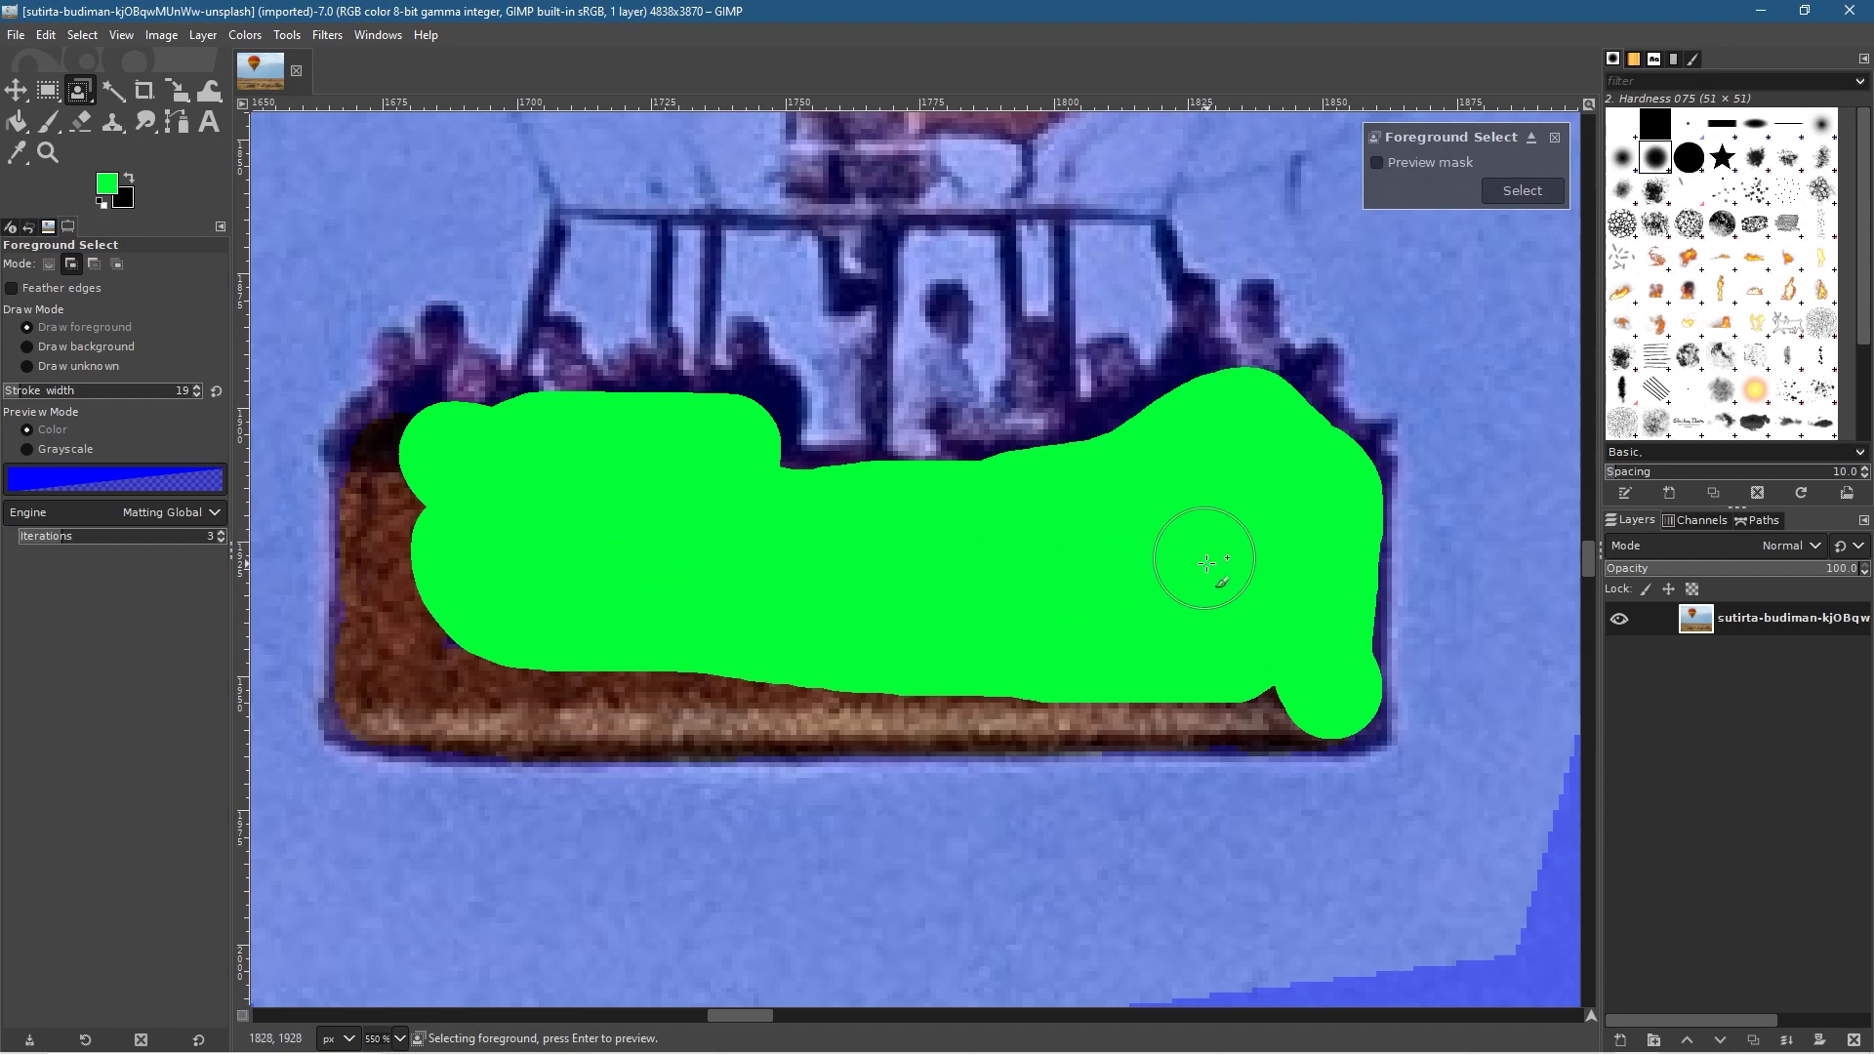
{"action": "left_click_drag", "start_coordinate": [1206, 563], "coordinate": [1310, 615]}
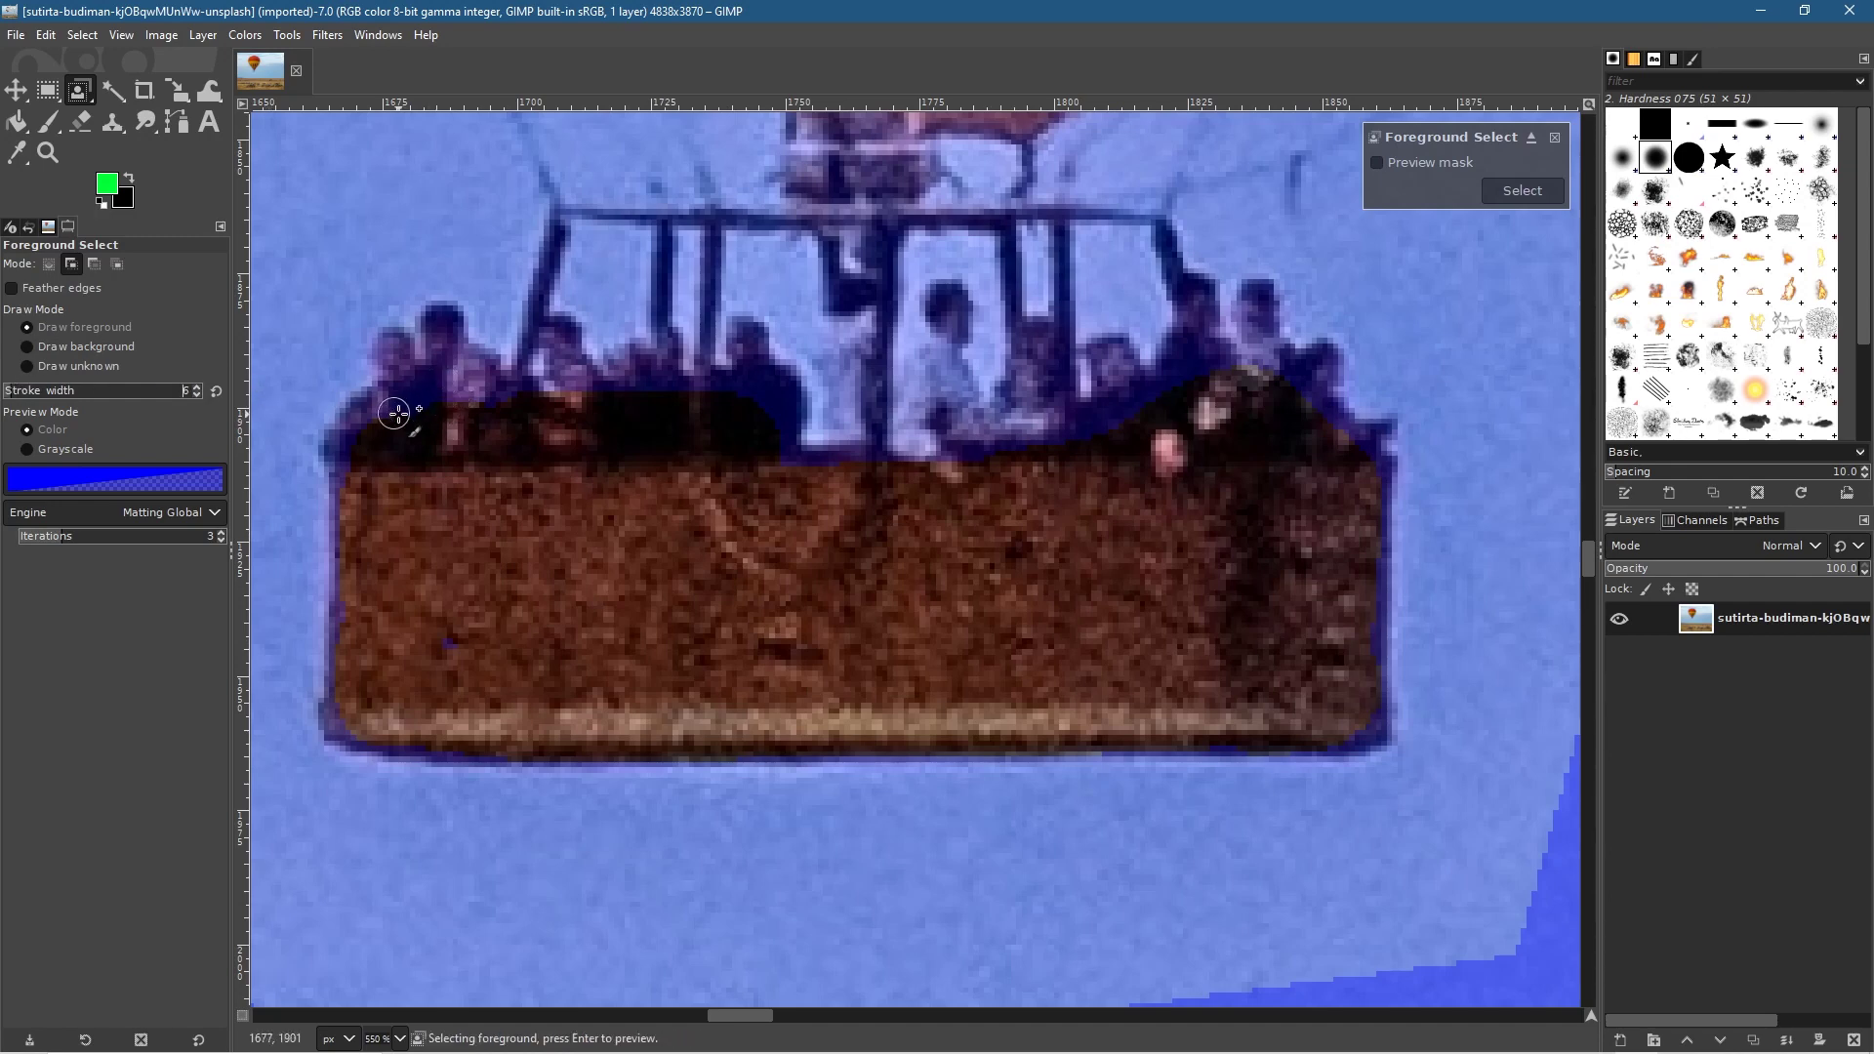
Set the stroke width to 6 and mark the passengers at the left end of the basket as foreground.
{"action": "scroll", "coordinate": [394, 413], "scroll_direction": "up", "scroll_amount": 2, "text": "ctrl"}
{"action": "scroll", "coordinate": [903, 502], "scroll_direction": "up", "scroll_amount": 2, "text": "ctrl"}
{"action": "mouse_move", "coordinate": [819, 236]}
{"action": "left_mouse_down"}
{"action": "mouse_move", "coordinate": [836, 330]}
{"action": "mouse_move", "coordinate": [767, 441]}
{"action": "mouse_move", "coordinate": [669, 526]}
{"action": "mouse_move", "coordinate": [641, 634]}
{"action": "left_mouse_up"}
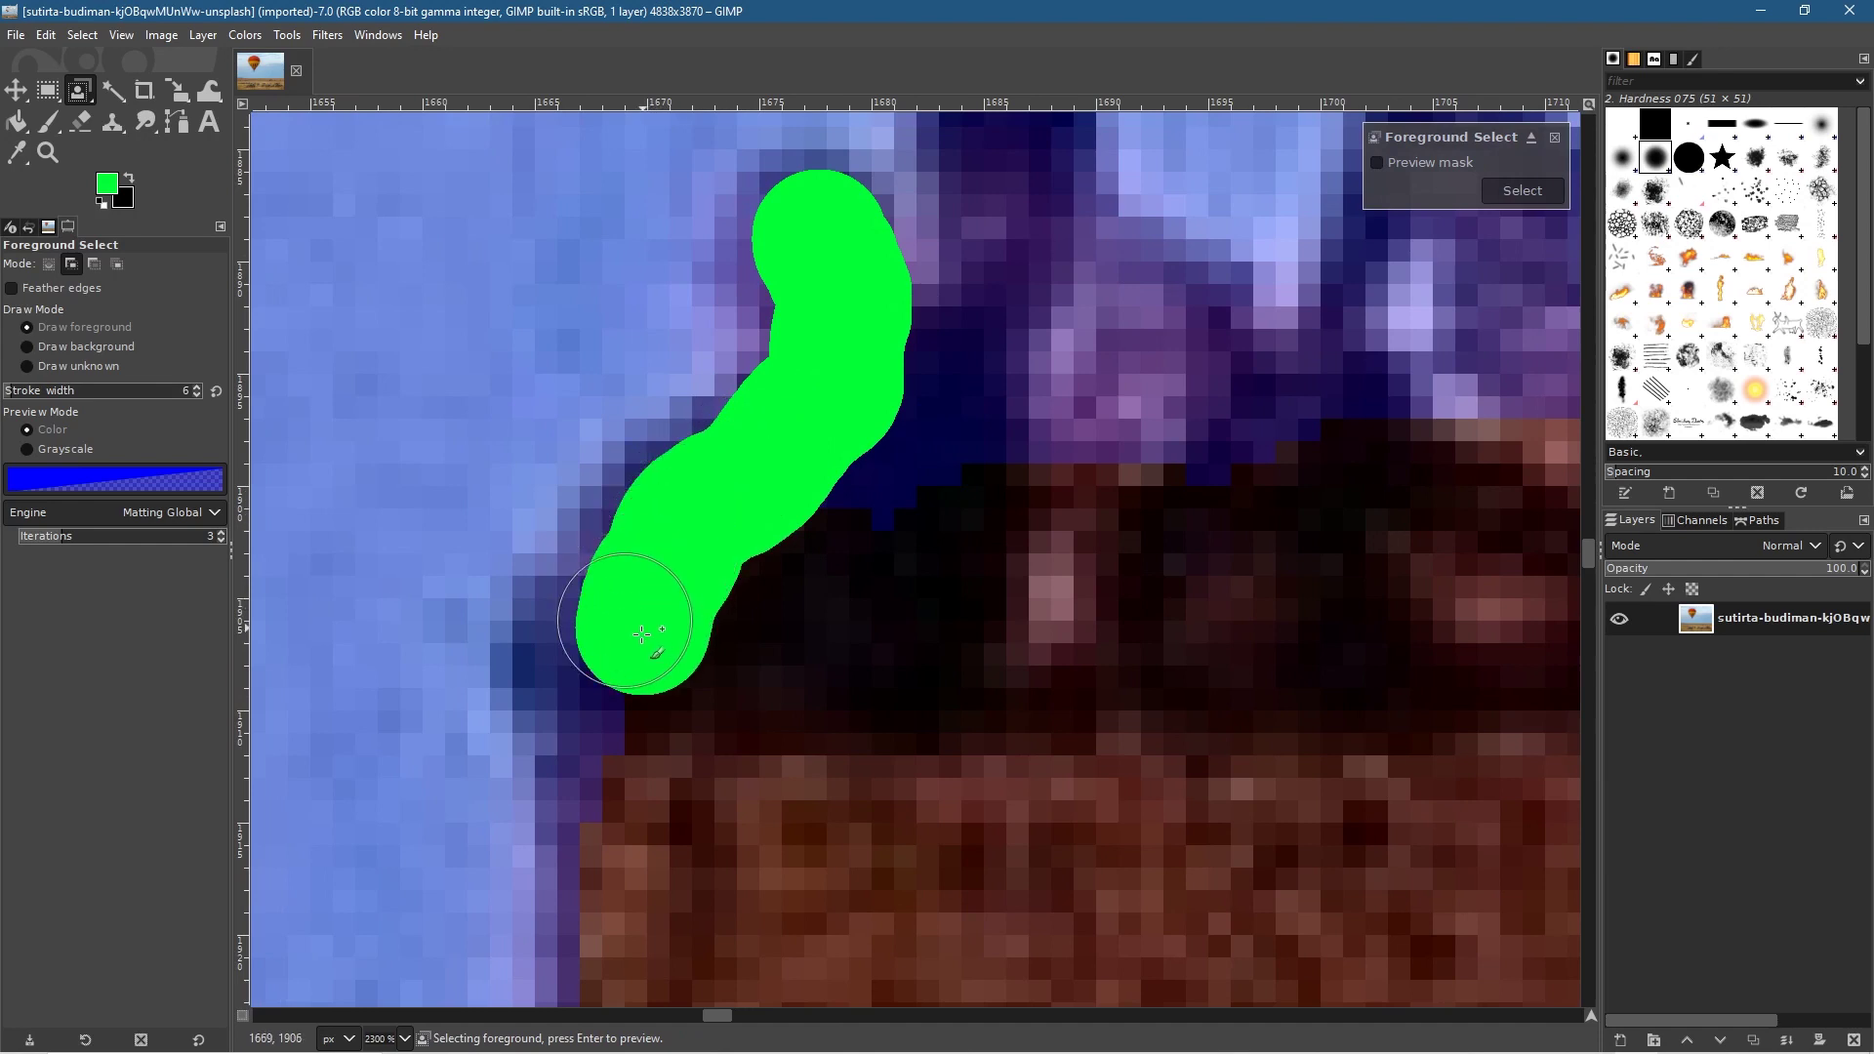
{"action": "key", "text": "ctrl+z"}
{"action": "mouse_move", "coordinate": [823, 472]}
{"action": "left_mouse_down"}
{"action": "mouse_move", "coordinate": [847, 429]}
{"action": "mouse_move", "coordinate": [1162, 374]}
{"action": "left_mouse_up"}
{"action": "left_click_drag", "start_coordinate": [1099, 454], "coordinate": [912, 646]}
{"action": "mouse_move", "coordinate": [820, 328]}
{"action": "left_mouse_down"}
{"action": "mouse_move", "coordinate": [837, 340]}
{"action": "mouse_move", "coordinate": [816, 469]}
{"action": "mouse_move", "coordinate": [858, 459]}
{"action": "mouse_move", "coordinate": [954, 536]}
{"action": "mouse_move", "coordinate": [991, 483]}
{"action": "mouse_move", "coordinate": [935, 490]}
{"action": "left_mouse_up"}
{"action": "mouse_move", "coordinate": [1109, 681]}
{"action": "left_mouse_down"}
{"action": "mouse_move", "coordinate": [723, 673]}
{"action": "mouse_move", "coordinate": [669, 619]}
{"action": "mouse_move", "coordinate": [890, 555]}
{"action": "left_mouse_up"}
{"action": "mouse_move", "coordinate": [917, 408]}
{"action": "left_mouse_down"}
{"action": "mouse_move", "coordinate": [866, 415]}
{"action": "mouse_move", "coordinate": [837, 477]}
{"action": "mouse_move", "coordinate": [842, 532]}
{"action": "mouse_move", "coordinate": [931, 440]}
{"action": "mouse_move", "coordinate": [962, 569]}
{"action": "mouse_move", "coordinate": [1297, 603]}
{"action": "mouse_move", "coordinate": [1124, 619]}
{"action": "left_mouse_up"}
{"action": "mouse_move", "coordinate": [1301, 637]}
{"action": "left_mouse_down"}
{"action": "mouse_move", "coordinate": [1037, 705]}
{"action": "mouse_move", "coordinate": [854, 657]}
{"action": "mouse_move", "coordinate": [834, 594]}
{"action": "mouse_move", "coordinate": [808, 657]}
{"action": "mouse_move", "coordinate": [733, 680]}
{"action": "mouse_move", "coordinate": [973, 693]}
{"action": "mouse_move", "coordinate": [962, 536]}
{"action": "left_mouse_up"}
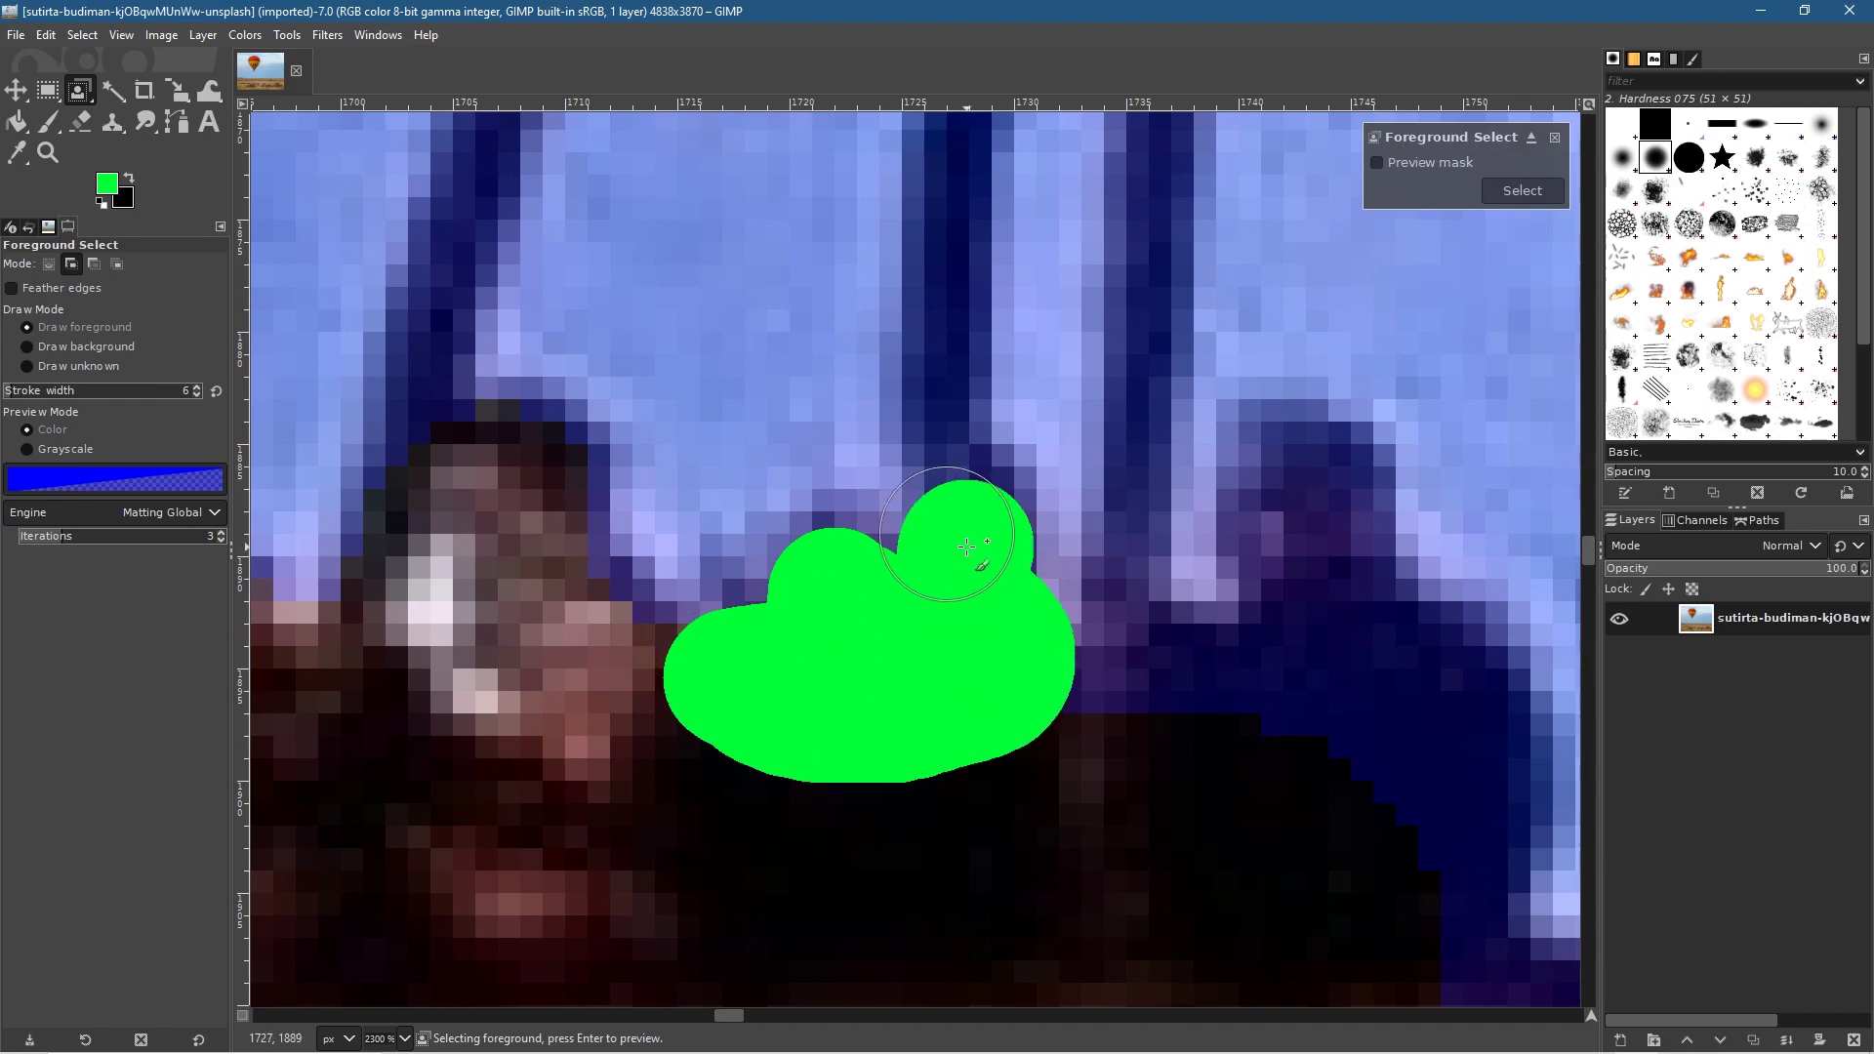
Continue the foreground marking over the dark passengers left of the basket's central post.
{"action": "left_click_drag", "start_coordinate": [1037, 765], "coordinate": [752, 627]}
{"action": "mouse_move", "coordinate": [1019, 384]}
{"action": "left_mouse_down"}
{"action": "mouse_move", "coordinate": [993, 488]}
{"action": "mouse_move", "coordinate": [1105, 579]}
{"action": "mouse_move", "coordinate": [1127, 624]}
{"action": "mouse_move", "coordinate": [1129, 878]}
{"action": "left_mouse_up"}
{"action": "mouse_move", "coordinate": [1016, 619]}
{"action": "left_mouse_down"}
{"action": "mouse_move", "coordinate": [849, 610]}
{"action": "mouse_move", "coordinate": [1010, 595]}
{"action": "left_mouse_up"}
{"action": "mouse_move", "coordinate": [1021, 704]}
{"action": "left_mouse_down"}
{"action": "mouse_move", "coordinate": [1066, 698]}
{"action": "mouse_move", "coordinate": [1042, 702]}
{"action": "left_mouse_up"}
{"action": "left_click_drag", "start_coordinate": [886, 719], "coordinate": [339, 716]}
{"action": "left_click_drag", "start_coordinate": [952, 806], "coordinate": [693, 651]}
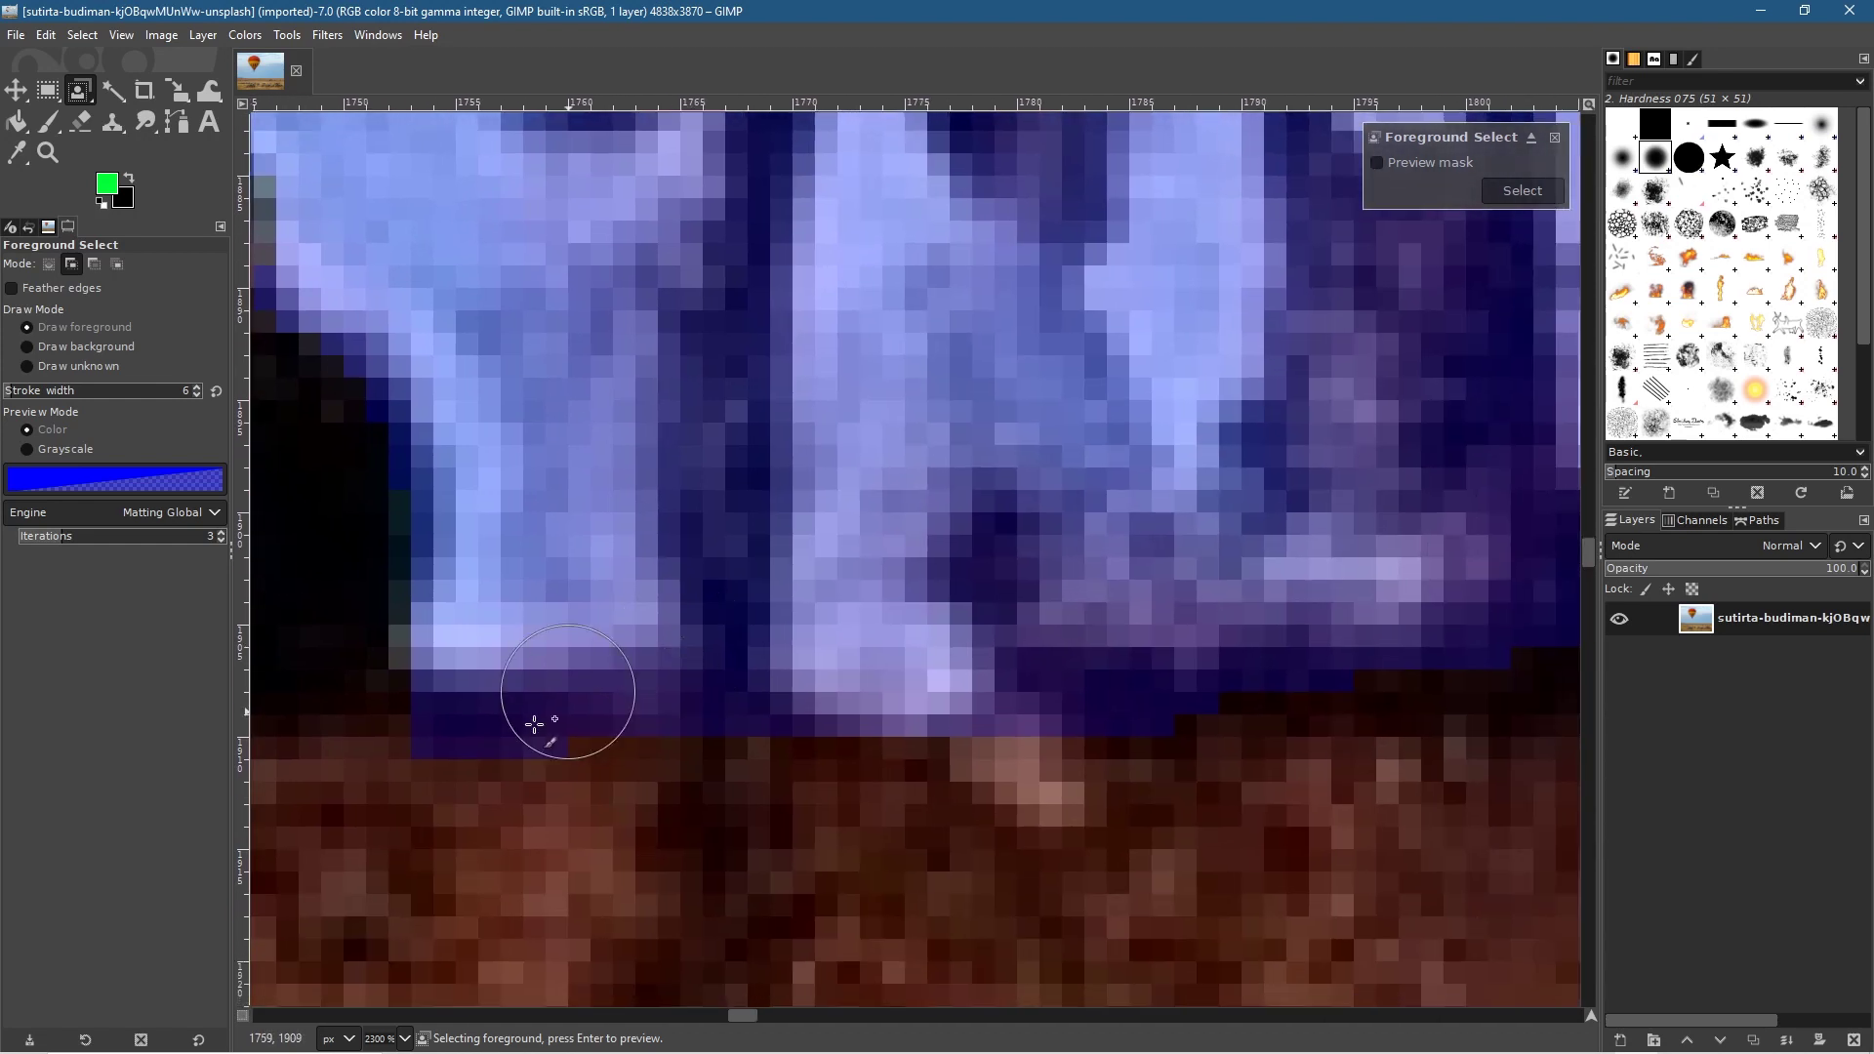
Mark the basket's middle rim, the lower central post and the white-clothed passenger beside it as foreground.
{"action": "left_click_drag", "start_coordinate": [435, 756], "coordinate": [722, 778]}
{"action": "mouse_move", "coordinate": [981, 815]}
{"action": "left_mouse_down"}
{"action": "mouse_move", "coordinate": [847, 850]}
{"action": "mouse_move", "coordinate": [469, 856]}
{"action": "left_mouse_up"}
{"action": "left_click_drag", "start_coordinate": [988, 723], "coordinate": [610, 929]}
{"action": "mouse_move", "coordinate": [1175, 695]}
{"action": "left_mouse_down"}
{"action": "mouse_move", "coordinate": [766, 823]}
{"action": "mouse_move", "coordinate": [664, 533]}
{"action": "left_mouse_up"}
{"action": "mouse_move", "coordinate": [917, 515]}
{"action": "left_mouse_down"}
{"action": "mouse_move", "coordinate": [1107, 738]}
{"action": "mouse_move", "coordinate": [905, 558]}
{"action": "mouse_move", "coordinate": [1040, 446]}
{"action": "mouse_move", "coordinate": [1039, 424]}
{"action": "mouse_move", "coordinate": [838, 468]}
{"action": "mouse_move", "coordinate": [786, 410]}
{"action": "left_mouse_up"}
{"action": "scroll", "coordinate": [911, 610], "scroll_direction": "down", "scroll_amount": 2}
{"action": "left_click_drag", "start_coordinate": [806, 598], "coordinate": [961, 598]}
{"action": "left_click_drag", "start_coordinate": [992, 411], "coordinate": [994, 527]}
Mark the remaining passengers in the right half of the basket as foreground.
{"action": "mouse_move", "coordinate": [937, 582]}
{"action": "left_mouse_down"}
{"action": "mouse_move", "coordinate": [886, 538]}
{"action": "mouse_move", "coordinate": [911, 537]}
{"action": "mouse_move", "coordinate": [871, 389]}
{"action": "mouse_move", "coordinate": [870, 474]}
{"action": "mouse_move", "coordinate": [831, 549]}
{"action": "mouse_move", "coordinate": [627, 672]}
{"action": "mouse_move", "coordinate": [940, 569]}
{"action": "mouse_move", "coordinate": [816, 637]}
{"action": "mouse_move", "coordinate": [645, 689]}
{"action": "left_mouse_up"}
{"action": "left_click_drag", "start_coordinate": [636, 691], "coordinate": [855, 641]}
{"action": "mouse_move", "coordinate": [798, 444]}
{"action": "left_mouse_down"}
{"action": "mouse_move", "coordinate": [754, 445]}
{"action": "mouse_move", "coordinate": [751, 667]}
{"action": "mouse_move", "coordinate": [809, 651]}
{"action": "mouse_move", "coordinate": [802, 479]}
{"action": "mouse_move", "coordinate": [777, 625]}
{"action": "mouse_move", "coordinate": [818, 434]}
{"action": "left_mouse_up"}
{"action": "left_click_drag", "start_coordinate": [814, 500], "coordinate": [800, 566]}
{"action": "mouse_move", "coordinate": [939, 473]}
{"action": "left_mouse_down"}
{"action": "mouse_move", "coordinate": [944, 511]}
{"action": "mouse_move", "coordinate": [903, 465]}
{"action": "mouse_move", "coordinate": [912, 536]}
{"action": "left_mouse_up"}
{"action": "left_click_drag", "start_coordinate": [700, 709], "coordinate": [934, 683]}
{"action": "mouse_move", "coordinate": [961, 586]}
{"action": "left_mouse_down"}
{"action": "mouse_move", "coordinate": [912, 633]}
{"action": "mouse_move", "coordinate": [728, 614]}
{"action": "mouse_move", "coordinate": [799, 524]}
{"action": "mouse_move", "coordinate": [820, 327]}
{"action": "mouse_move", "coordinate": [868, 559]}
{"action": "mouse_move", "coordinate": [924, 557]}
{"action": "mouse_move", "coordinate": [834, 595]}
{"action": "mouse_move", "coordinate": [815, 584]}
{"action": "mouse_move", "coordinate": [829, 516]}
{"action": "mouse_move", "coordinate": [782, 643]}
{"action": "left_mouse_up"}
{"action": "left_click_drag", "start_coordinate": [757, 716], "coordinate": [1005, 729]}
{"action": "left_click_drag", "start_coordinate": [946, 474], "coordinate": [938, 636]}
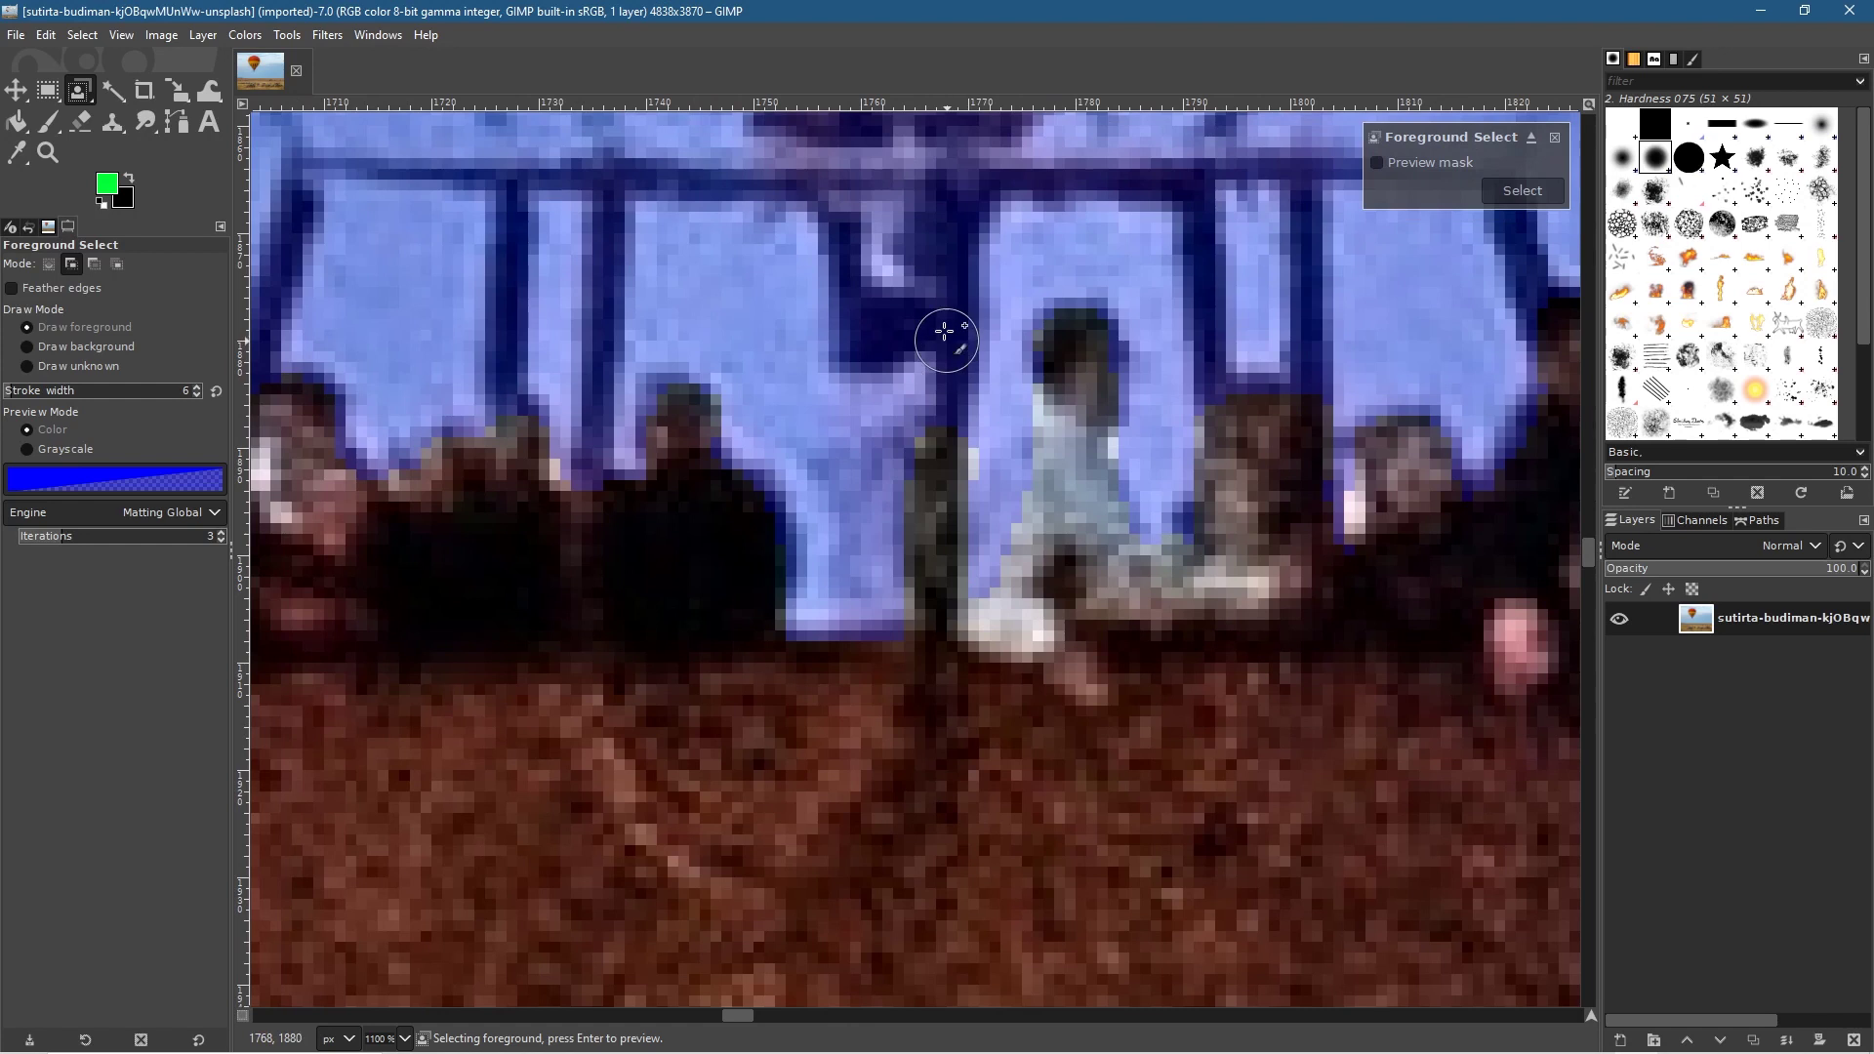
Set the stroke width to 2 and mark the left posts and left half of the basket frame's crossbar as foreground.
{"action": "scroll", "coordinate": [810, 522], "scroll_direction": "down", "scroll_amount": 3}
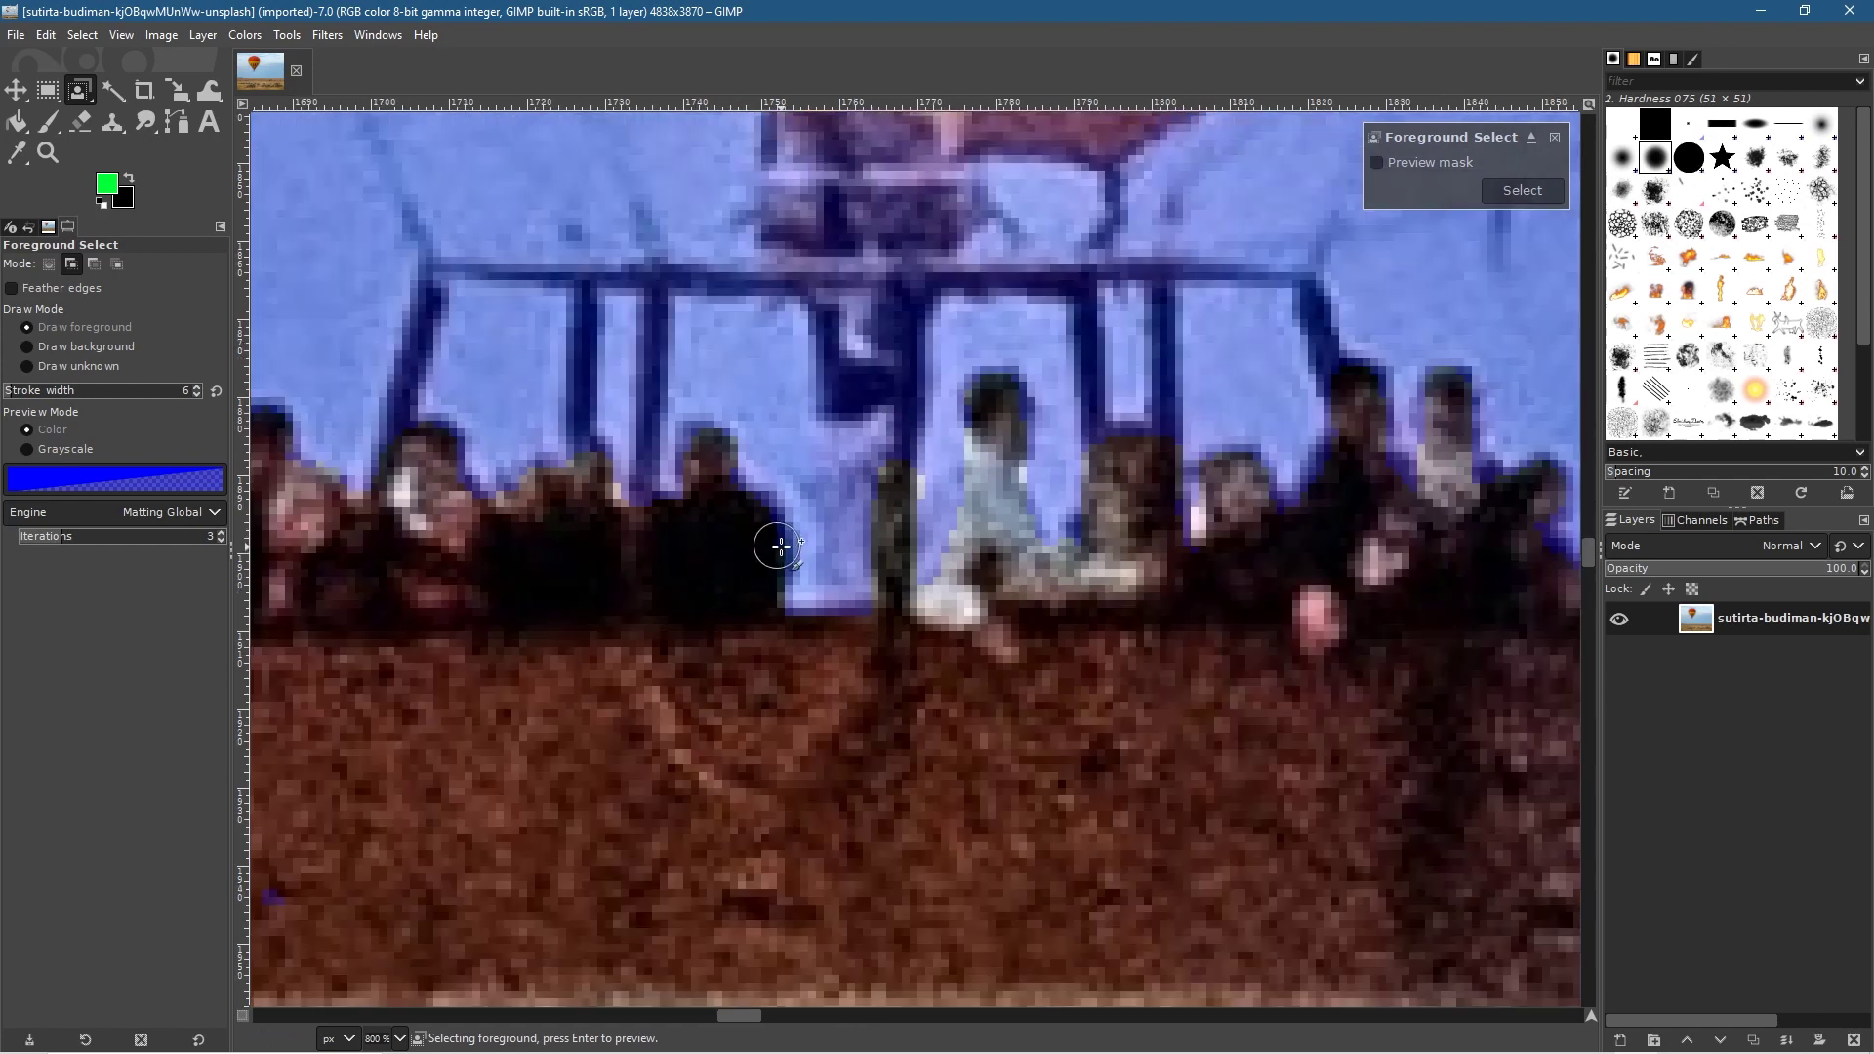
{"action": "scroll", "coordinate": [756, 564], "scroll_direction": "up", "scroll_amount": 2}
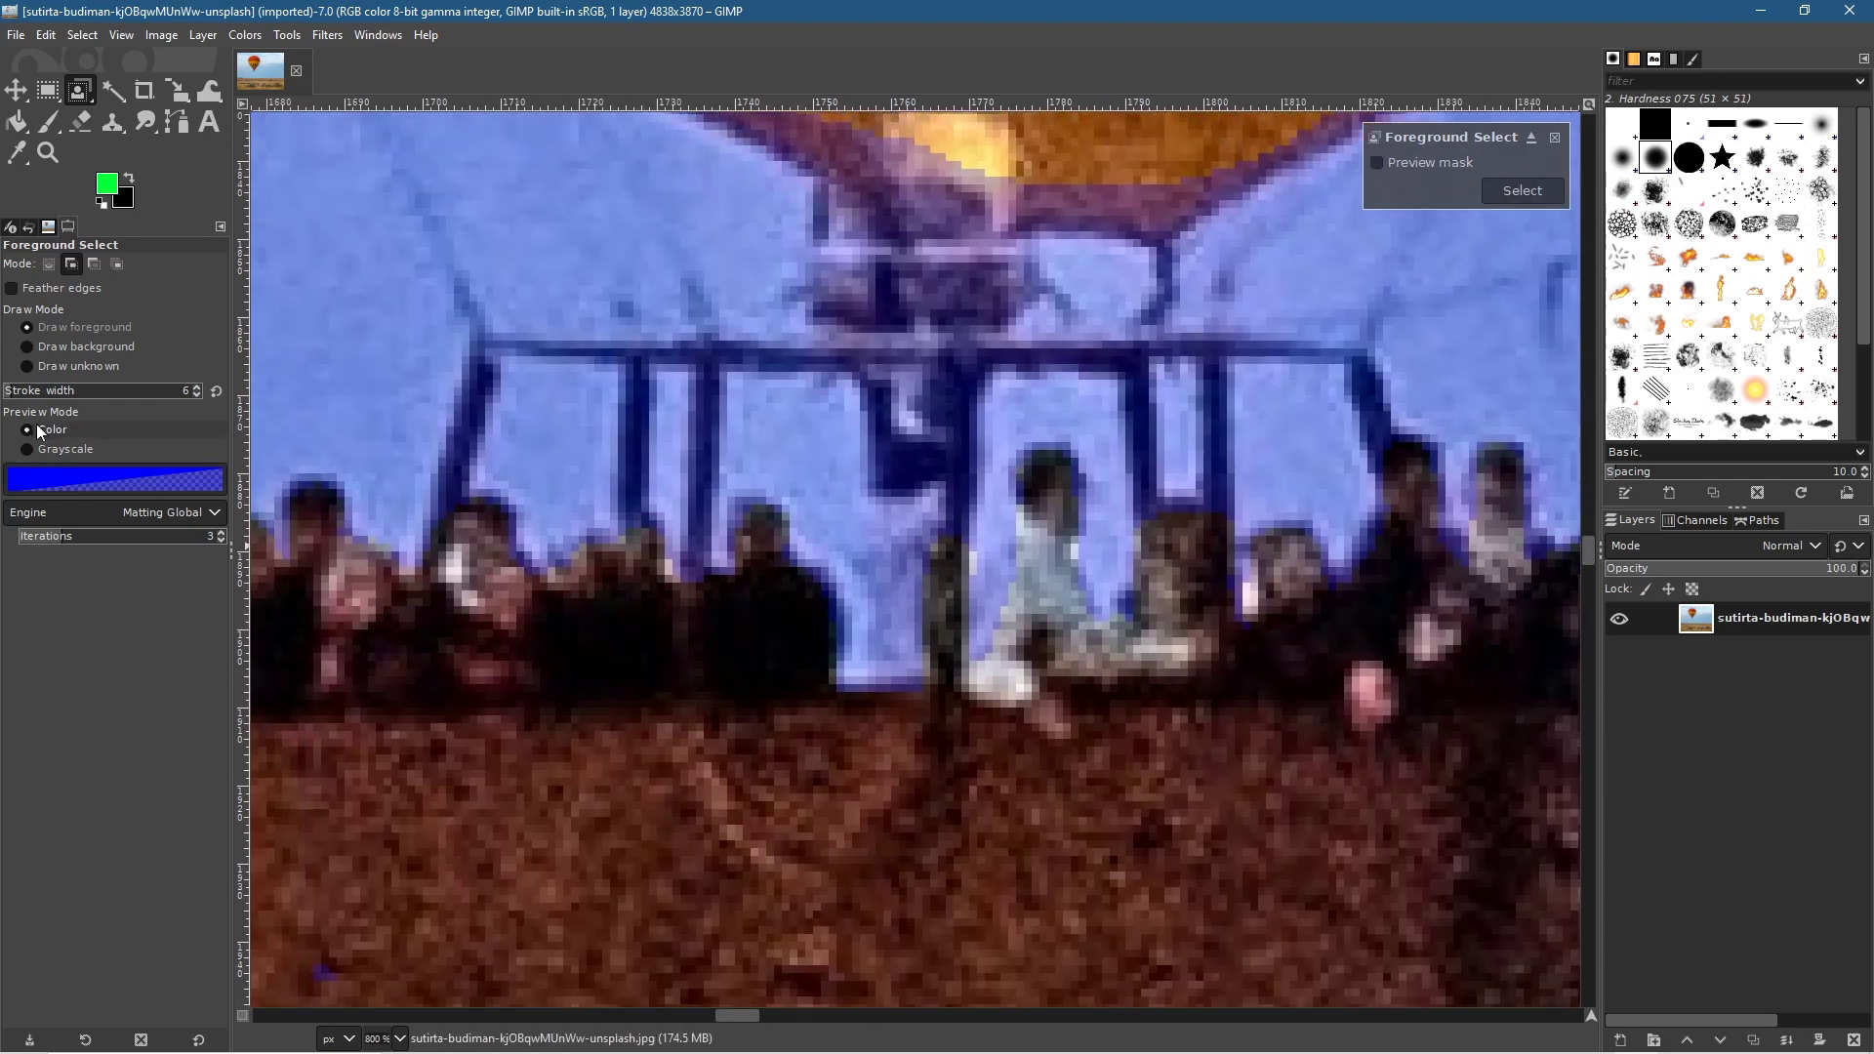
{"action": "left_click", "coordinate": [194, 396]}
{"action": "left_click", "coordinate": [195, 396]}
{"action": "left_click", "coordinate": [194, 396]}
{"action": "left_click", "coordinate": [198, 388]}
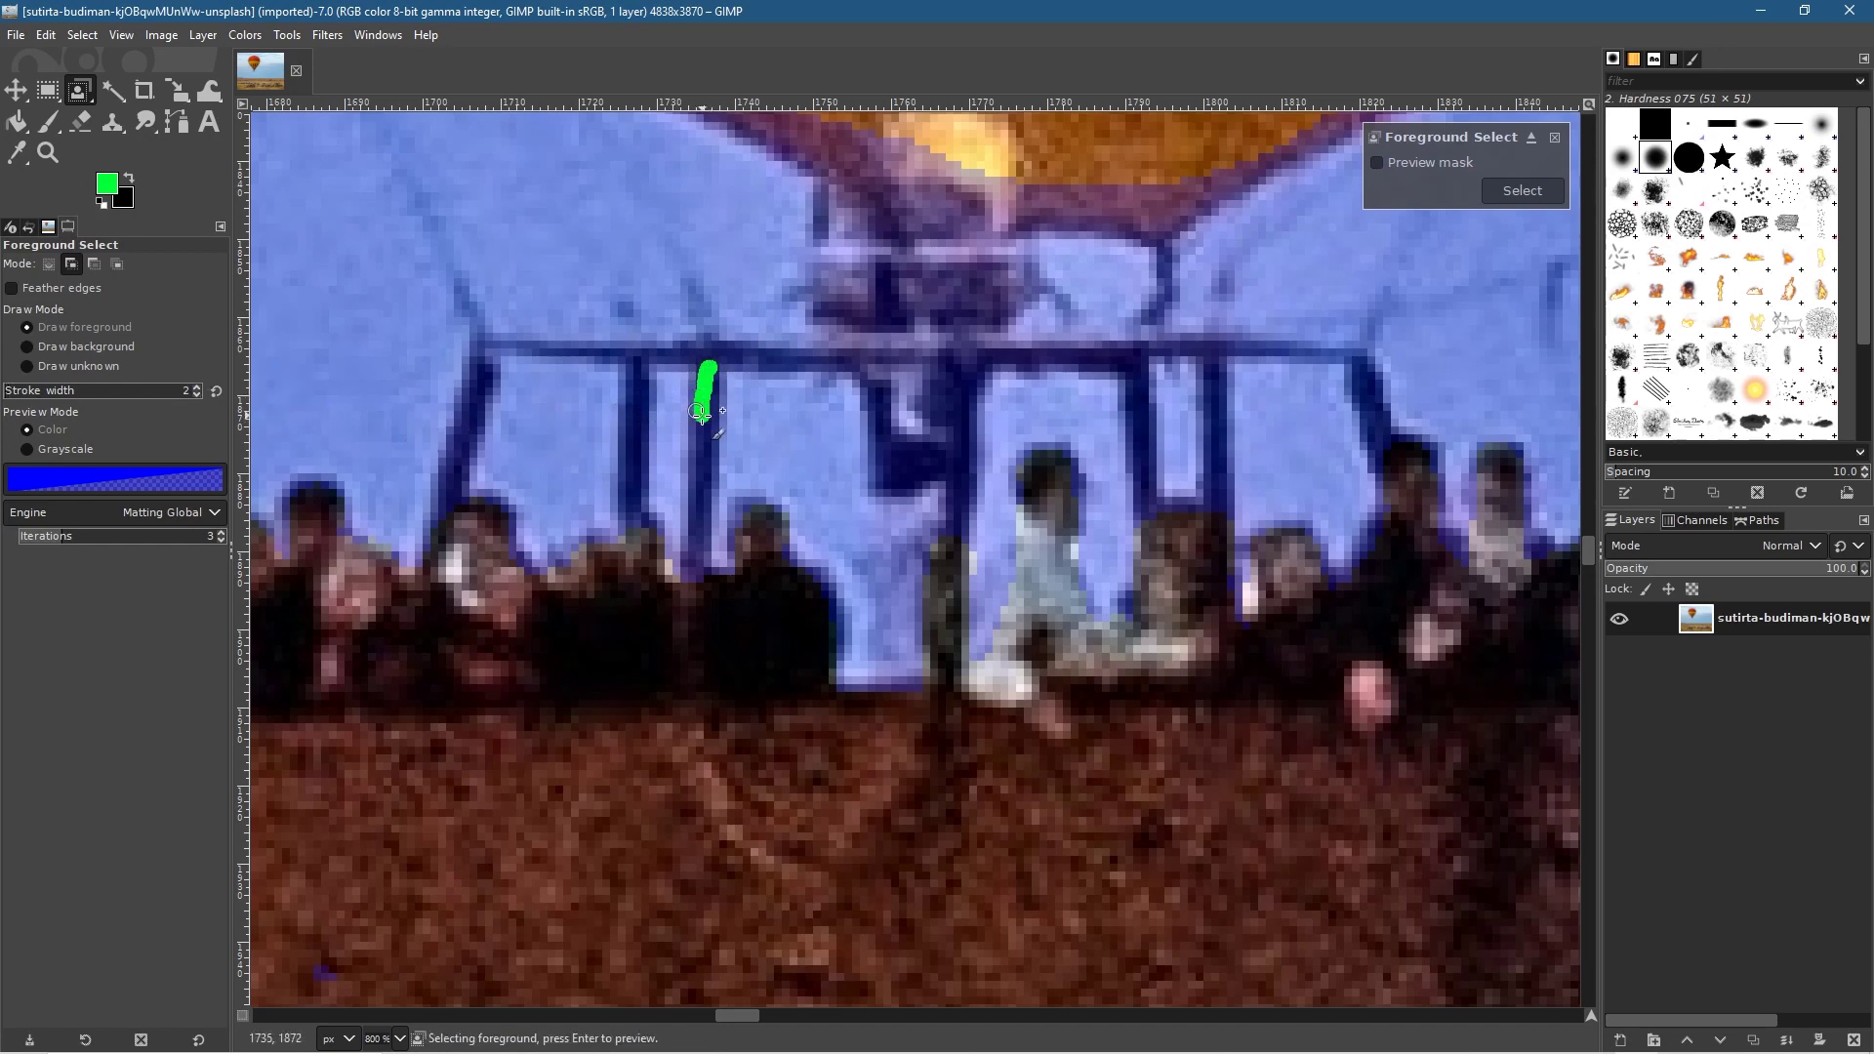
{"action": "key", "text": "ctrl+z"}
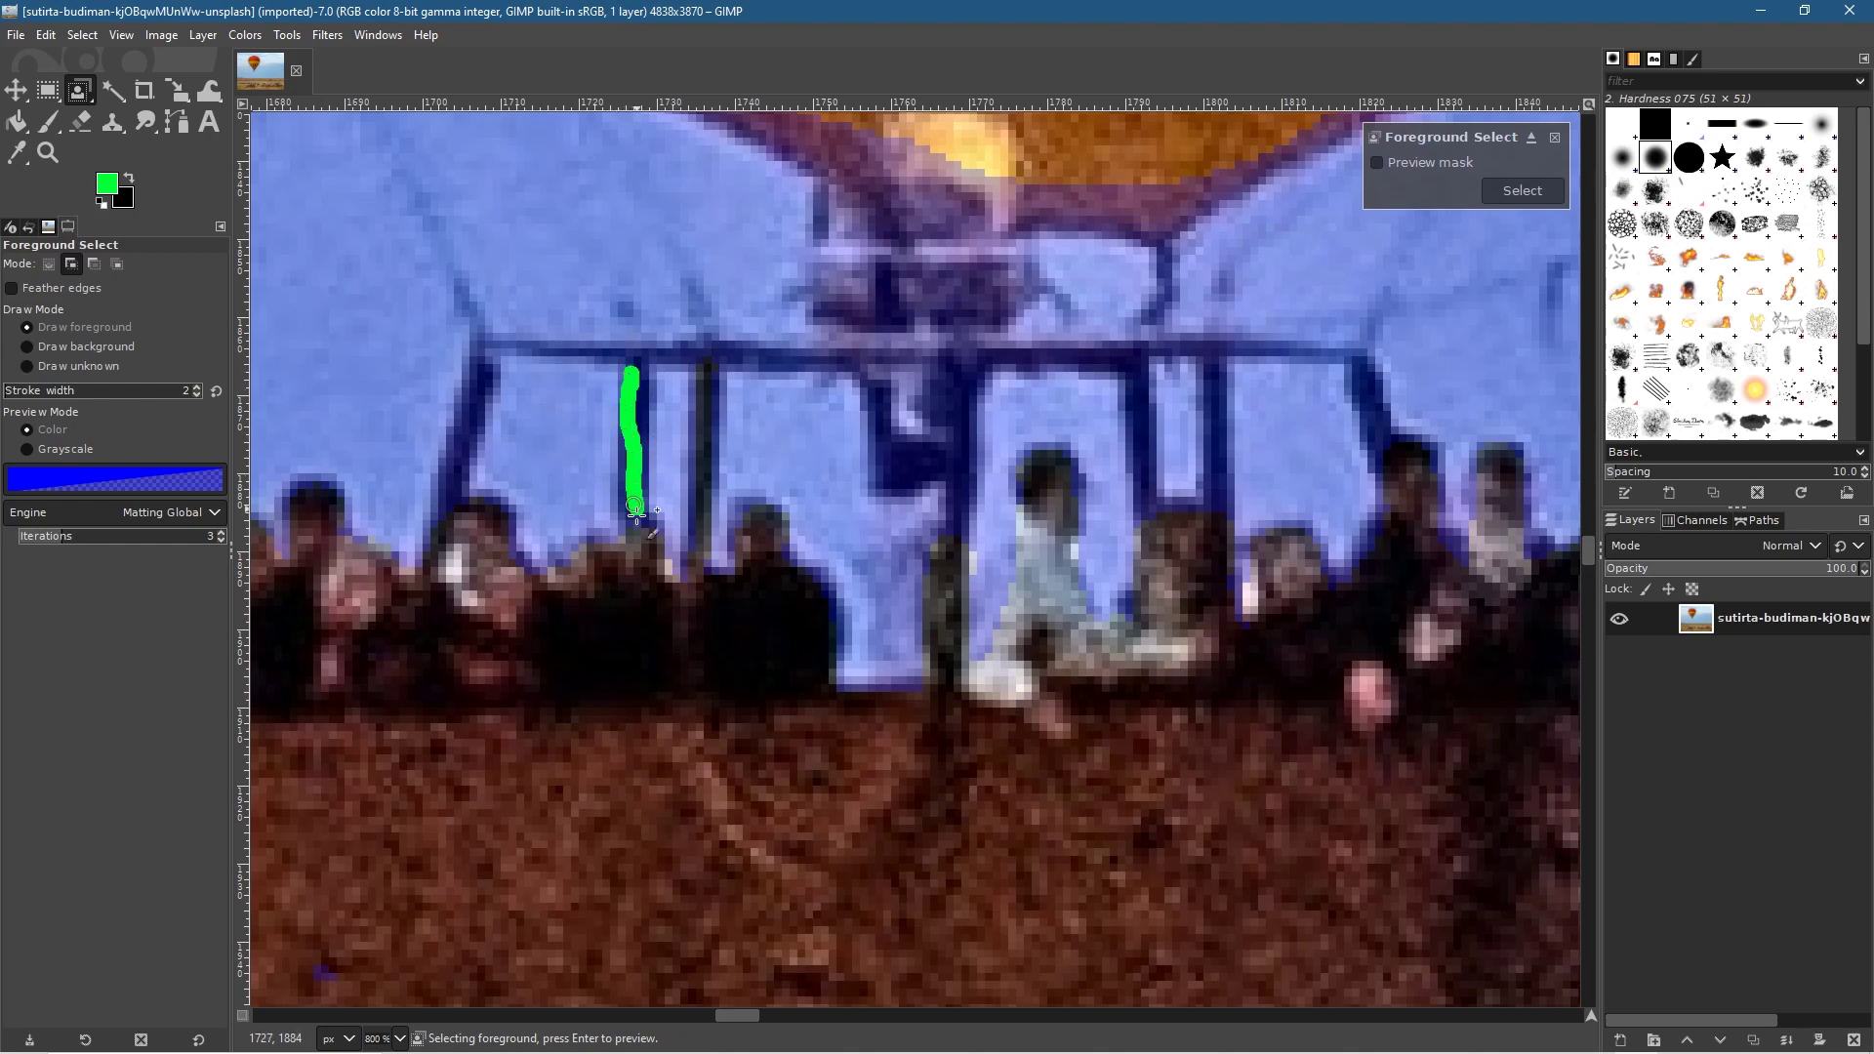
{"action": "key", "text": "ctrl+z"}
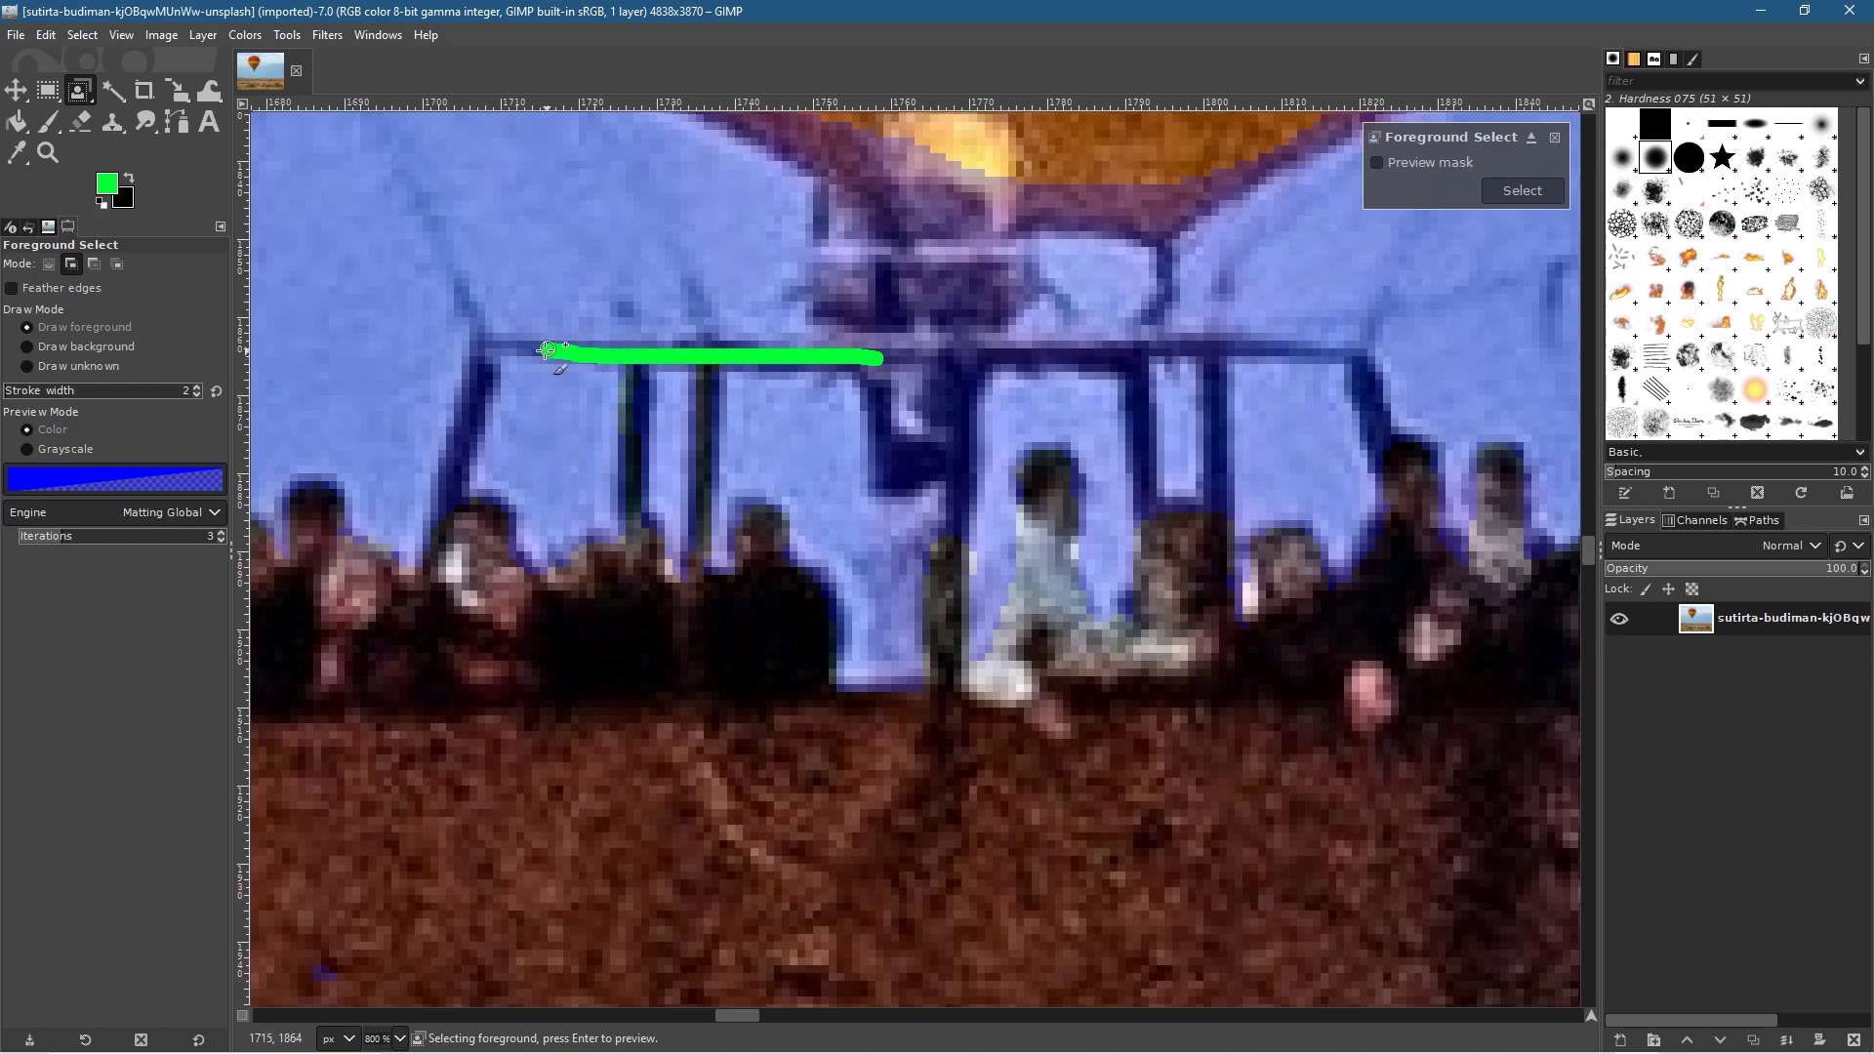
{"action": "key", "text": "ctrl+z"}
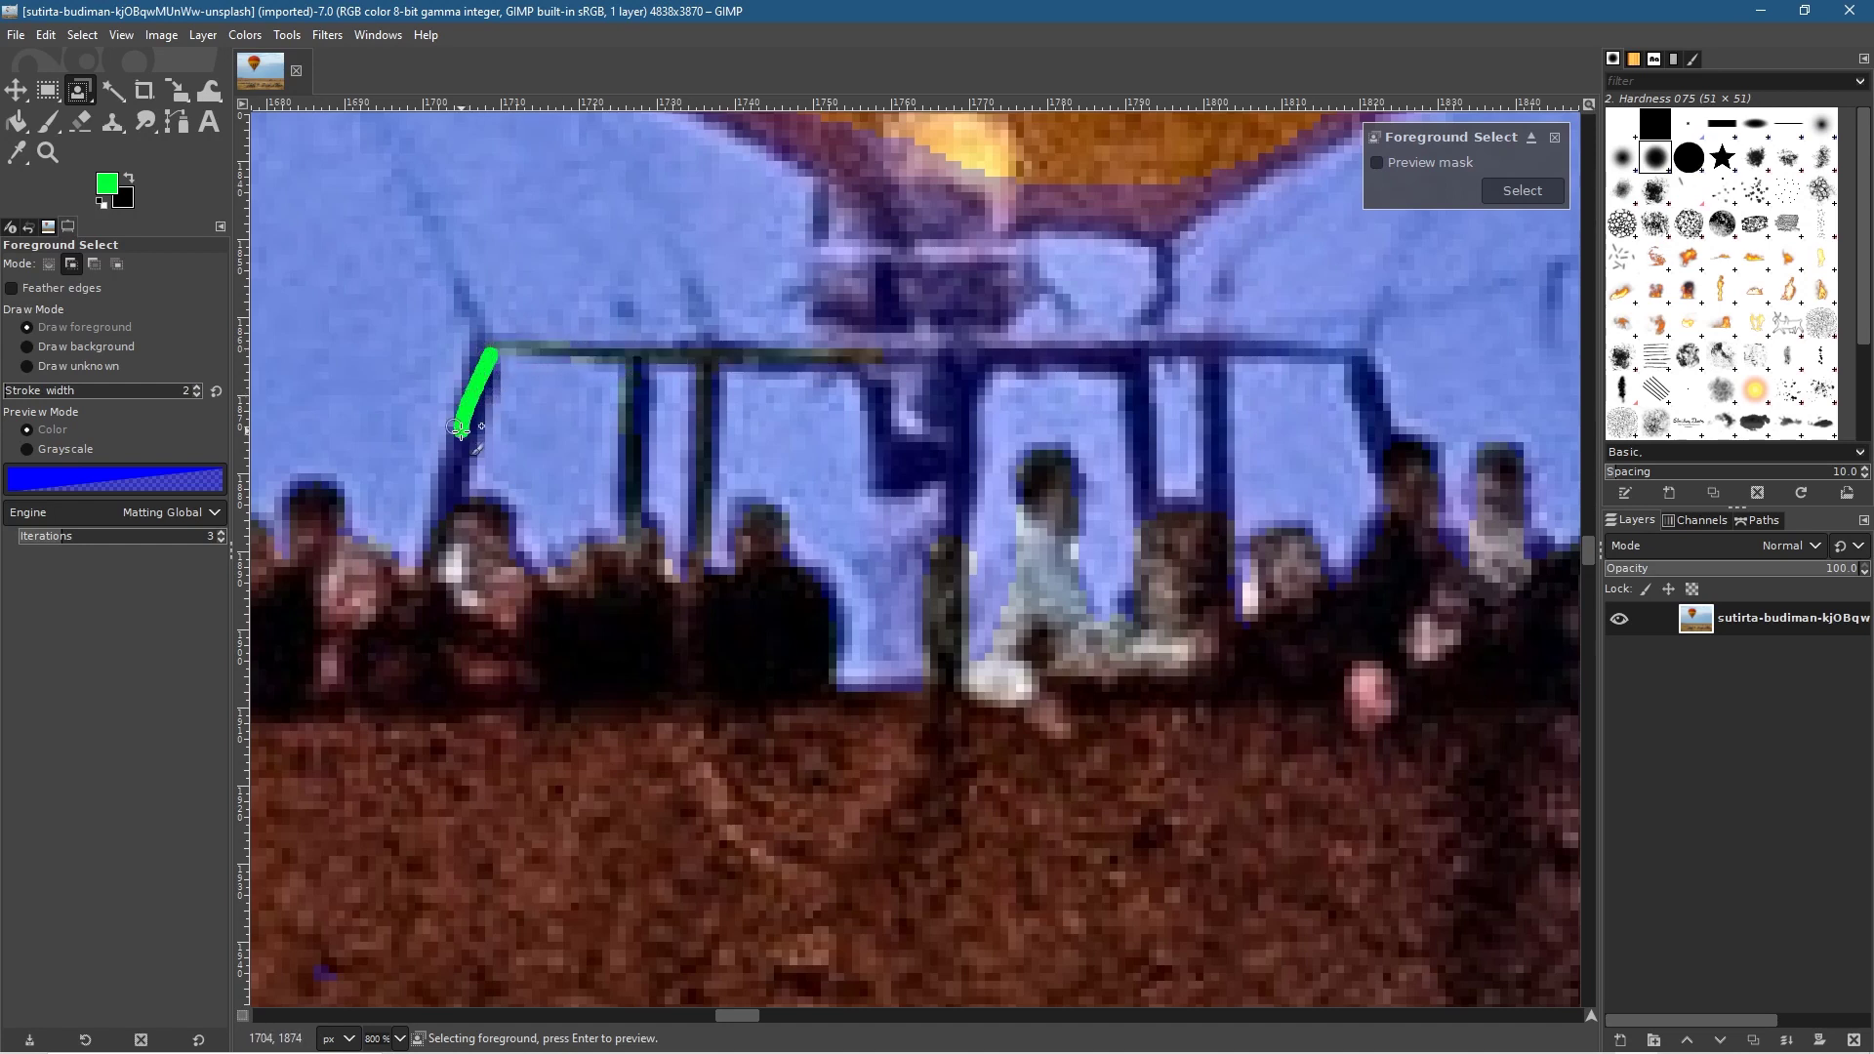
{"action": "key", "text": "ctrl+z"}
Mark the dark bracket and central post below the crossbar as foreground, raising the stroke width to 3.
{"action": "left_click_drag", "start_coordinate": [835, 481], "coordinate": [743, 535]}
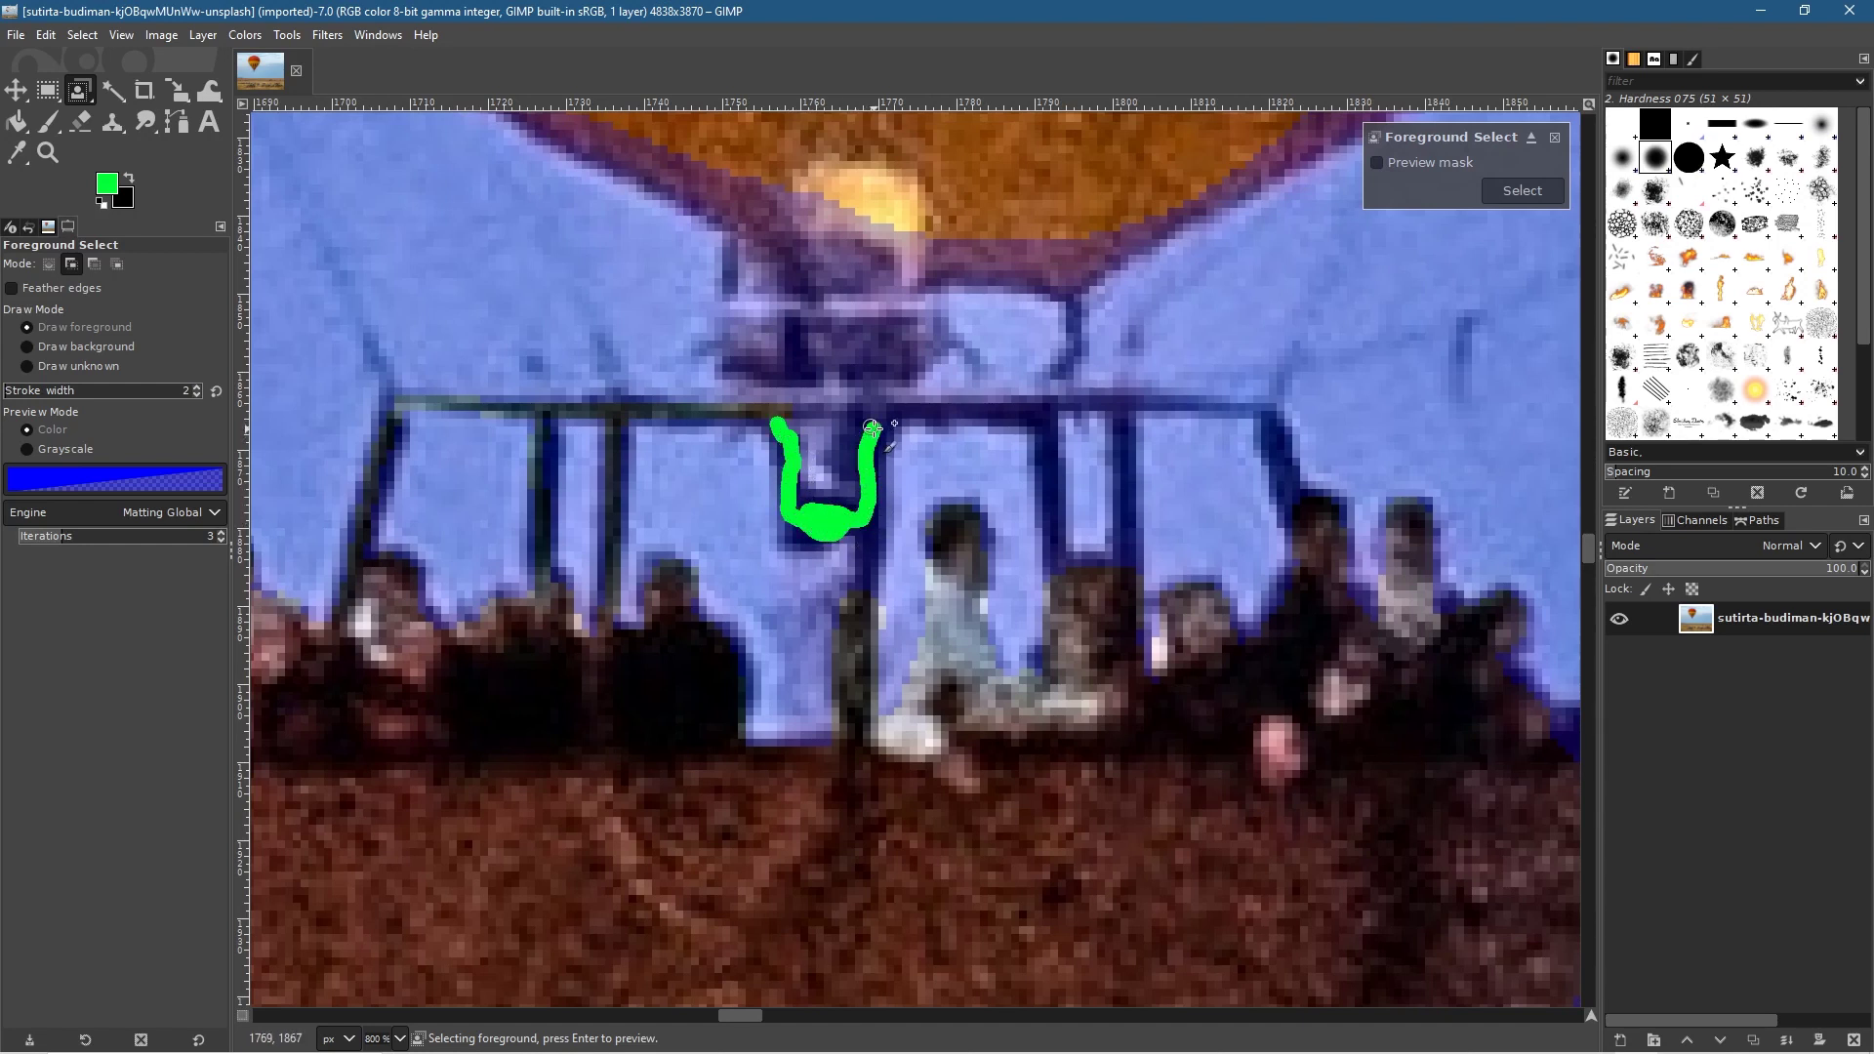
{"action": "key", "text": "ctrl+z"}
{"action": "left_click", "coordinate": [197, 387]}
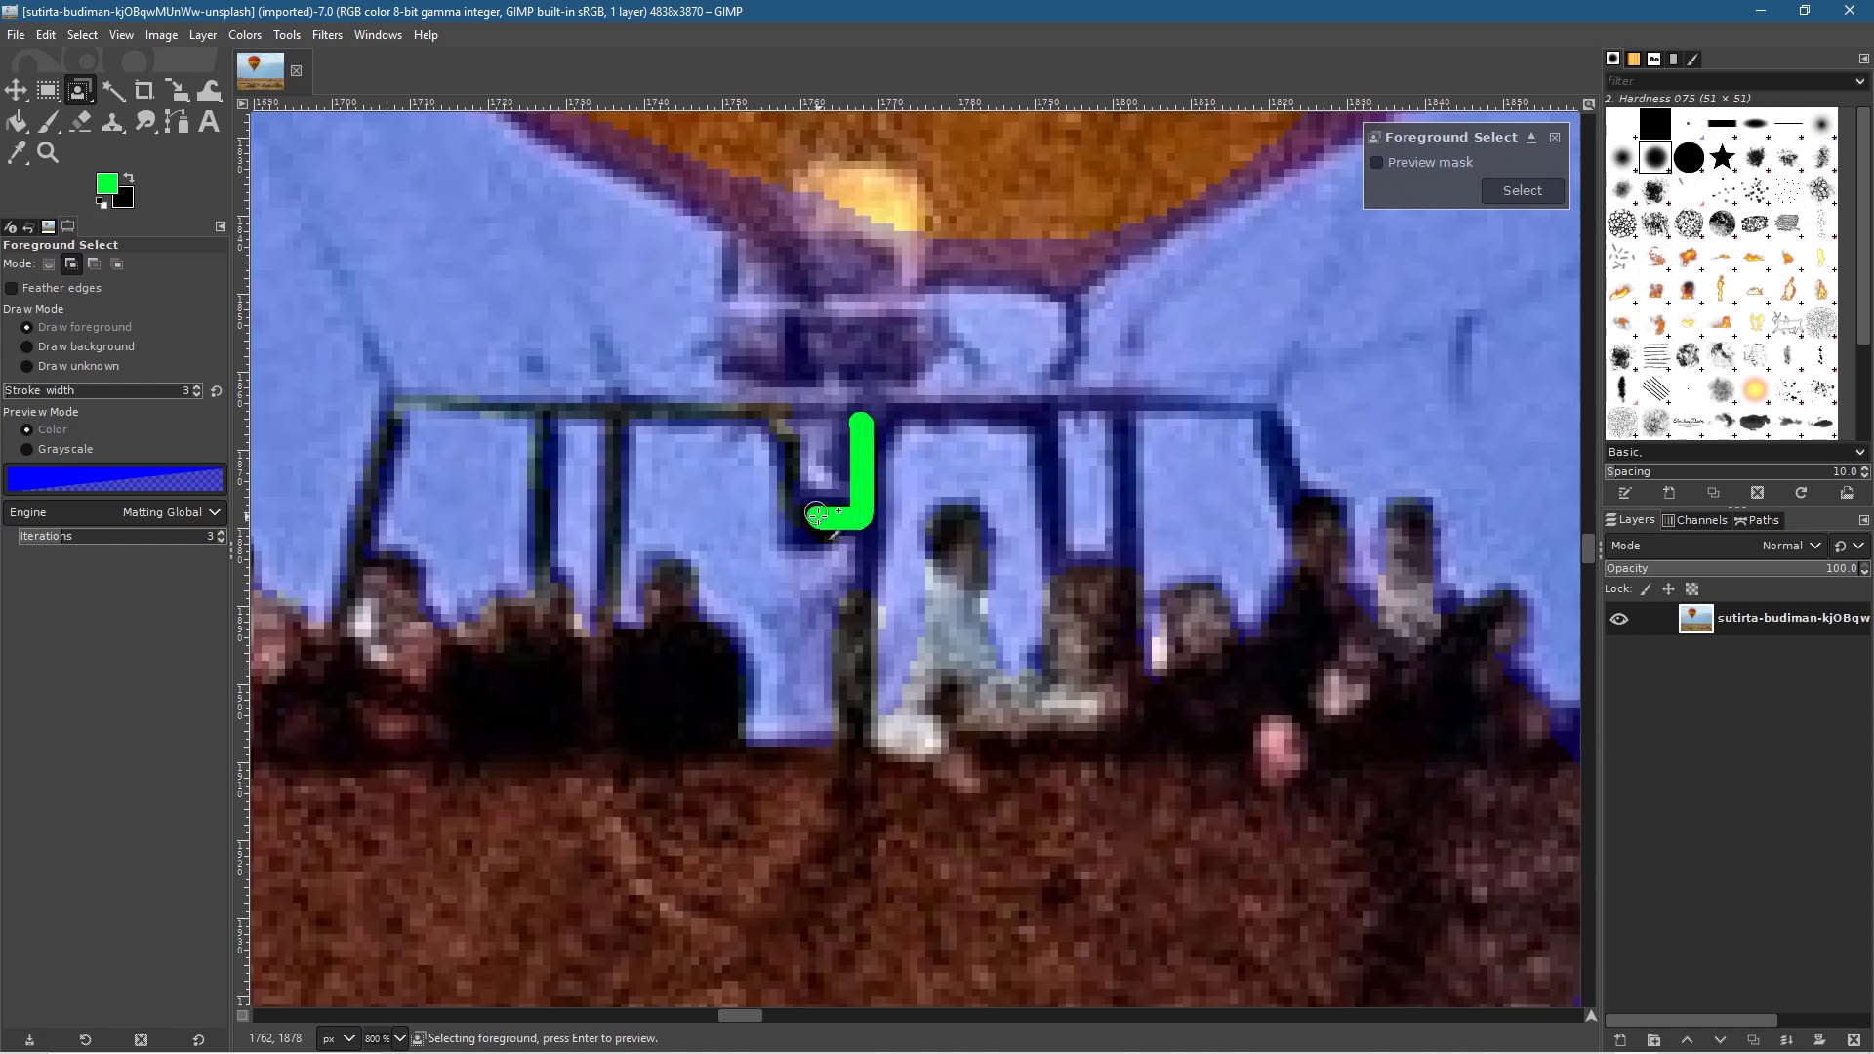
{"action": "key", "text": "ctrl+z"}
{"action": "left_click_drag", "start_coordinate": [885, 415], "coordinate": [747, 418]}
{"action": "key", "text": "ctrl+z"}
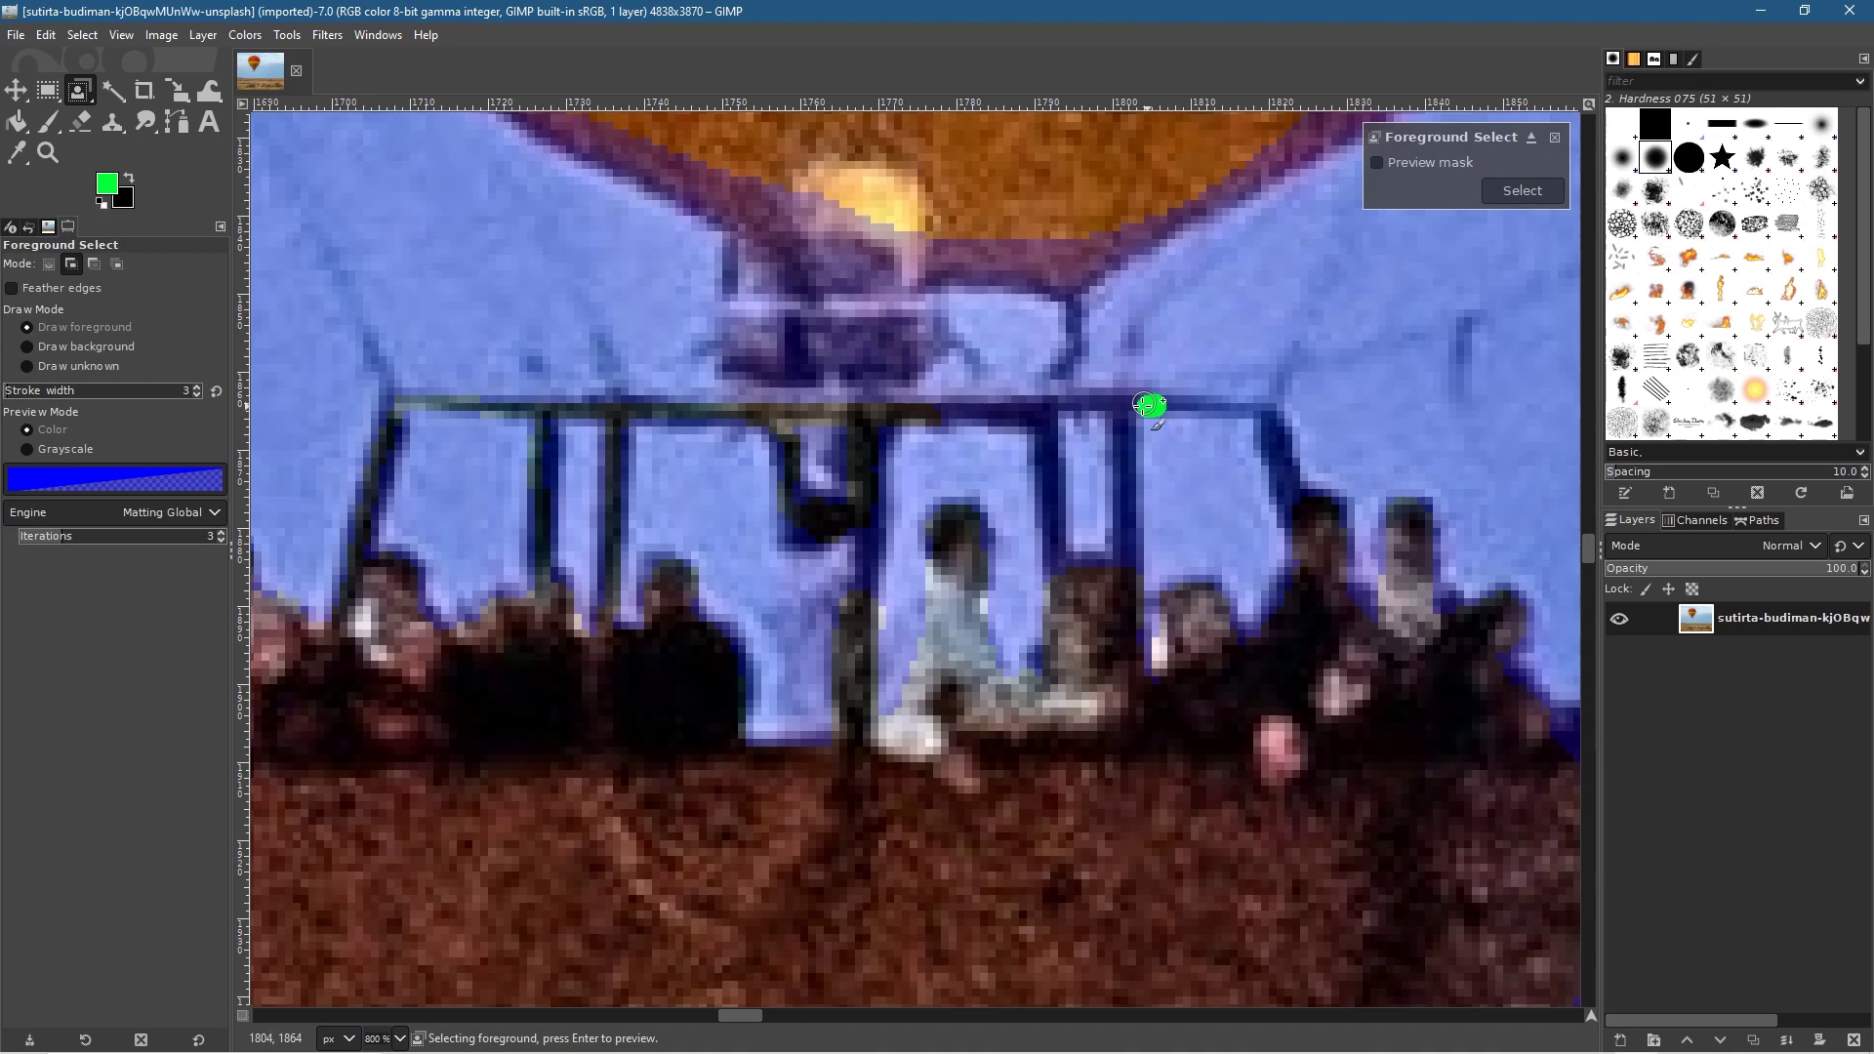
Mark the right half of the frame's crossbar and the right posts, including the slanted end post, as foreground.
{"action": "left_click_drag", "start_coordinate": [1043, 404], "coordinate": [907, 405]}
{"action": "key", "text": "ctrl+z"}
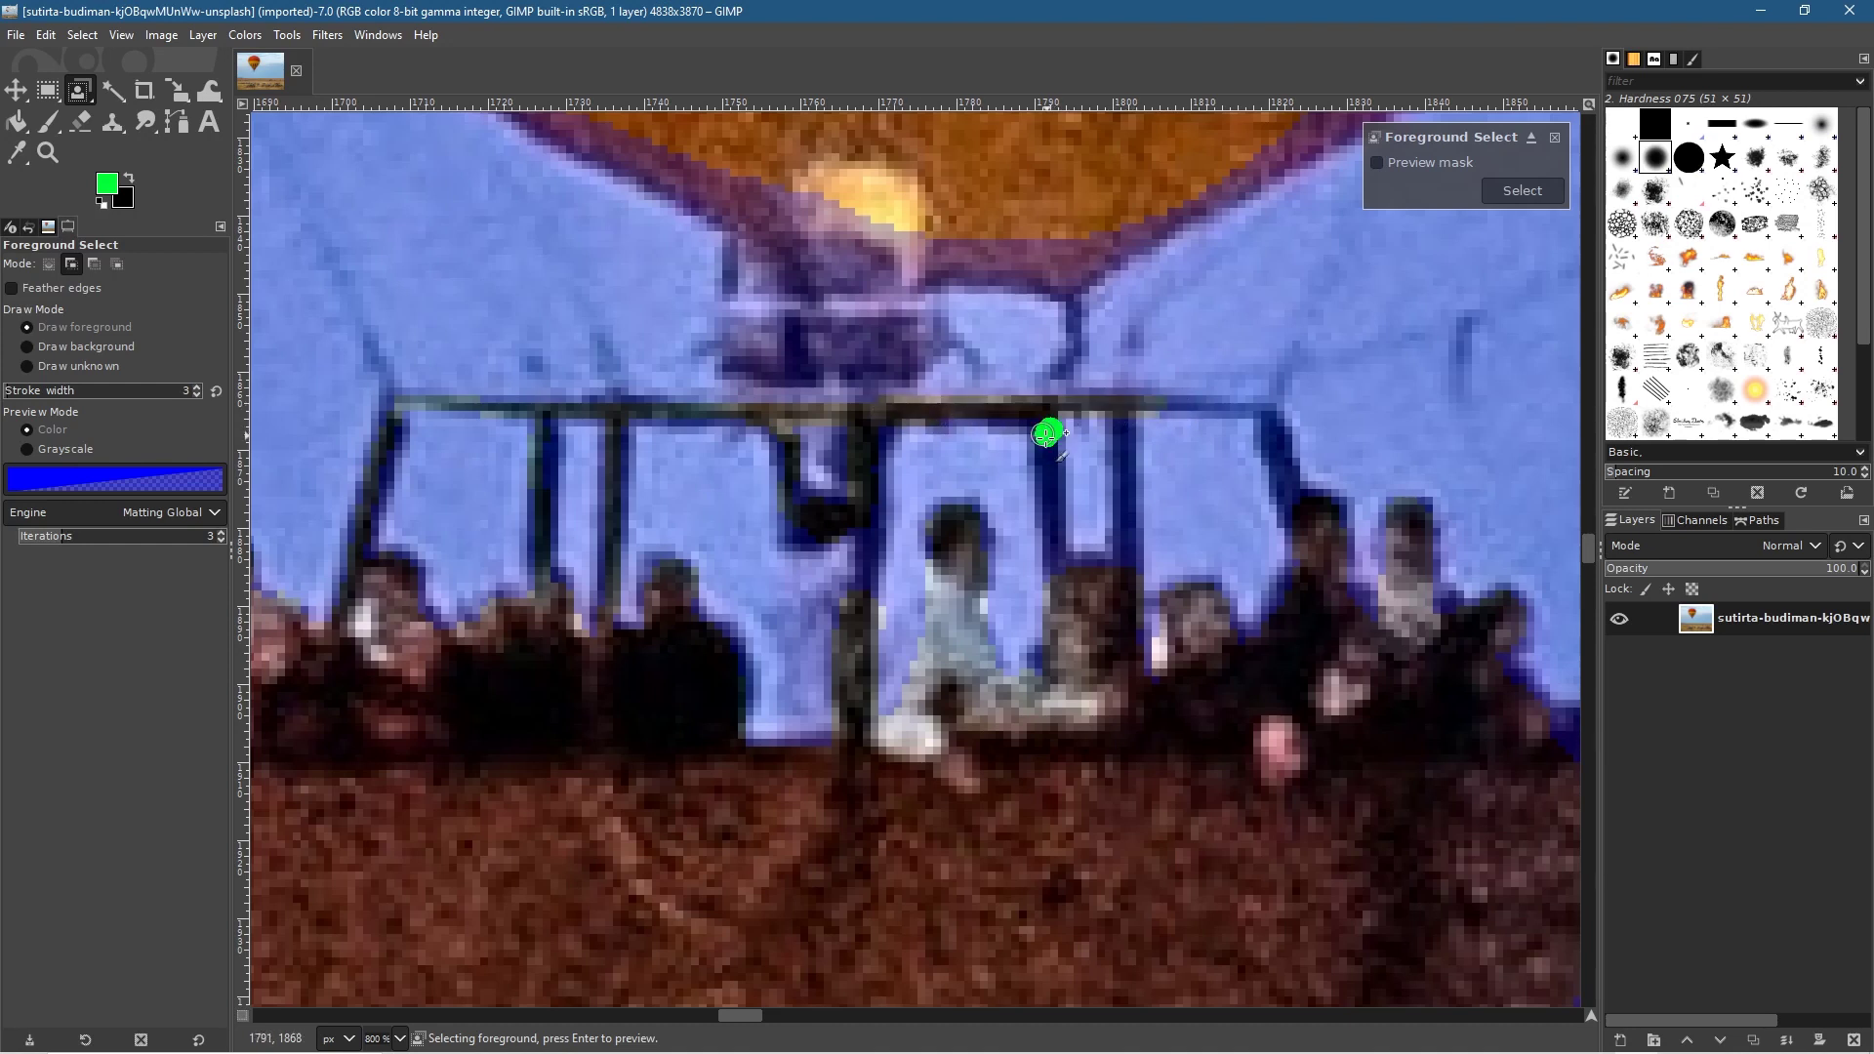
{"action": "key", "text": "ctrl+z"}
{"action": "key", "text": "ctrl+z"}
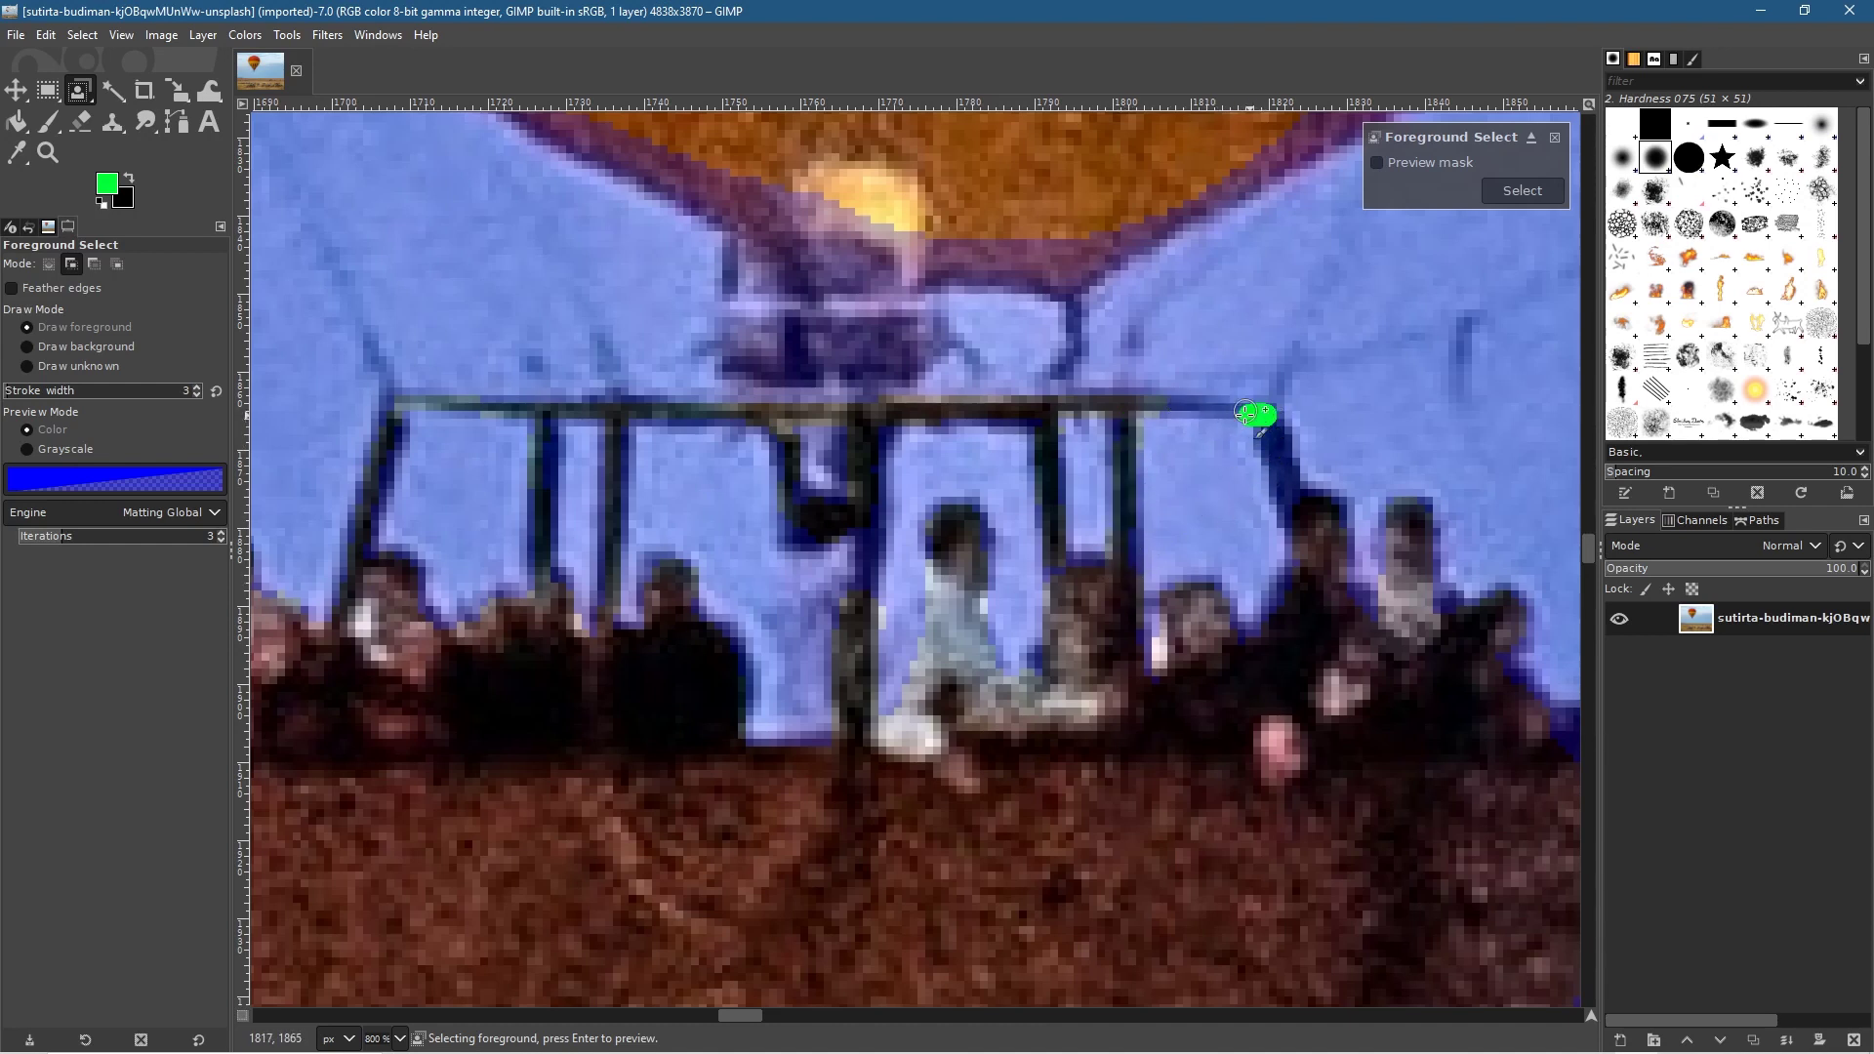
{"action": "key", "text": "ctrl+z"}
{"action": "key", "text": "ctrl+z"}
{"action": "key", "text": "ctrl+z"}
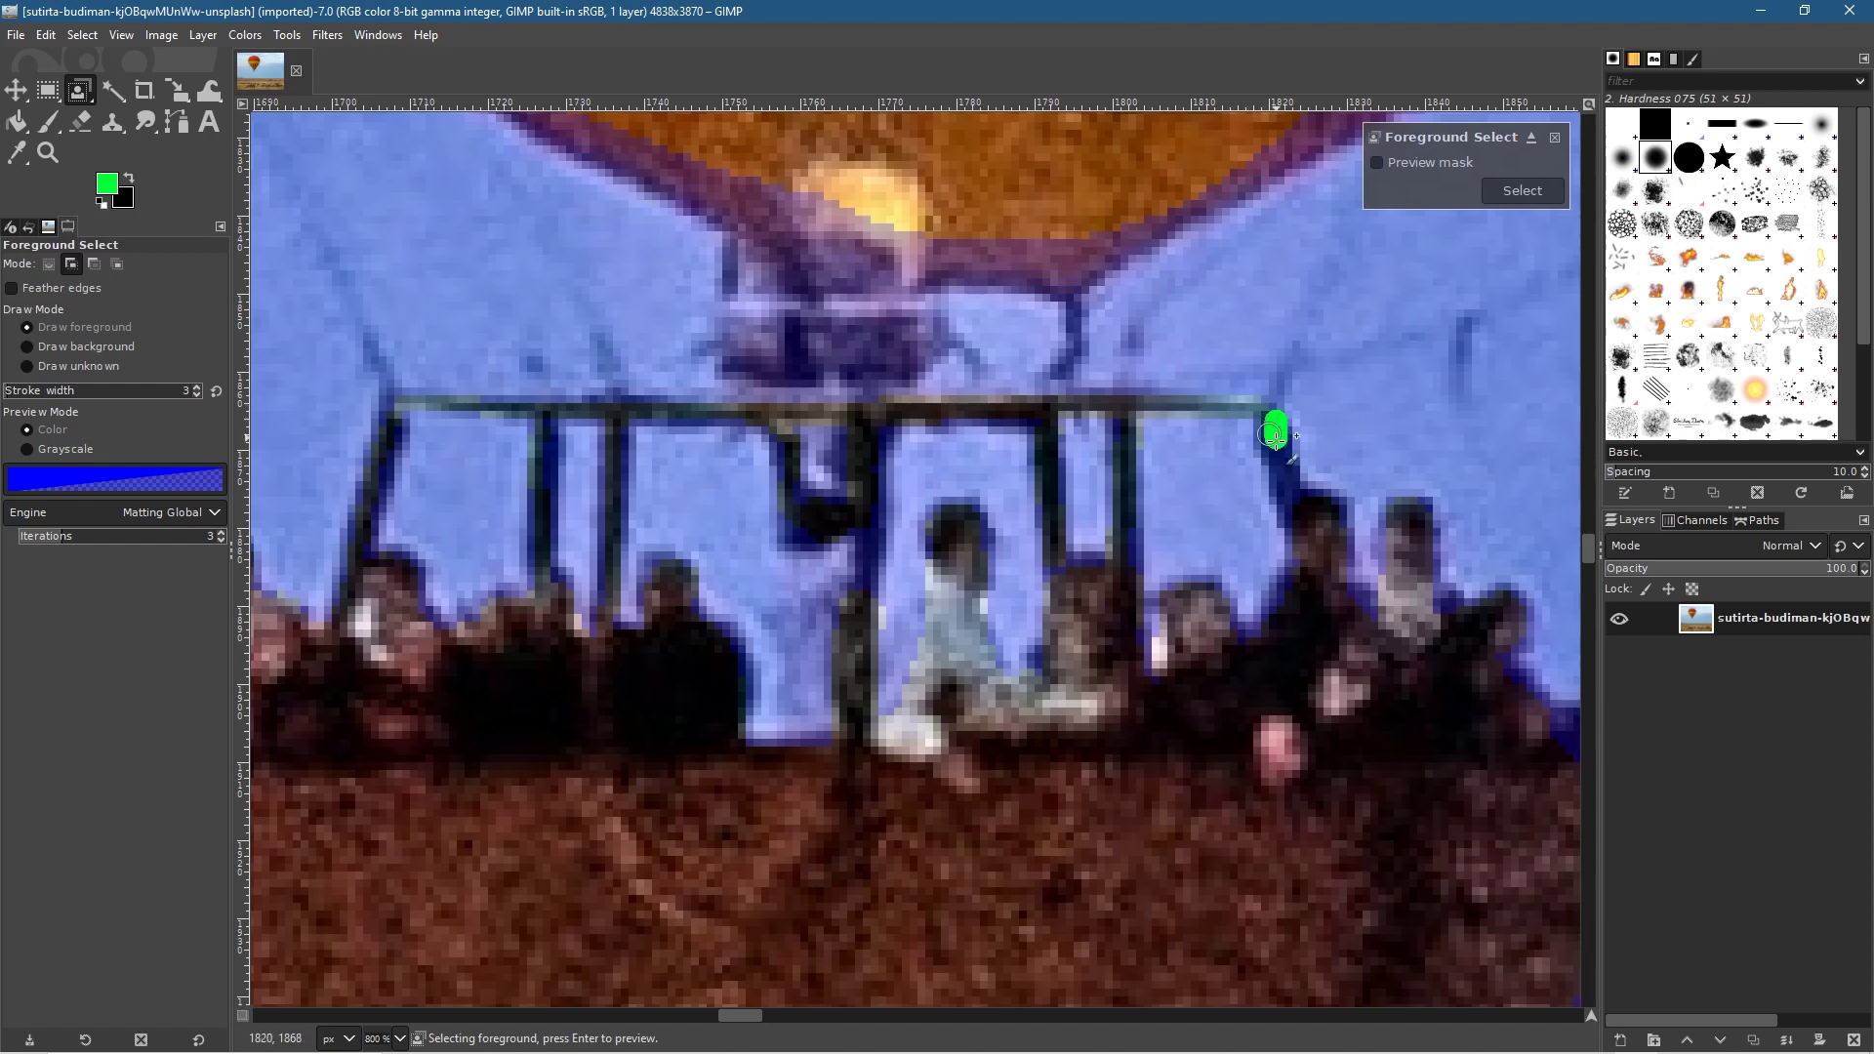
{"action": "key", "text": "ctrl+z"}
Mark the outline of the burner above the crossbar as foreground, and fill in its inside with the stroke width set to 10.
{"action": "left_click_drag", "start_coordinate": [814, 402], "coordinate": [942, 559]}
{"action": "key", "text": "ctrl+z"}
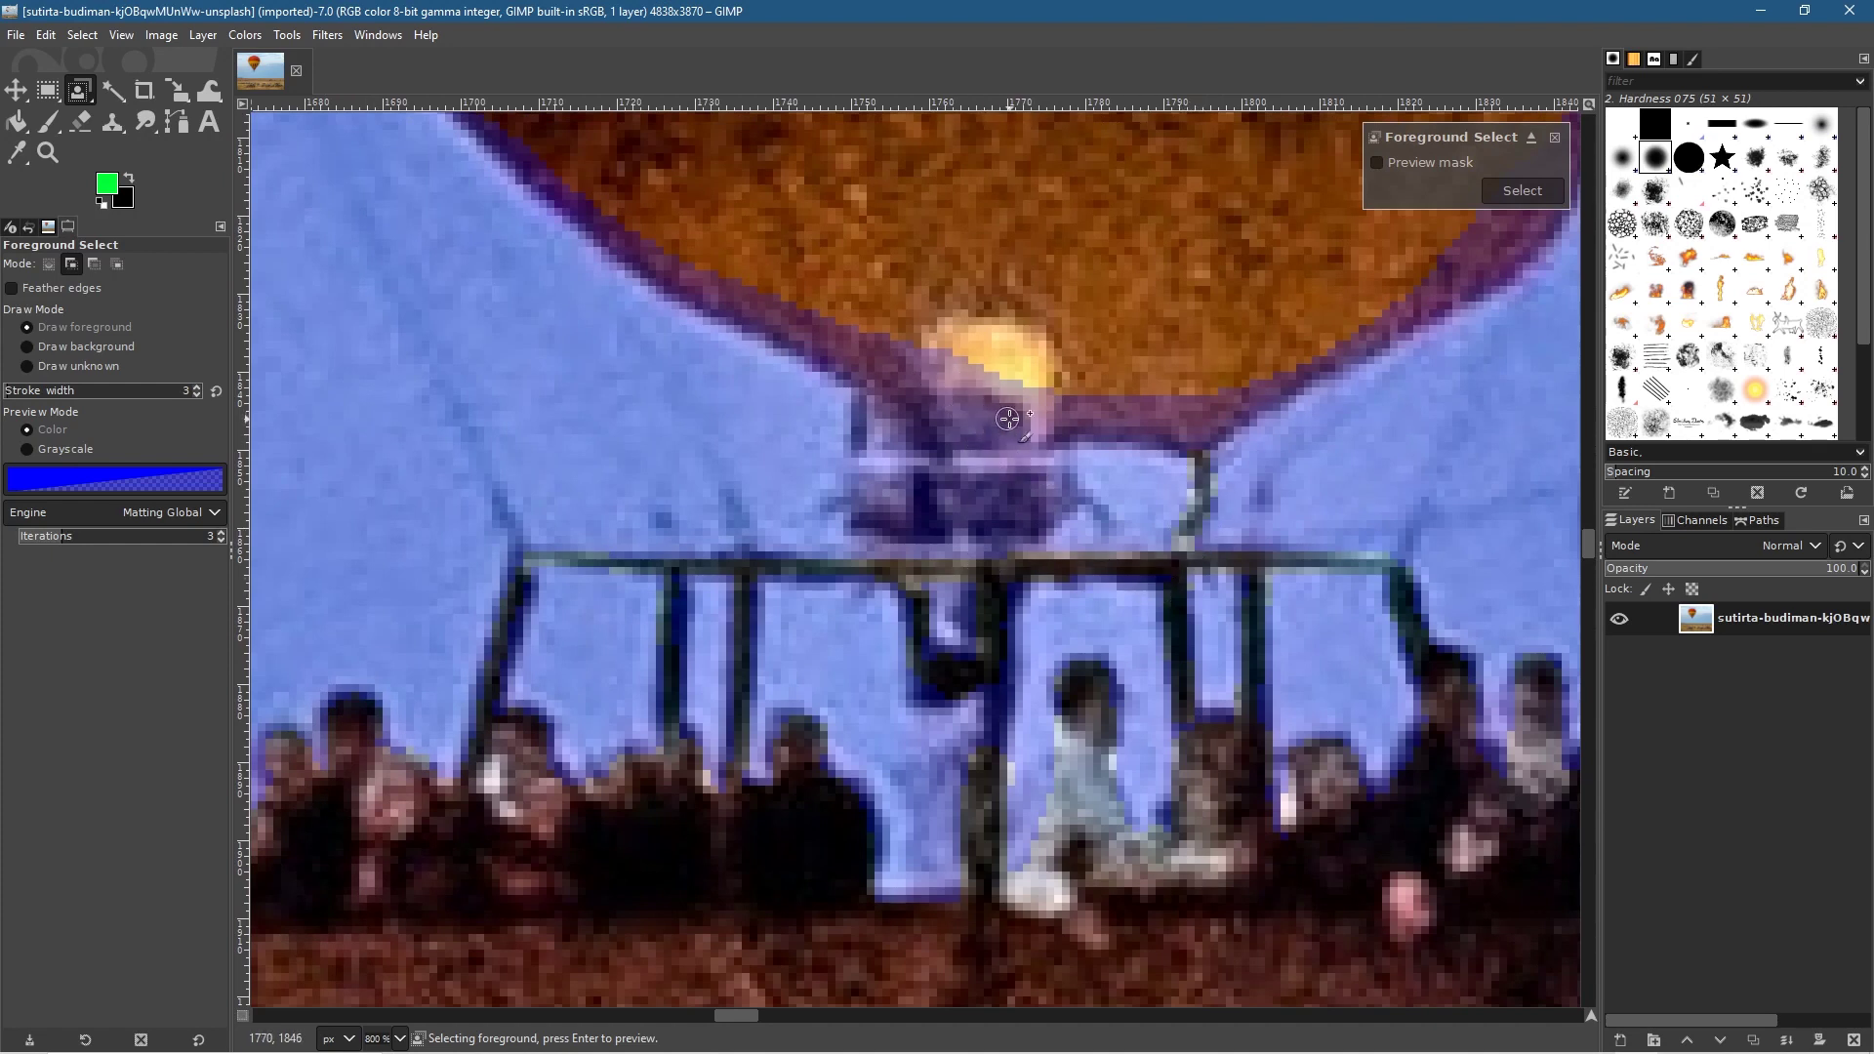
{"action": "left_click_drag", "start_coordinate": [1005, 419], "coordinate": [890, 398]}
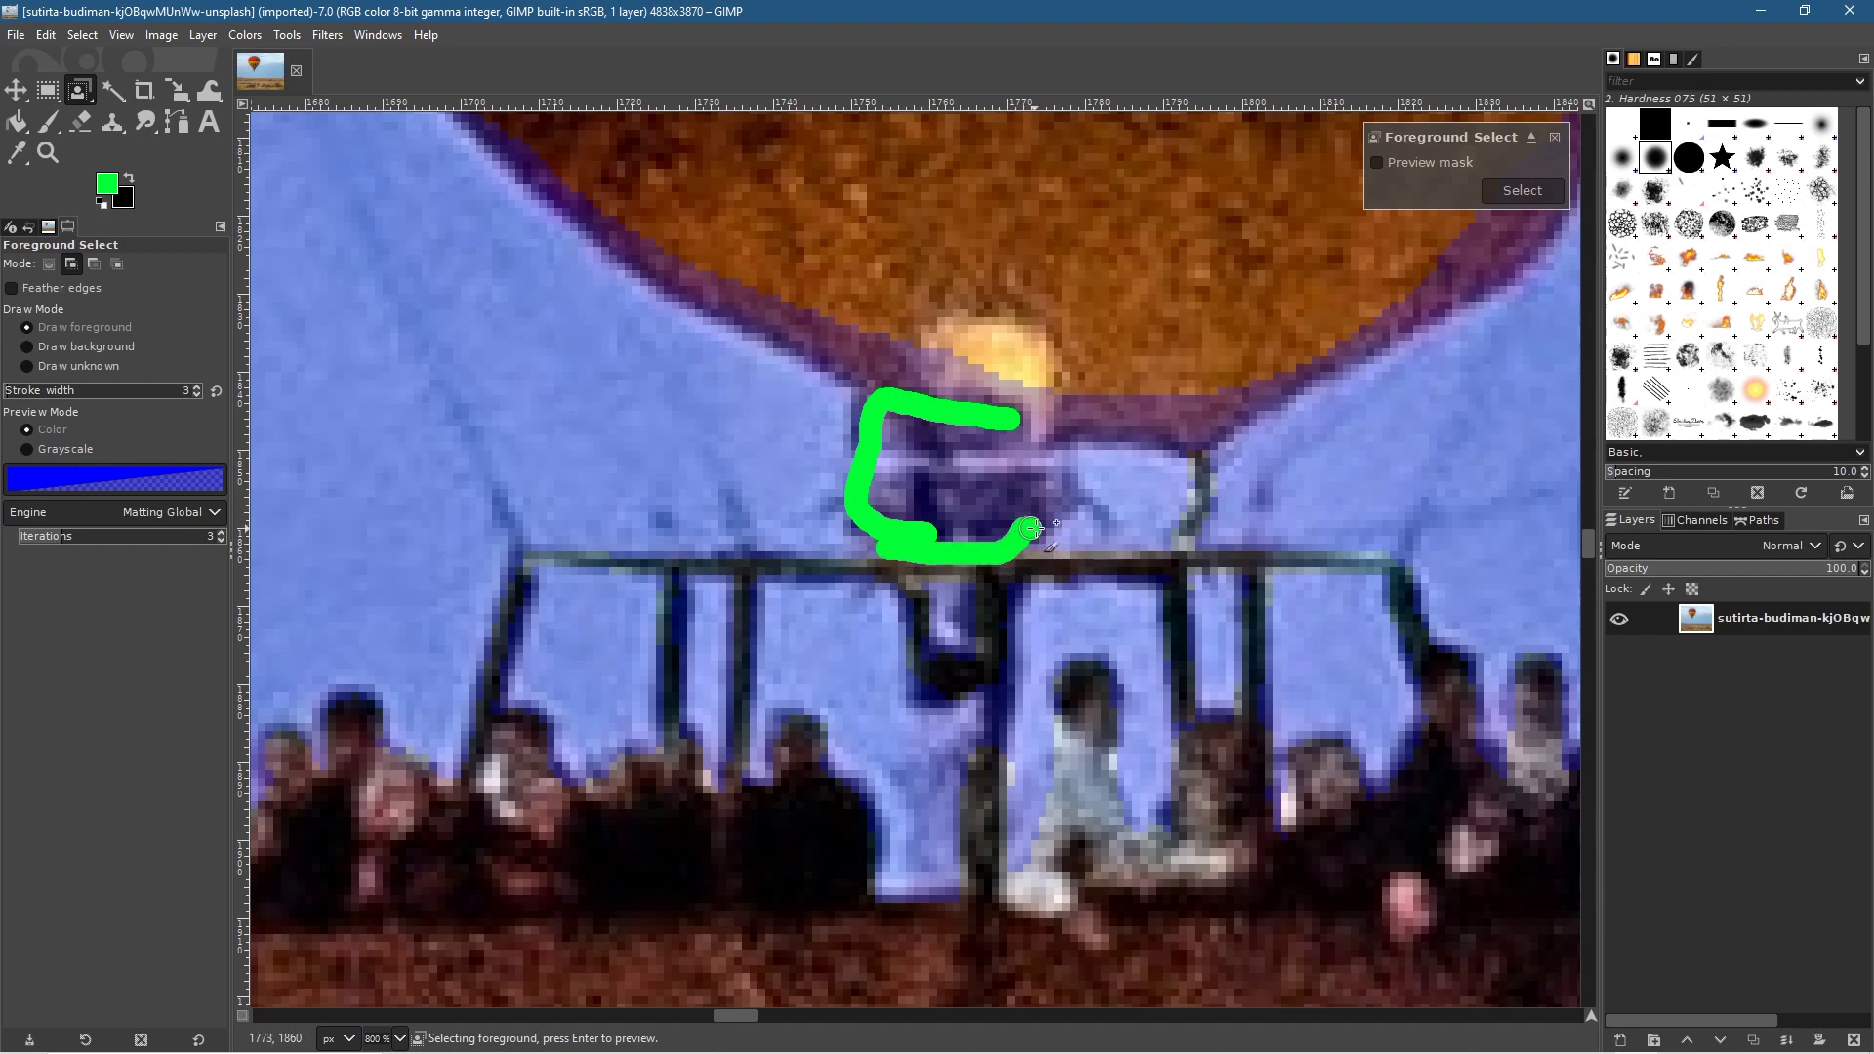
{"action": "left_click_drag", "start_coordinate": [1006, 423], "coordinate": [996, 431]}
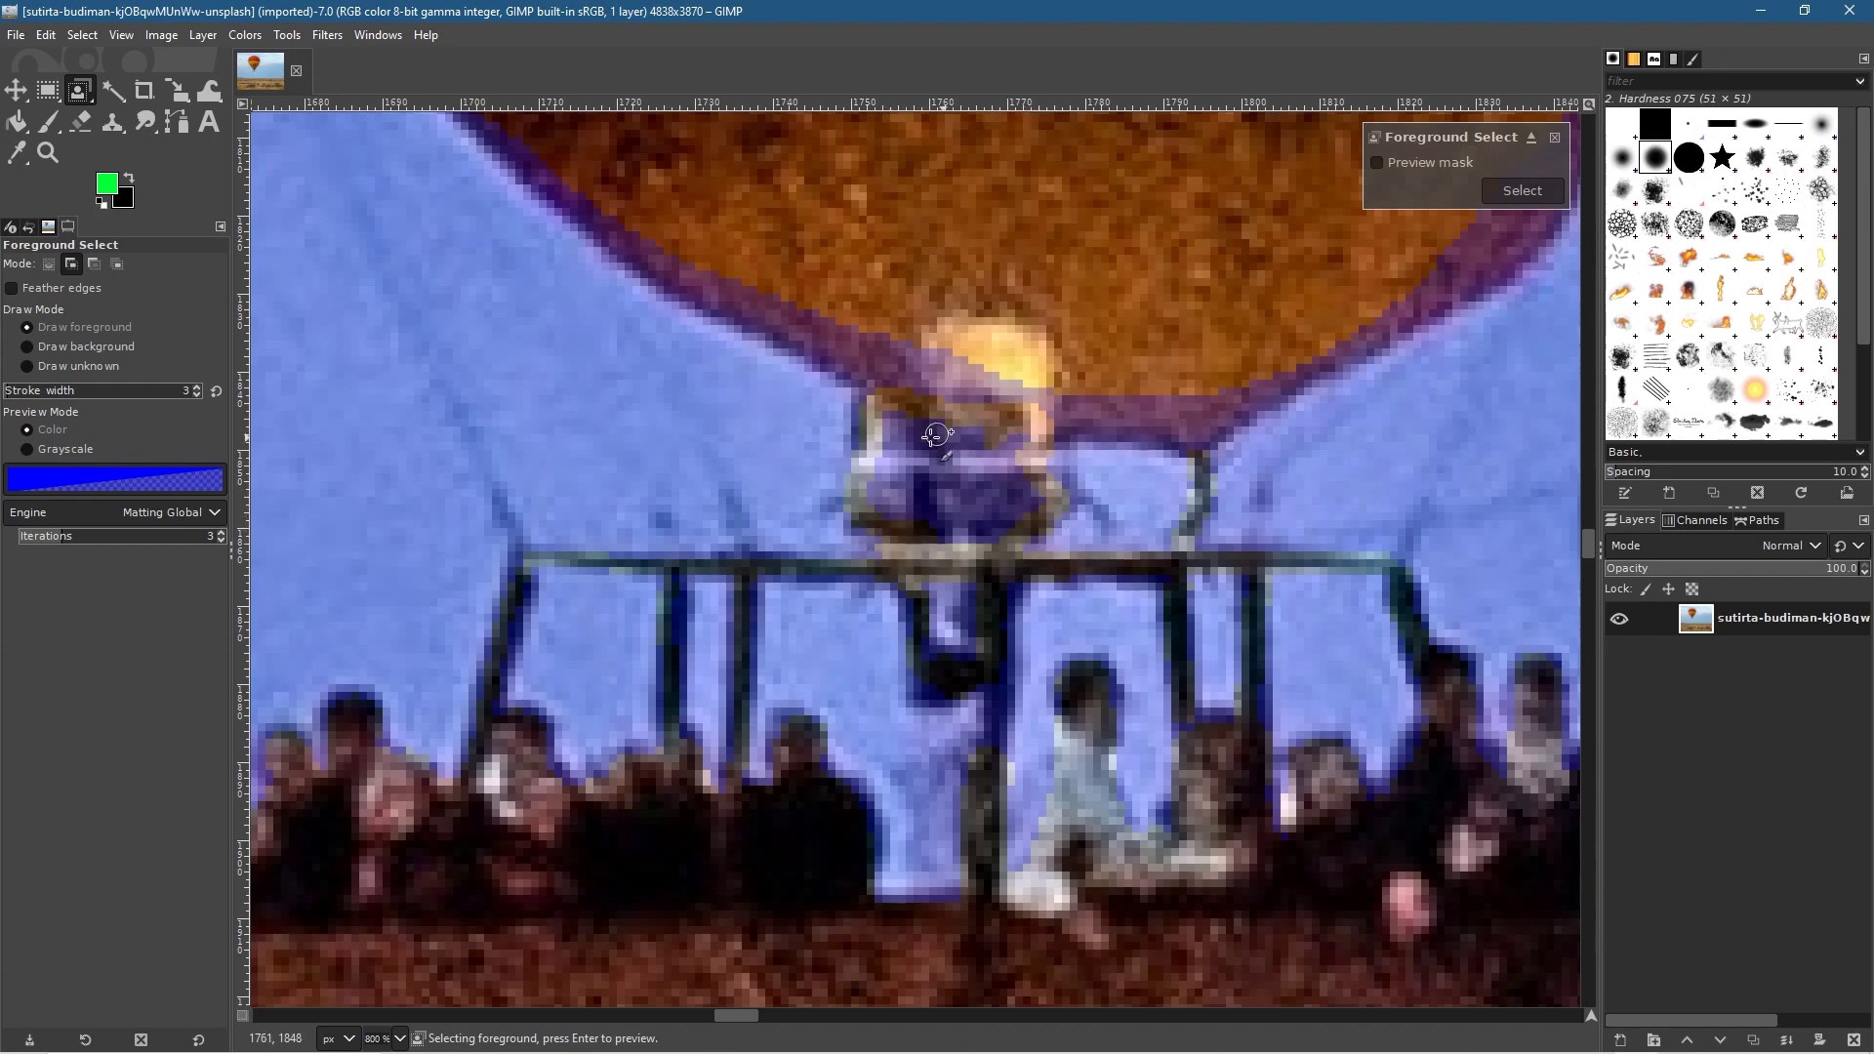
{"action": "left_click", "coordinate": [41, 388]}
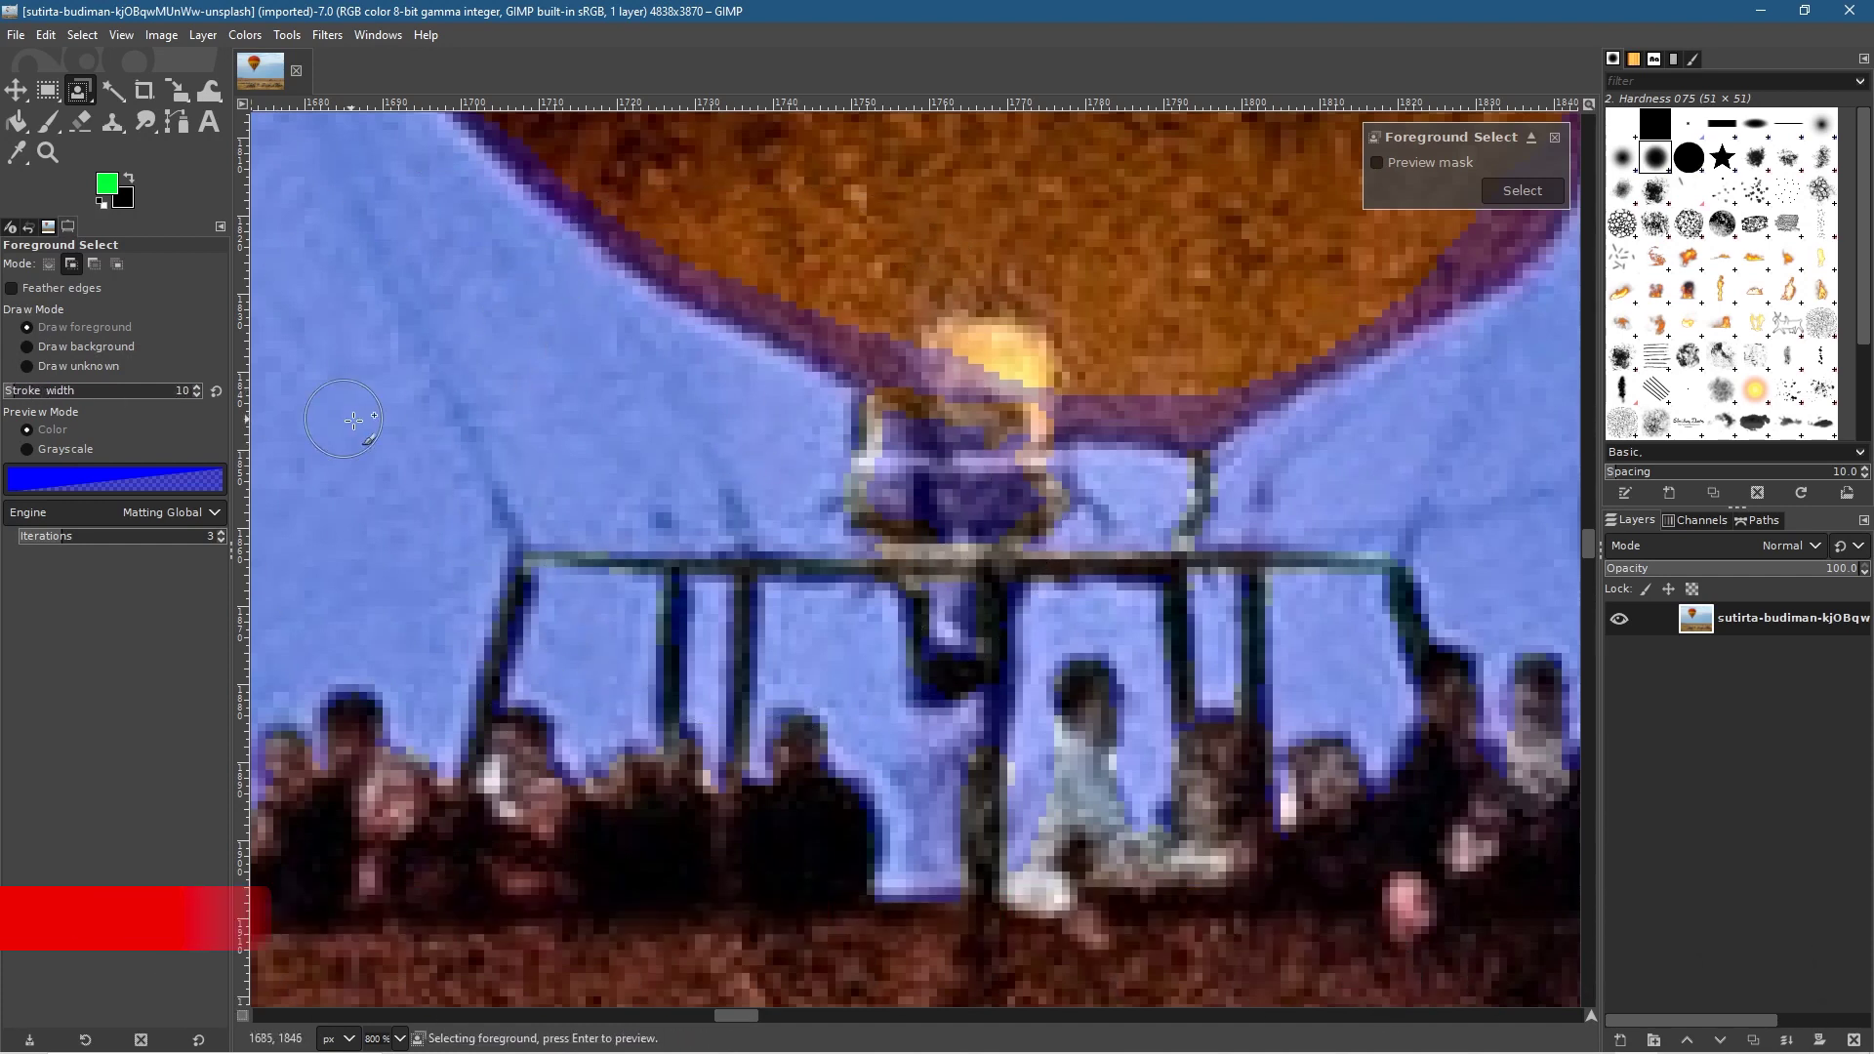
{"action": "mouse_move", "coordinate": [926, 452]}
{"action": "left_mouse_down"}
{"action": "mouse_move", "coordinate": [917, 439]}
{"action": "mouse_move", "coordinate": [912, 497]}
{"action": "mouse_move", "coordinate": [990, 498]}
{"action": "mouse_move", "coordinate": [982, 440]}
{"action": "left_mouse_up"}
{"action": "key", "text": "ctrl+z"}
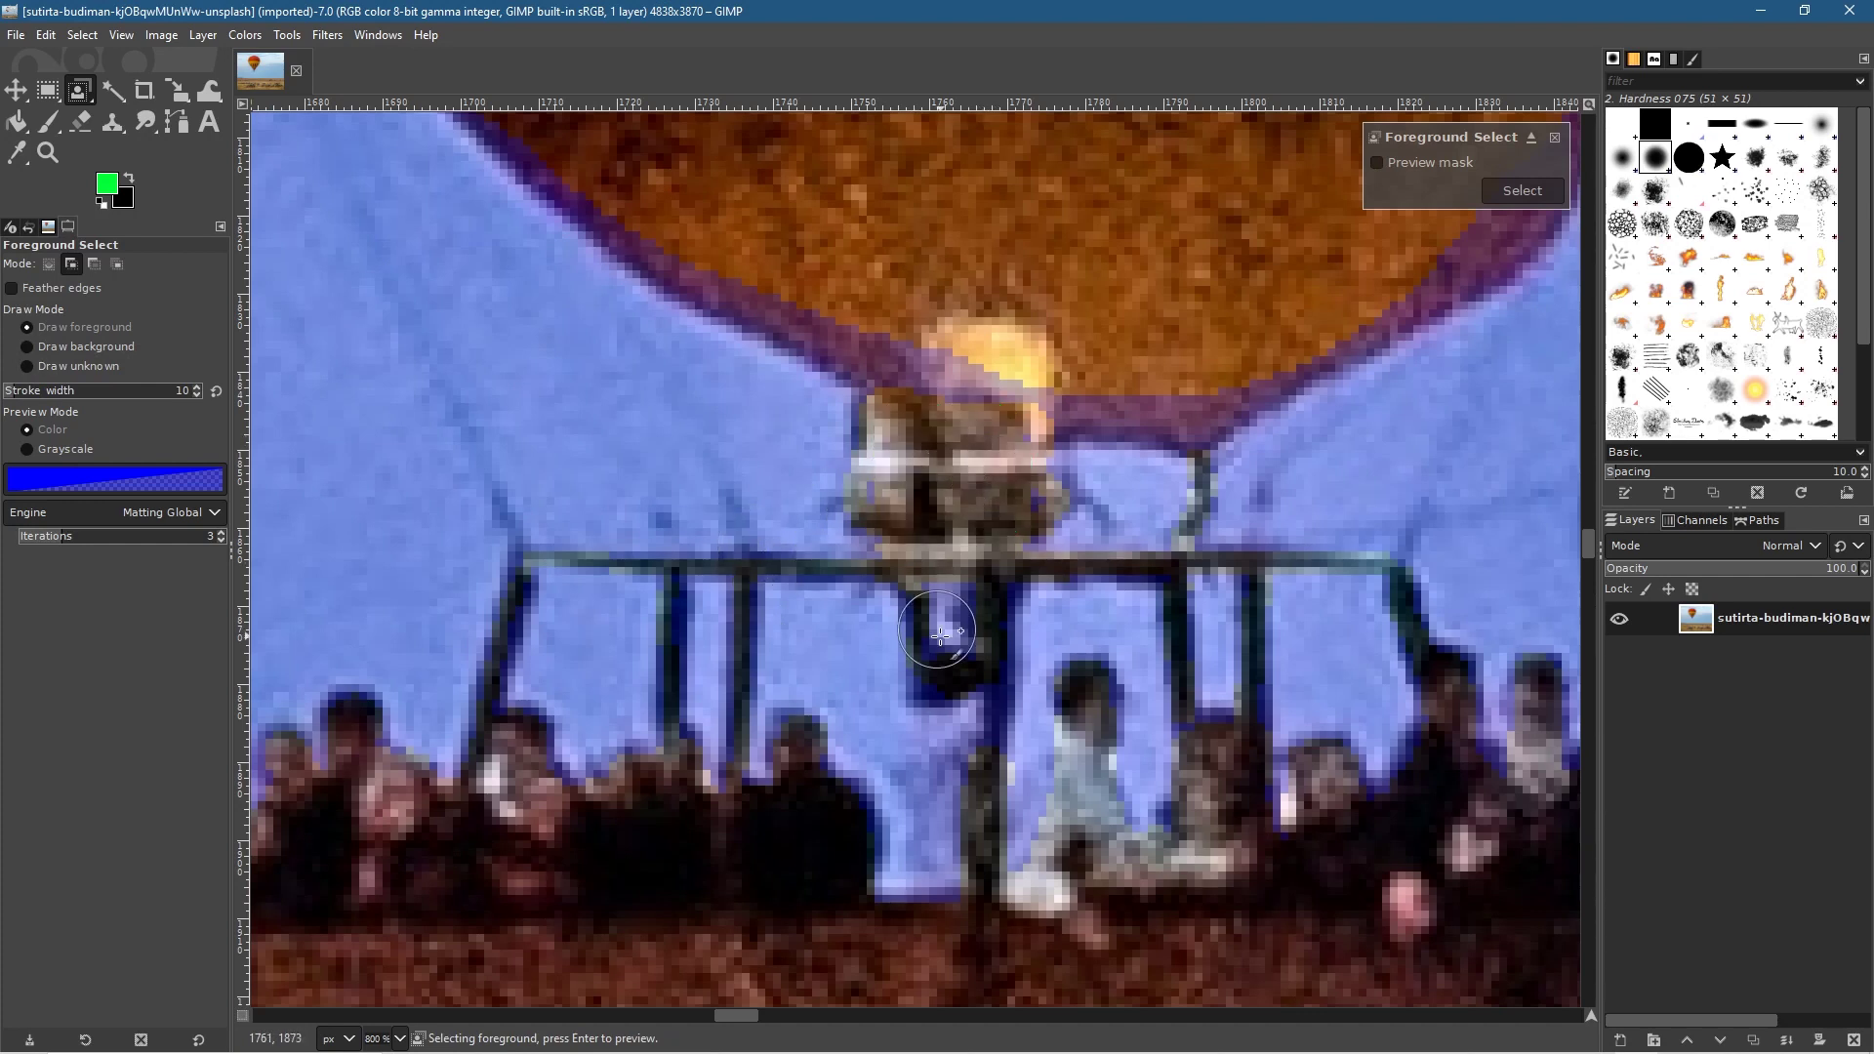
Mark the unmarked strip along the curved bottom edge of the balloon envelope, on both sides of the burner flame, as foreground.
{"action": "scroll", "coordinate": [1008, 701], "scroll_direction": "down", "scroll_amount": 2}
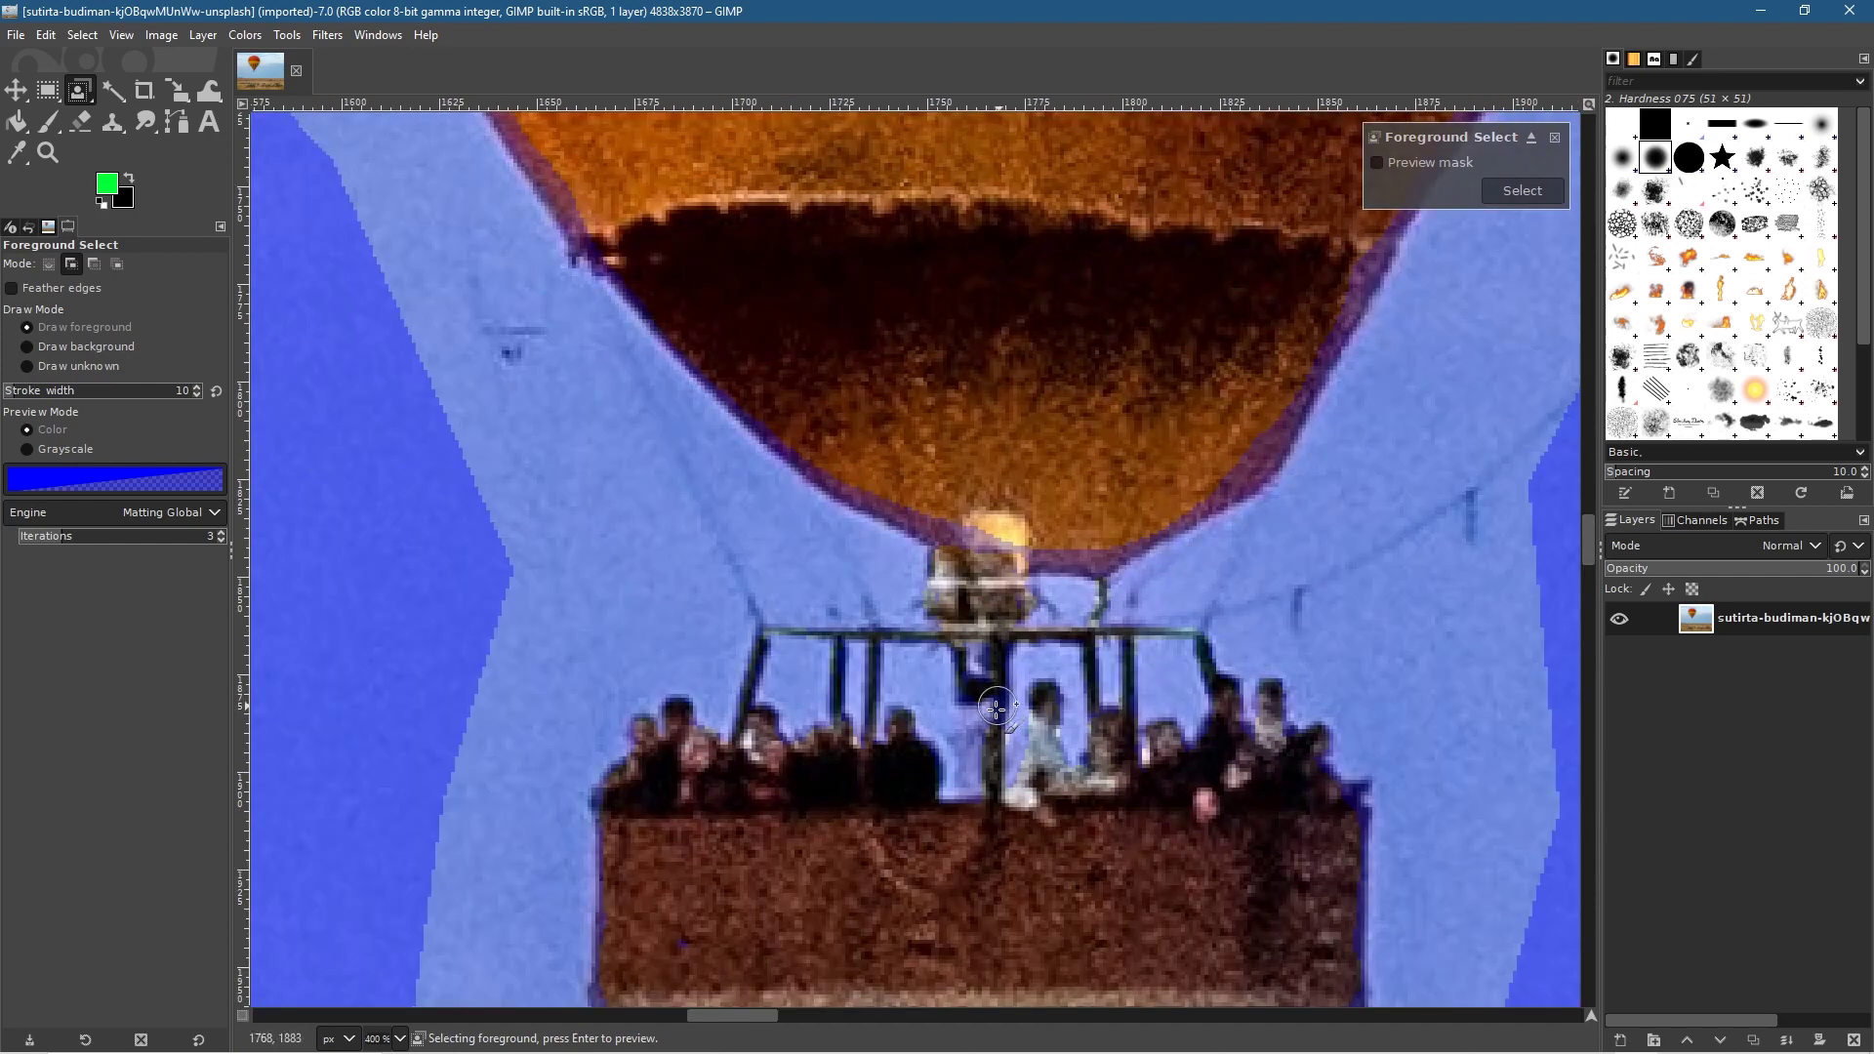
{"action": "scroll", "coordinate": [1021, 839], "scroll_direction": "down", "scroll_amount": 1}
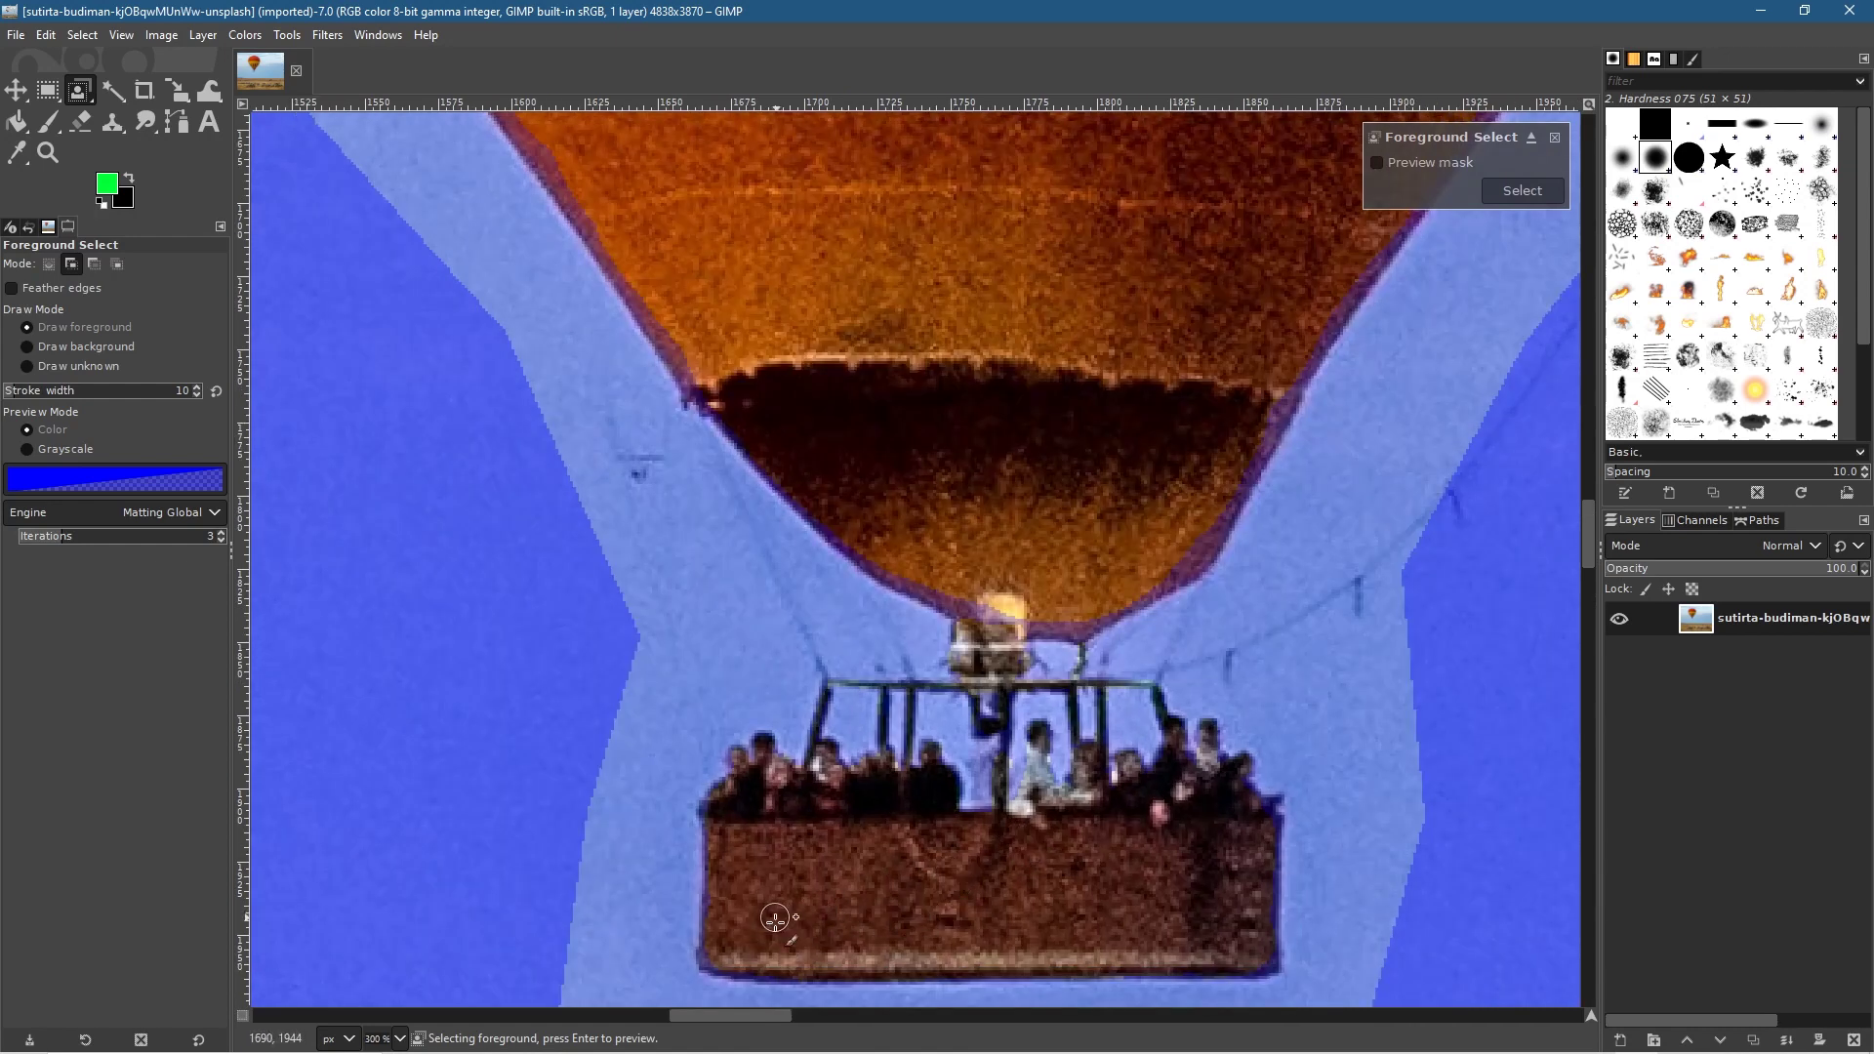
{"action": "scroll", "coordinate": [1012, 786], "scroll_direction": "down", "scroll_amount": 1}
{"action": "scroll", "coordinate": [1092, 649], "scroll_direction": "up", "scroll_amount": 3}
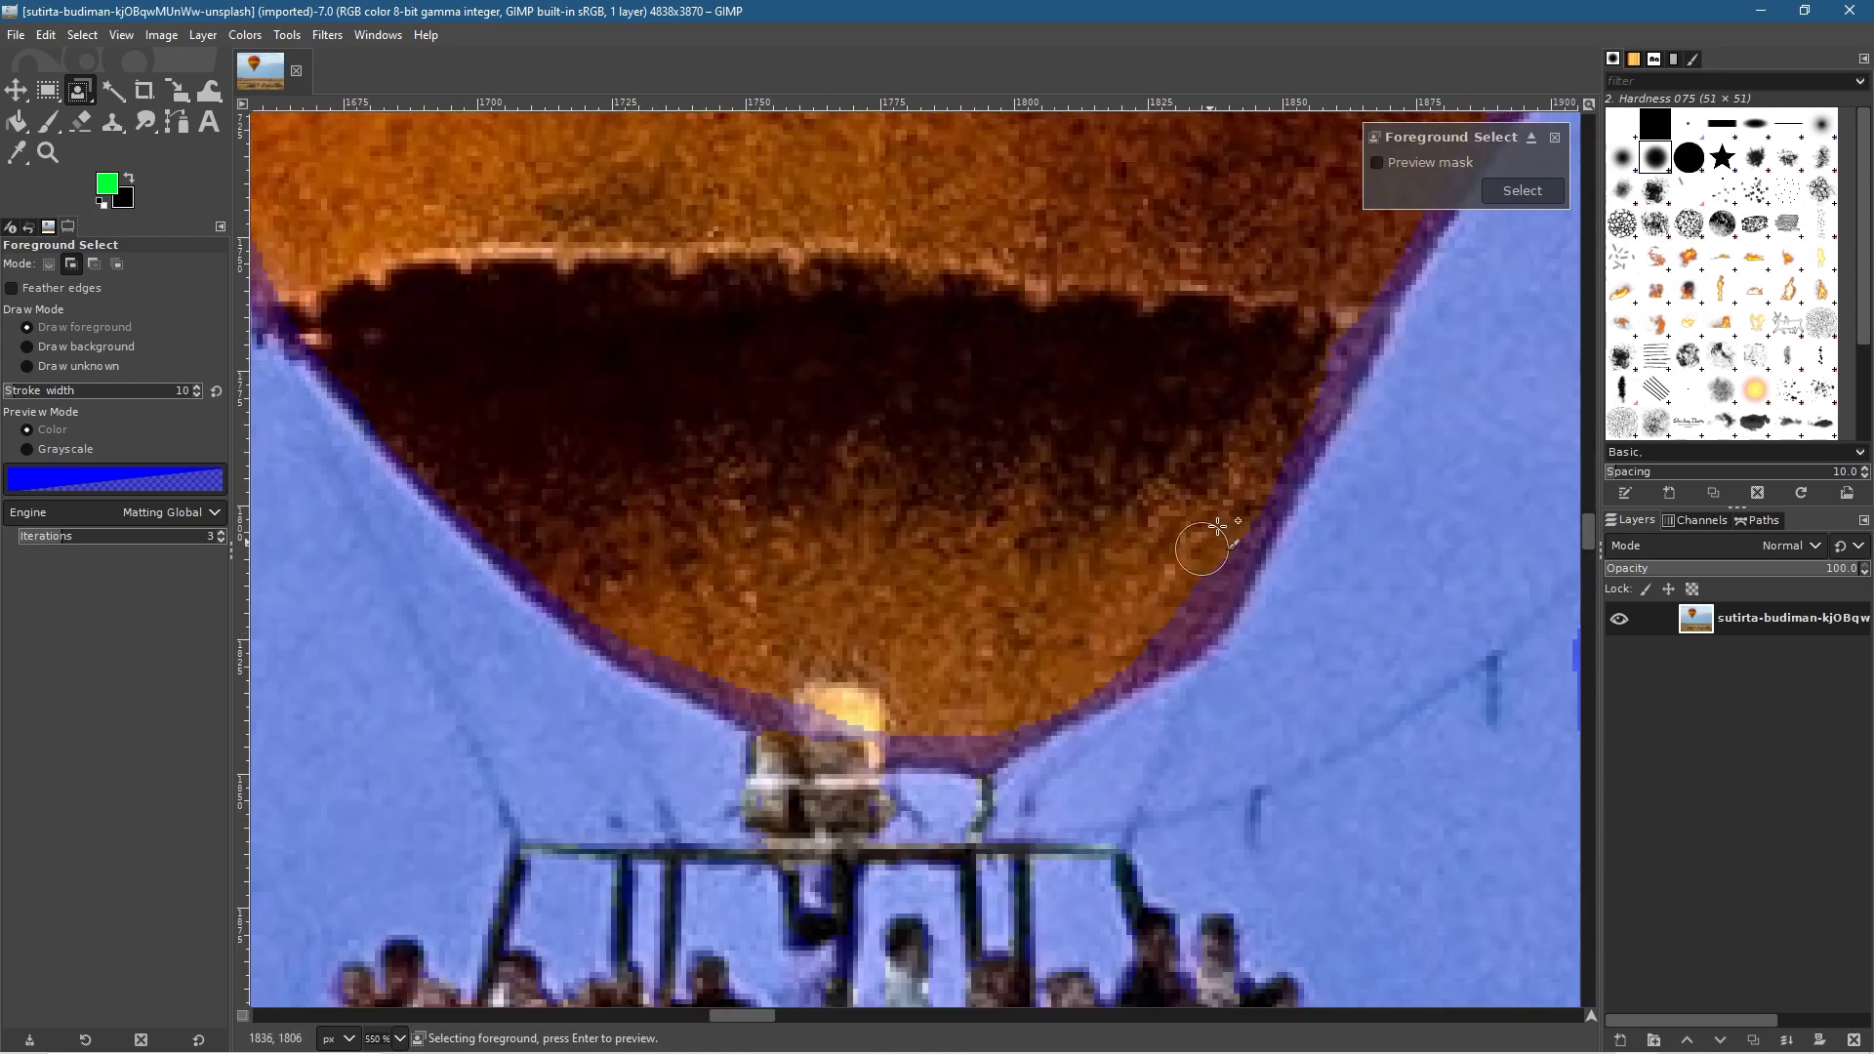
{"action": "mouse_move", "coordinate": [1228, 529]}
{"action": "left_mouse_down"}
{"action": "mouse_move", "coordinate": [1207, 578]}
{"action": "mouse_move", "coordinate": [1102, 666]}
{"action": "mouse_move", "coordinate": [971, 730]}
{"action": "mouse_move", "coordinate": [913, 740]}
{"action": "mouse_move", "coordinate": [757, 706]}
{"action": "left_mouse_up"}
{"action": "key", "text": "ctrl+z"}
{"action": "mouse_move", "coordinate": [1241, 517]}
{"action": "left_mouse_down"}
{"action": "mouse_move", "coordinate": [1180, 619]}
{"action": "mouse_move", "coordinate": [974, 736]}
{"action": "mouse_move", "coordinate": [867, 737]}
{"action": "mouse_move", "coordinate": [765, 700]}
{"action": "mouse_move", "coordinate": [551, 546]}
{"action": "left_mouse_up"}
{"action": "key", "text": "ctrl+z"}
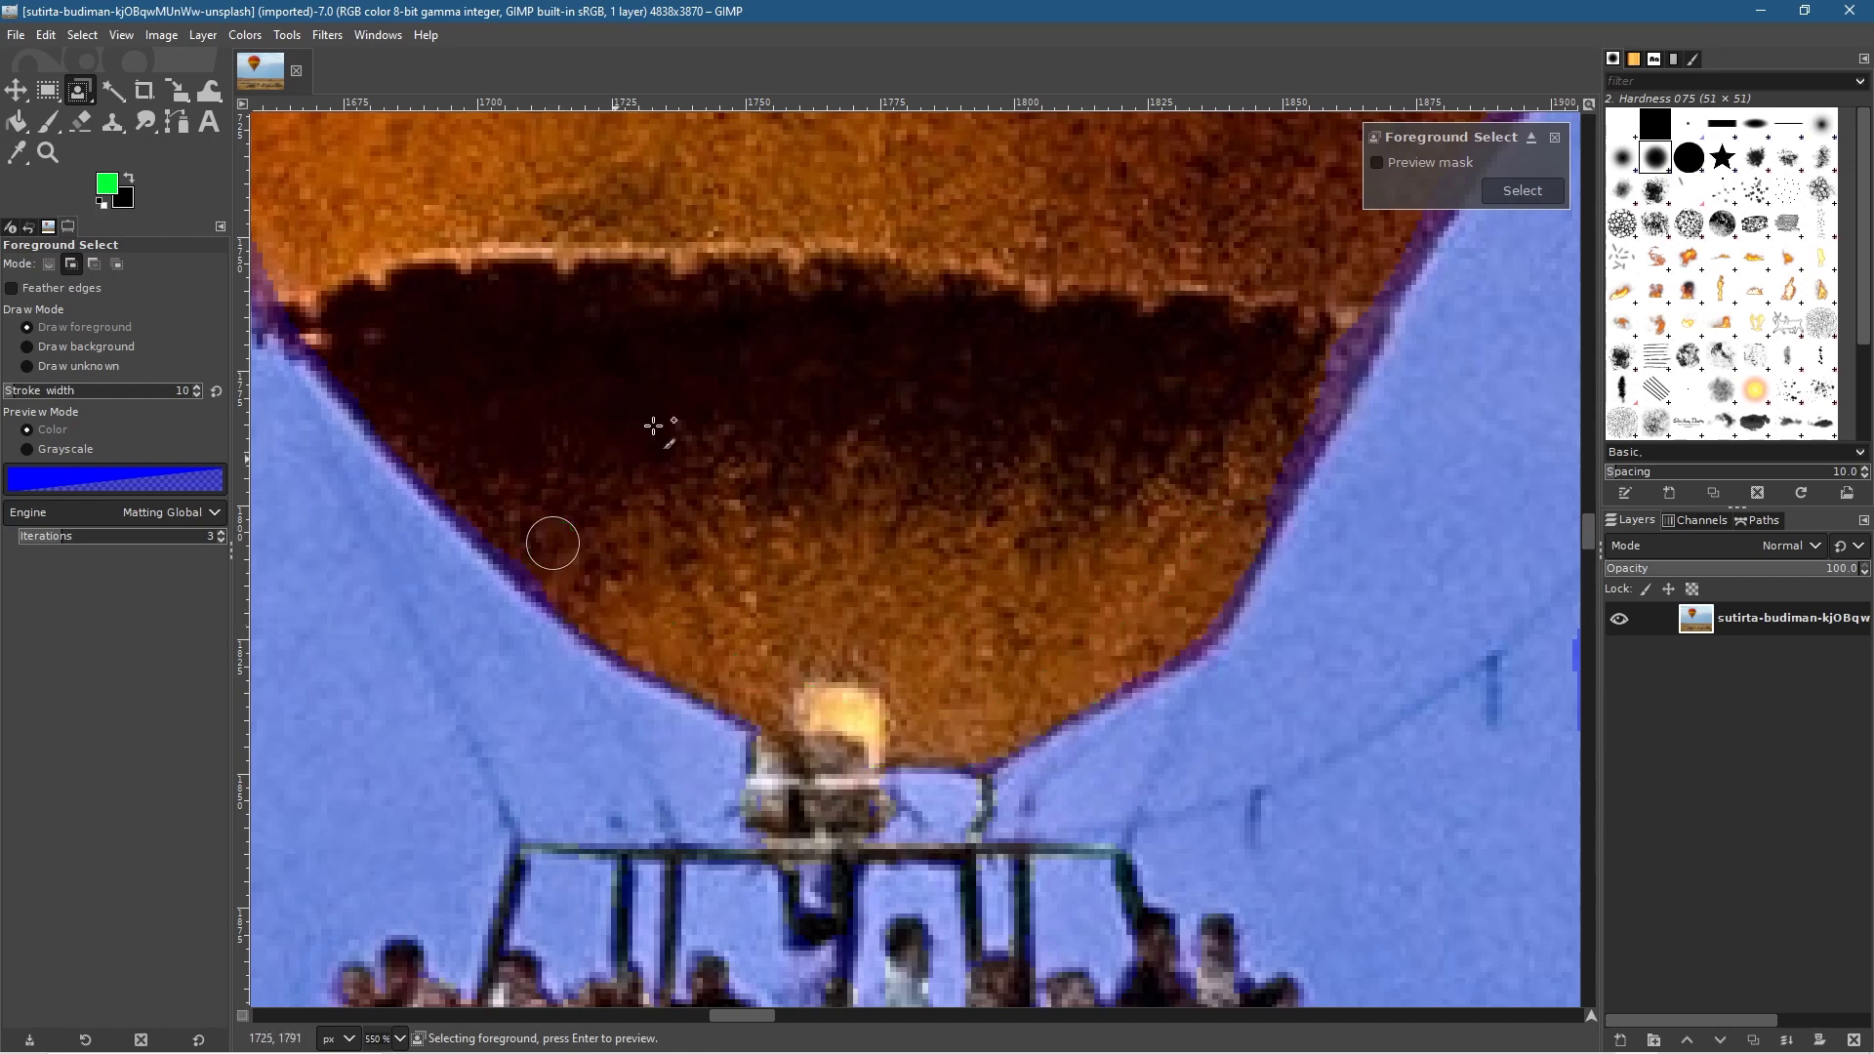
Mark the remaining strips along the lower left edge of the balloon envelope as foreground.
{"action": "scroll", "coordinate": [664, 362], "scroll_direction": "up", "scroll_amount": 5}
{"action": "scroll", "coordinate": [664, 362], "scroll_direction": "left", "scroll_amount": 5}
{"action": "left_click_drag", "start_coordinate": [587, 577], "coordinate": [464, 363]}
{"action": "key", "text": "ctrl+z"}
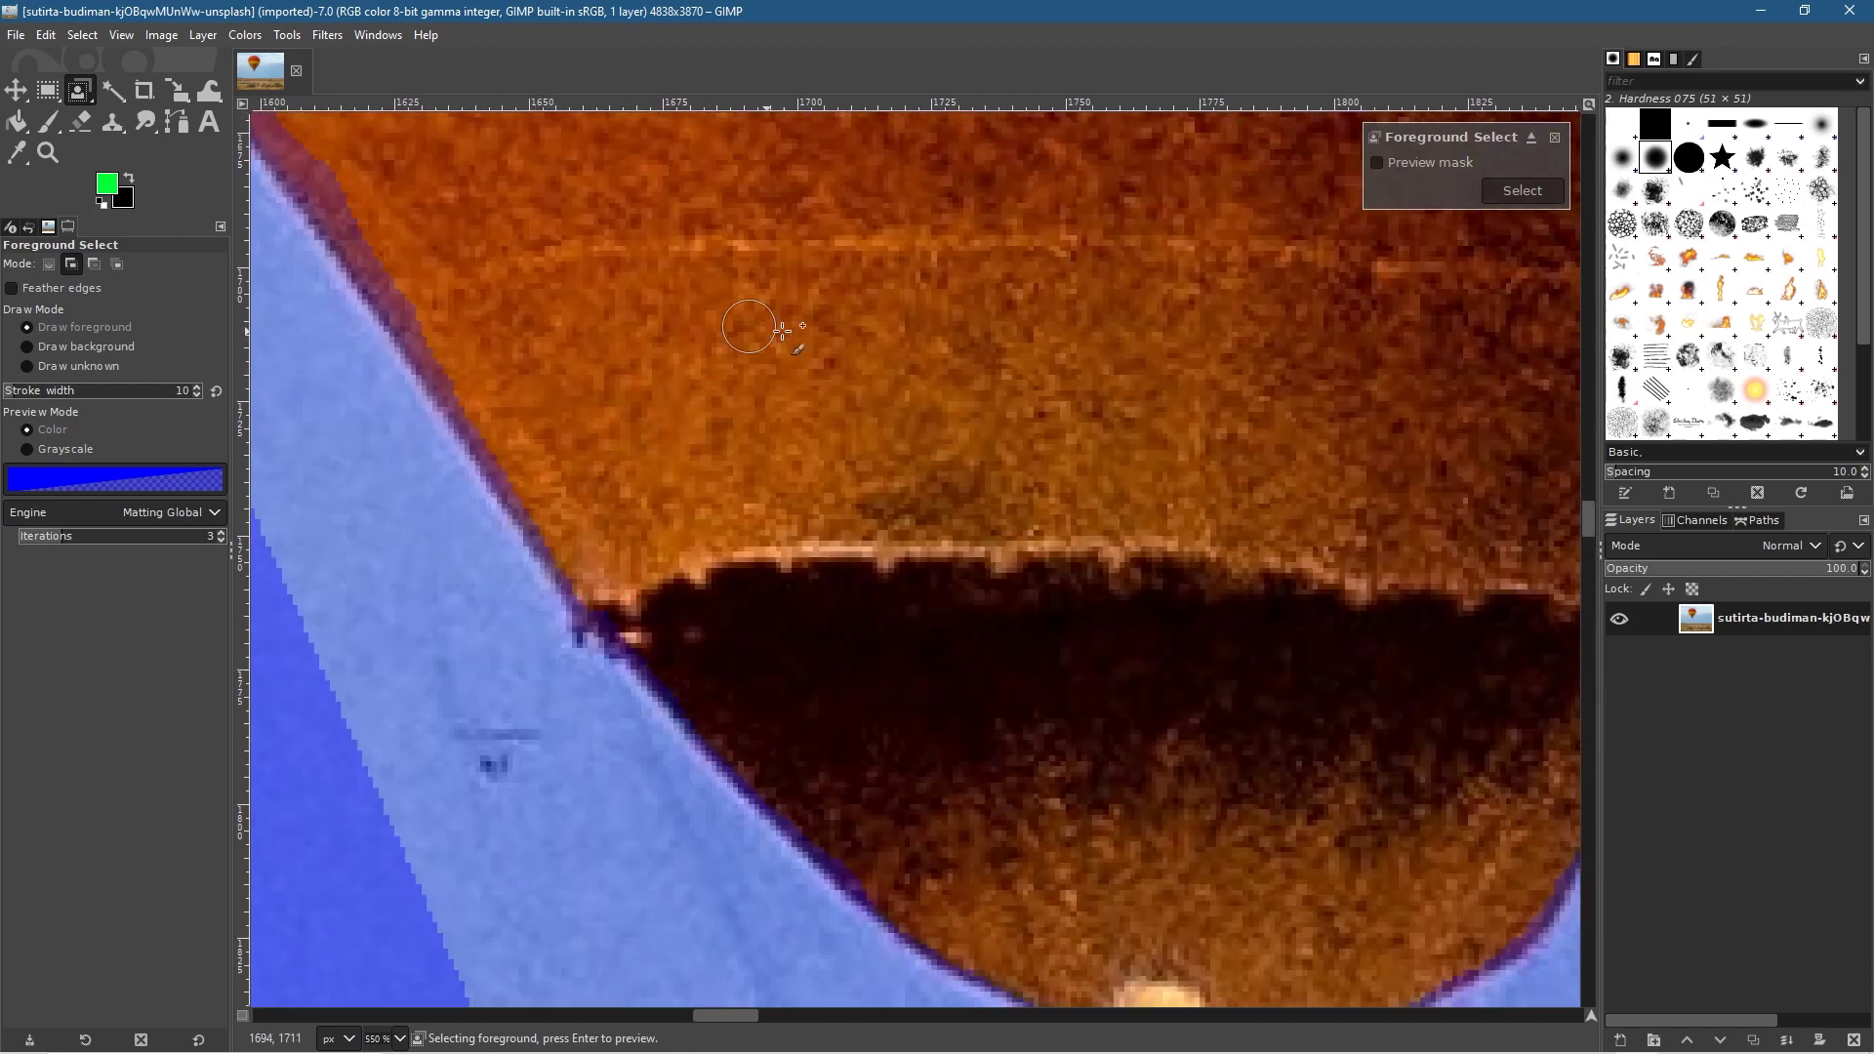
{"action": "scroll", "coordinate": [1042, 615], "scroll_direction": "up", "scroll_amount": 3}
{"action": "scroll", "coordinate": [1042, 615], "scroll_direction": "left", "scroll_amount": 4}
{"action": "left_click_drag", "start_coordinate": [800, 576], "coordinate": [561, 234]}
{"action": "key", "text": "ctrl+z"}
Mark the remaining strip along the lower right edge of the envelope, beside the dark band, as foreground.
{"action": "scroll", "coordinate": [1256, 550], "scroll_direction": "right", "scroll_amount": 10}
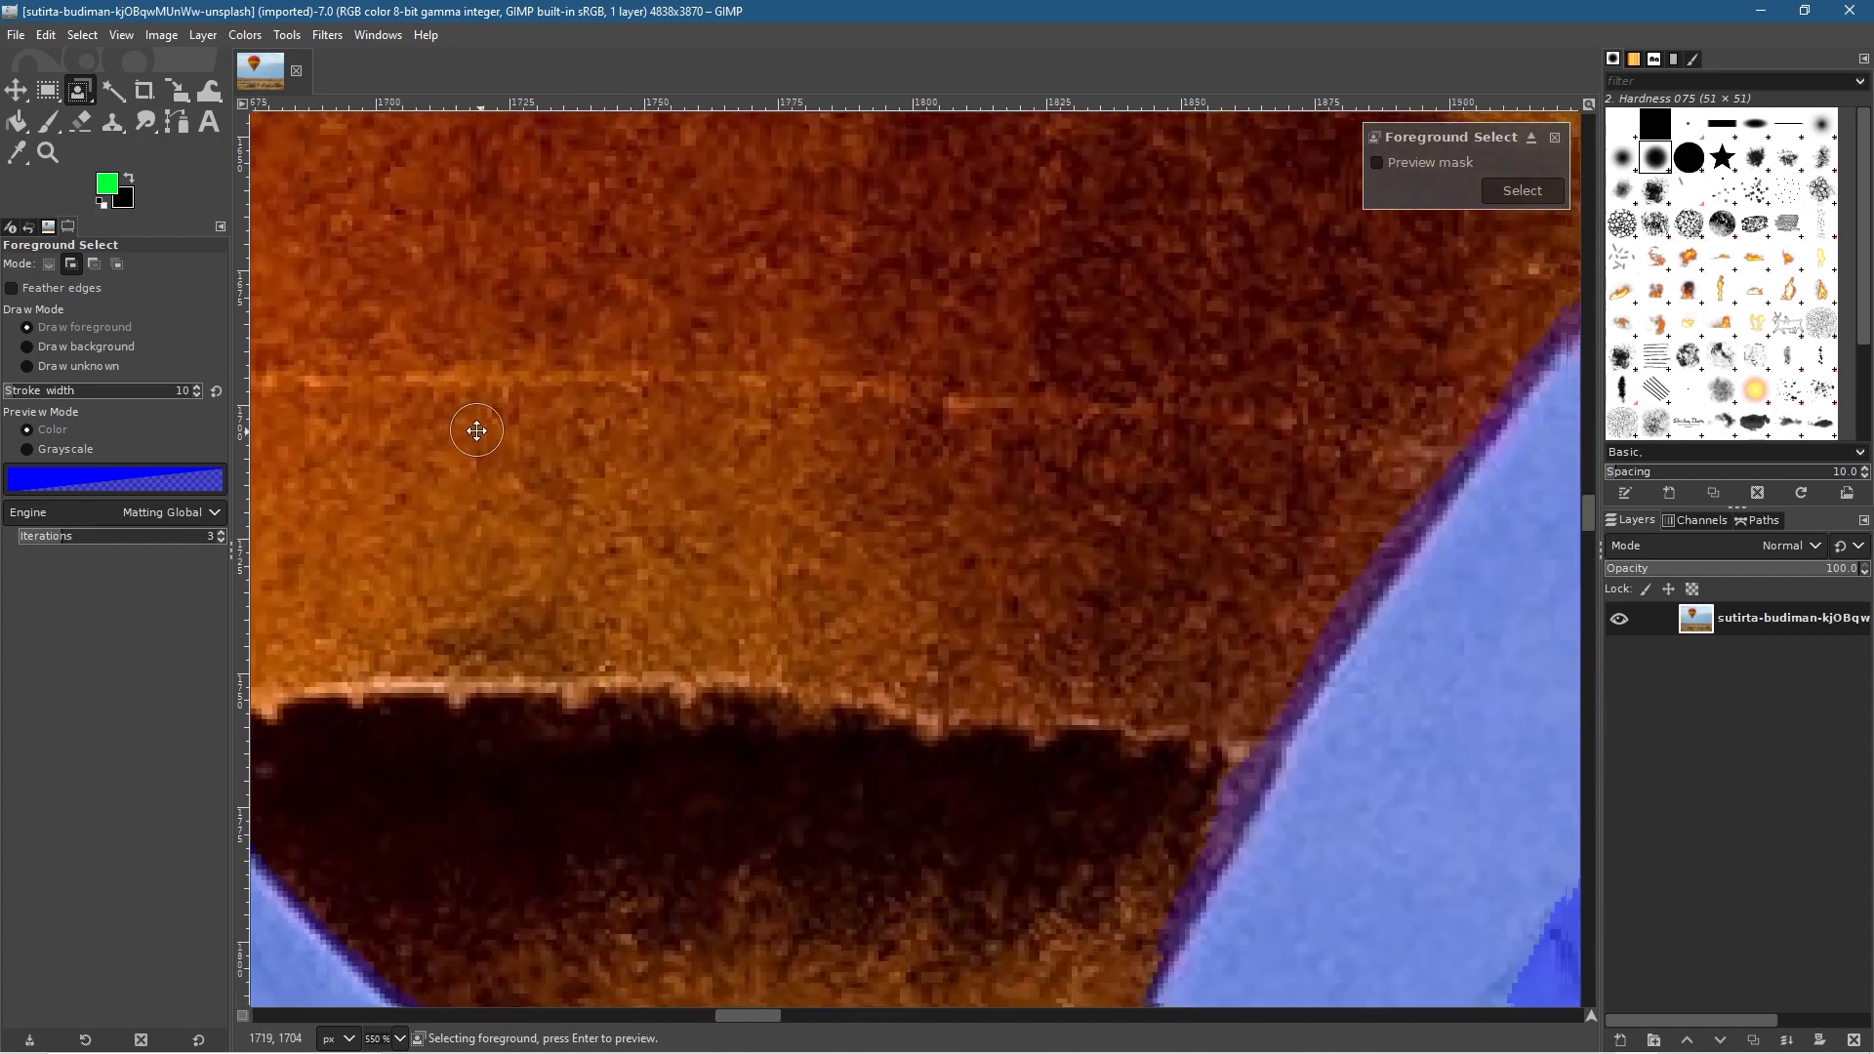
{"action": "left_click_drag", "start_coordinate": [1173, 488], "coordinate": [978, 351]}
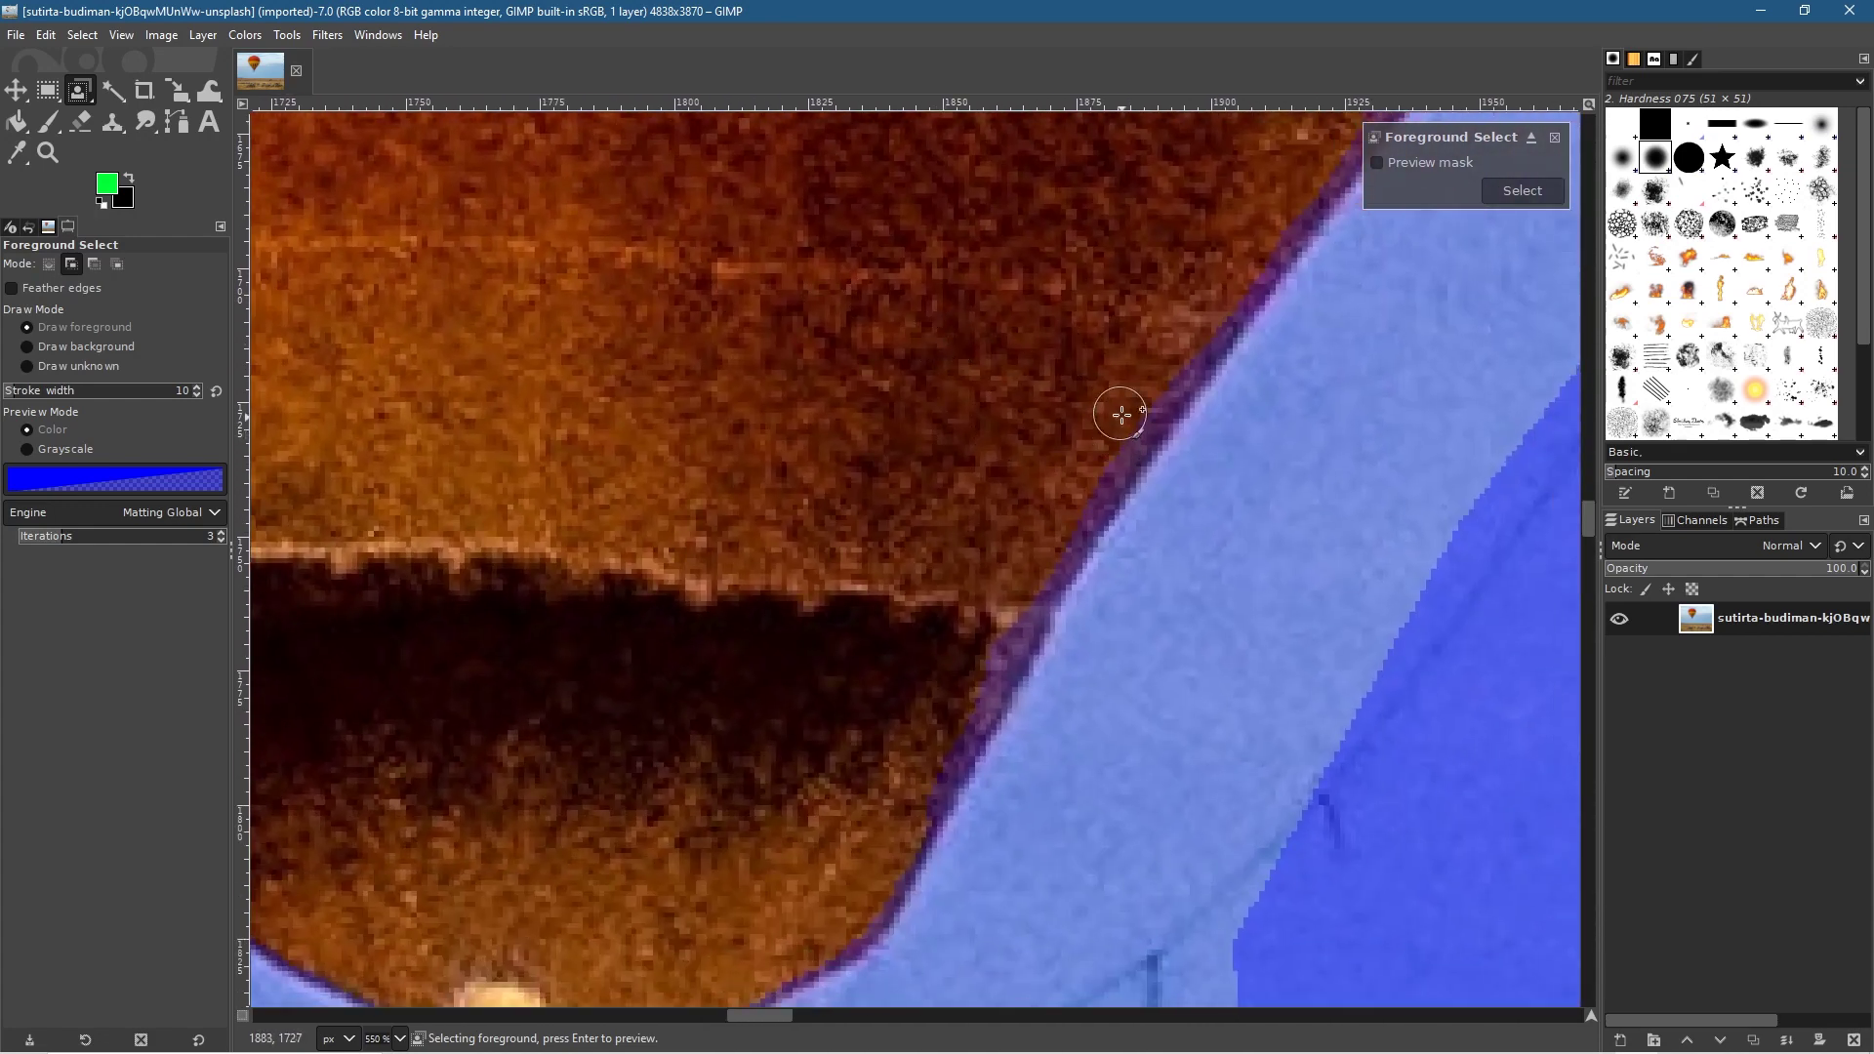
{"action": "left_click_drag", "start_coordinate": [1160, 364], "coordinate": [957, 699]}
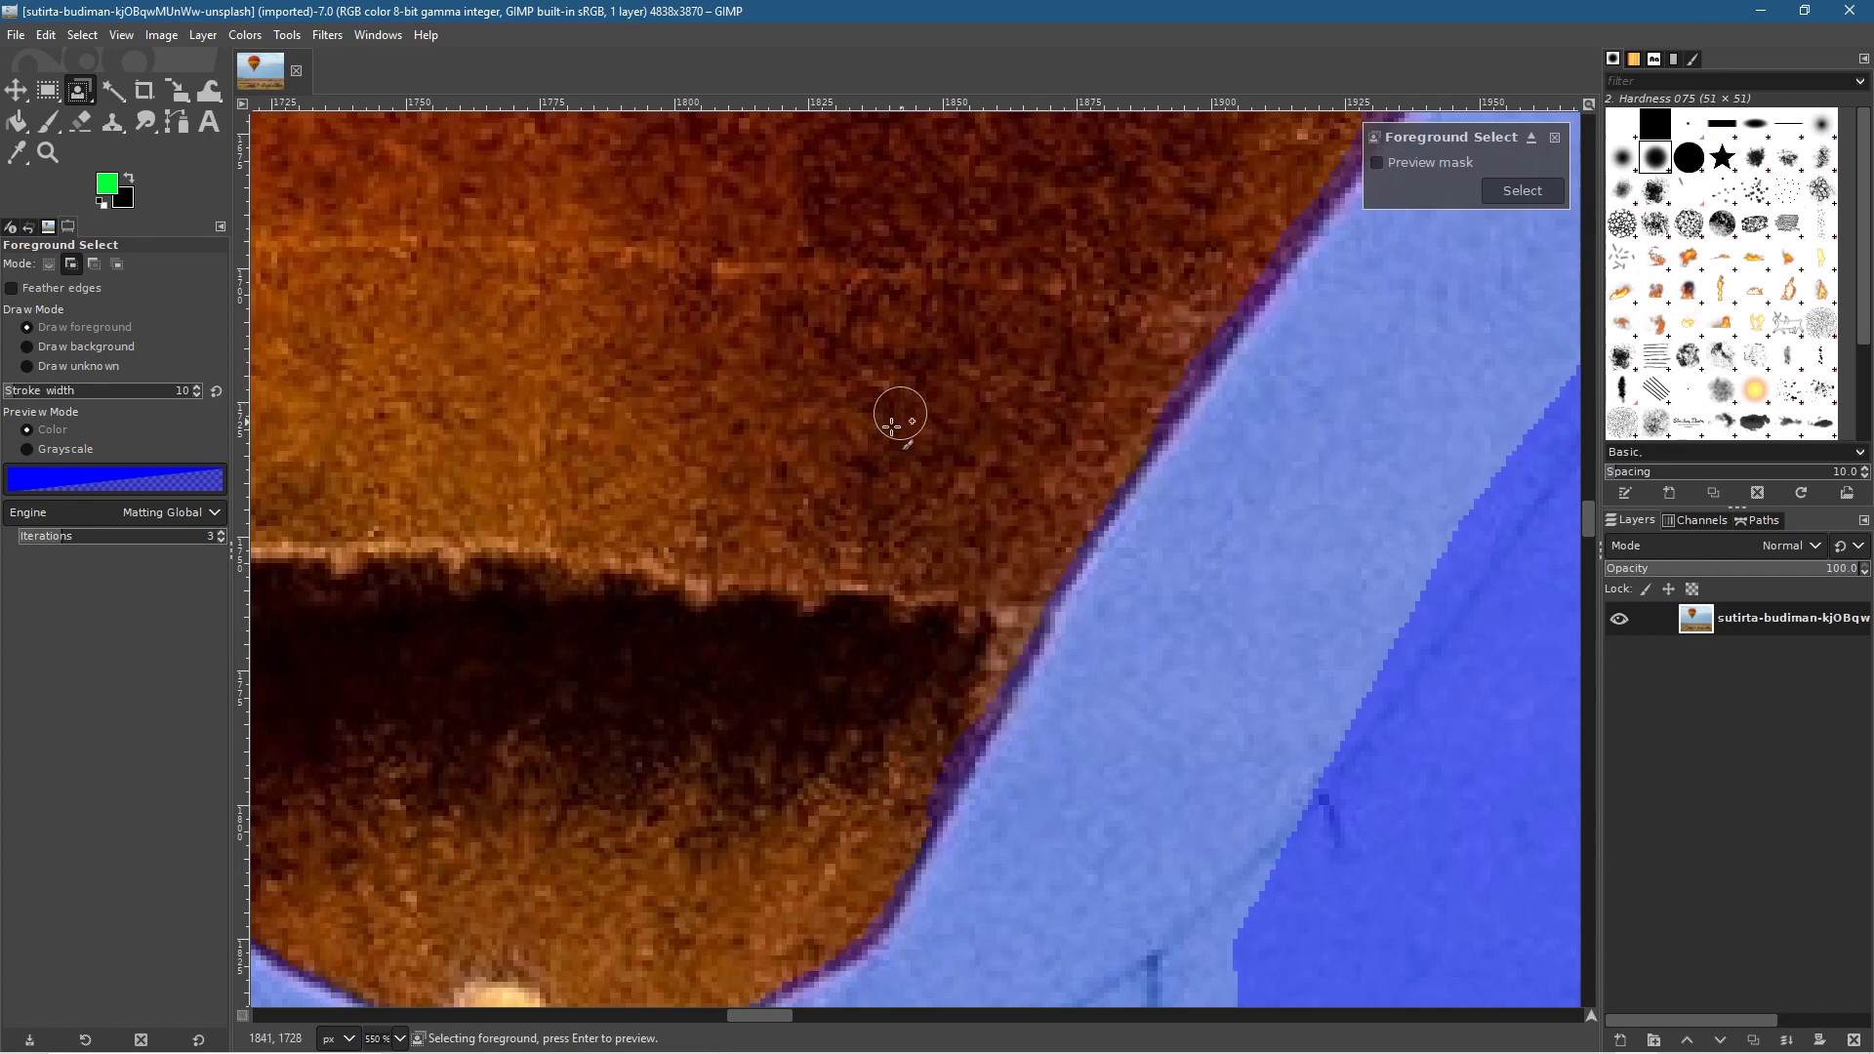
{"action": "scroll", "coordinate": [891, 427], "scroll_direction": "down", "scroll_amount": 5}
{"action": "left_click_drag", "start_coordinate": [773, 325], "coordinate": [924, 716]}
{"action": "scroll", "coordinate": [859, 547], "scroll_direction": "down", "scroll_amount": 3}
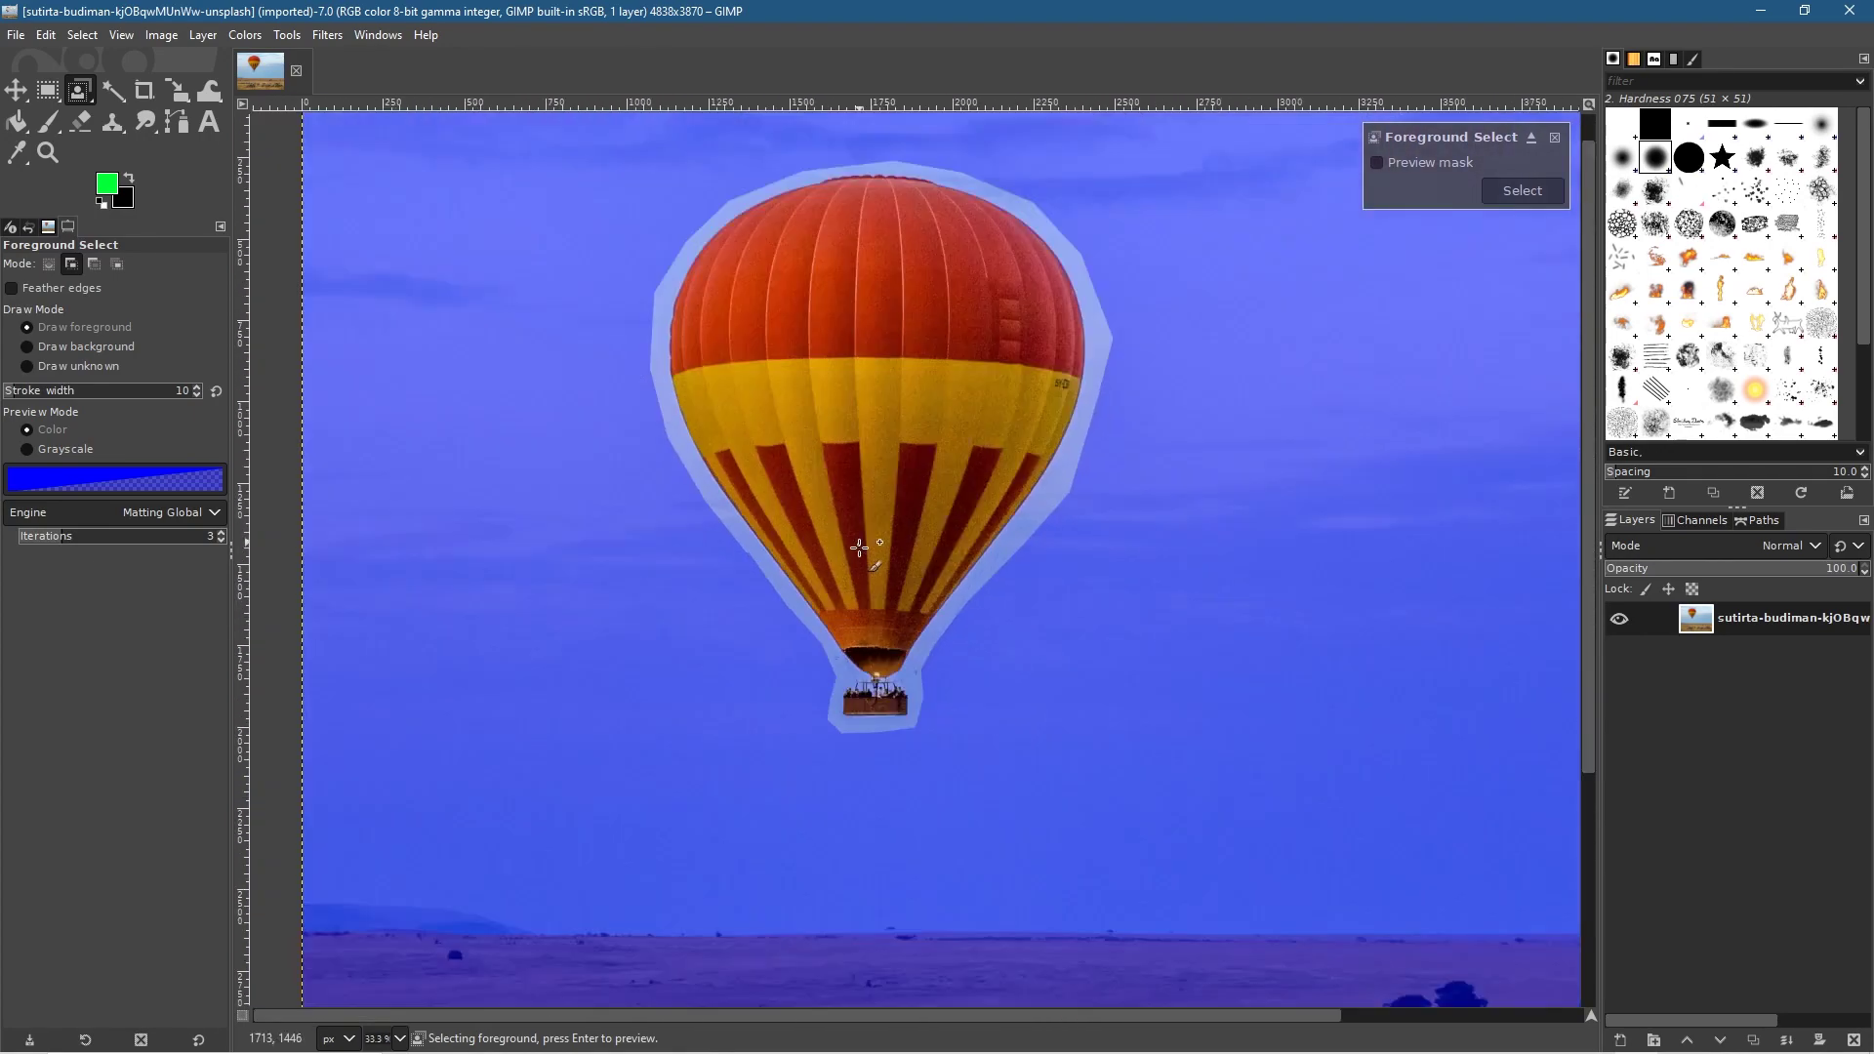
Mark the scalloped top edge of the balloon envelope as foreground, from the left shoulder across to the right shoulder.
{"action": "scroll", "coordinate": [832, 210], "scroll_direction": "up", "scroll_amount": 8}
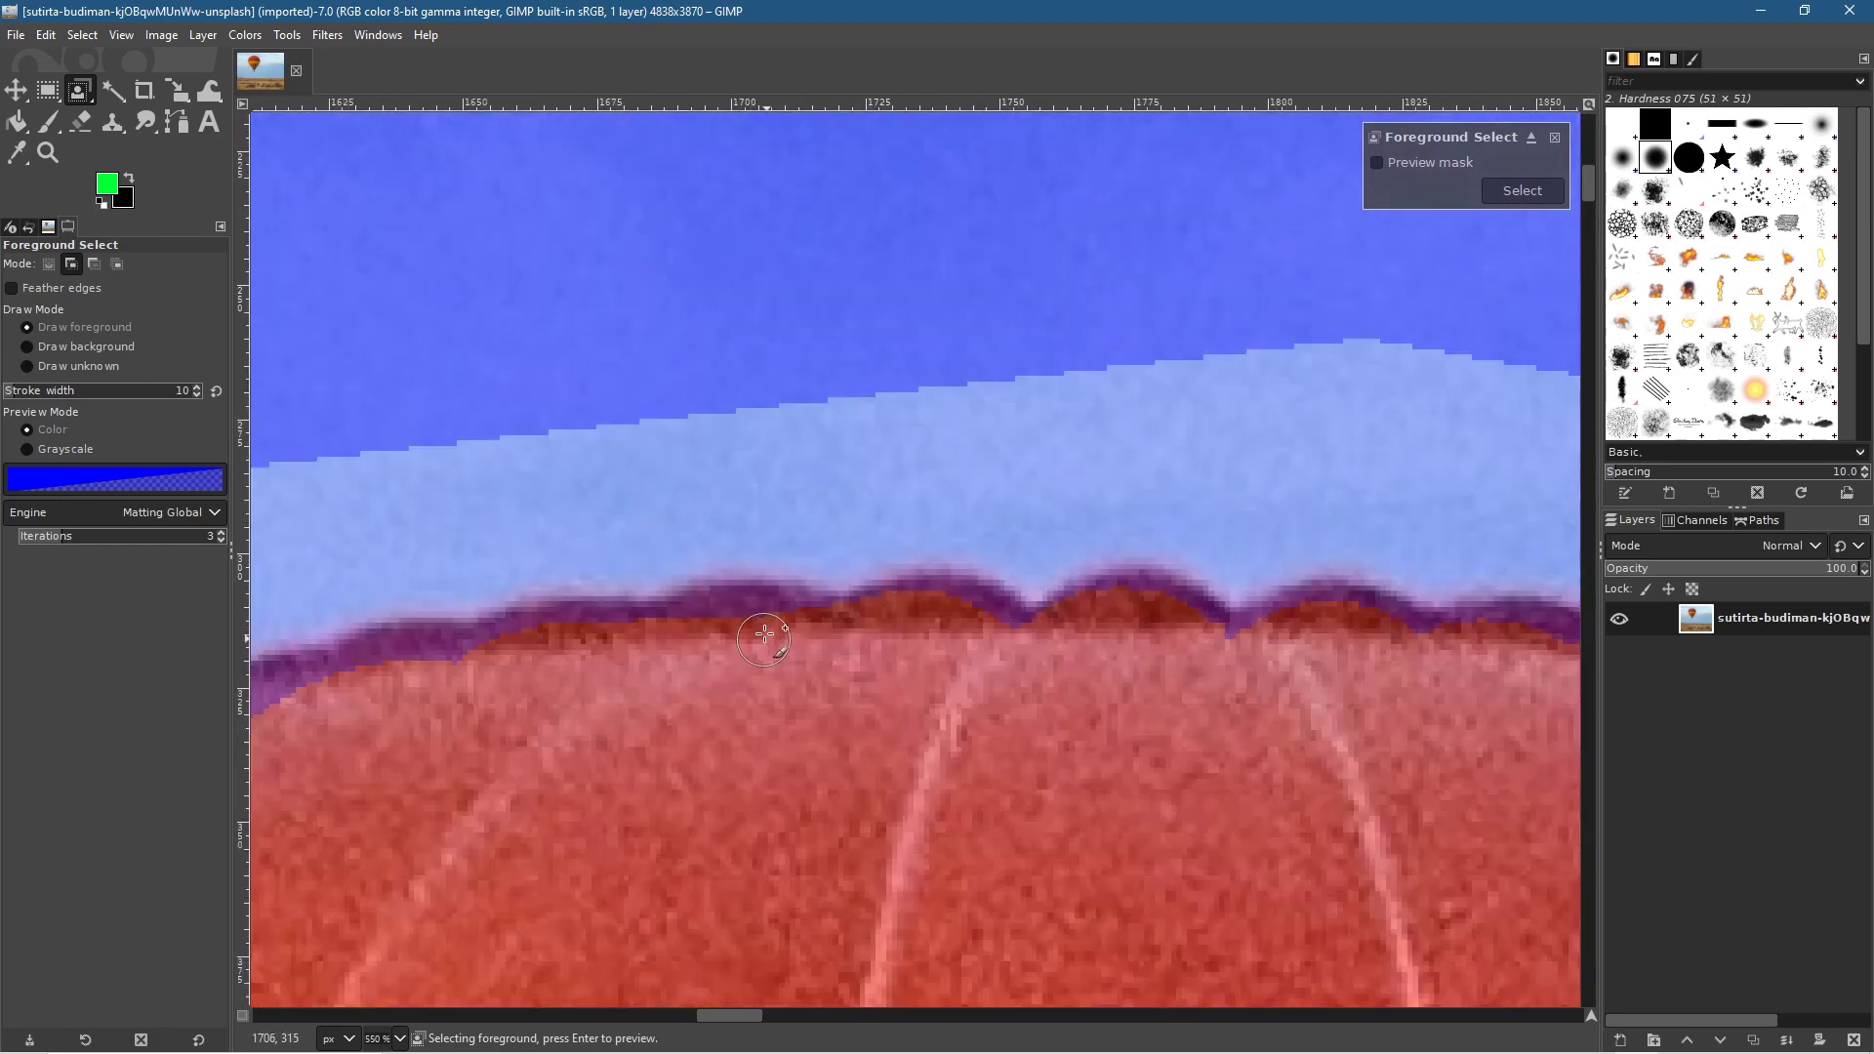
{"action": "mouse_move", "coordinate": [764, 635]}
{"action": "left_mouse_down"}
{"action": "mouse_move", "coordinate": [754, 616]}
{"action": "mouse_move", "coordinate": [594, 629]}
{"action": "mouse_move", "coordinate": [394, 664]}
{"action": "left_mouse_up"}
{"action": "mouse_move", "coordinate": [498, 680]}
{"action": "left_mouse_down"}
{"action": "mouse_move", "coordinate": [618, 677]}
{"action": "mouse_move", "coordinate": [918, 539]}
{"action": "mouse_move", "coordinate": [832, 522]}
{"action": "mouse_move", "coordinate": [512, 619]}
{"action": "left_mouse_up"}
{"action": "left_click_drag", "start_coordinate": [1067, 570], "coordinate": [565, 671]}
{"action": "mouse_move", "coordinate": [853, 573]}
{"action": "left_mouse_down"}
{"action": "mouse_move", "coordinate": [991, 602]}
{"action": "mouse_move", "coordinate": [1050, 560]}
{"action": "mouse_move", "coordinate": [1112, 575]}
{"action": "left_mouse_up"}
{"action": "mouse_move", "coordinate": [1096, 661]}
{"action": "left_mouse_down"}
{"action": "mouse_move", "coordinate": [898, 615]}
{"action": "mouse_move", "coordinate": [849, 633]}
{"action": "mouse_move", "coordinate": [951, 602]}
{"action": "mouse_move", "coordinate": [981, 623]}
{"action": "mouse_move", "coordinate": [1314, 643]}
{"action": "mouse_move", "coordinate": [1331, 668]}
{"action": "mouse_move", "coordinate": [716, 654]}
{"action": "mouse_move", "coordinate": [778, 599]}
{"action": "mouse_move", "coordinate": [1202, 724]}
{"action": "left_mouse_up"}
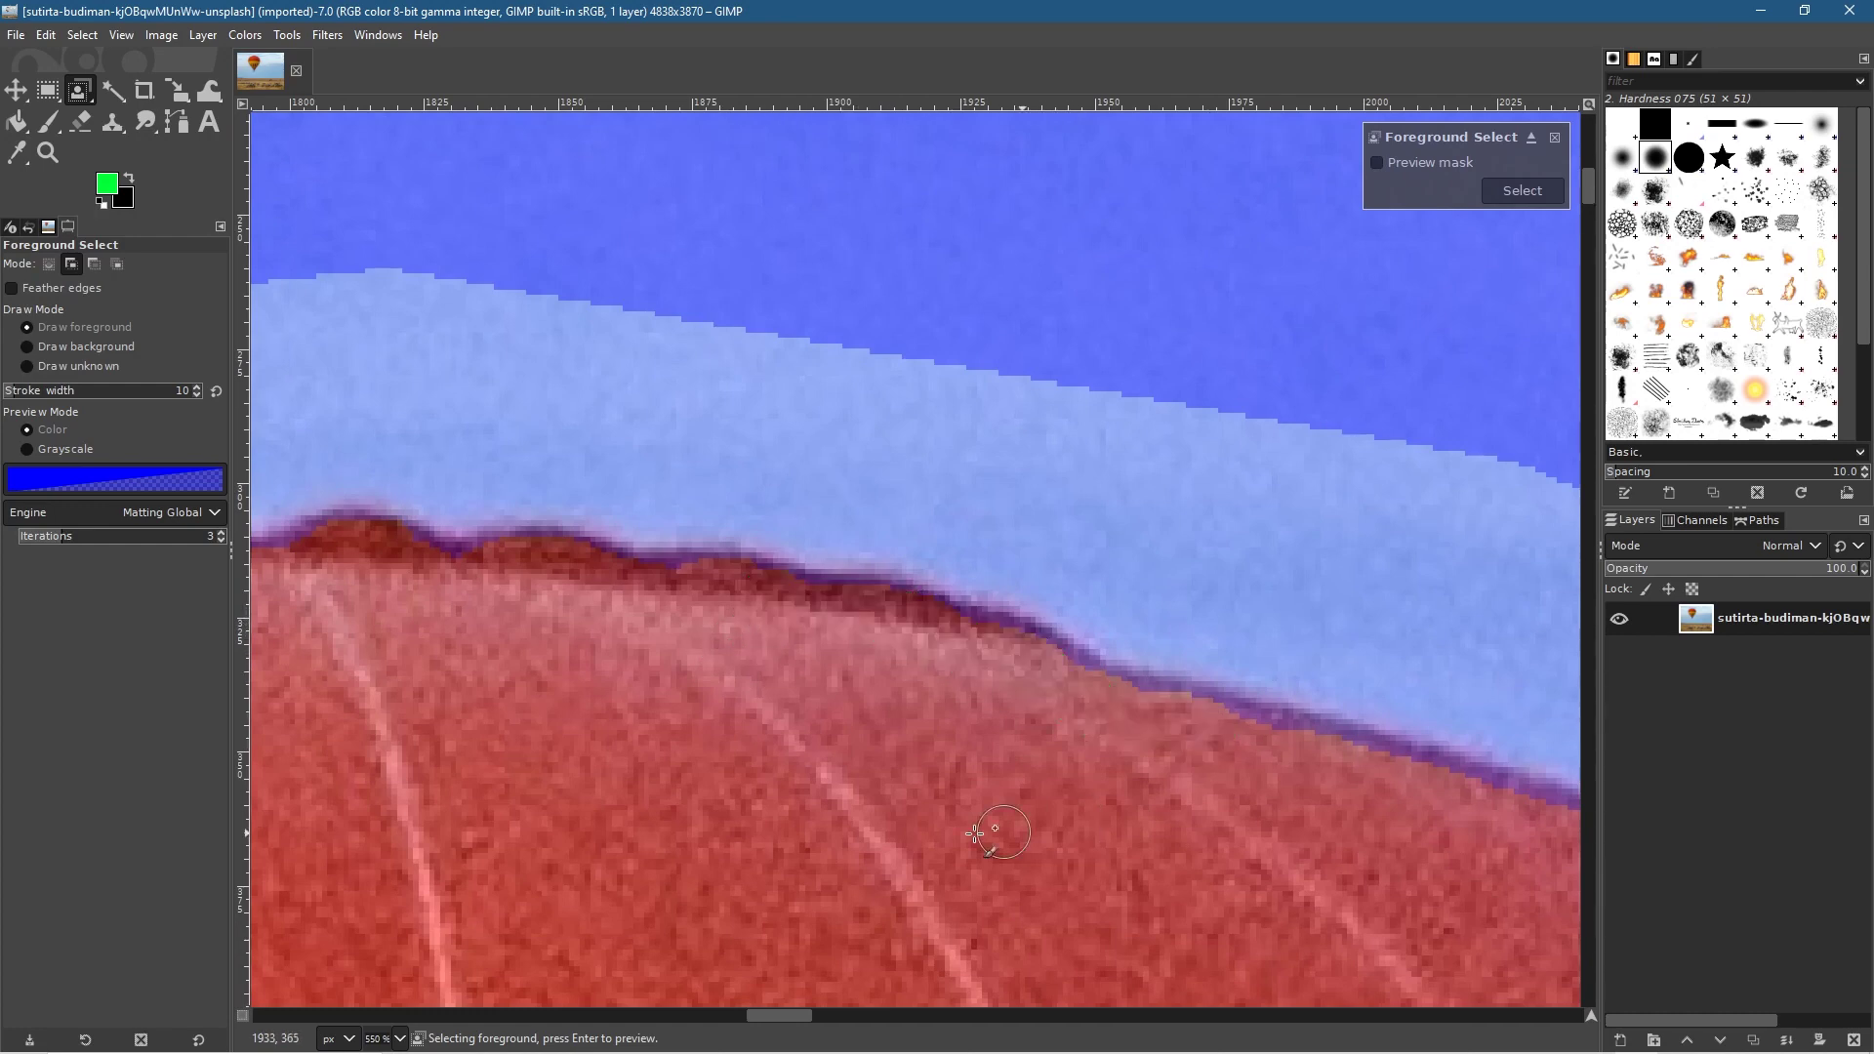
{"action": "scroll", "coordinate": [974, 832], "scroll_direction": "down", "scroll_amount": 8}
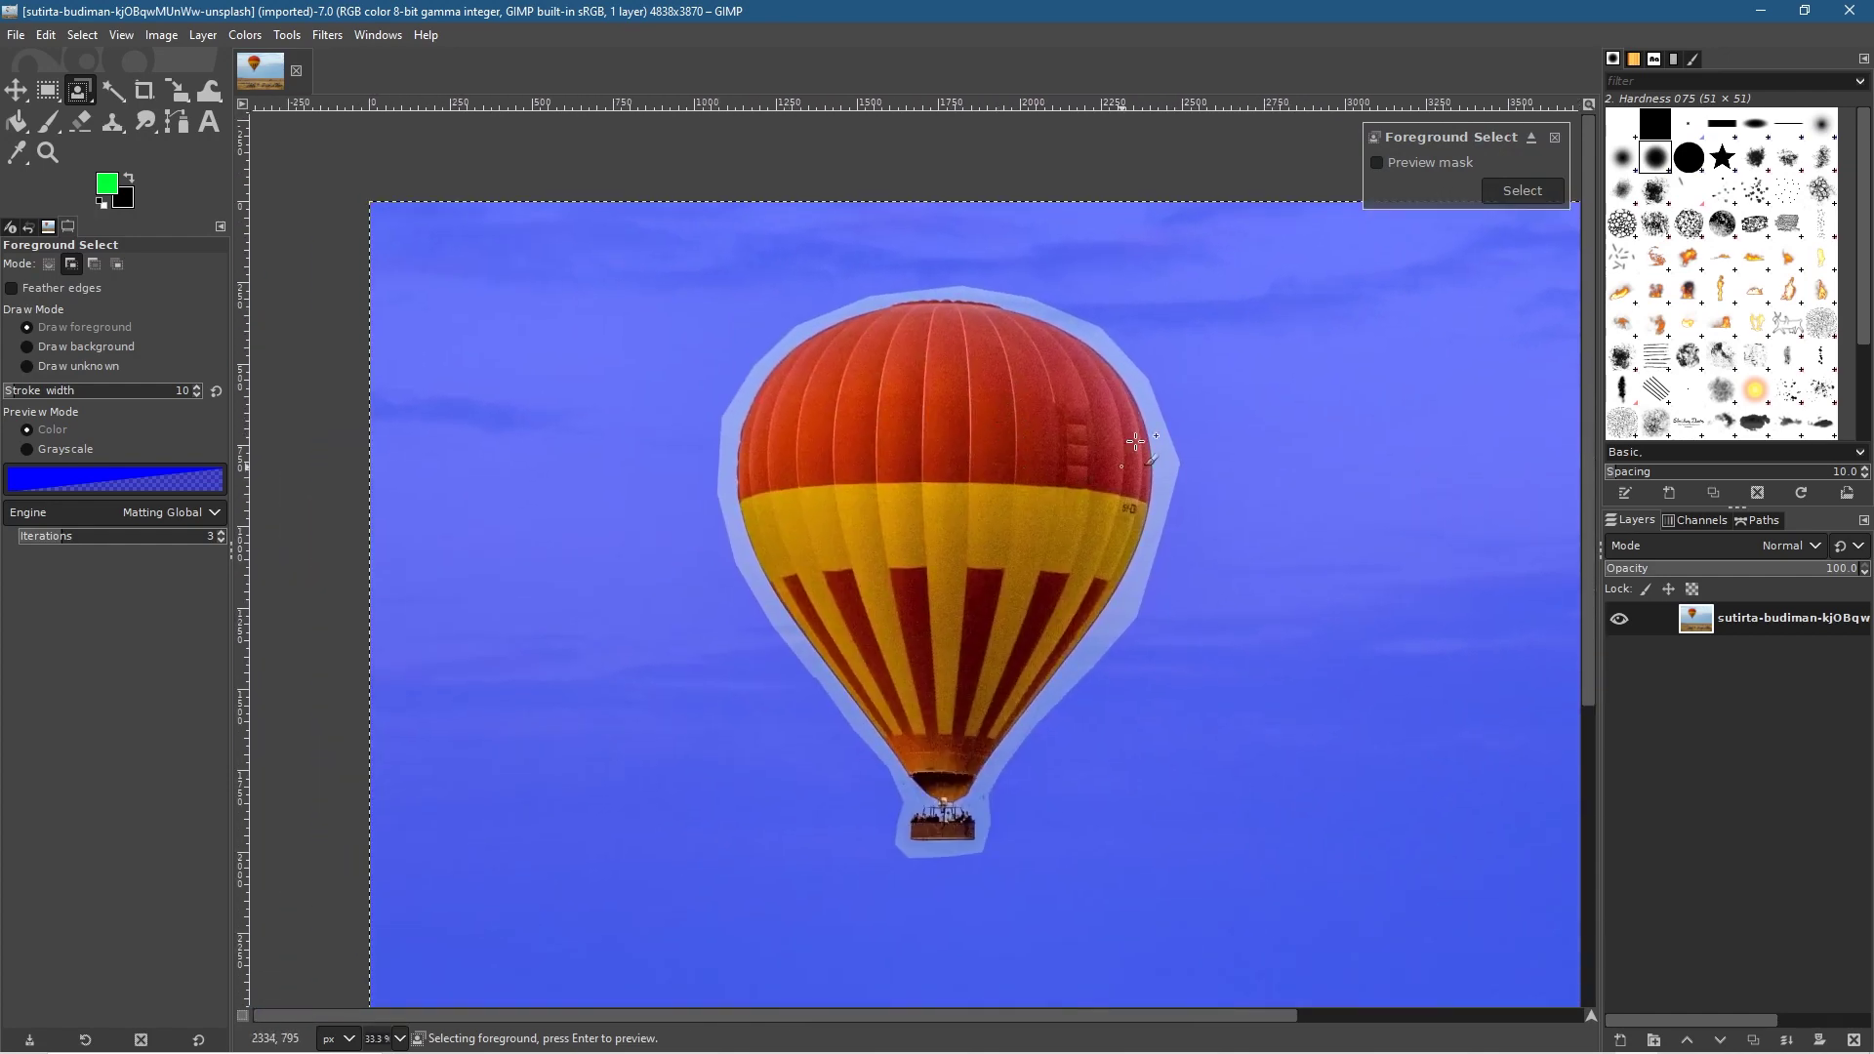
Convert the foreground marking into a selection of the balloon and copy the selected pixels.
{"action": "left_click", "coordinate": [1512, 190]}
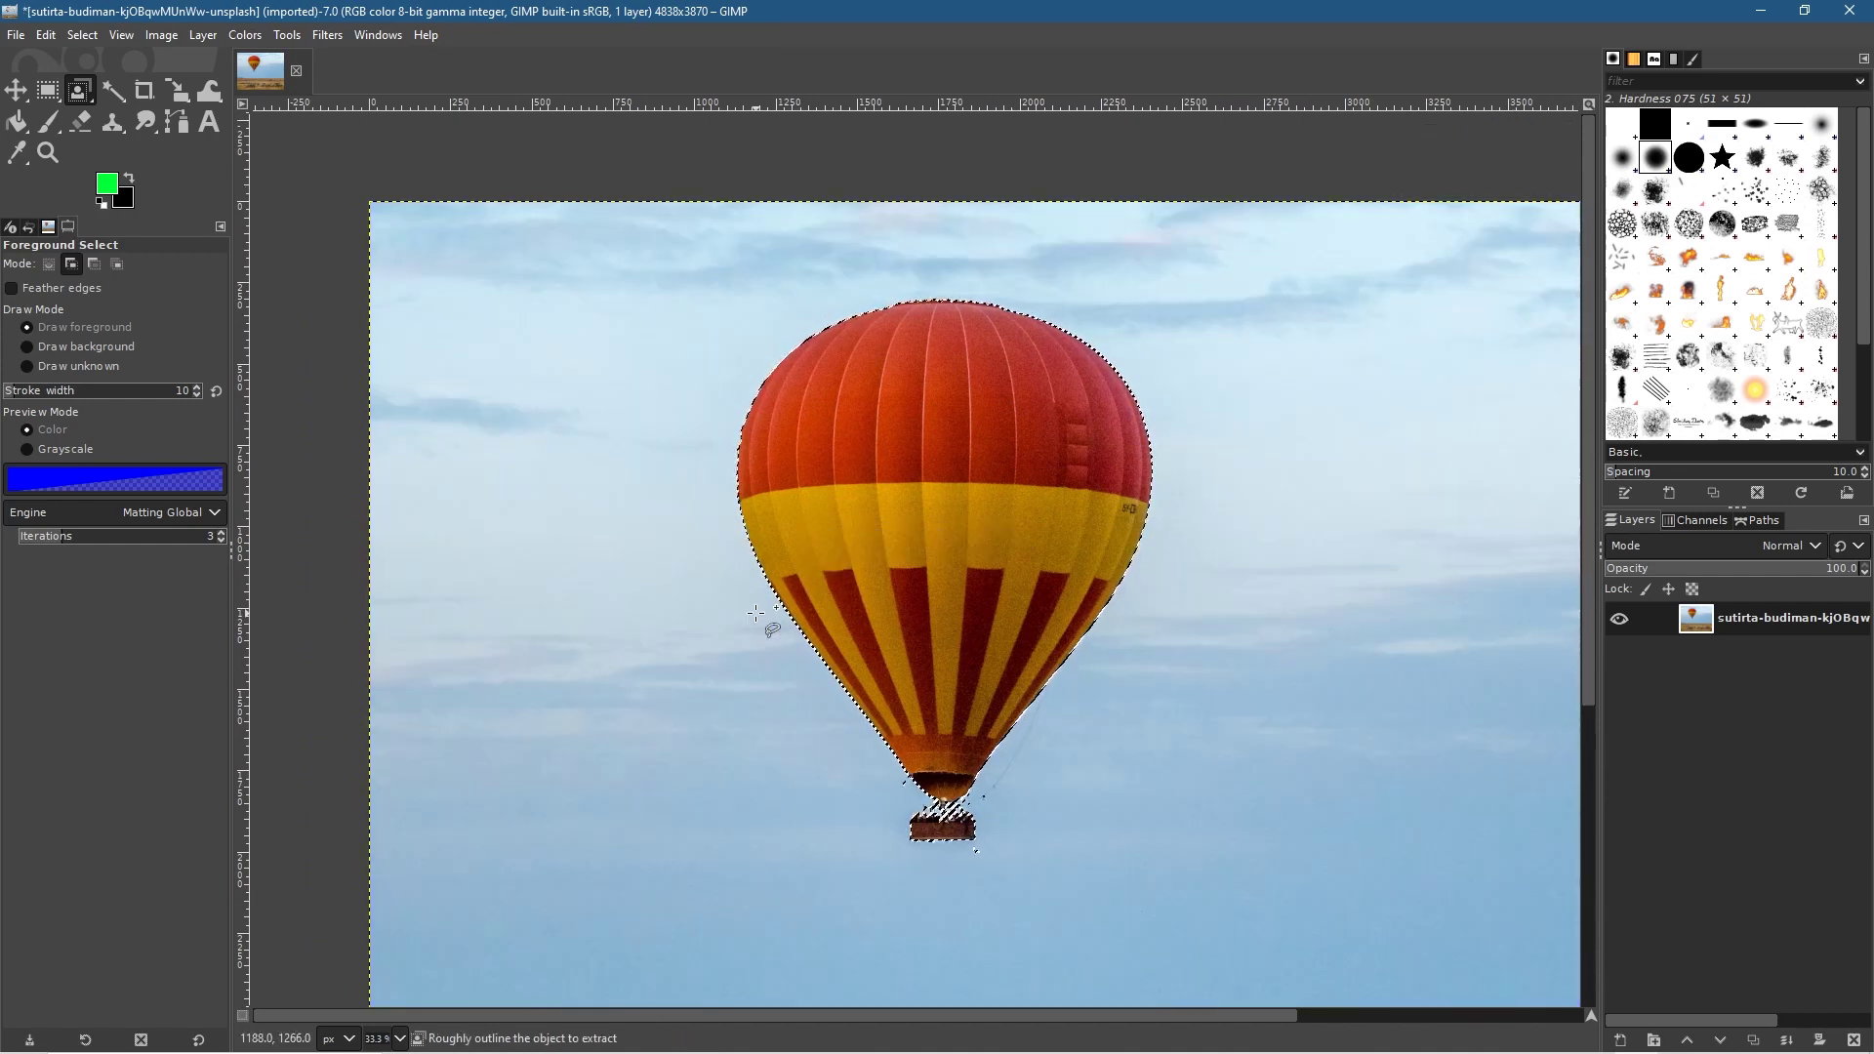
{"action": "left_click", "coordinate": [47, 35]}
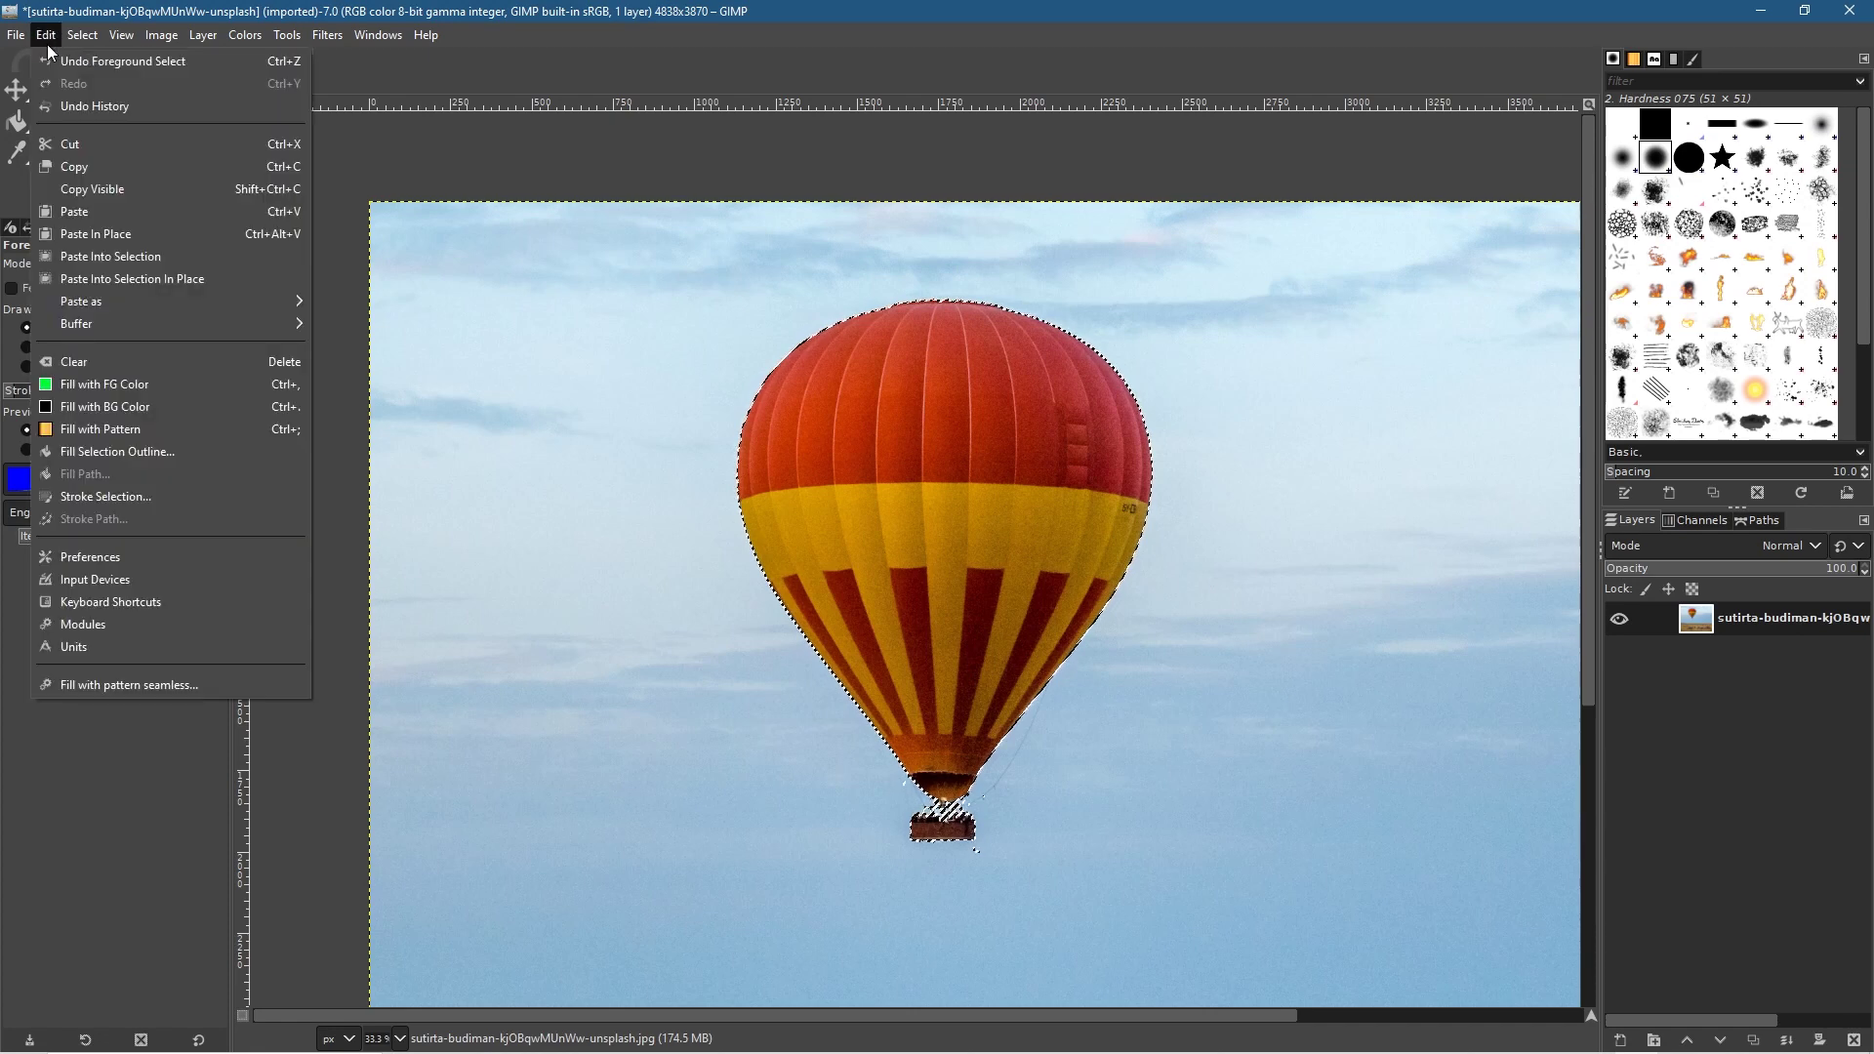
{"action": "left_click", "coordinate": [84, 168]}
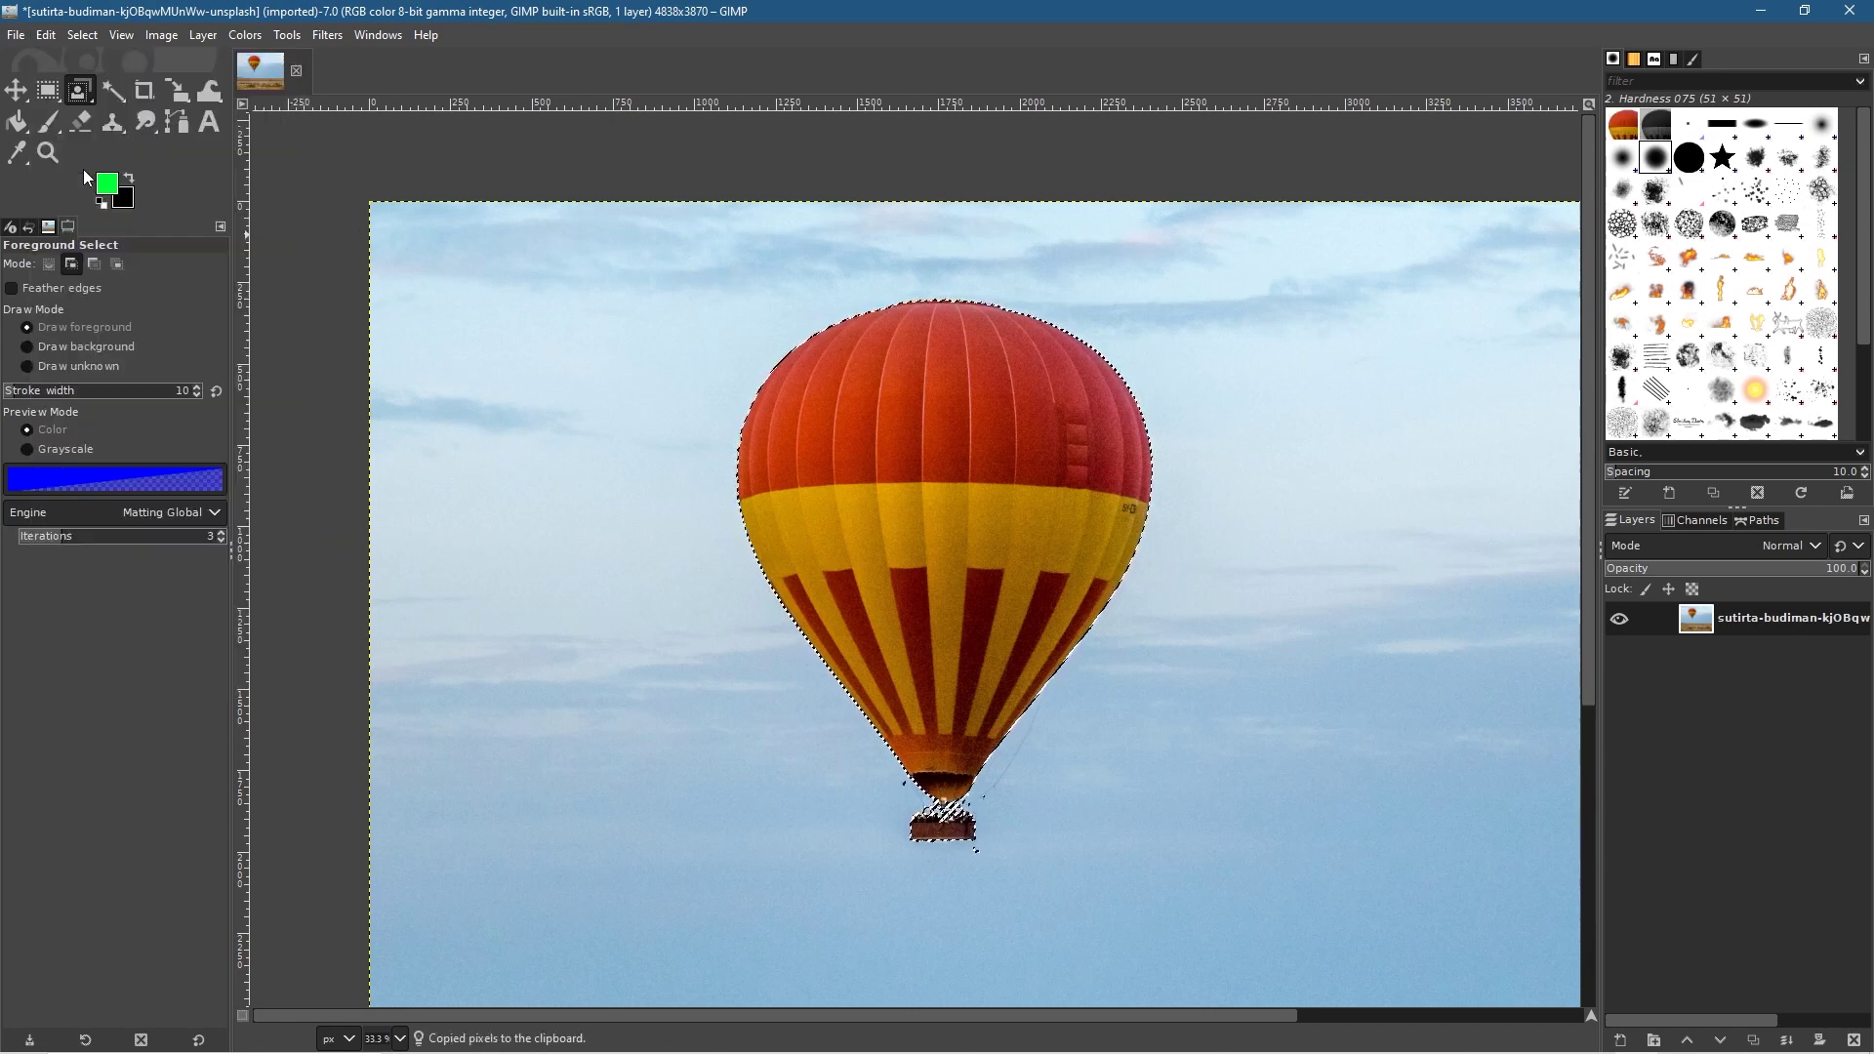
Paste the copied balloon onto a new transparent layer, anchor the floating selection, and hide the original photo layer.
{"action": "left_click", "coordinate": [1619, 1041]}
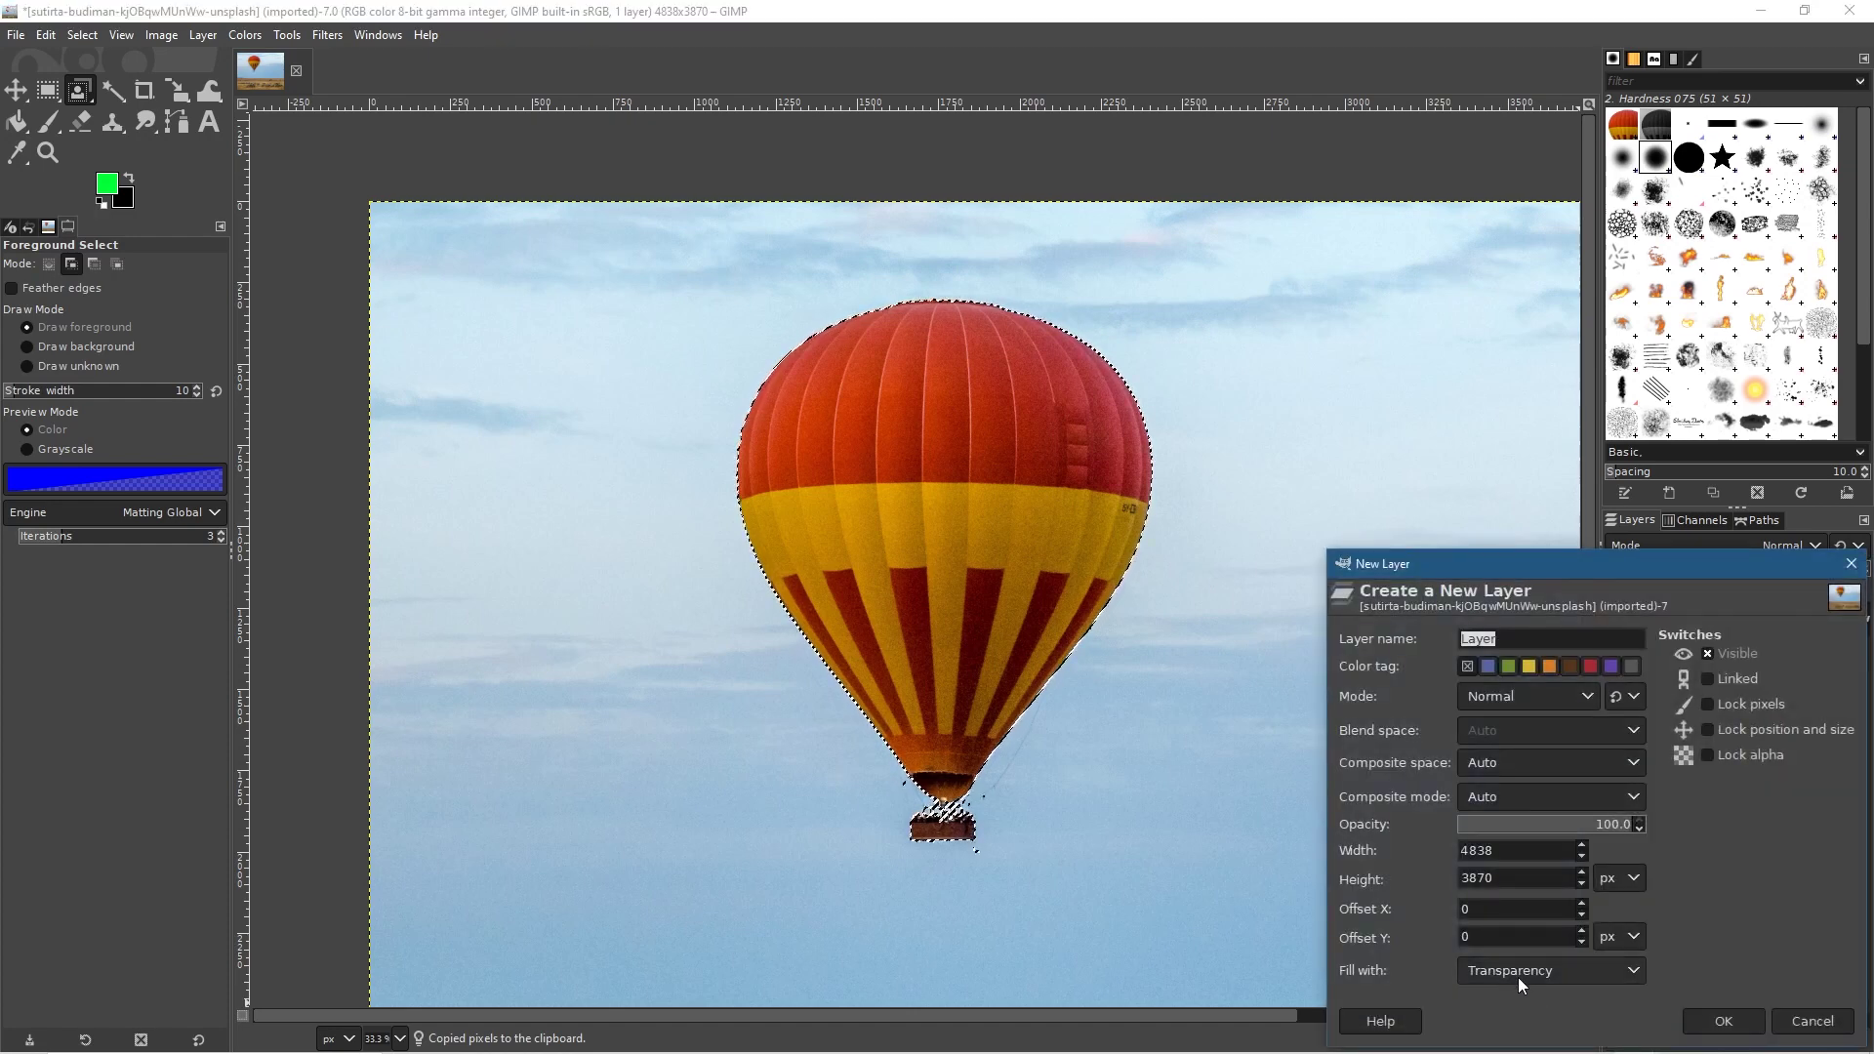
{"action": "left_click", "coordinate": [1722, 1020]}
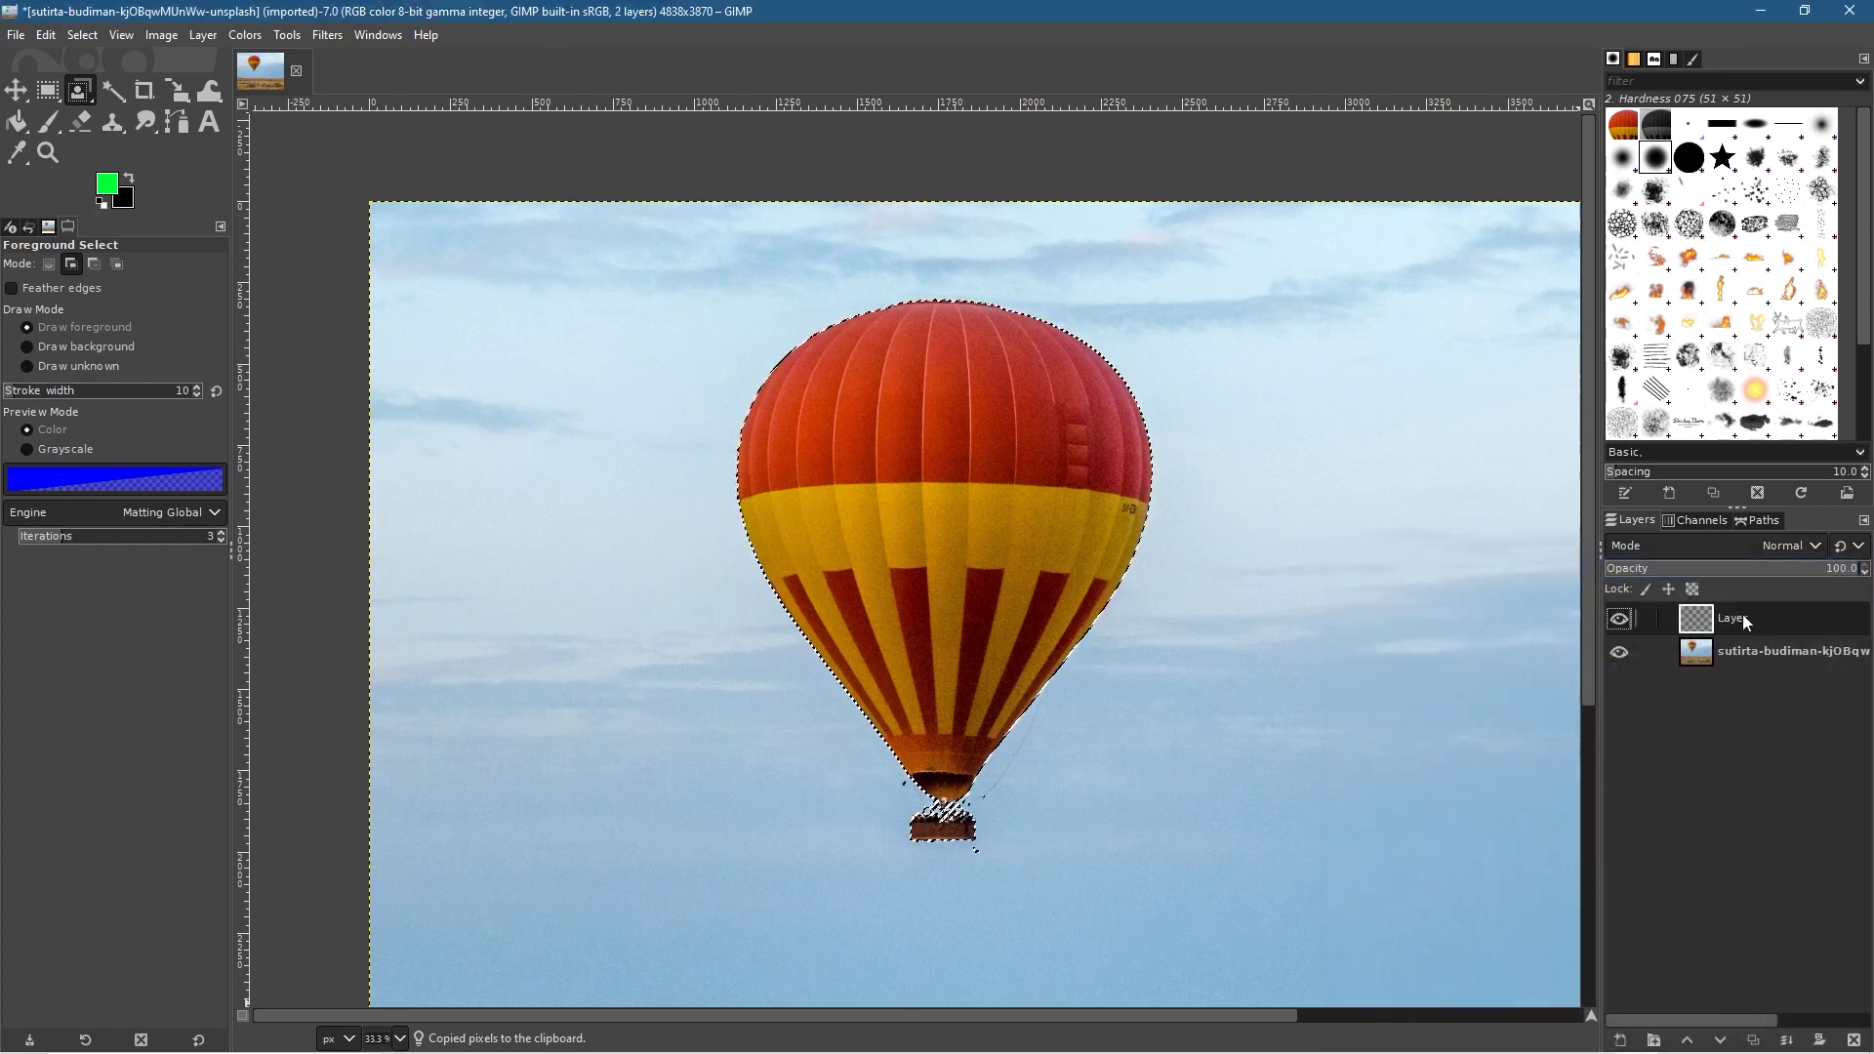
{"action": "left_click", "coordinate": [46, 36]}
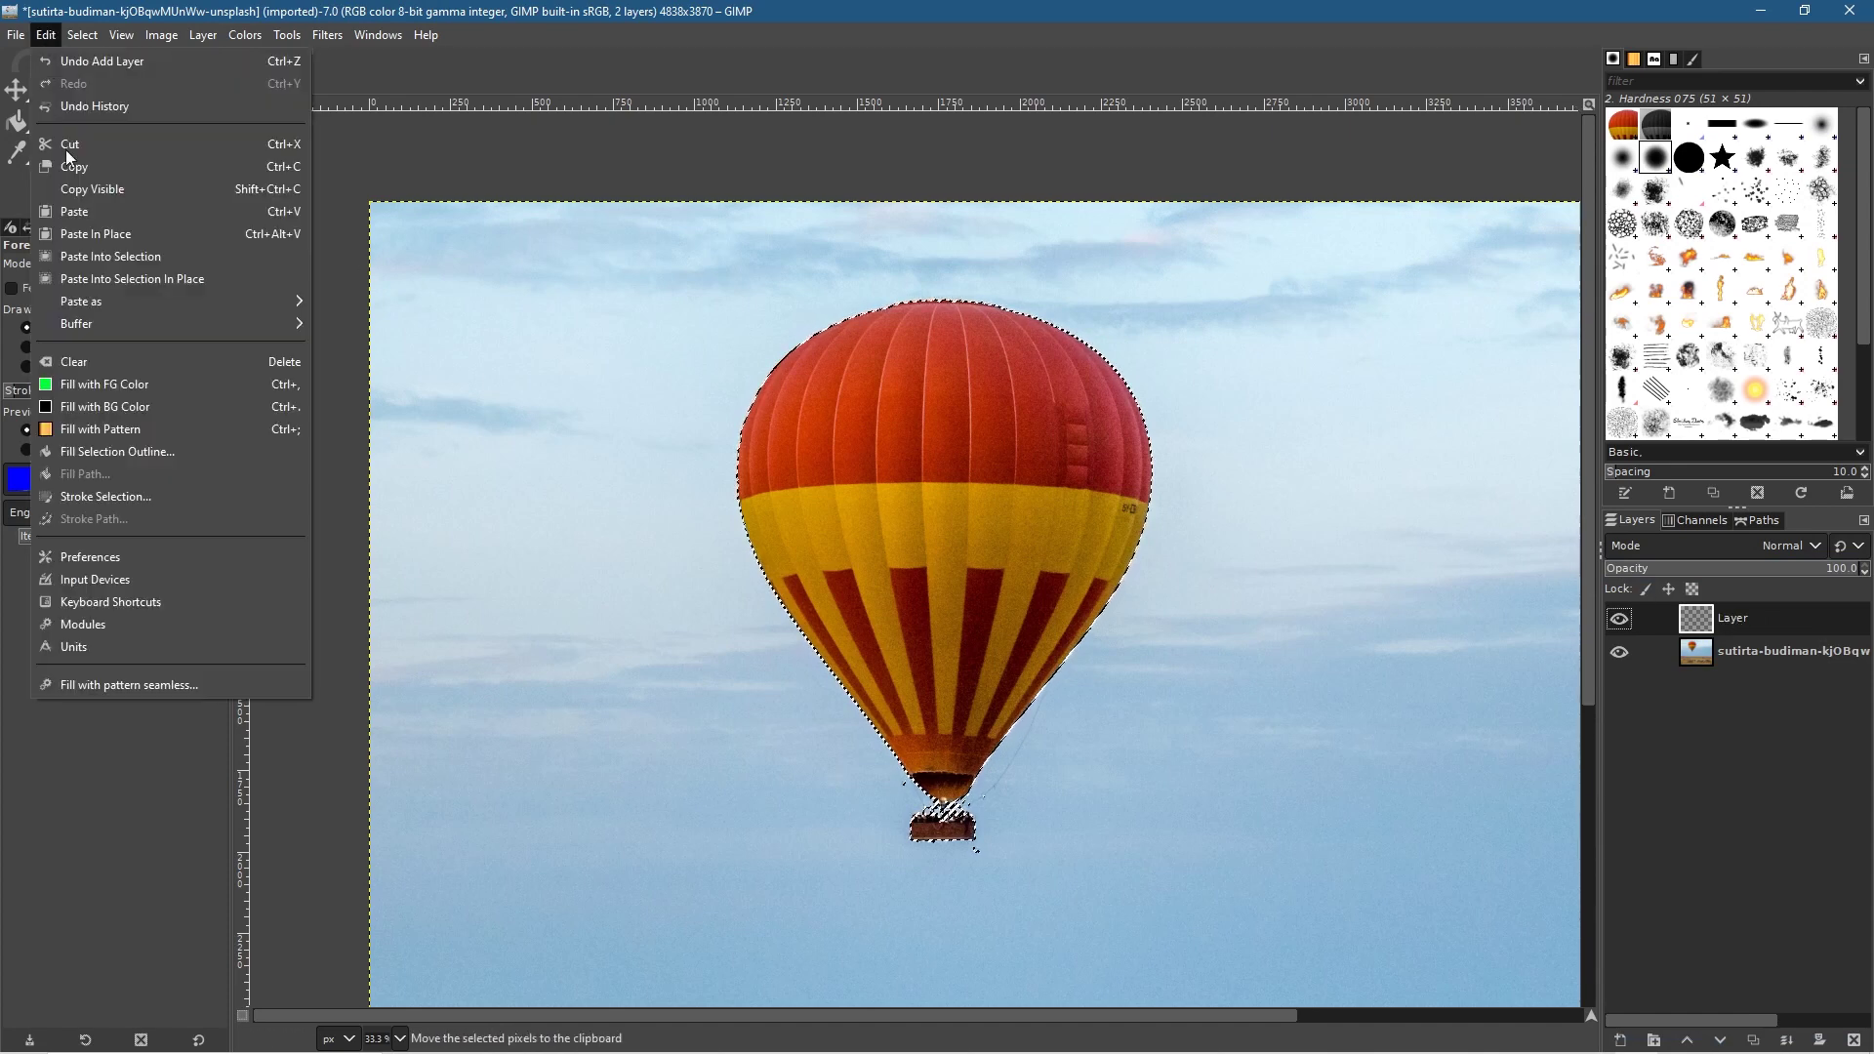
{"action": "left_click", "coordinate": [84, 210]}
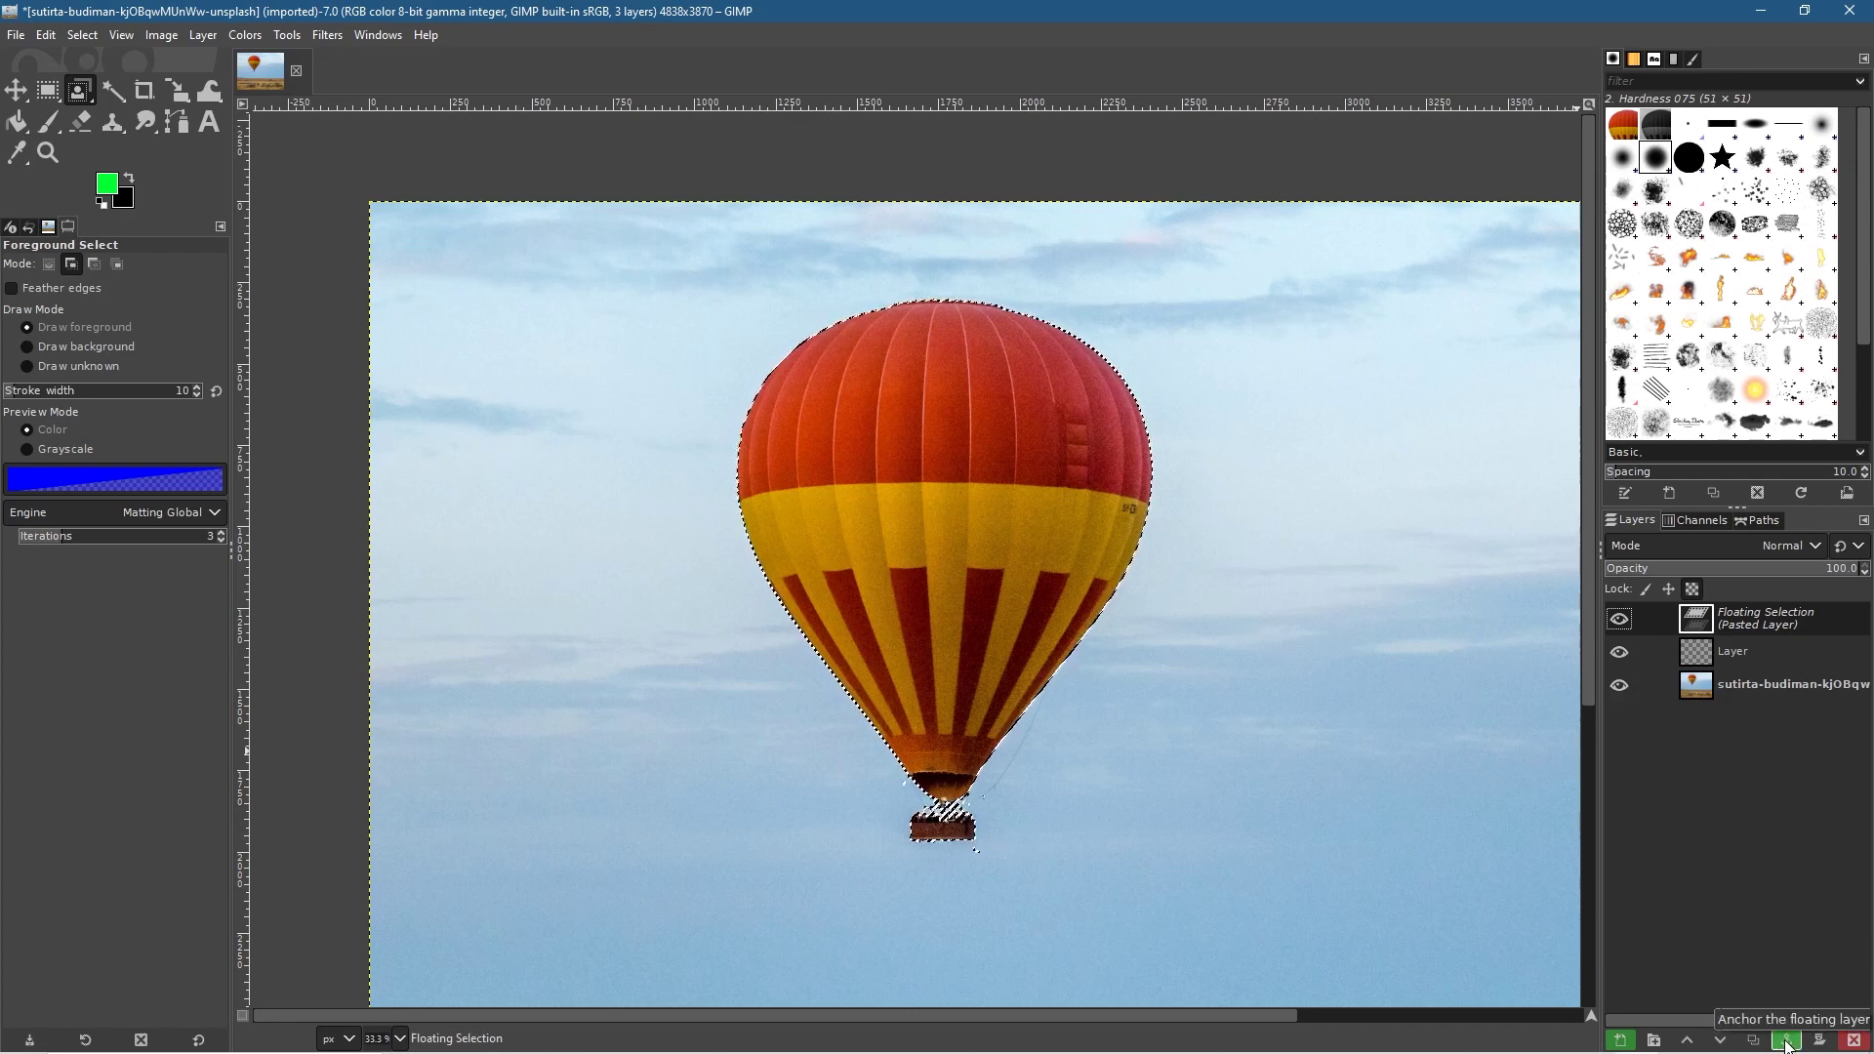
{"action": "left_click", "coordinate": [1786, 1042]}
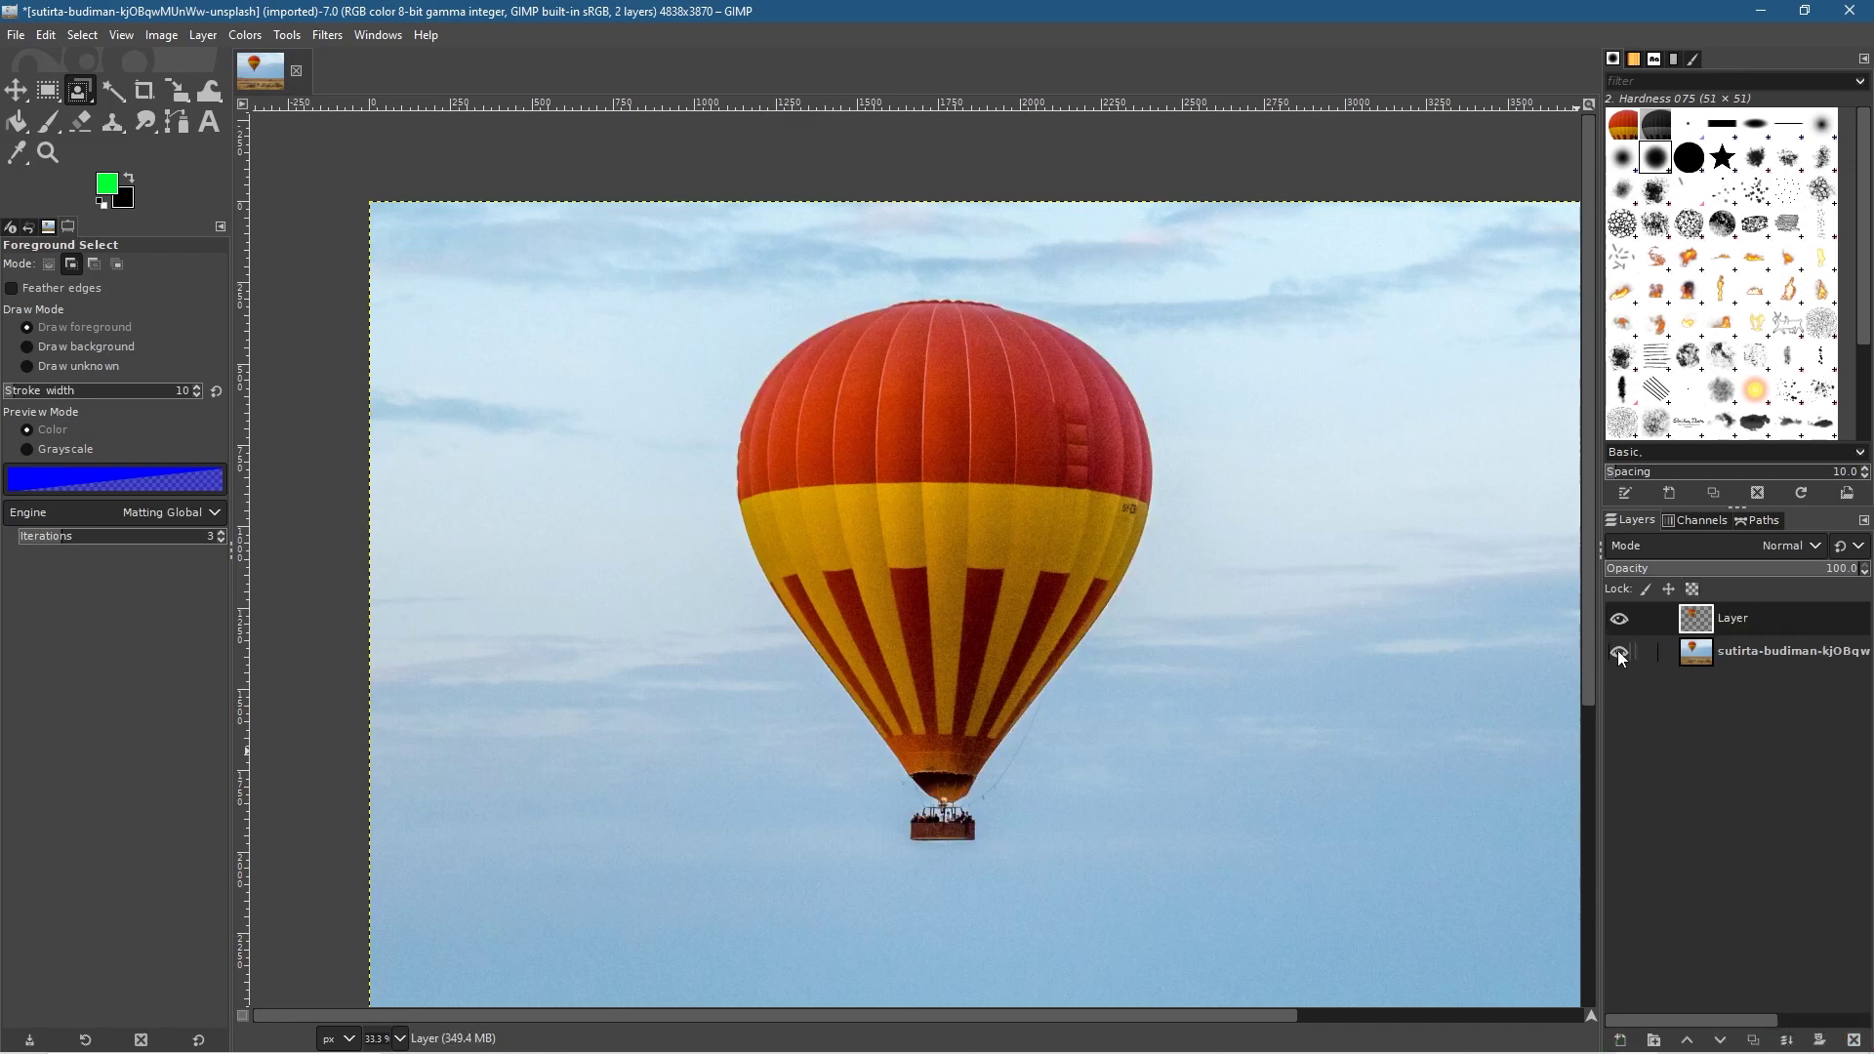
{"action": "left_click", "coordinate": [1618, 650]}
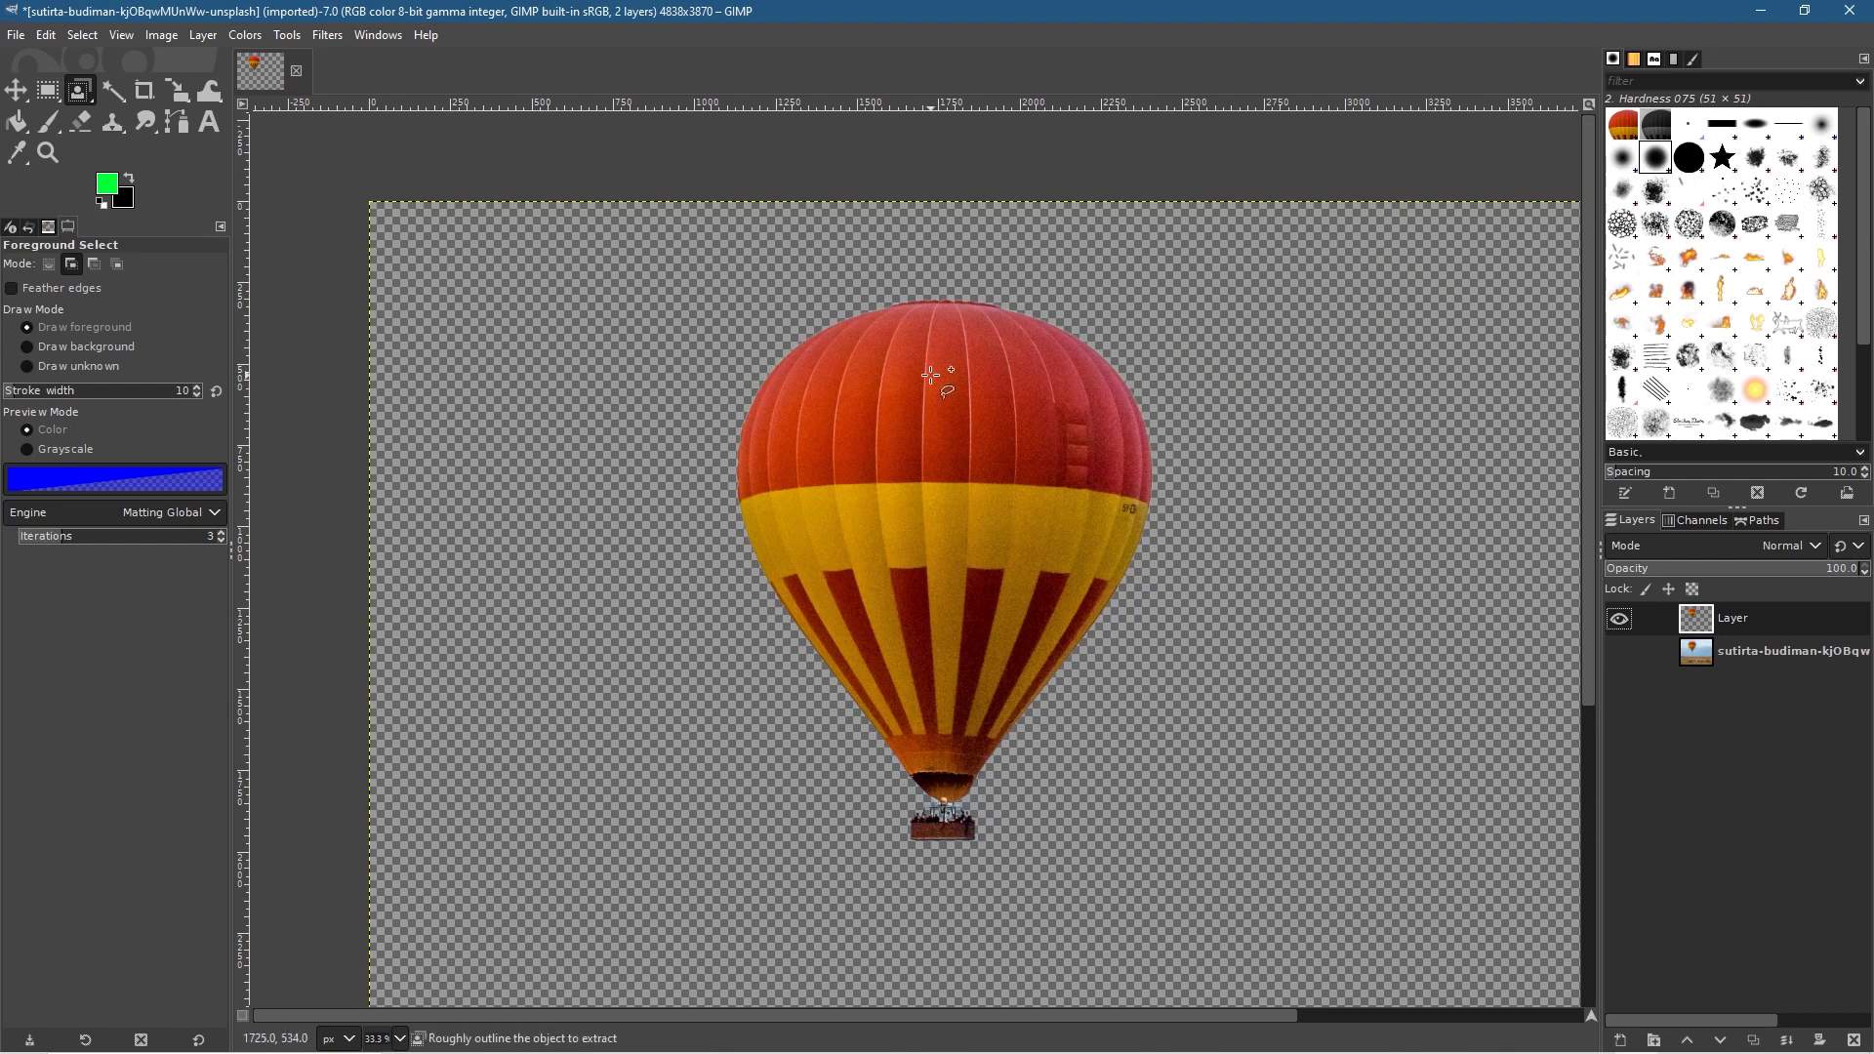
Save the image as "selction - 01.xcf" in the "Foreground select tool - gimp 2.10" folder.
{"action": "left_click", "coordinate": [15, 35]}
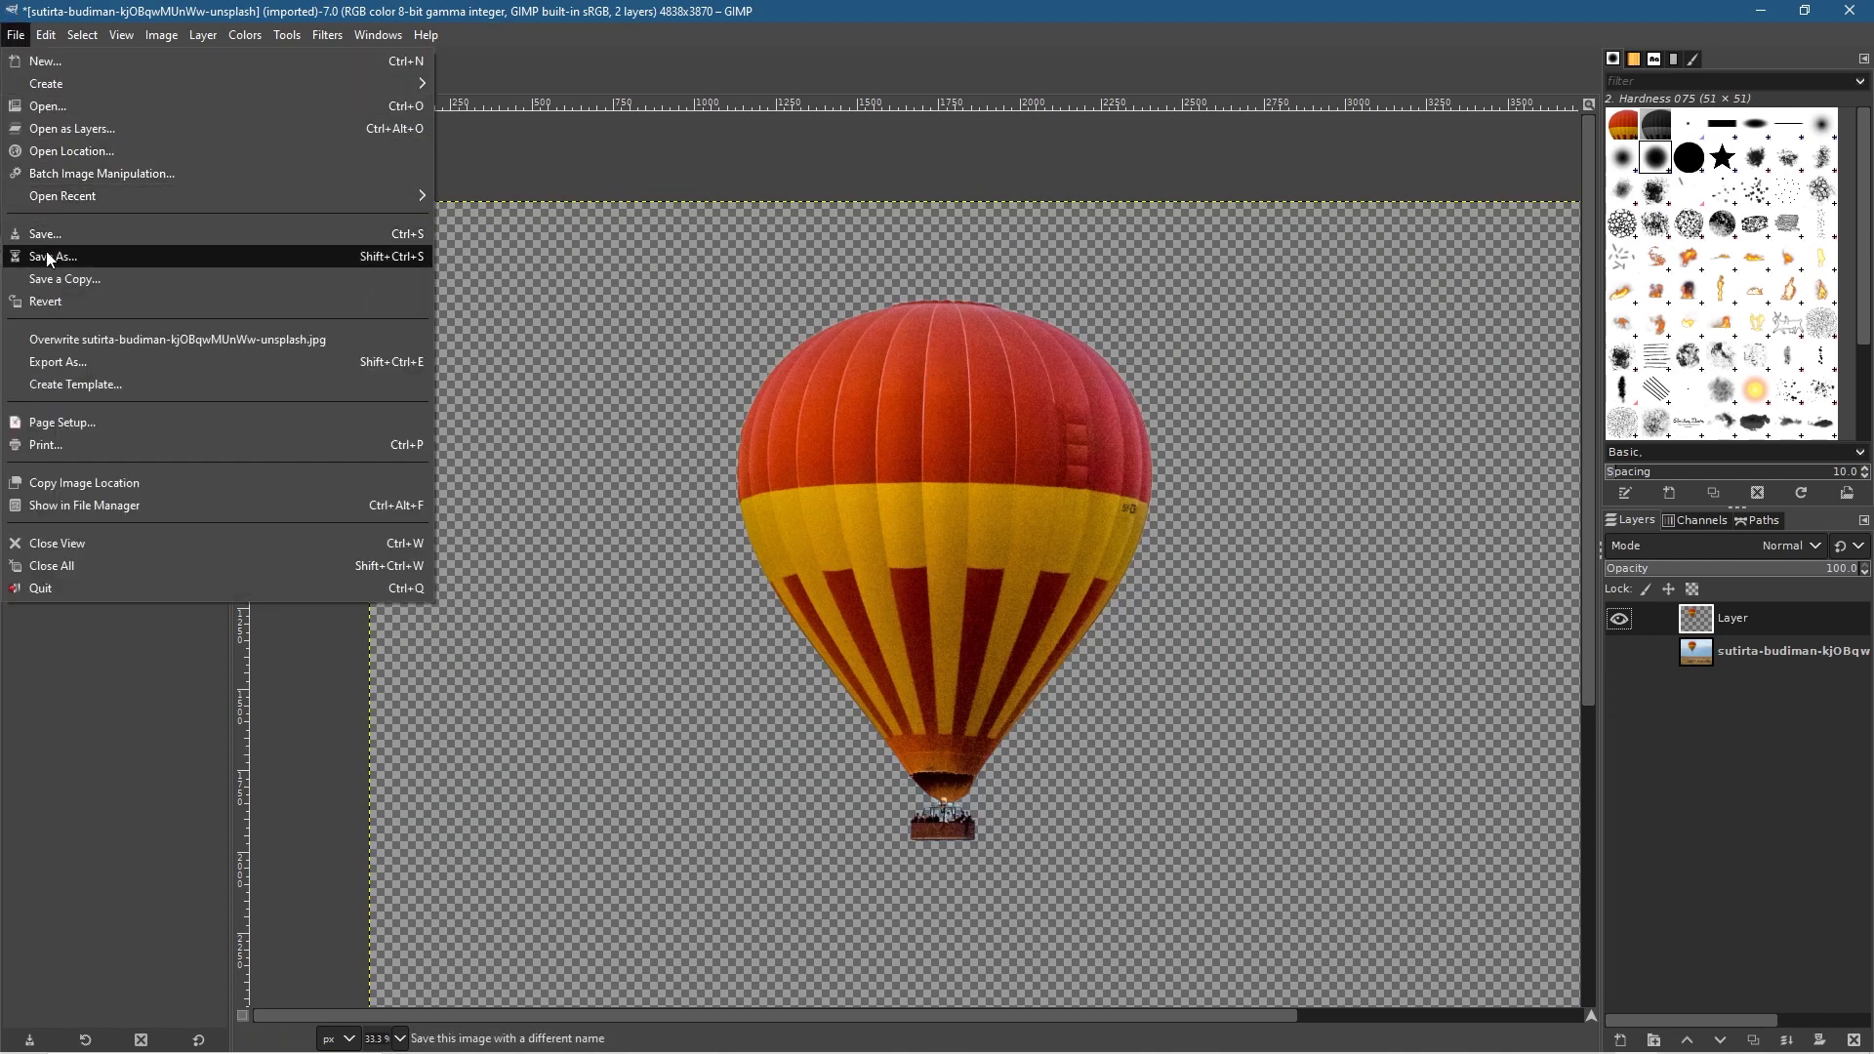
{"action": "left_click", "coordinate": [47, 256]}
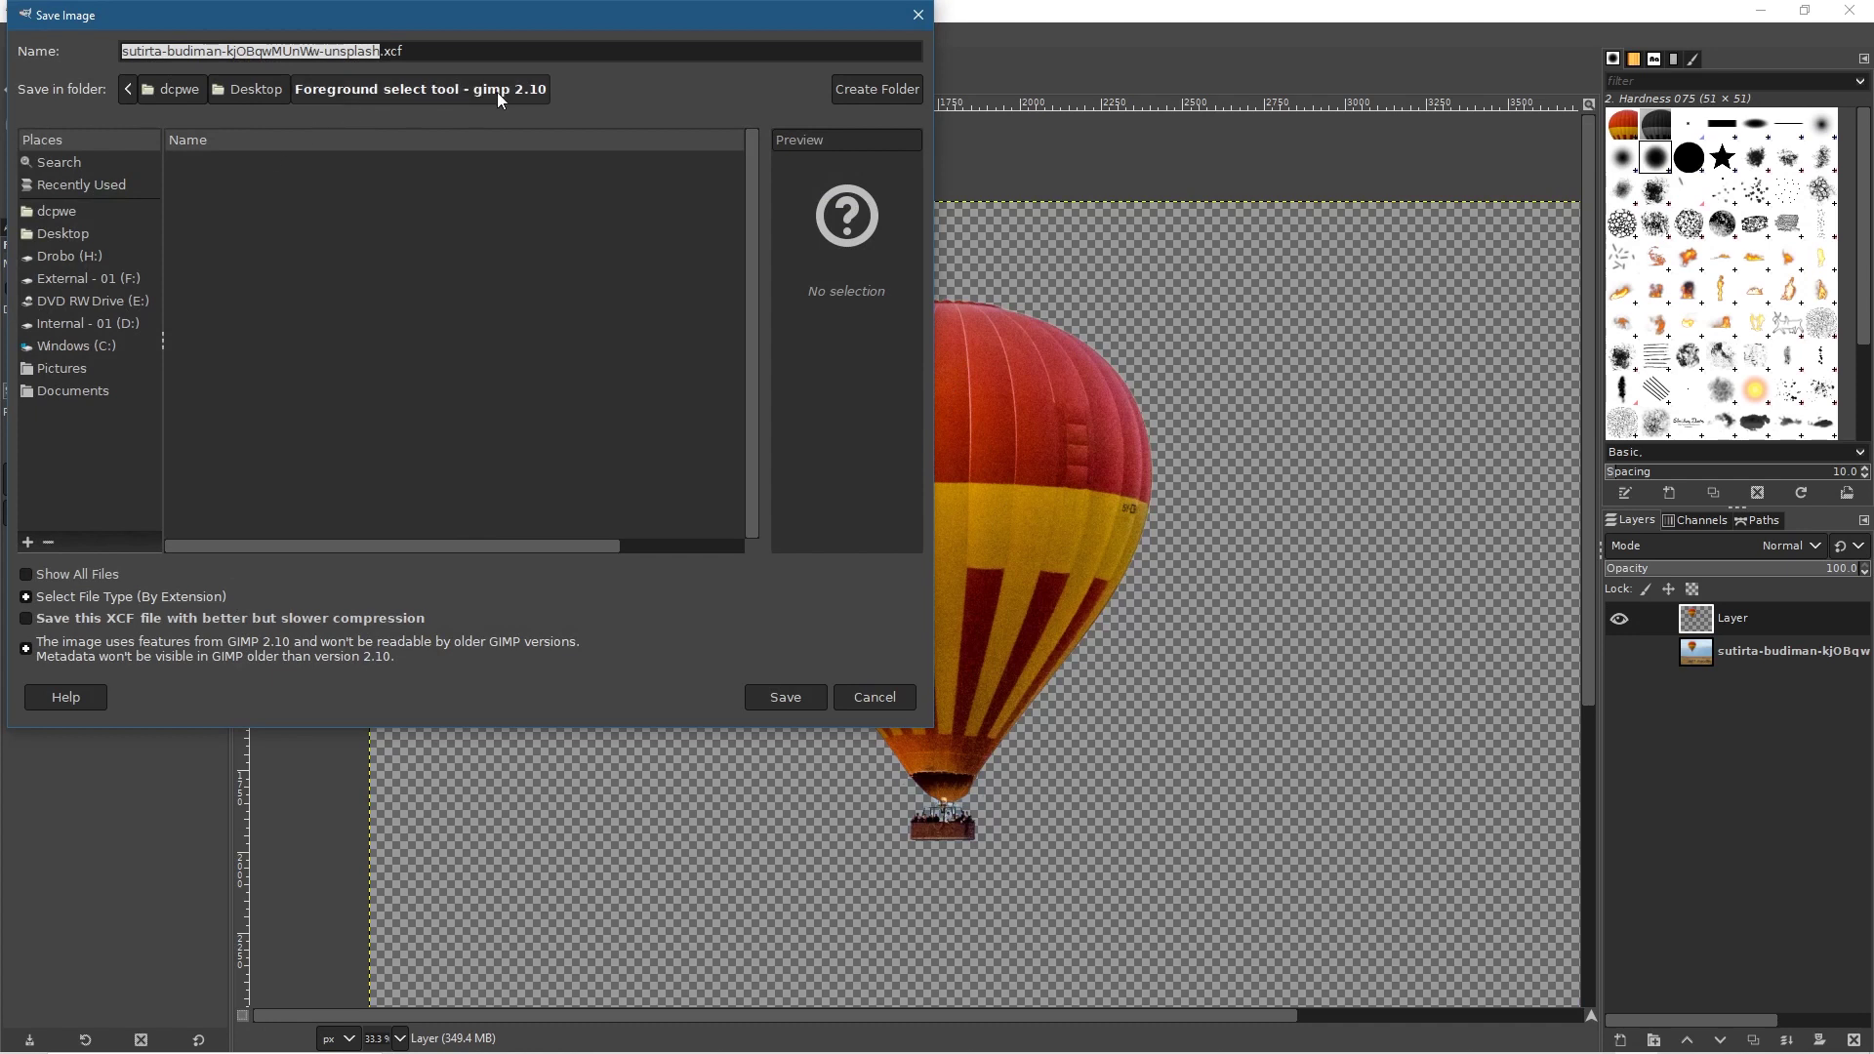
{"action": "left_click", "coordinate": [330, 51]}
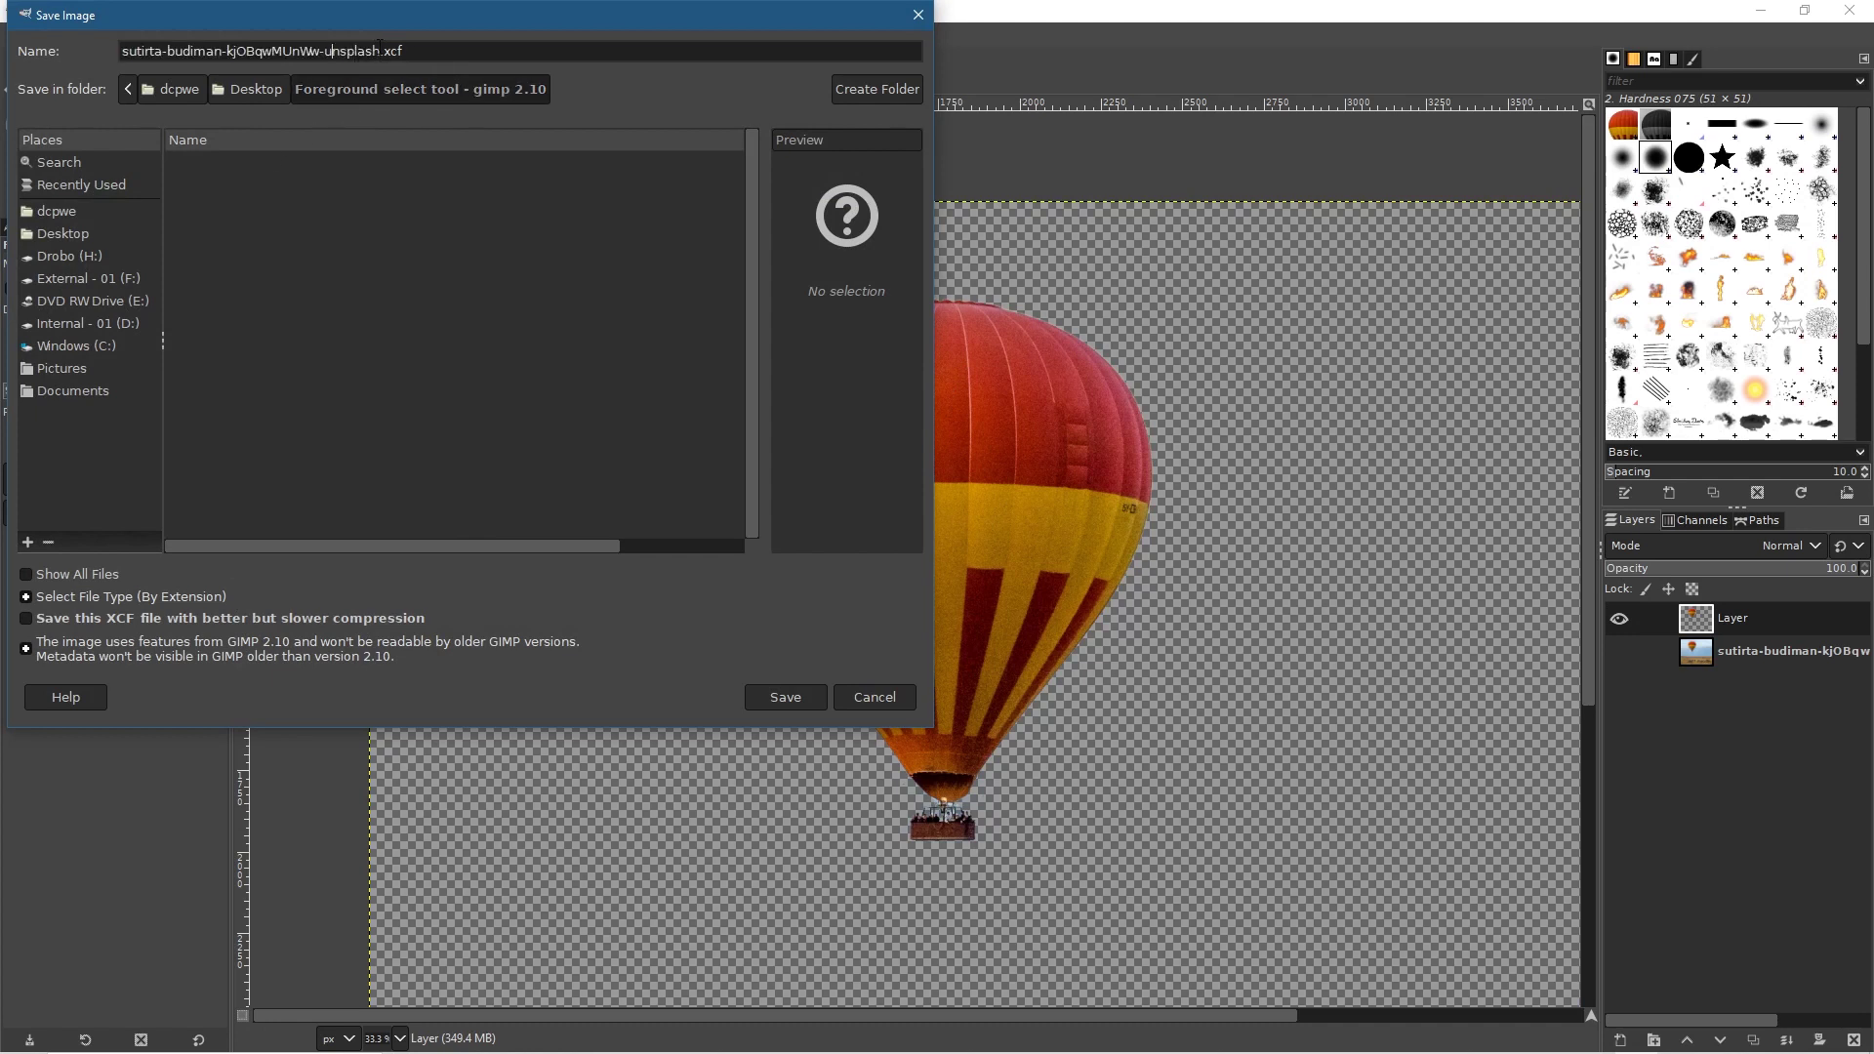
{"action": "left_click_drag", "start_coordinate": [361, 51], "coordinate": [46, 59]}
{"action": "type", "text": "sel"}
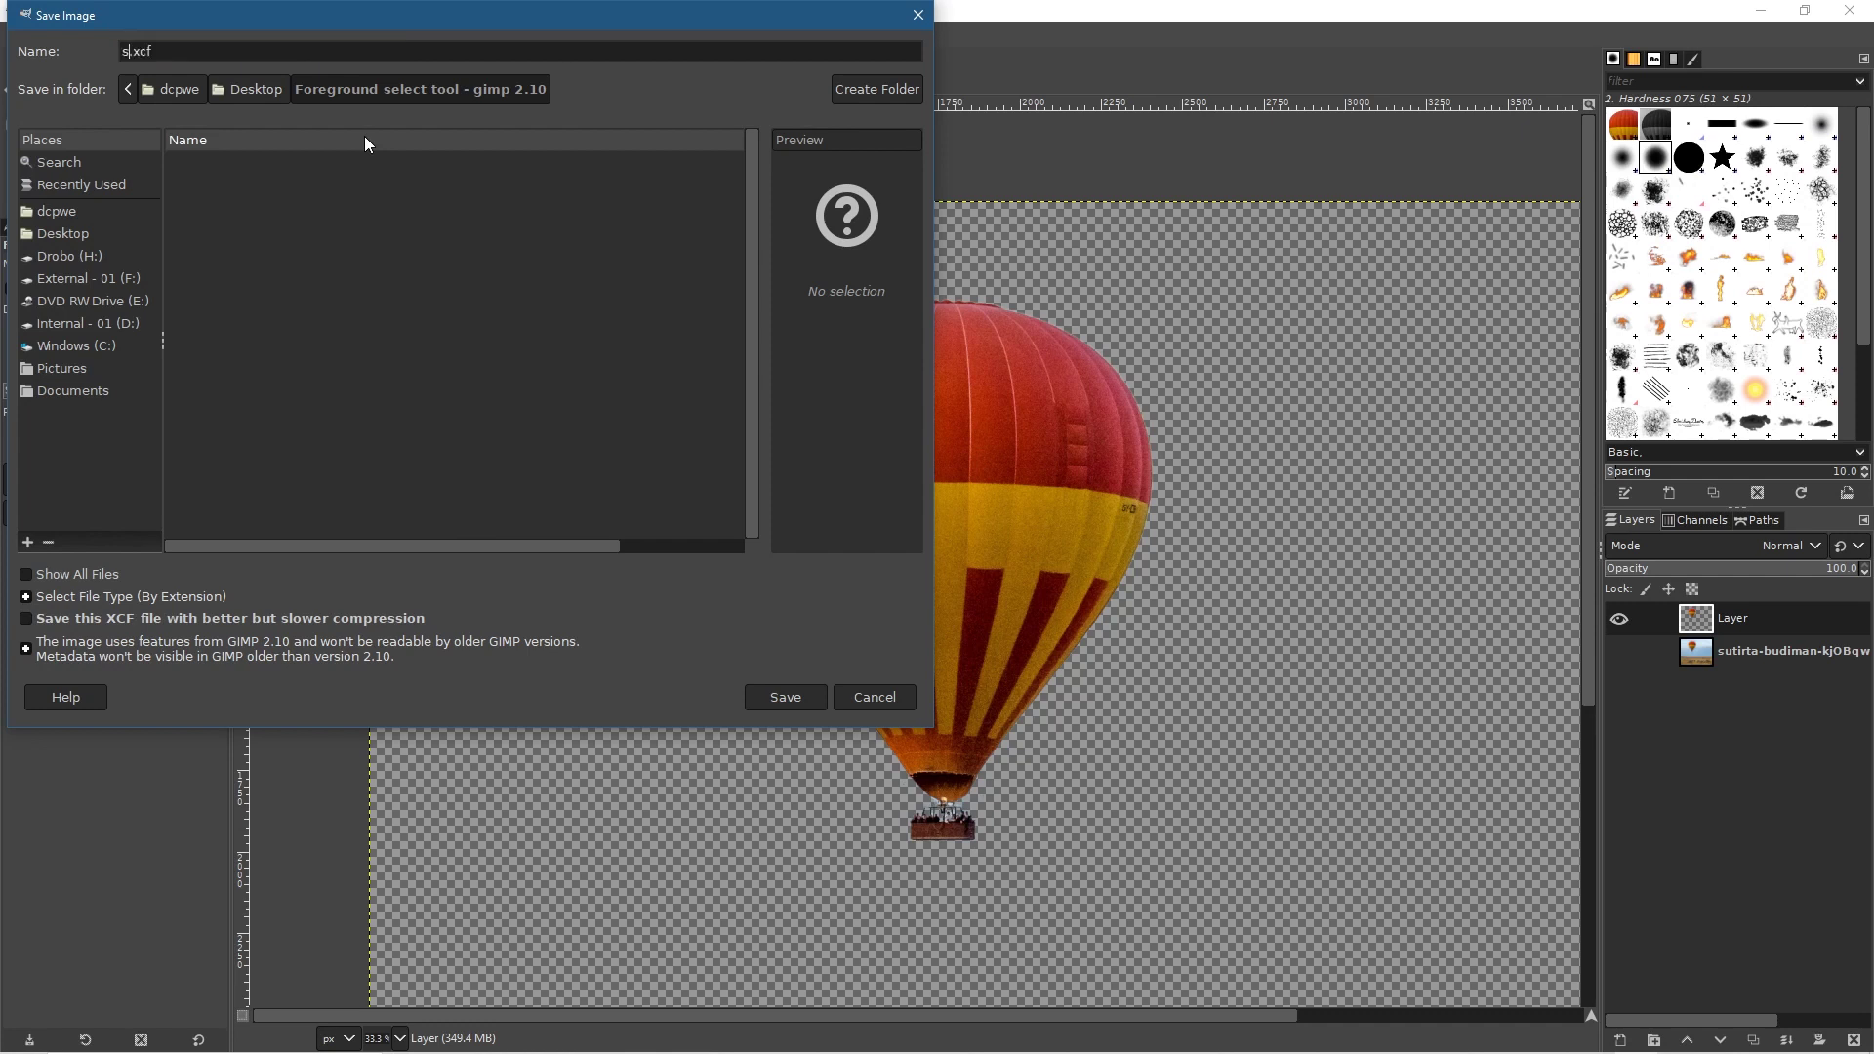
{"action": "type", "text": "ction - 01"}
{"action": "left_click", "coordinate": [769, 697]}
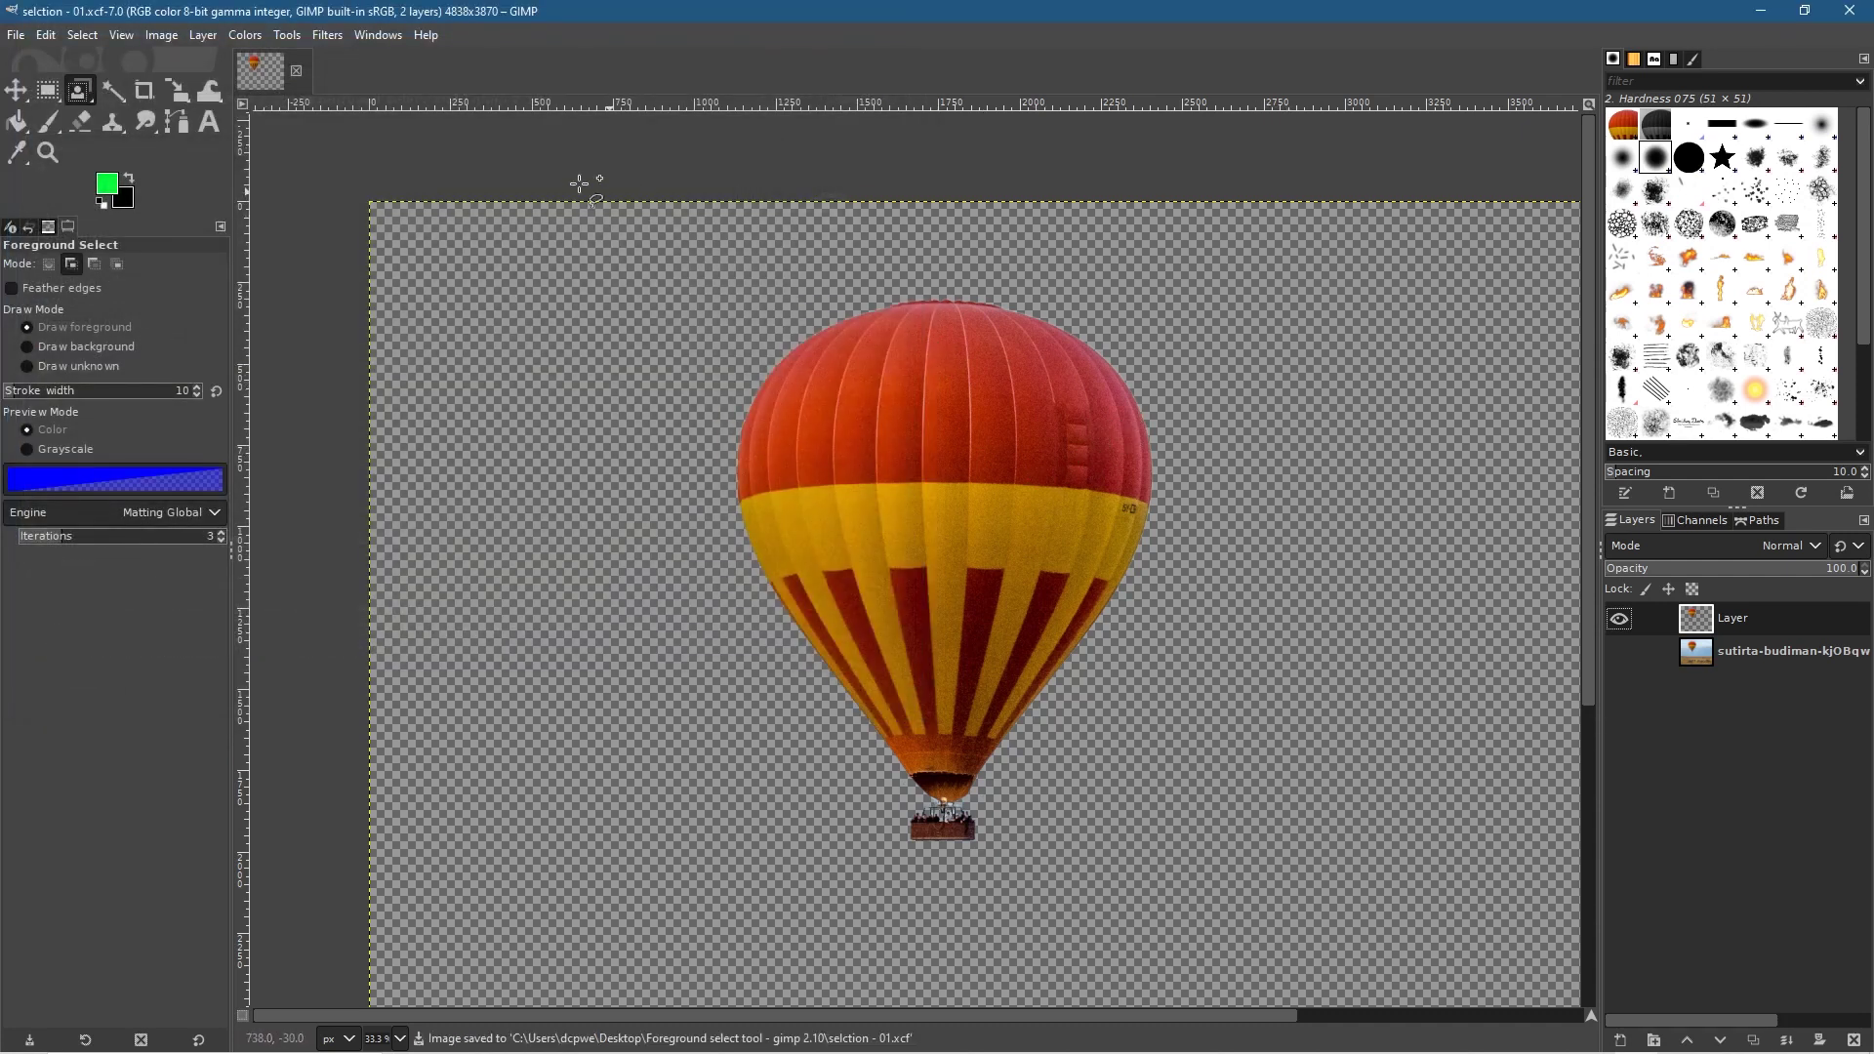
Create a new 1920 × 1080 px image filled with transparency.
{"action": "left_click", "coordinate": [45, 35]}
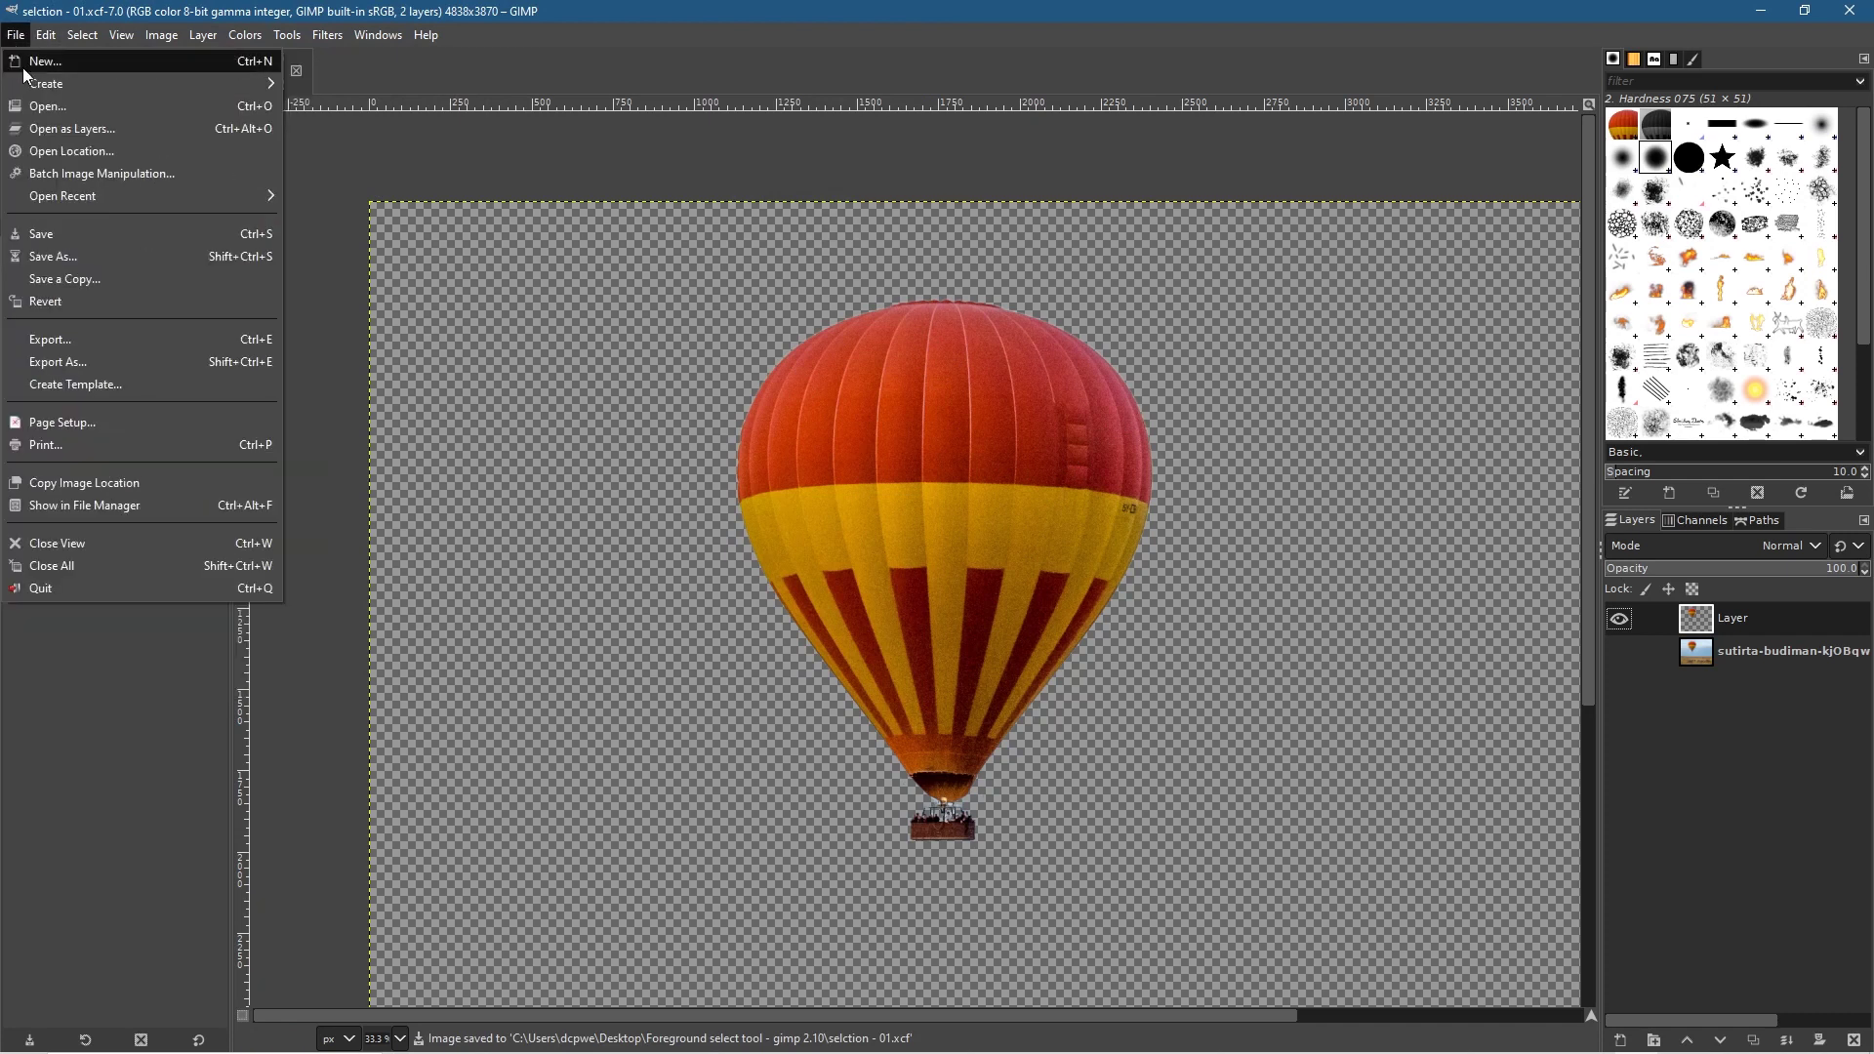
{"action": "left_click", "coordinate": [37, 61]}
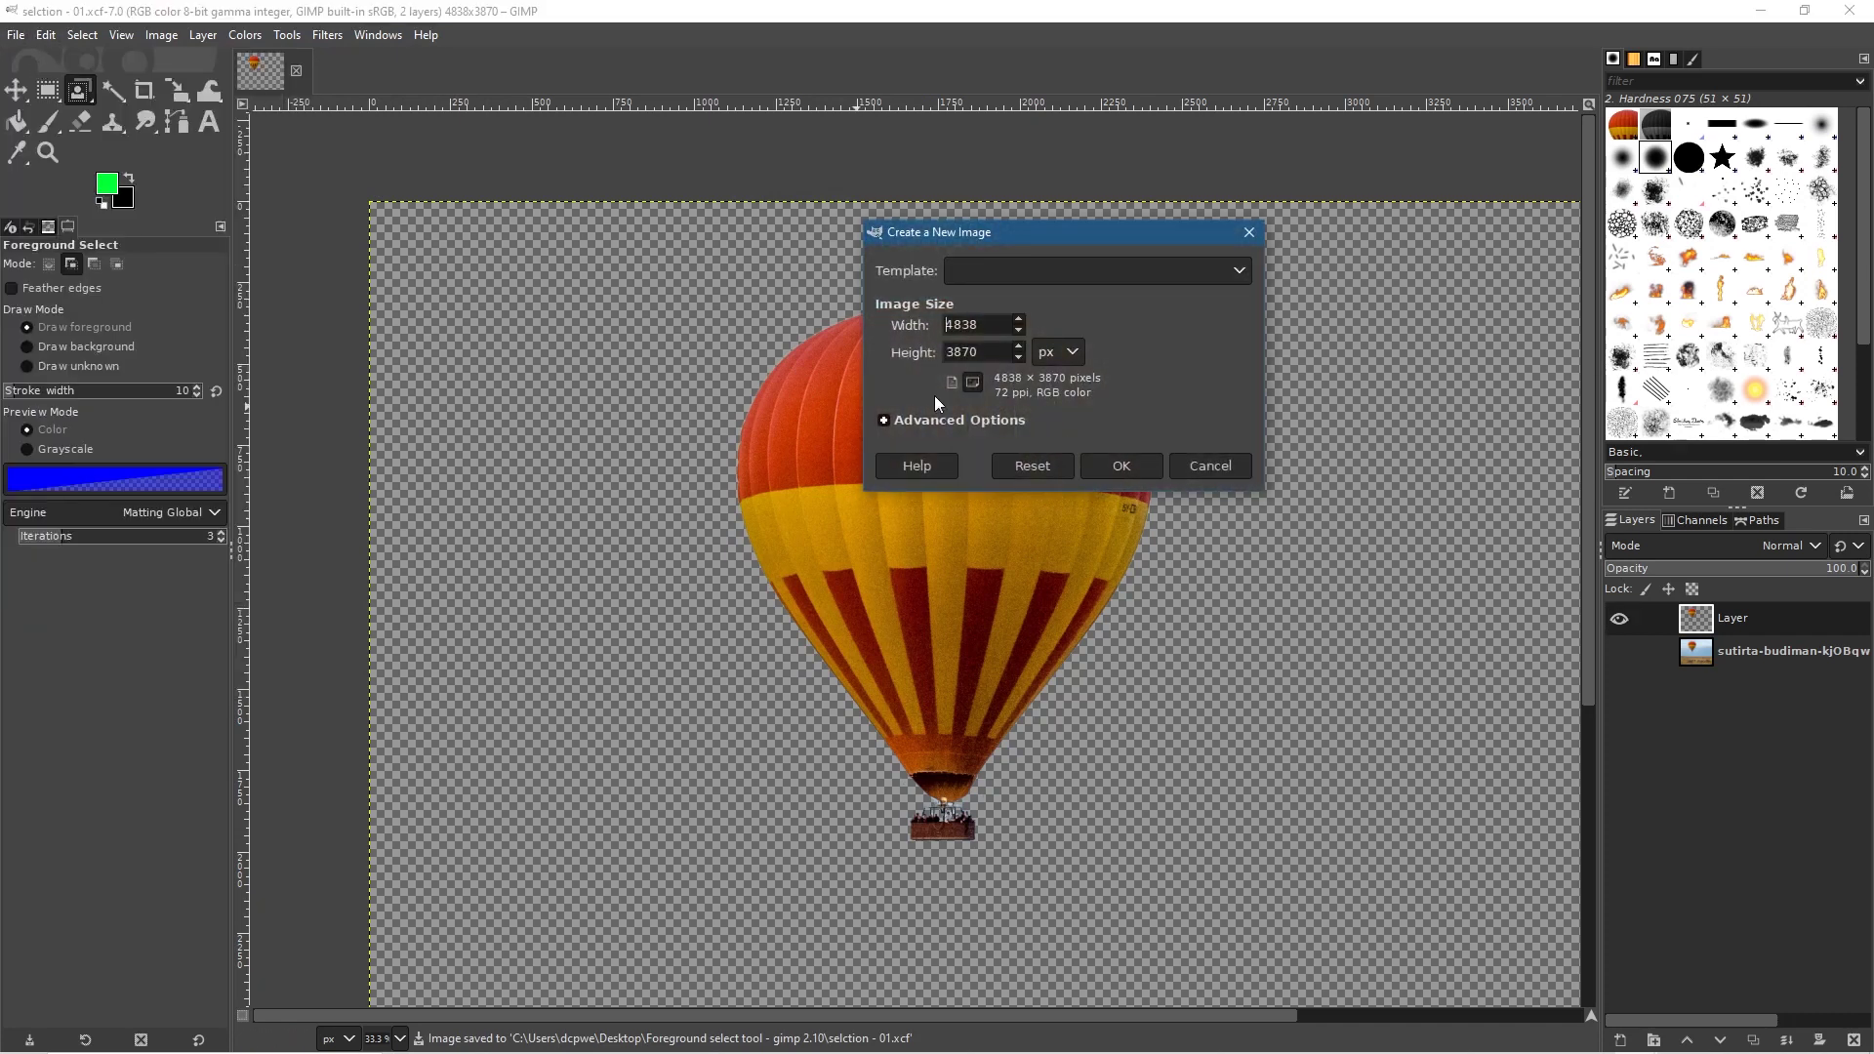
{"action": "double_click", "coordinate": [992, 325]}
{"action": "type", "text": "1920"}
{"action": "key", "text": "Tab"}
{"action": "type", "text": "10"}
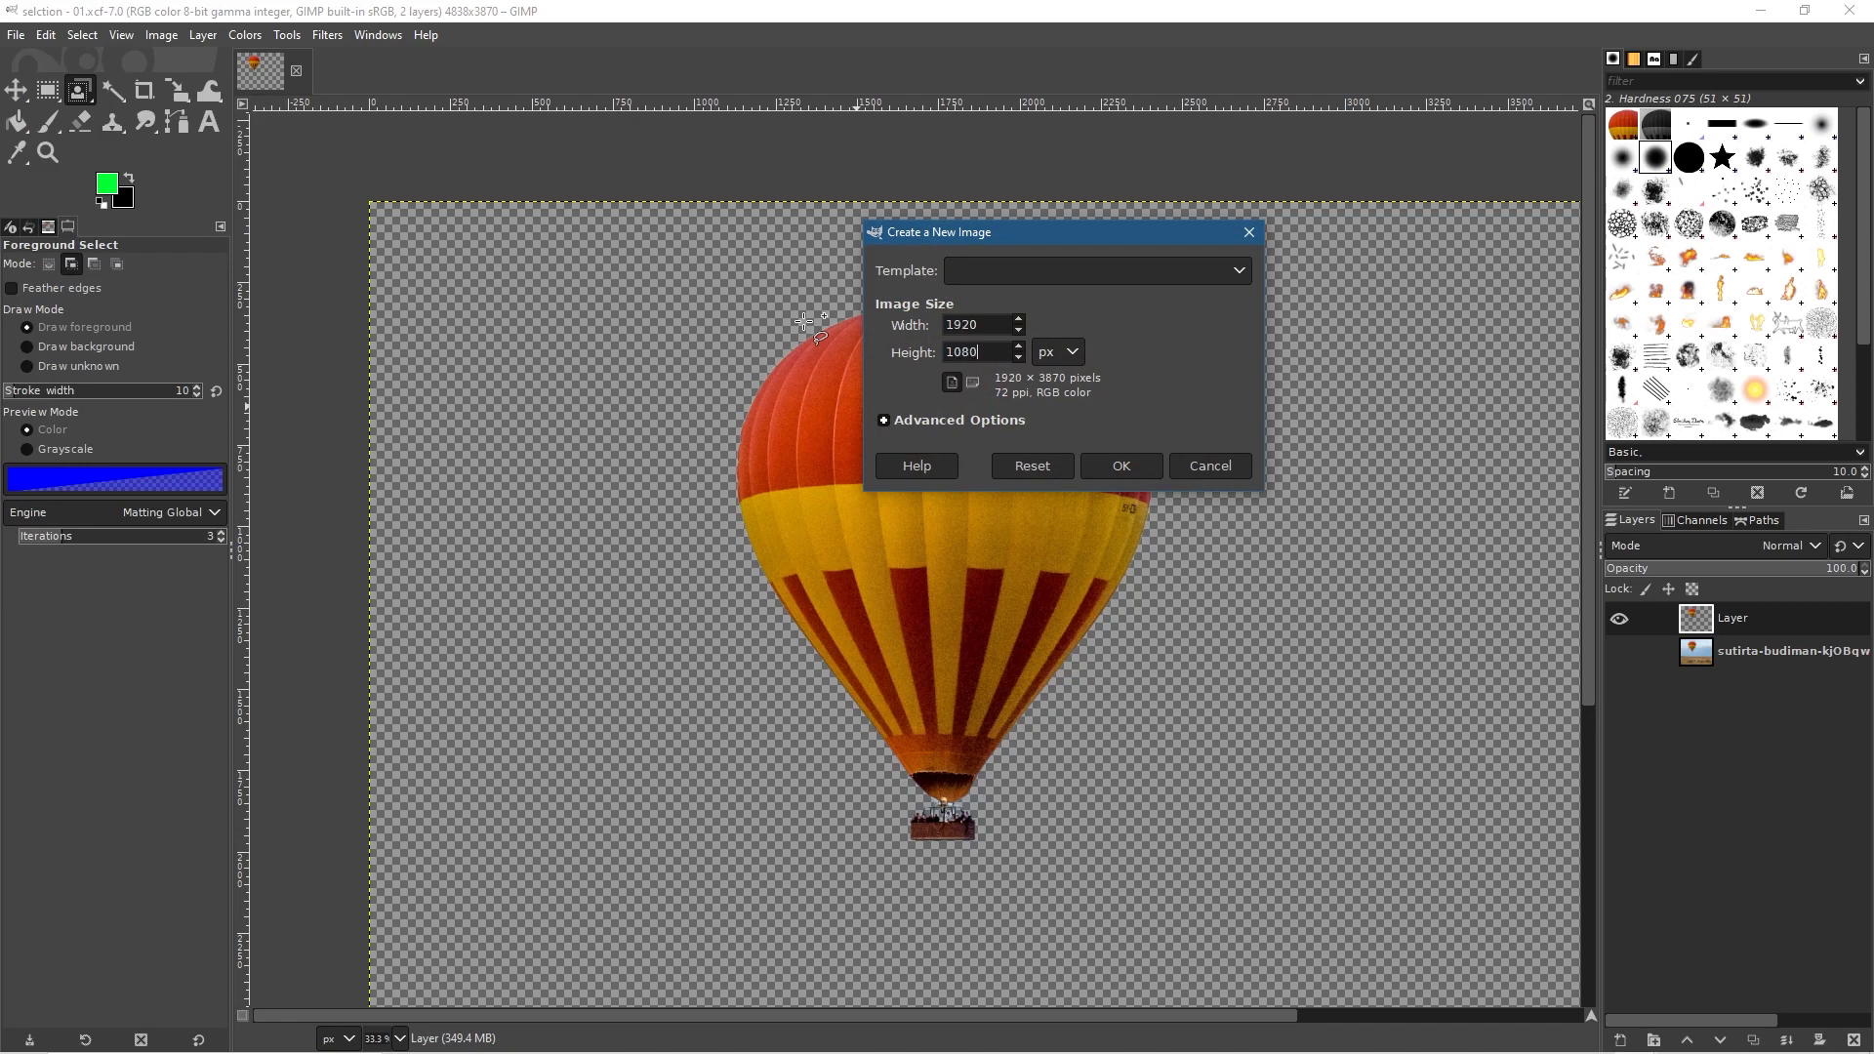
{"action": "left_click", "coordinate": [1005, 420]}
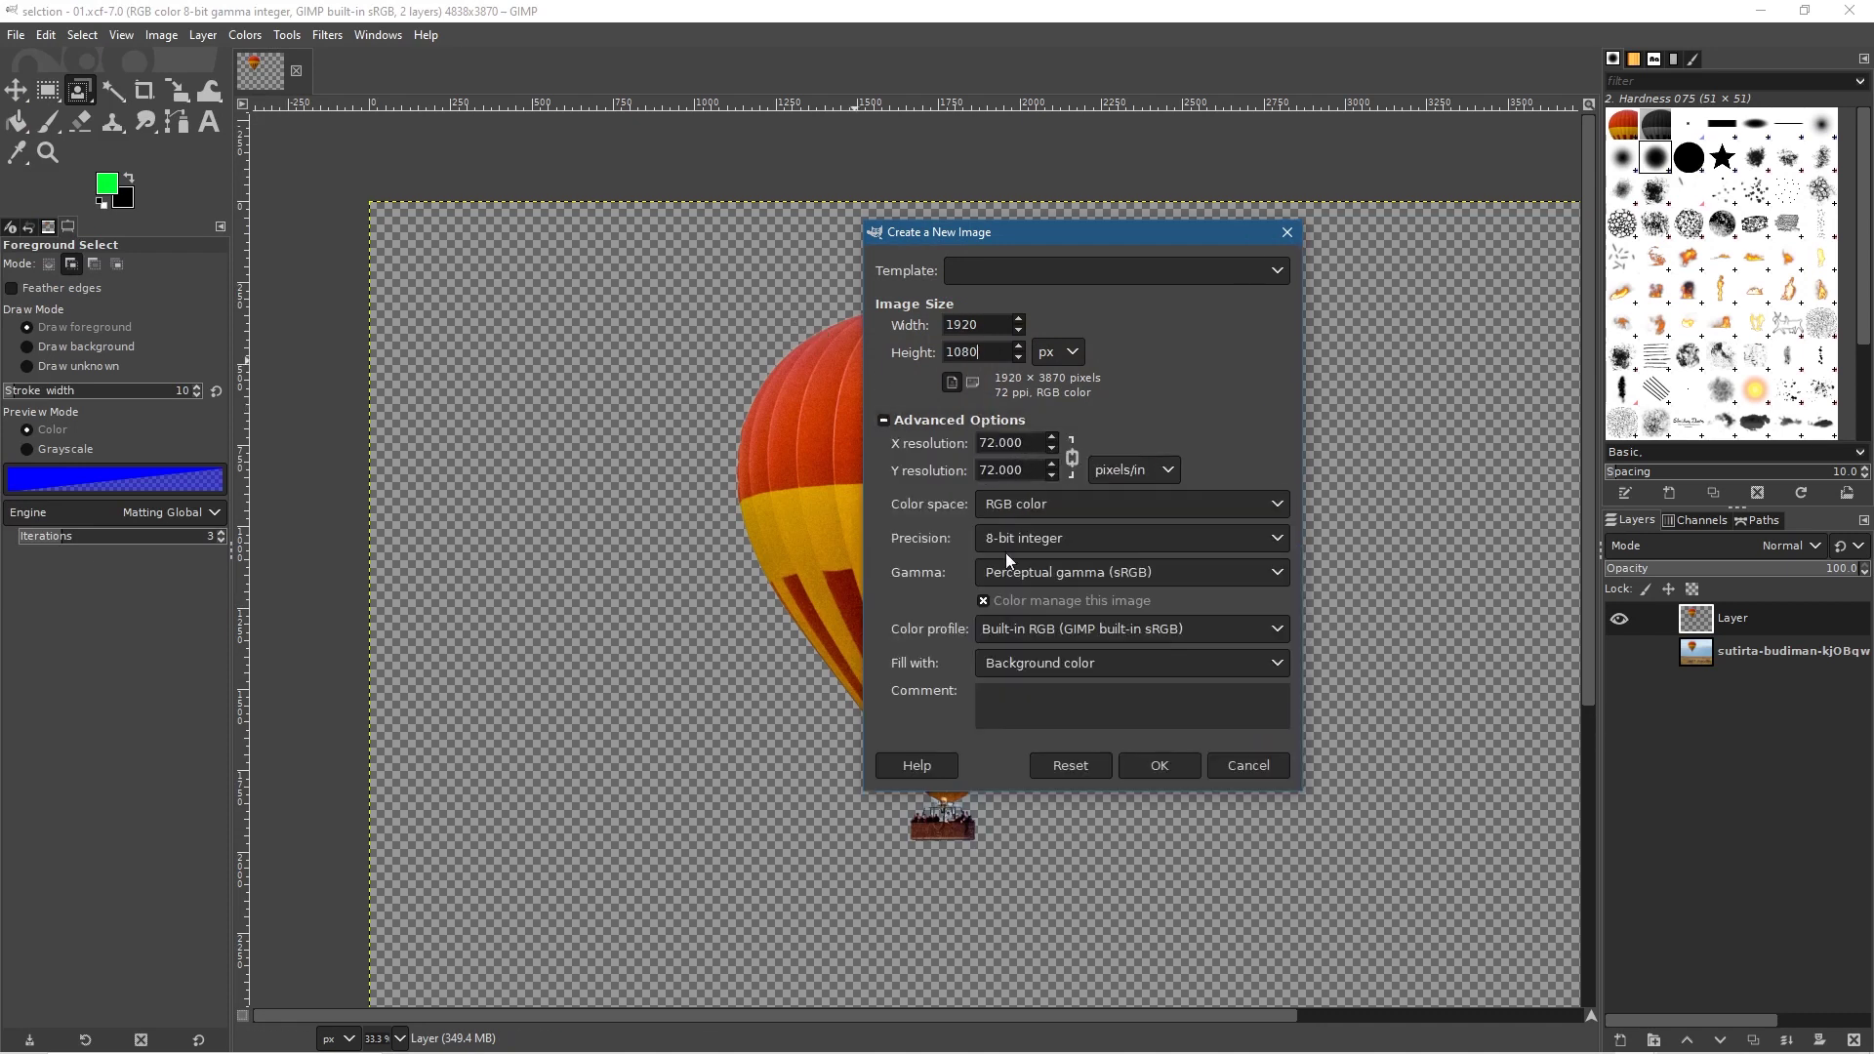
{"action": "left_click", "coordinate": [1039, 669]}
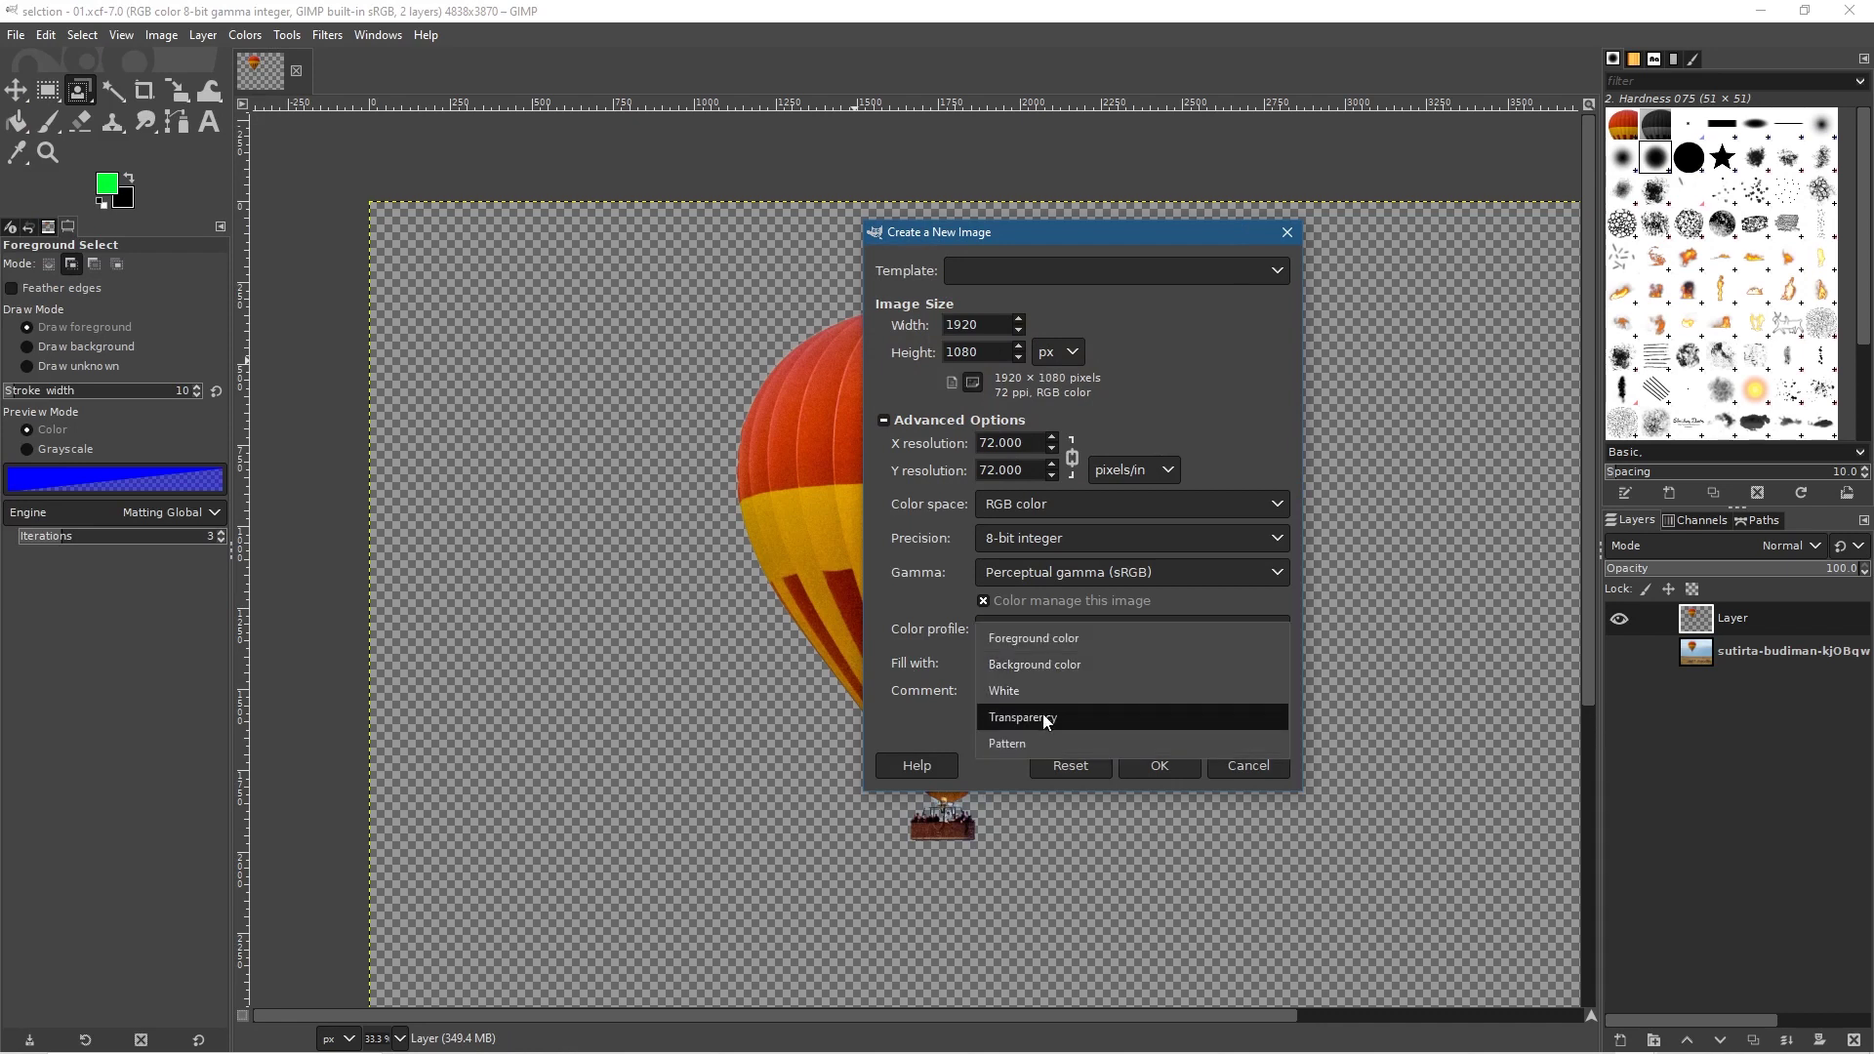
{"action": "left_click", "coordinate": [1040, 715]}
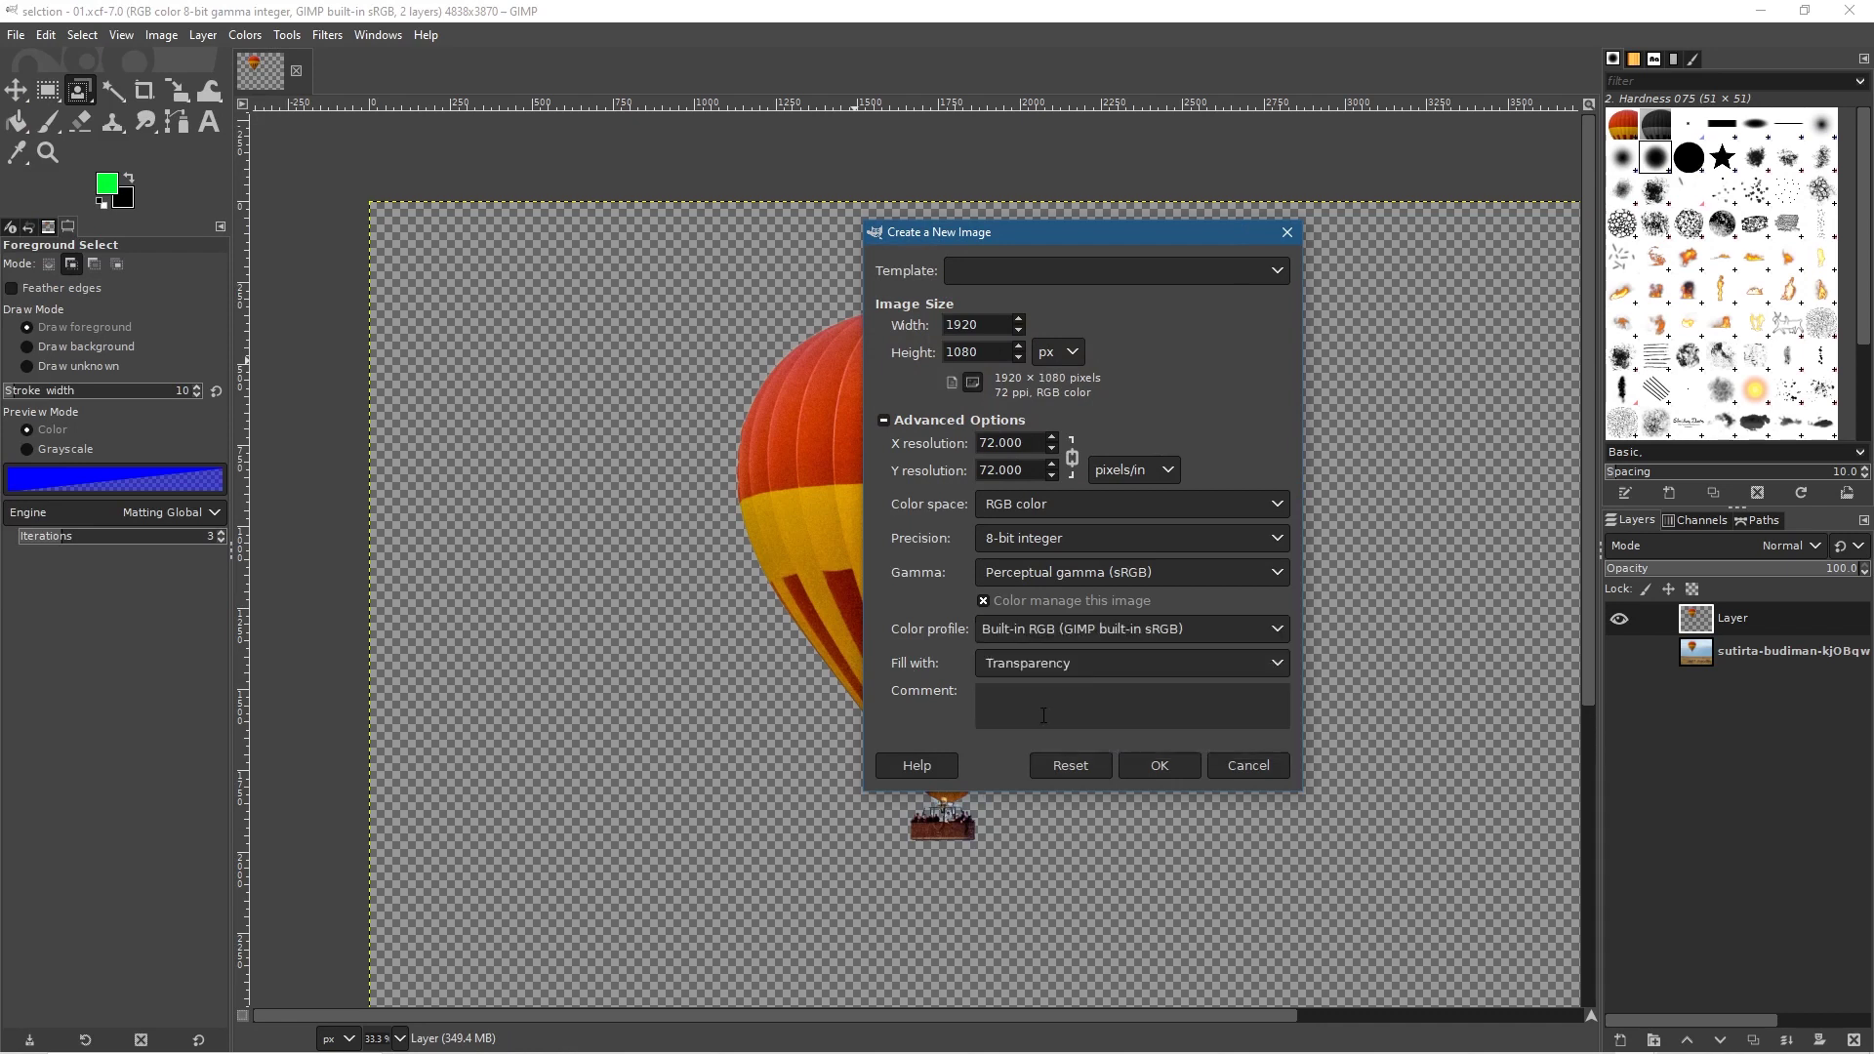
{"action": "left_click", "coordinate": [1158, 766]}
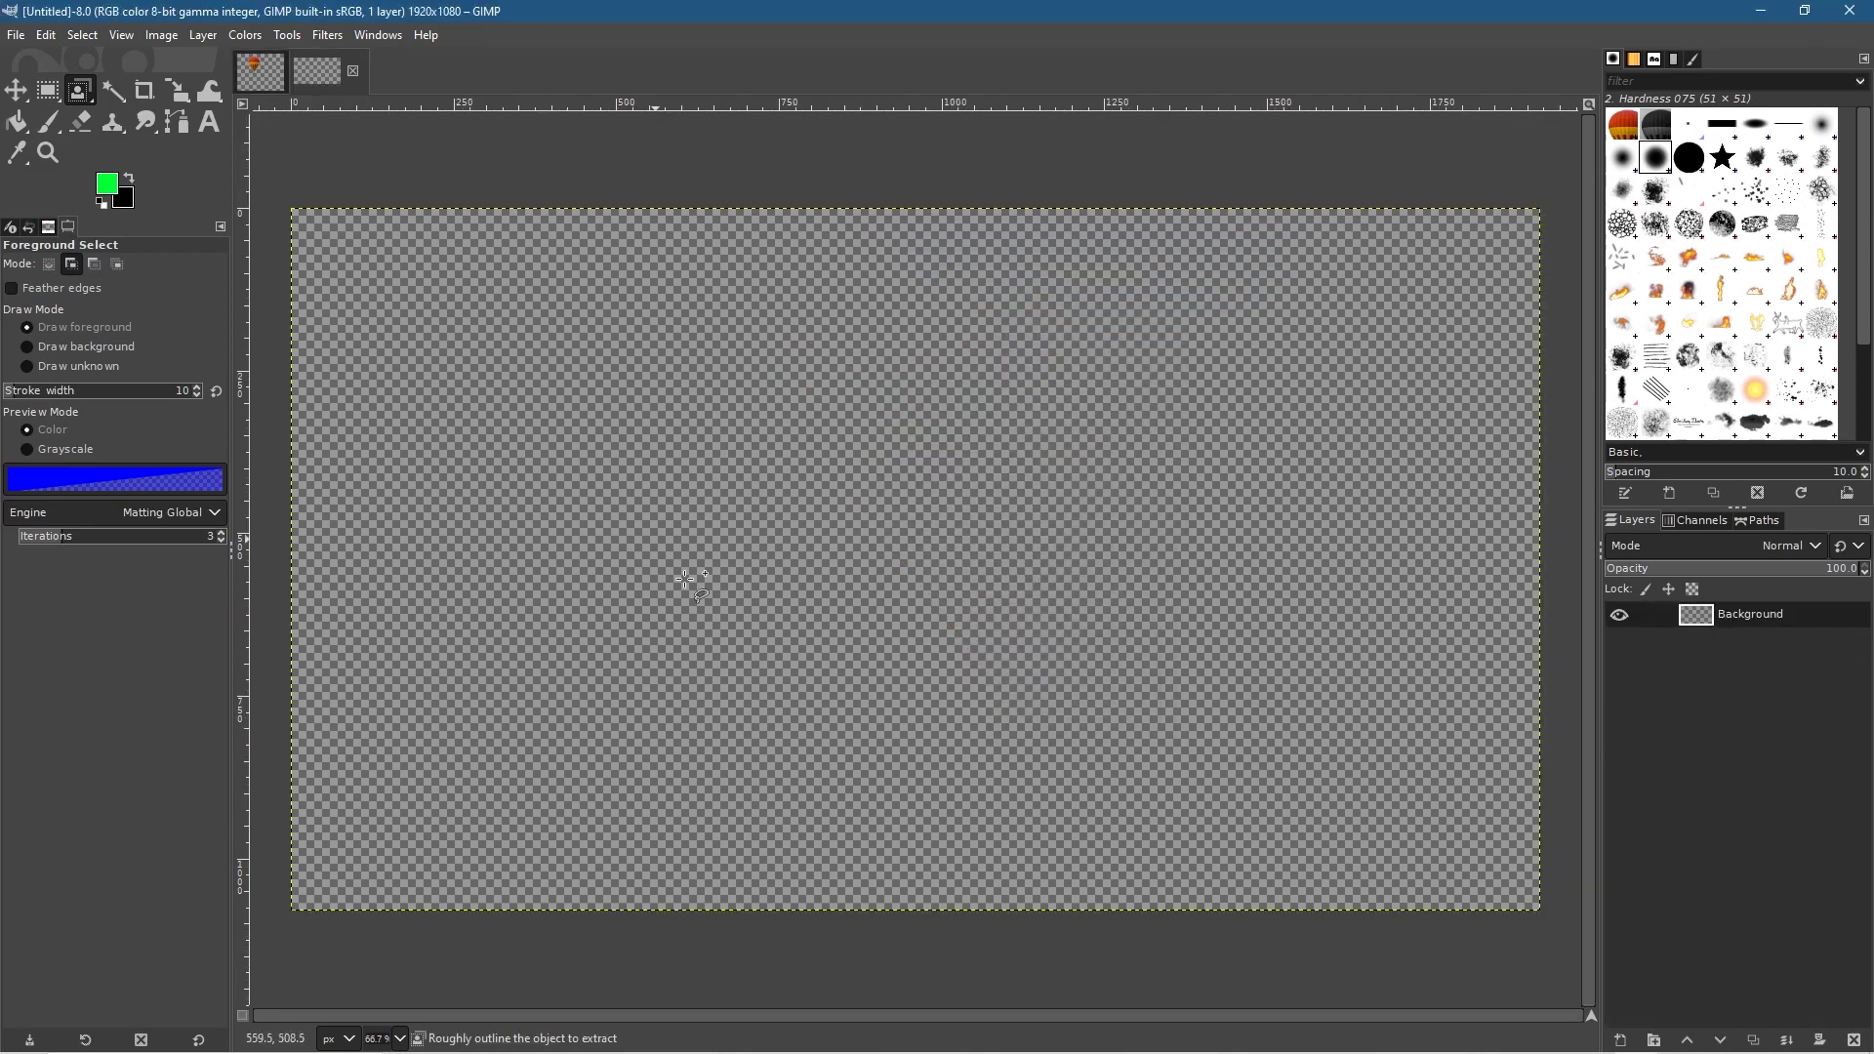
Save the new transparent image as "comp-01.xcf" in the "Foreground select tool - gimp 2.10" folder.
{"action": "left_click", "coordinate": [249, 84]}
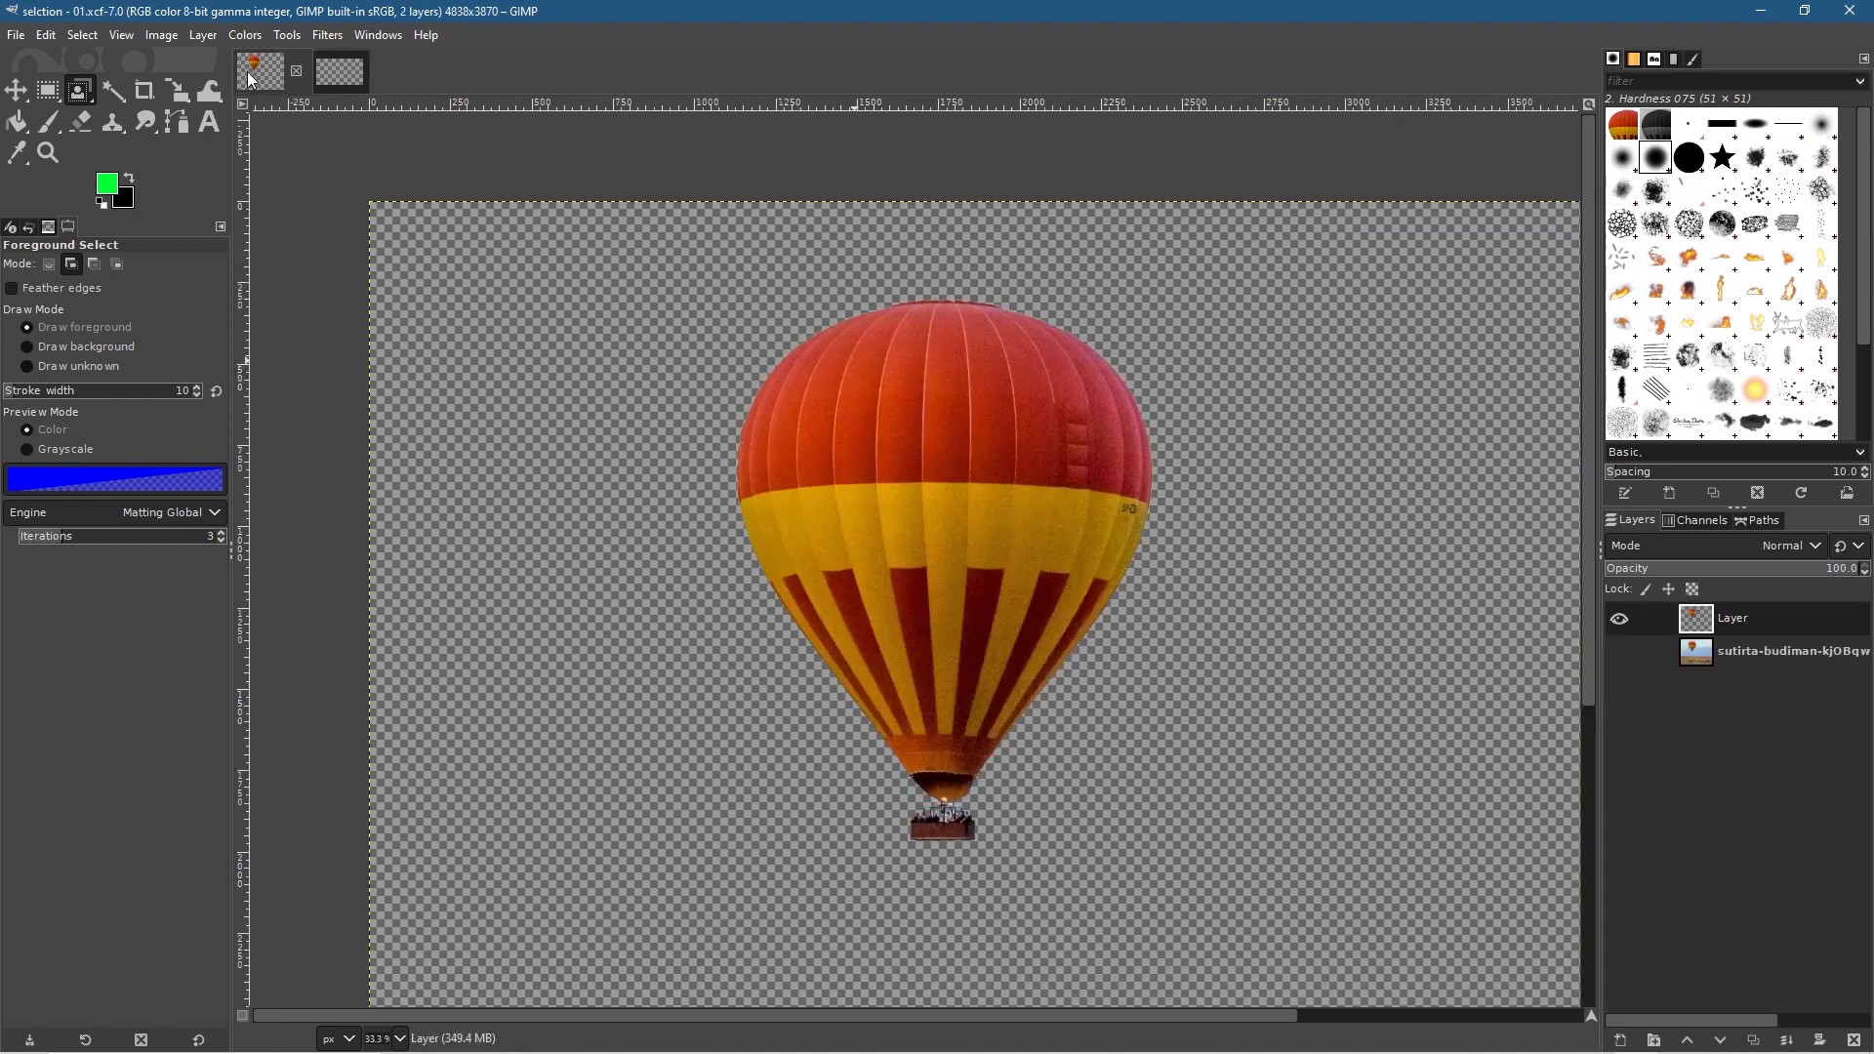
{"action": "left_click", "coordinate": [335, 77]}
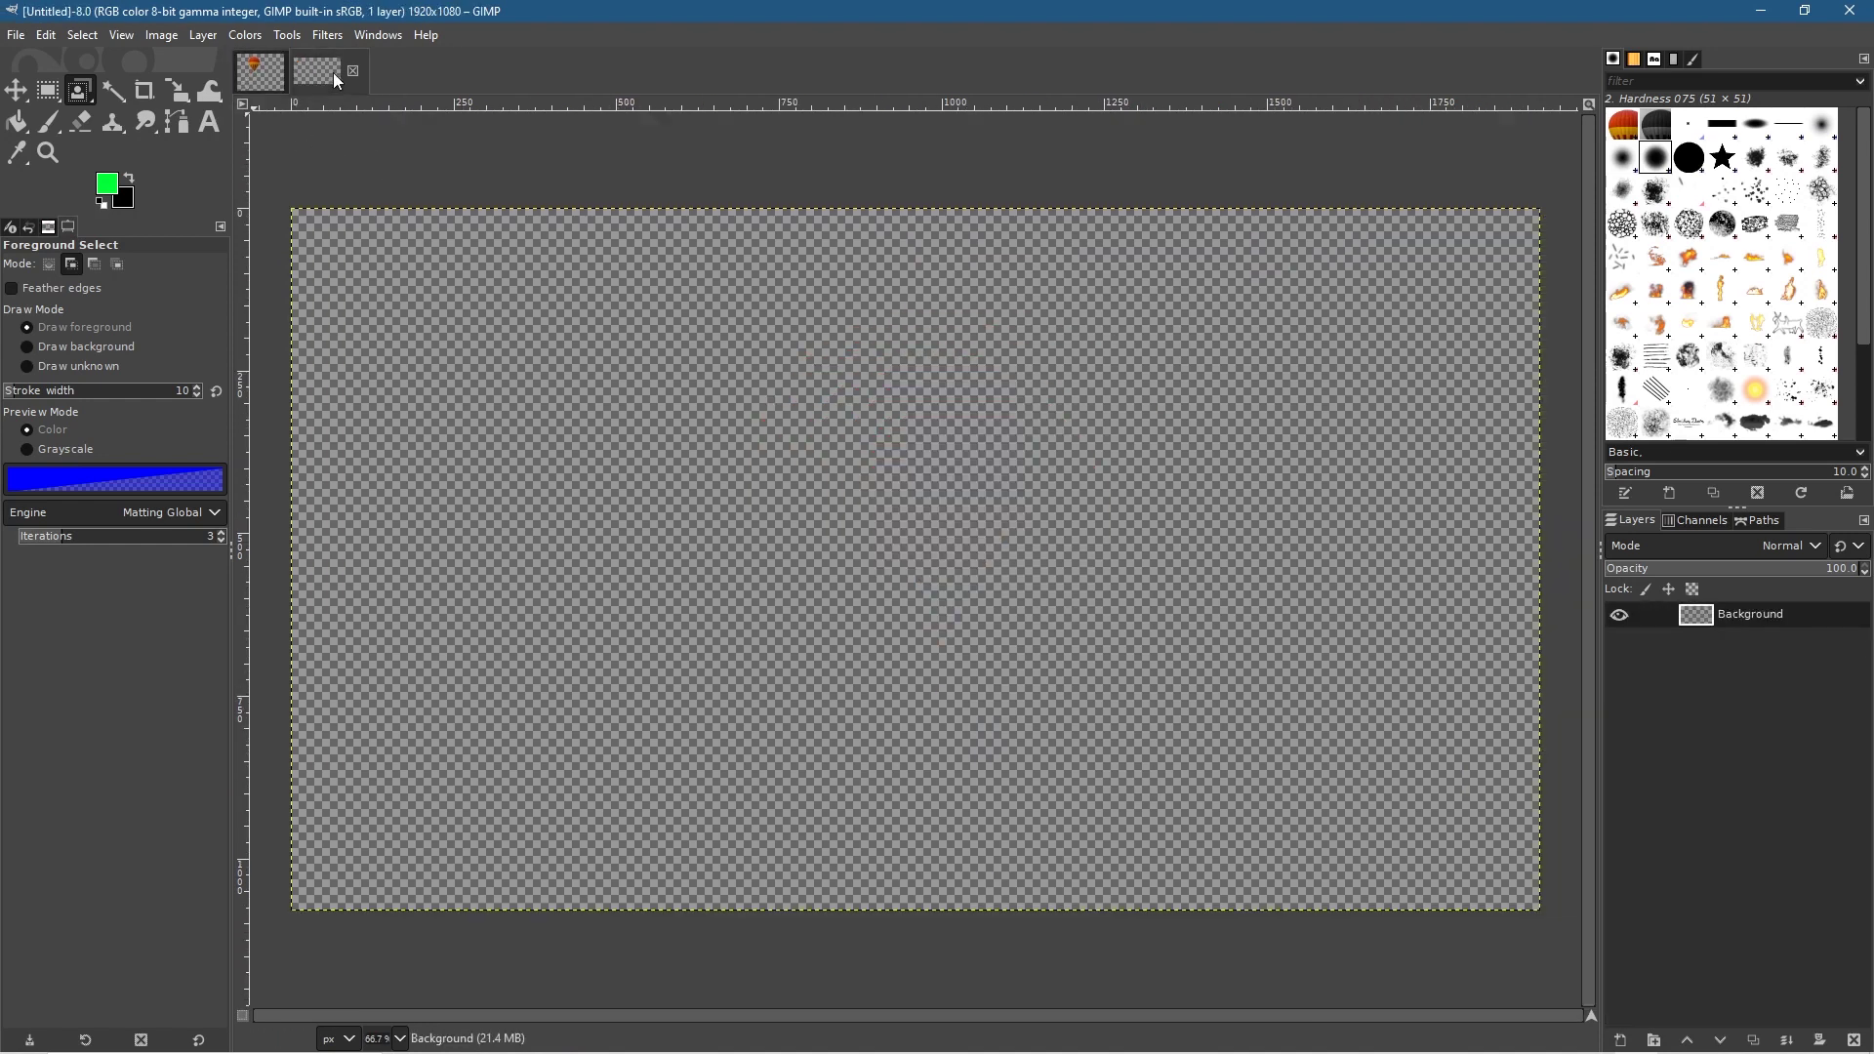
{"action": "left_click", "coordinate": [16, 35]}
{"action": "left_click", "coordinate": [62, 256]}
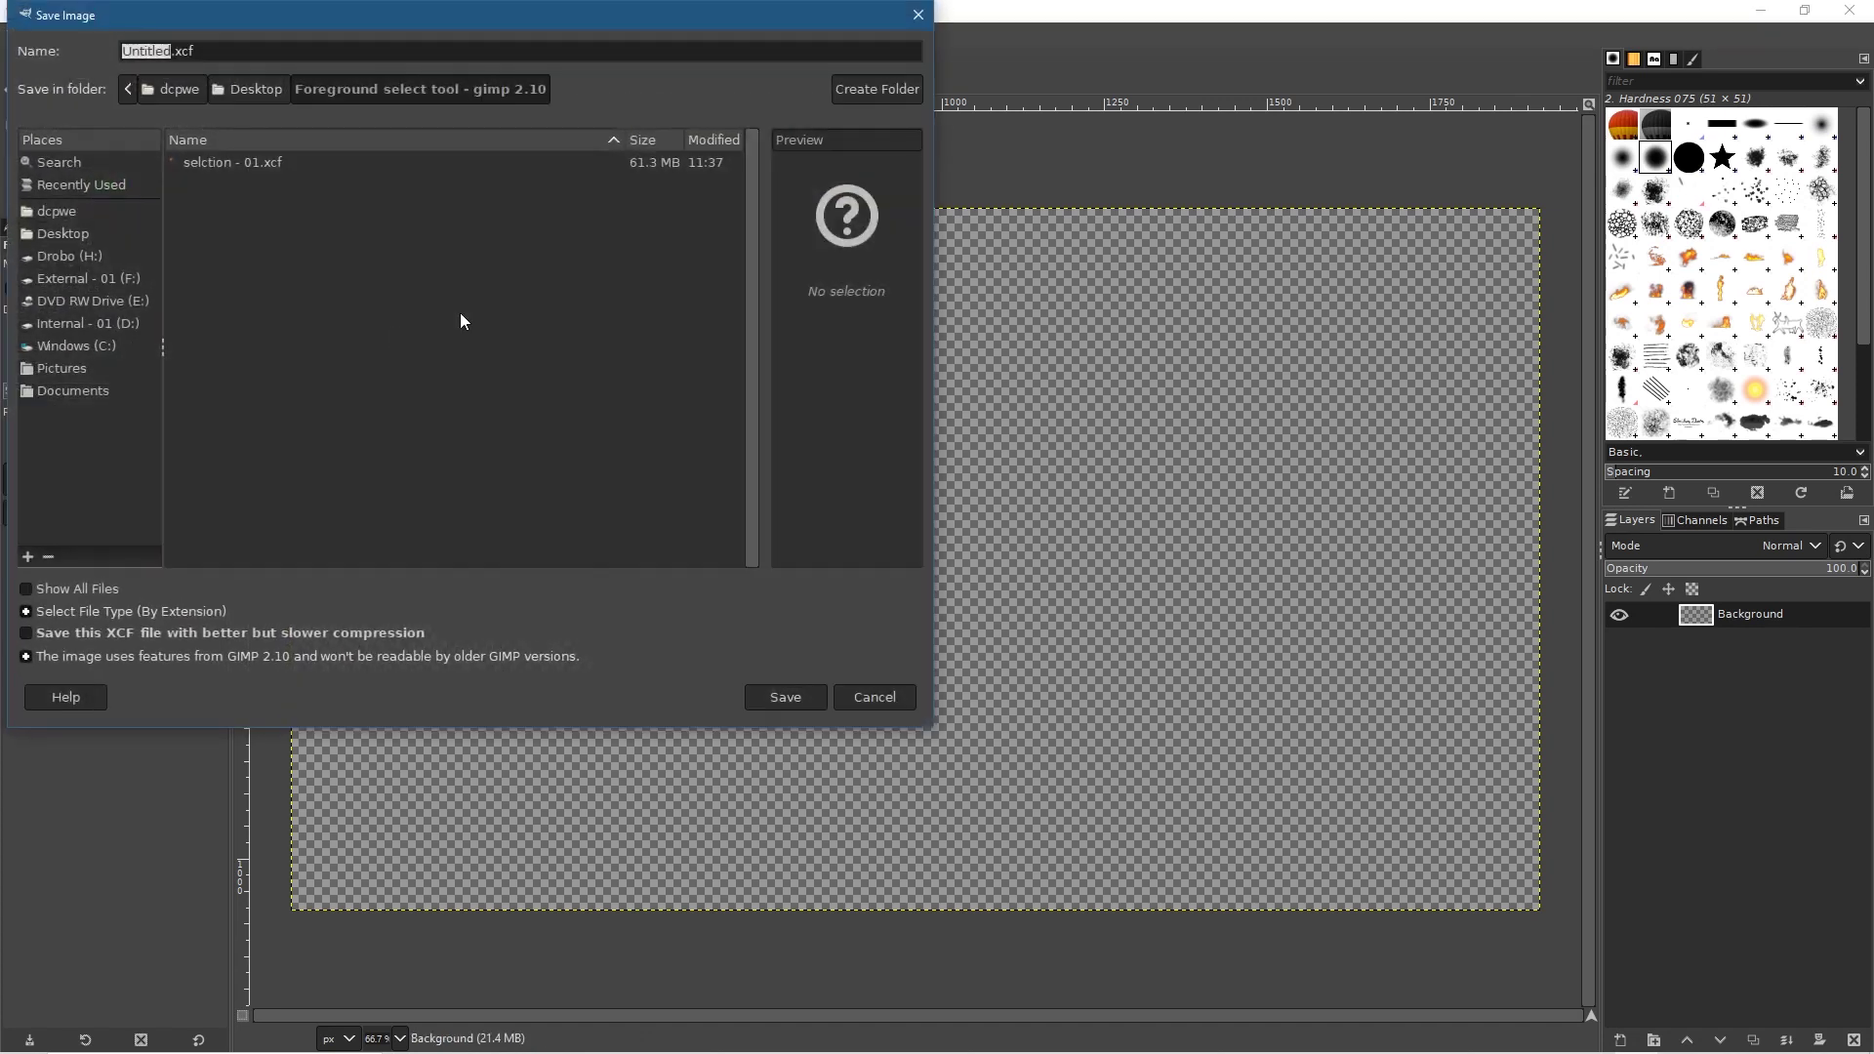
{"action": "left_click", "coordinate": [166, 51]}
{"action": "left_click_drag", "start_coordinate": [166, 51], "coordinate": [64, 58]}
{"action": "type", "text": "comp-01"}
{"action": "left_click", "coordinate": [787, 697]}
Switch to File Explorer and bring the London bus photo into comp-01 as a new layer.
{"action": "key", "text": "alt+Tab"}
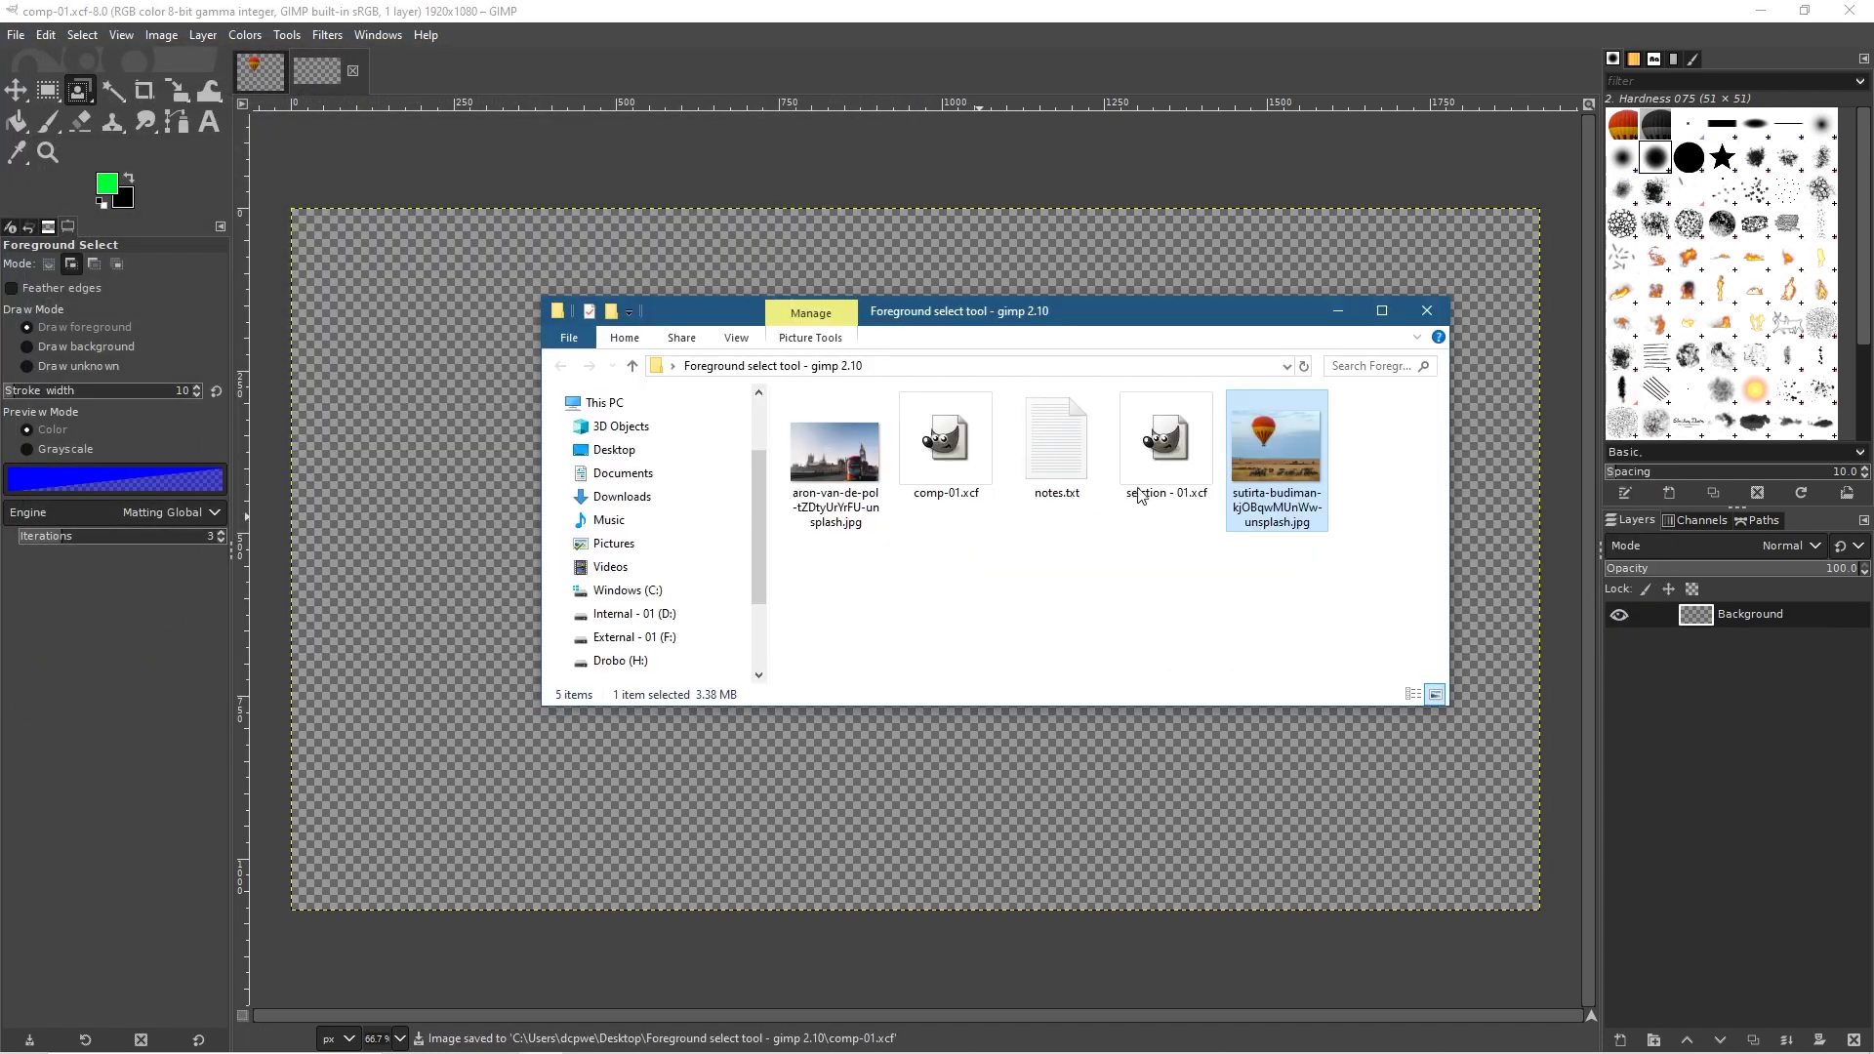
{"action": "left_click", "coordinate": [868, 436]}
{"action": "left_click_drag", "start_coordinate": [1006, 317], "coordinate": [1248, 234]}
{"action": "left_click_drag", "start_coordinate": [1078, 376], "coordinate": [537, 488]}
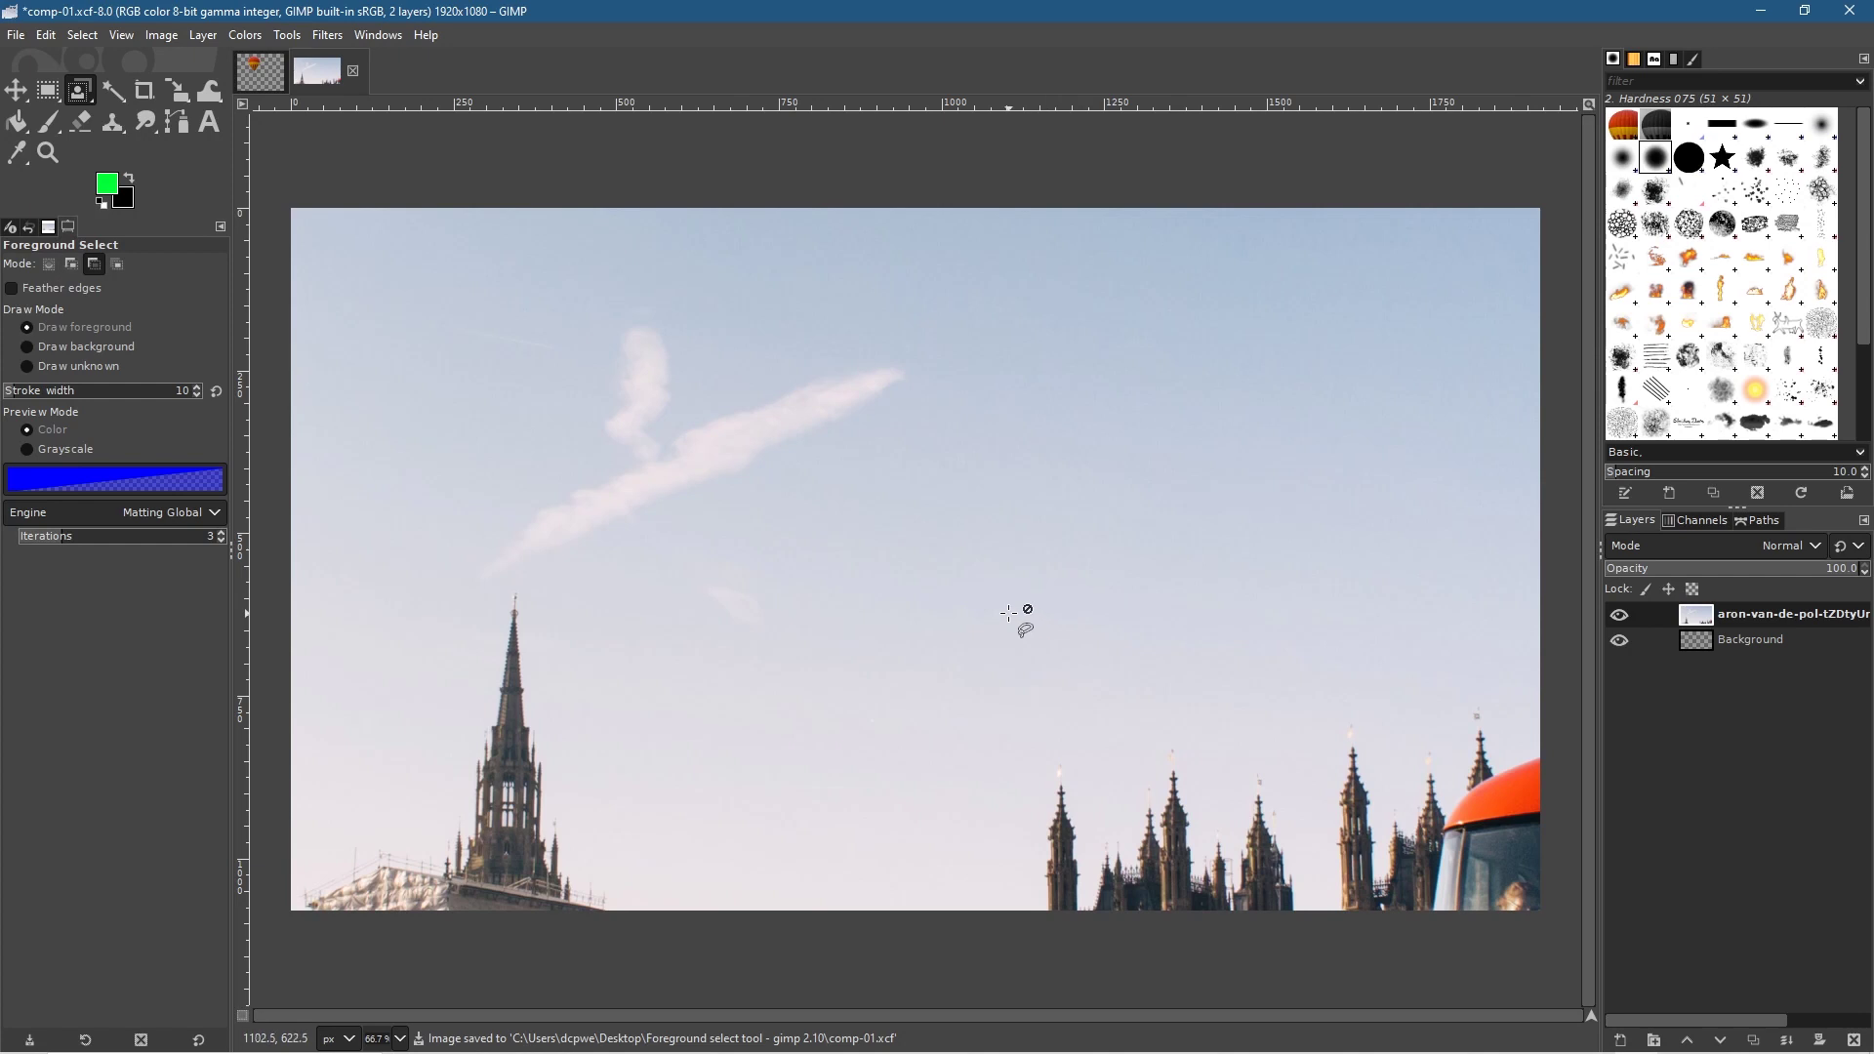
Lower the London photo layer's opacity to 46.7 and scale it down proportionally around its center to about 1998 × 1332 pixels.
{"action": "scroll", "coordinate": [1015, 615], "scroll_direction": "down", "scroll_amount": 5}
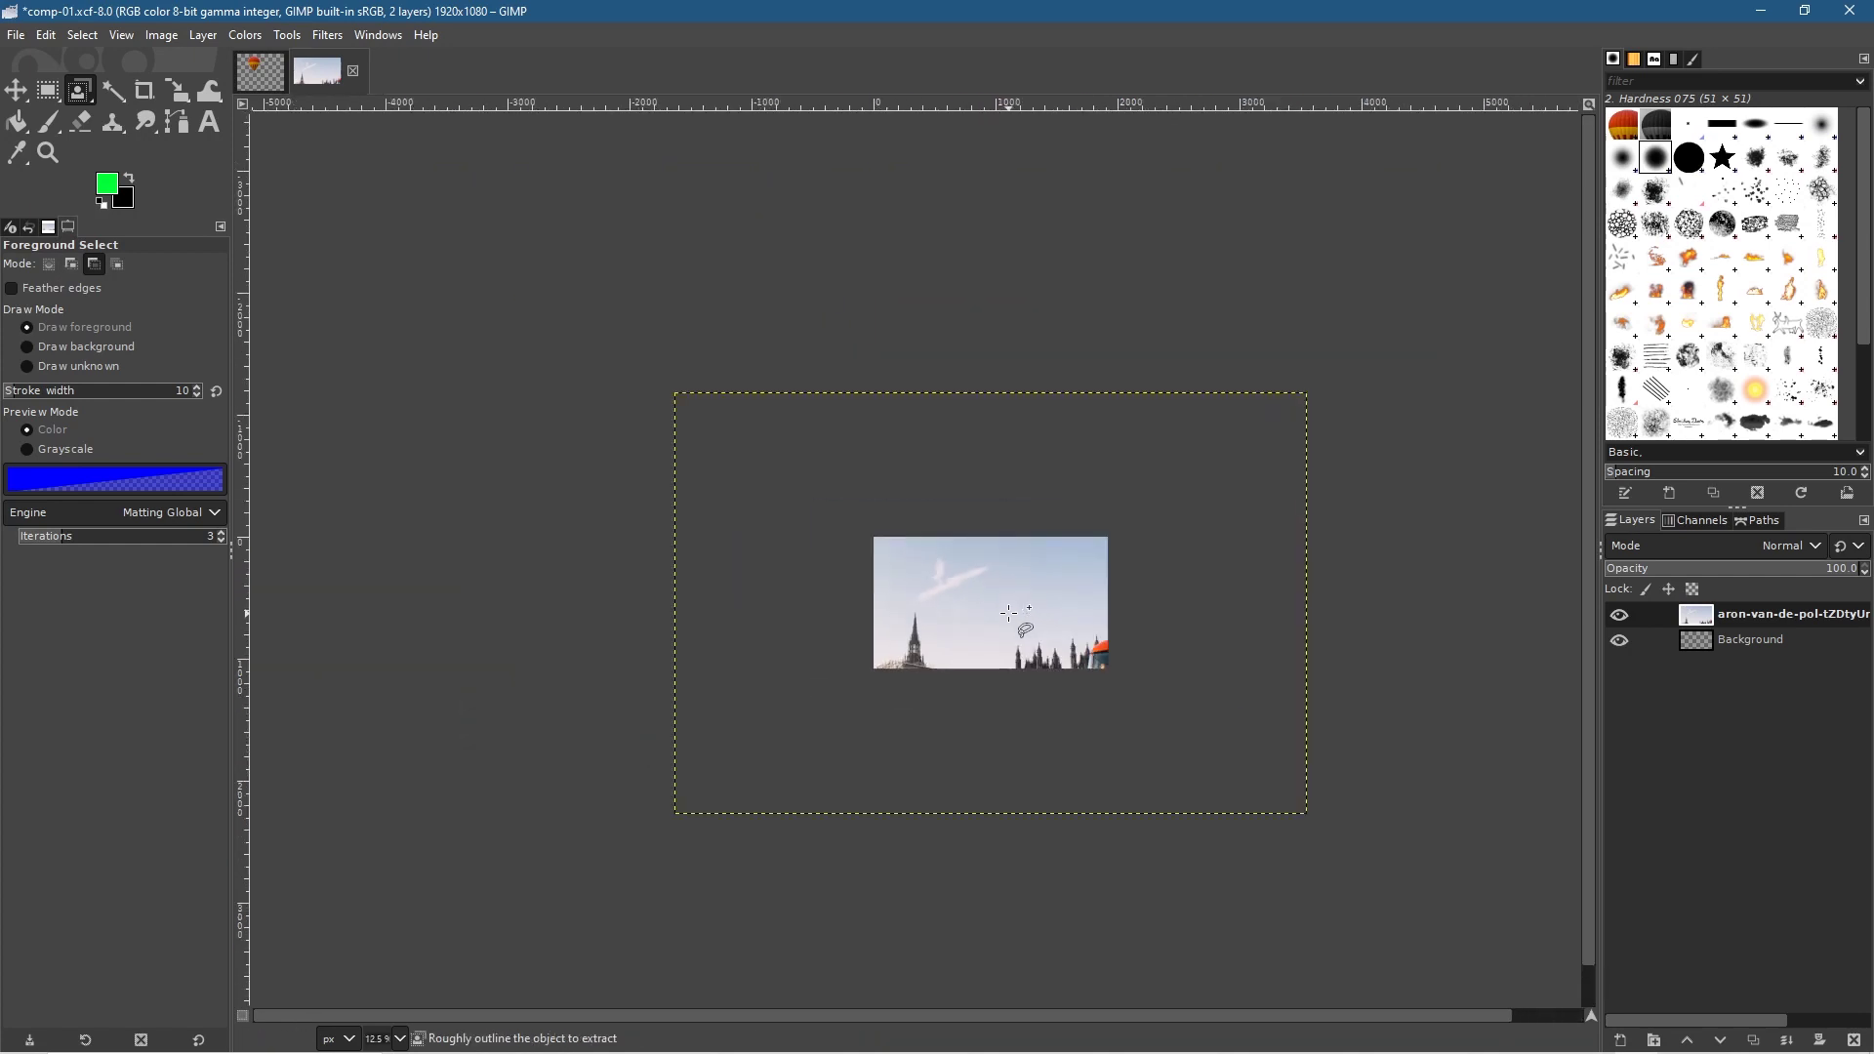
{"action": "scroll", "coordinate": [1009, 612], "scroll_direction": "up", "scroll_amount": 1}
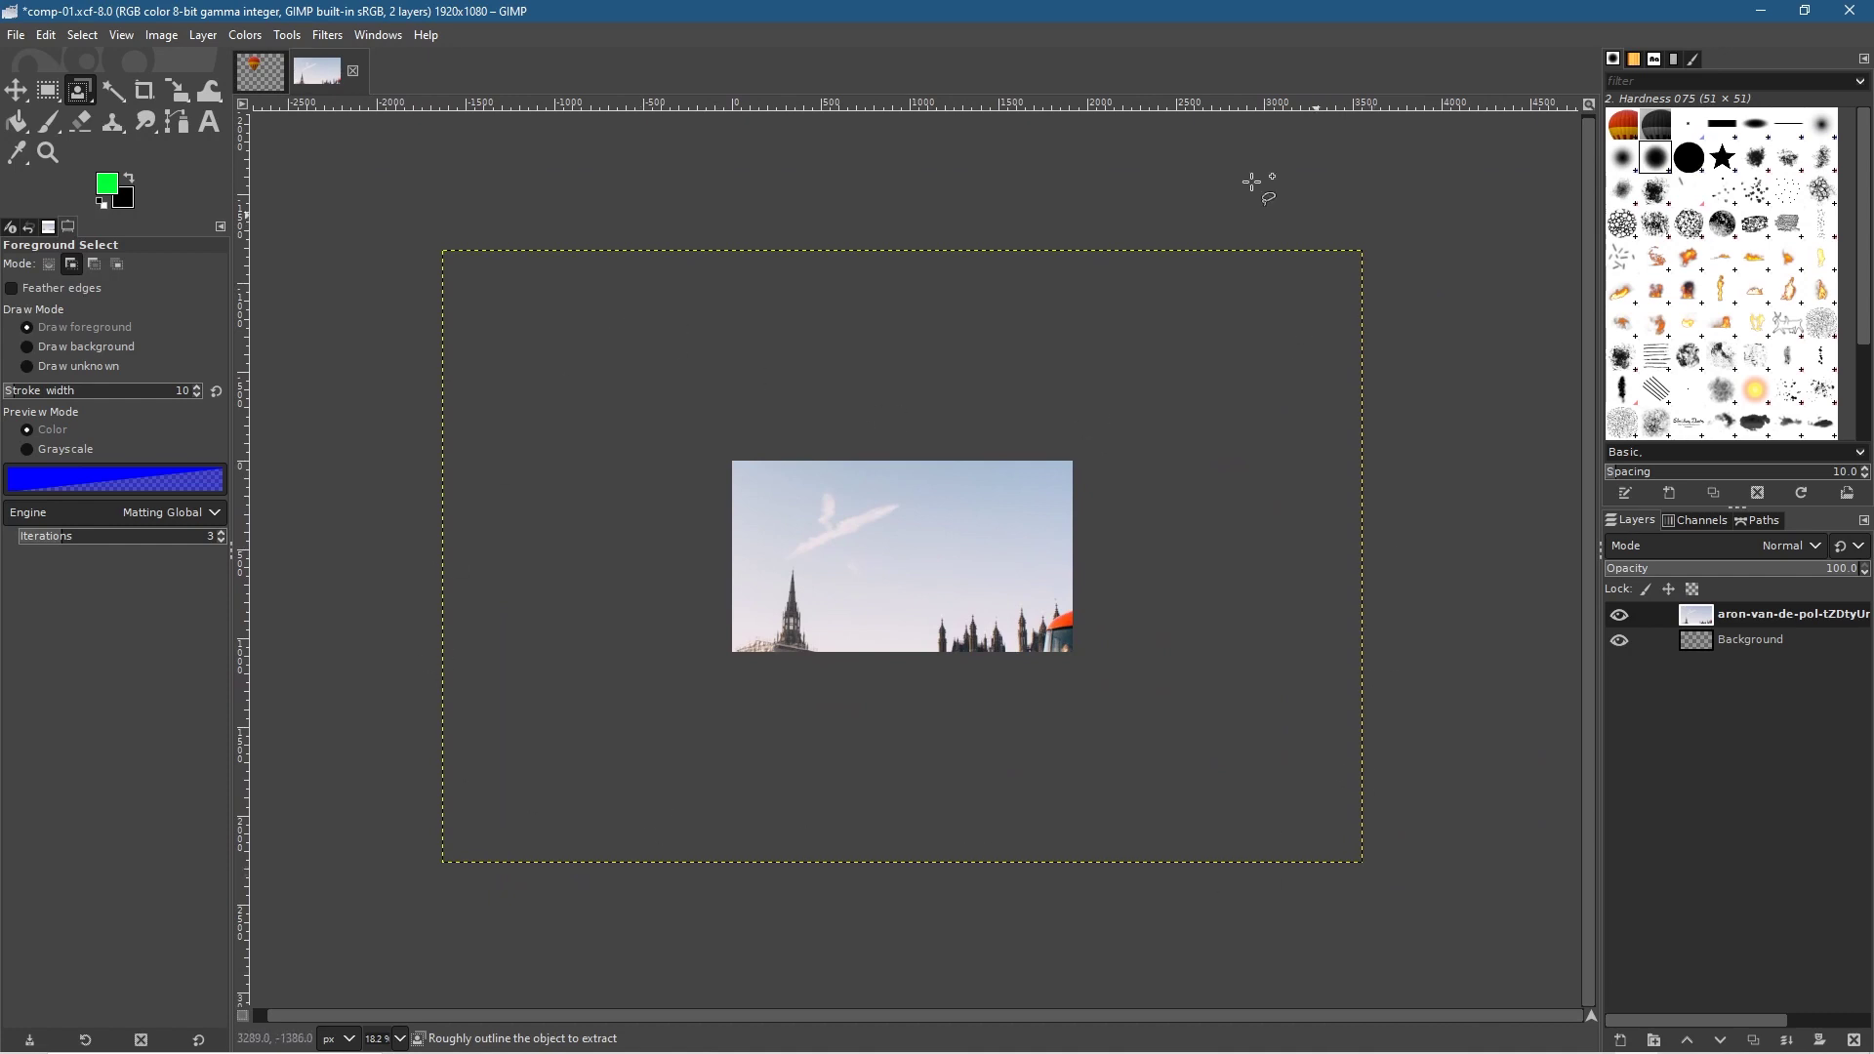
{"action": "left_click", "coordinate": [182, 92]}
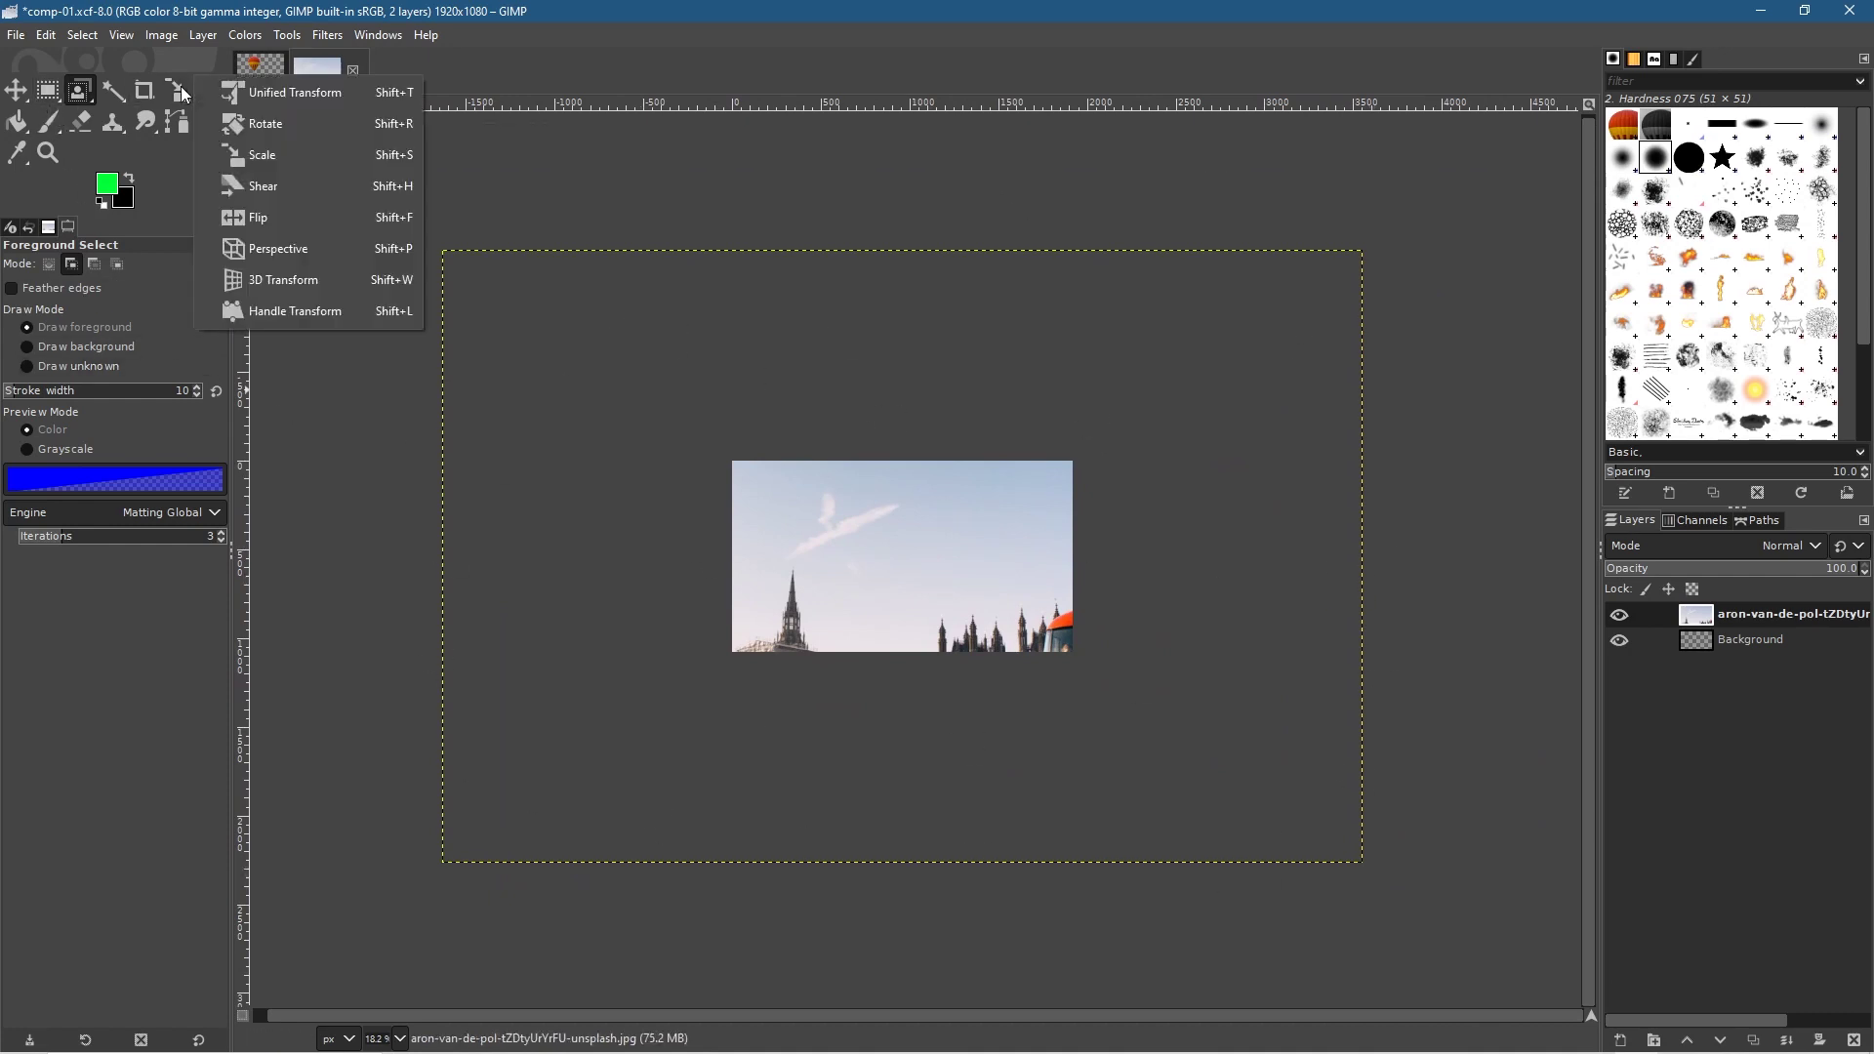
{"action": "left_click", "coordinate": [266, 156]}
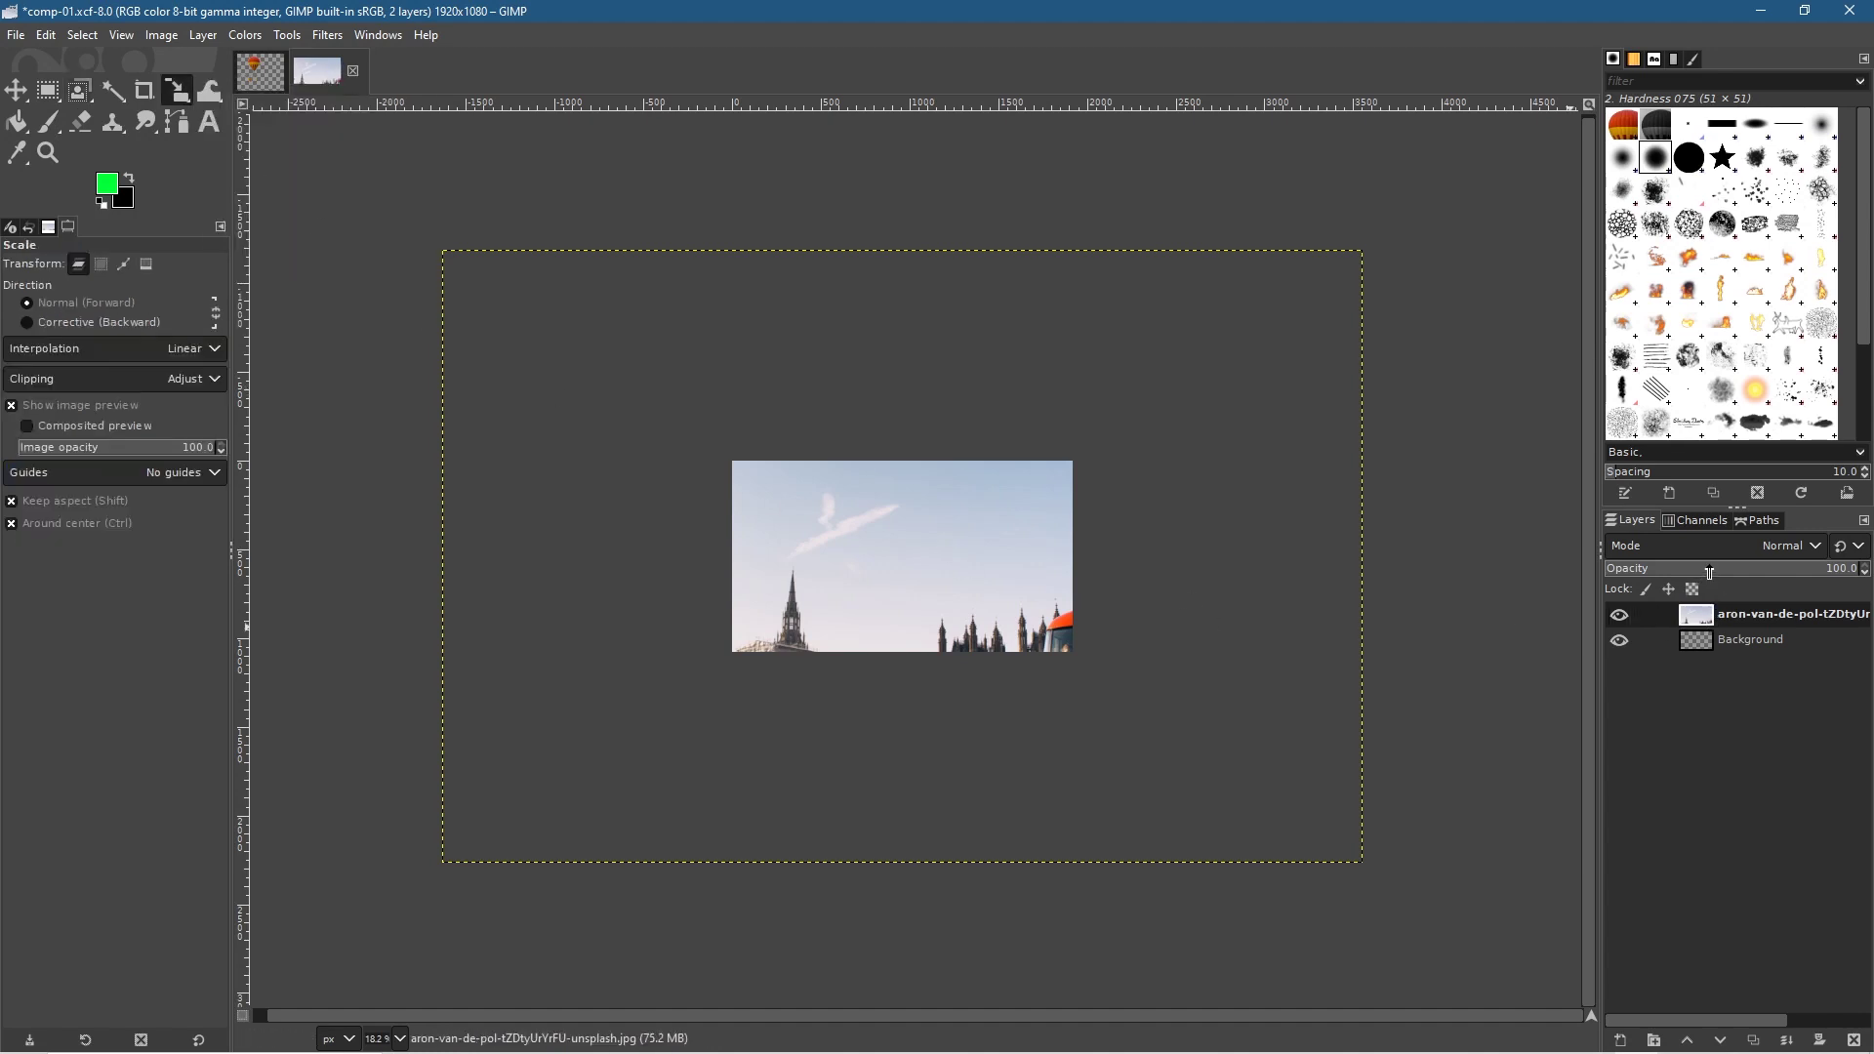
{"action": "left_click", "coordinate": [1719, 569]}
{"action": "left_click", "coordinate": [1724, 569]}
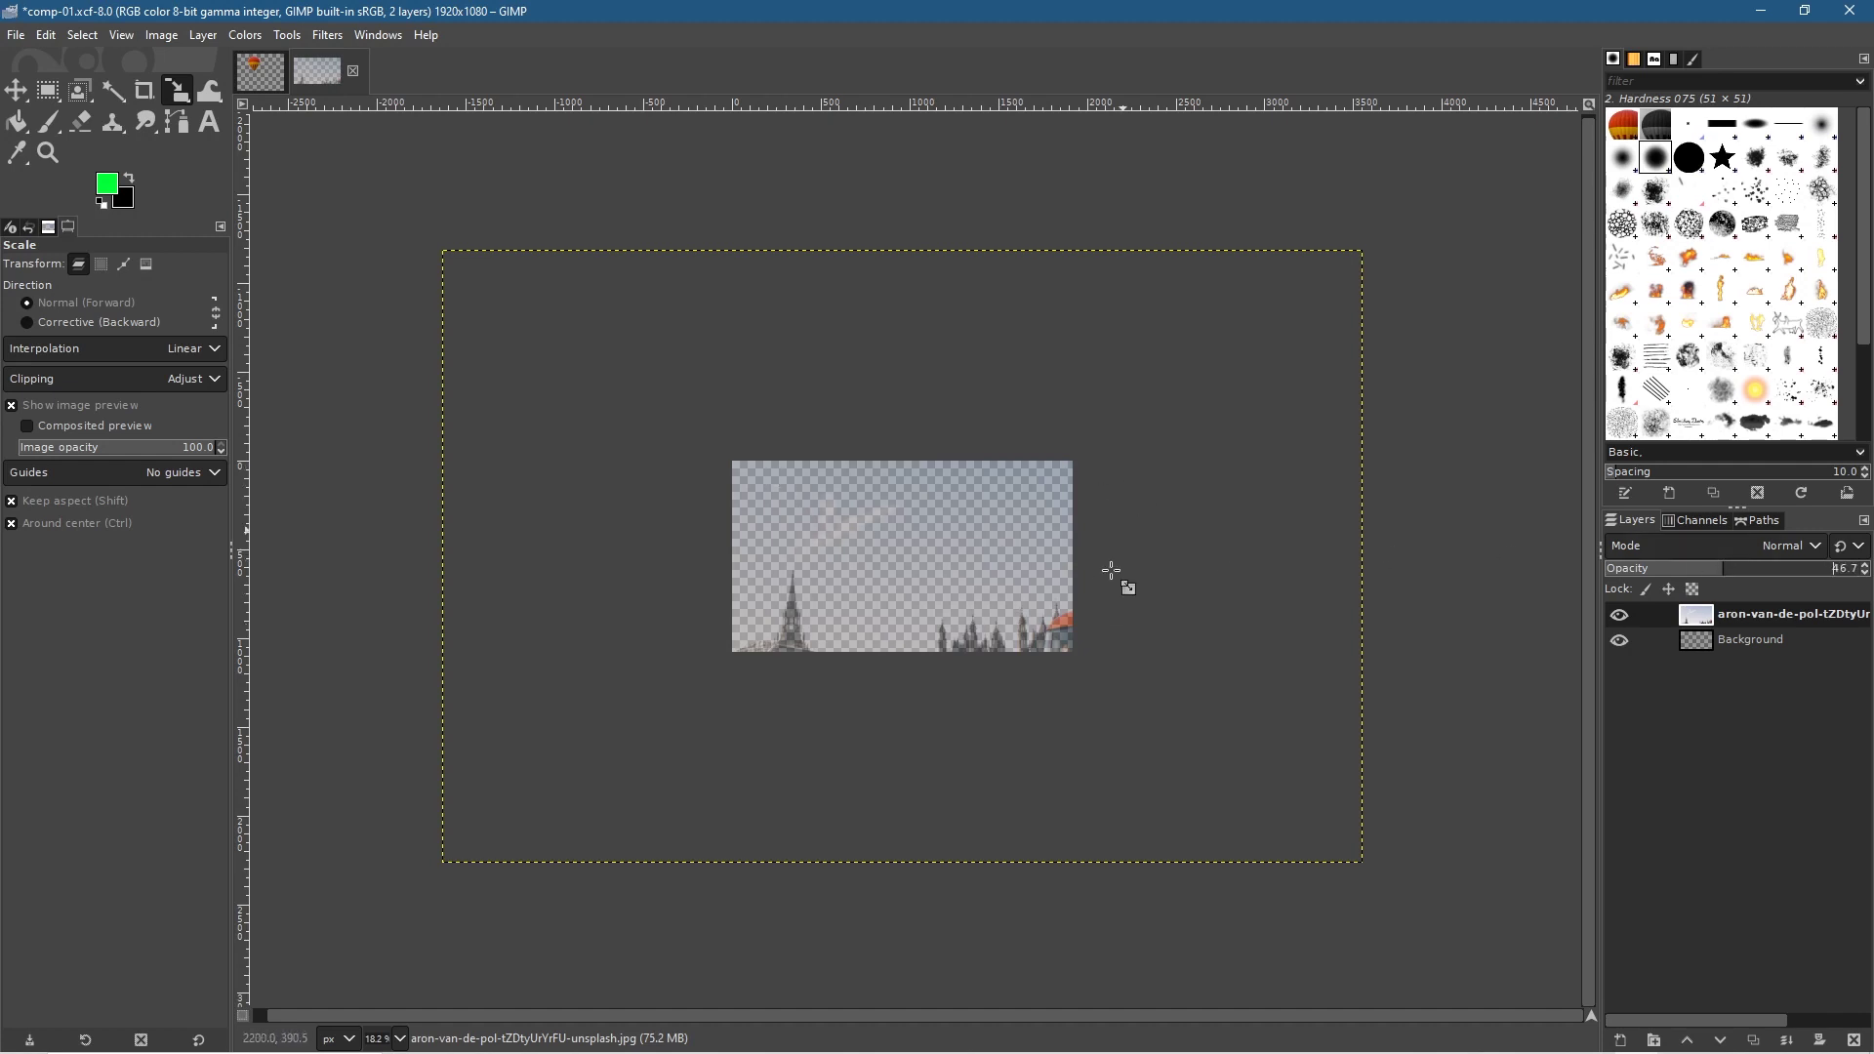
{"action": "left_click", "coordinate": [705, 372]}
{"action": "left_click_drag", "start_coordinate": [491, 281], "coordinate": [1127, 456]}
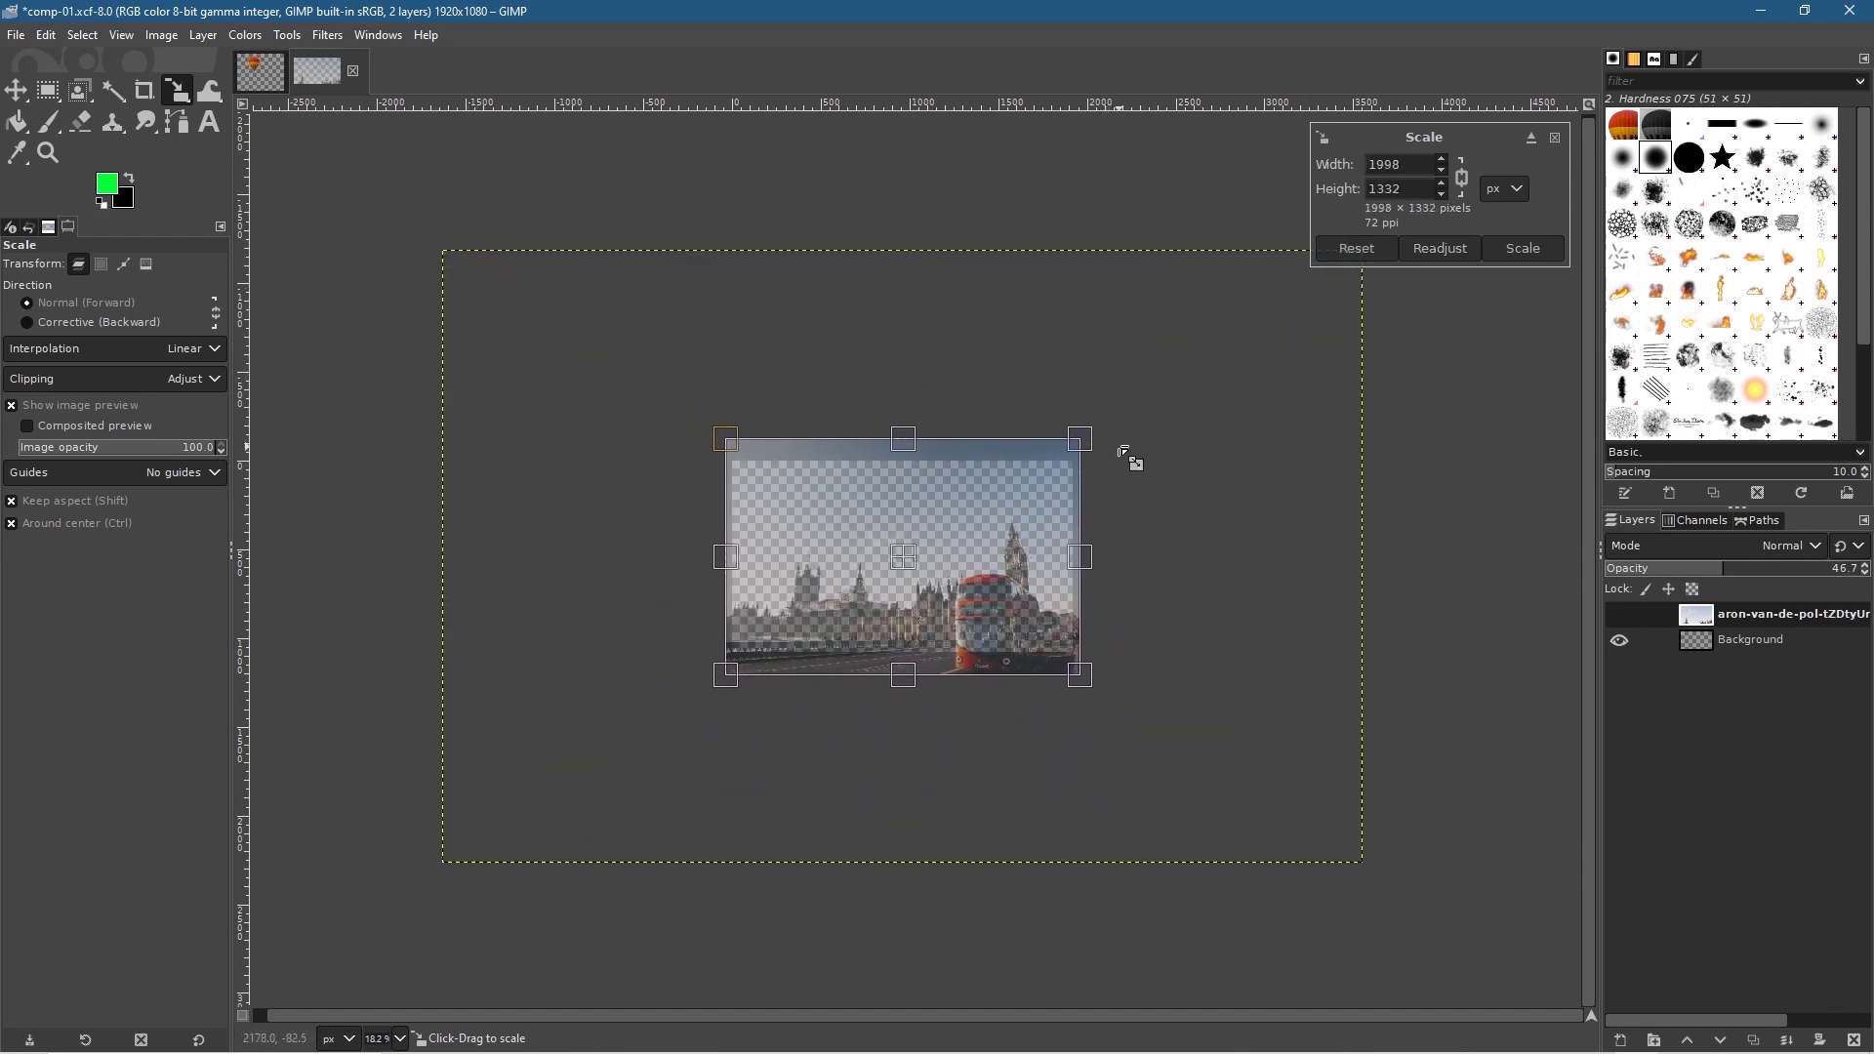
Refine the London photo's scale to about 1939 × 1292 pixels, apply it, and restore the layer's opacity to 100.
{"action": "mouse_move", "coordinate": [1720, 573]}
{"action": "left_mouse_down"}
{"action": "mouse_move", "coordinate": [1866, 570]}
{"action": "mouse_move", "coordinate": [1743, 567]}
{"action": "left_mouse_up"}
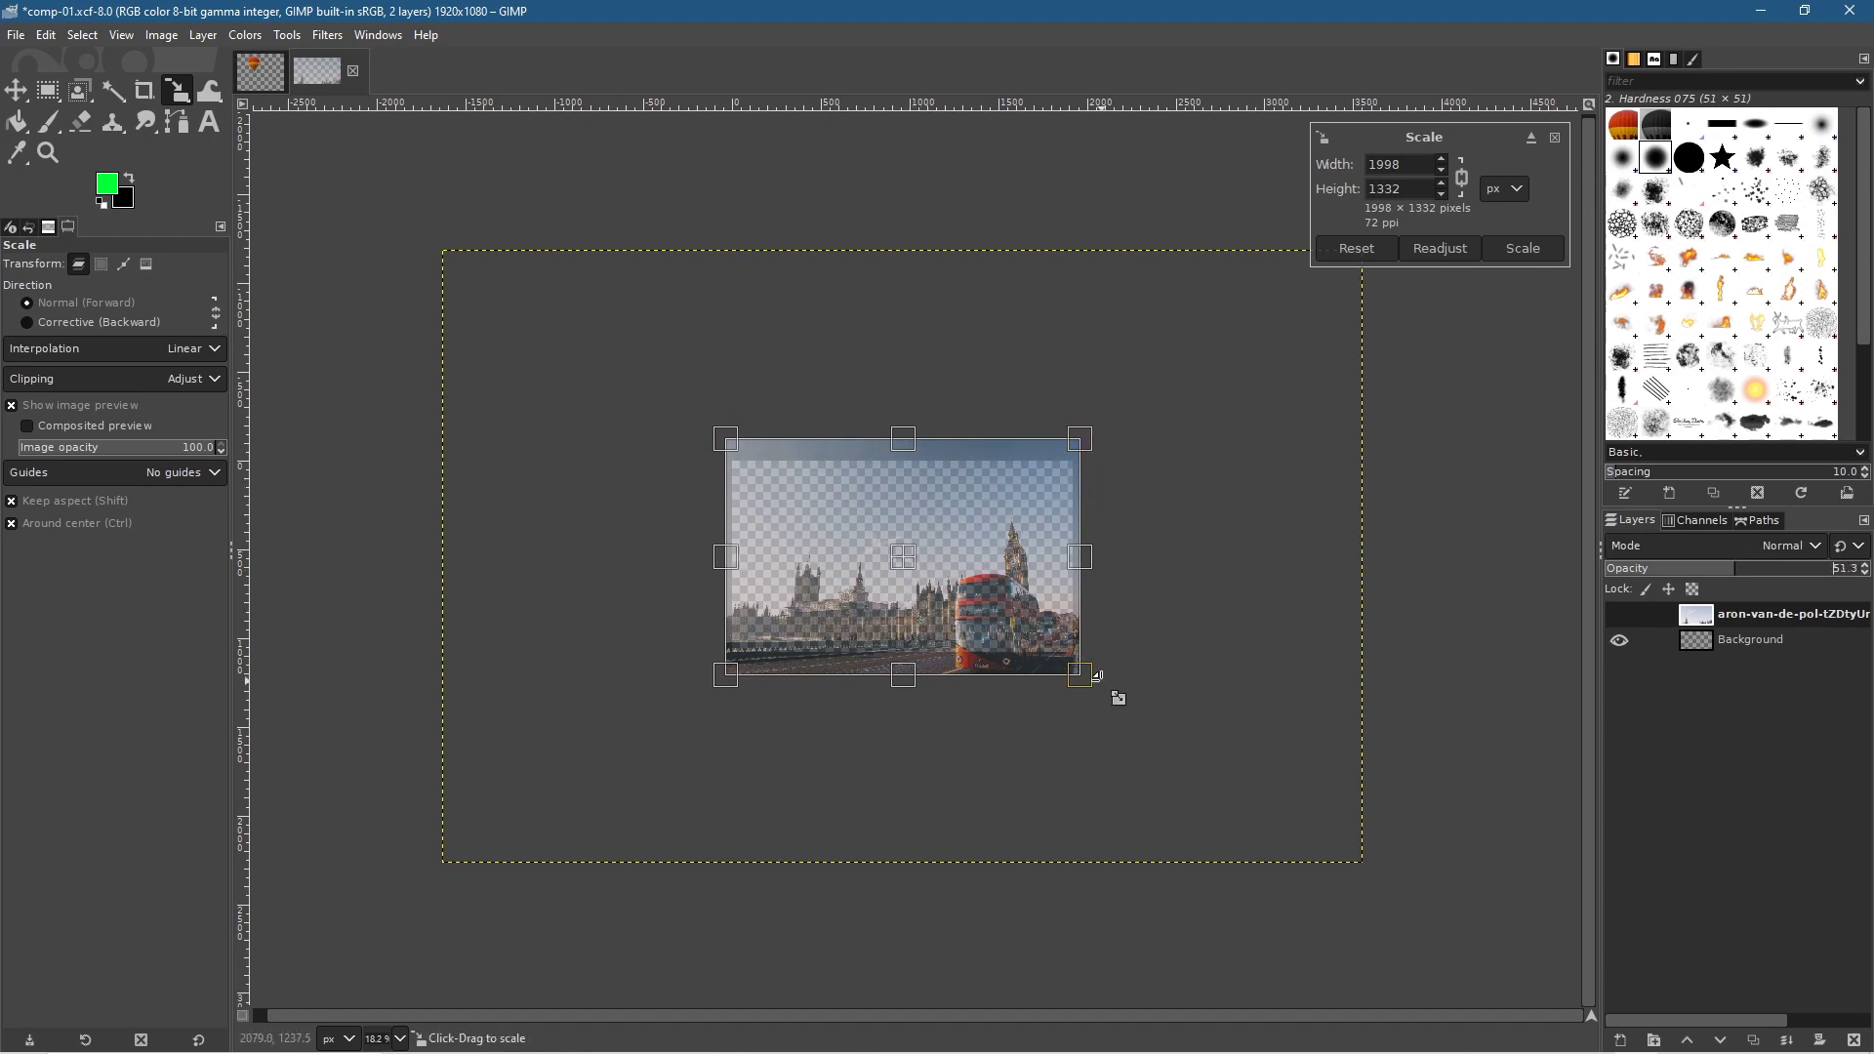
{"action": "scroll", "coordinate": [1094, 669], "scroll_direction": "up", "scroll_amount": 3}
{"action": "left_click_drag", "start_coordinate": [908, 623], "coordinate": [1295, 787]}
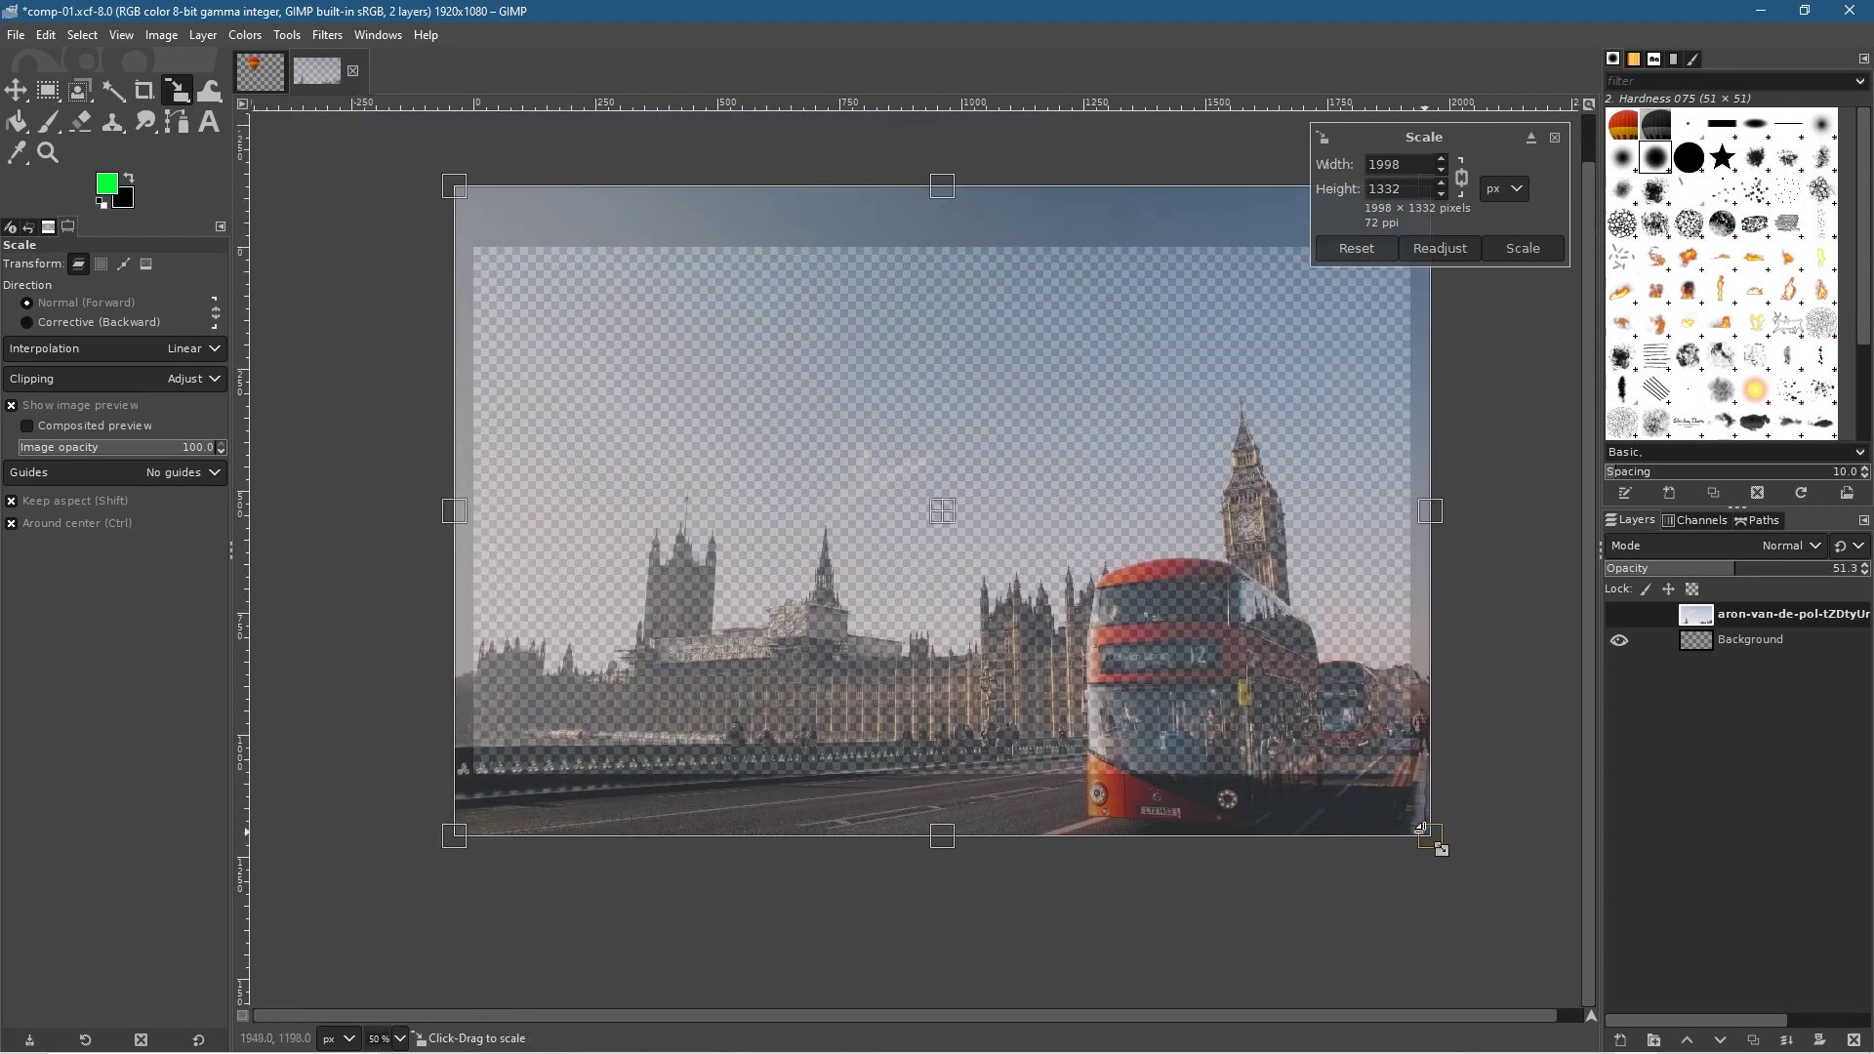
{"action": "left_click_drag", "start_coordinate": [1424, 828], "coordinate": [1411, 783]}
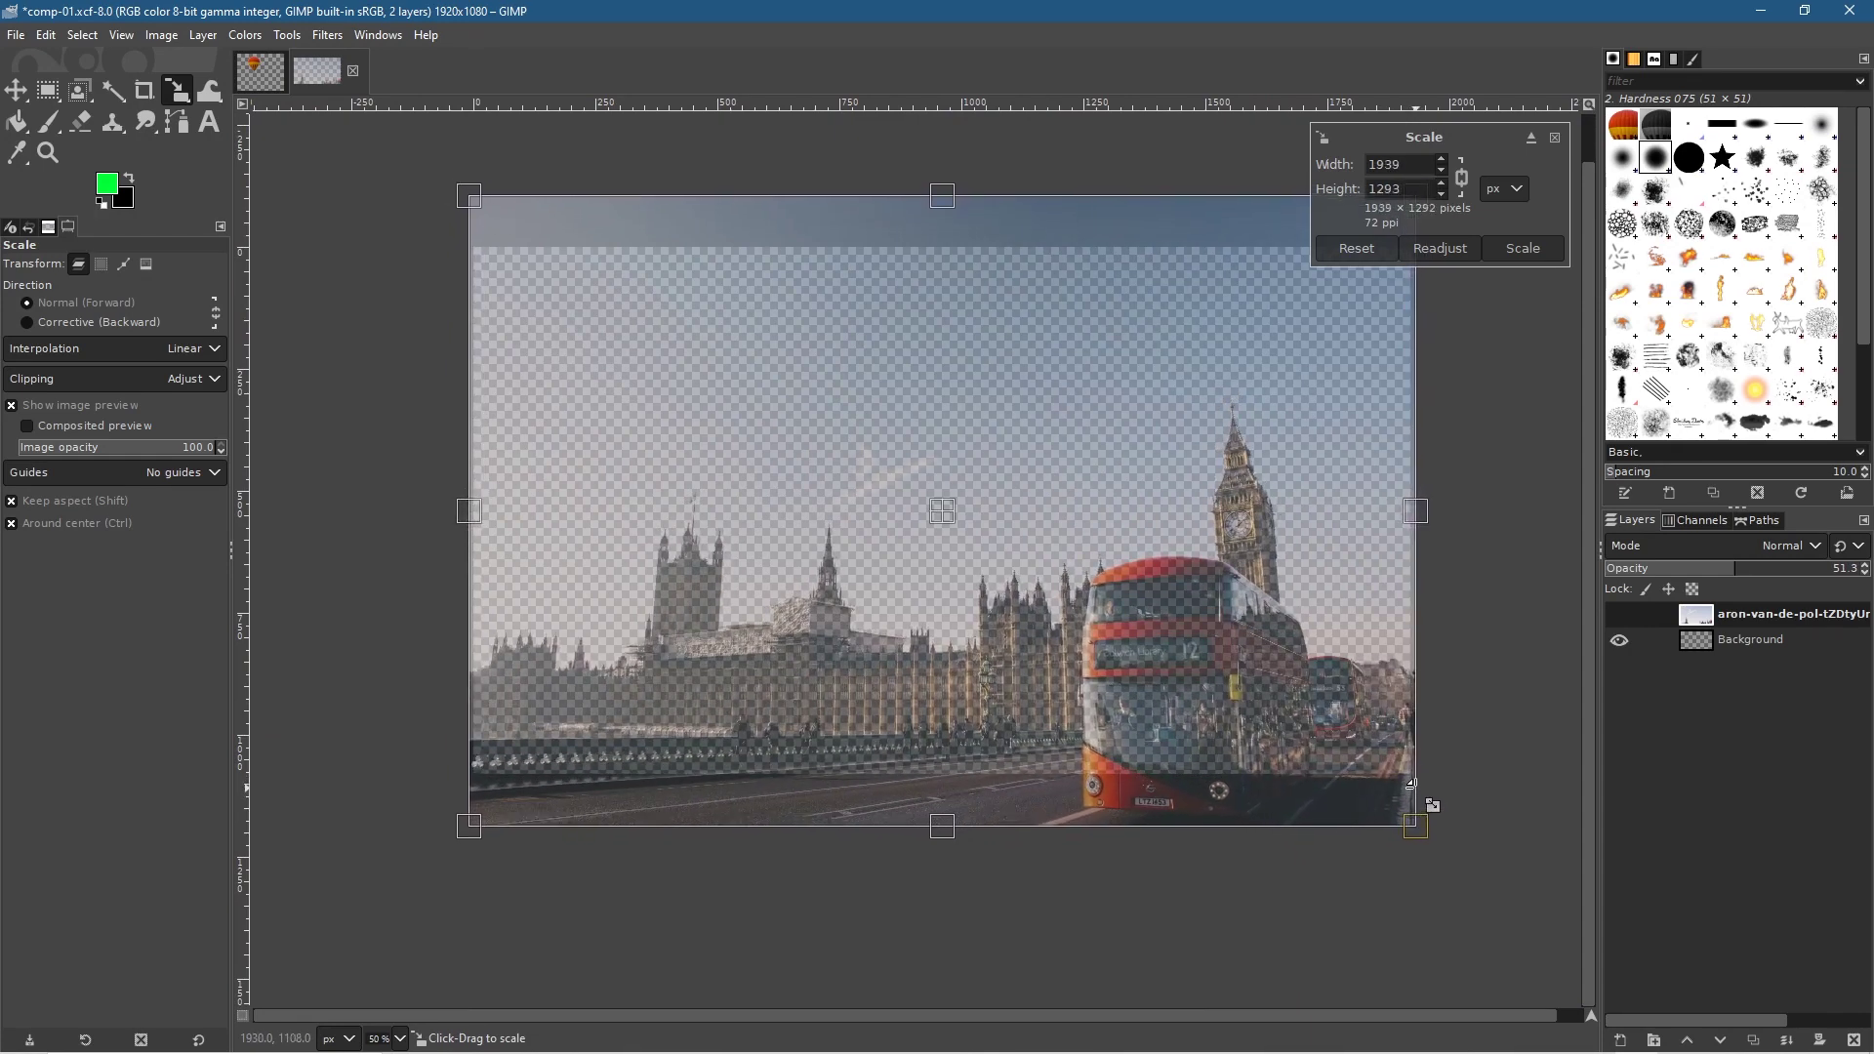
{"action": "left_click", "coordinate": [1516, 249]}
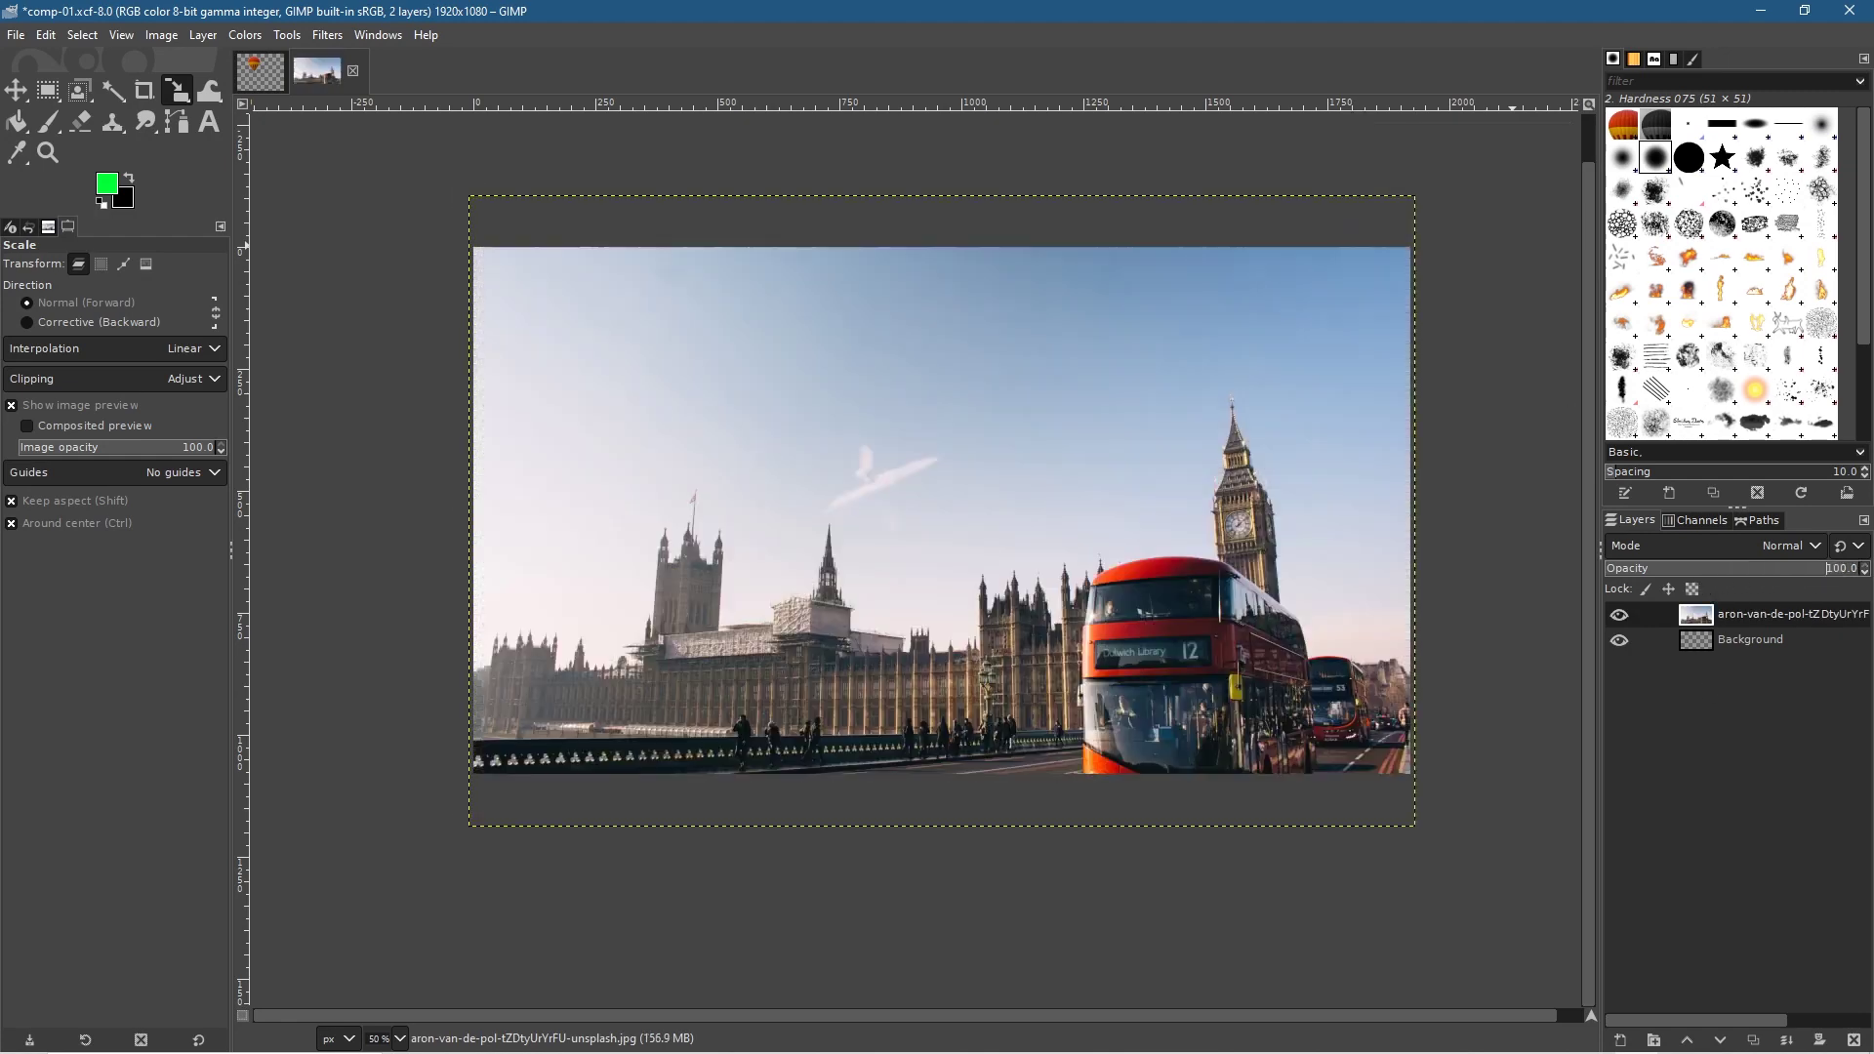
Move the London photo layer straight up until its bottom edge meets the canvas bottom, showing the whole bus and road.
{"action": "left_click", "coordinate": [16, 90]}
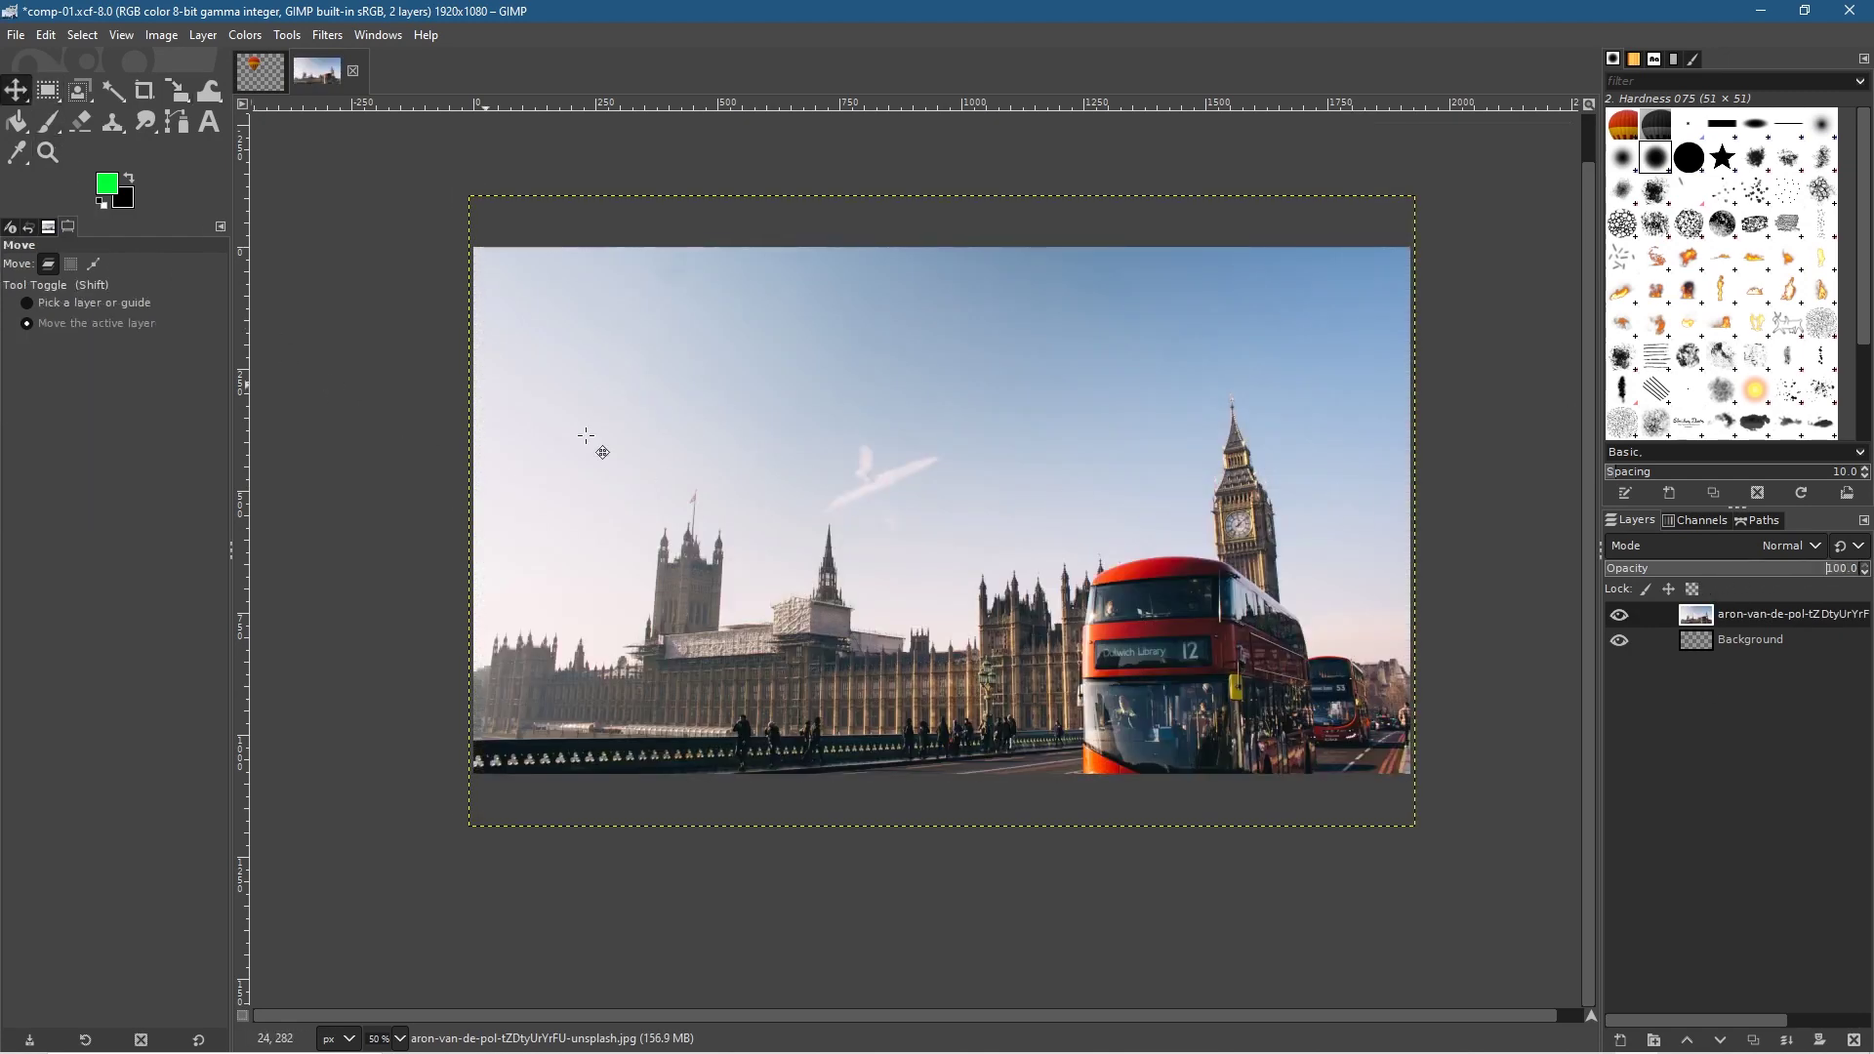
{"action": "key", "text": "shift"}
{"action": "key", "text": "shift+Up"}
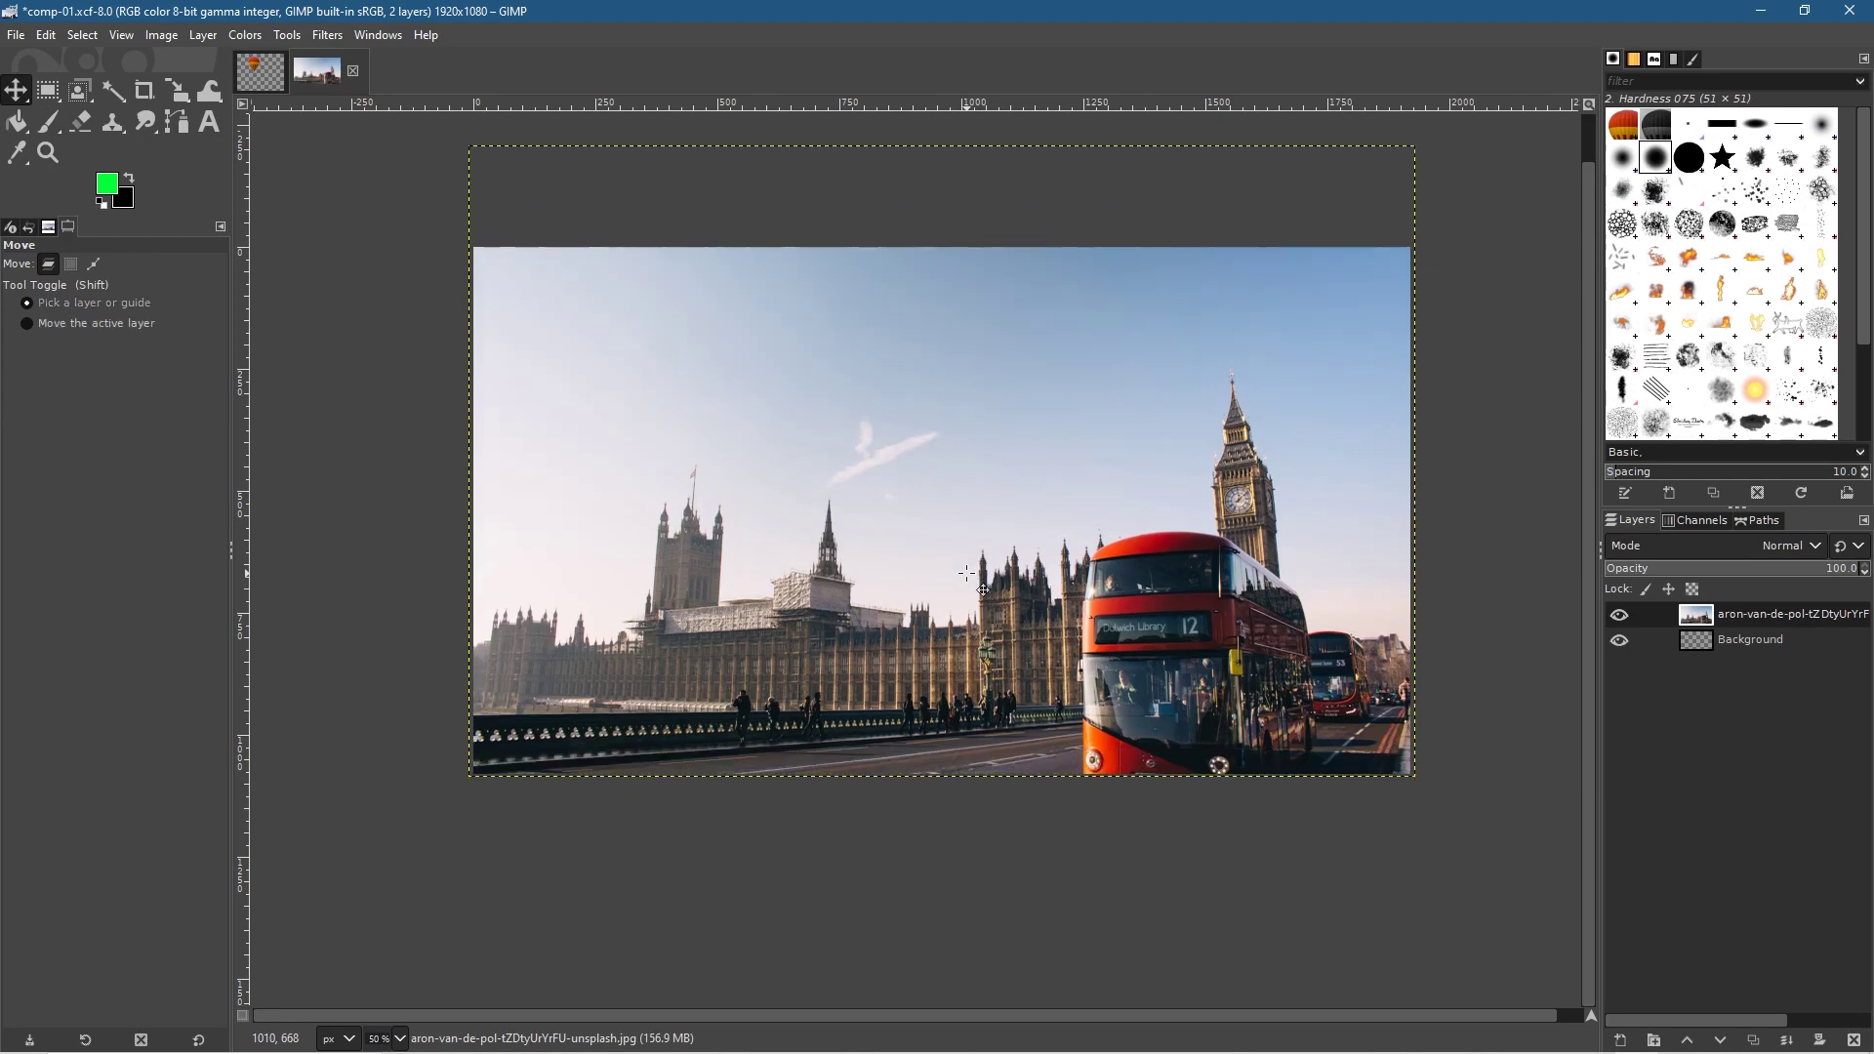
{"action": "key", "text": "shift+Up"}
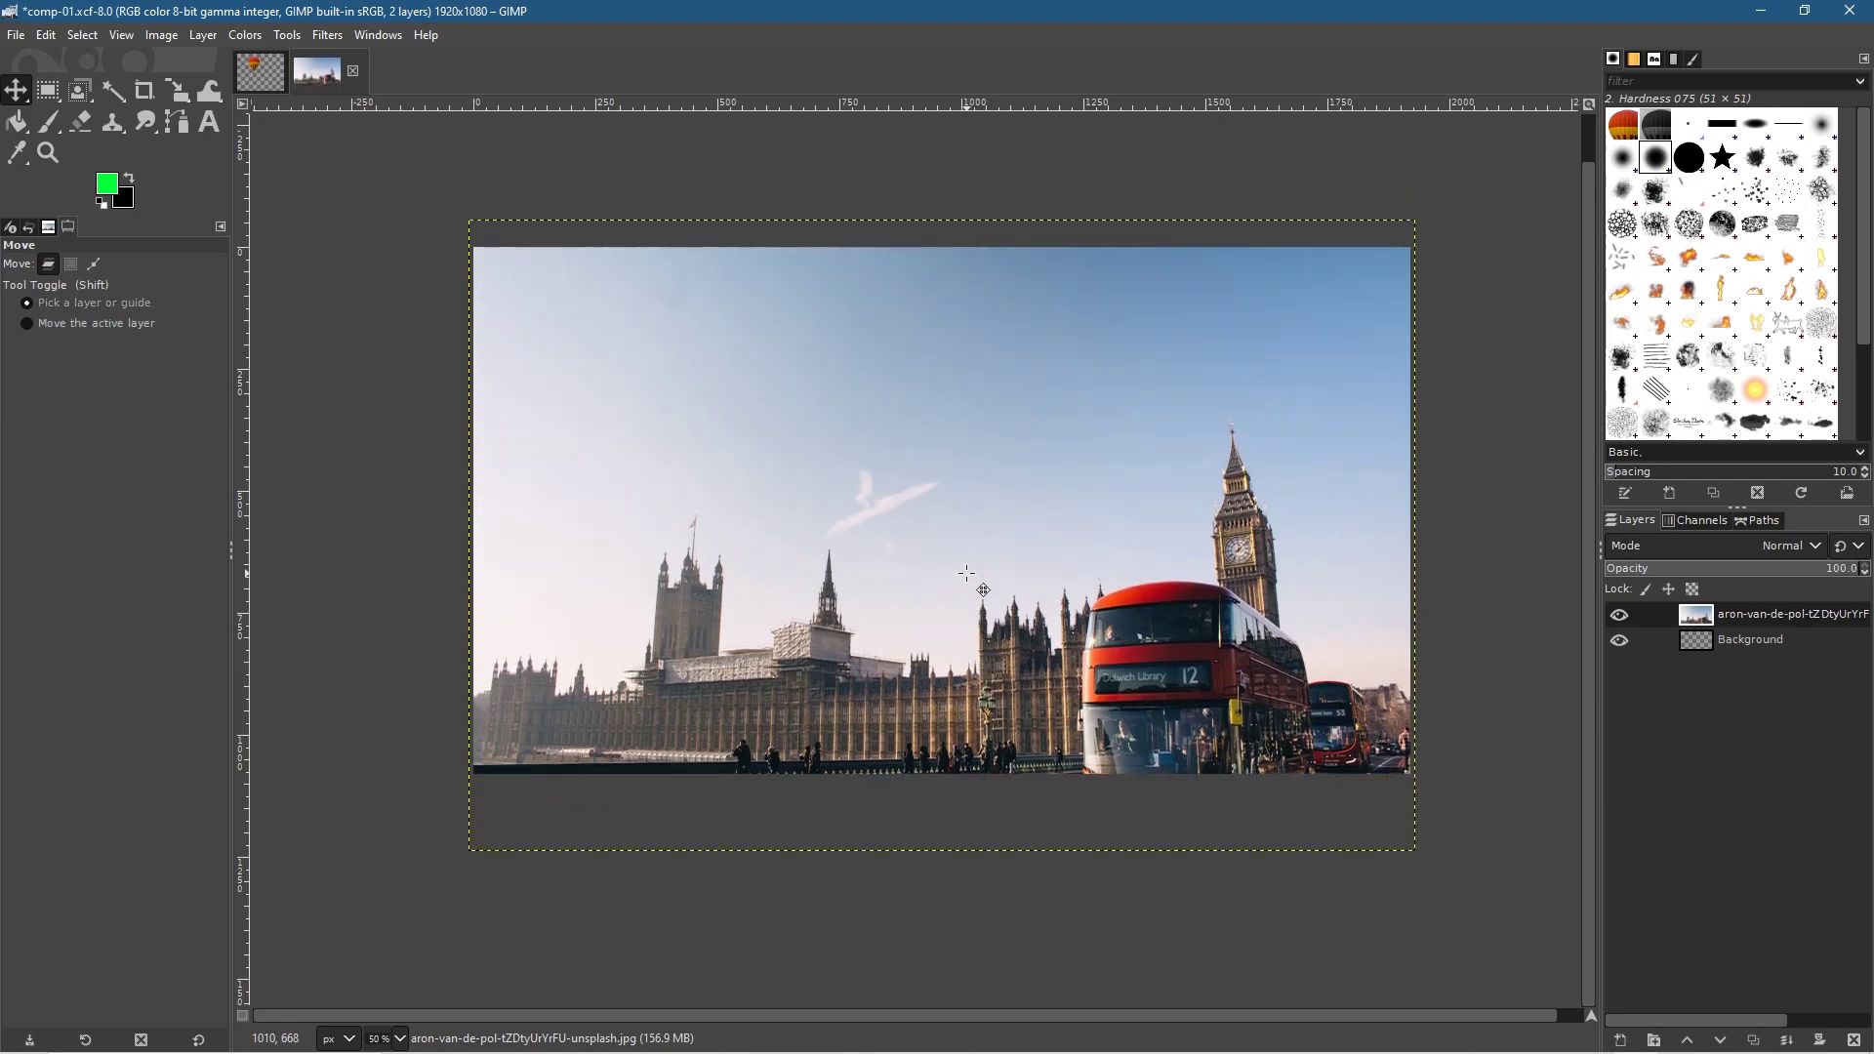
{"action": "key", "text": "shift+Up"}
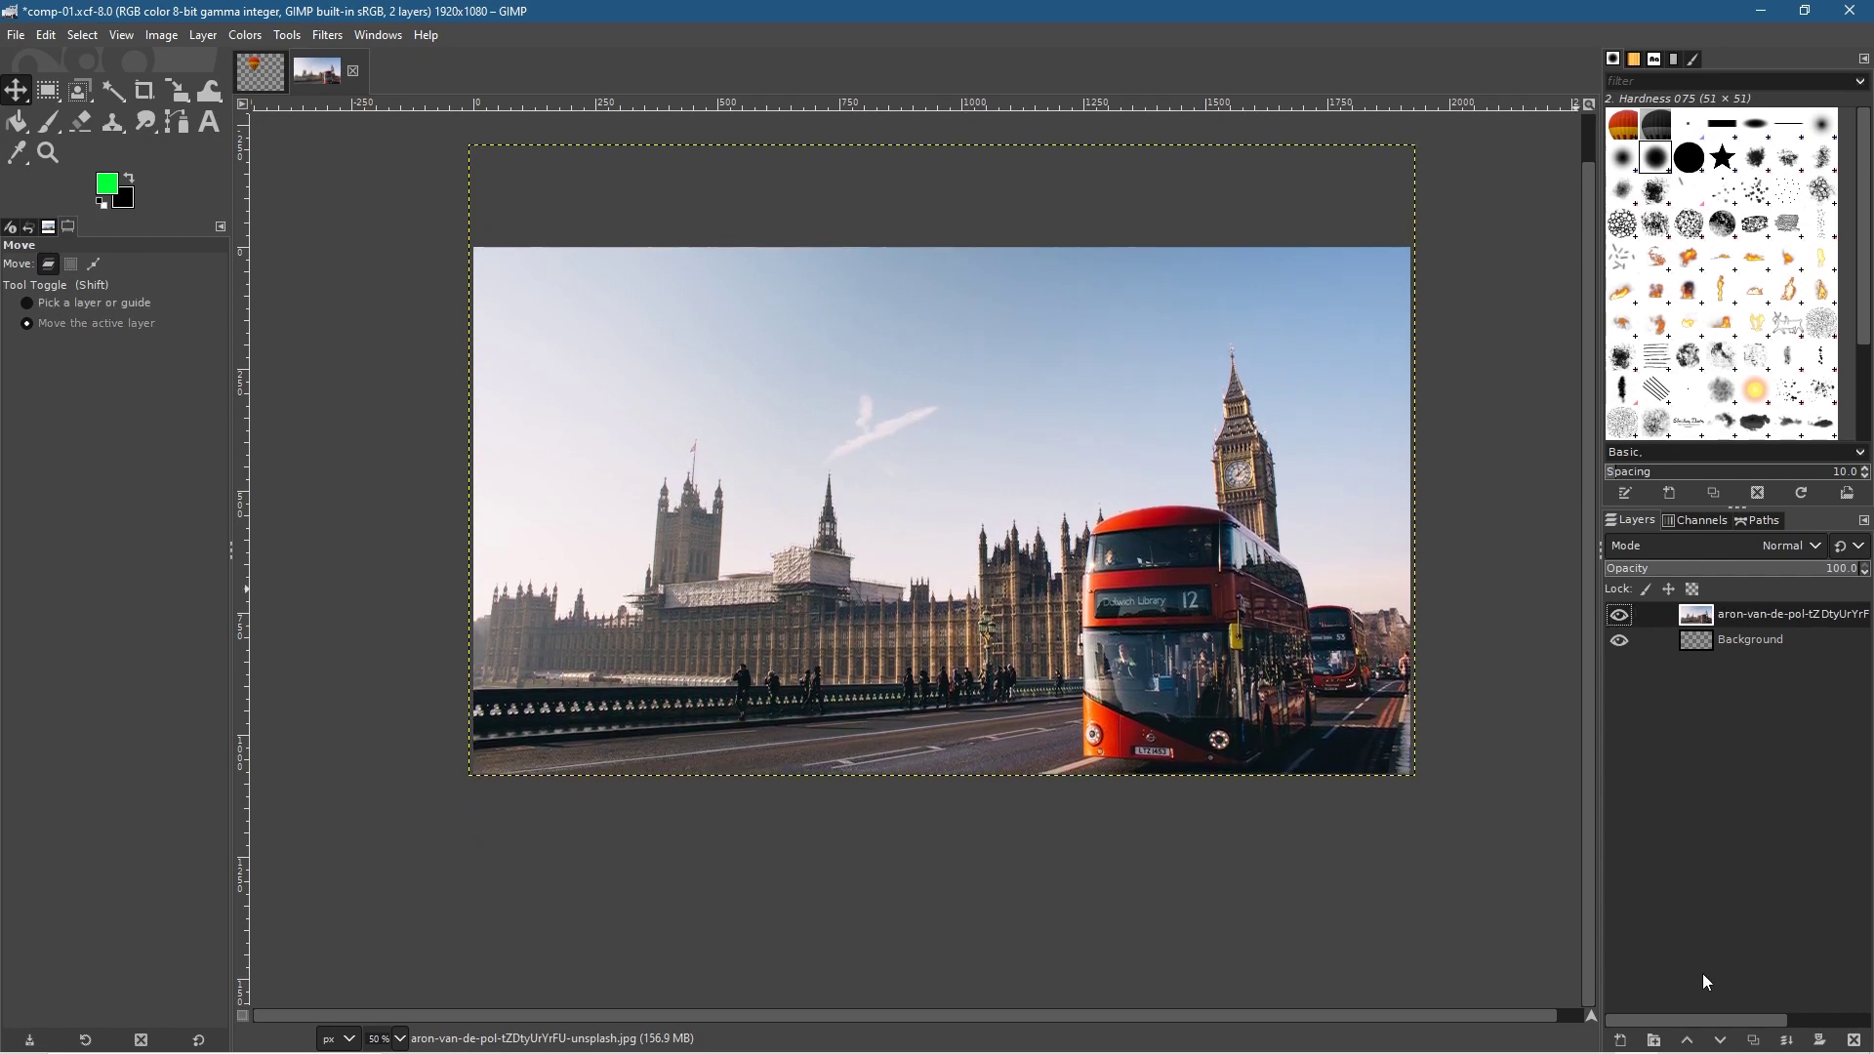
Add a transparent 1920 × 1080 layer above the London photo, and copy the balloon layer from "selction - 01.xcf".
{"action": "left_click", "coordinate": [1623, 1041]}
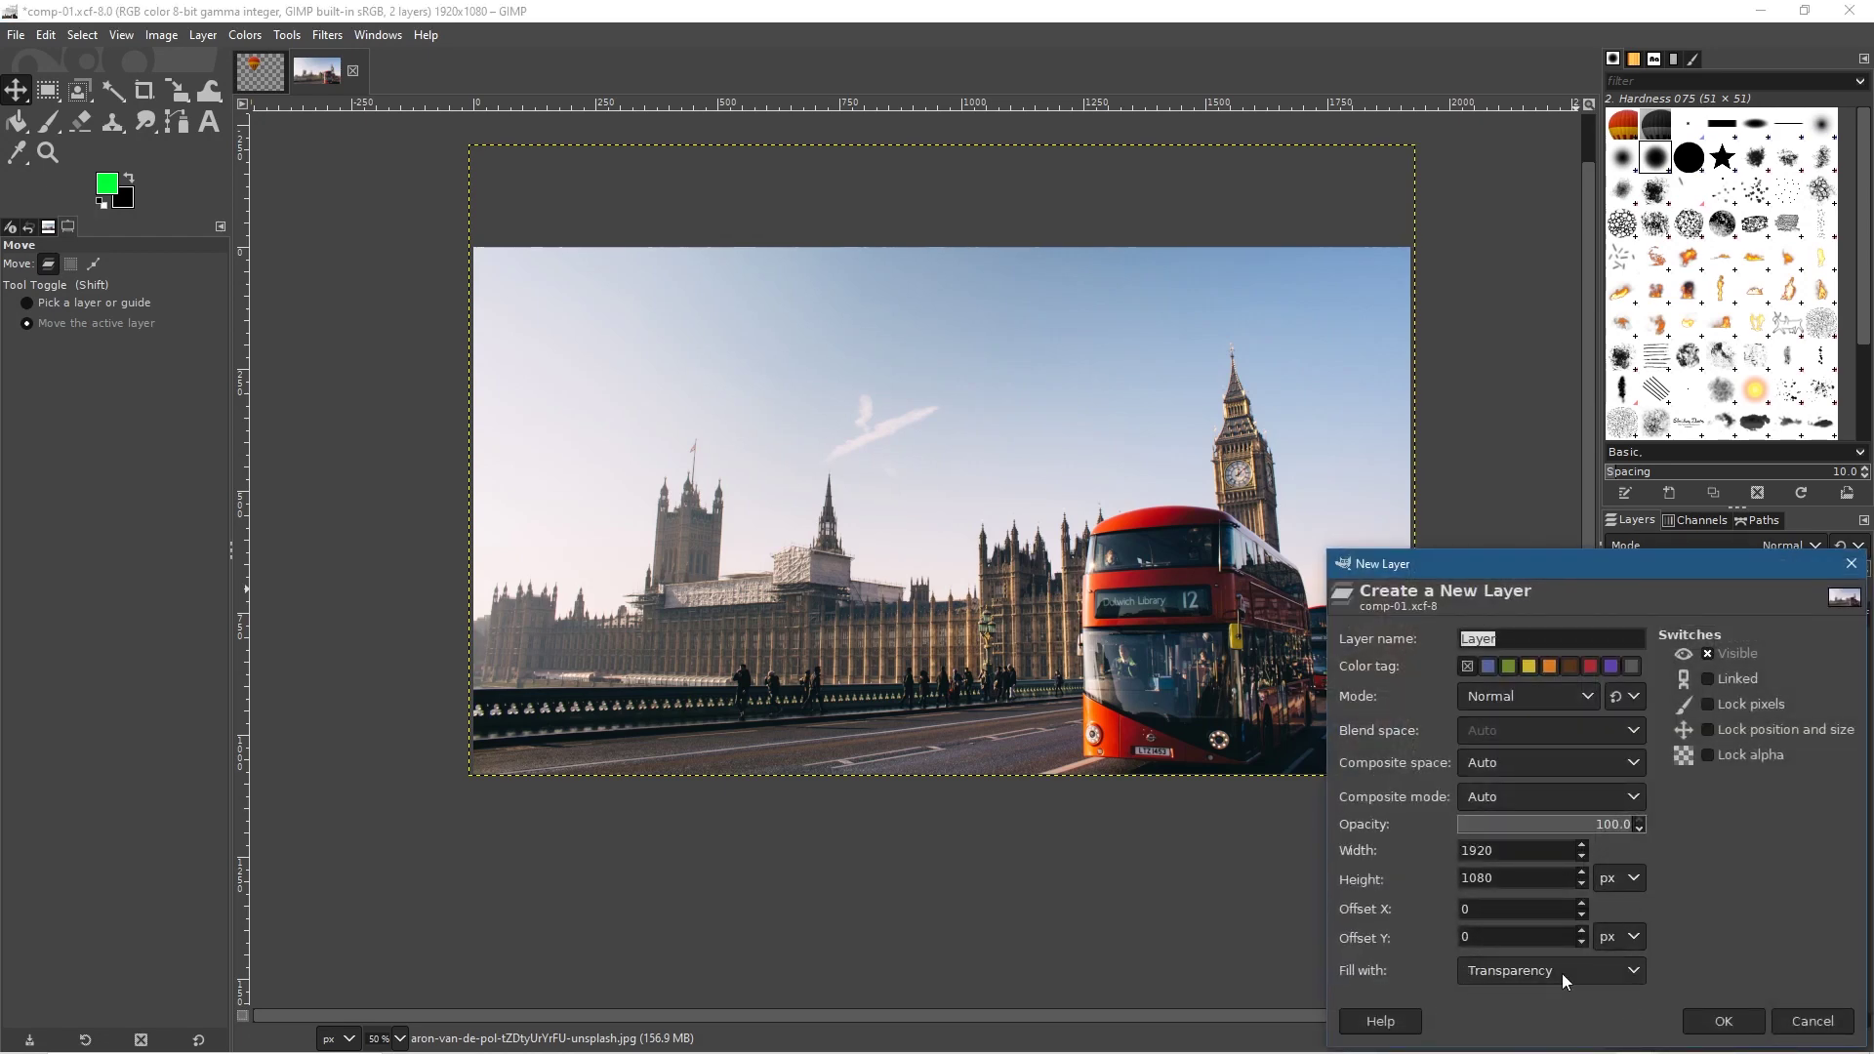
{"action": "left_click", "coordinate": [1723, 1021]}
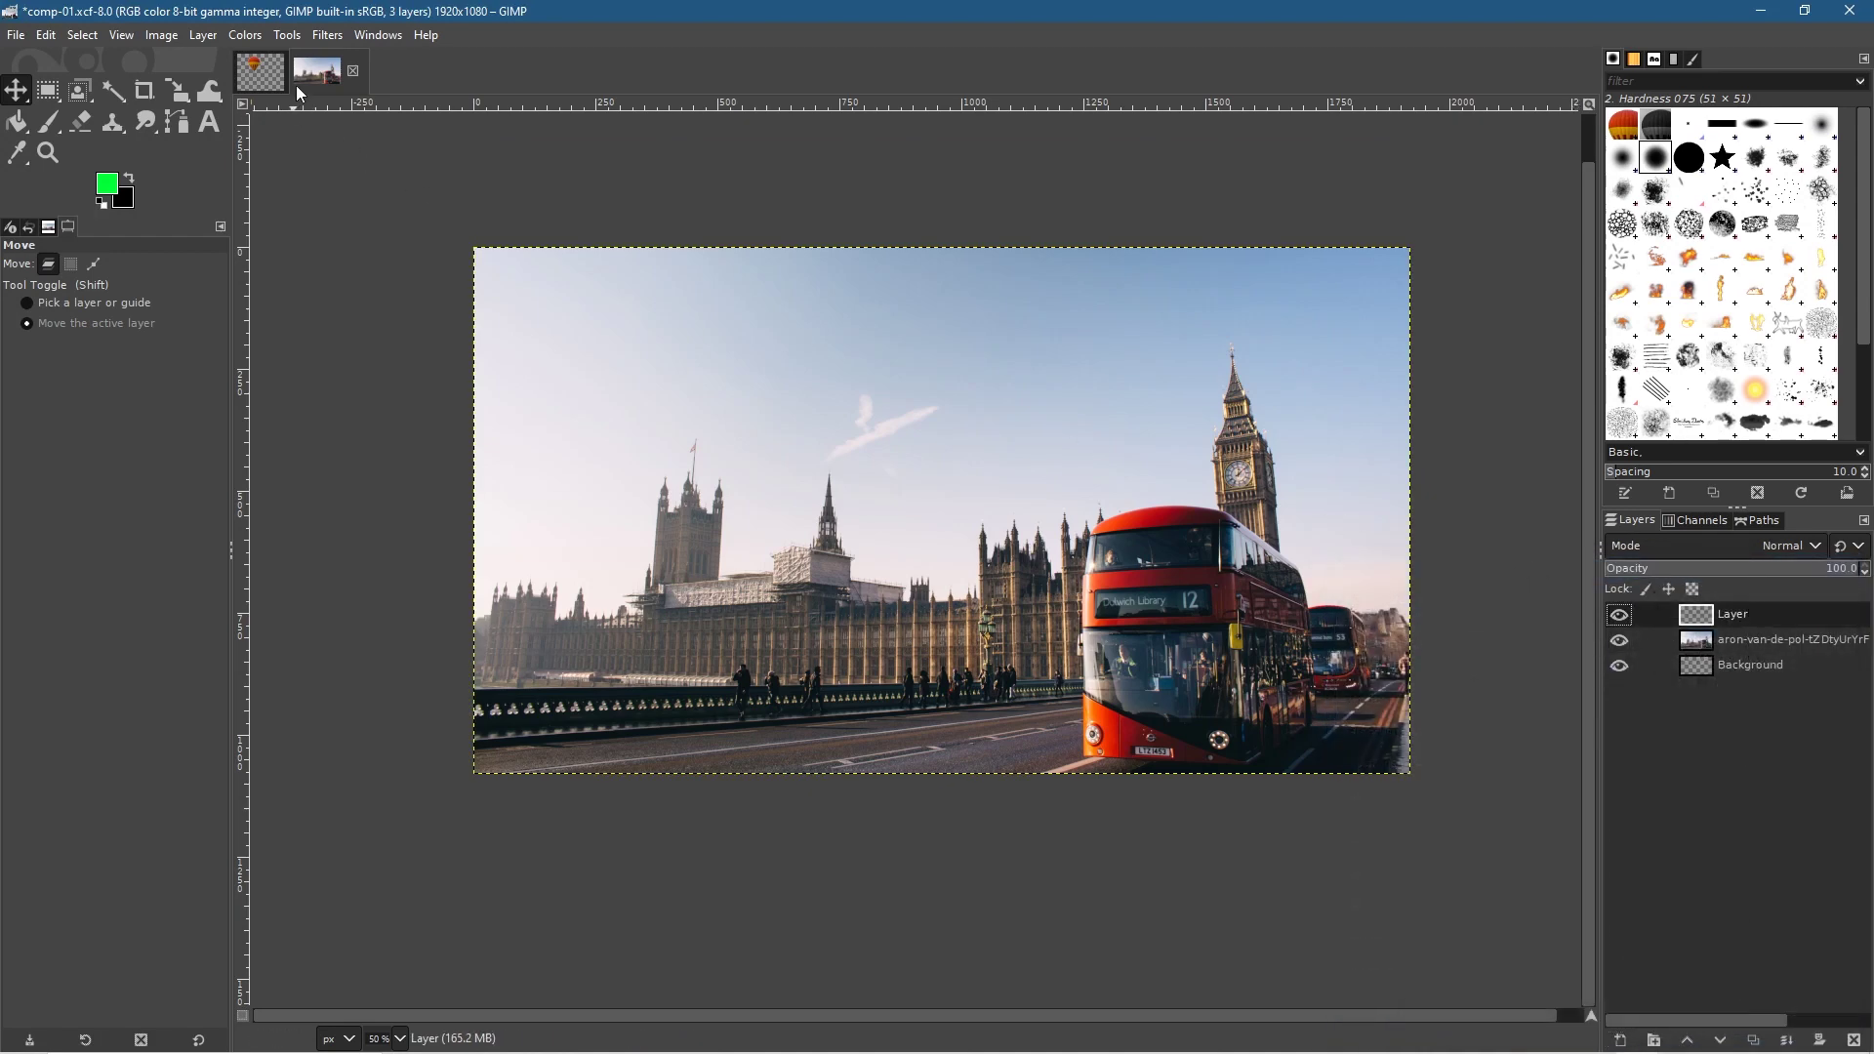
{"action": "left_click", "coordinate": [259, 72]}
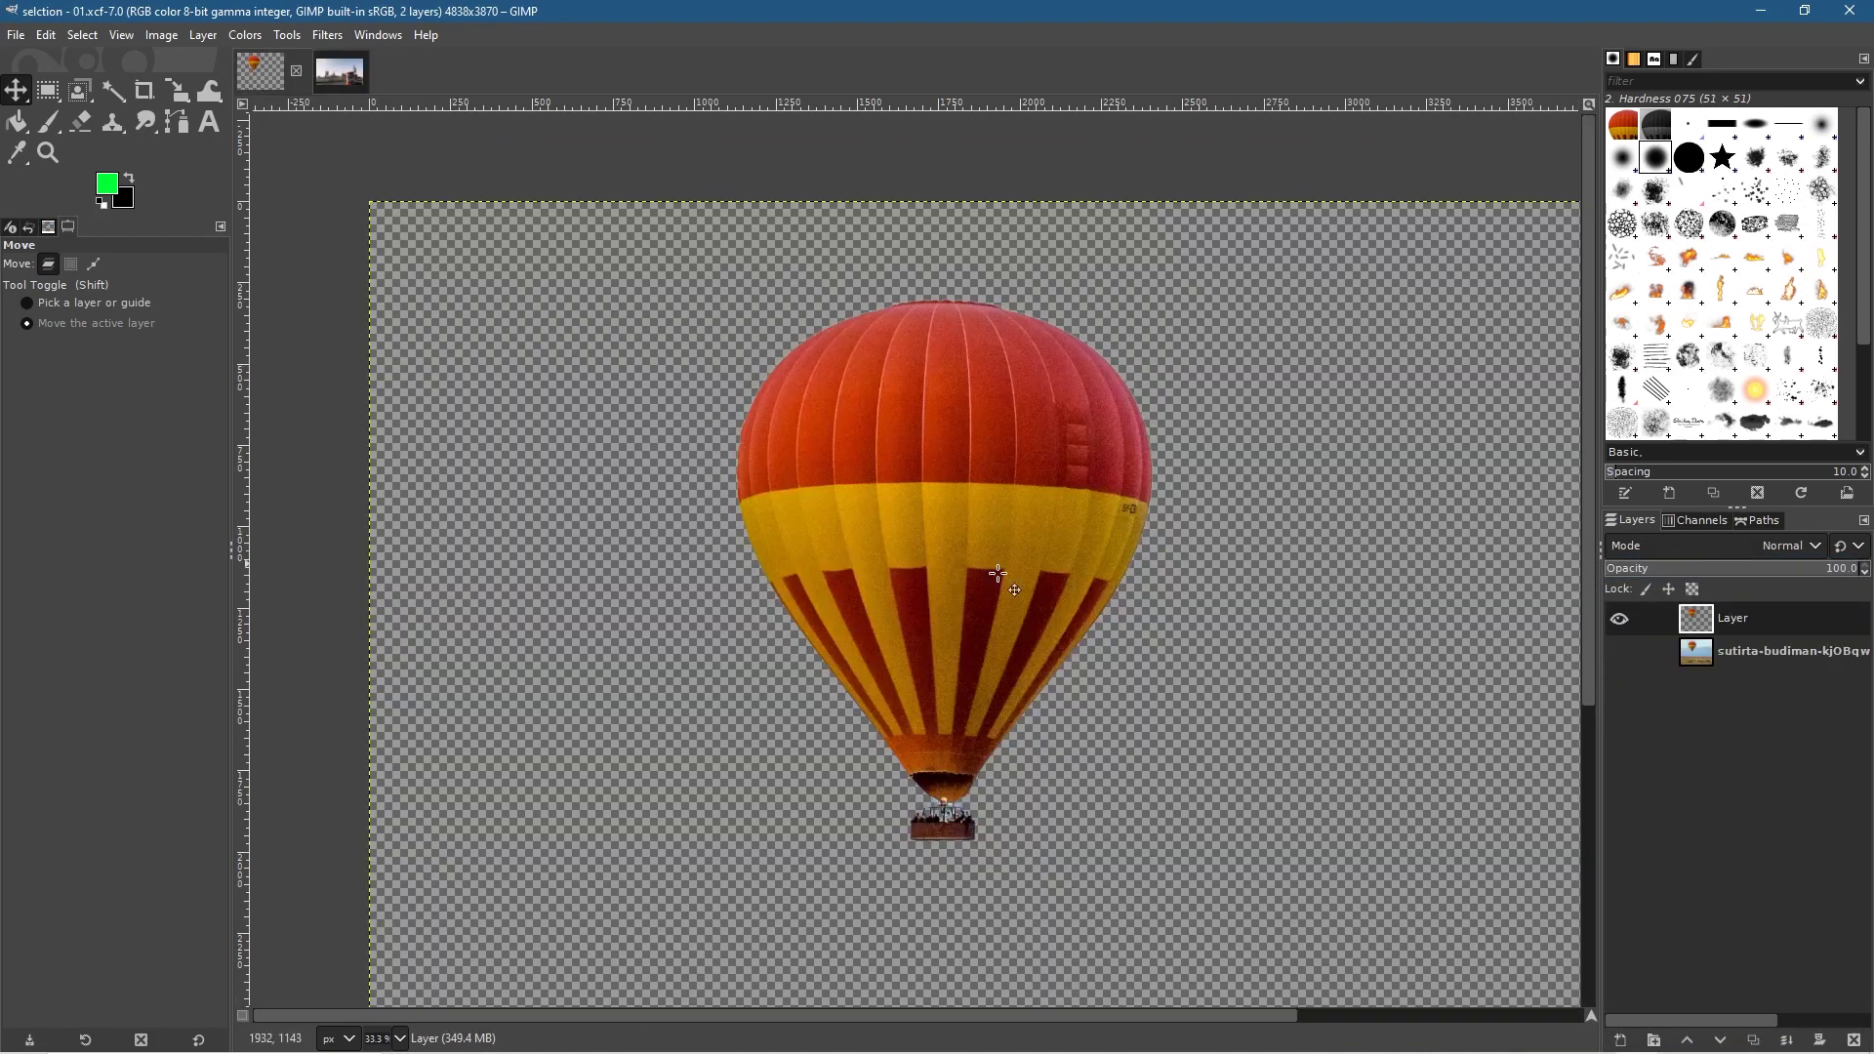
{"action": "scroll", "coordinate": [1124, 620], "scroll_direction": "down", "scroll_amount": 3}
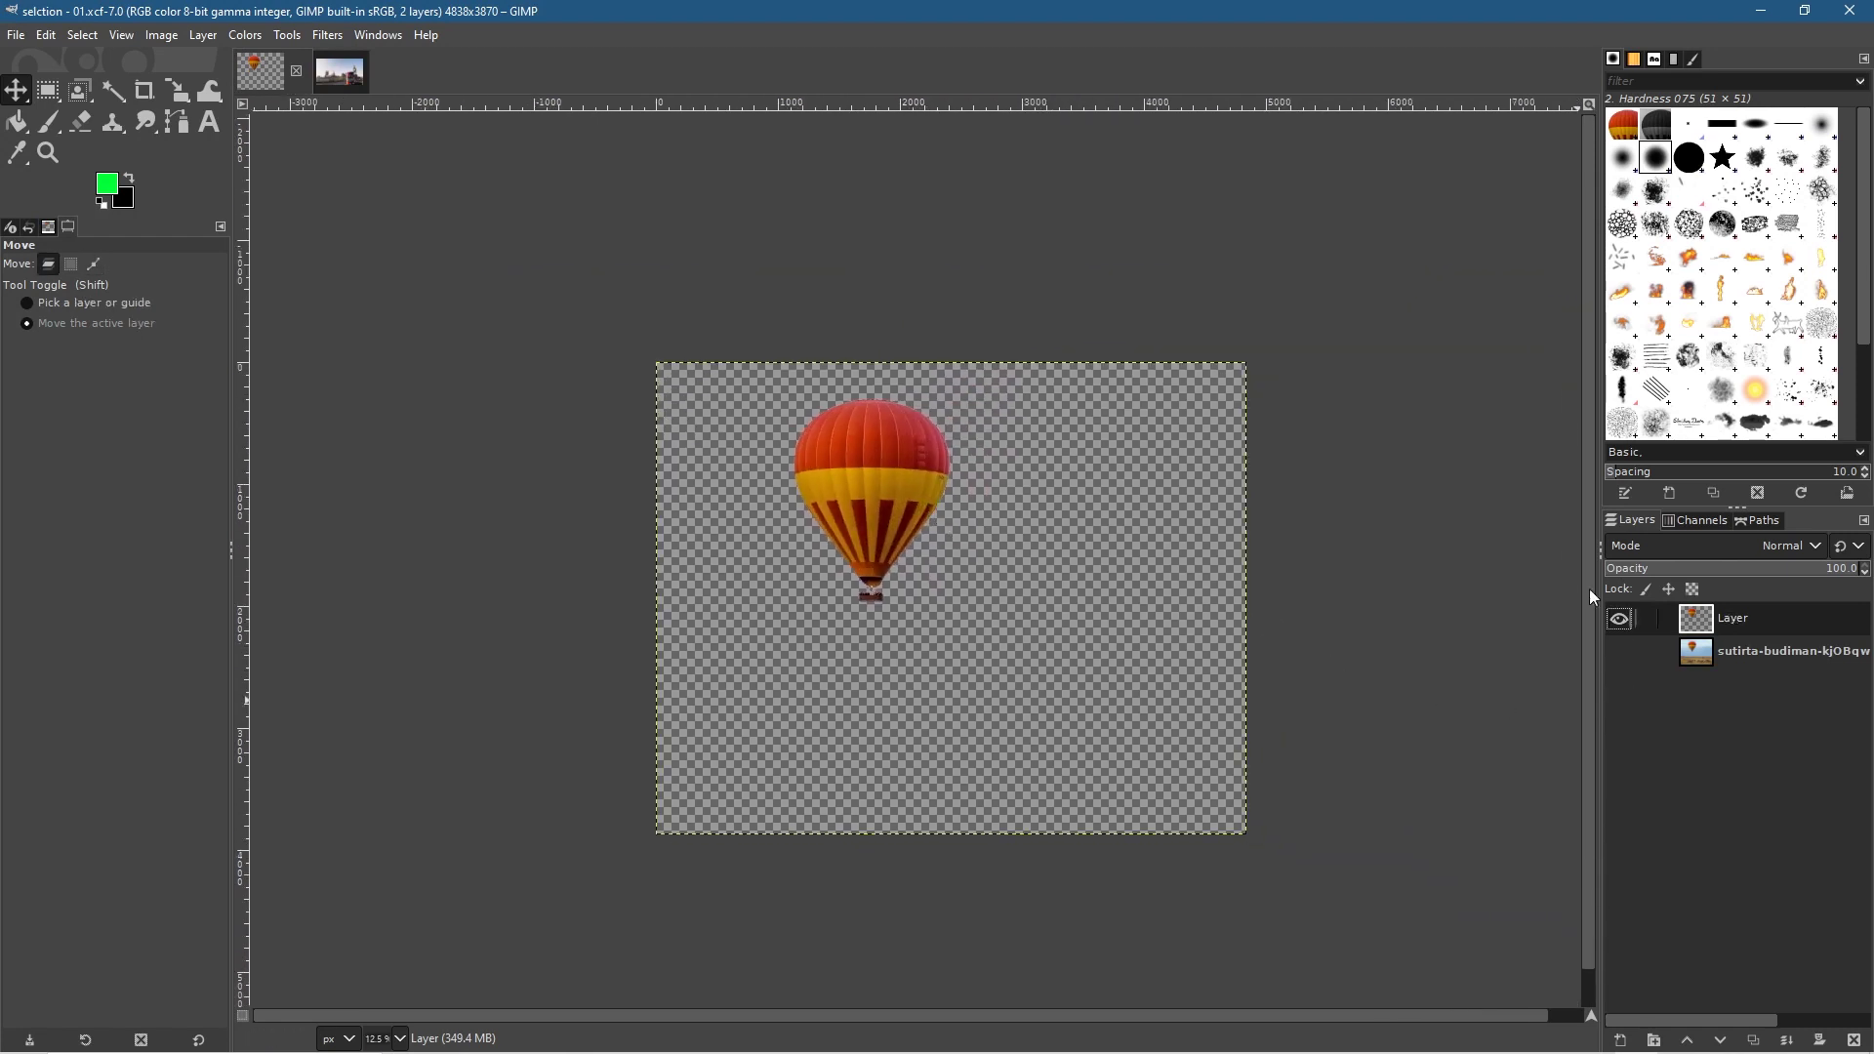
{"action": "left_click", "coordinate": [51, 36]}
{"action": "left_click", "coordinate": [90, 165]}
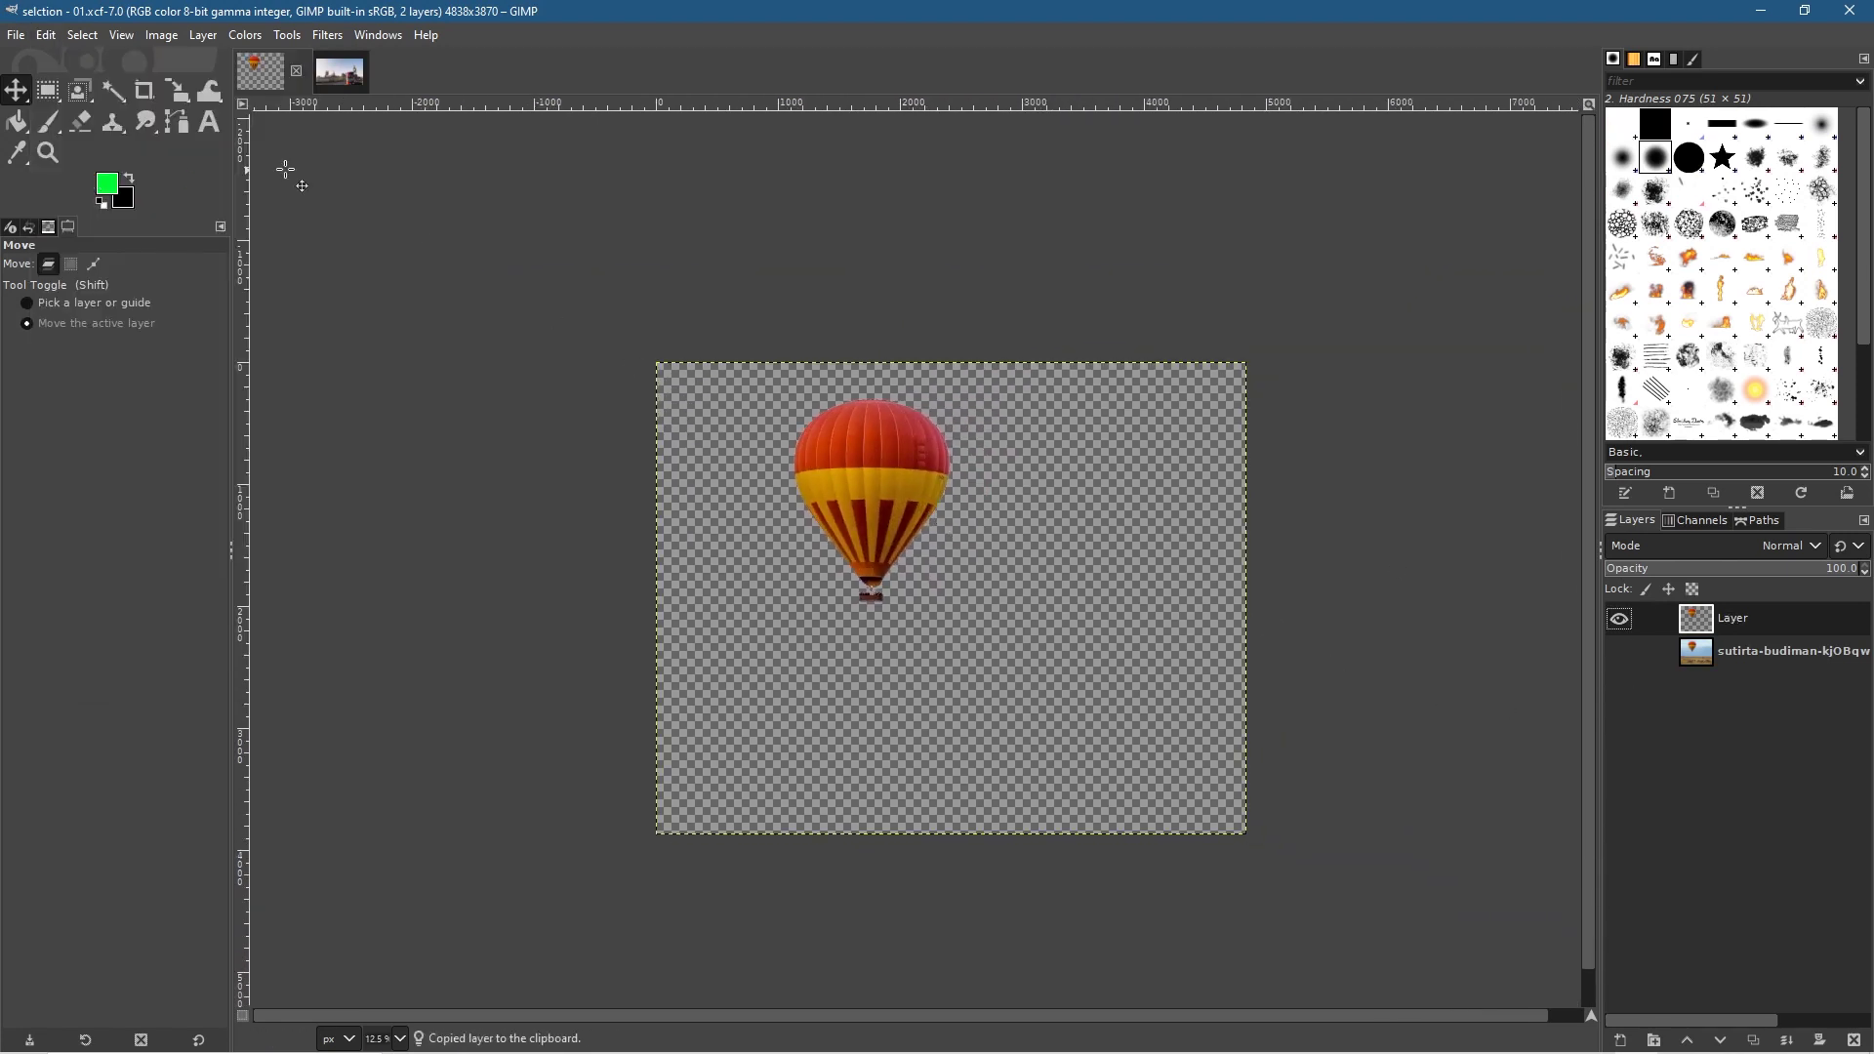
Paste the copied balloon into comp-01.xcf and anchor the floating selection to the empty top layer.
{"action": "left_click", "coordinate": [342, 75]}
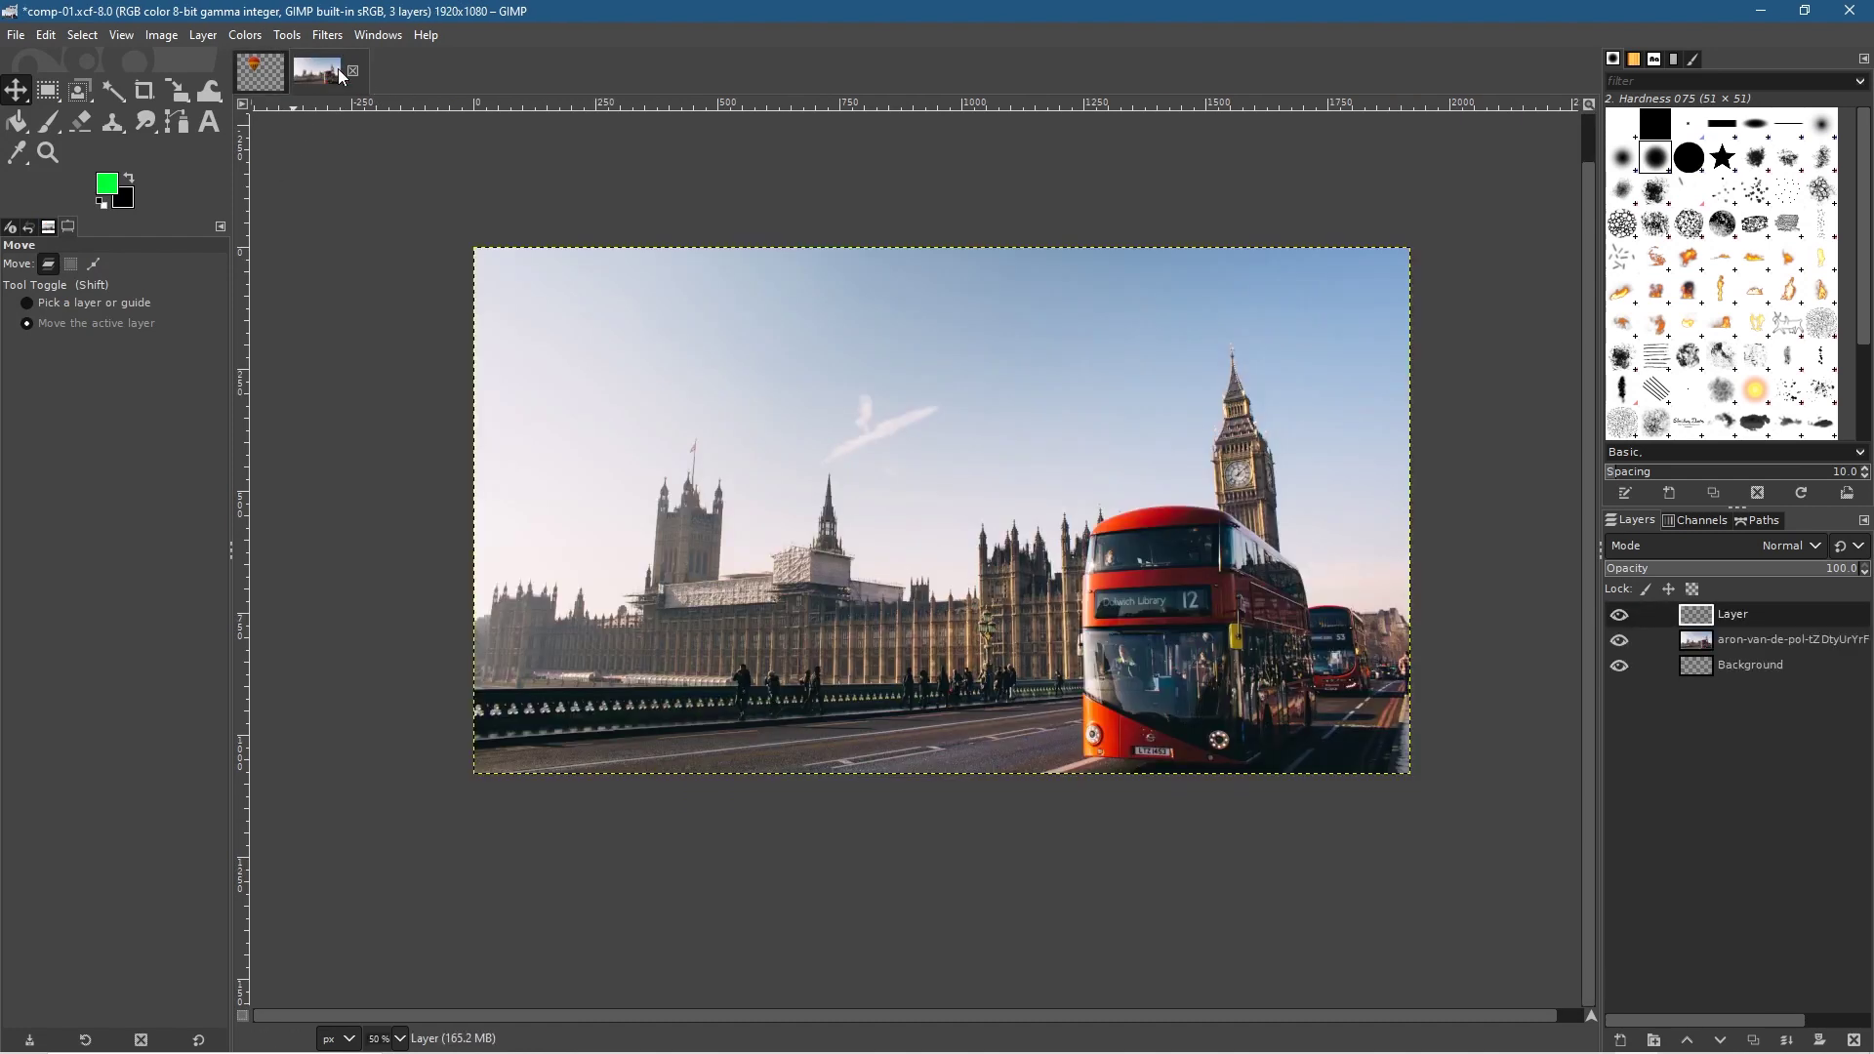
{"action": "left_click", "coordinate": [49, 36]}
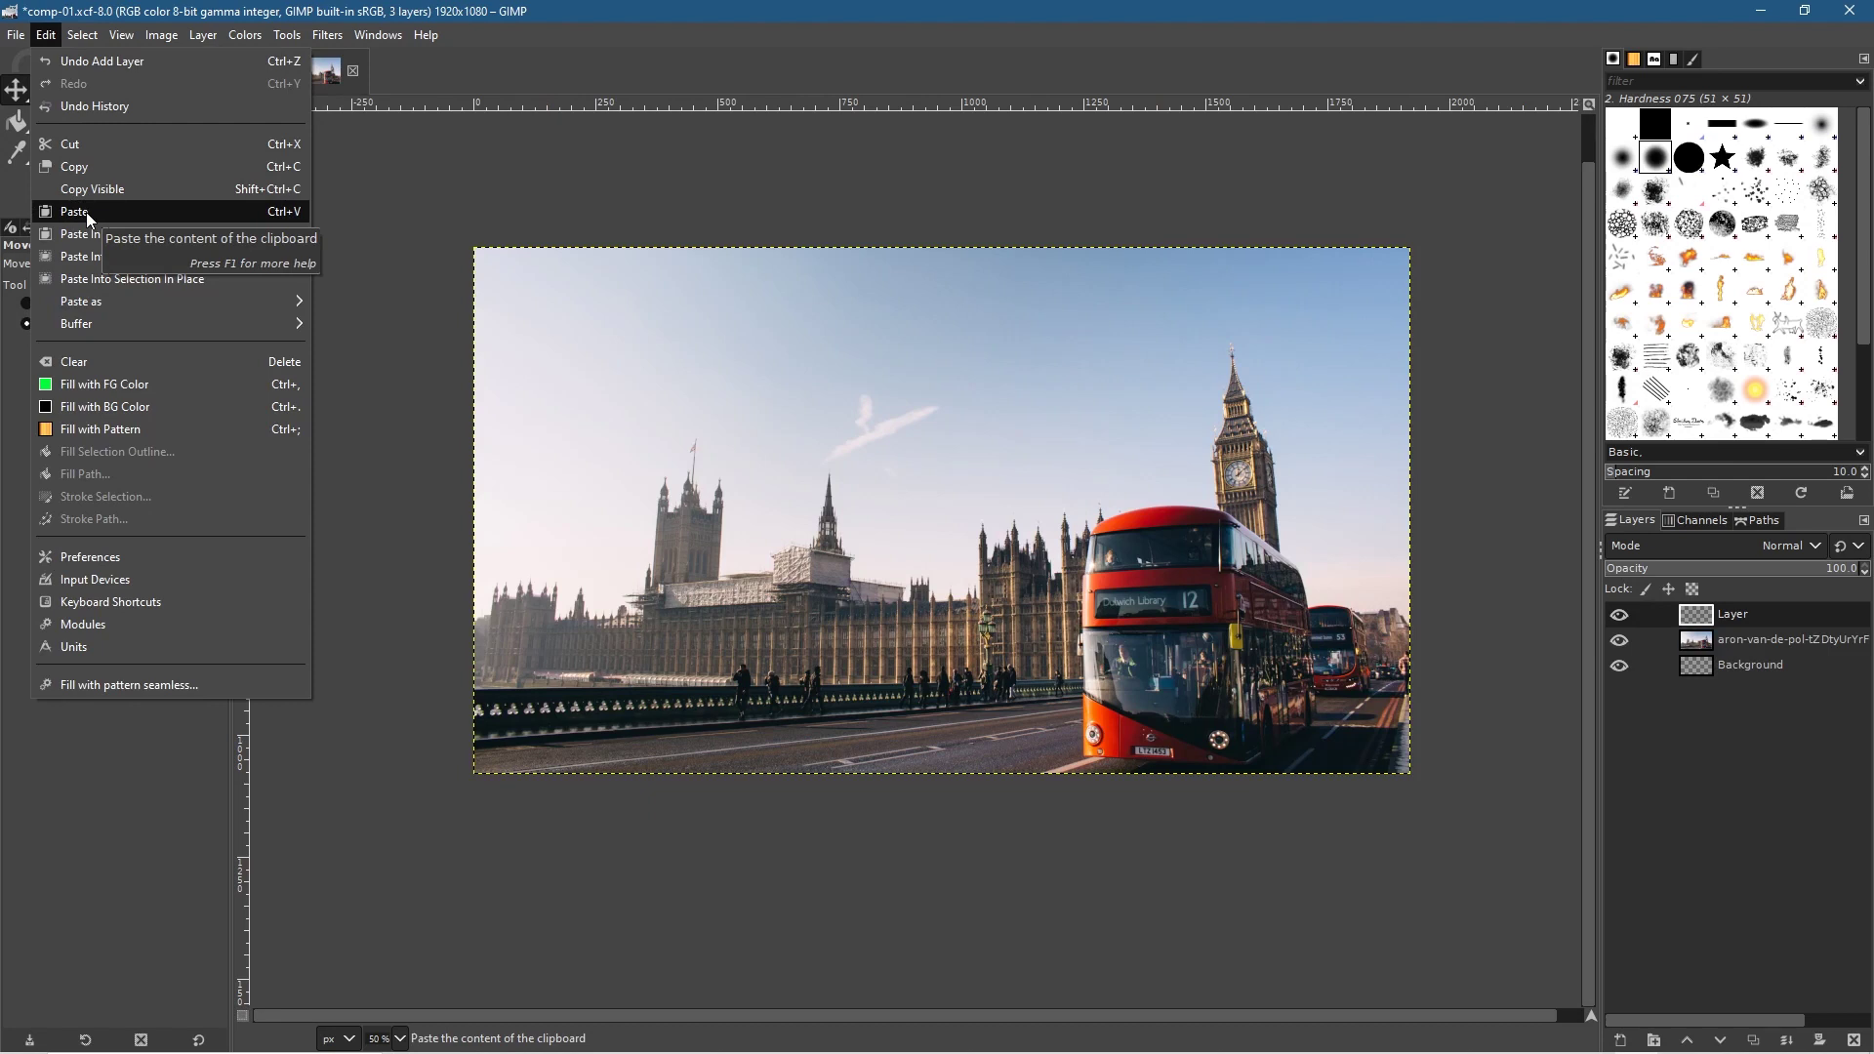
{"action": "left_click", "coordinate": [86, 212]}
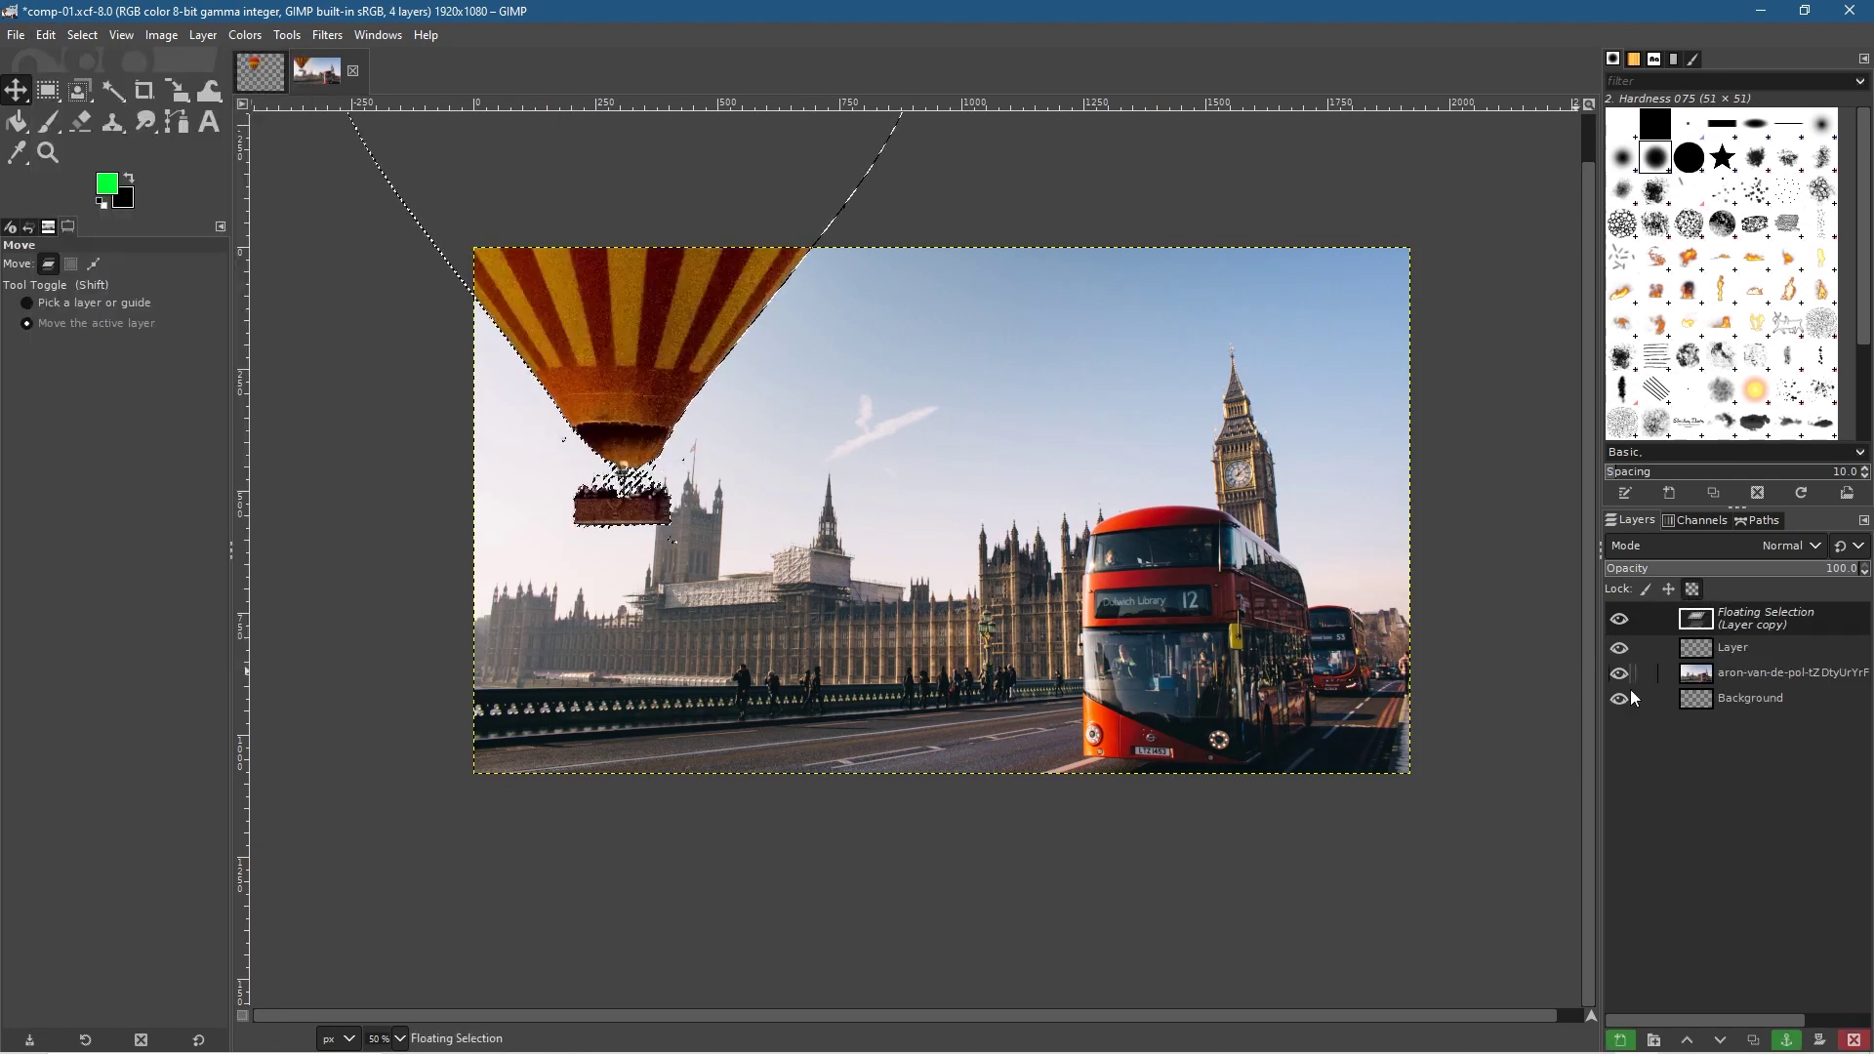
{"action": "left_click", "coordinate": [1787, 1043]}
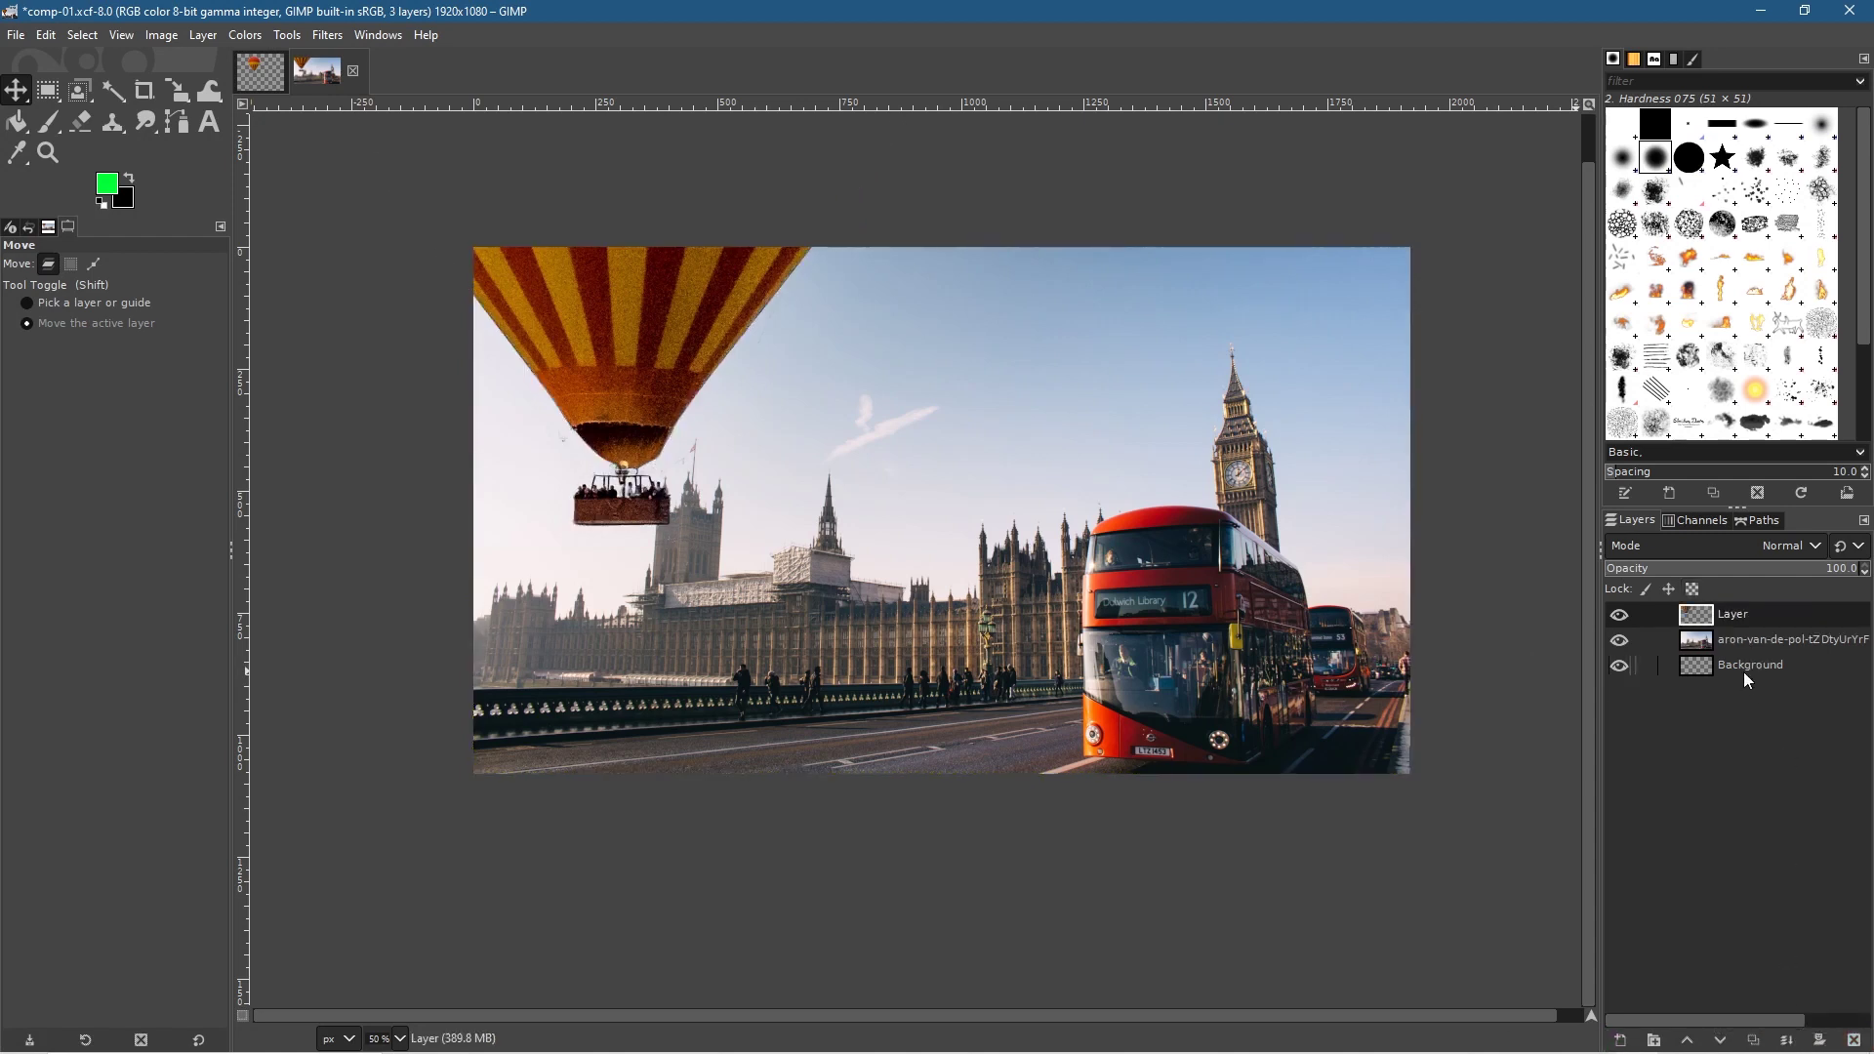
Rename the pasted balloon layer as "image".
{"action": "double_click", "coordinate": [1728, 615]}
{"action": "type", "text": "image"}
{"action": "key", "text": "Return"}
Scale the balloon layer proportionally around its centre to about 1664 × 1331 pixels.
{"action": "scroll", "coordinate": [993, 609], "scroll_direction": "down", "scroll_amount": 3}
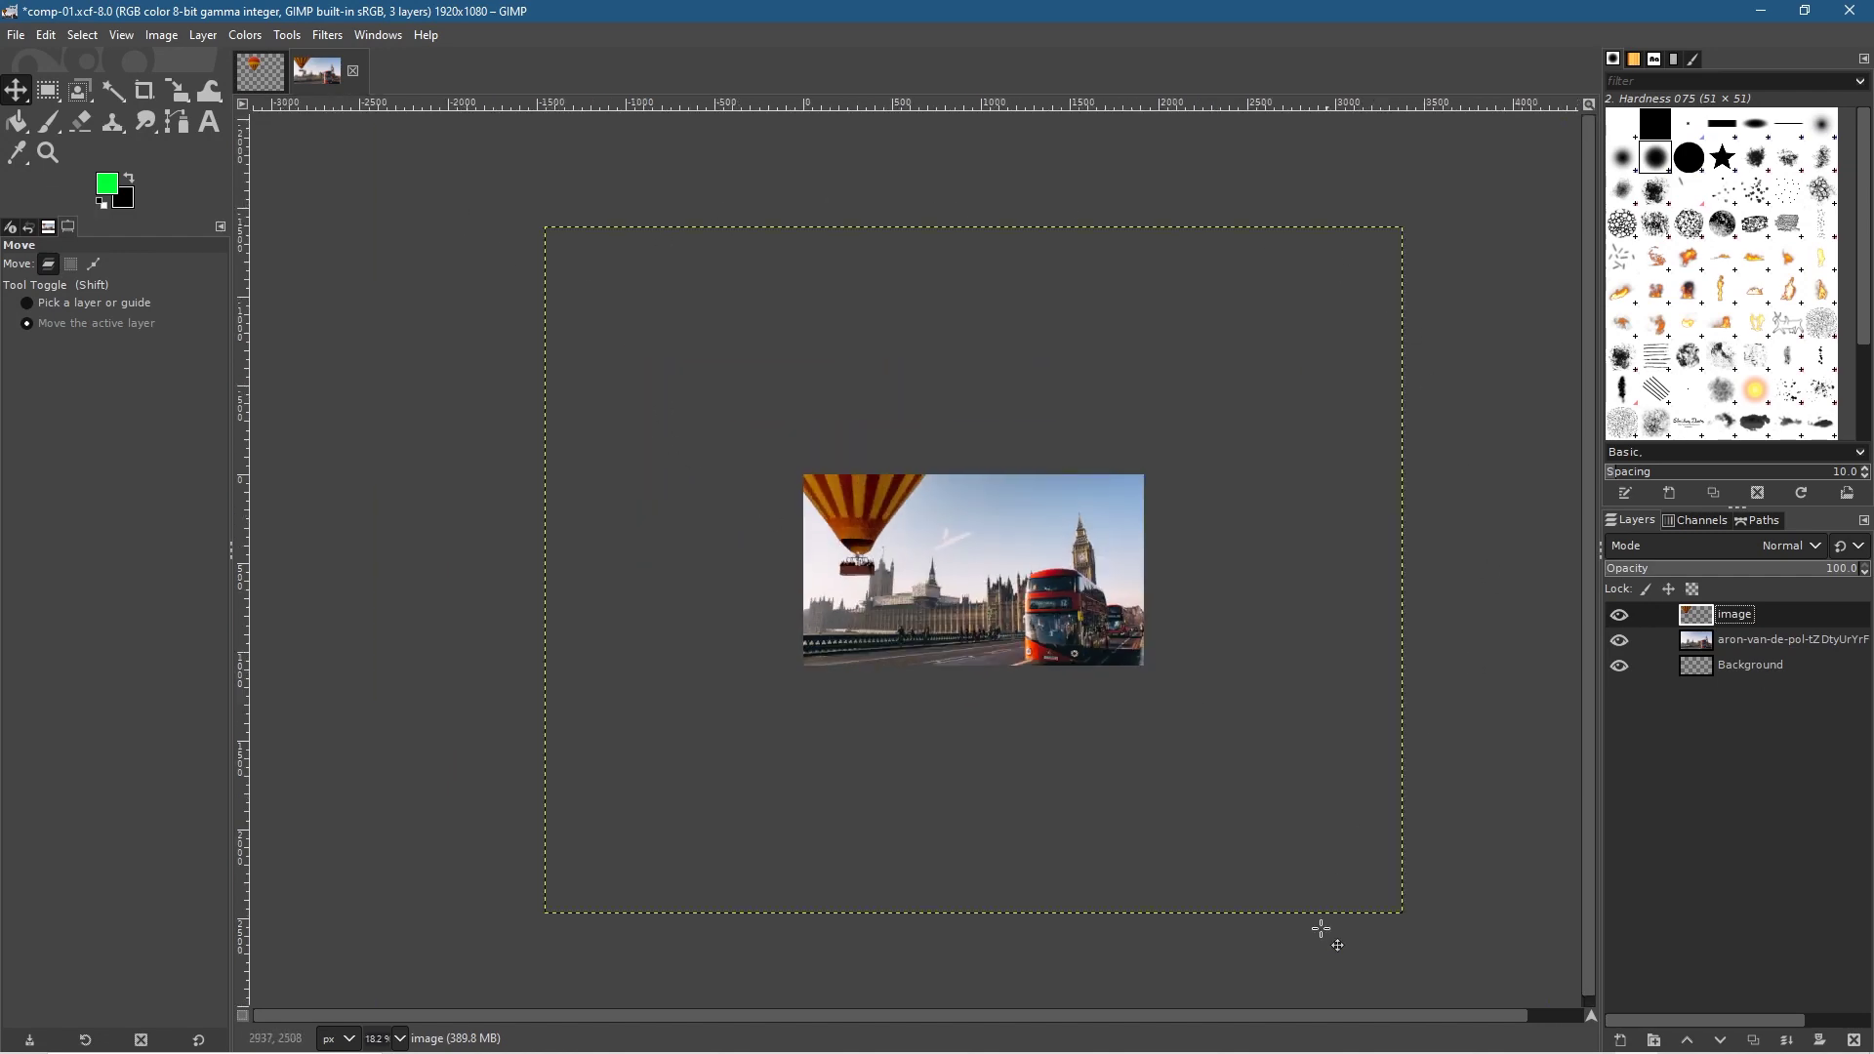
{"action": "left_click", "coordinate": [186, 94]}
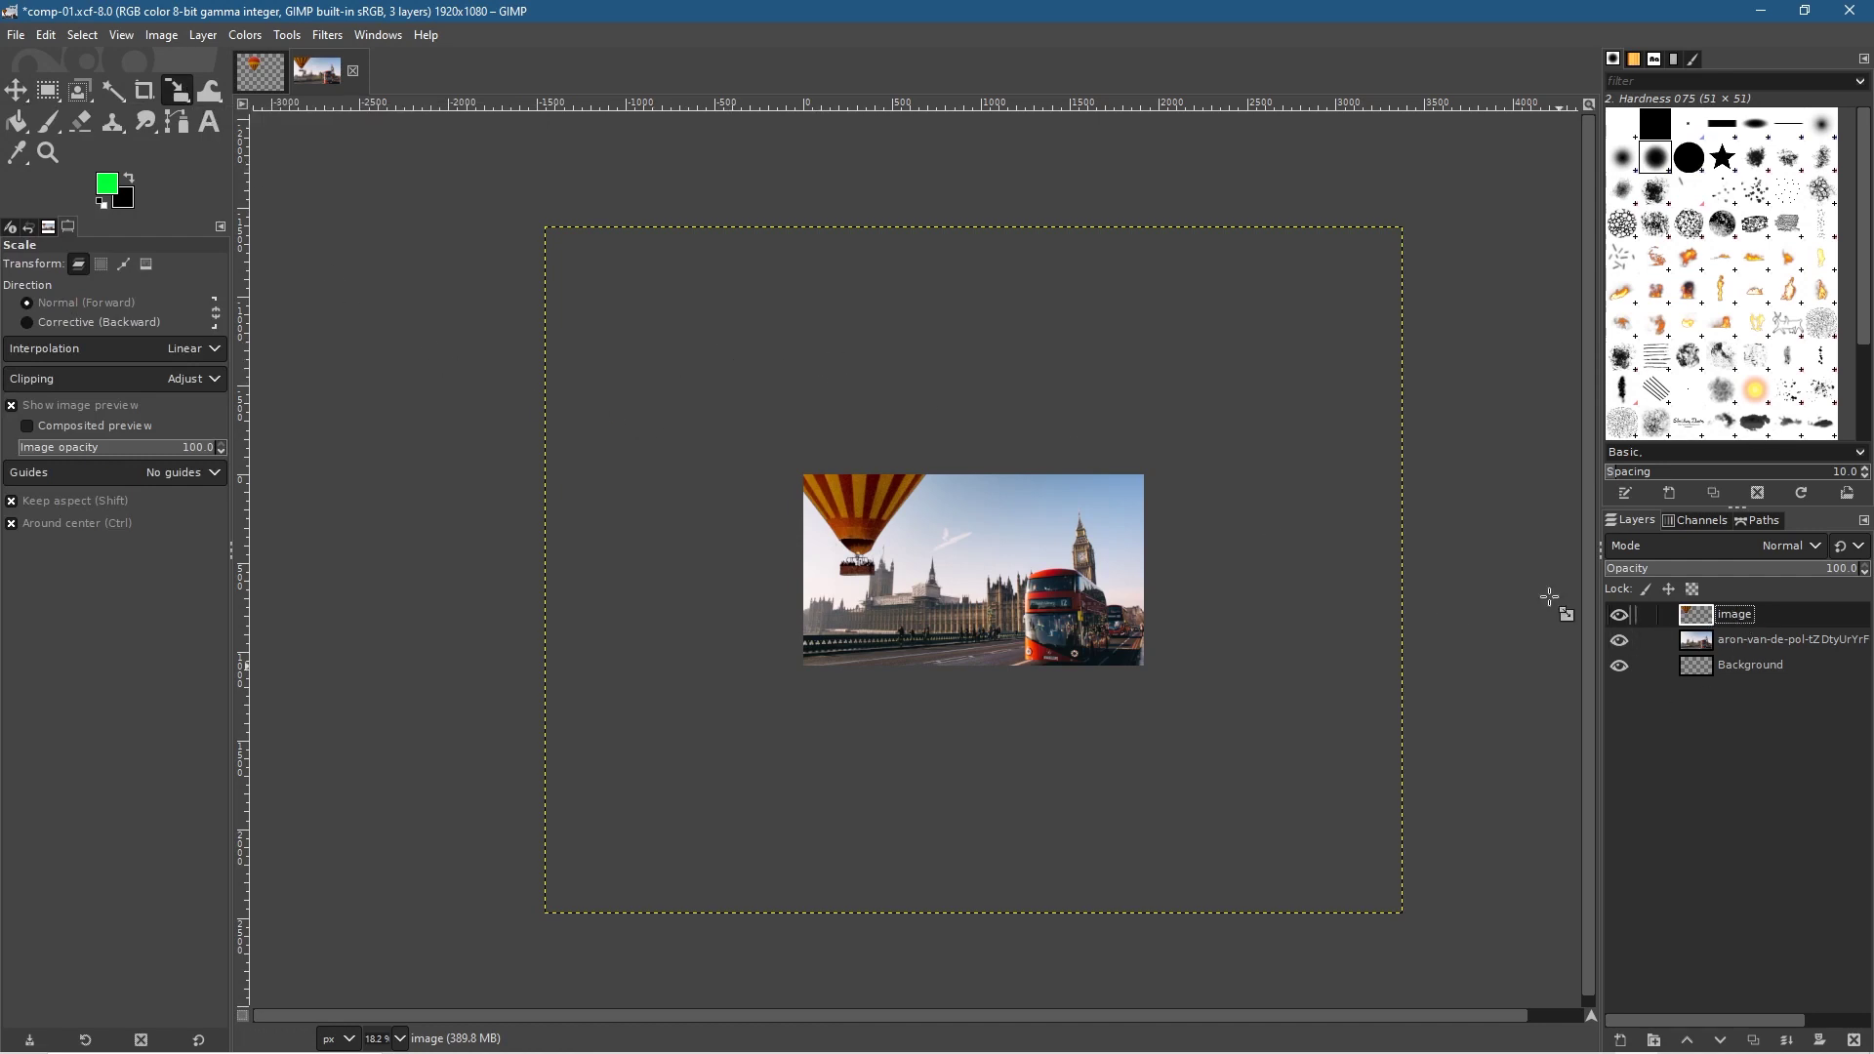
{"action": "left_click", "coordinate": [932, 414]}
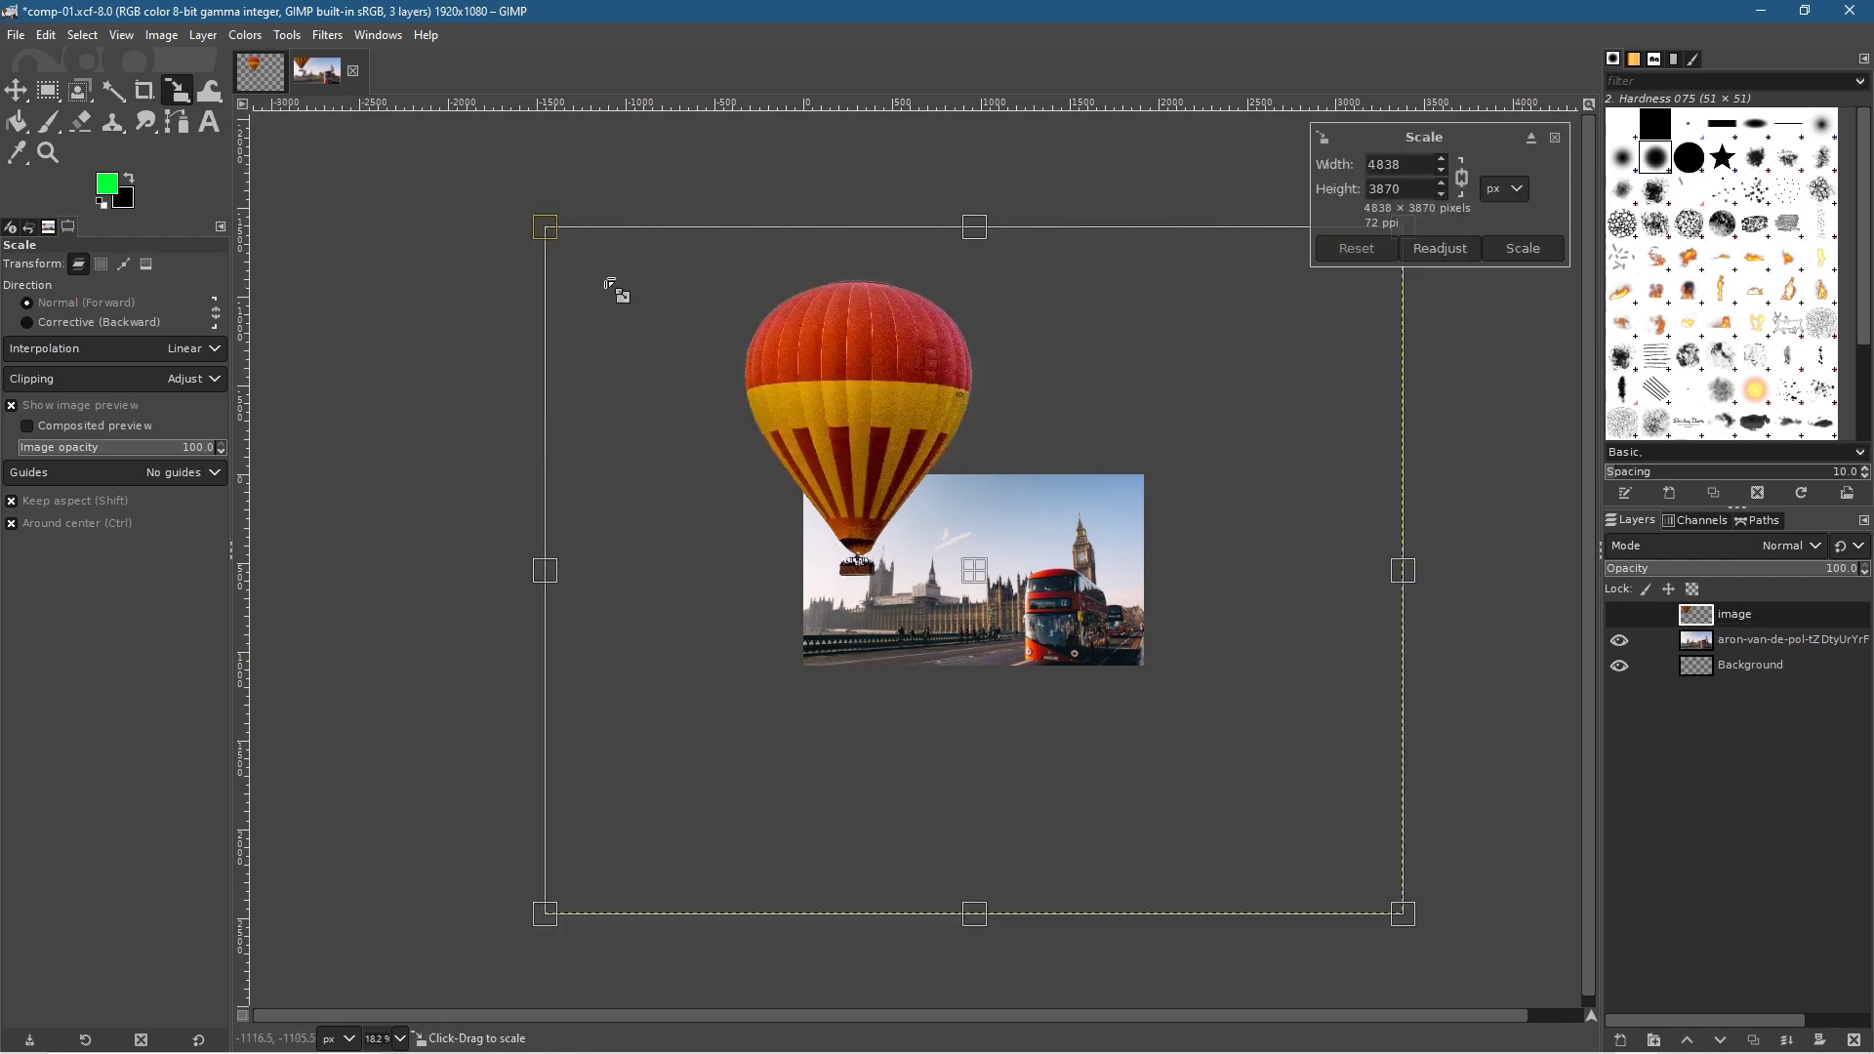
{"action": "left_click_drag", "start_coordinate": [547, 230], "coordinate": [1302, 431]}
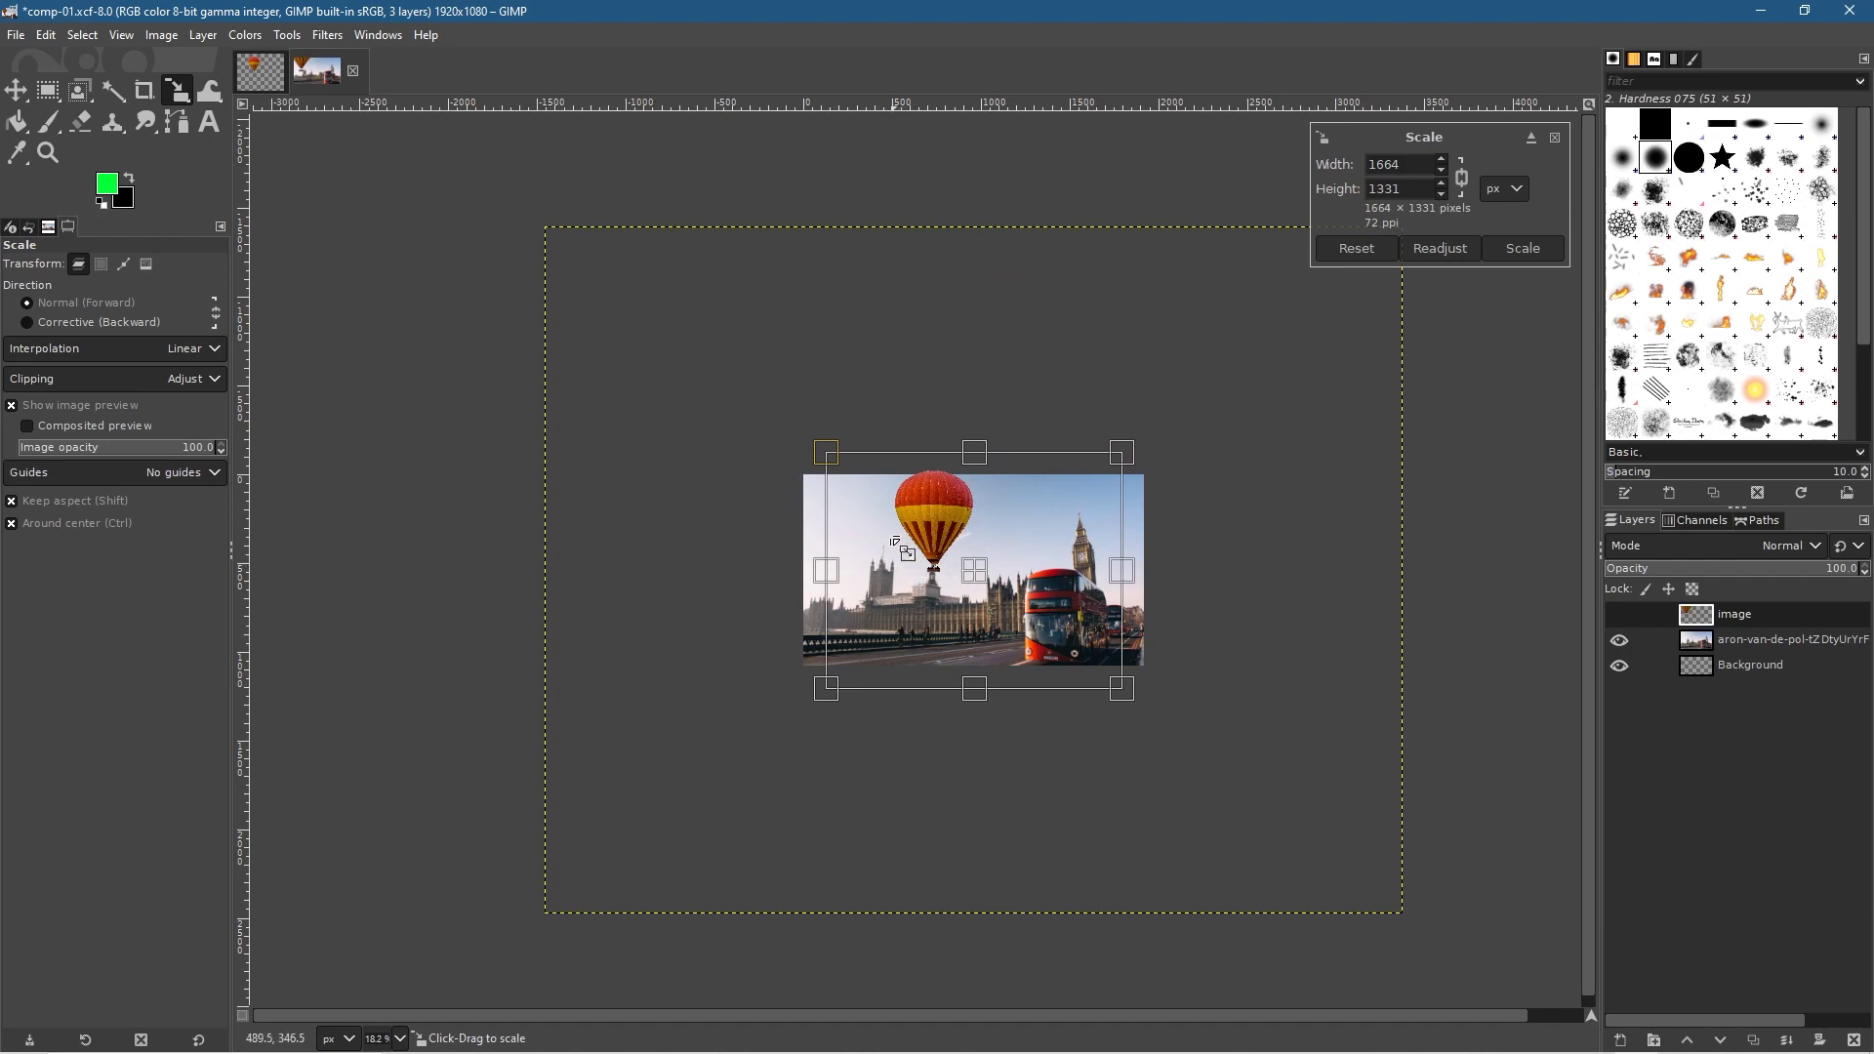
{"action": "left_click", "coordinate": [1522, 251]}
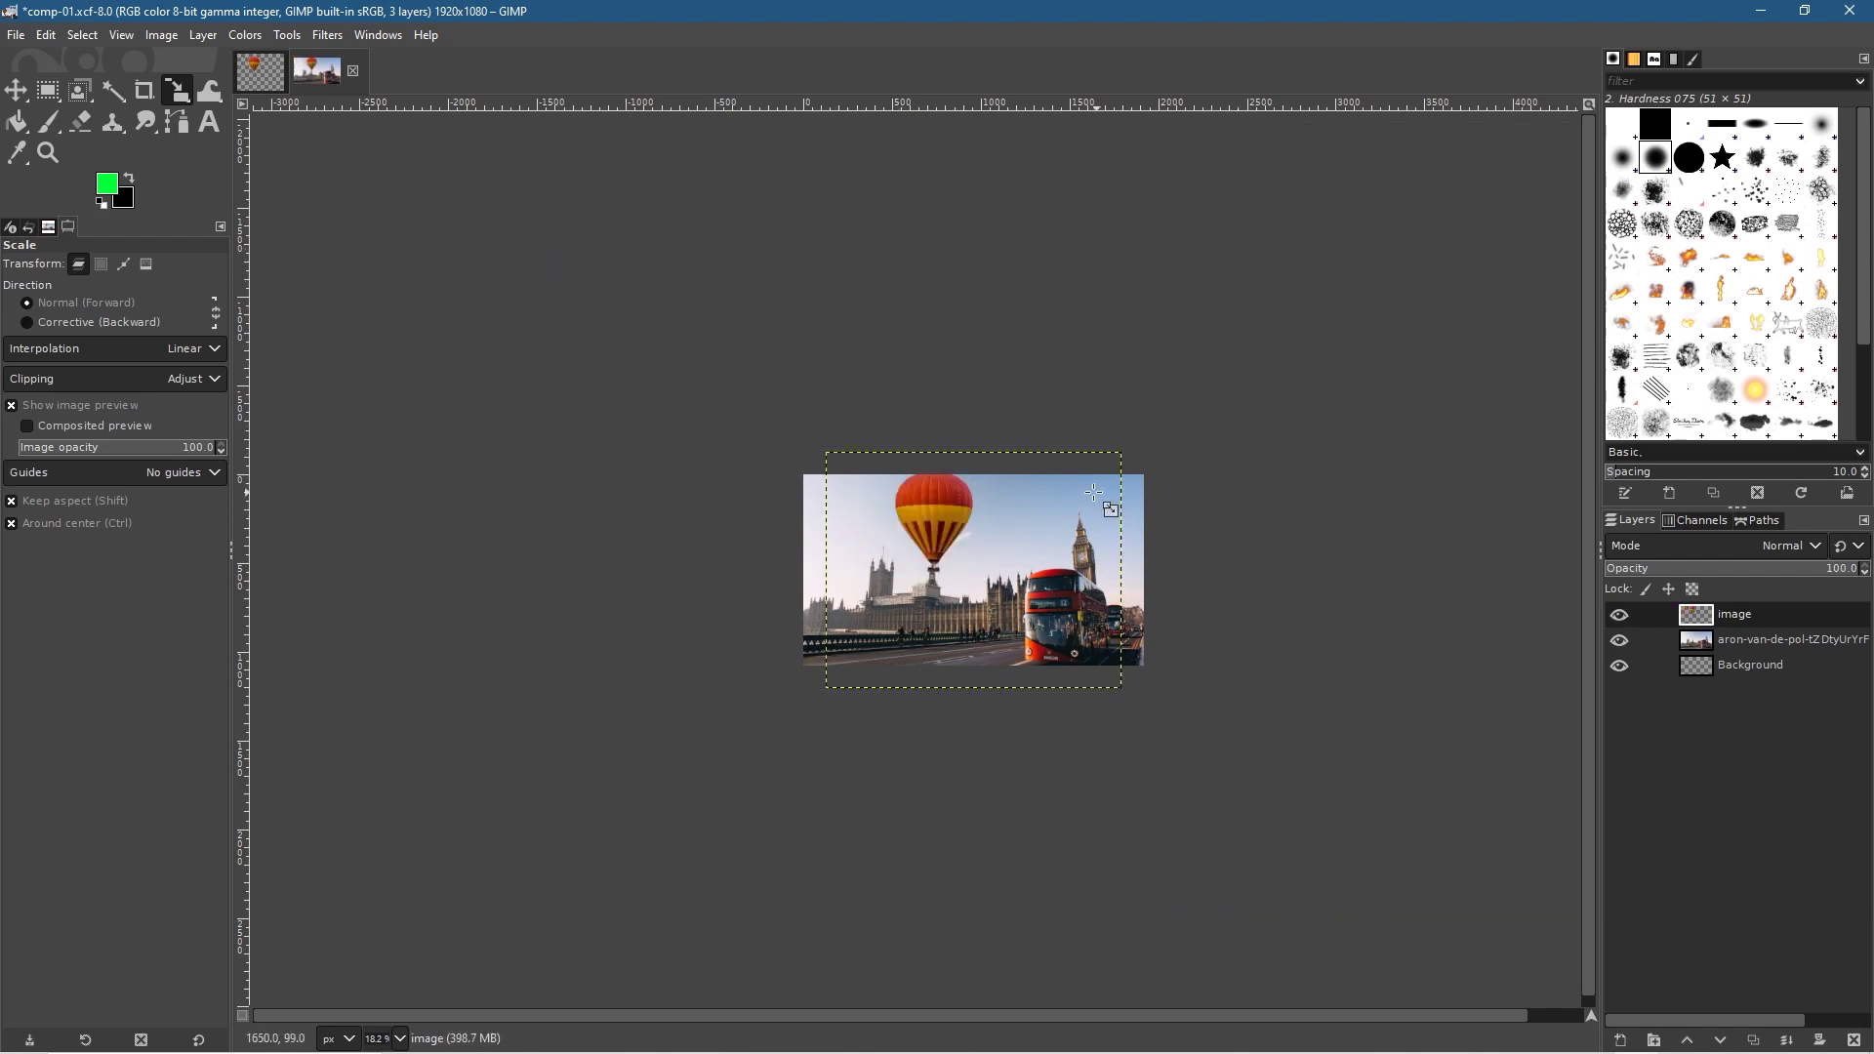
Move the balloon layer down and slightly left so the whole balloon sits within the canvas above the Parliament building.
{"action": "left_click", "coordinate": [20, 93]}
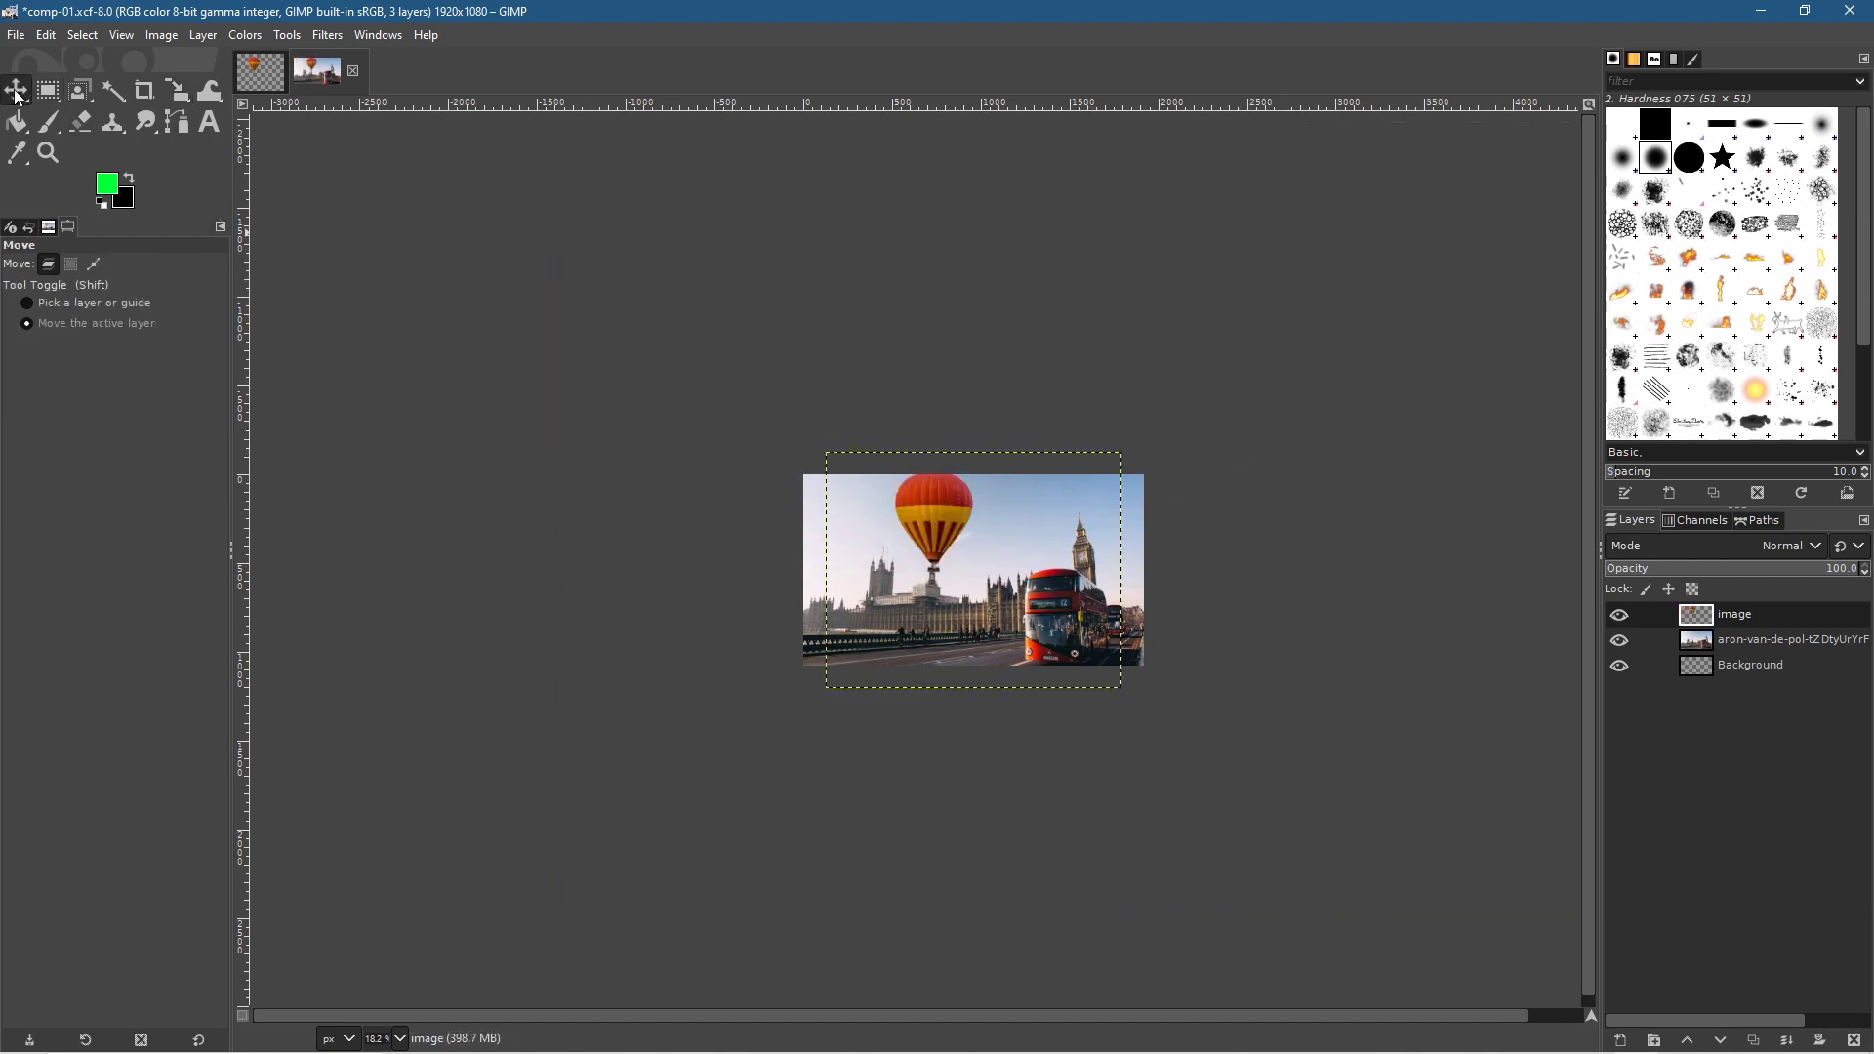
{"action": "left_click_drag", "start_coordinate": [953, 526], "coordinate": [953, 554]}
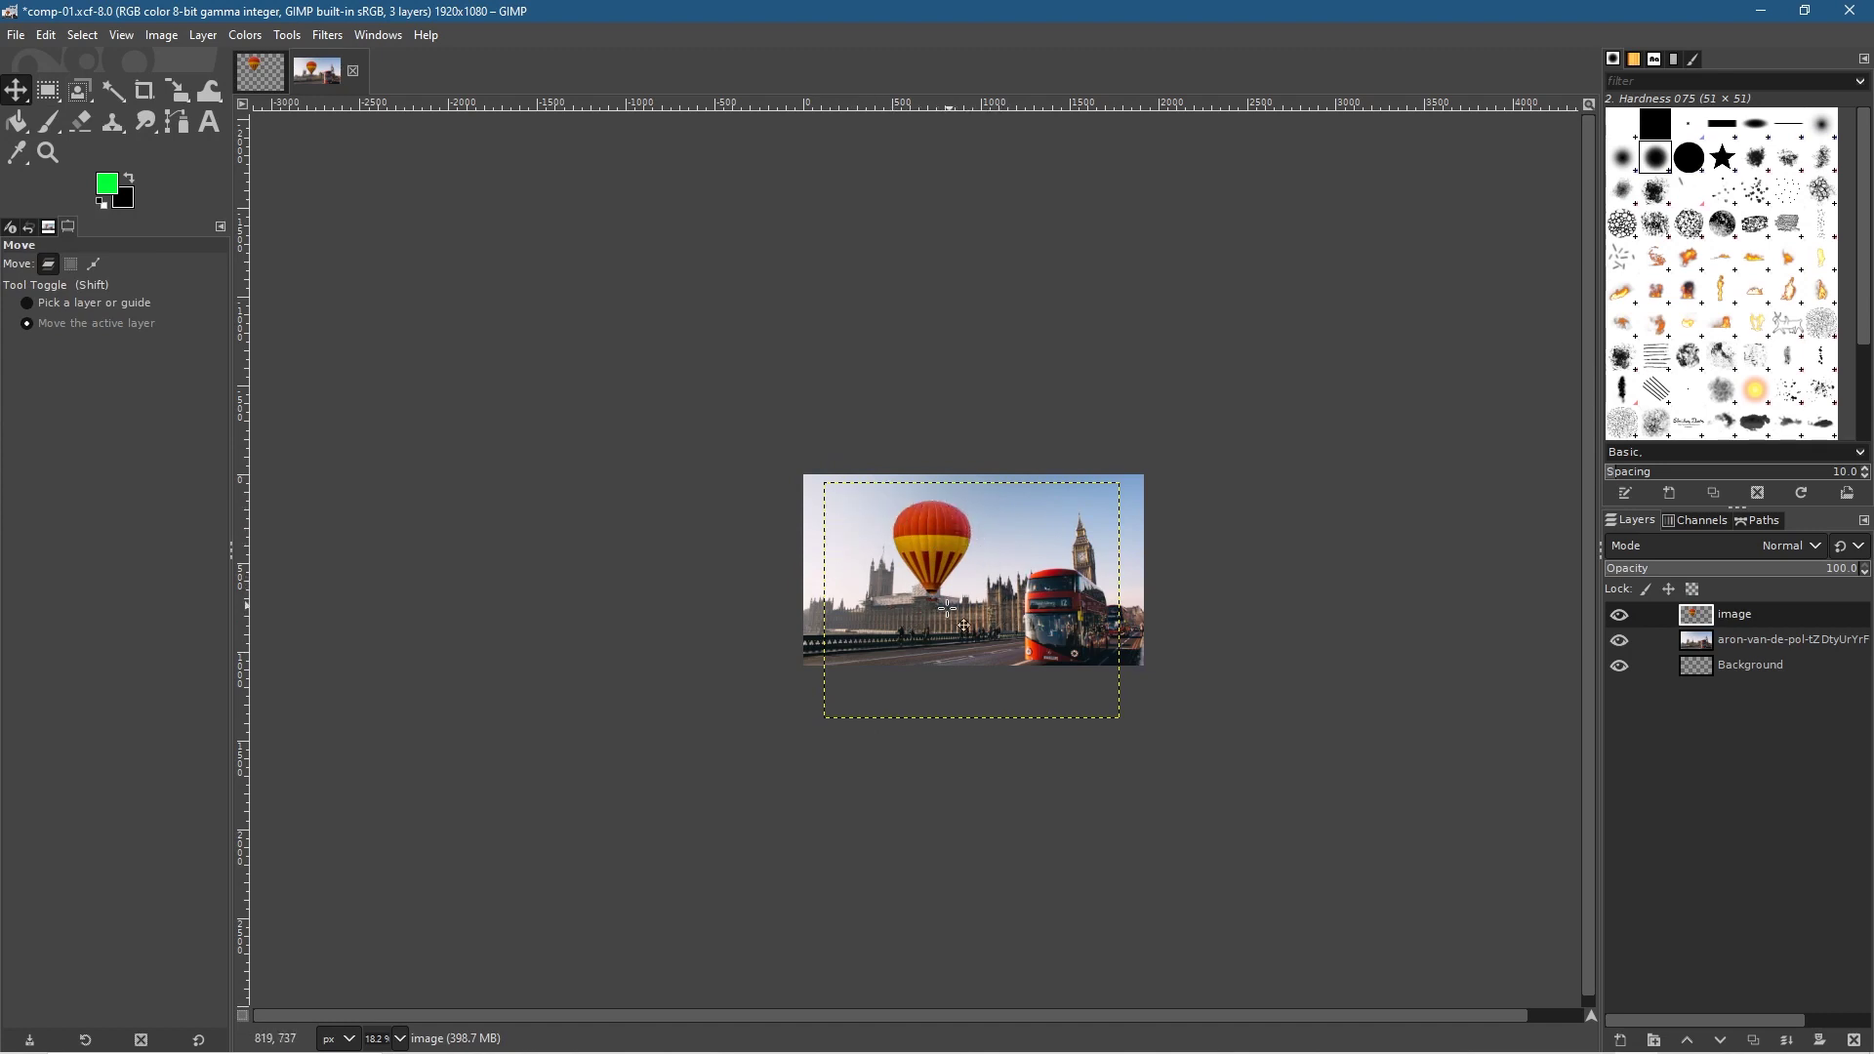
{"action": "scroll", "coordinate": [909, 561], "scroll_direction": "up", "scroll_amount": 3}
{"action": "left_click_drag", "start_coordinate": [967, 341], "coordinate": [862, 324]}
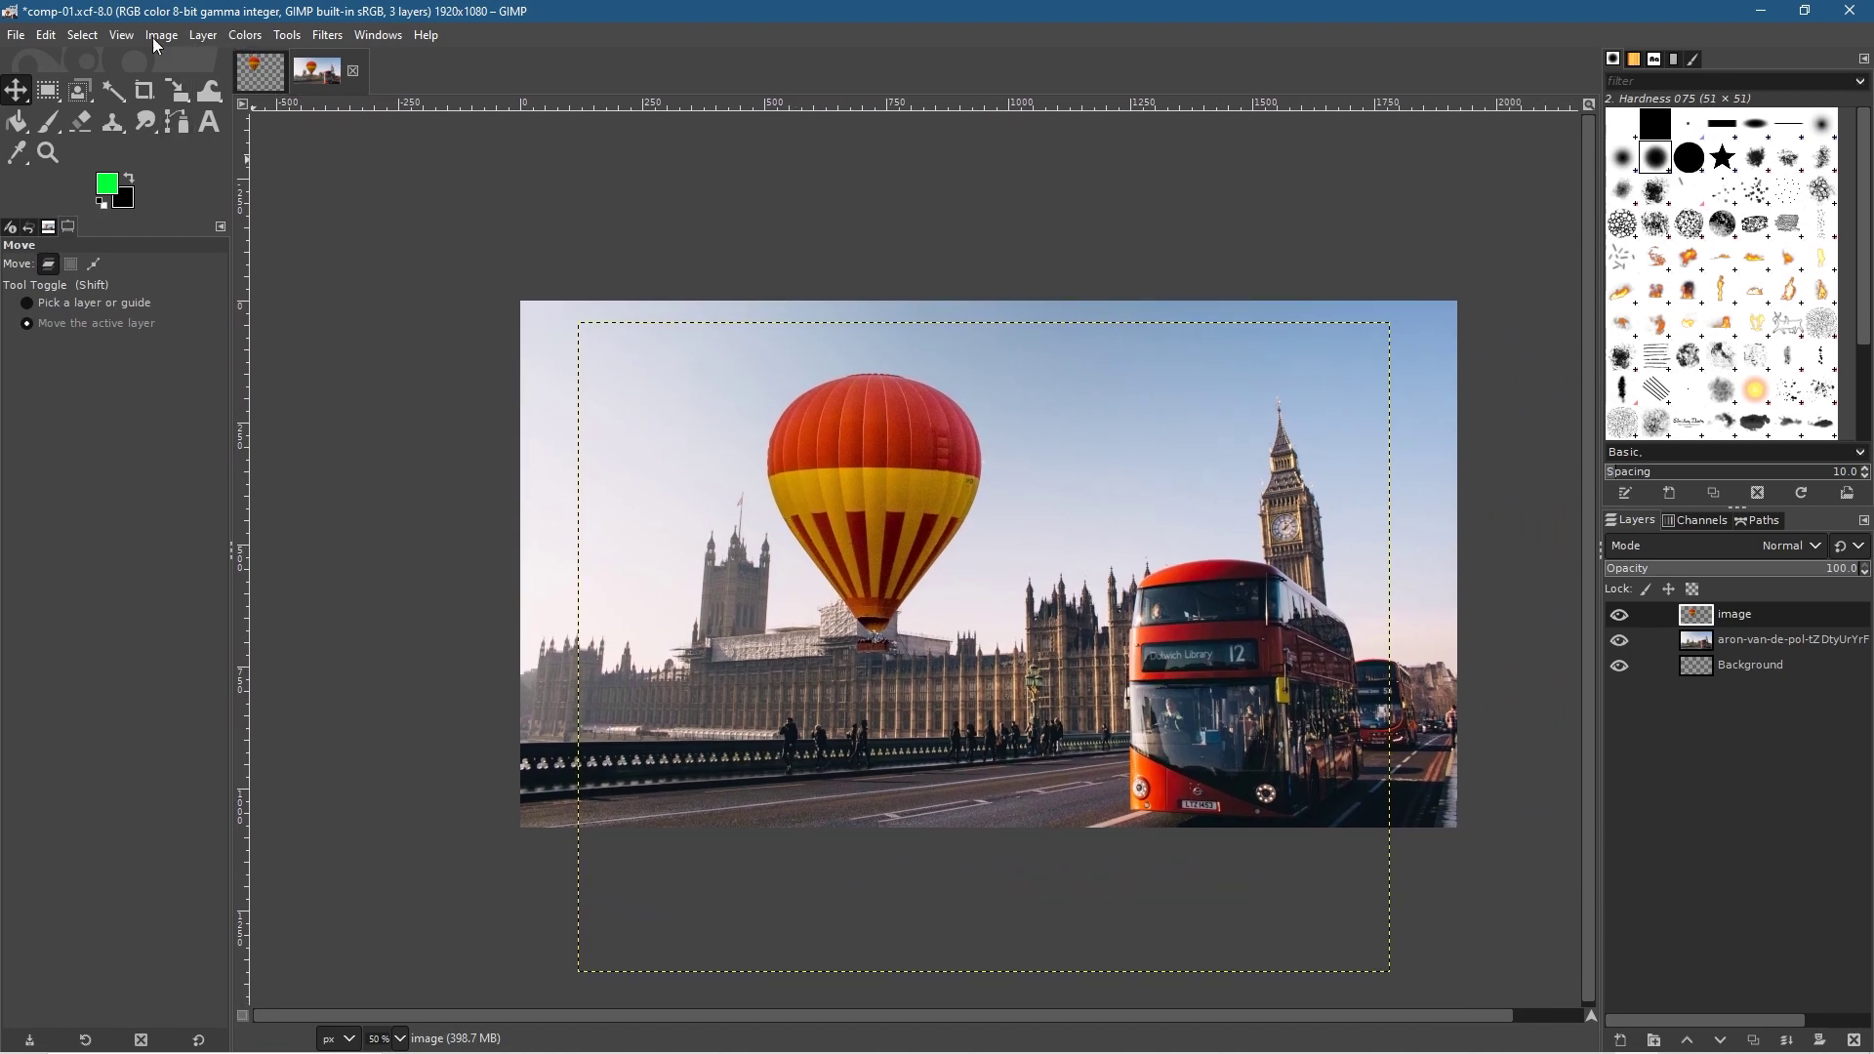
Select a rectangle of about 502 × 604 pixels around the balloon, crop the layer to it, and clear the selection.
{"action": "left_click", "coordinate": [45, 98]}
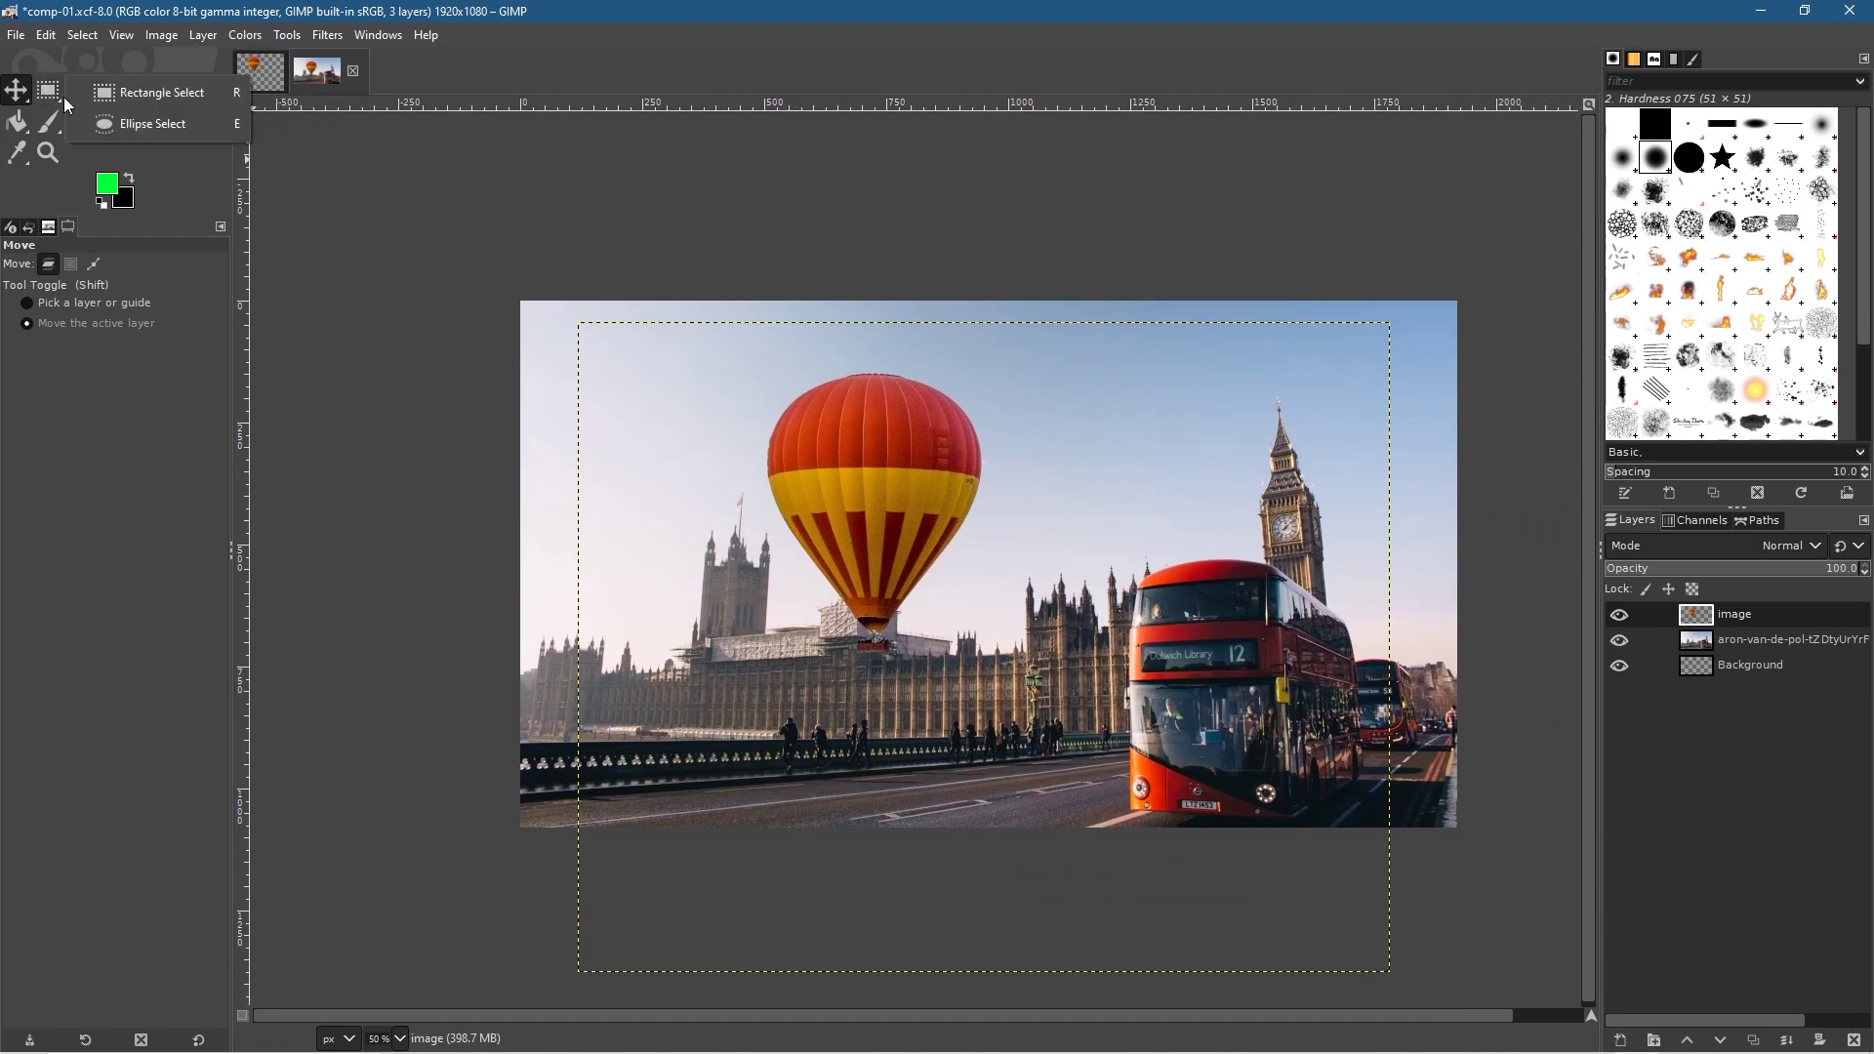
{"action": "left_click", "coordinate": [153, 95]}
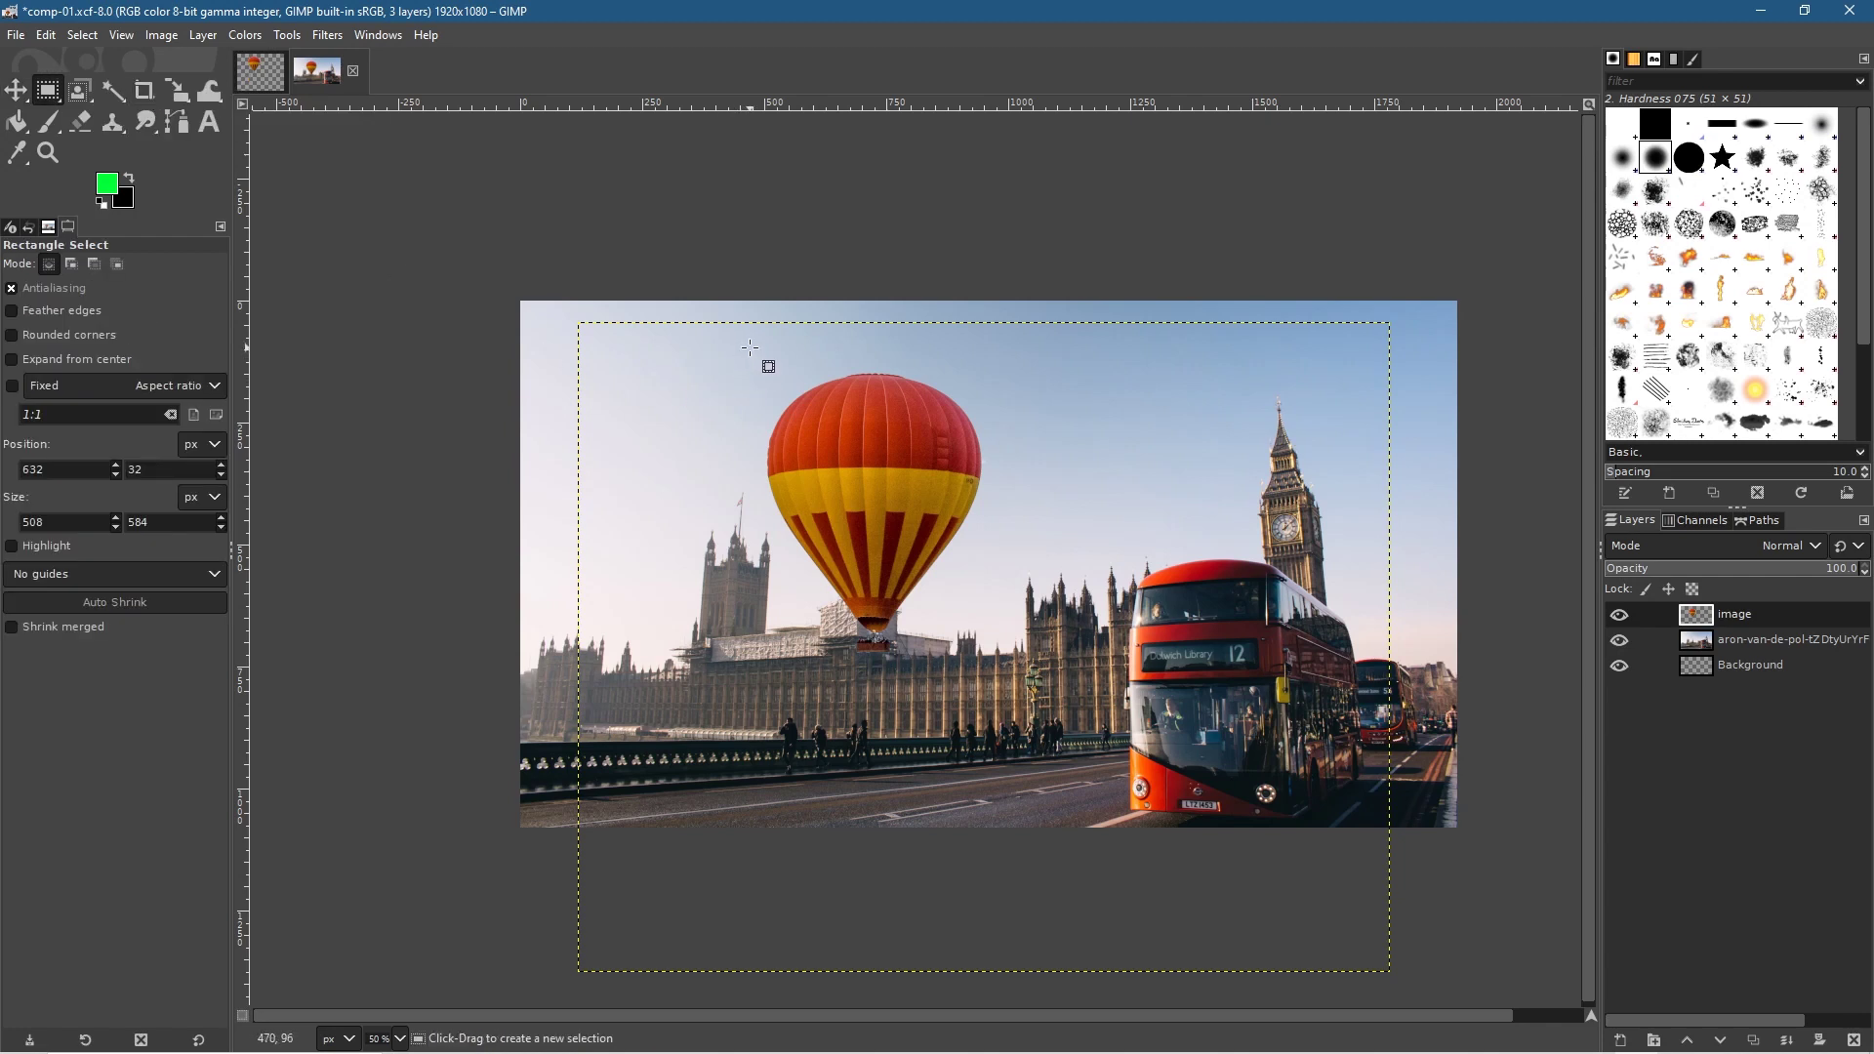
{"action": "left_click_drag", "start_coordinate": [755, 367], "coordinate": [1000, 660]}
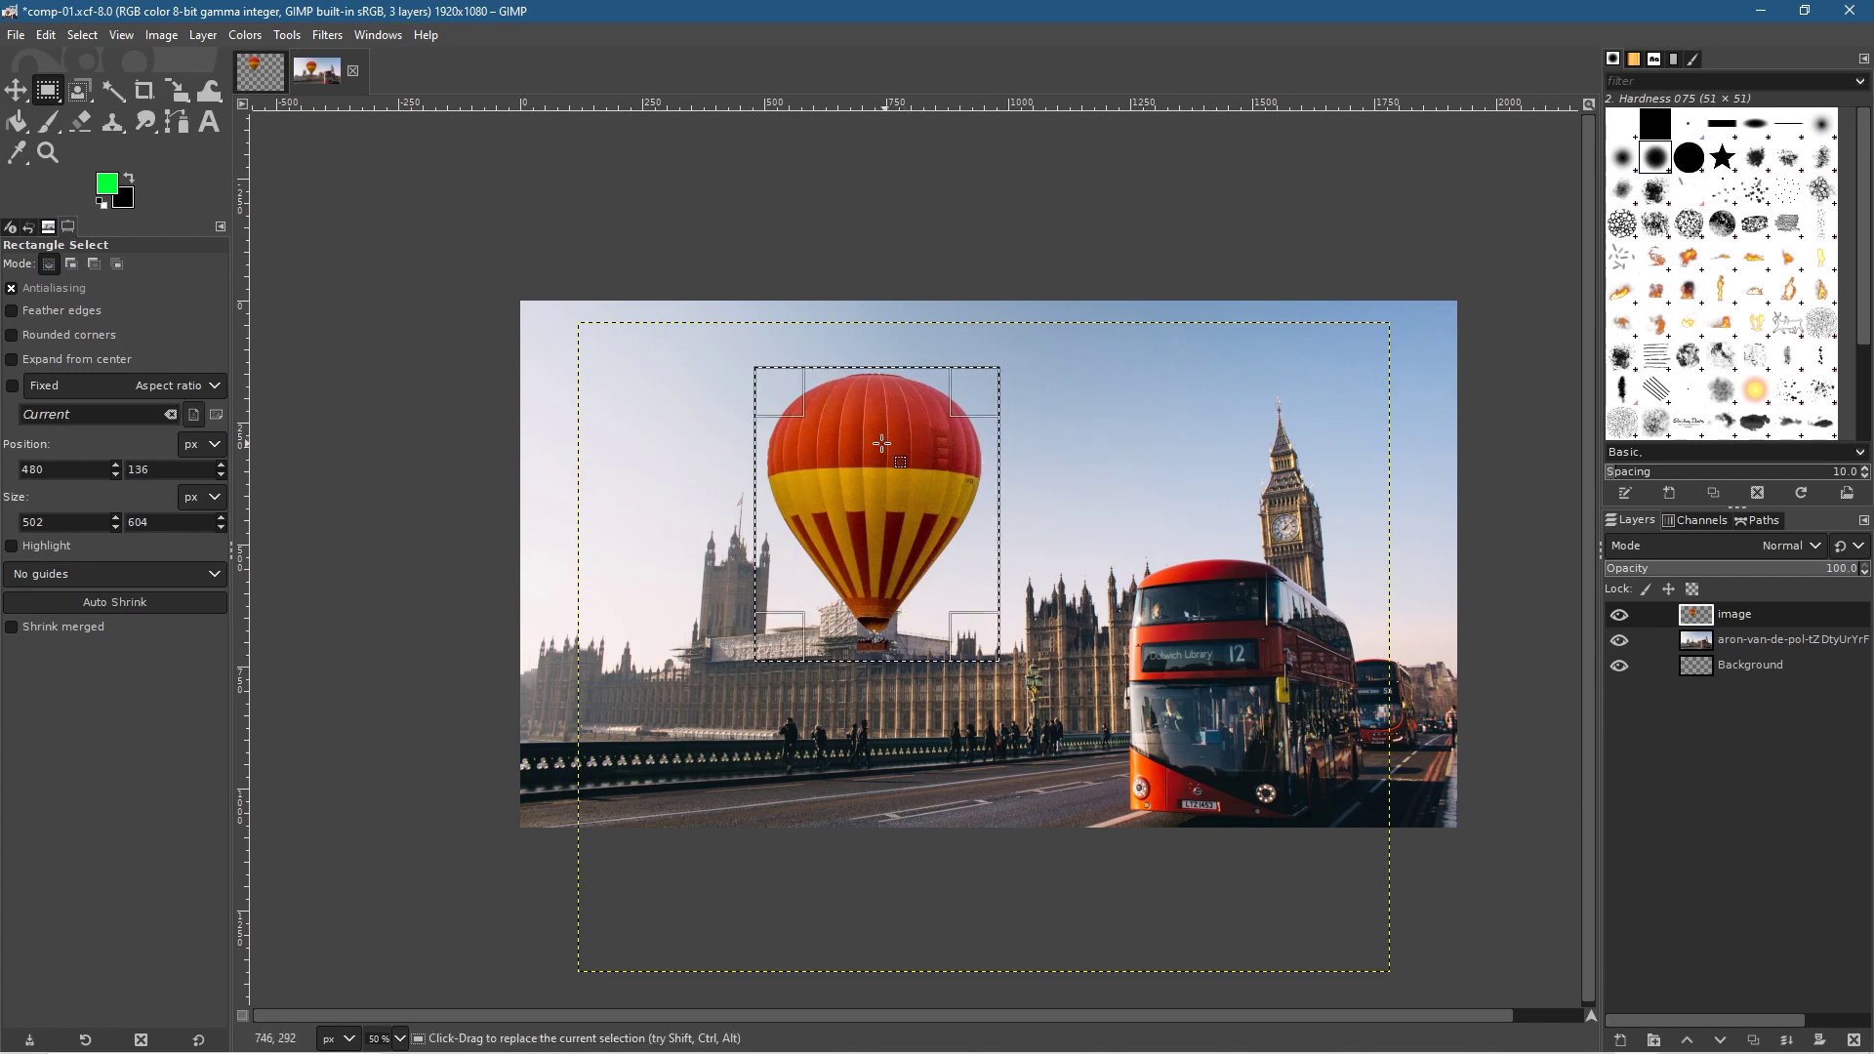
{"action": "left_click", "coordinate": [200, 41]}
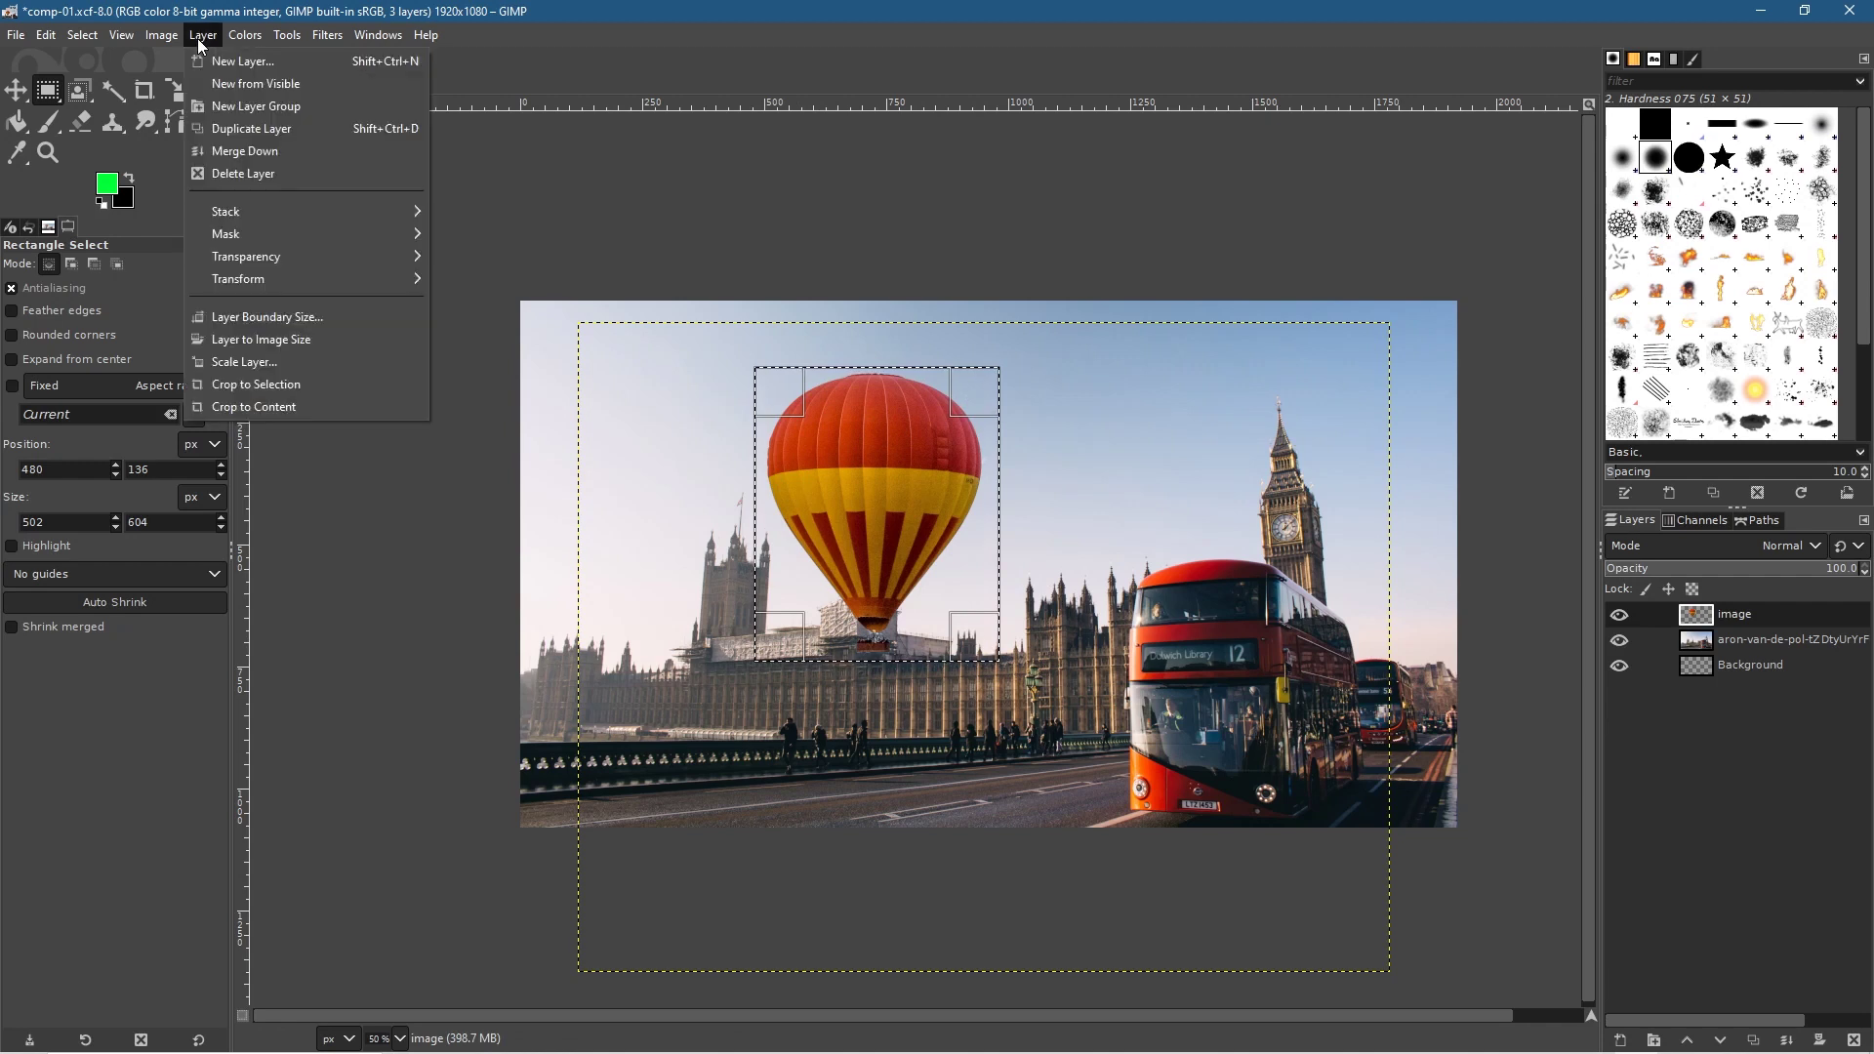
{"action": "left_click", "coordinate": [227, 390]}
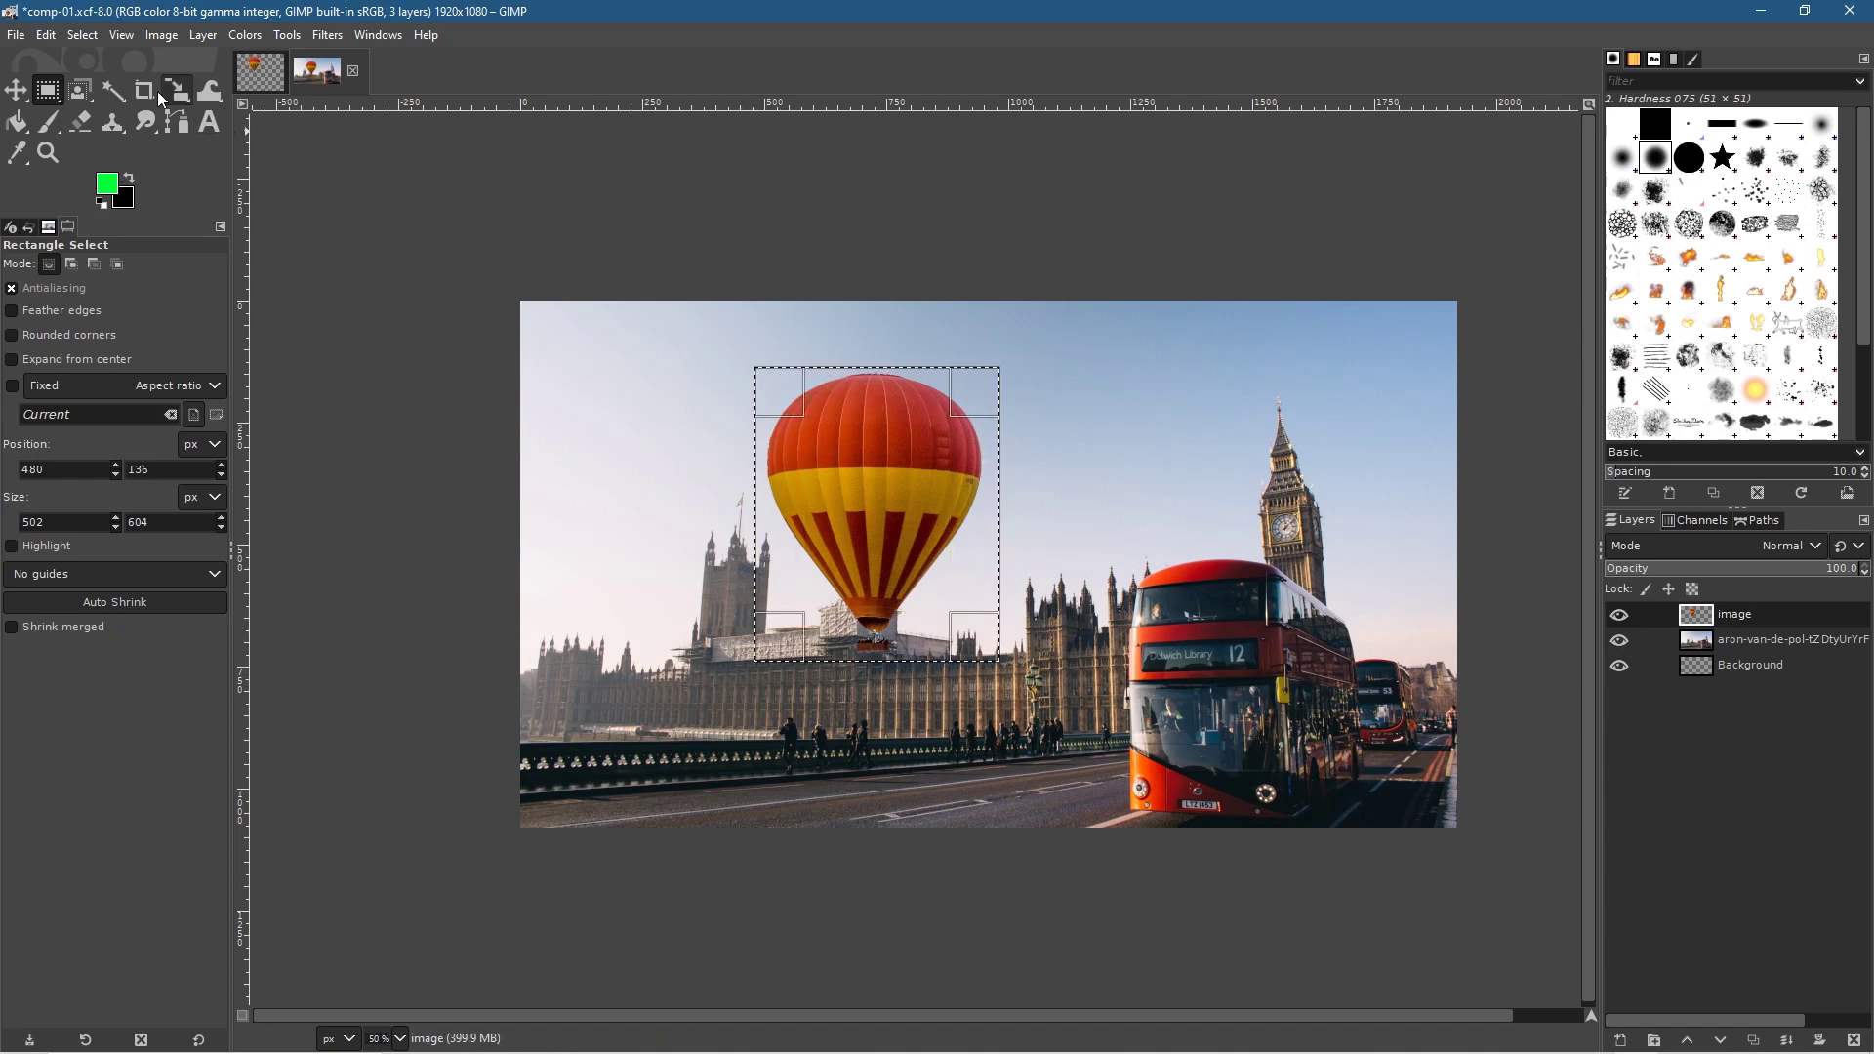
{"action": "left_click", "coordinate": [82, 36]}
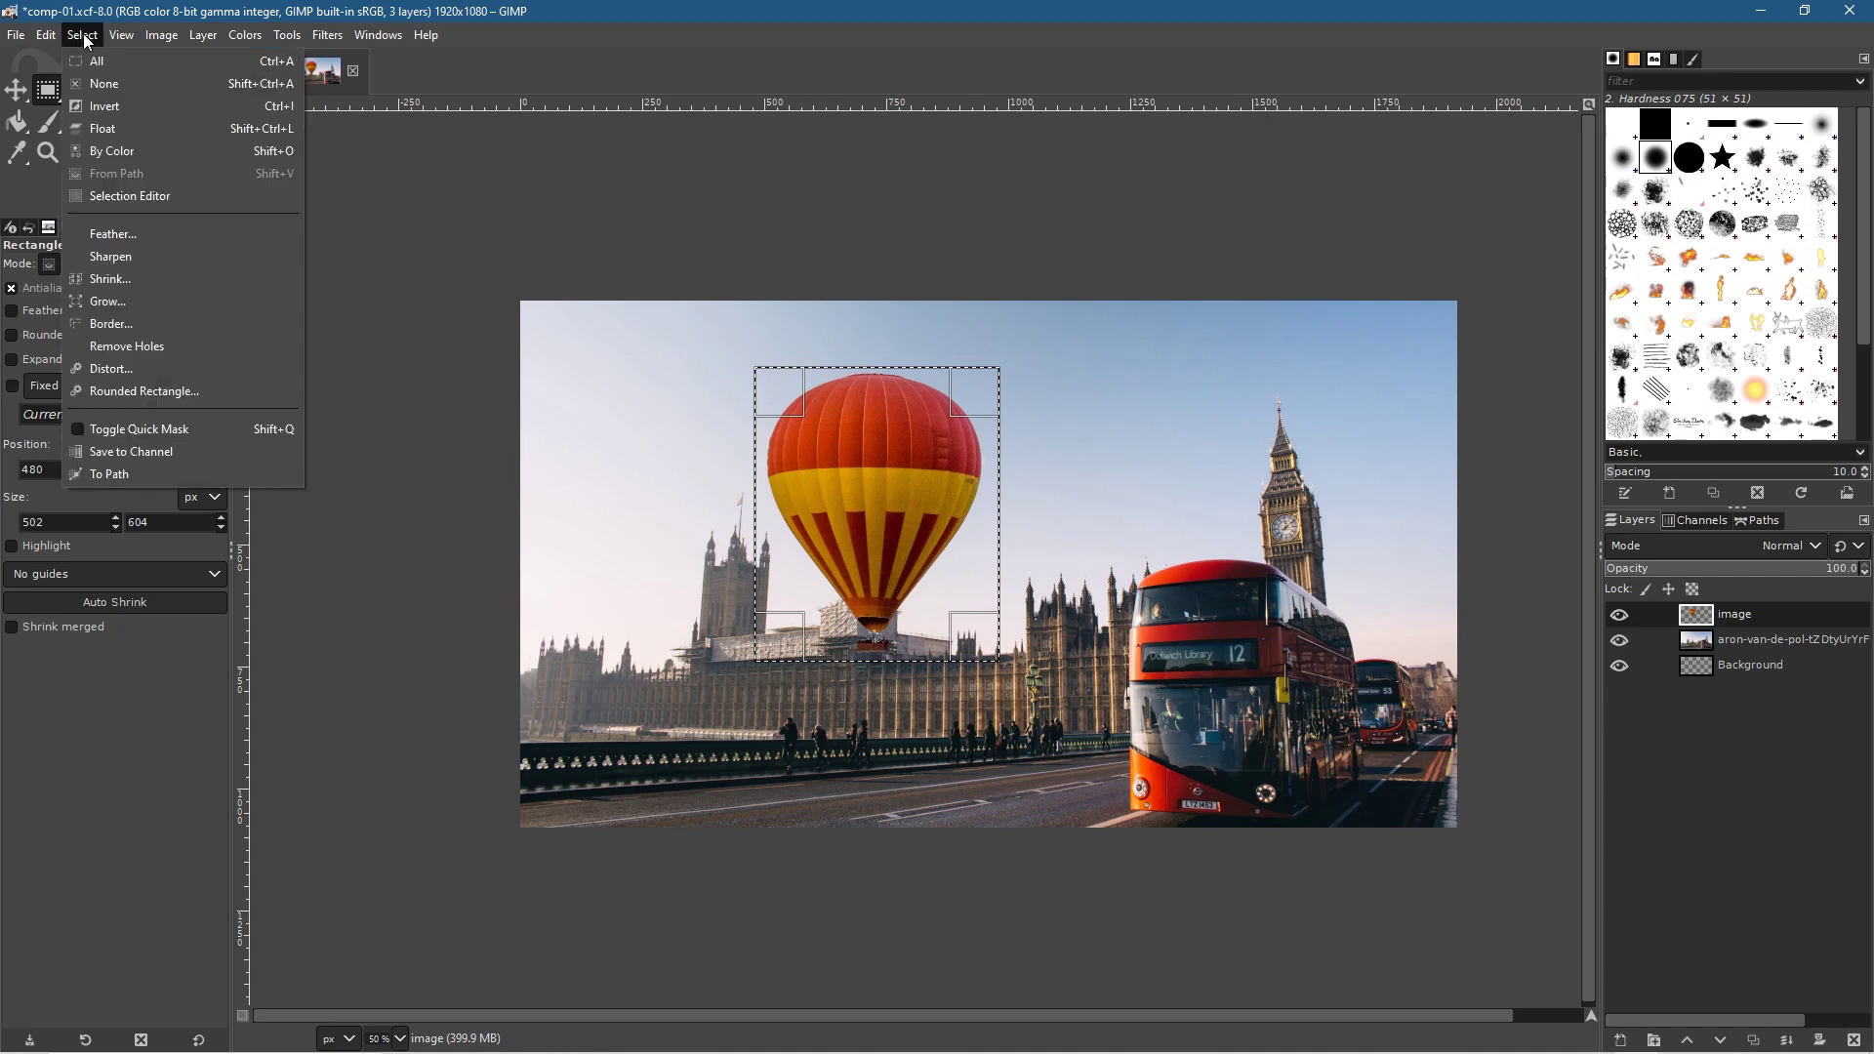
{"action": "left_click", "coordinate": [98, 82]}
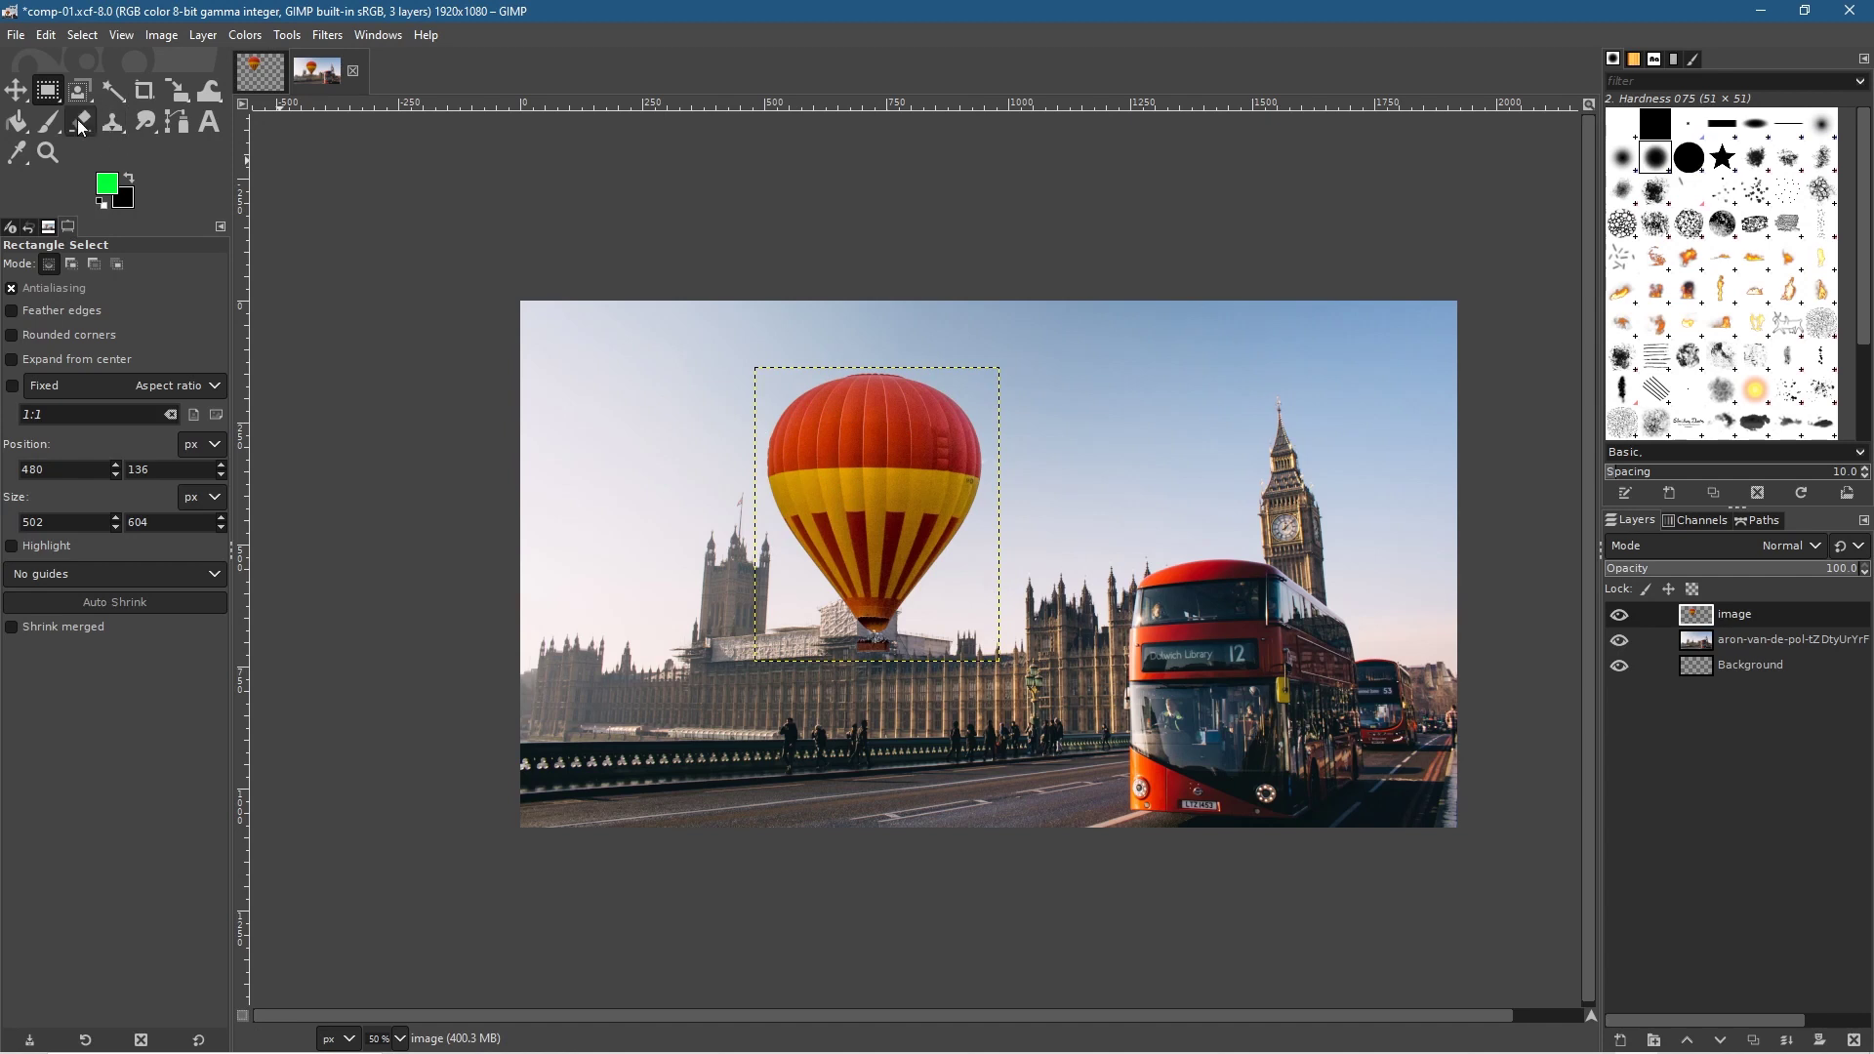
Move the cropped balloon layer up and left into the open sky at the photo's upper-left corner.
{"action": "left_click", "coordinate": [16, 90]}
{"action": "left_click_drag", "start_coordinate": [886, 485], "coordinate": [698, 451]}
{"action": "right_click", "coordinate": [698, 451]}
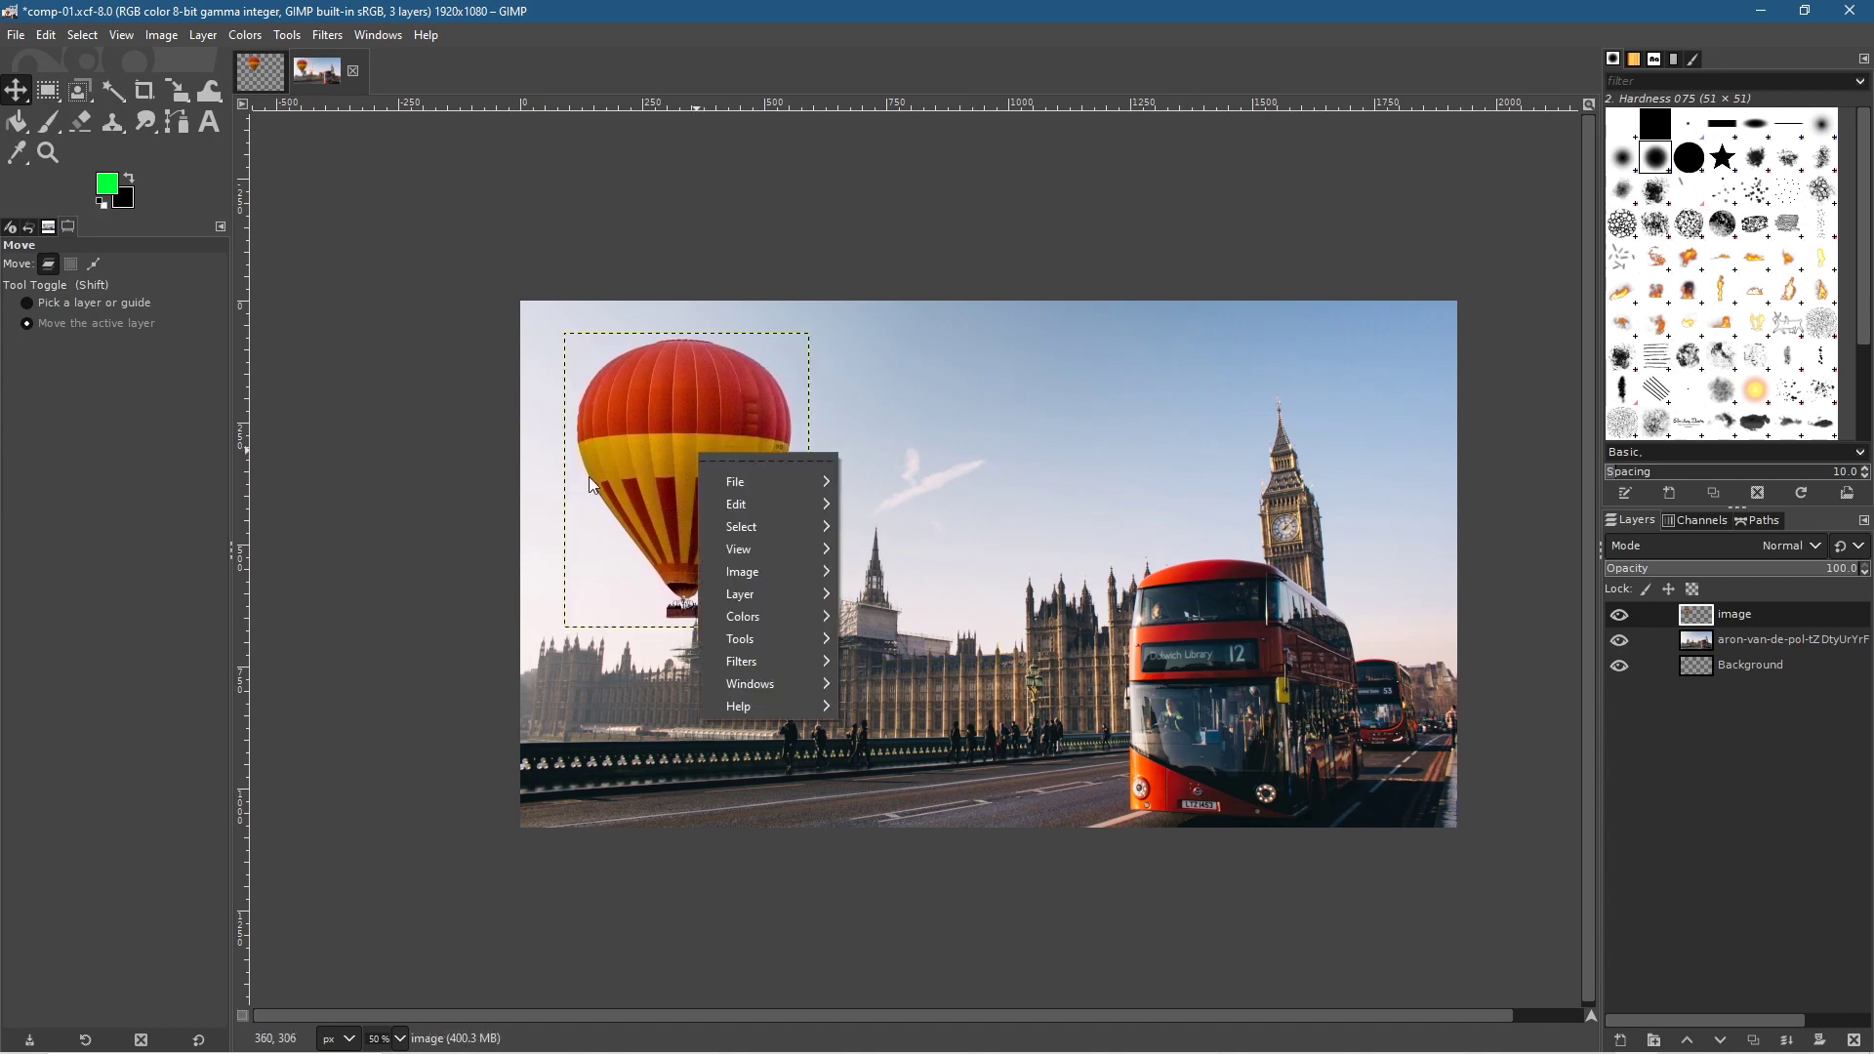
{"action": "left_click", "coordinate": [768, 218]}
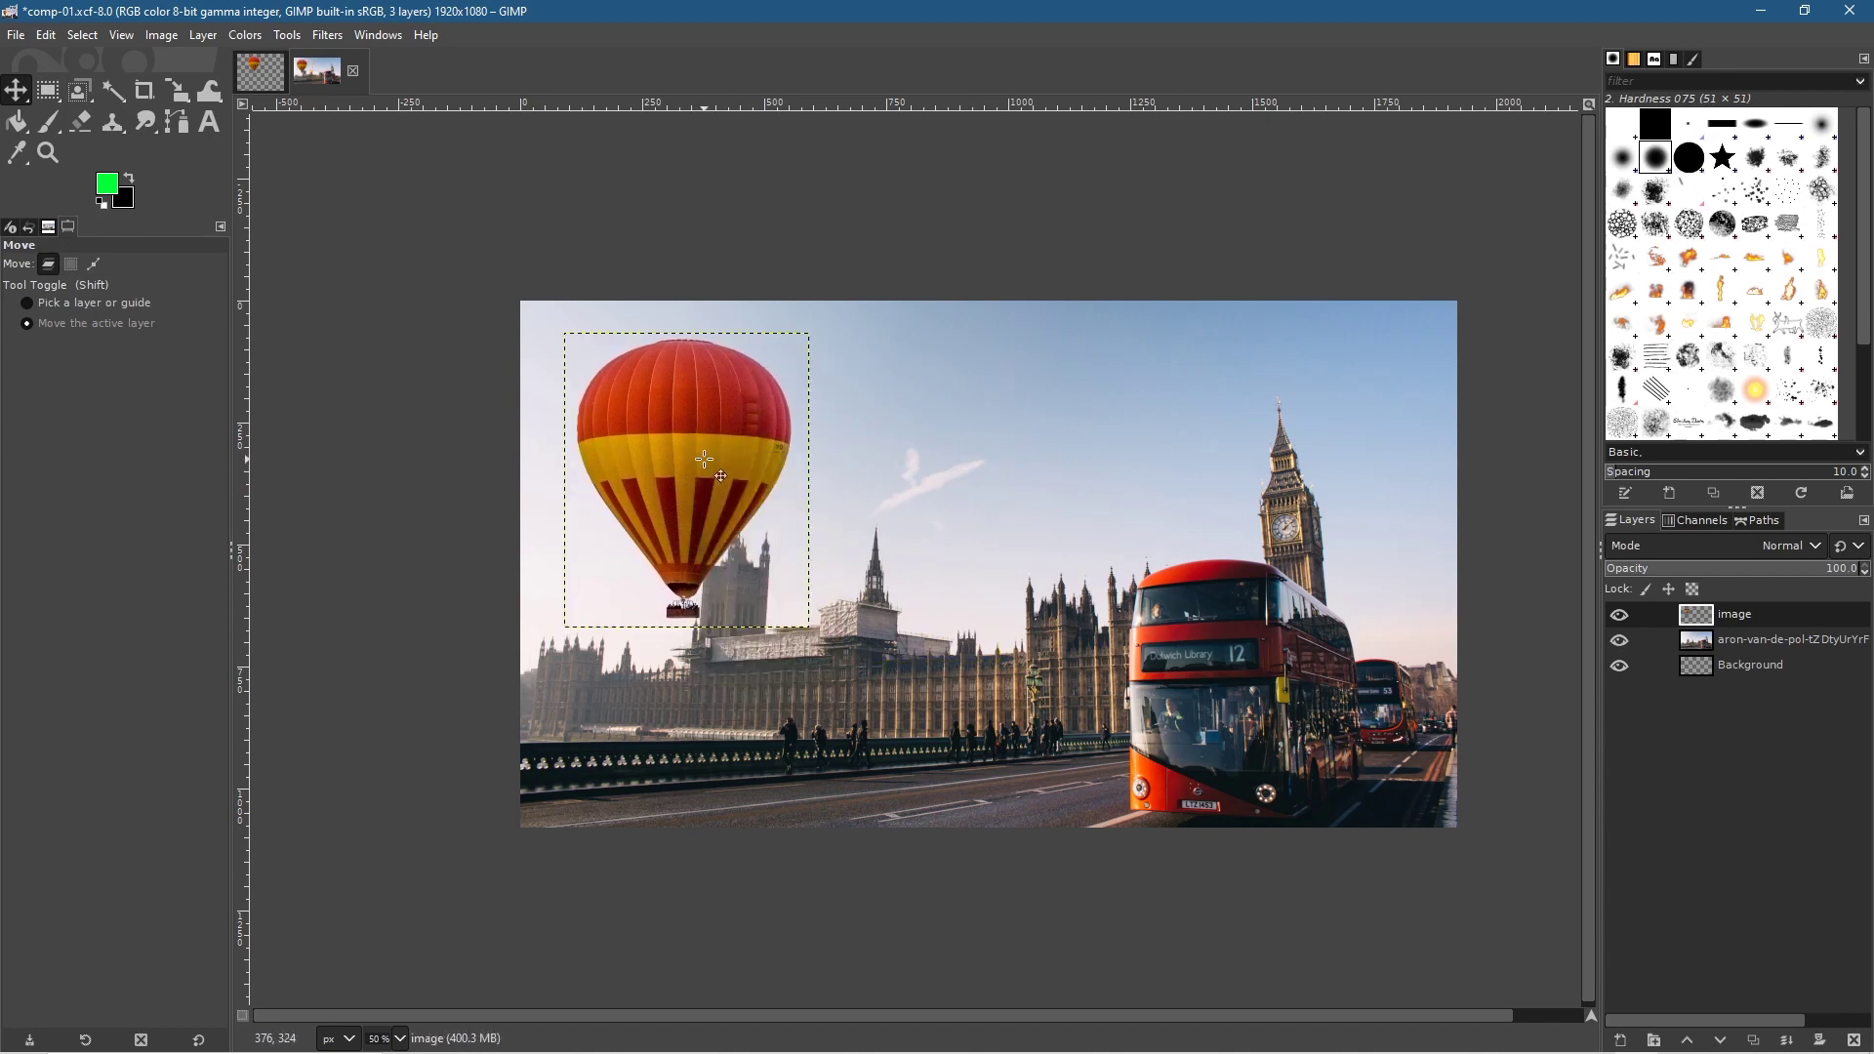
Save comp-01.xcf, then save "selction - 01.xcf" and close it.
{"action": "left_click", "coordinate": [12, 37]}
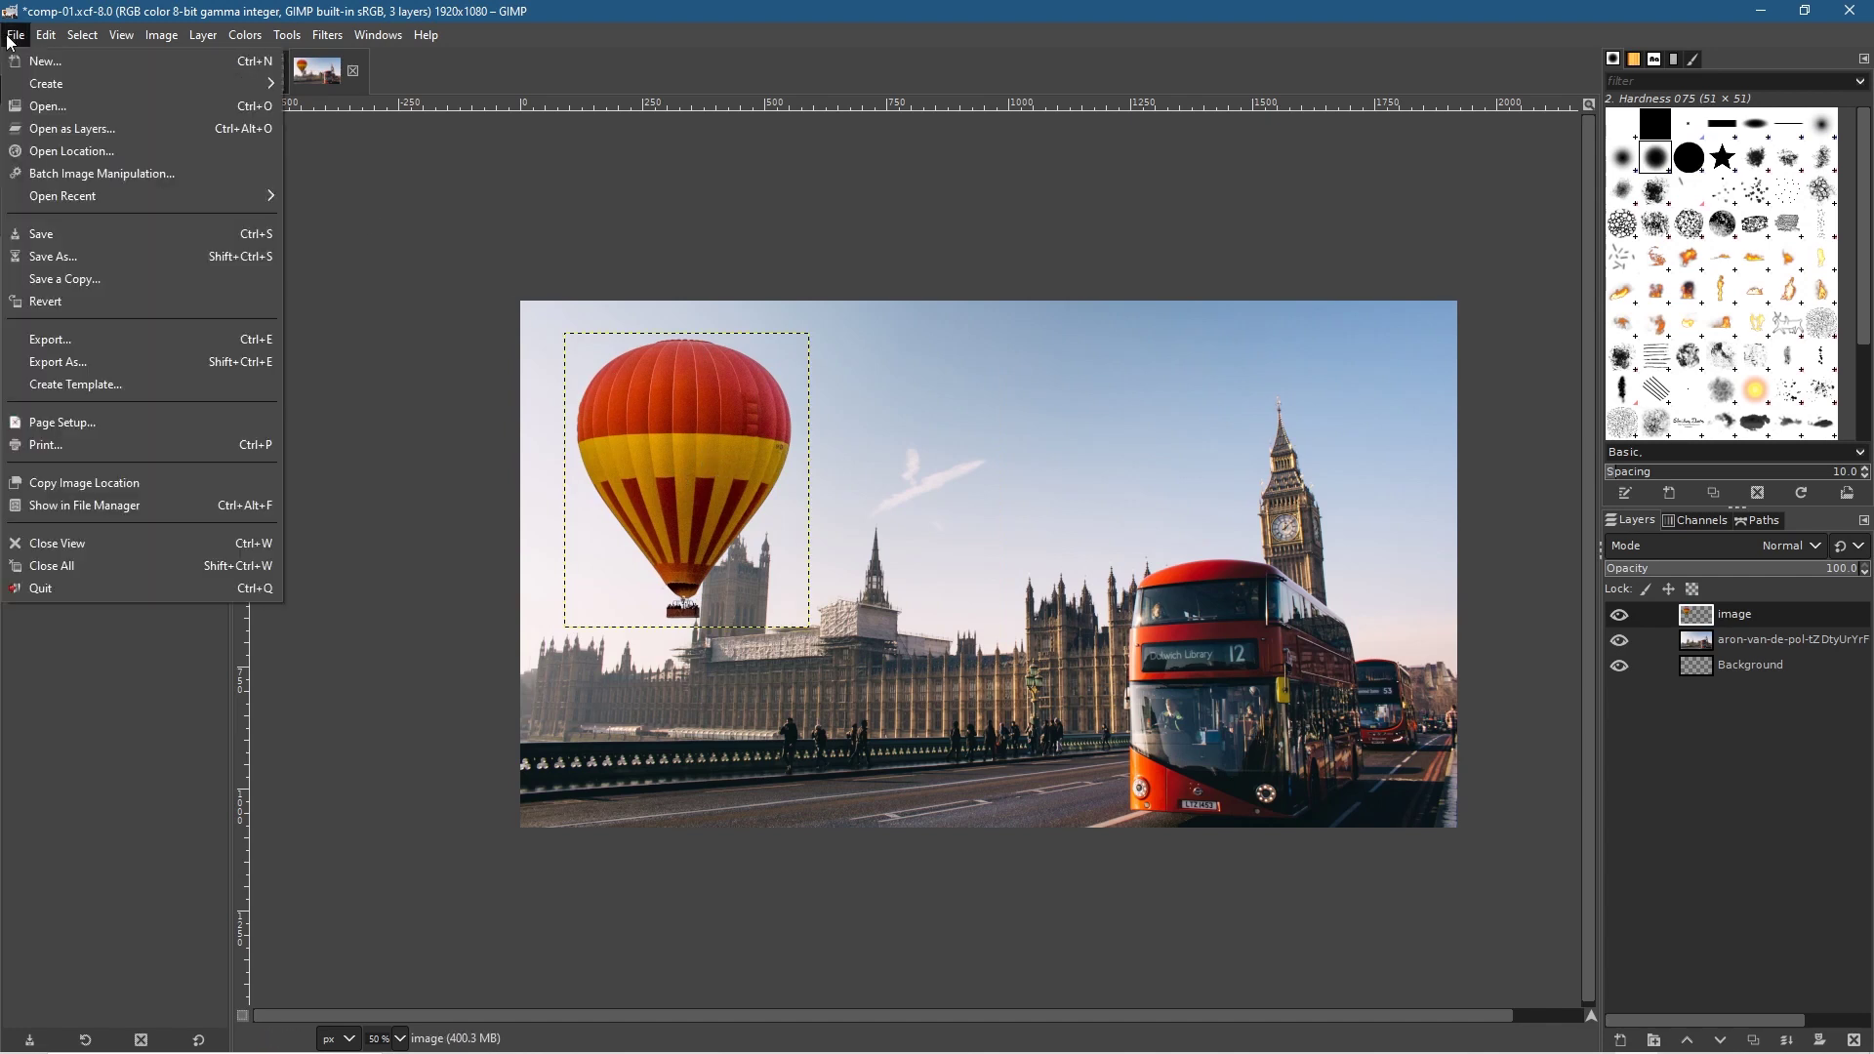
{"action": "left_click", "coordinate": [66, 242]}
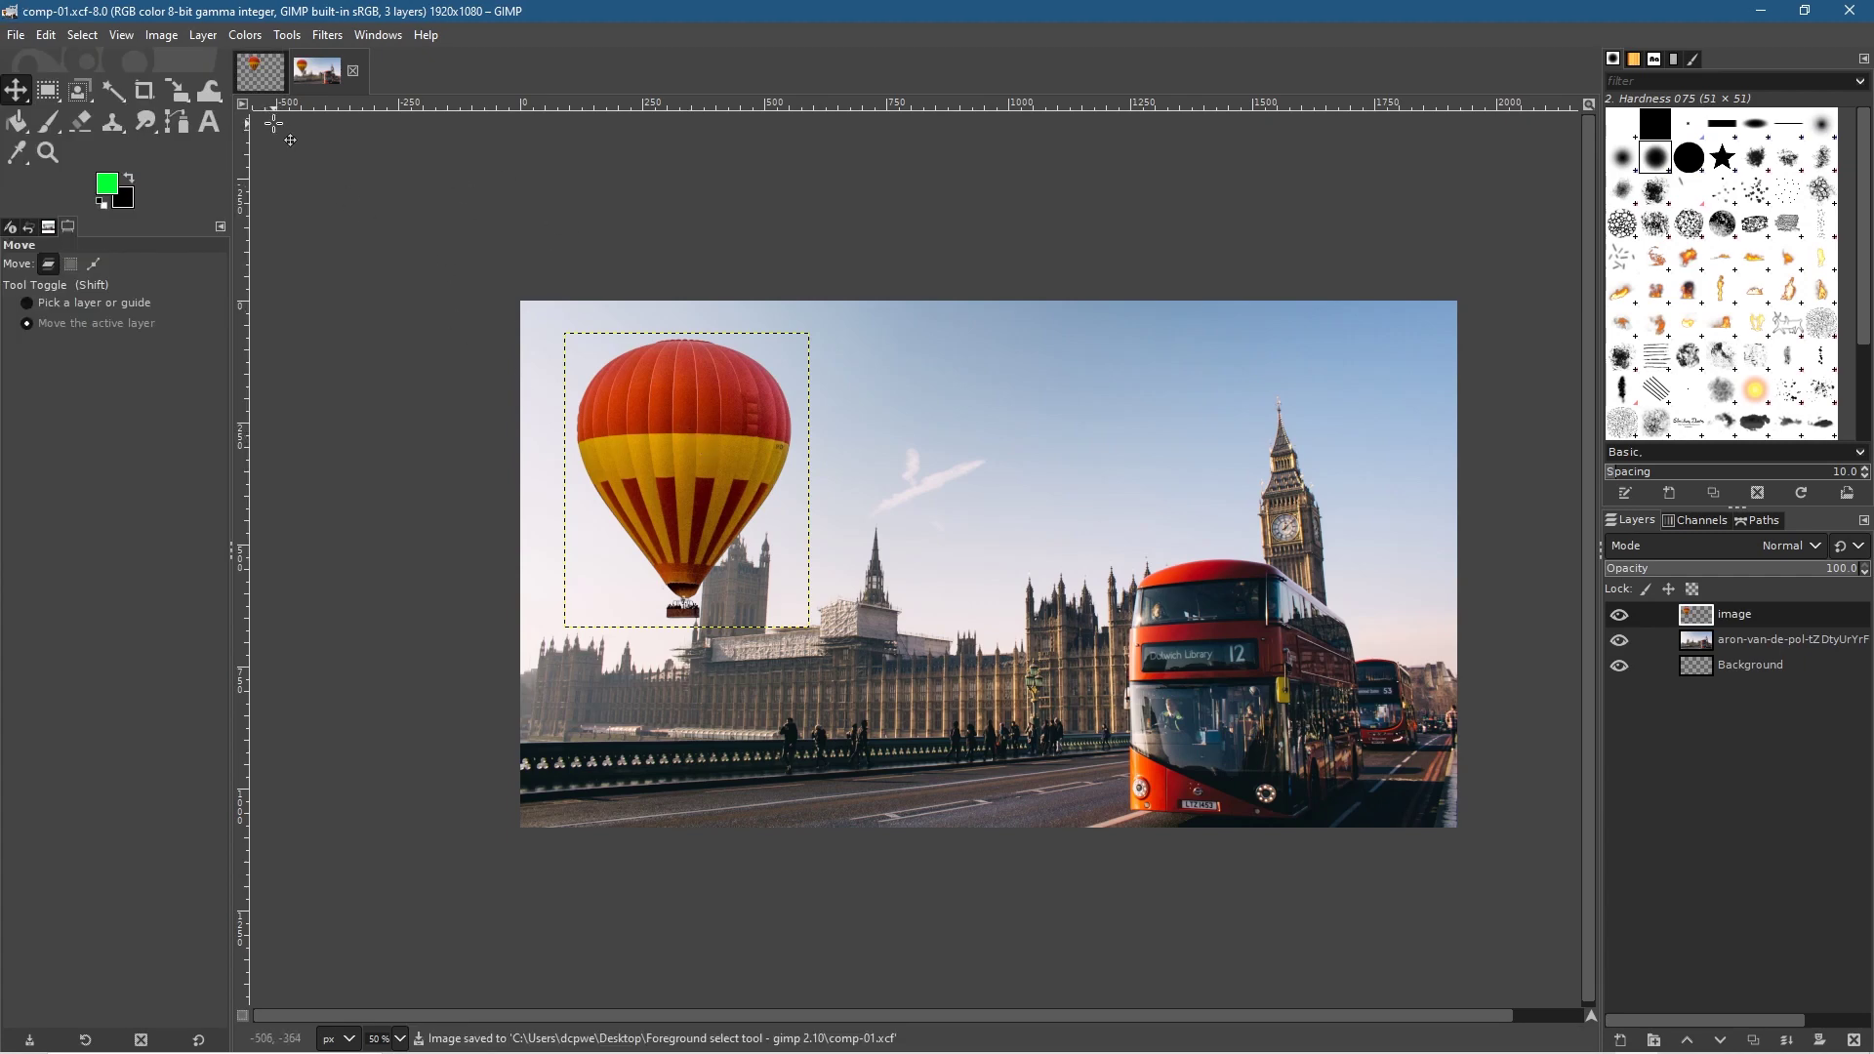
{"action": "left_click", "coordinate": [320, 74]}
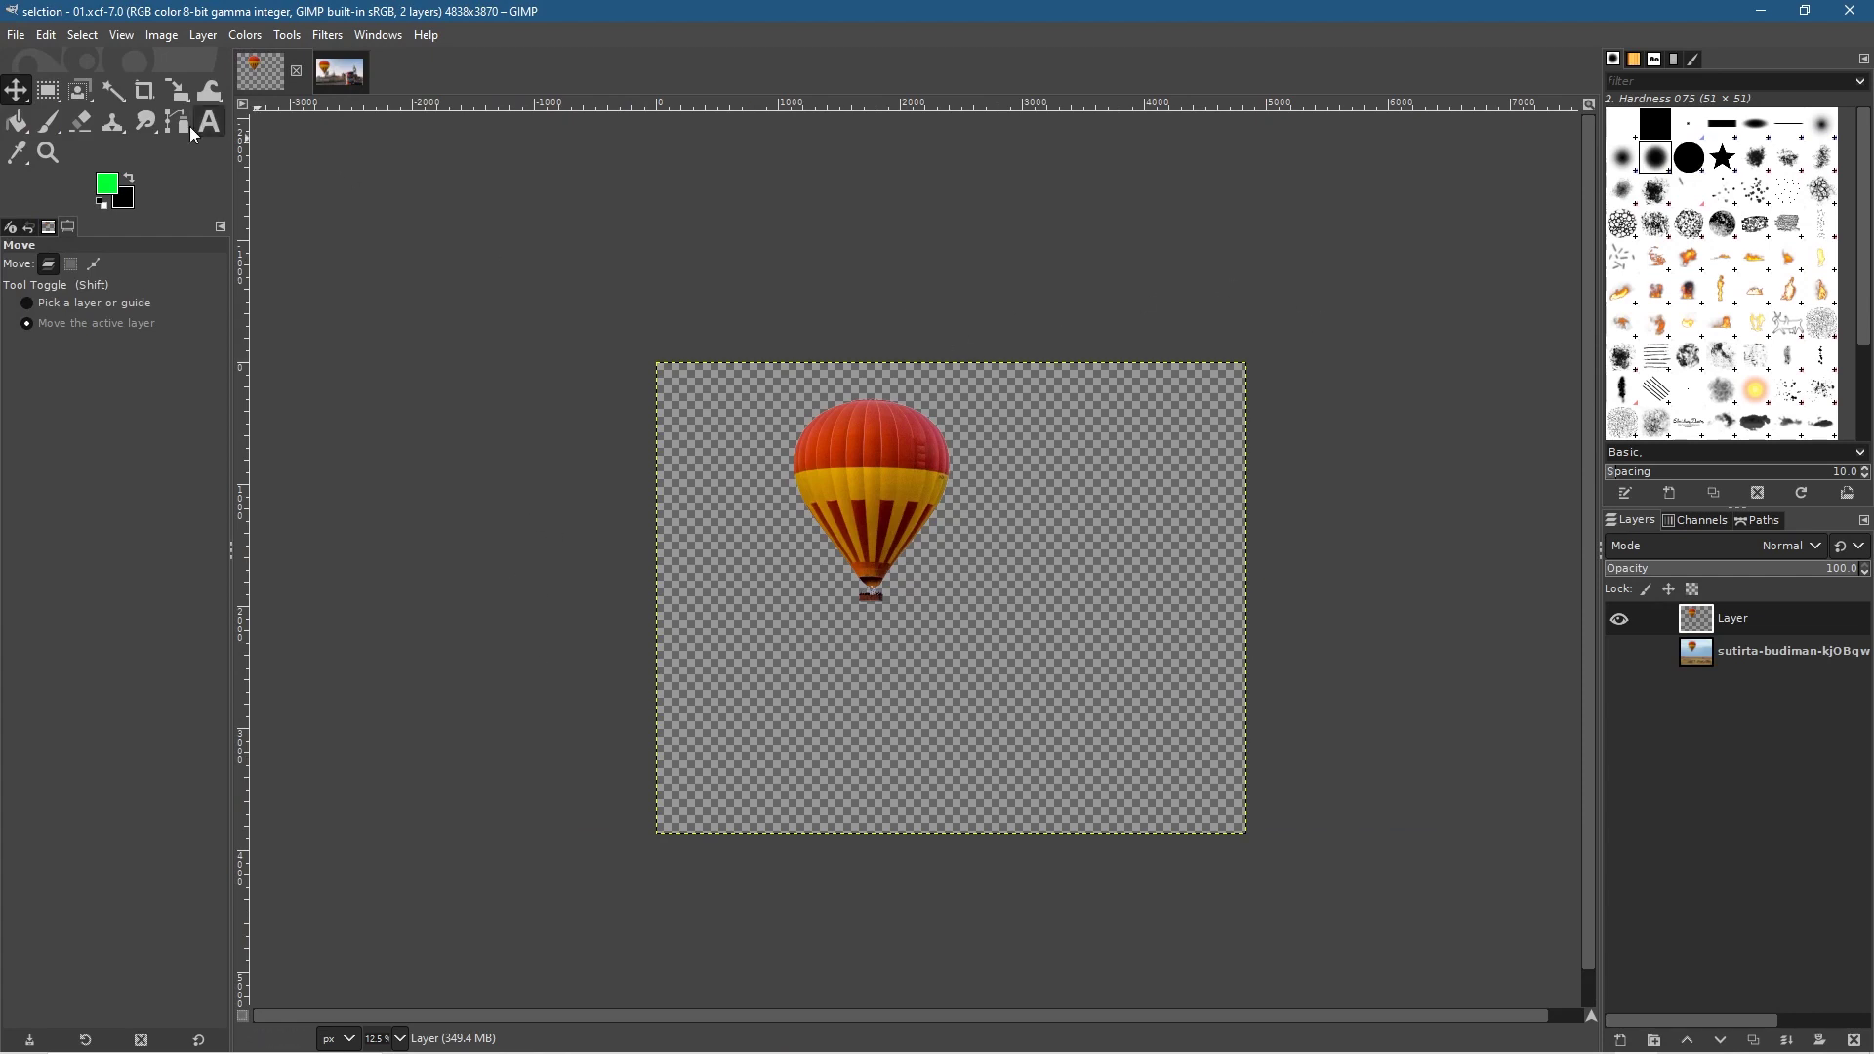
{"action": "key", "text": "ctrl+s"}
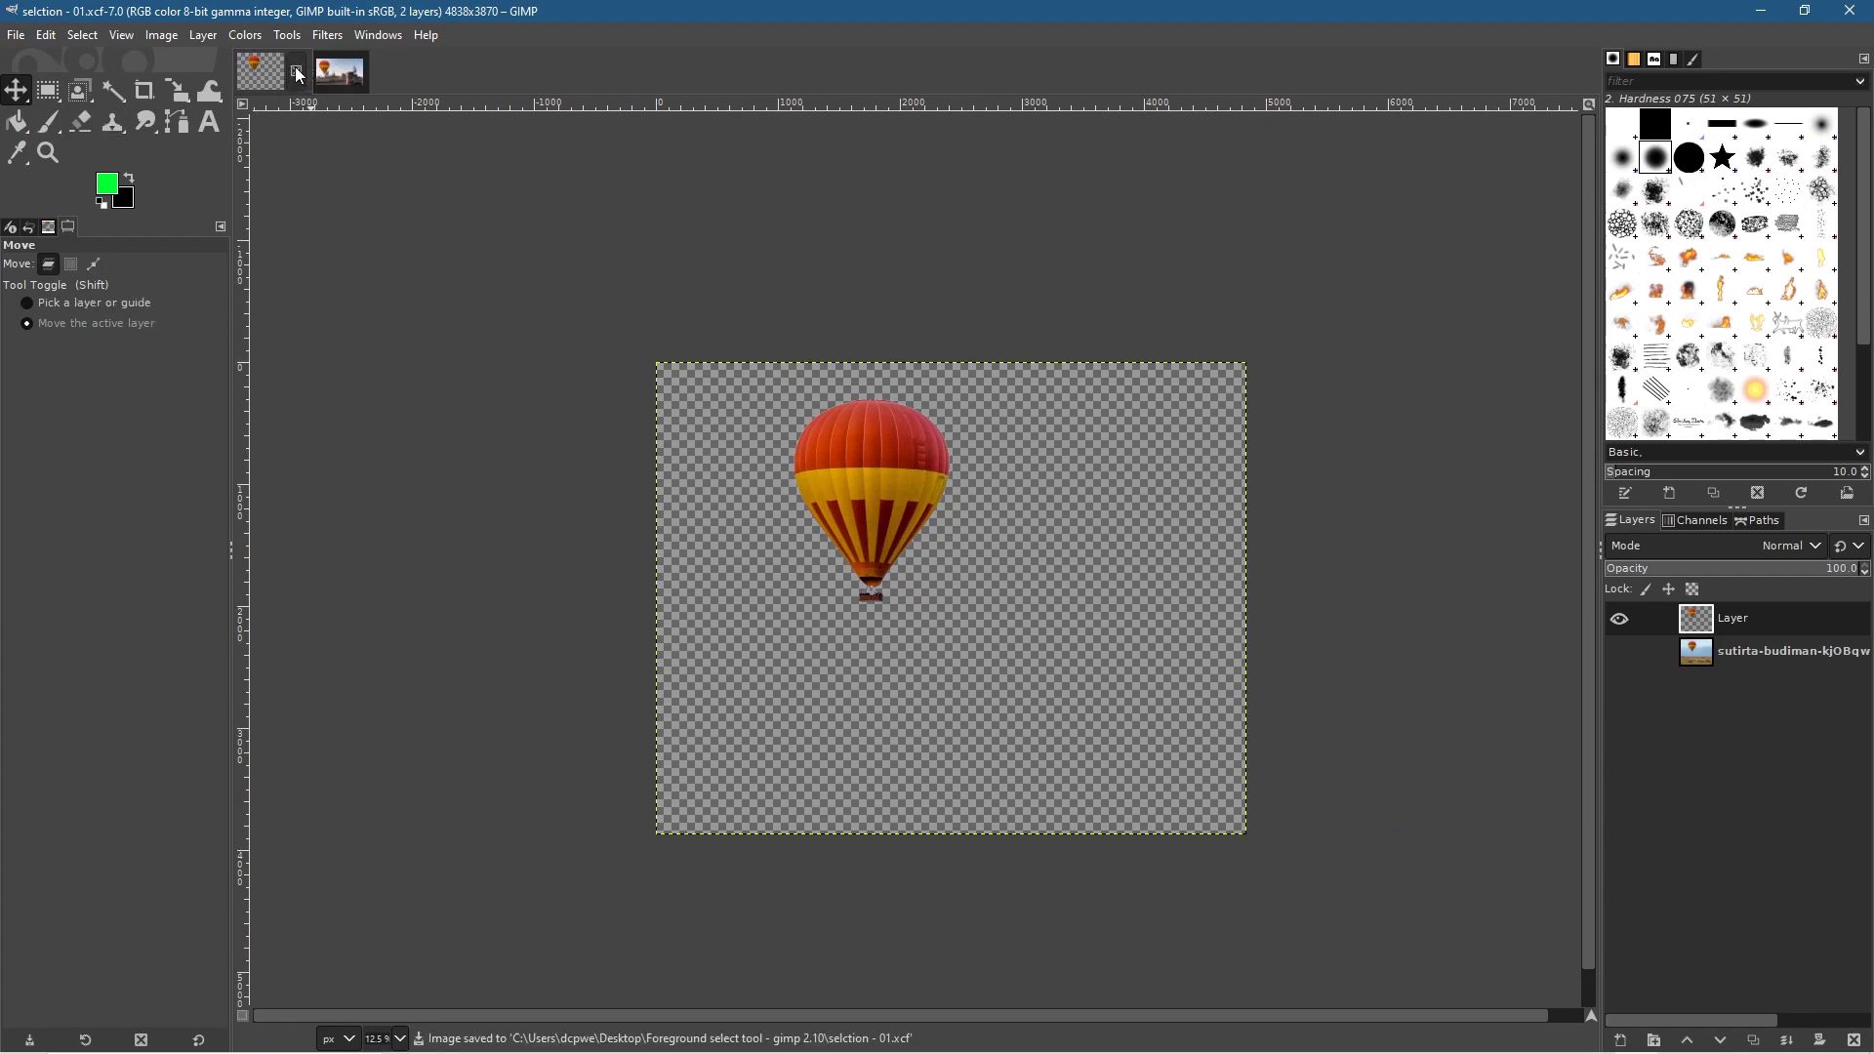
{"action": "left_click", "coordinate": [296, 72]}
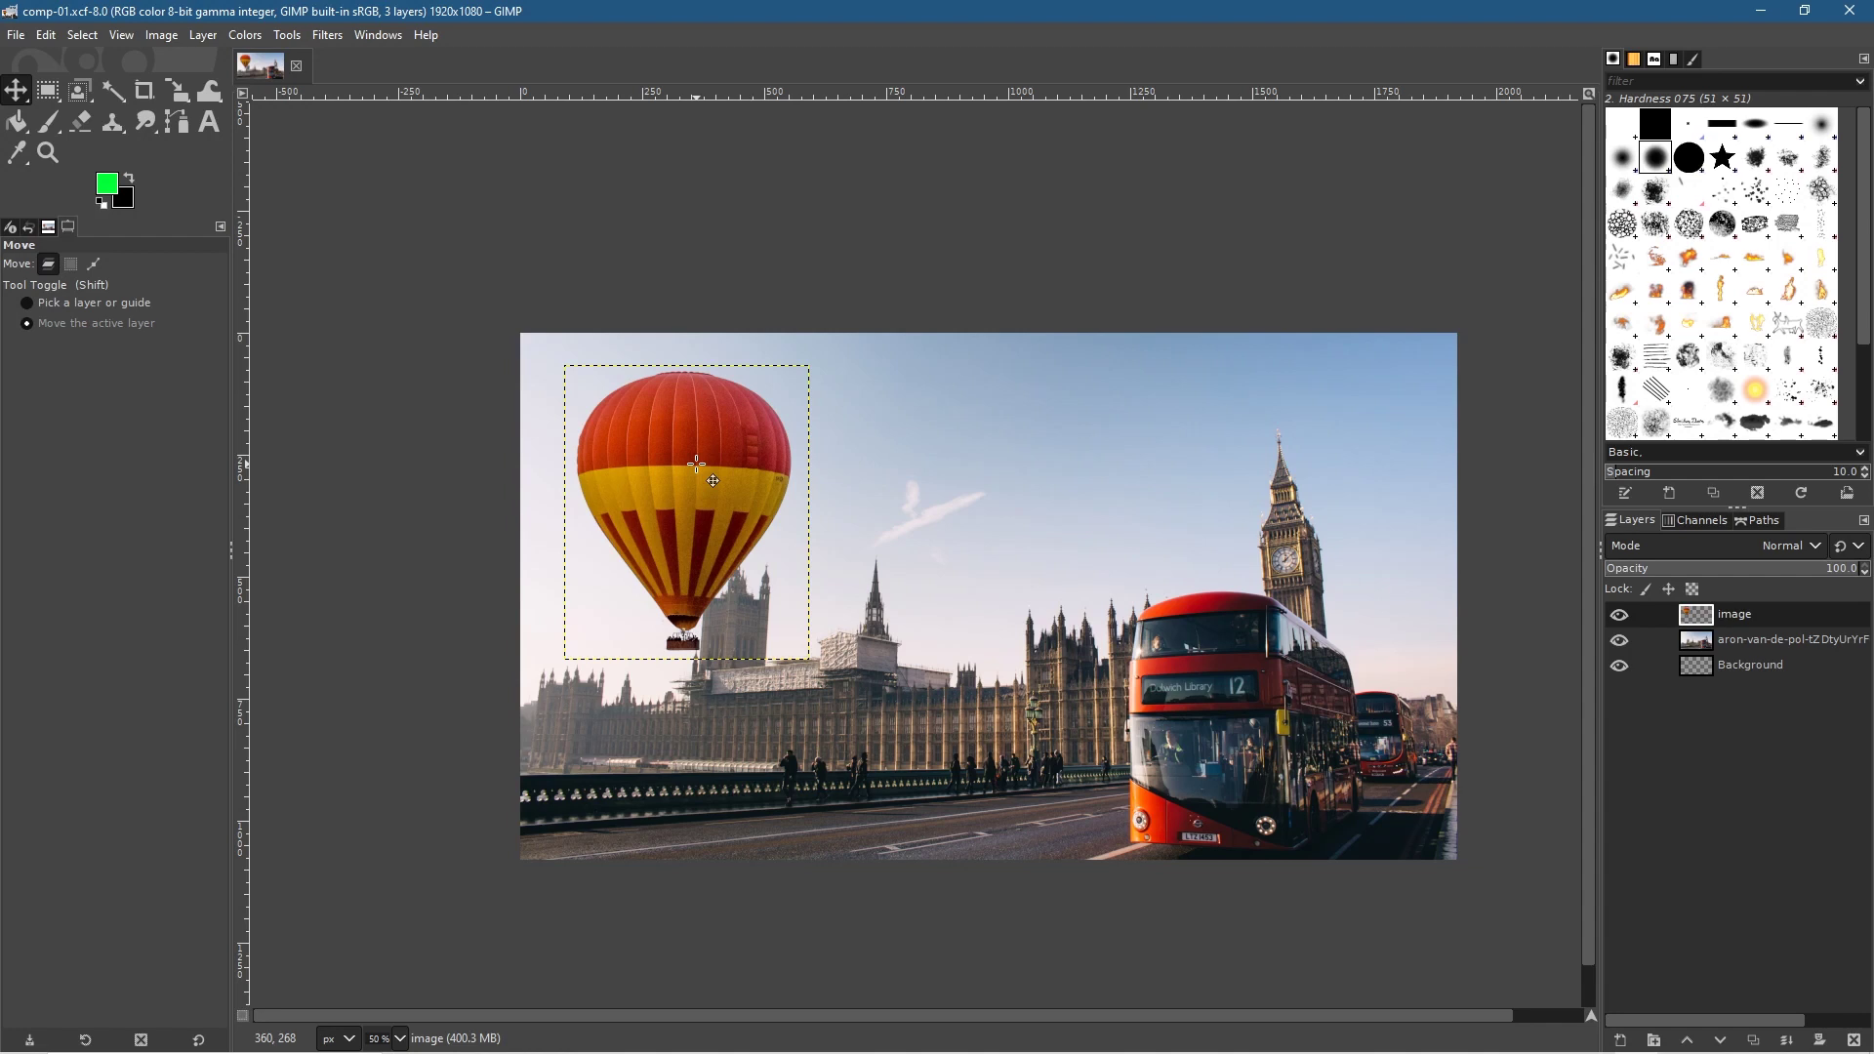
Duplicate the balloon layer "image" and hide the original, leaving the copy active.
{"action": "left_click", "coordinate": [1722, 618]}
{"action": "left_click", "coordinate": [329, 37]}
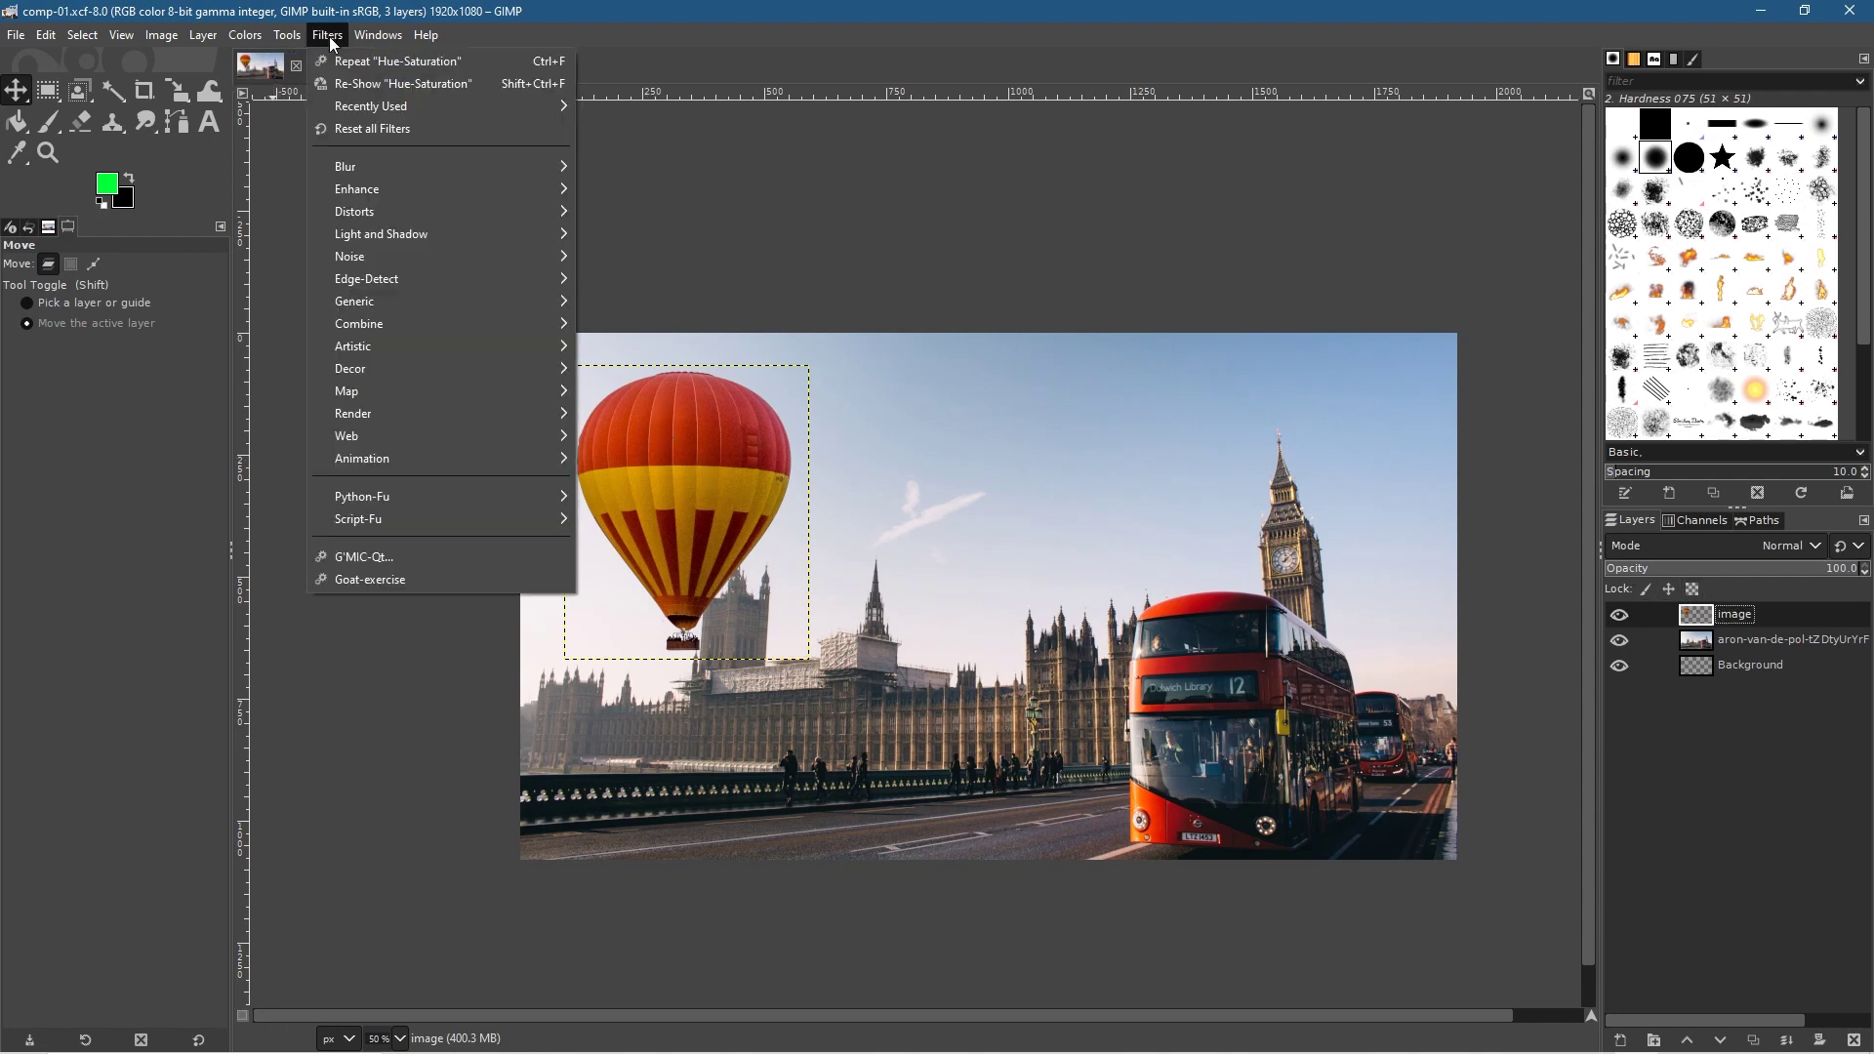
{"action": "left_click", "coordinate": [330, 37]}
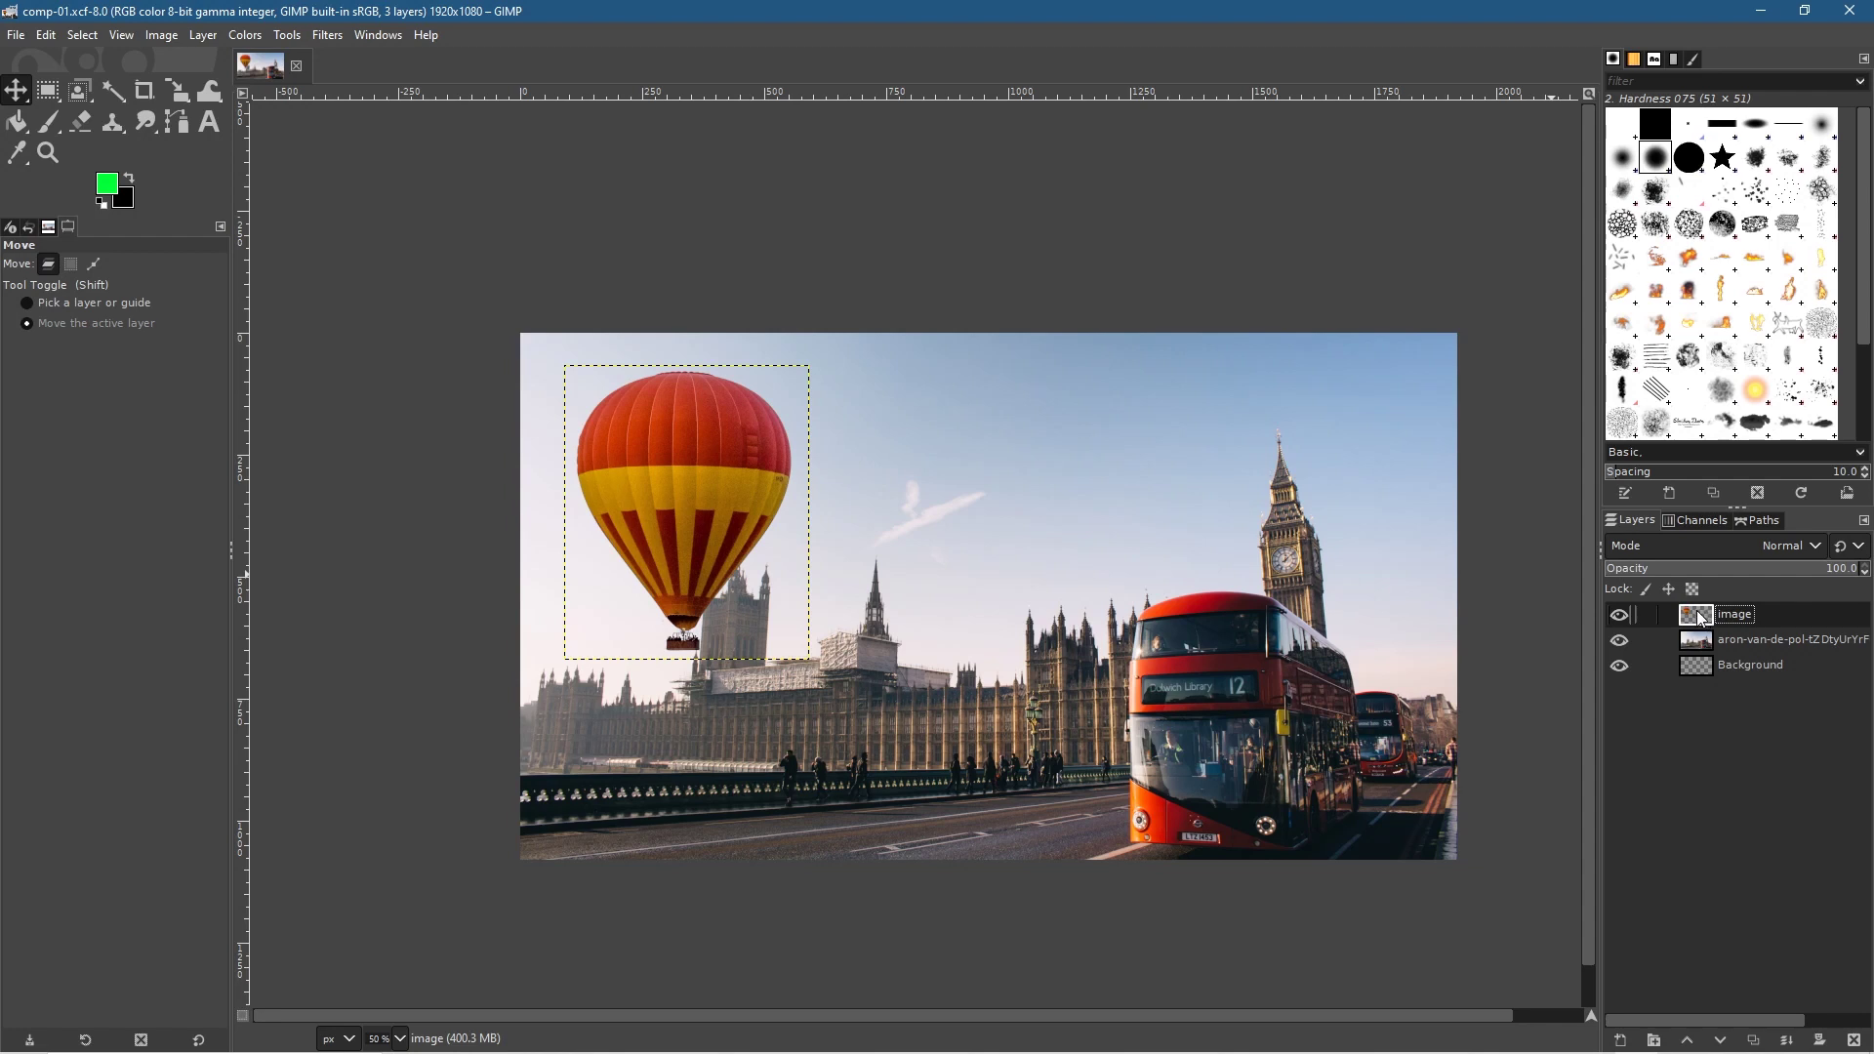
{"action": "left_click", "coordinate": [1756, 1042]}
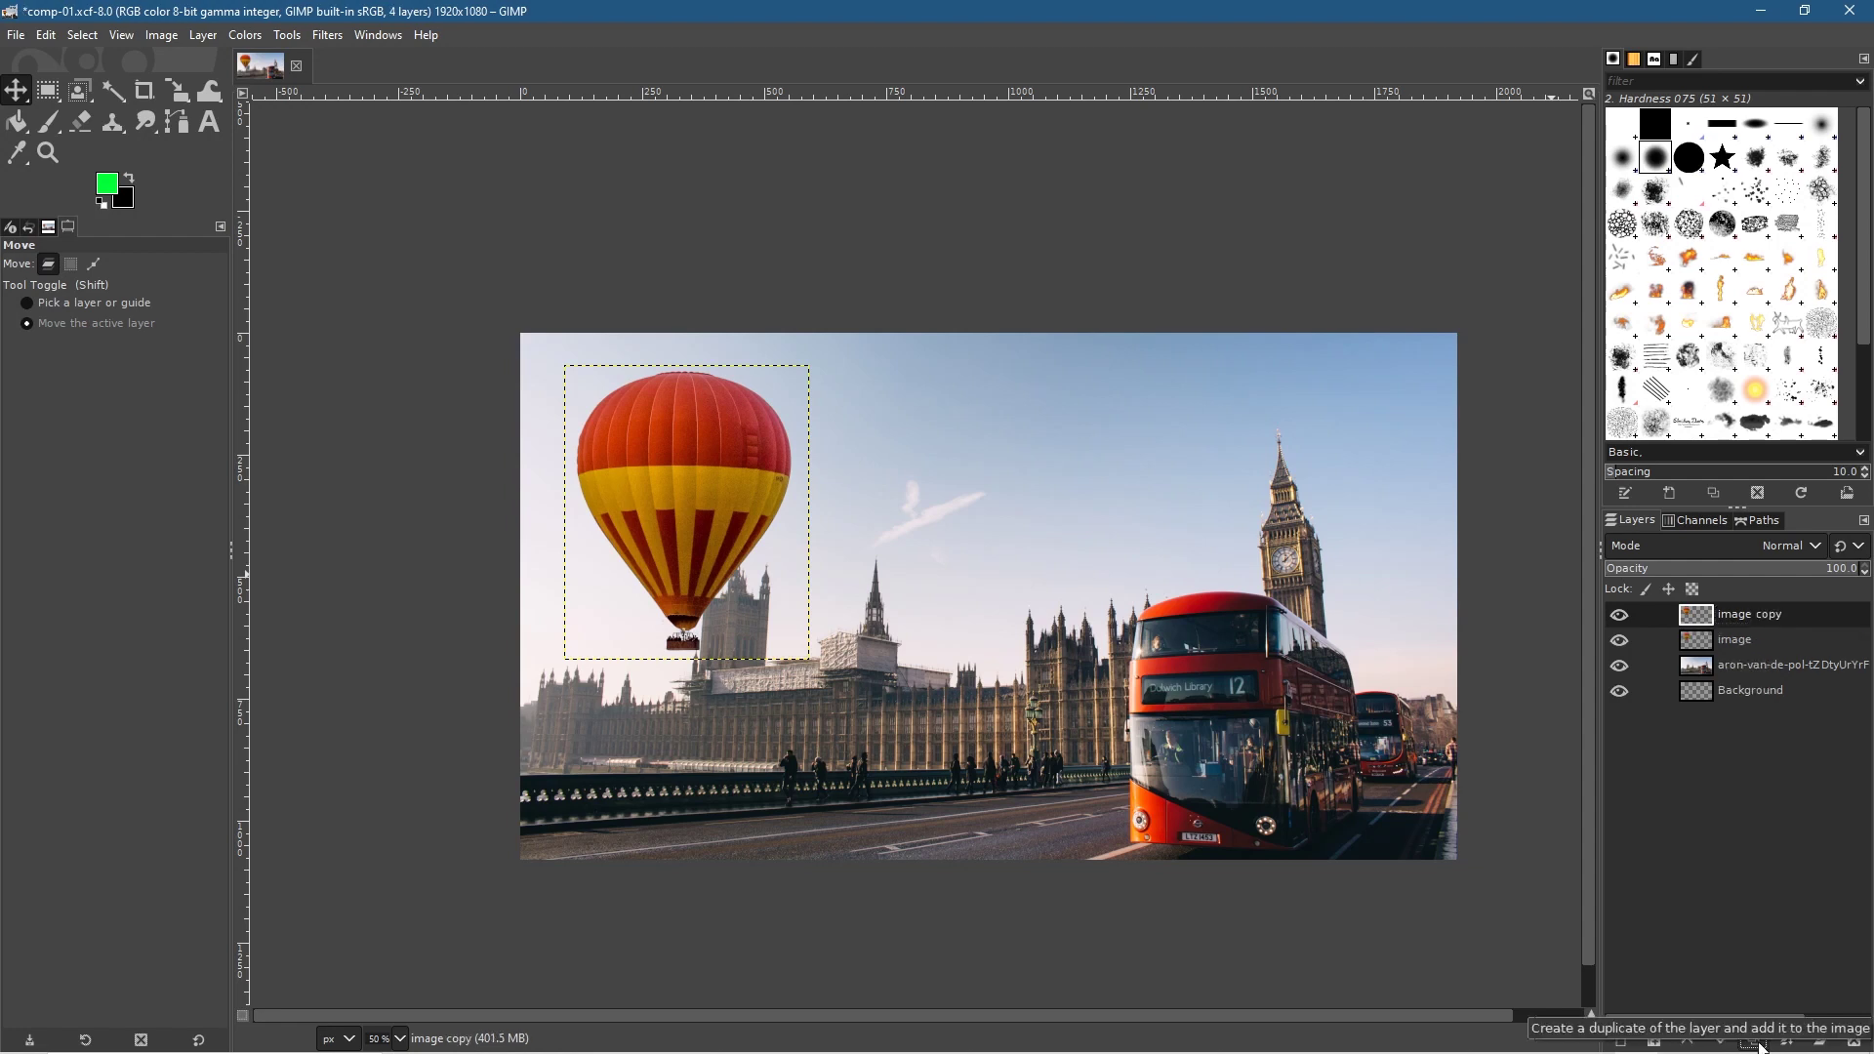
{"action": "left_click", "coordinate": [1617, 640]}
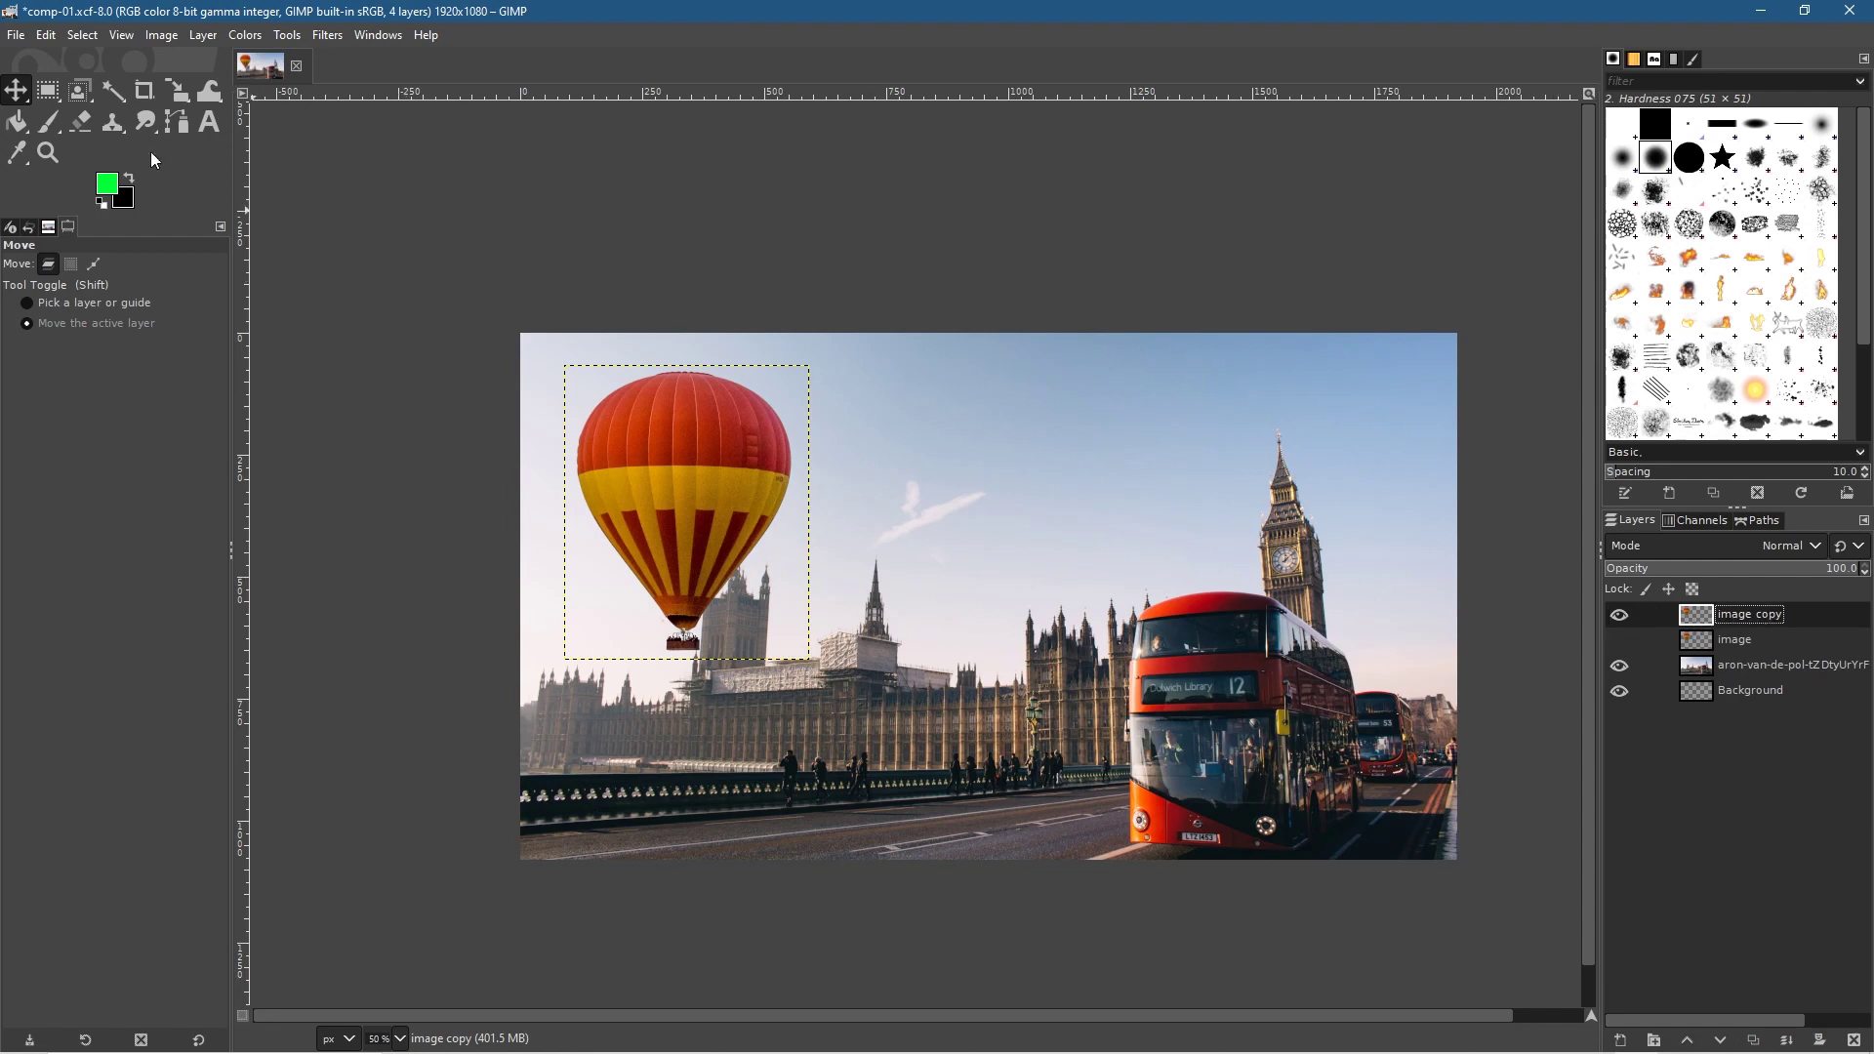
Apply Hue-Saturation to the balloon copy with lightness 9.8 and saturation 3.0.
{"action": "left_click", "coordinate": [326, 39]}
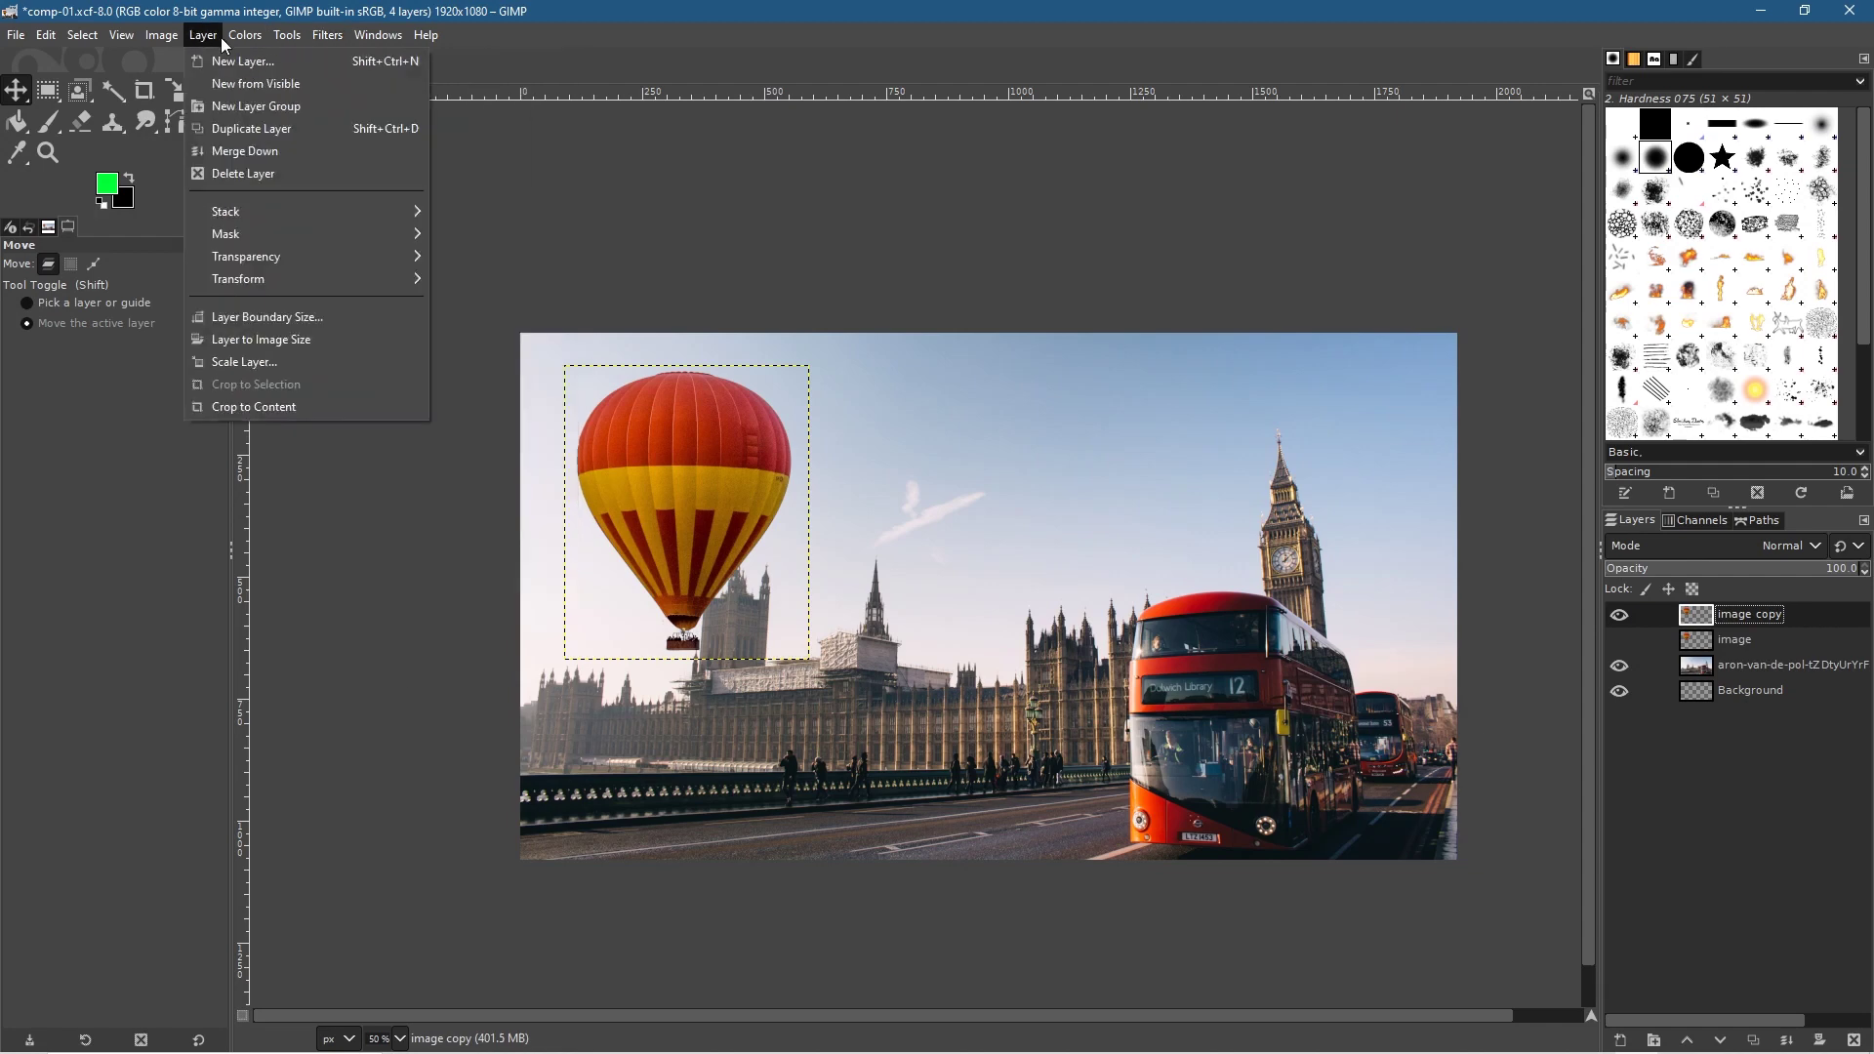
{"action": "mouse_move", "coordinate": [245, 35]}
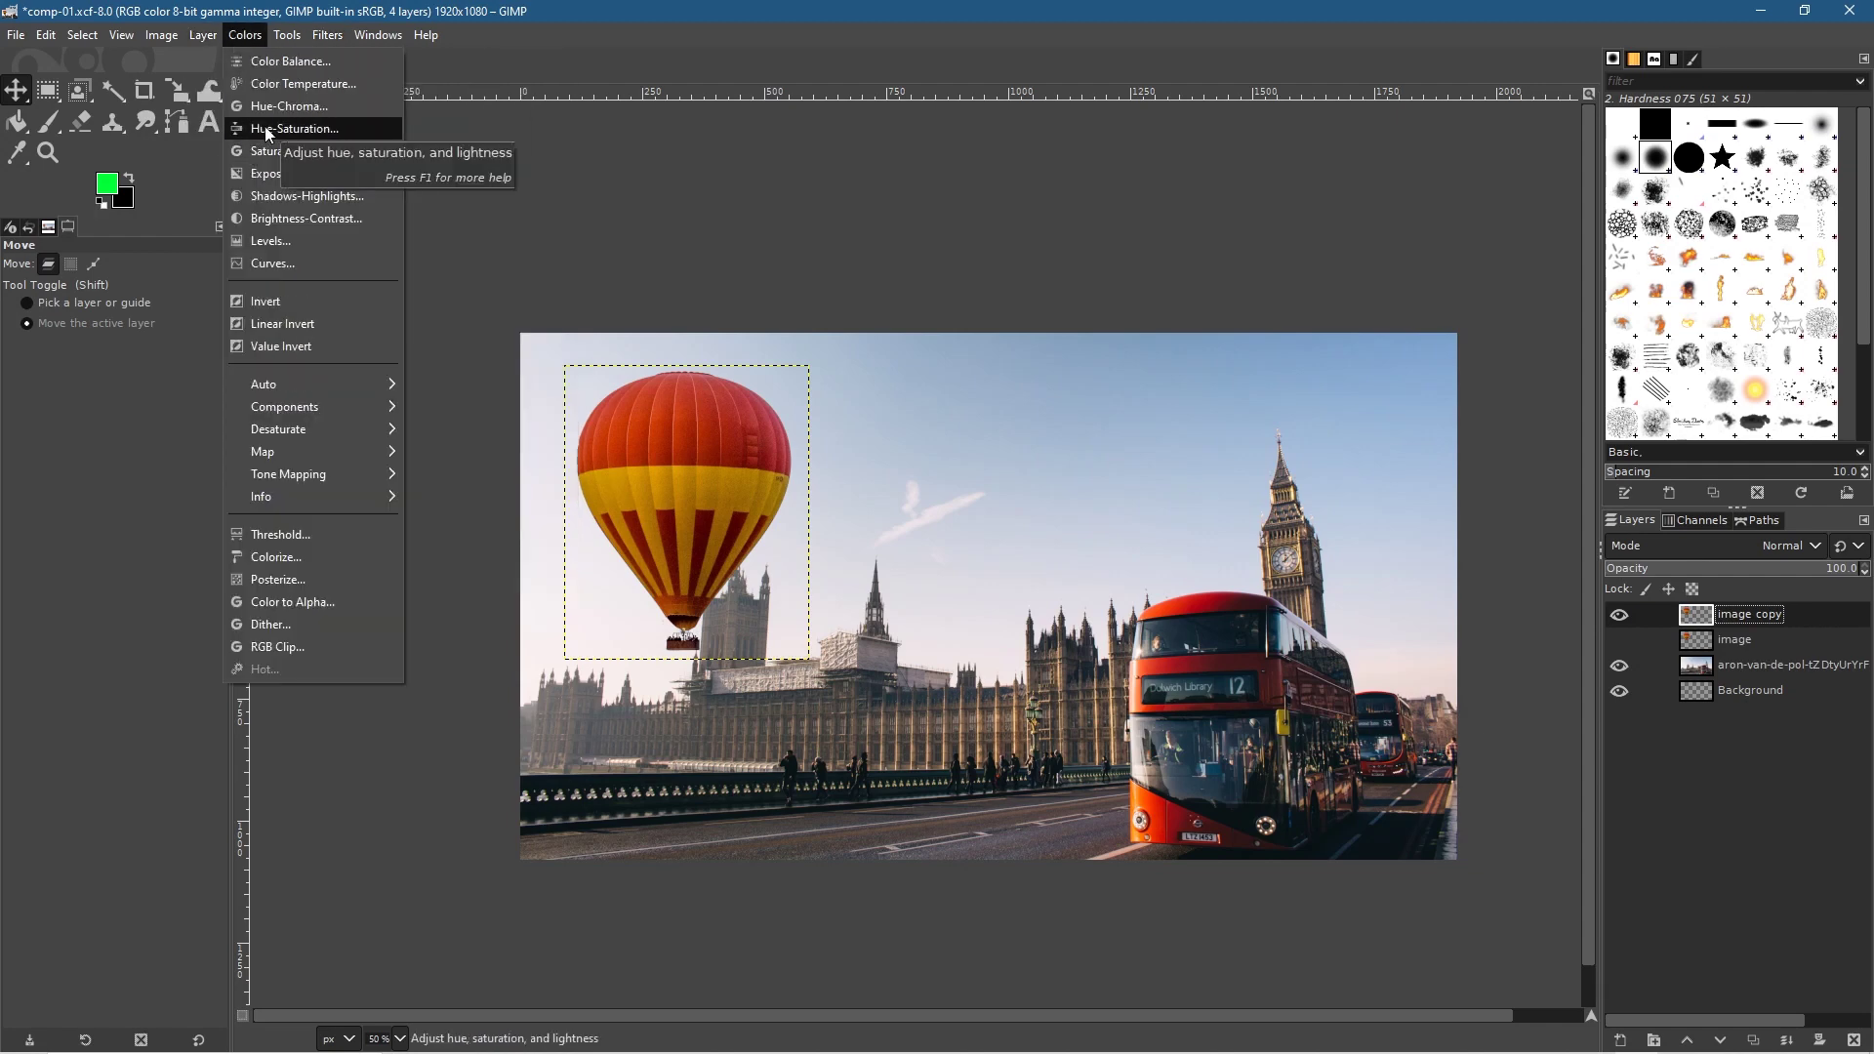
{"action": "left_click", "coordinate": [266, 128]}
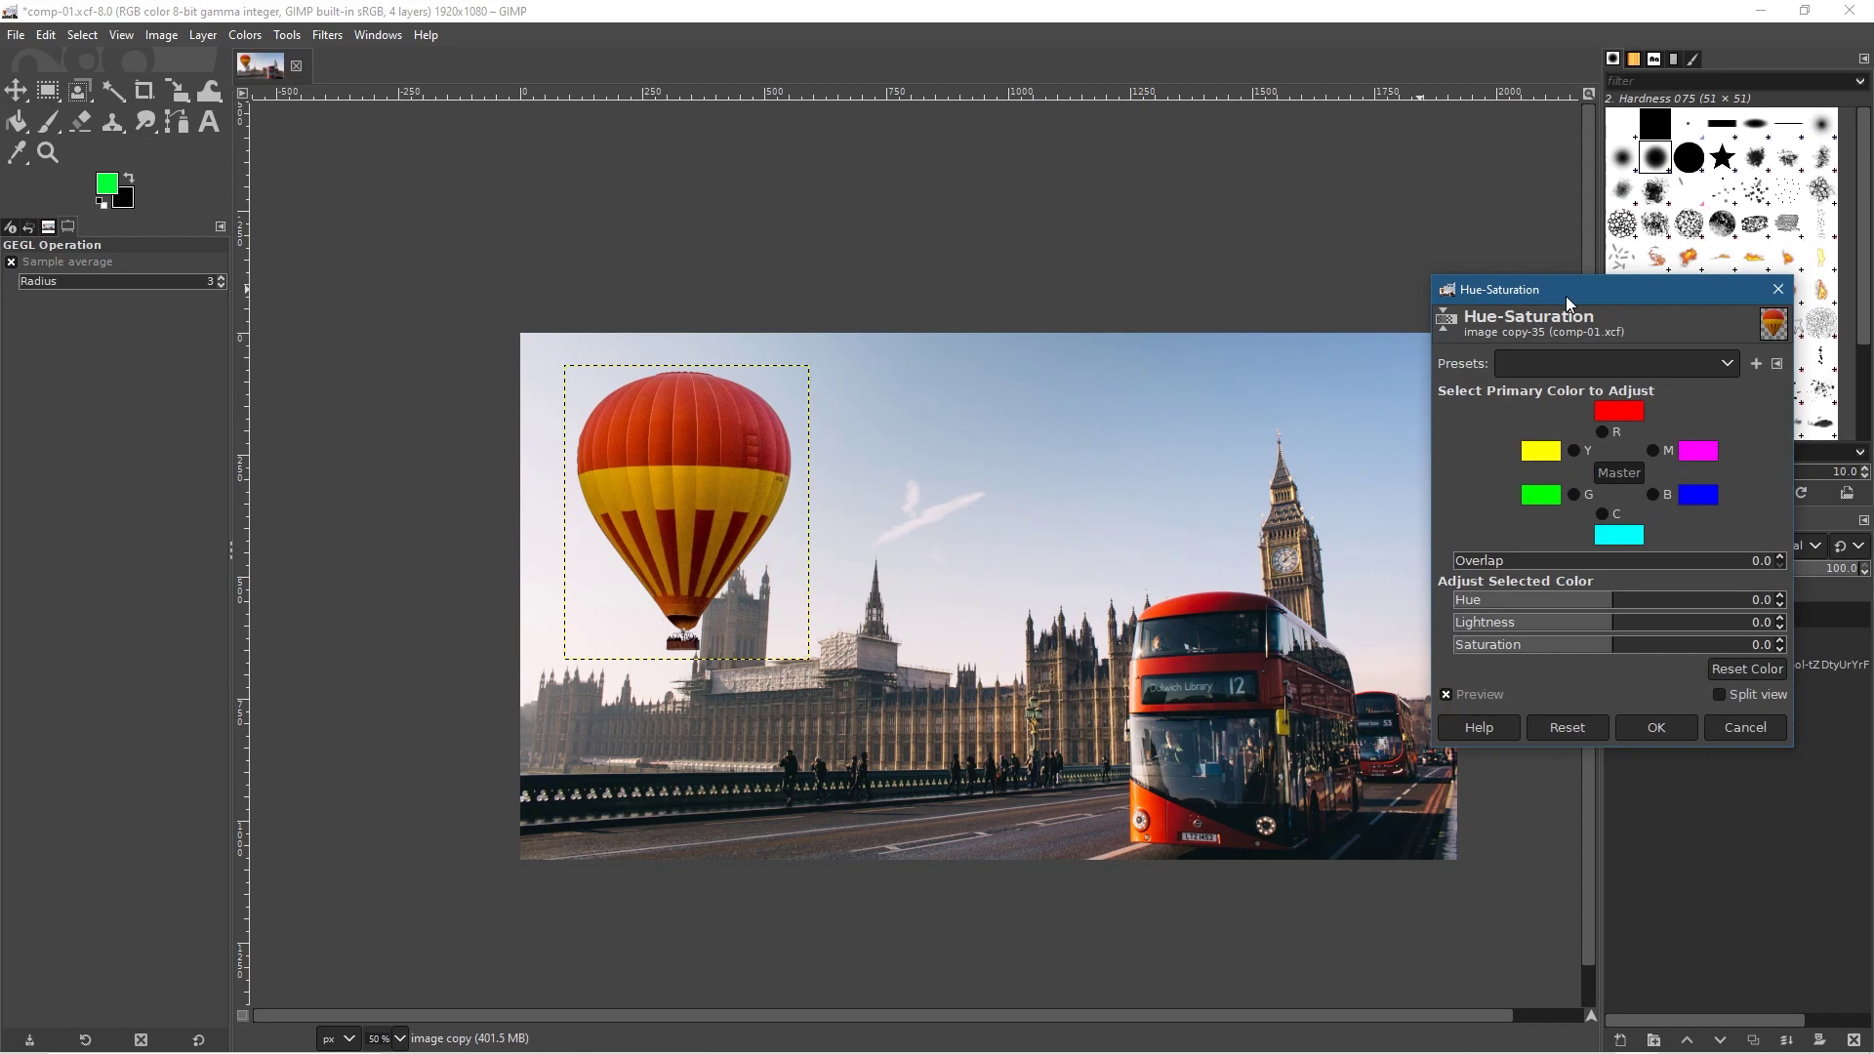
{"action": "left_click_drag", "start_coordinate": [1565, 296], "coordinate": [1577, 289]}
{"action": "mouse_move", "coordinate": [1625, 629]}
{"action": "left_mouse_down"}
{"action": "mouse_move", "coordinate": [1686, 634]}
{"action": "mouse_move", "coordinate": [1626, 633]}
{"action": "mouse_move", "coordinate": [1661, 632]}
{"action": "left_mouse_up"}
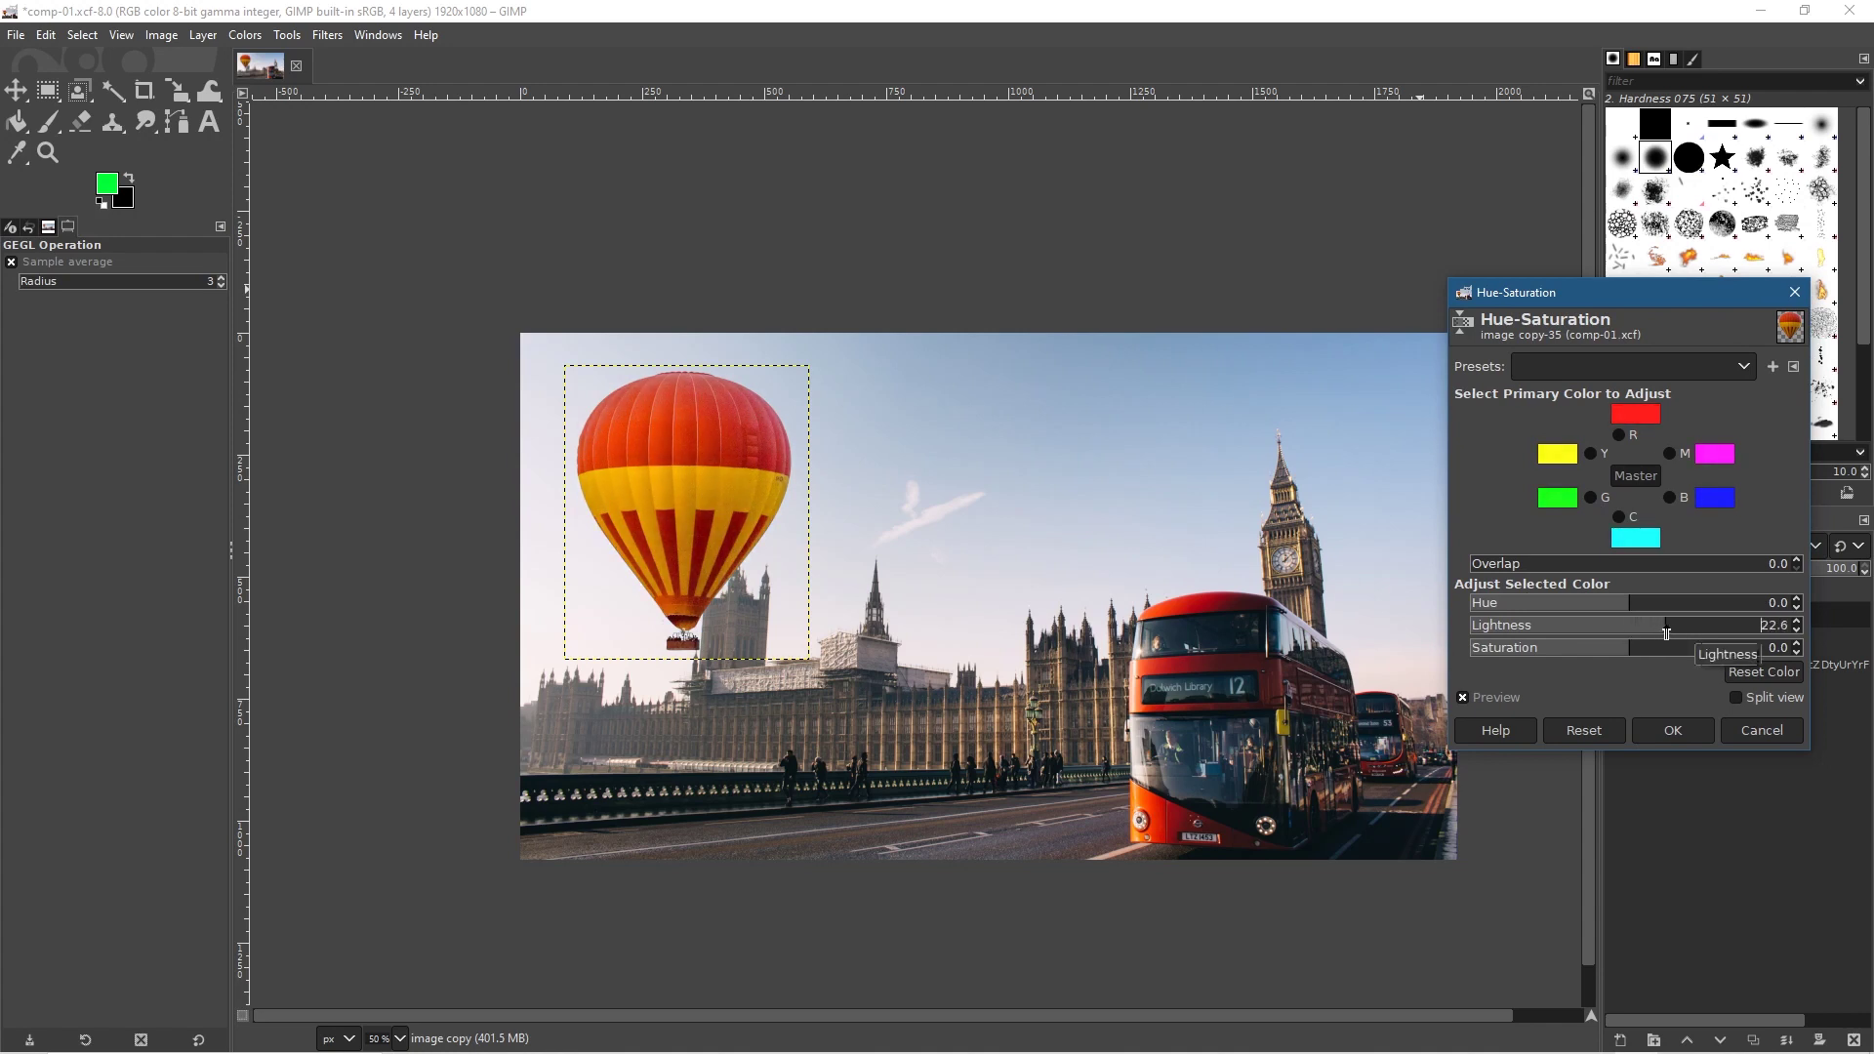
{"action": "mouse_move", "coordinate": [1631, 649]}
{"action": "left_mouse_down"}
{"action": "mouse_move", "coordinate": [1659, 649]}
{"action": "mouse_move", "coordinate": [1605, 652]}
{"action": "mouse_move", "coordinate": [1638, 655]}
{"action": "left_mouse_up"}
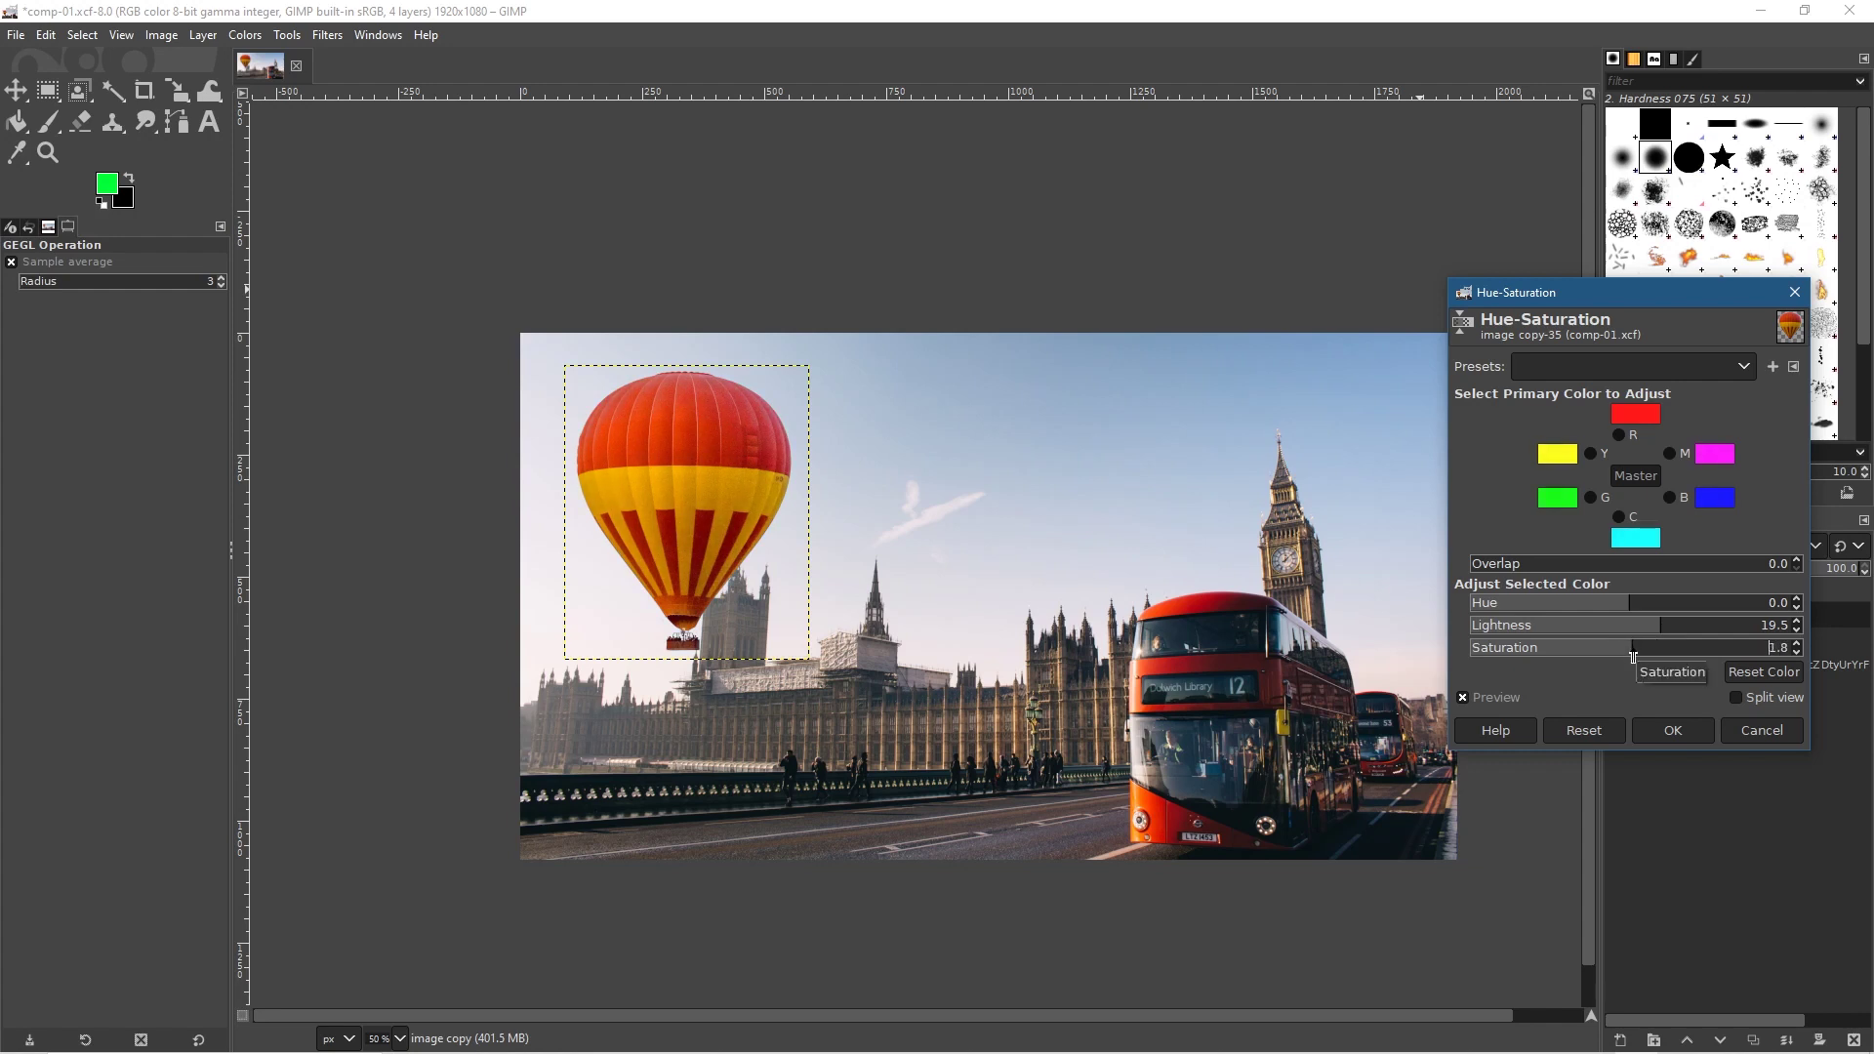
{"action": "left_click_drag", "start_coordinate": [1631, 656], "coordinate": [1635, 656]}
{"action": "mouse_move", "coordinate": [1656, 624]}
{"action": "left_mouse_down"}
{"action": "mouse_move", "coordinate": [1701, 629]}
{"action": "mouse_move", "coordinate": [1484, 629]}
{"action": "mouse_move", "coordinate": [1680, 640]}
{"action": "left_mouse_up"}
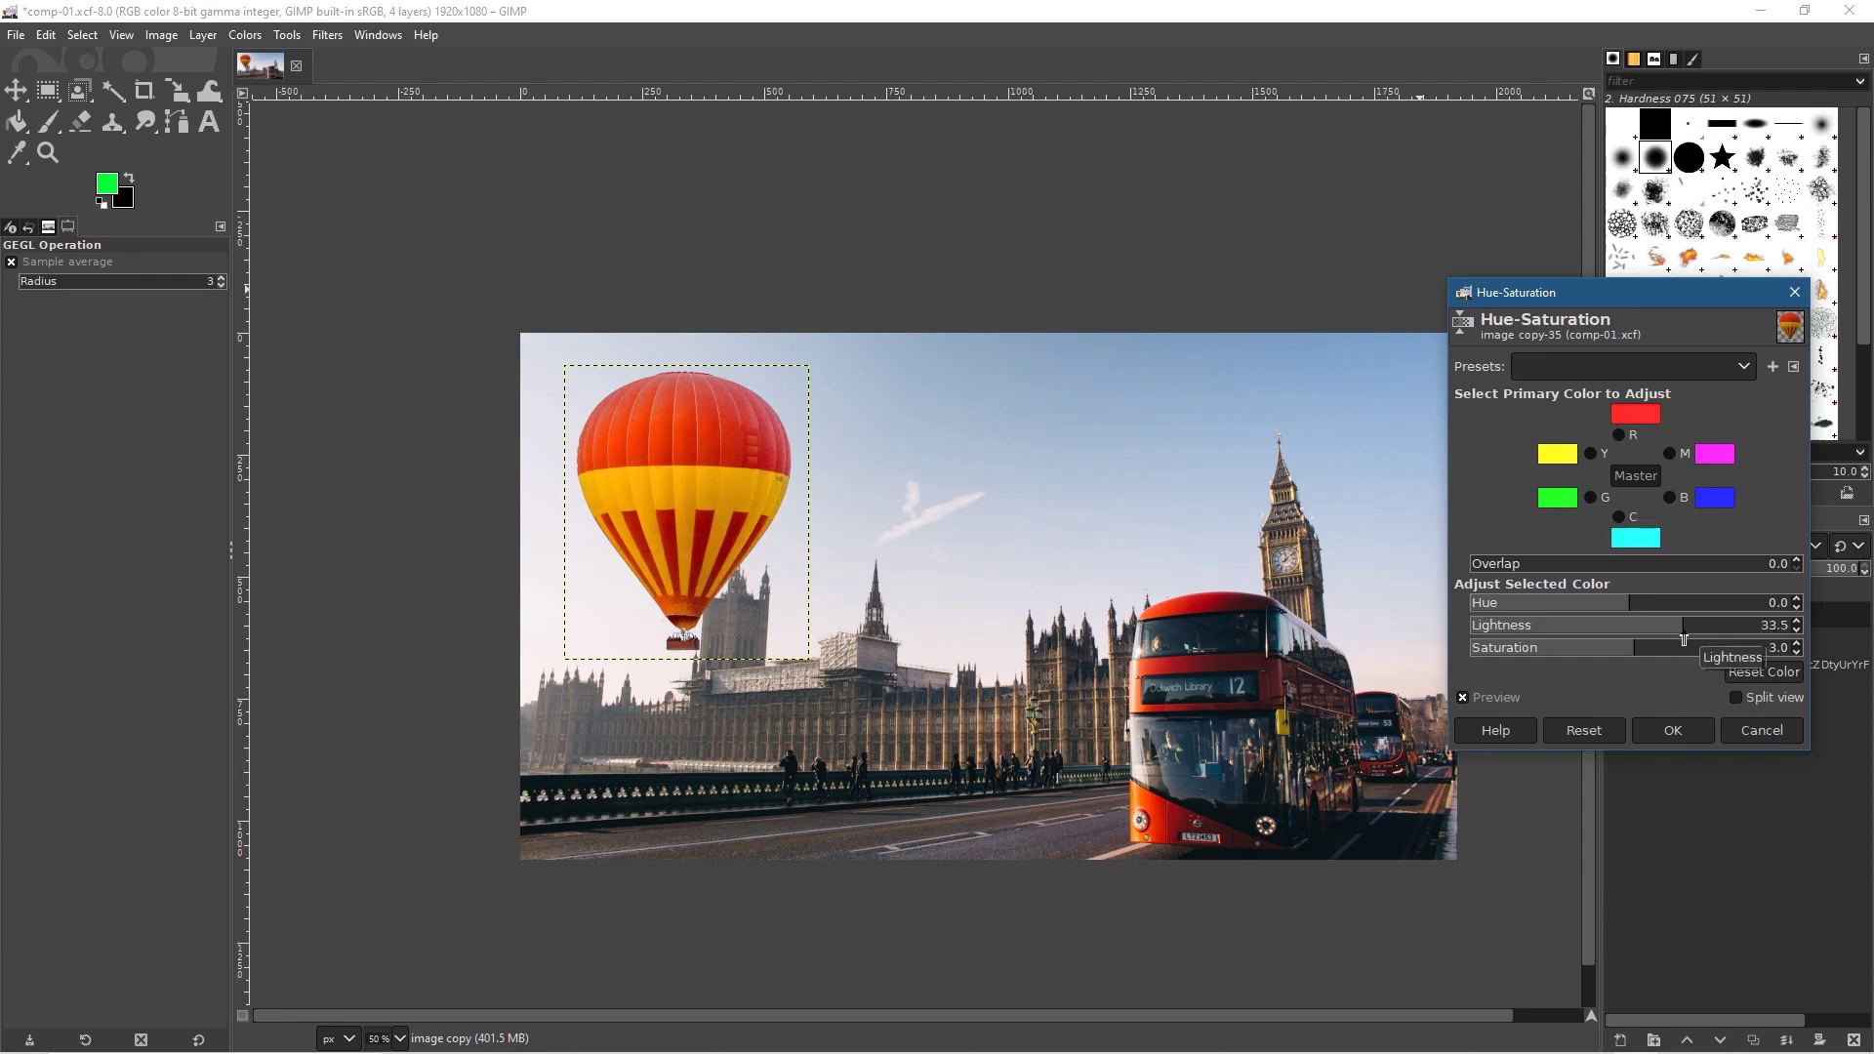
{"action": "left_click_drag", "start_coordinate": [1682, 630], "coordinate": [1644, 624]}
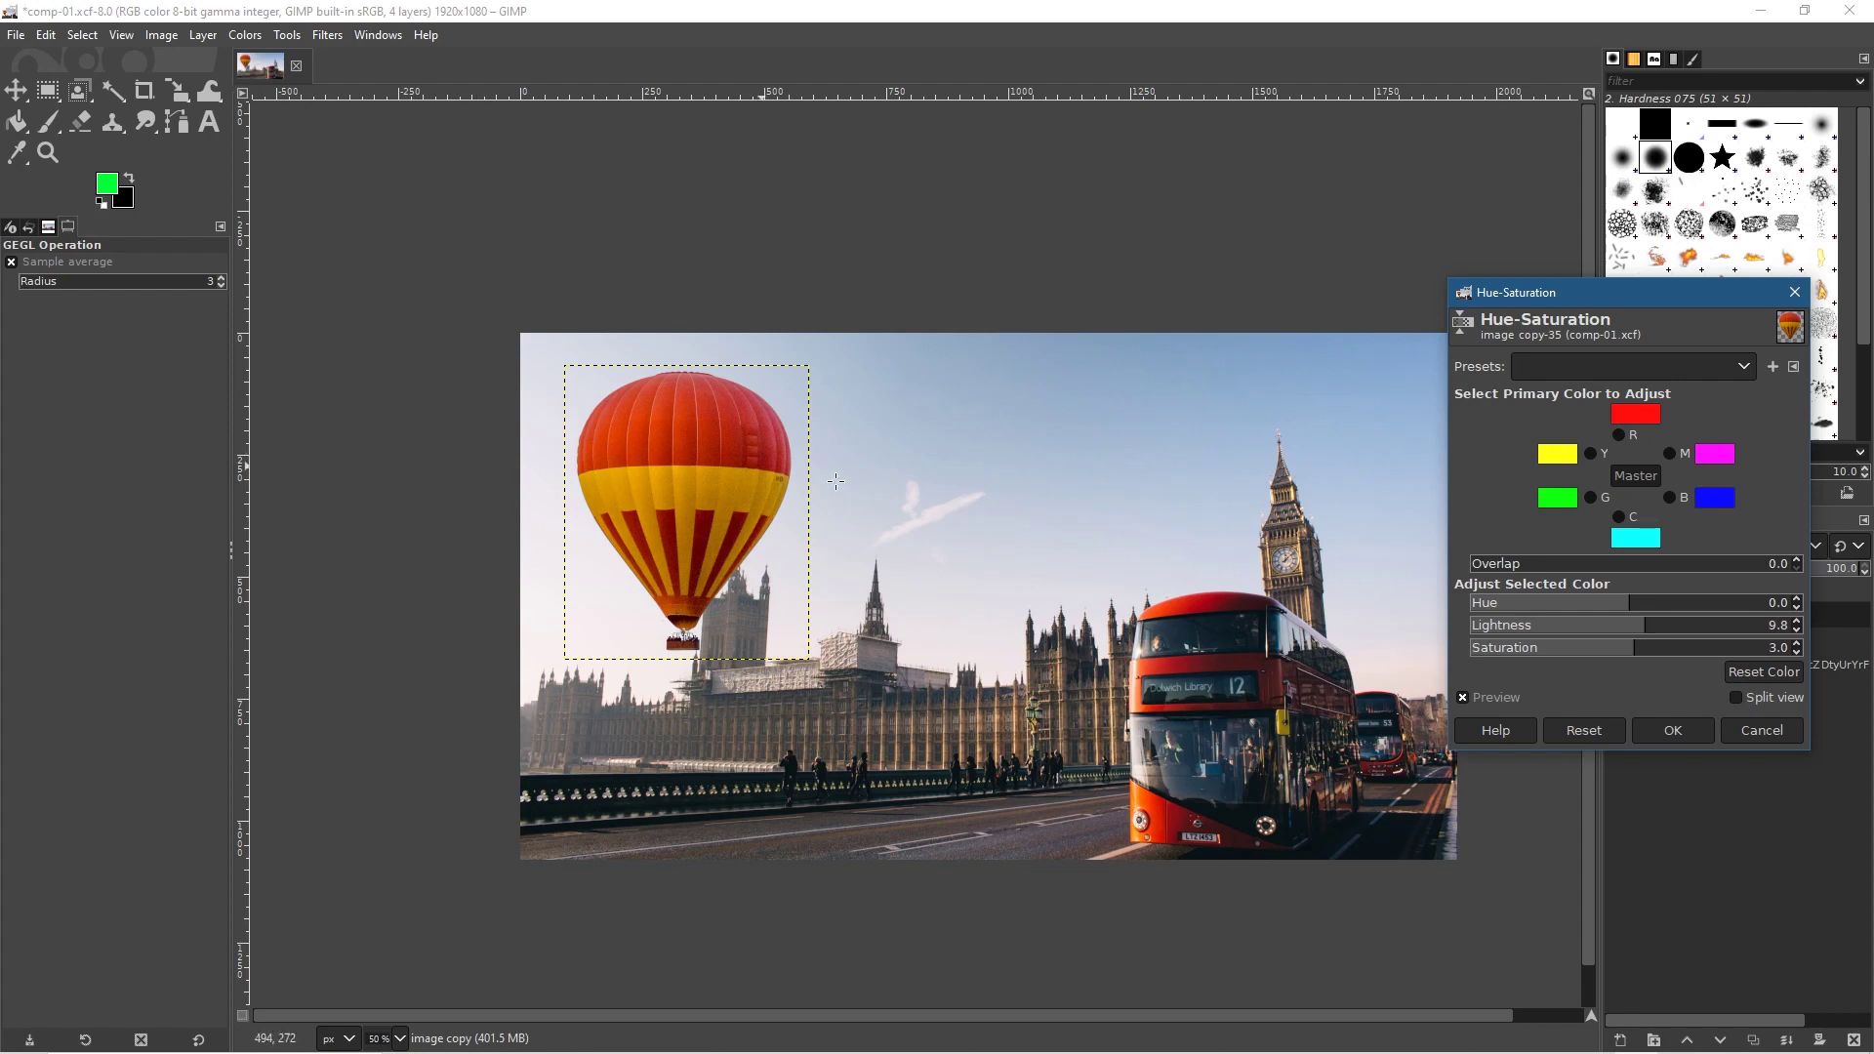
{"action": "left_click", "coordinate": [1671, 731]}
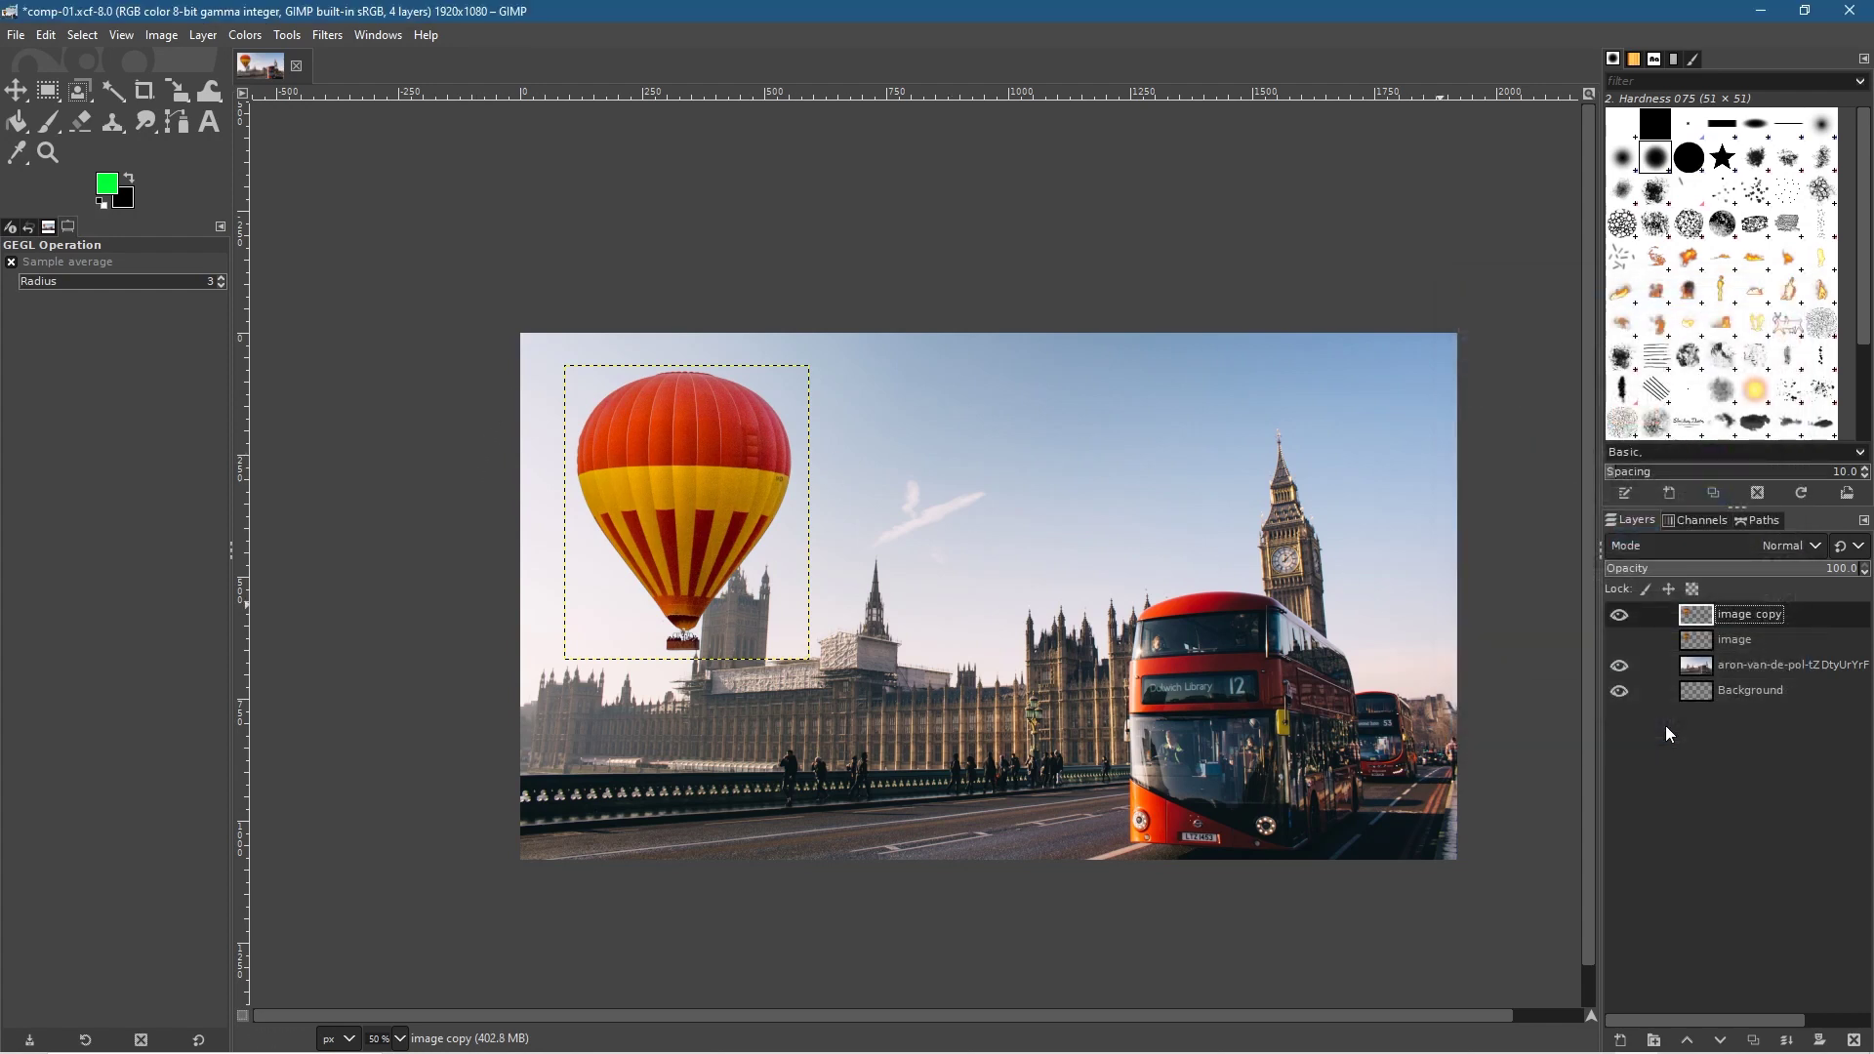
Toggle the adjusted balloon copy's visibility repeatedly to examine the composite with and without it, and select the Background layer.
{"action": "left_click", "coordinate": [1619, 613]}
{"action": "left_click", "coordinate": [1619, 613]}
{"action": "left_click", "coordinate": [1619, 613]}
{"action": "left_click", "coordinate": [1619, 613]}
{"action": "left_click", "coordinate": [1619, 613]}
{"action": "left_click", "coordinate": [1619, 613]}
{"action": "left_click", "coordinate": [1619, 613]}
{"action": "left_click", "coordinate": [1619, 613]}
{"action": "left_click", "coordinate": [1735, 695]}
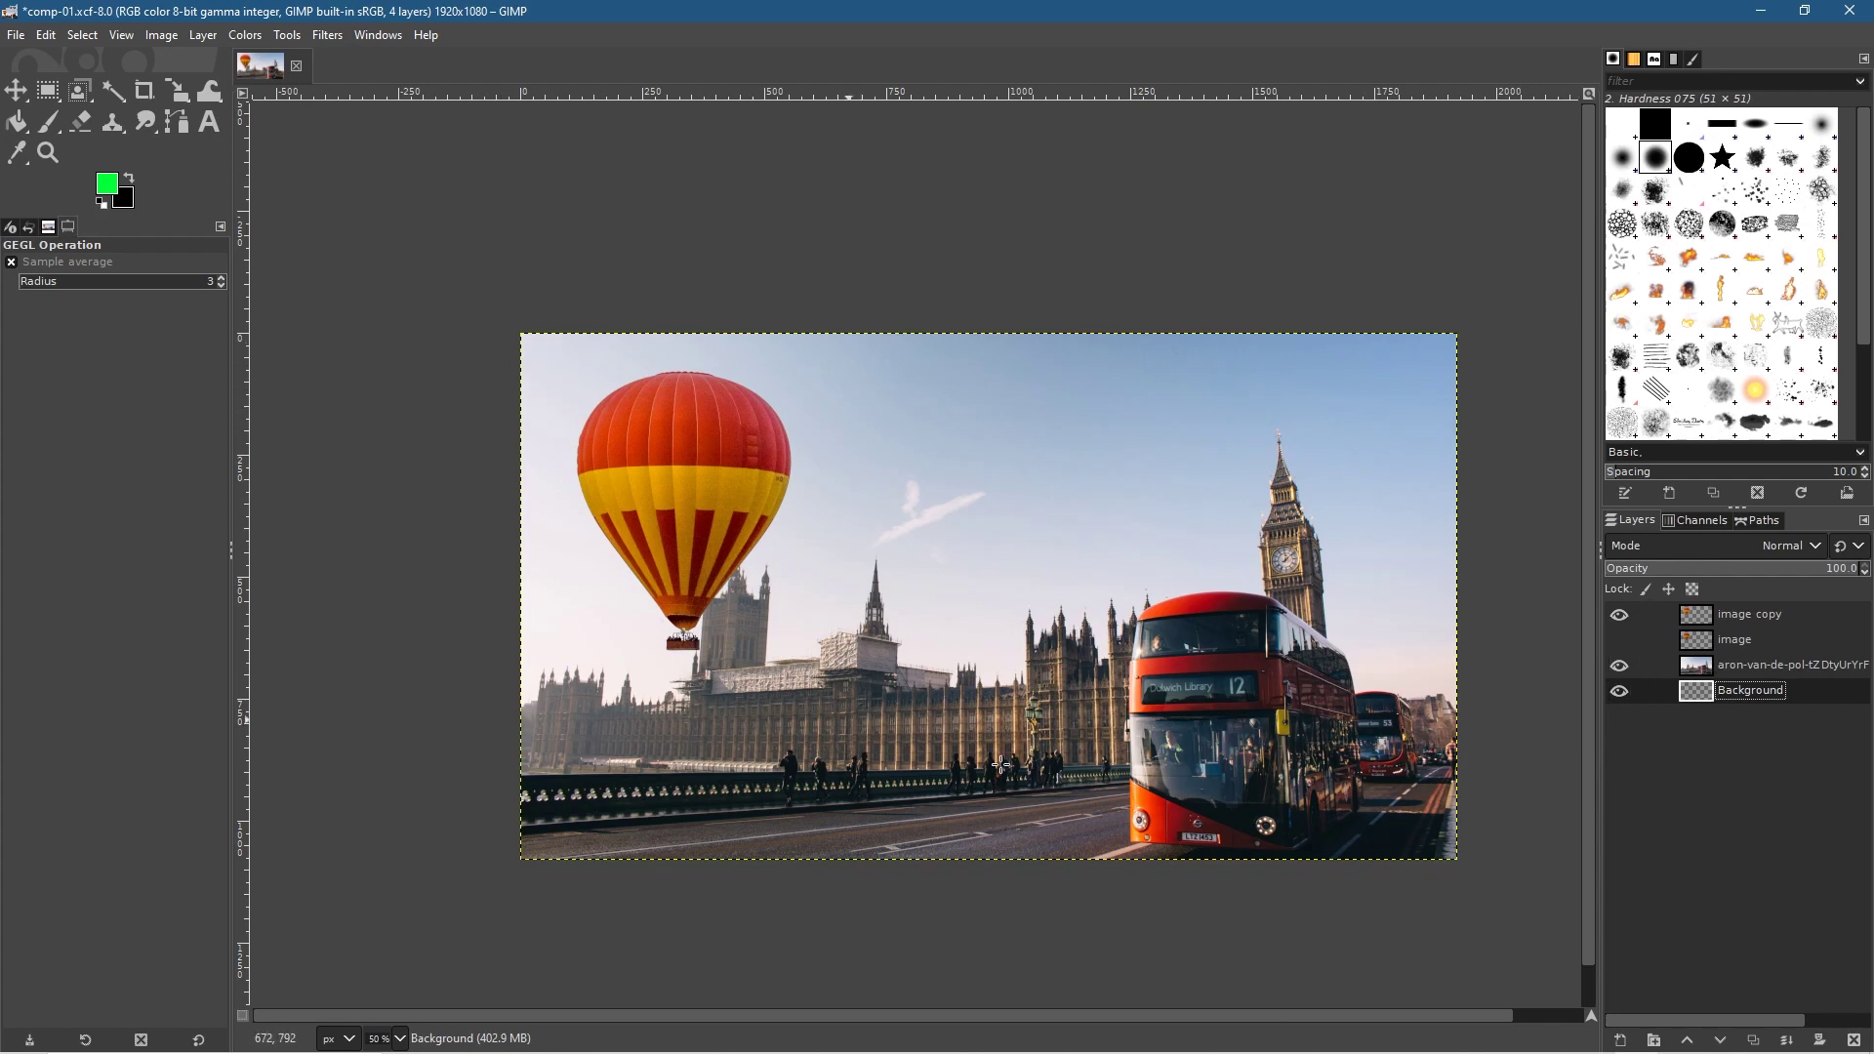
Nudge the layer "image copy" slightly up and left, and scale it down proportionally around its center to about 201 × 242 px.
{"action": "left_click", "coordinate": [1753, 623]}
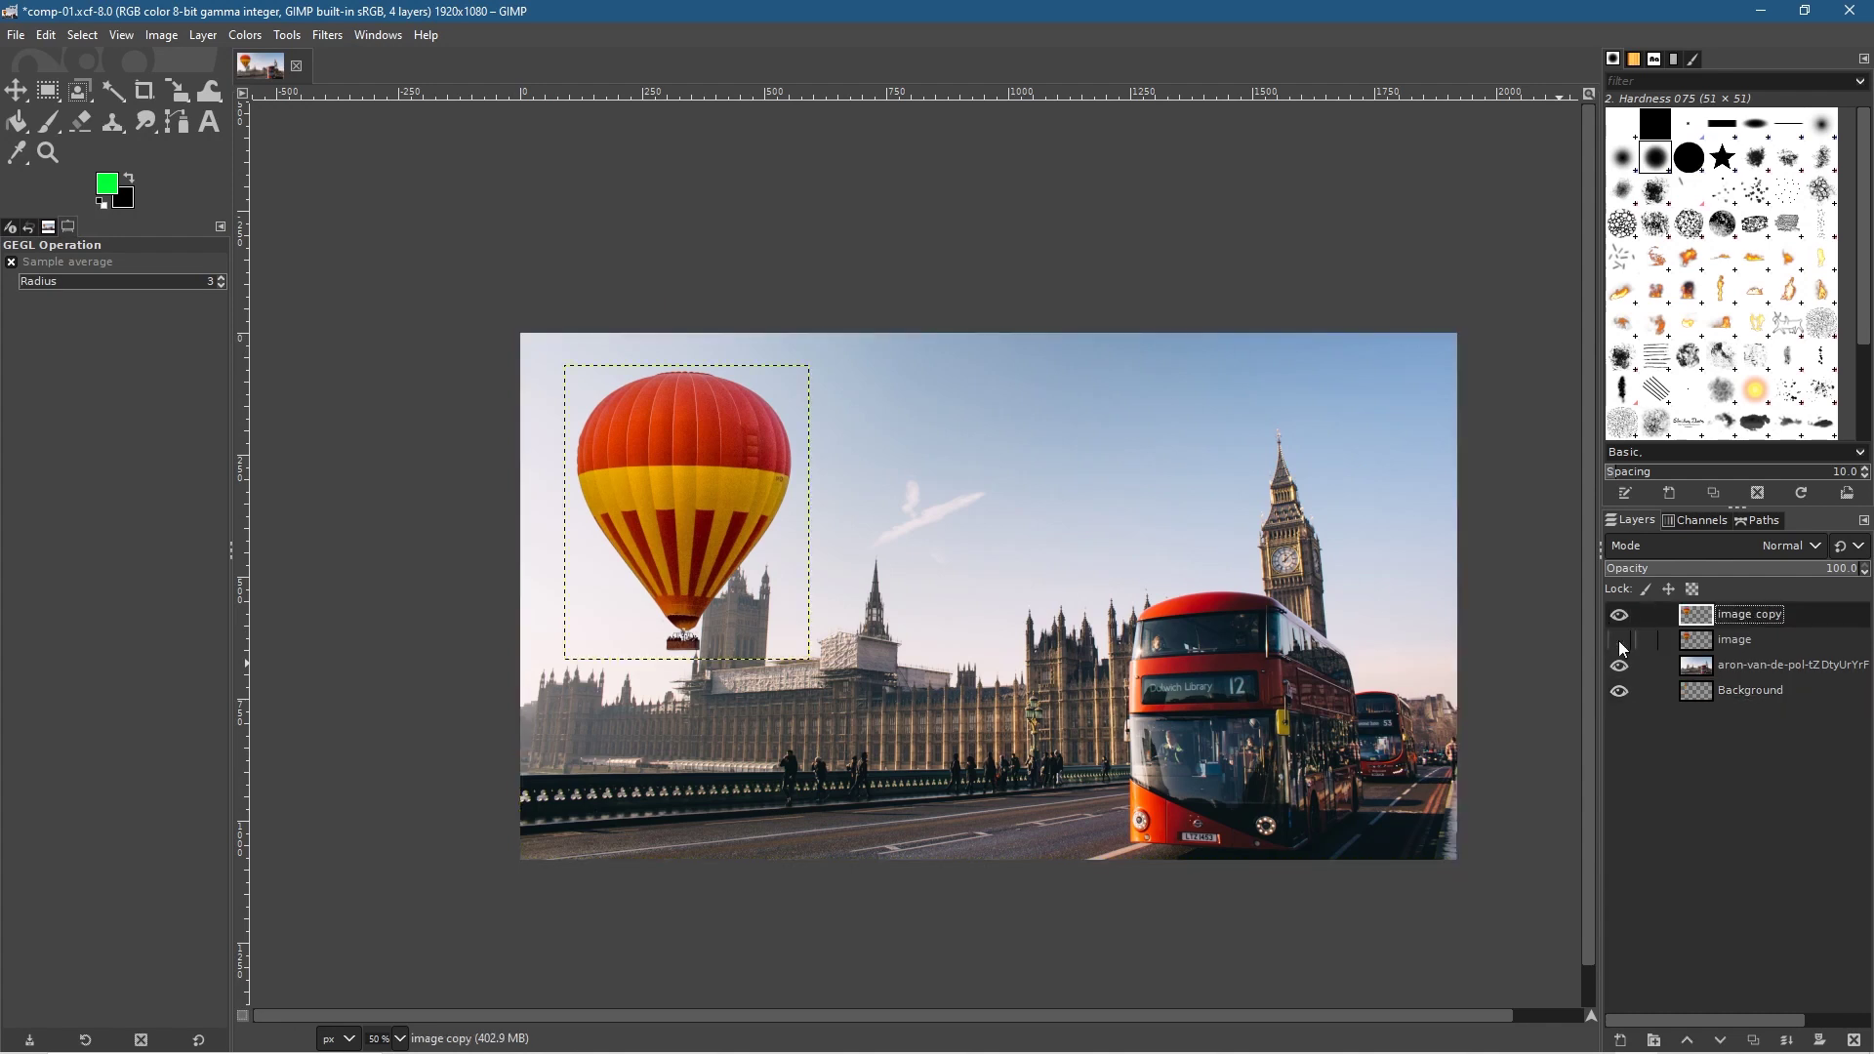
{"action": "key", "text": "m"}
{"action": "left_click_drag", "start_coordinate": [683, 535], "coordinate": [669, 476]}
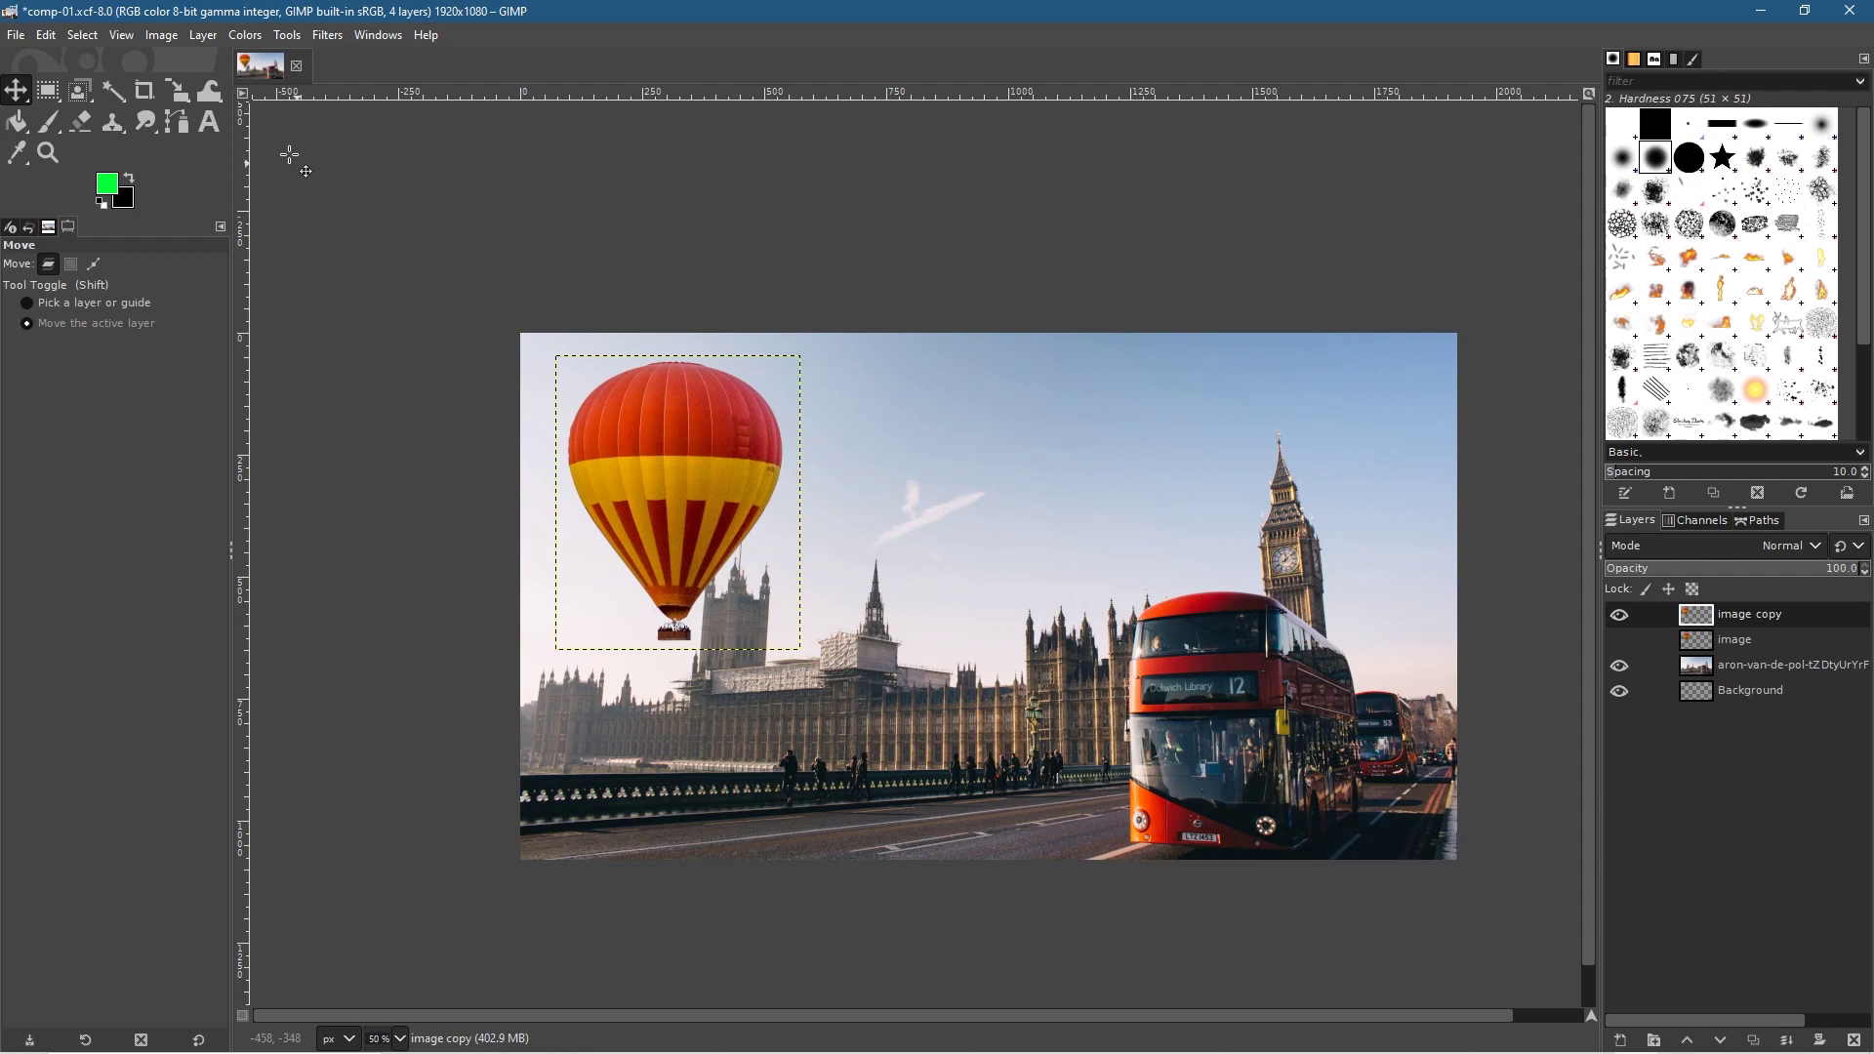
{"action": "left_click", "coordinate": [177, 91]}
{"action": "left_click", "coordinate": [635, 424]}
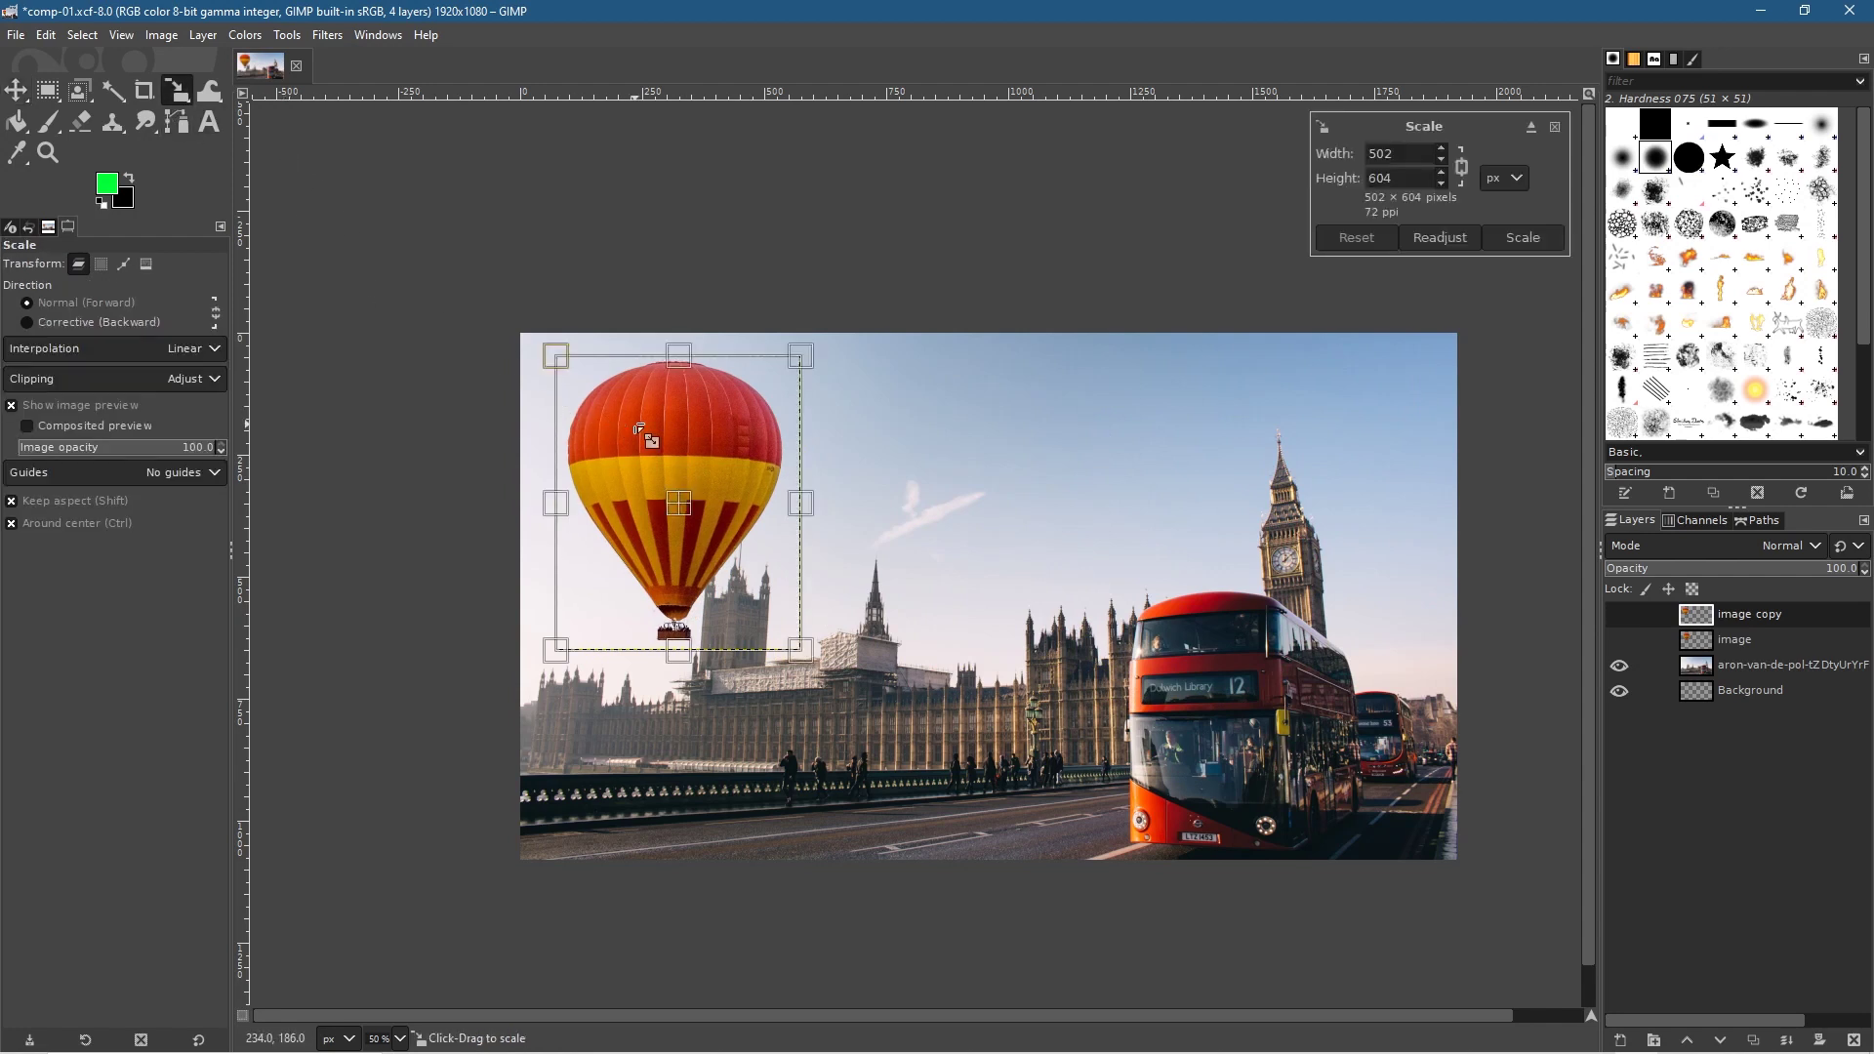
{"action": "left_click_drag", "start_coordinate": [565, 370], "coordinate": [774, 472]}
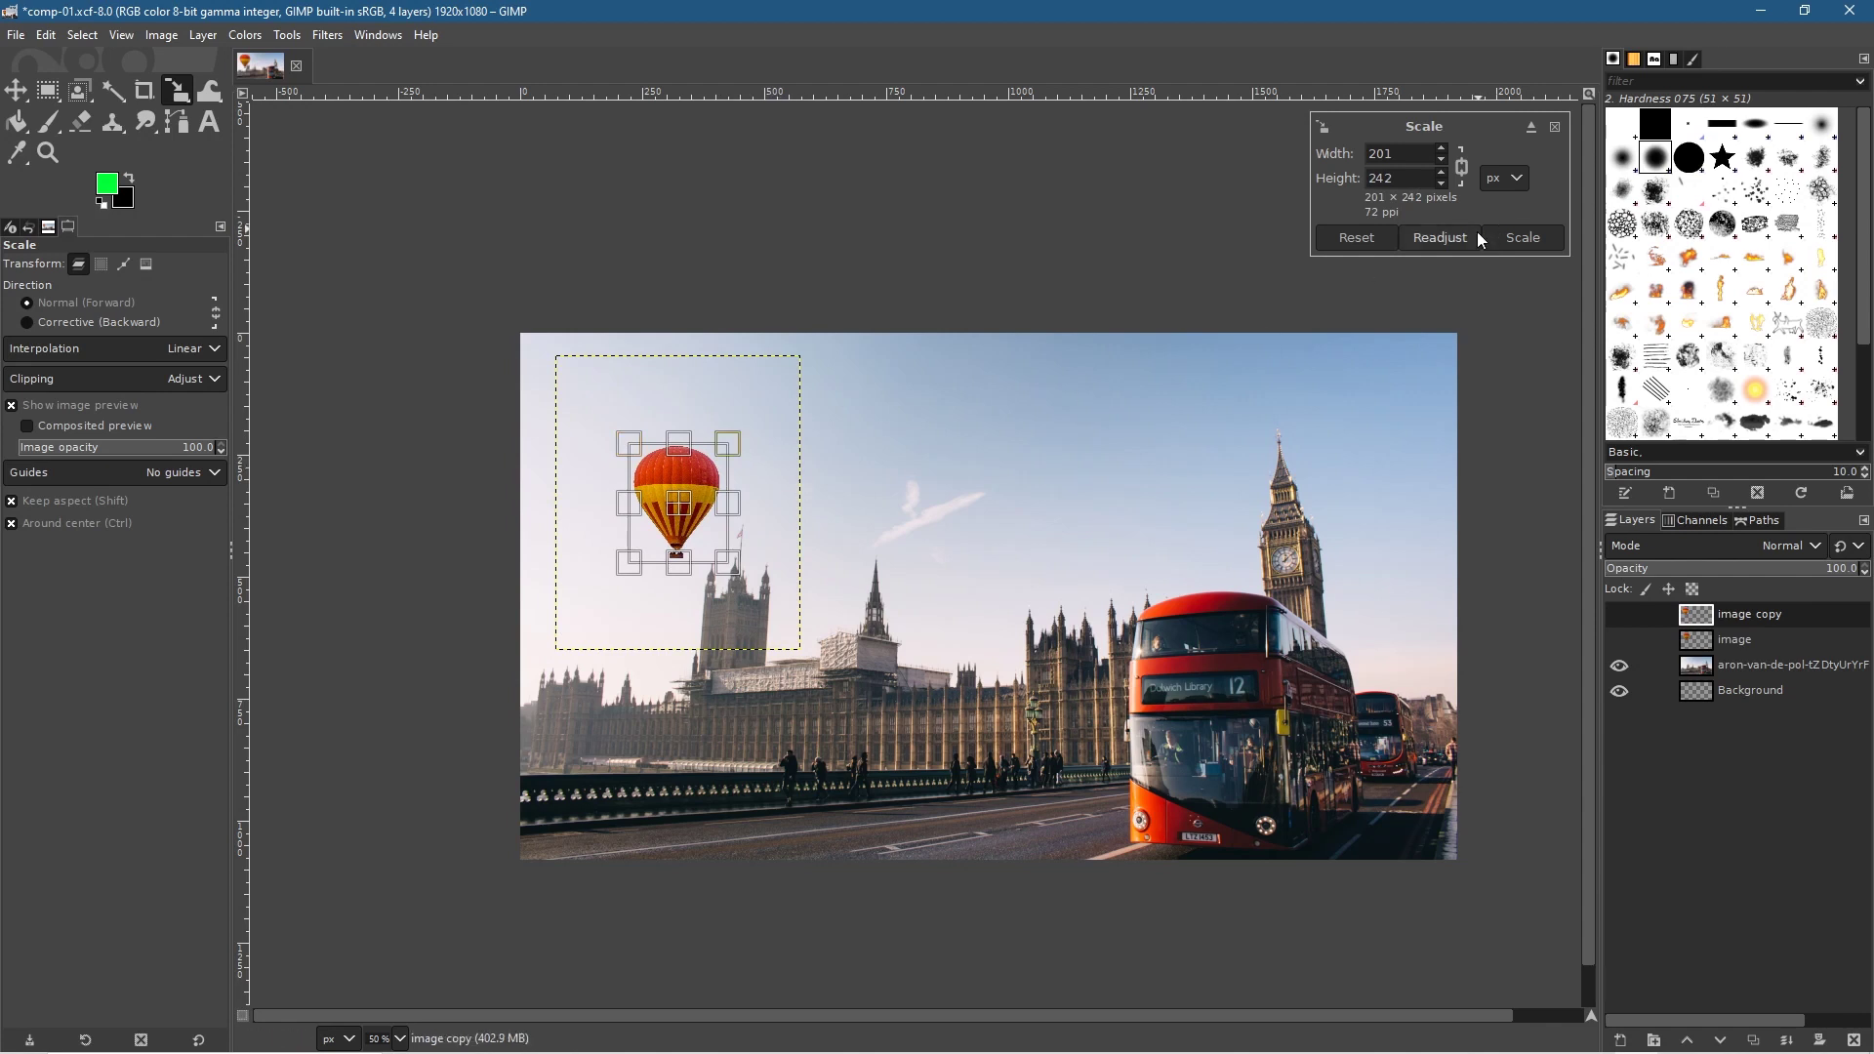
{"action": "left_click", "coordinate": [1523, 248]}
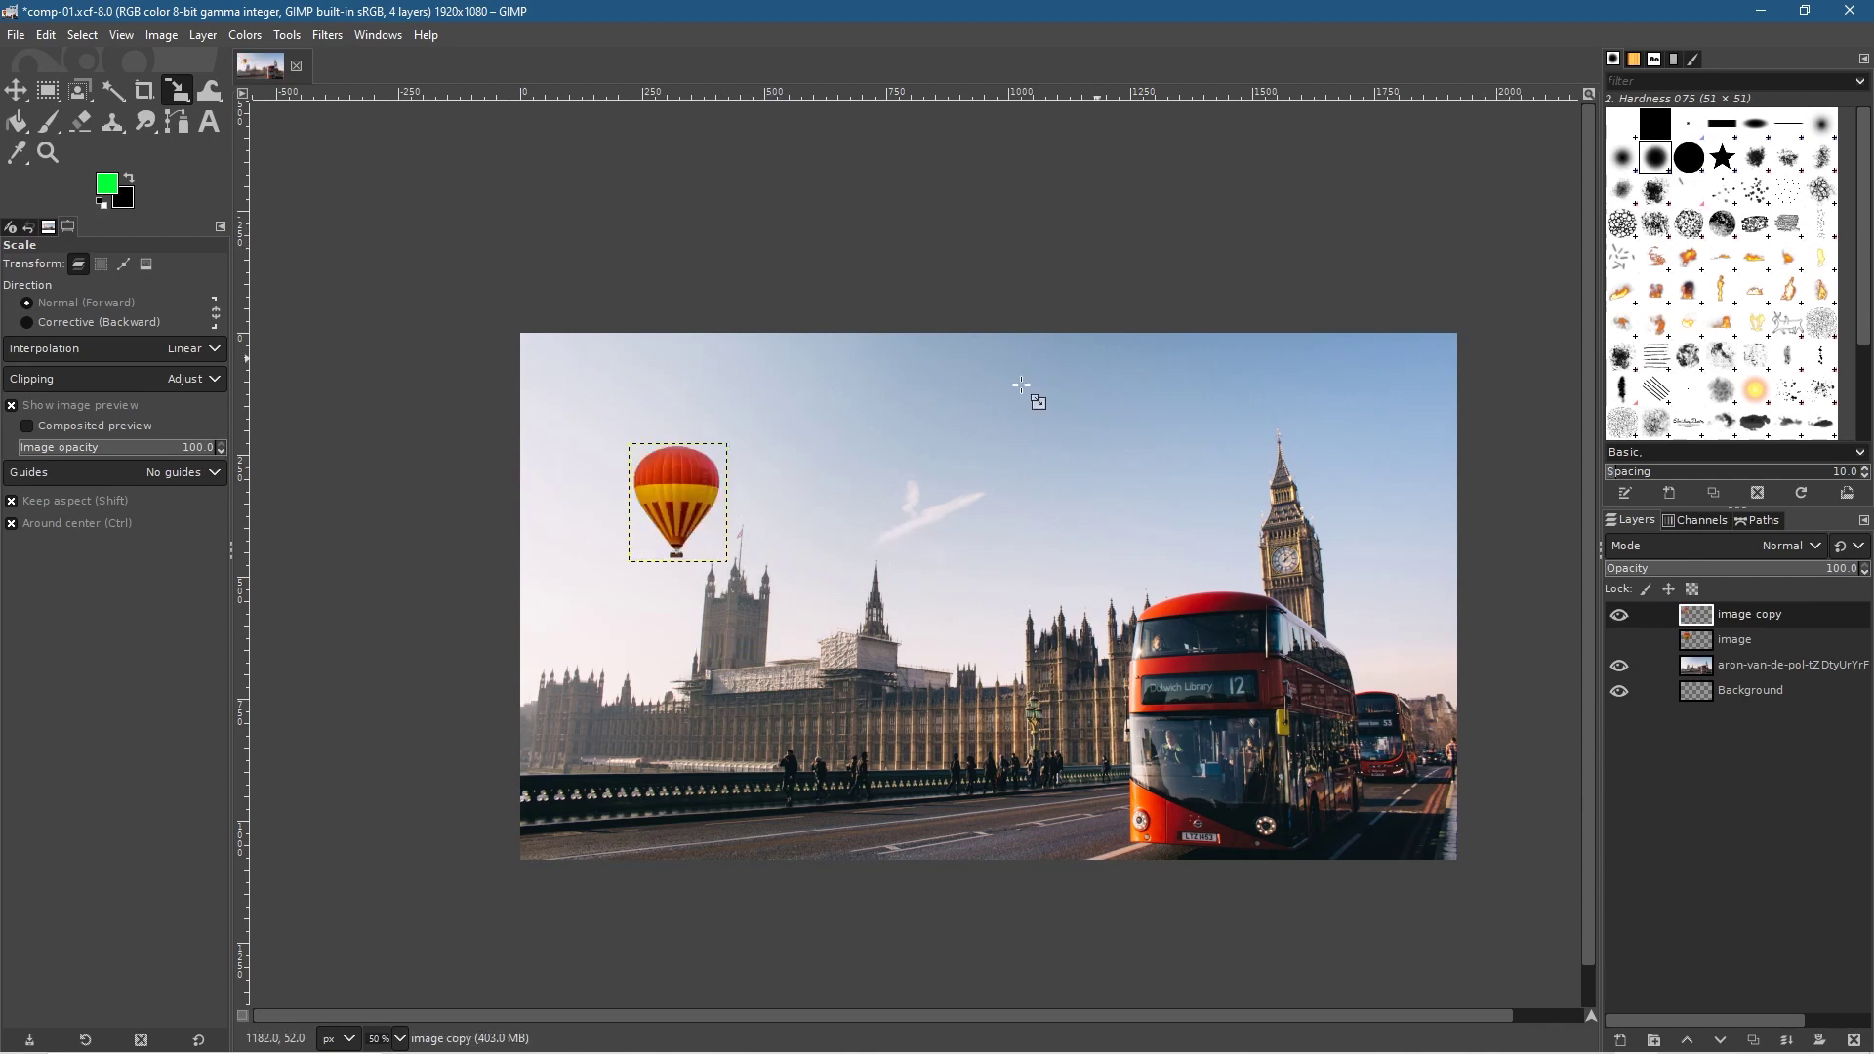
Try the shrunken balloon at several spots over the photo and place it in the sky above the tower at the photo's left.
{"action": "key", "text": "m"}
{"action": "left_click_drag", "start_coordinate": [676, 497], "coordinate": [1090, 528]}
{"action": "left_click_drag", "start_coordinate": [847, 525], "coordinate": [961, 639]}
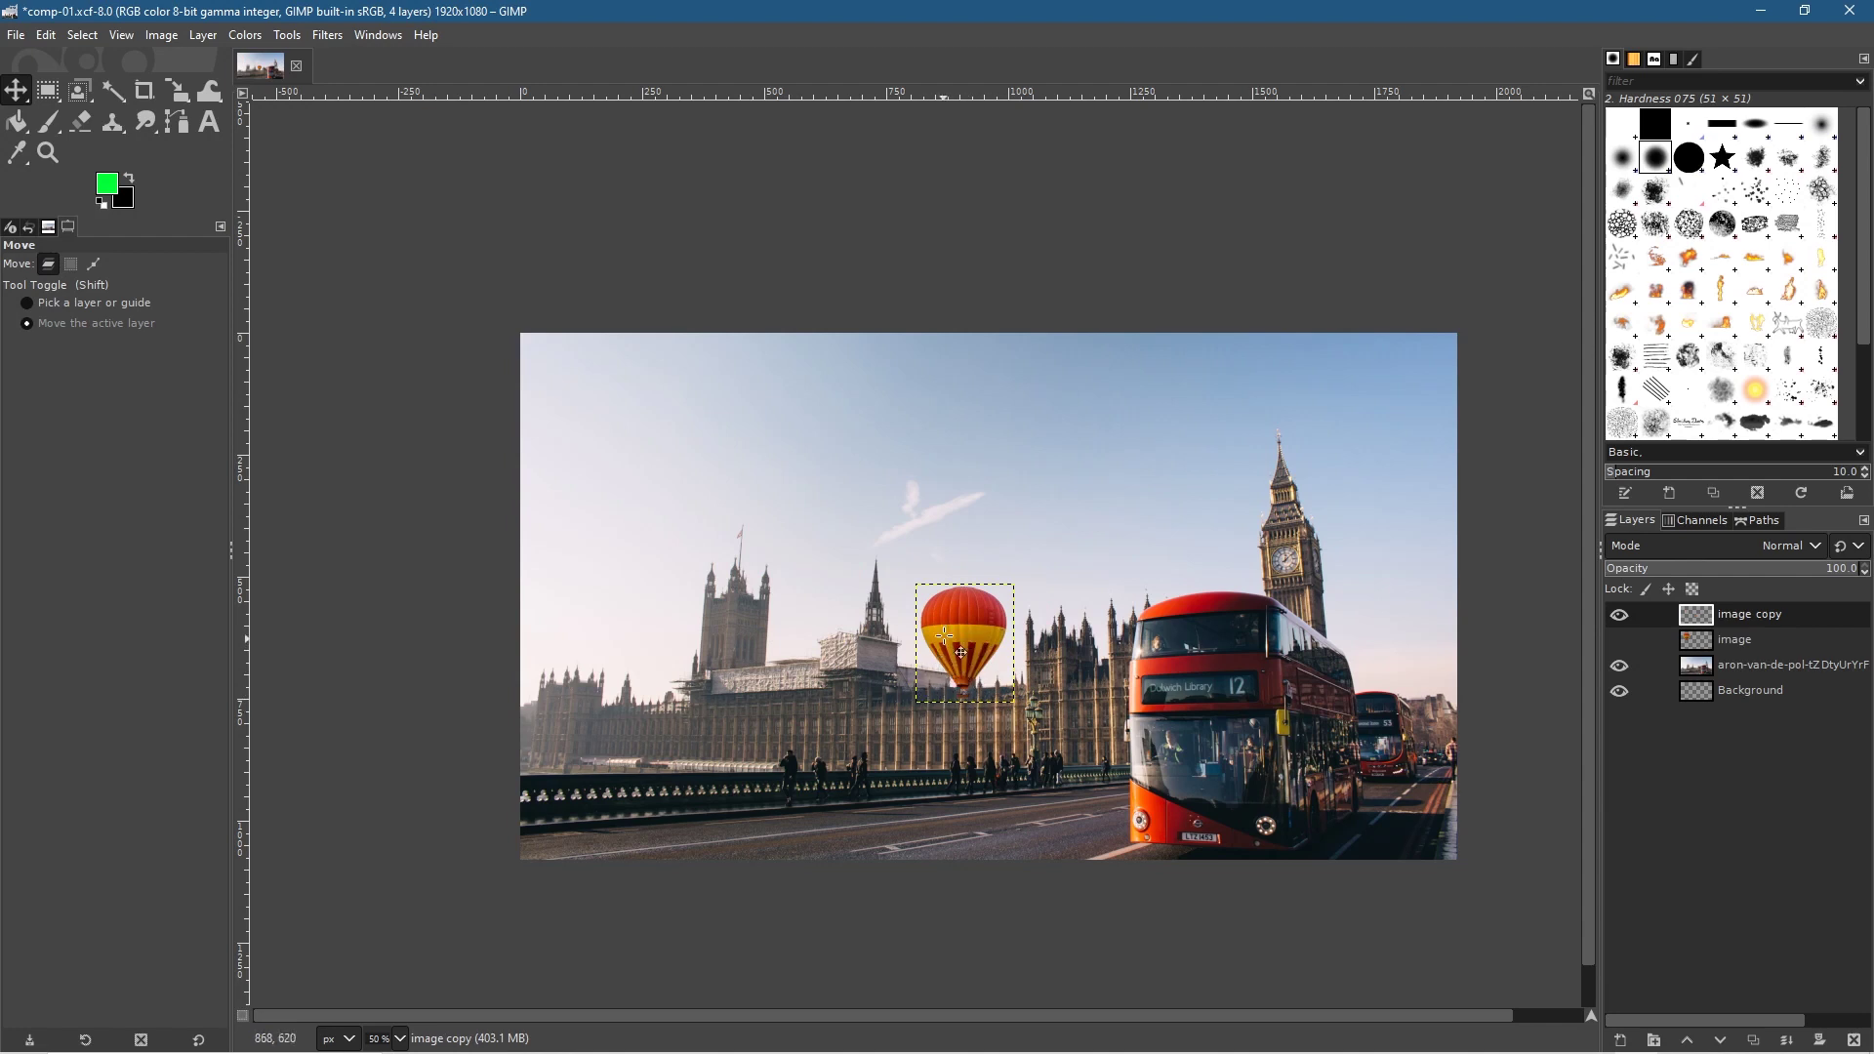
{"action": "left_click_drag", "start_coordinate": [973, 638], "coordinate": [693, 460]}
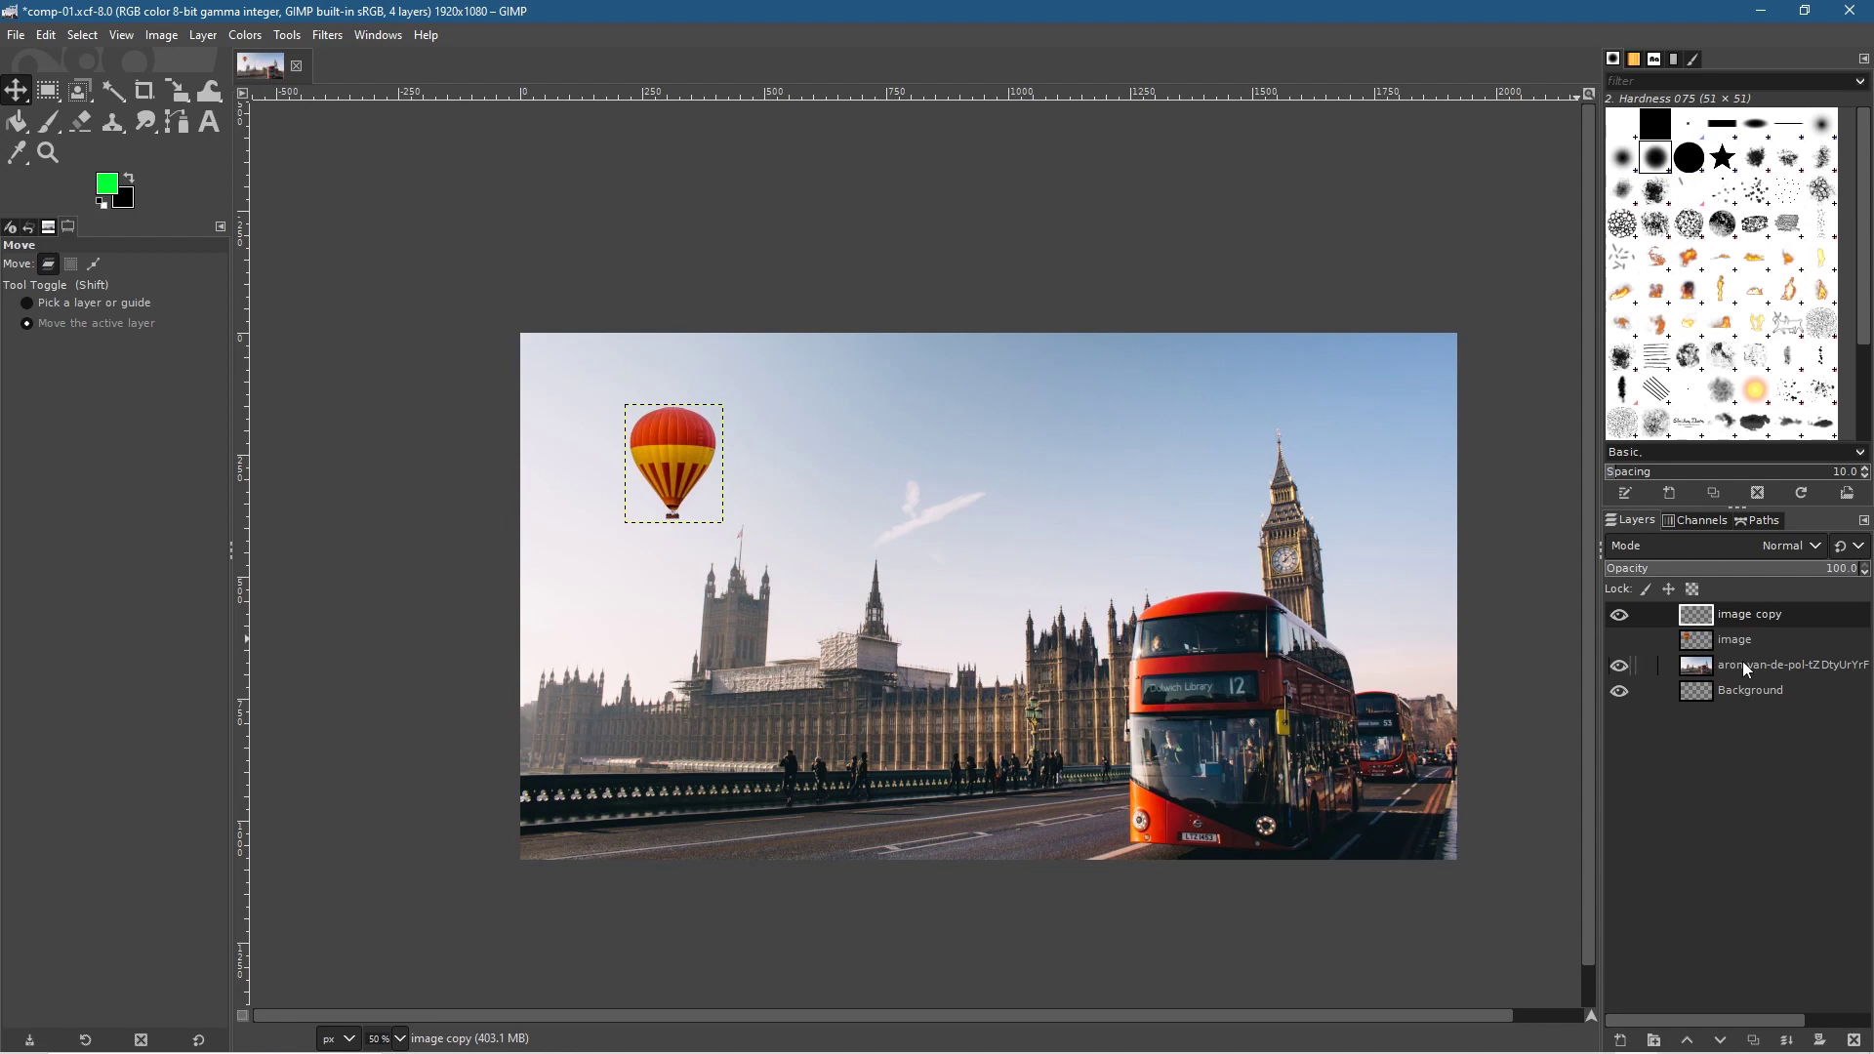
Duplicate the small balloon layer "image copy" and flip the duplicate horizontally.
{"action": "left_click", "coordinate": [1753, 1043]}
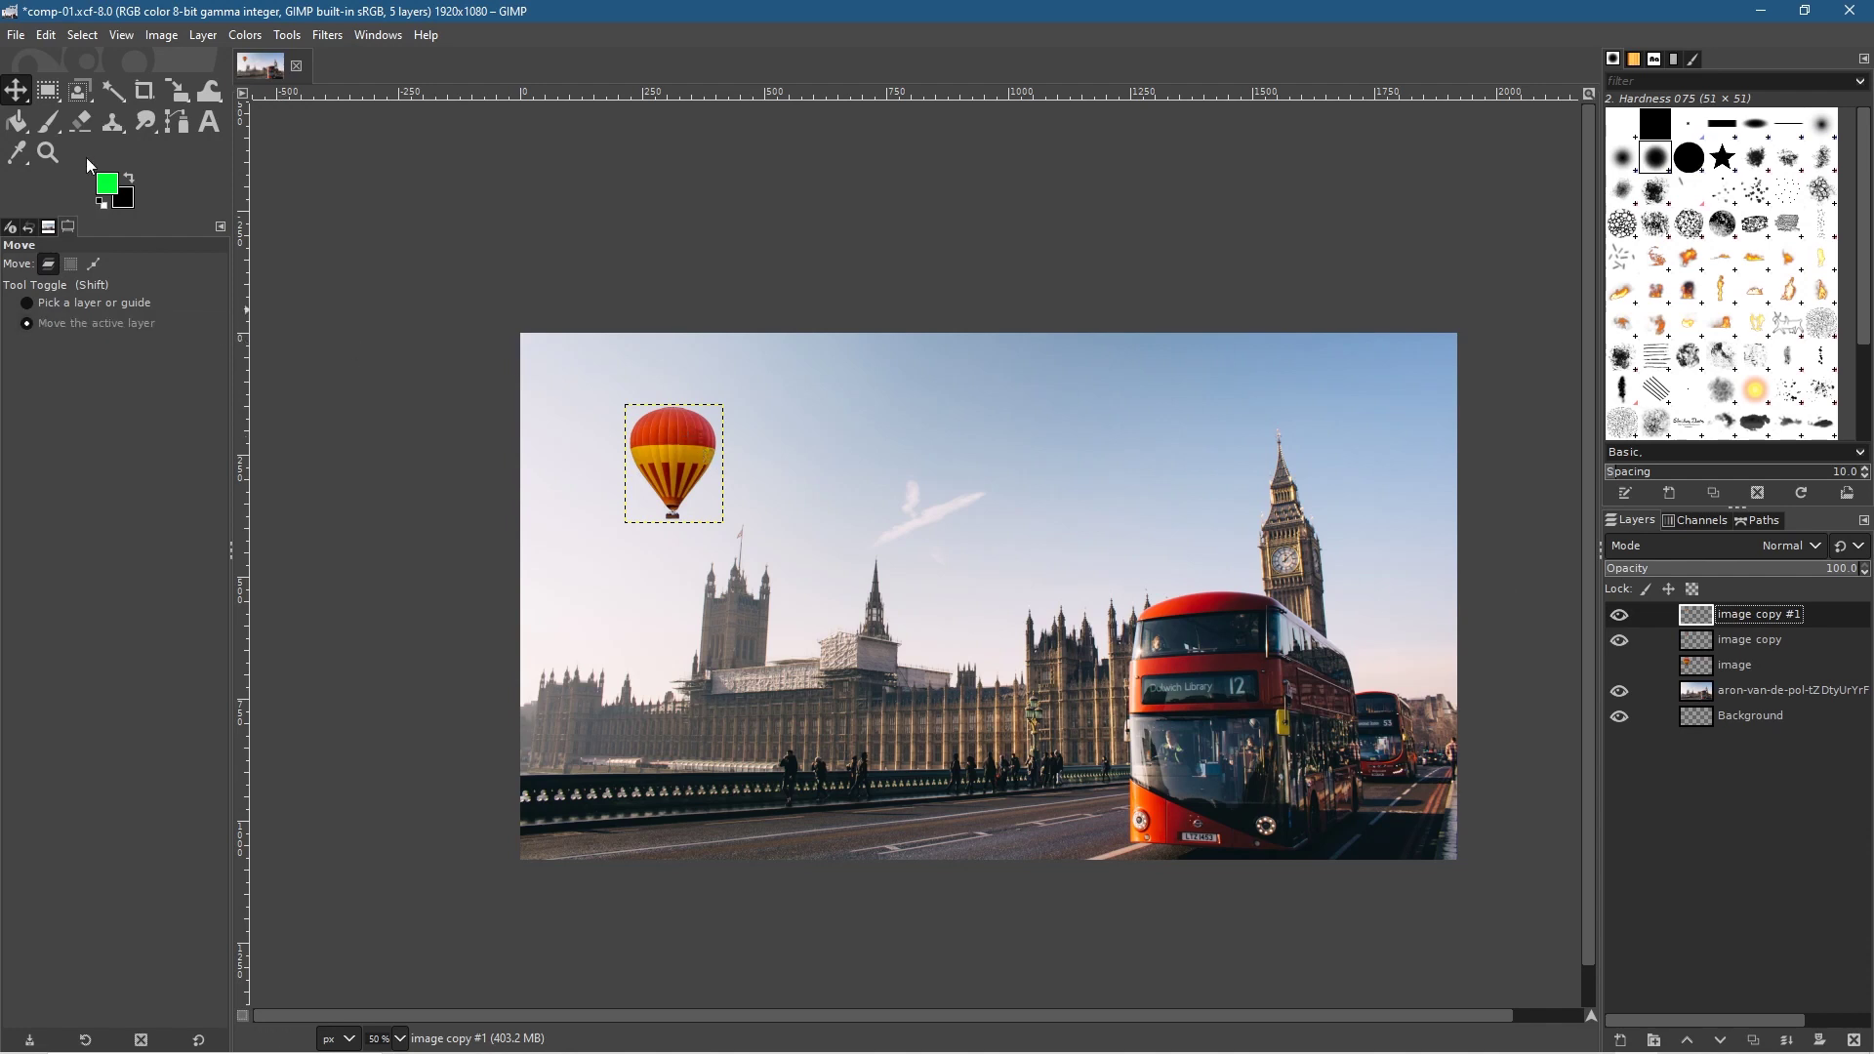
{"action": "left_click", "coordinate": [209, 95]}
{"action": "left_click", "coordinate": [174, 90]}
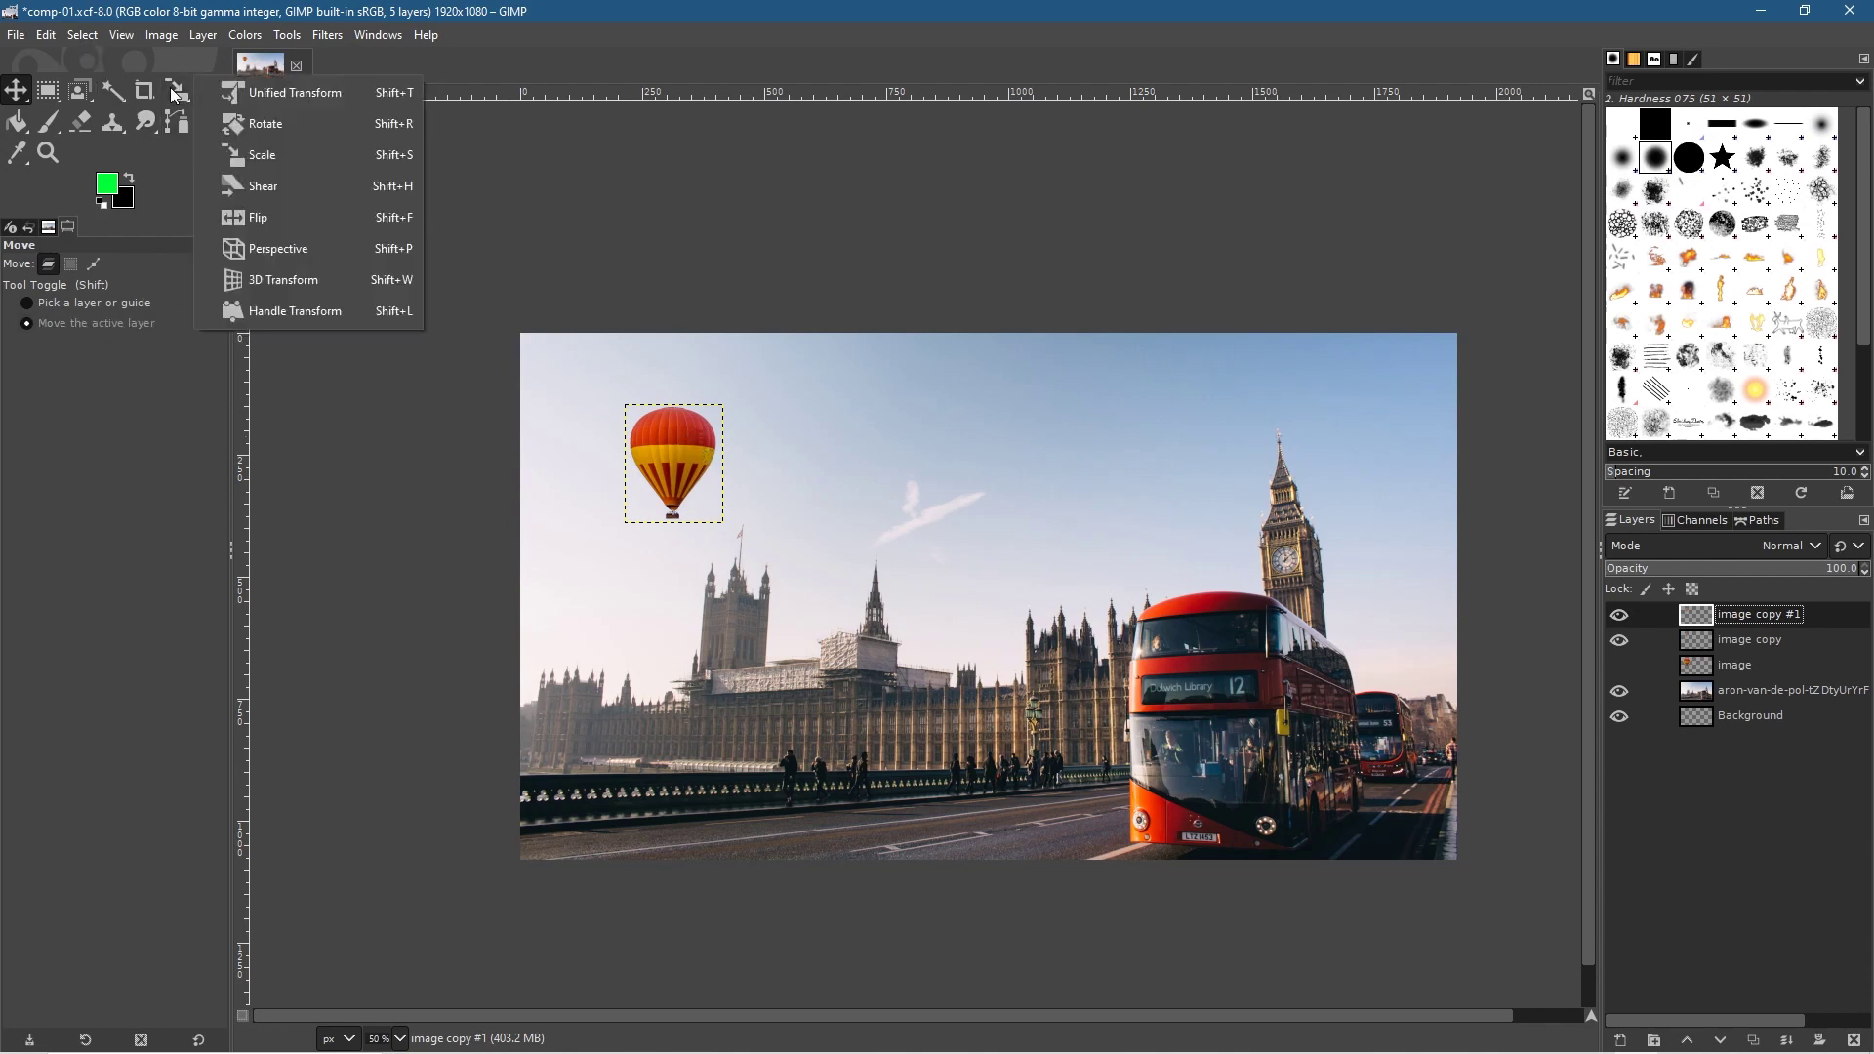
{"action": "left_click", "coordinate": [284, 219]}
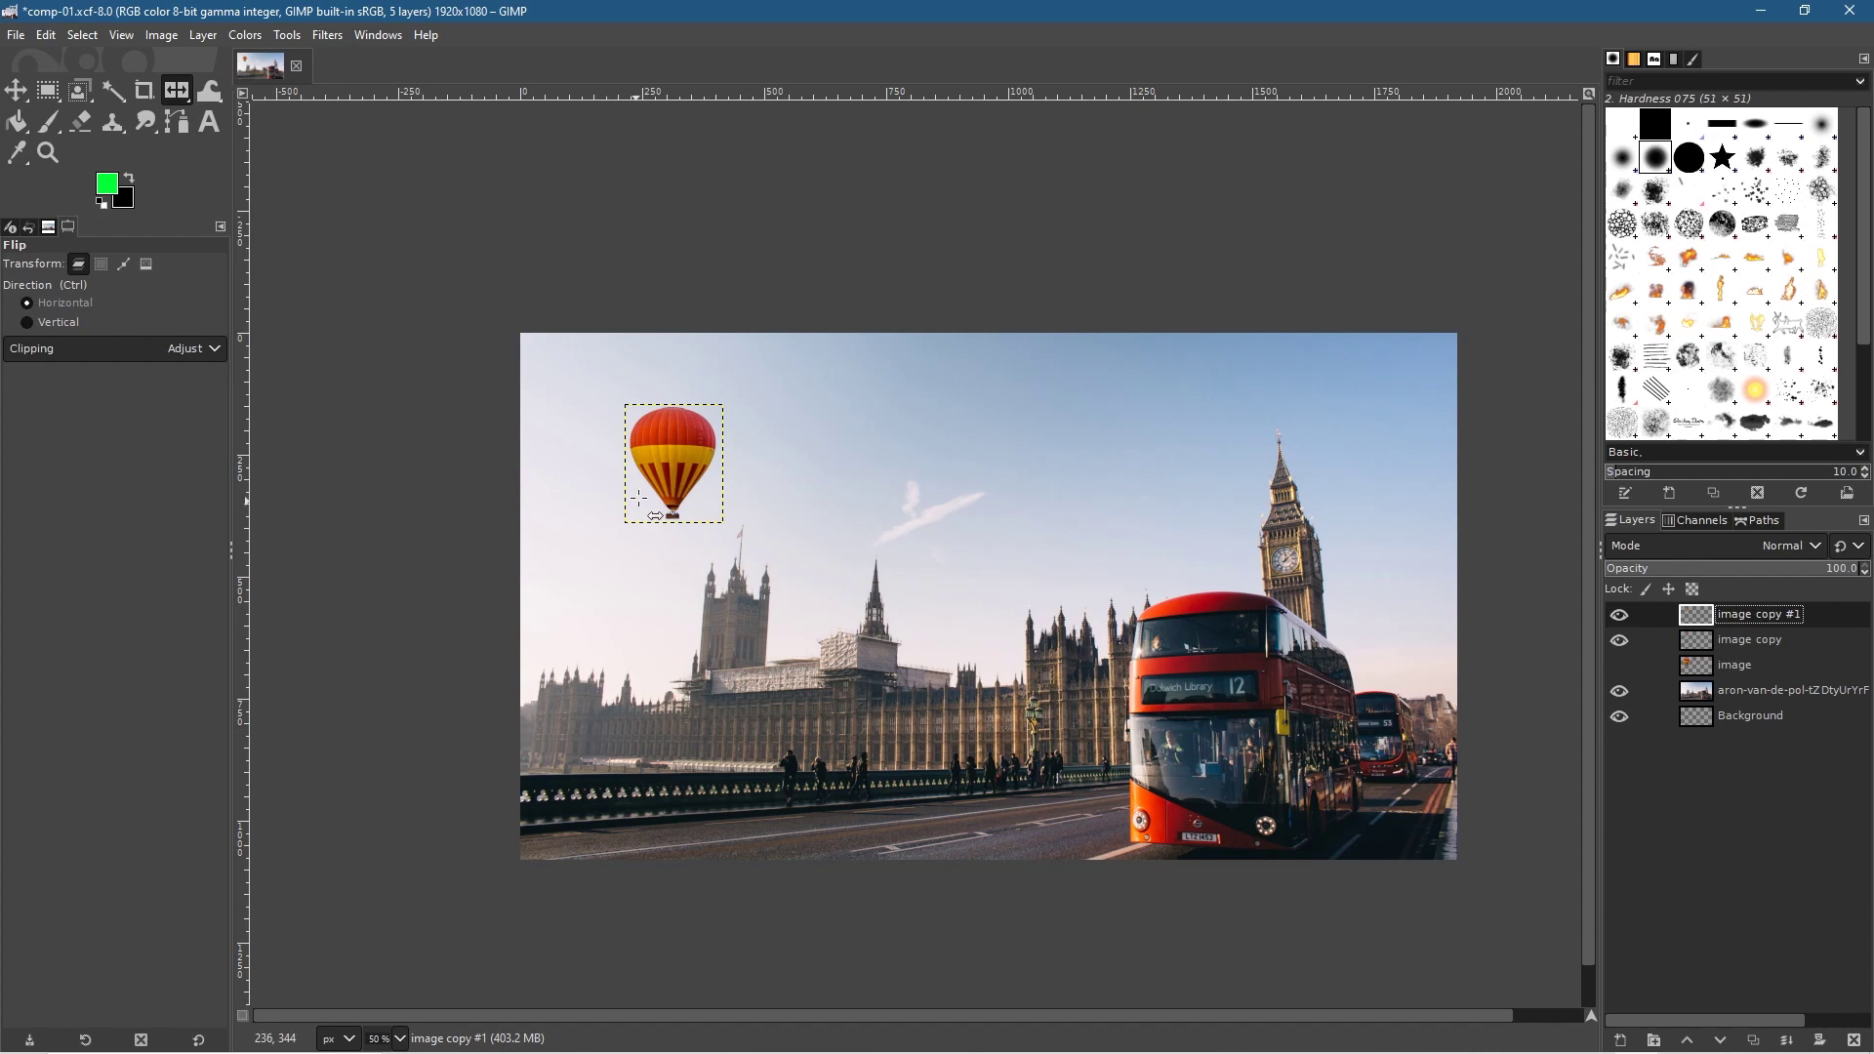
{"action": "left_click", "coordinate": [652, 454]}
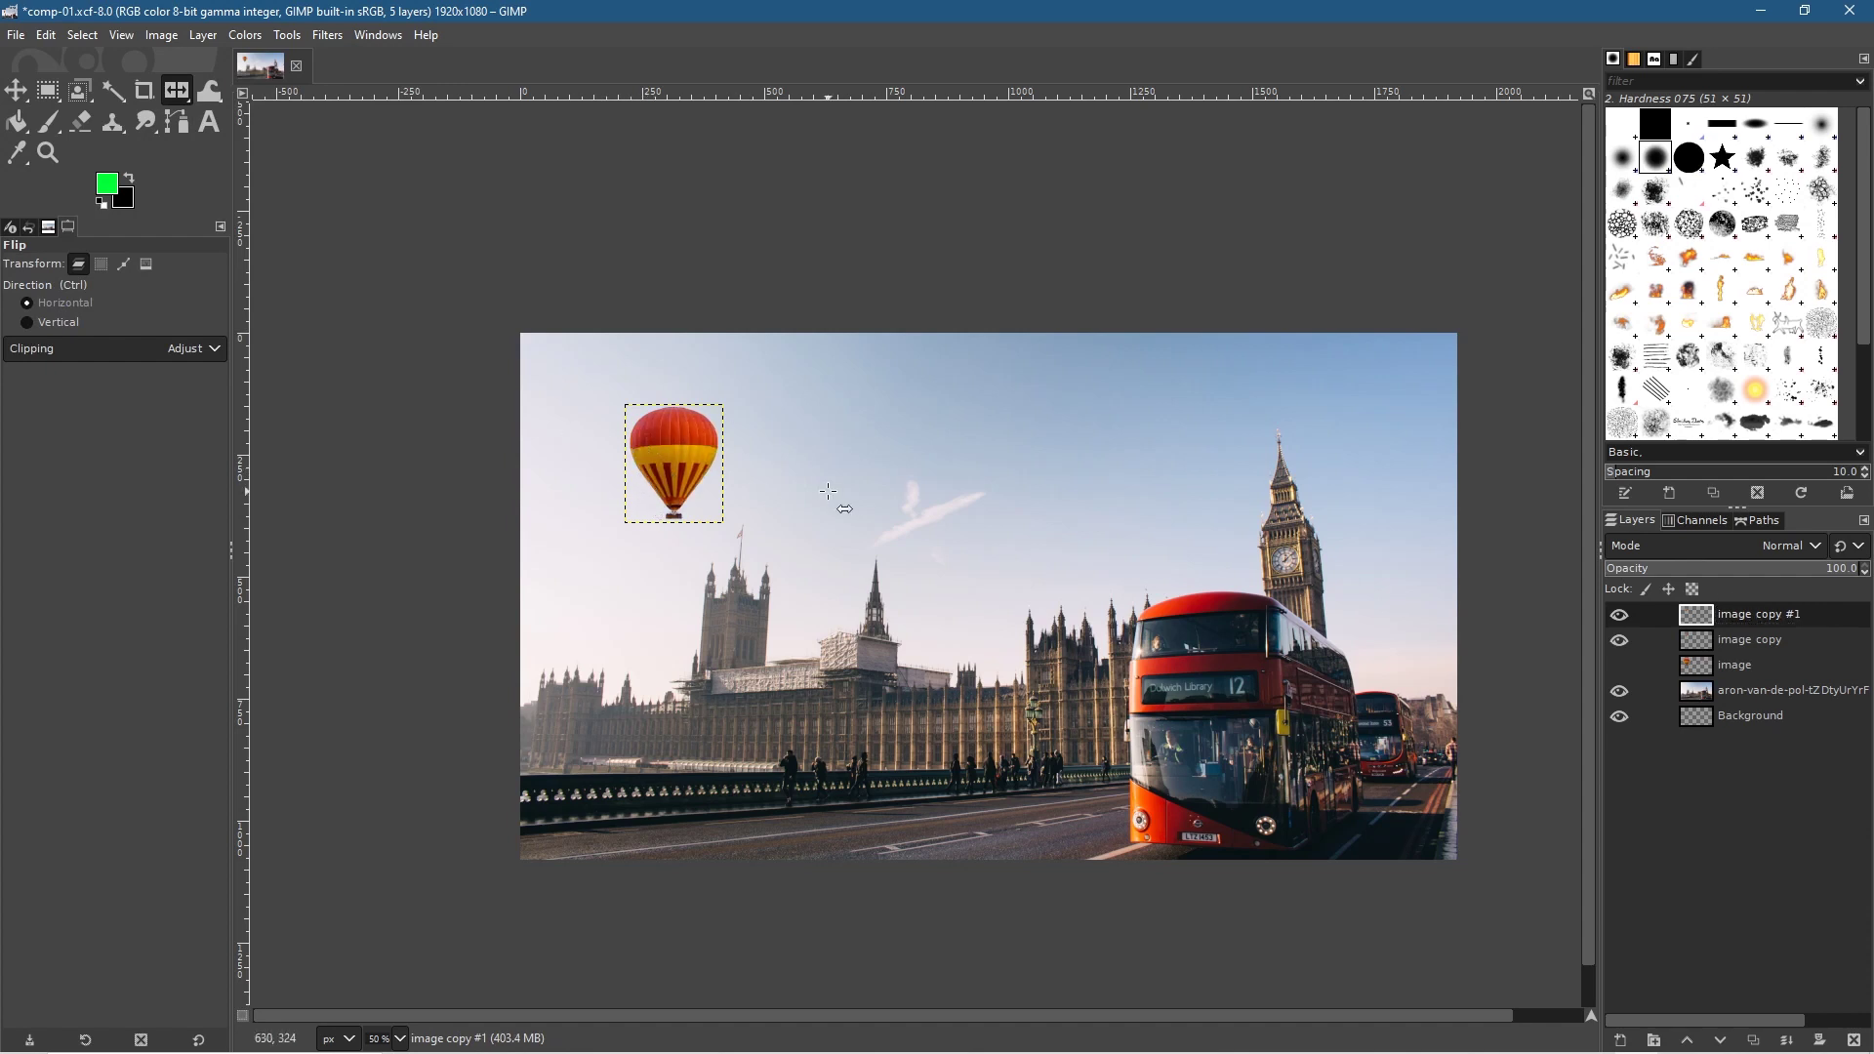
Move the flipped balloon into the sky left of Big Ben and scale it down to about 92 × 111 px.
{"action": "left_click", "coordinate": [15, 90]}
{"action": "left_click_drag", "start_coordinate": [611, 444], "coordinate": [1024, 422]}
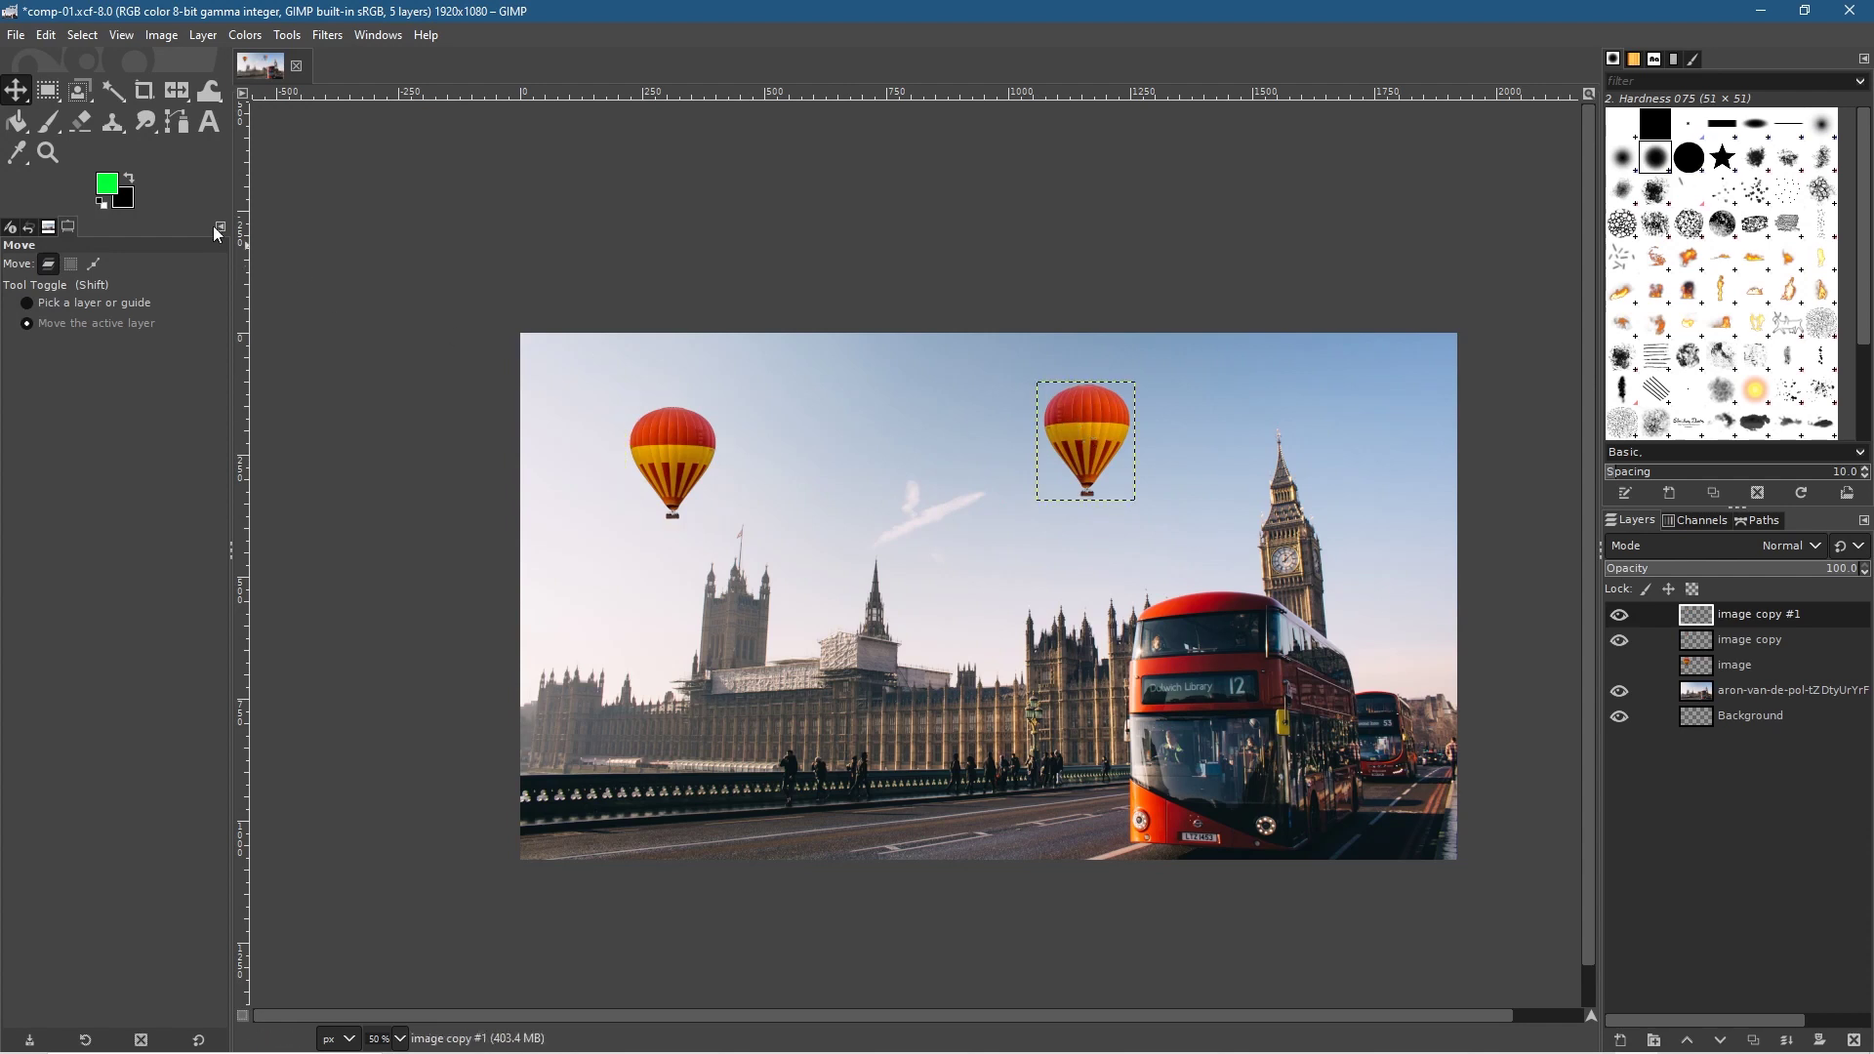
{"action": "left_click", "coordinate": [208, 92]}
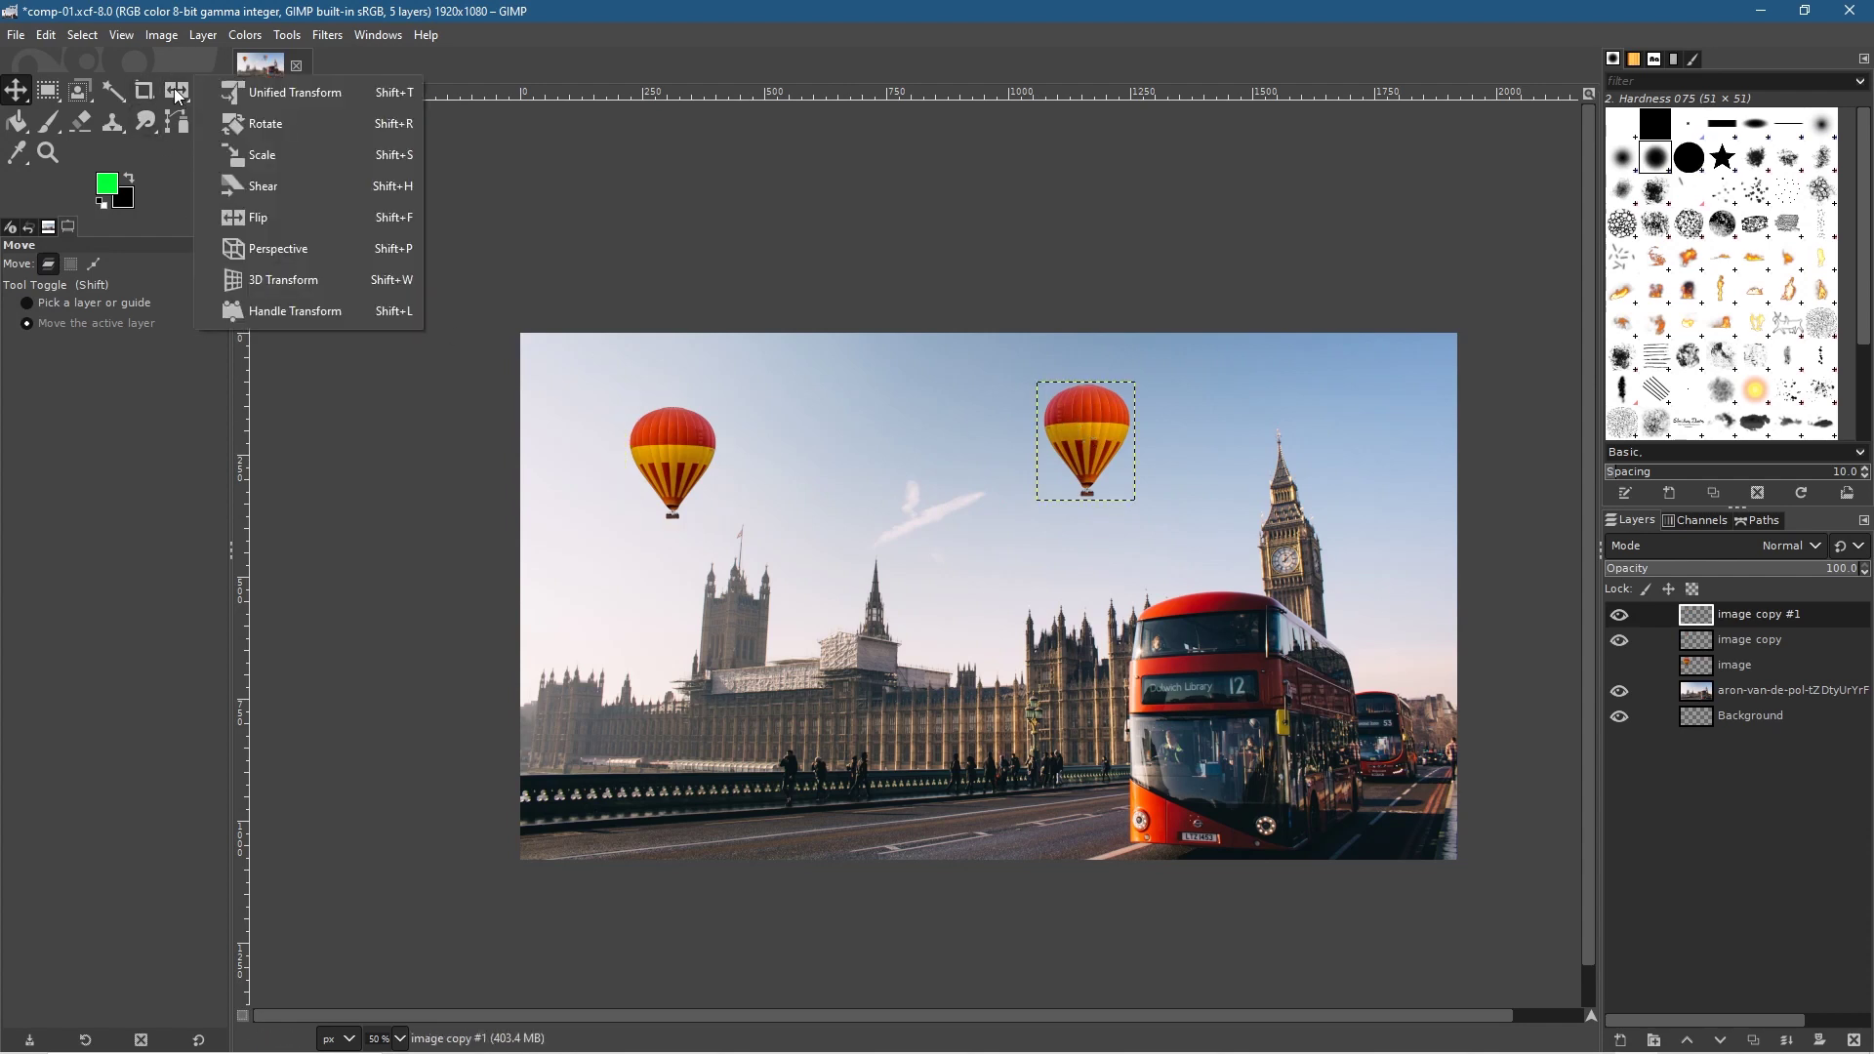
{"action": "left_click", "coordinate": [262, 154]}
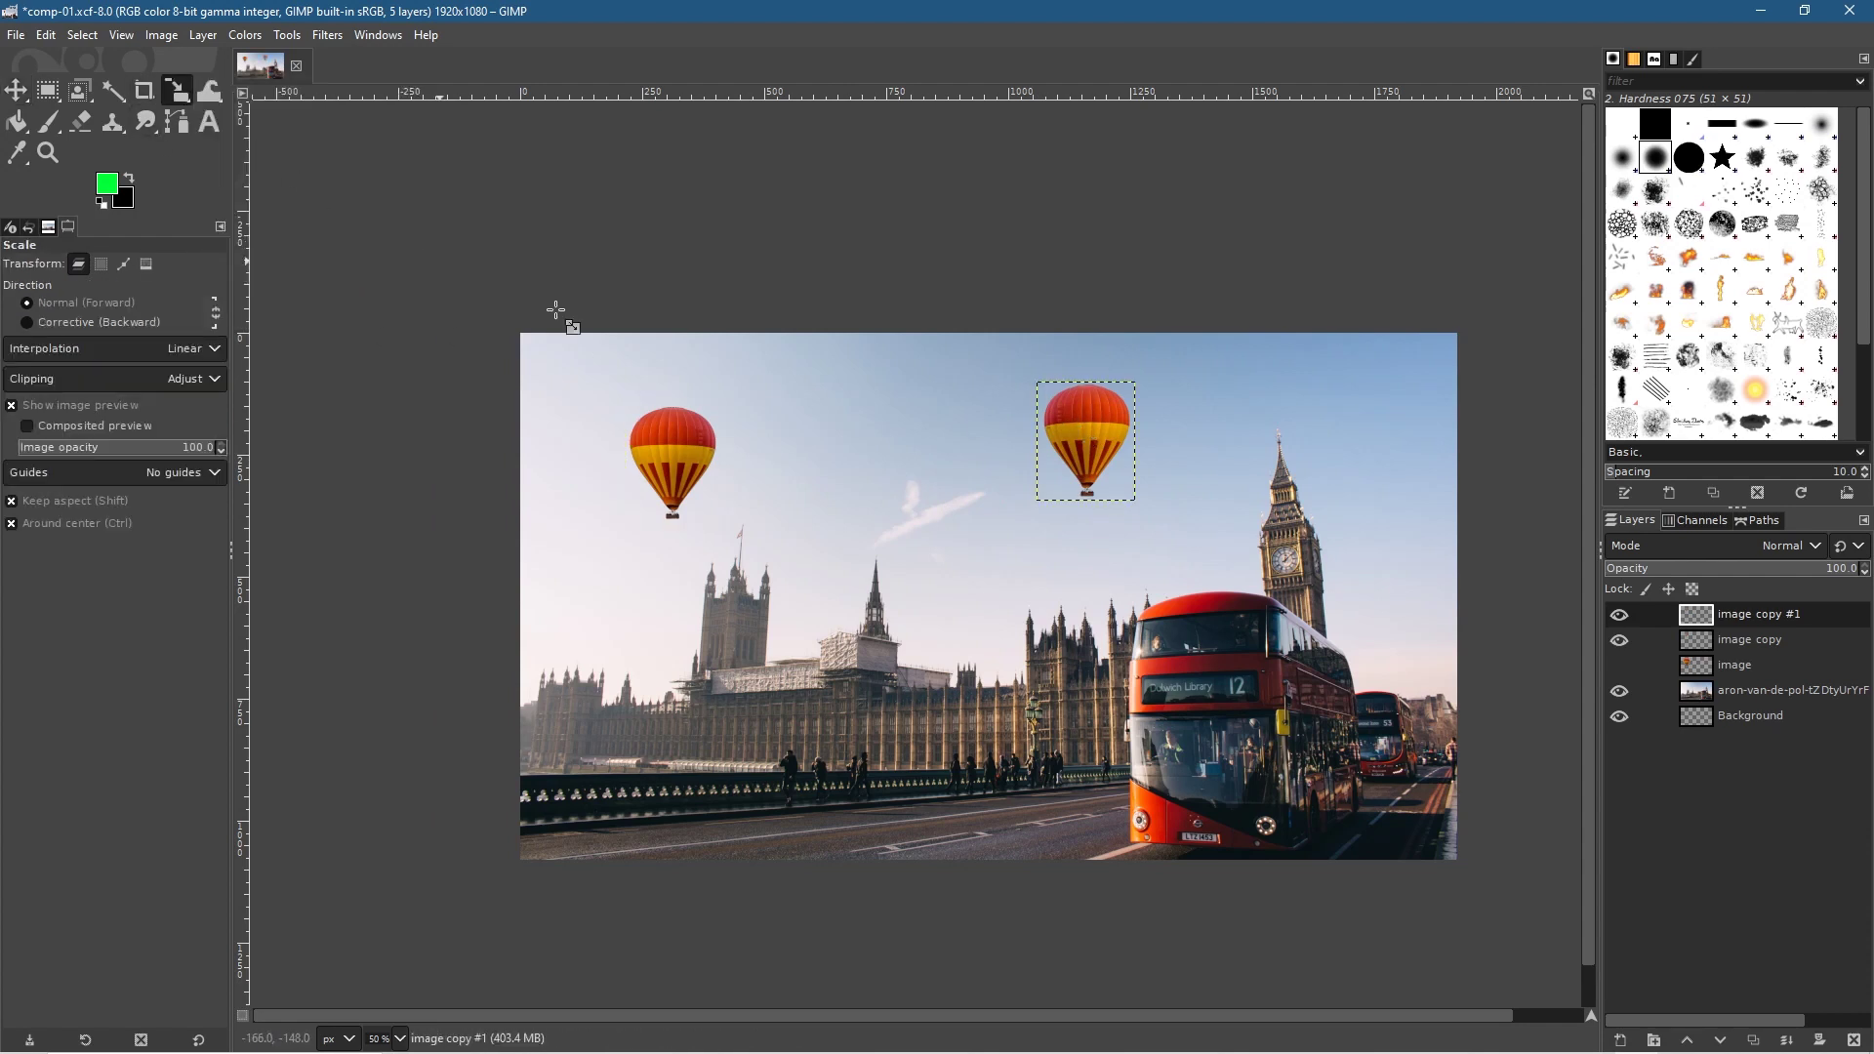
{"action": "left_click", "coordinate": [1134, 386]}
{"action": "left_click_drag", "start_coordinate": [1140, 380], "coordinate": [1078, 435]}
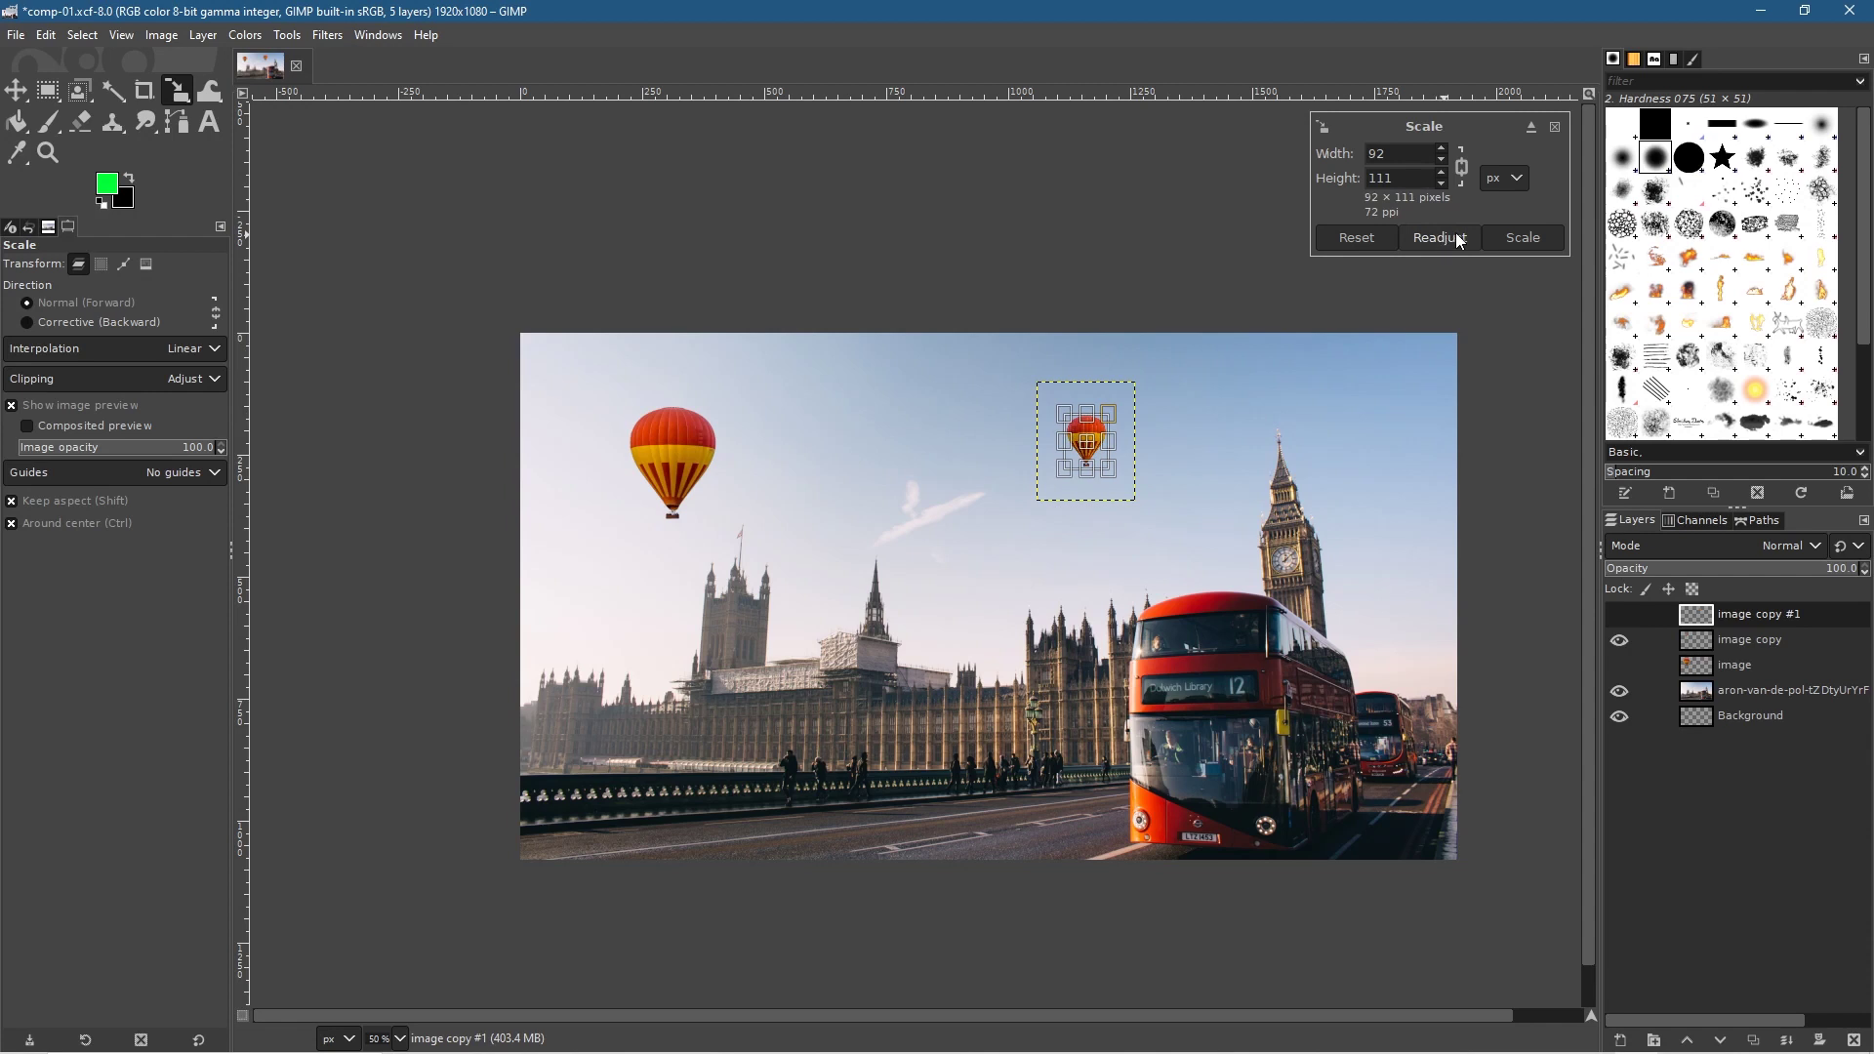
{"action": "left_click", "coordinate": [1515, 240]}
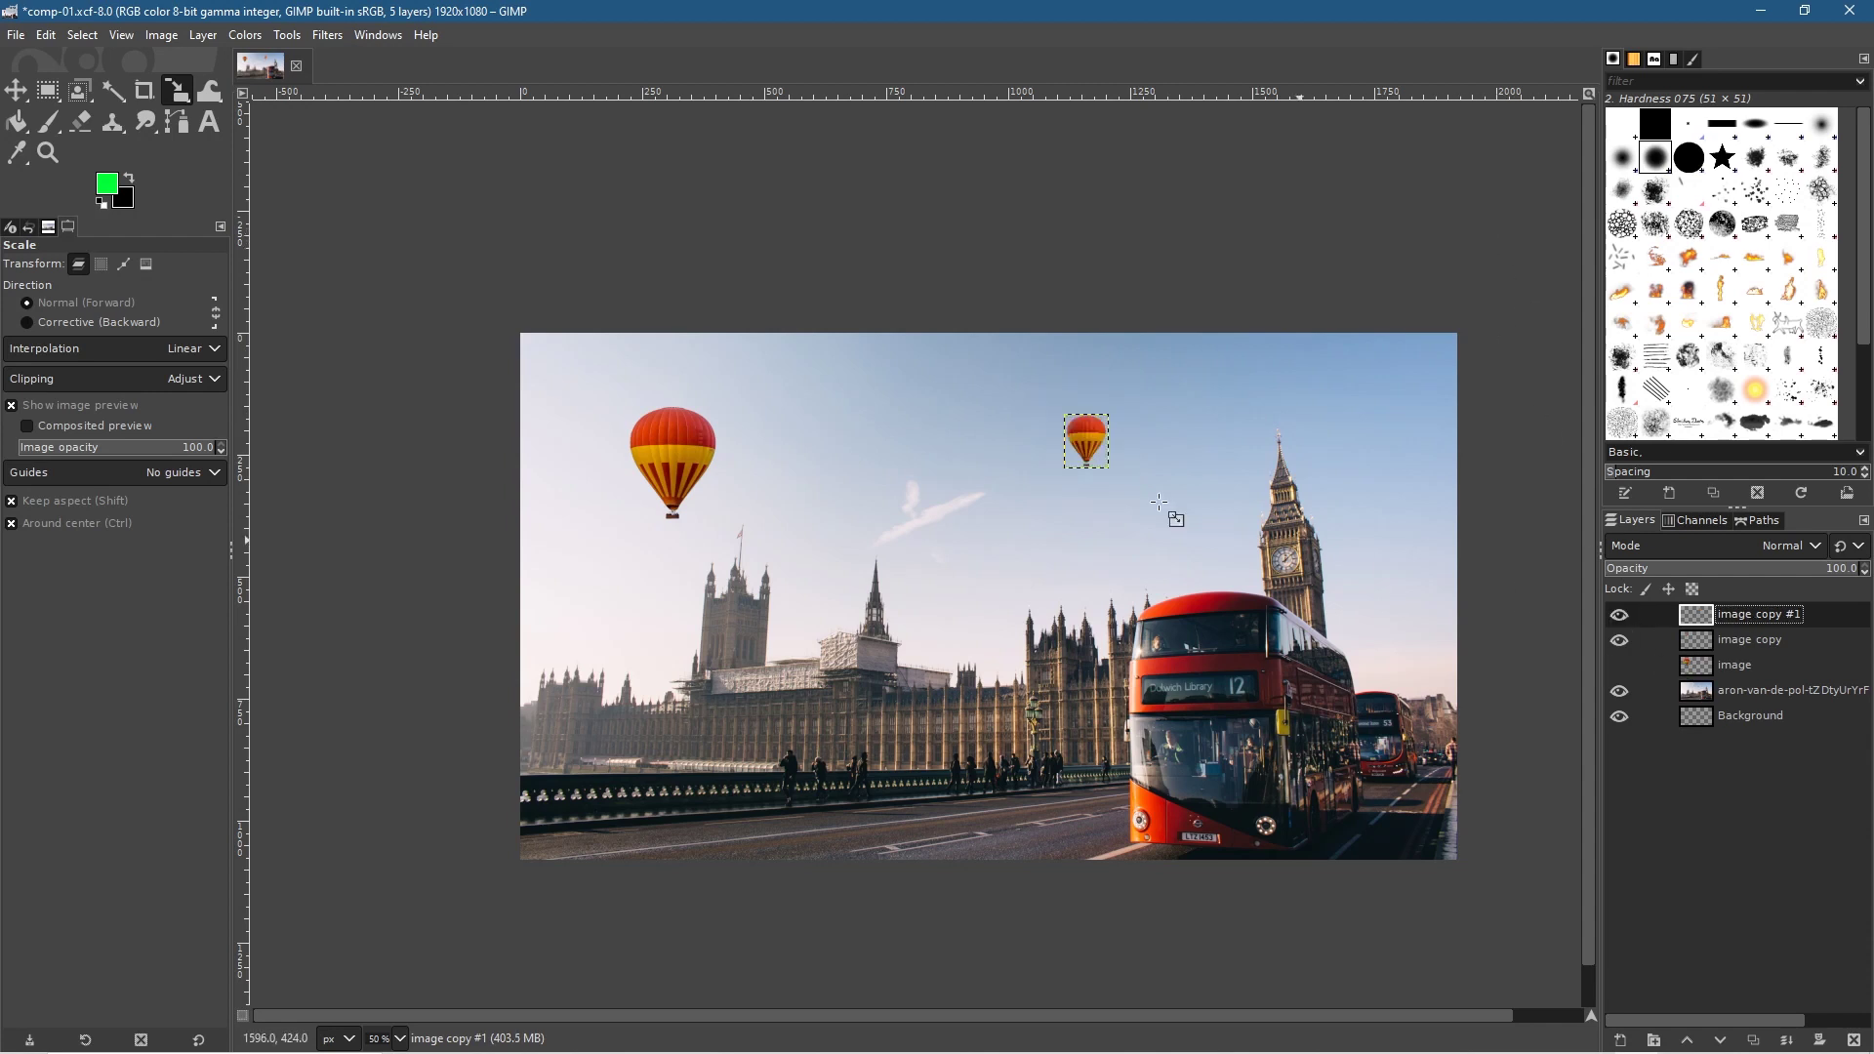
Recolor the smaller balloon with Hue-Saturation using a hue of 32.9.
{"action": "left_click", "coordinate": [242, 35]}
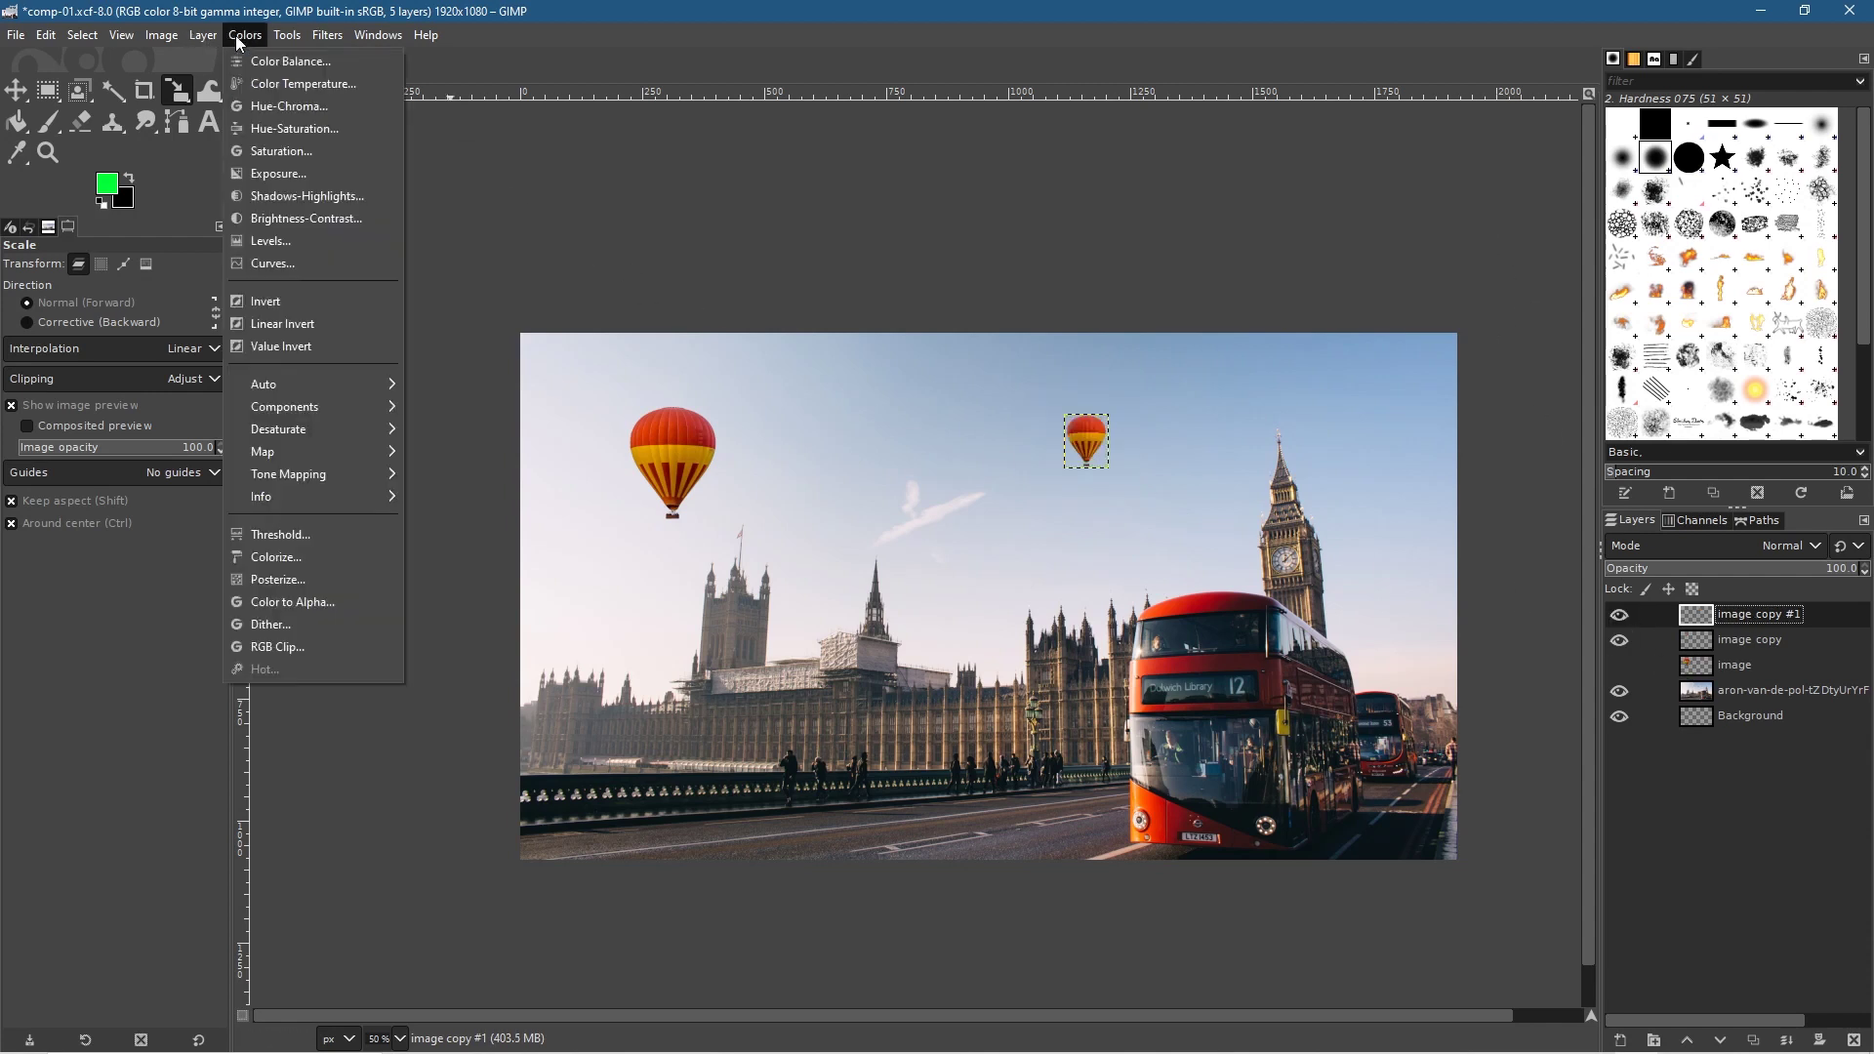
{"action": "left_click", "coordinate": [258, 129]}
{"action": "left_click_drag", "start_coordinate": [1620, 606], "coordinate": [1663, 612]}
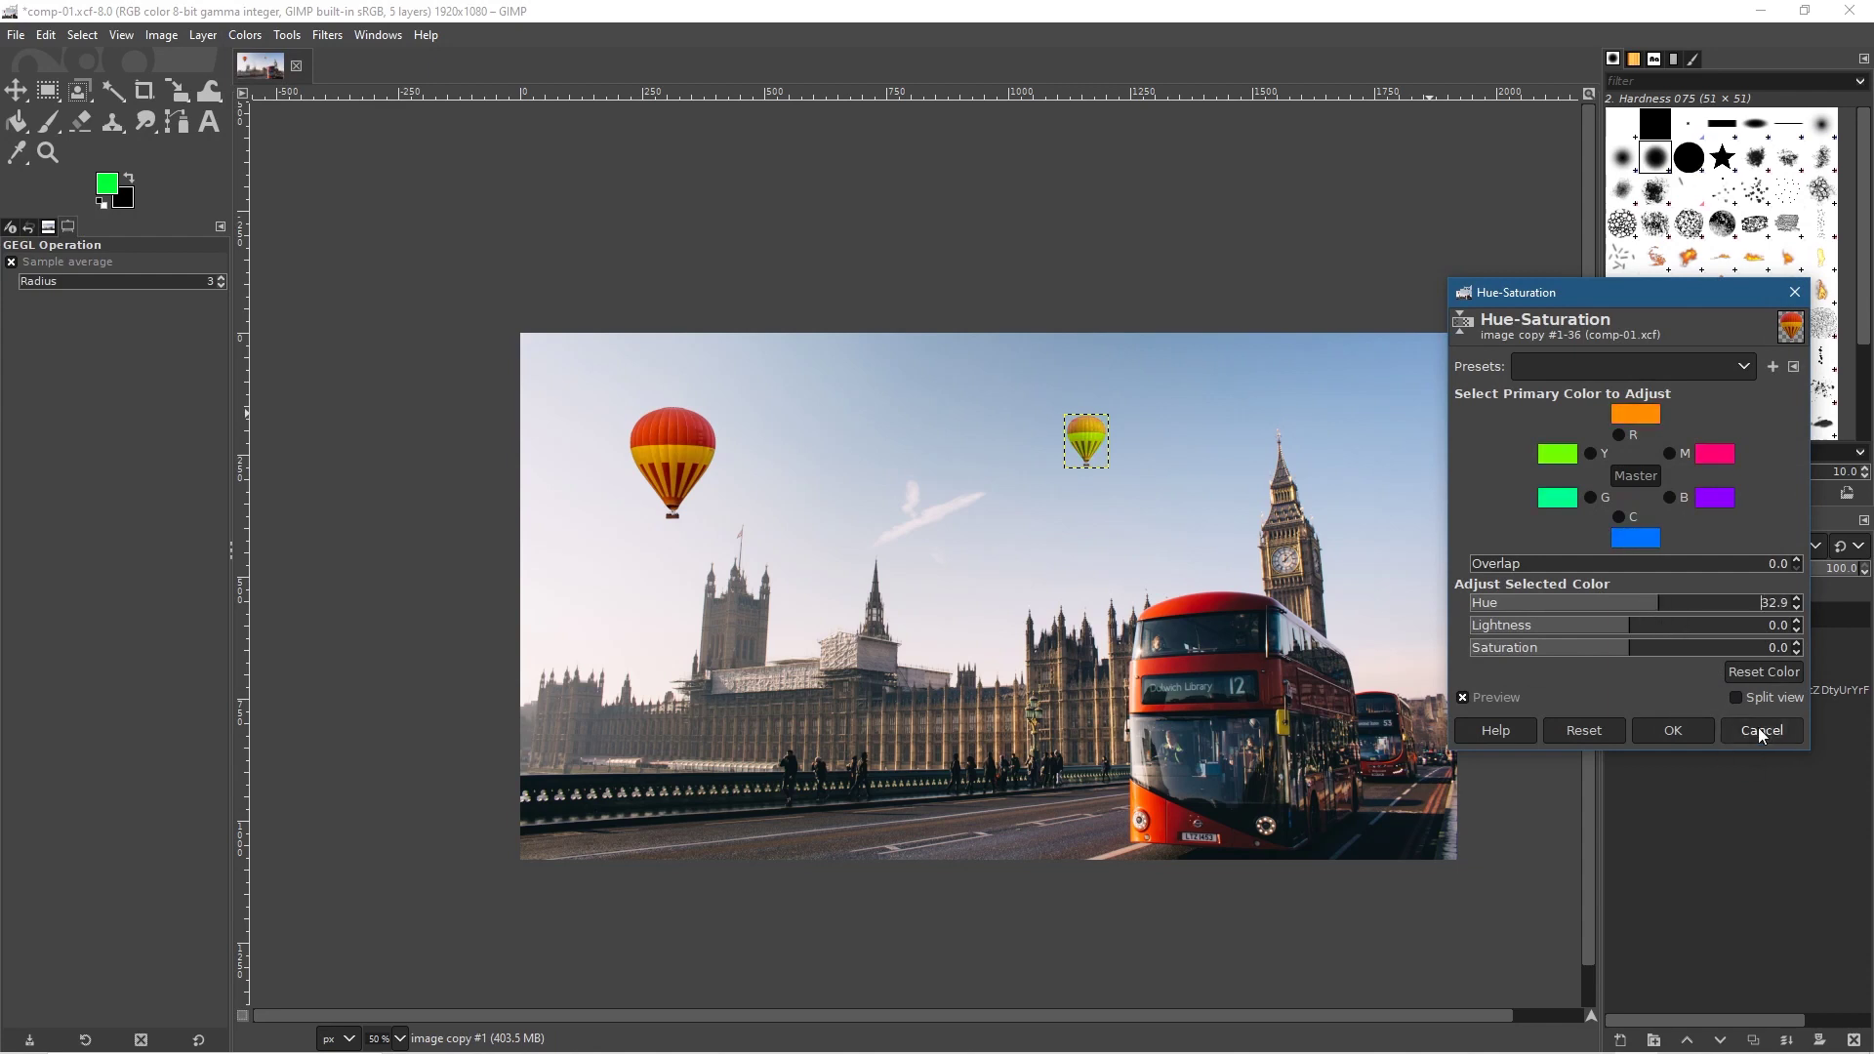
{"action": "left_click", "coordinate": [1672, 731]}
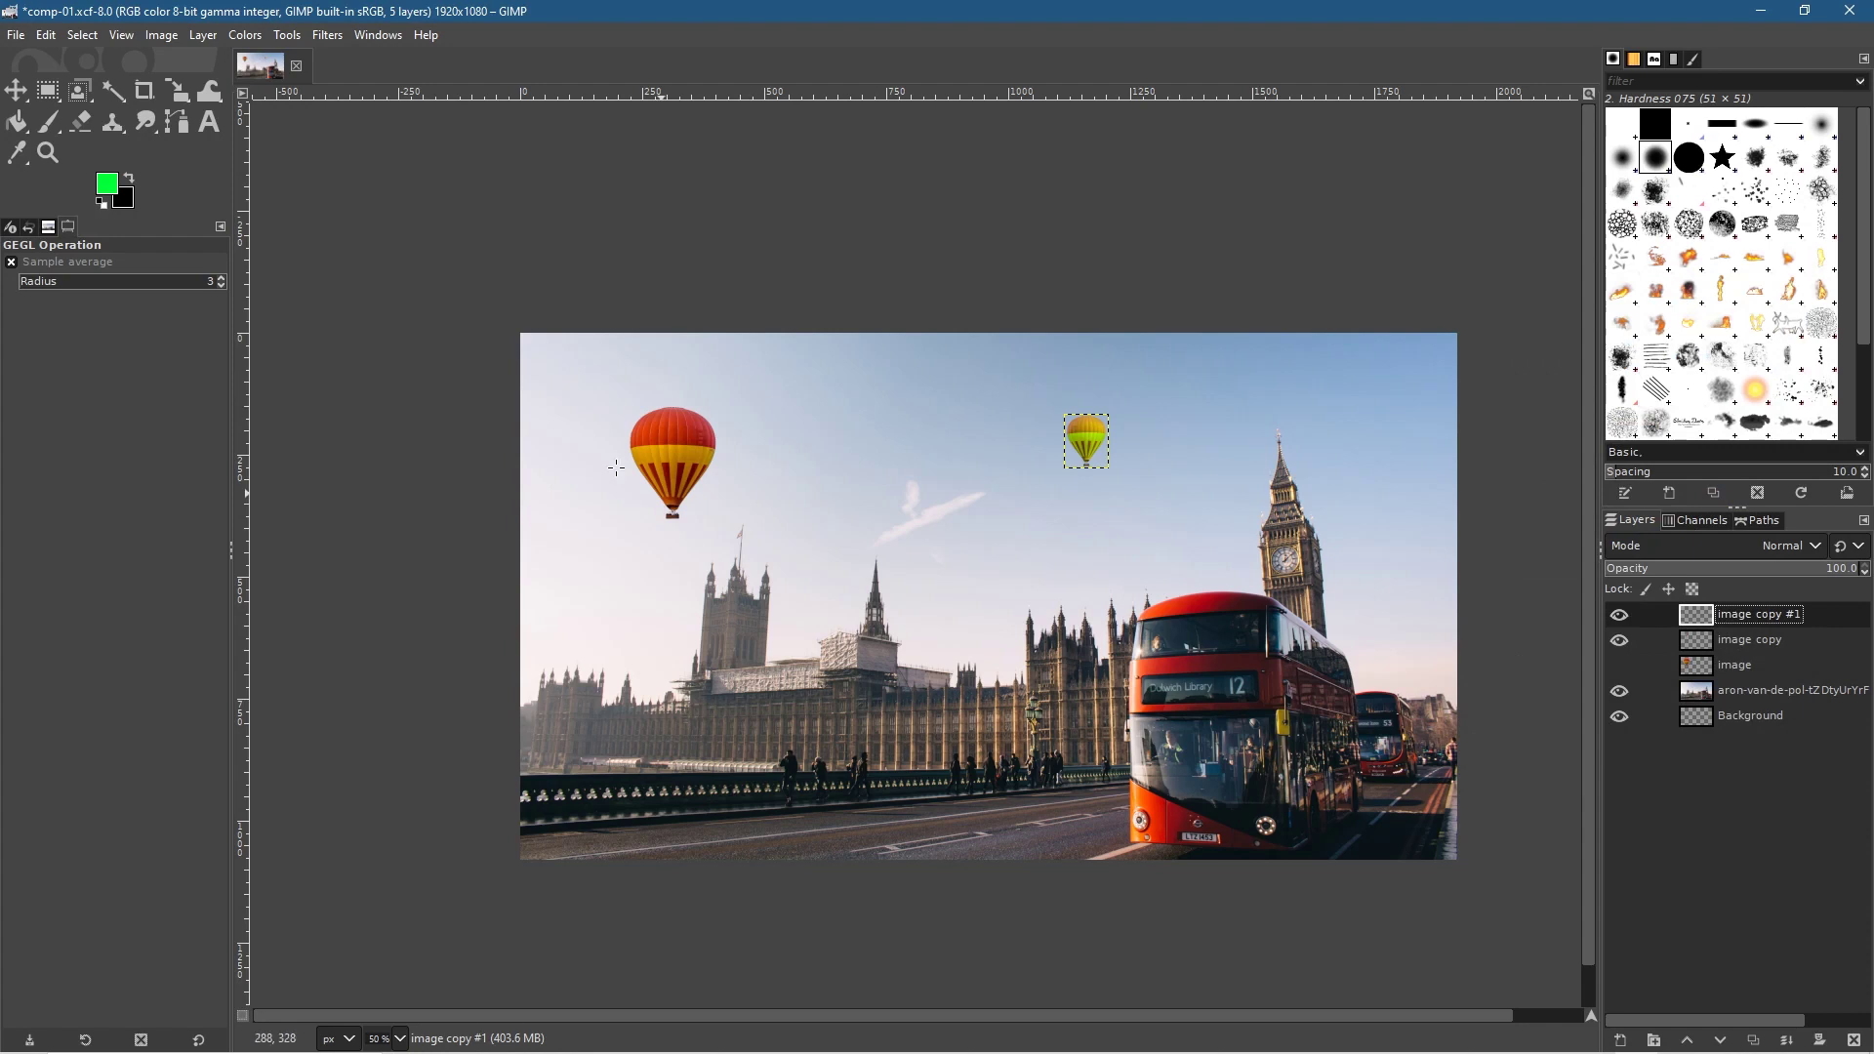
Make the Background layer active and save comp-01.xcf.
{"action": "left_click", "coordinate": [26, 91]}
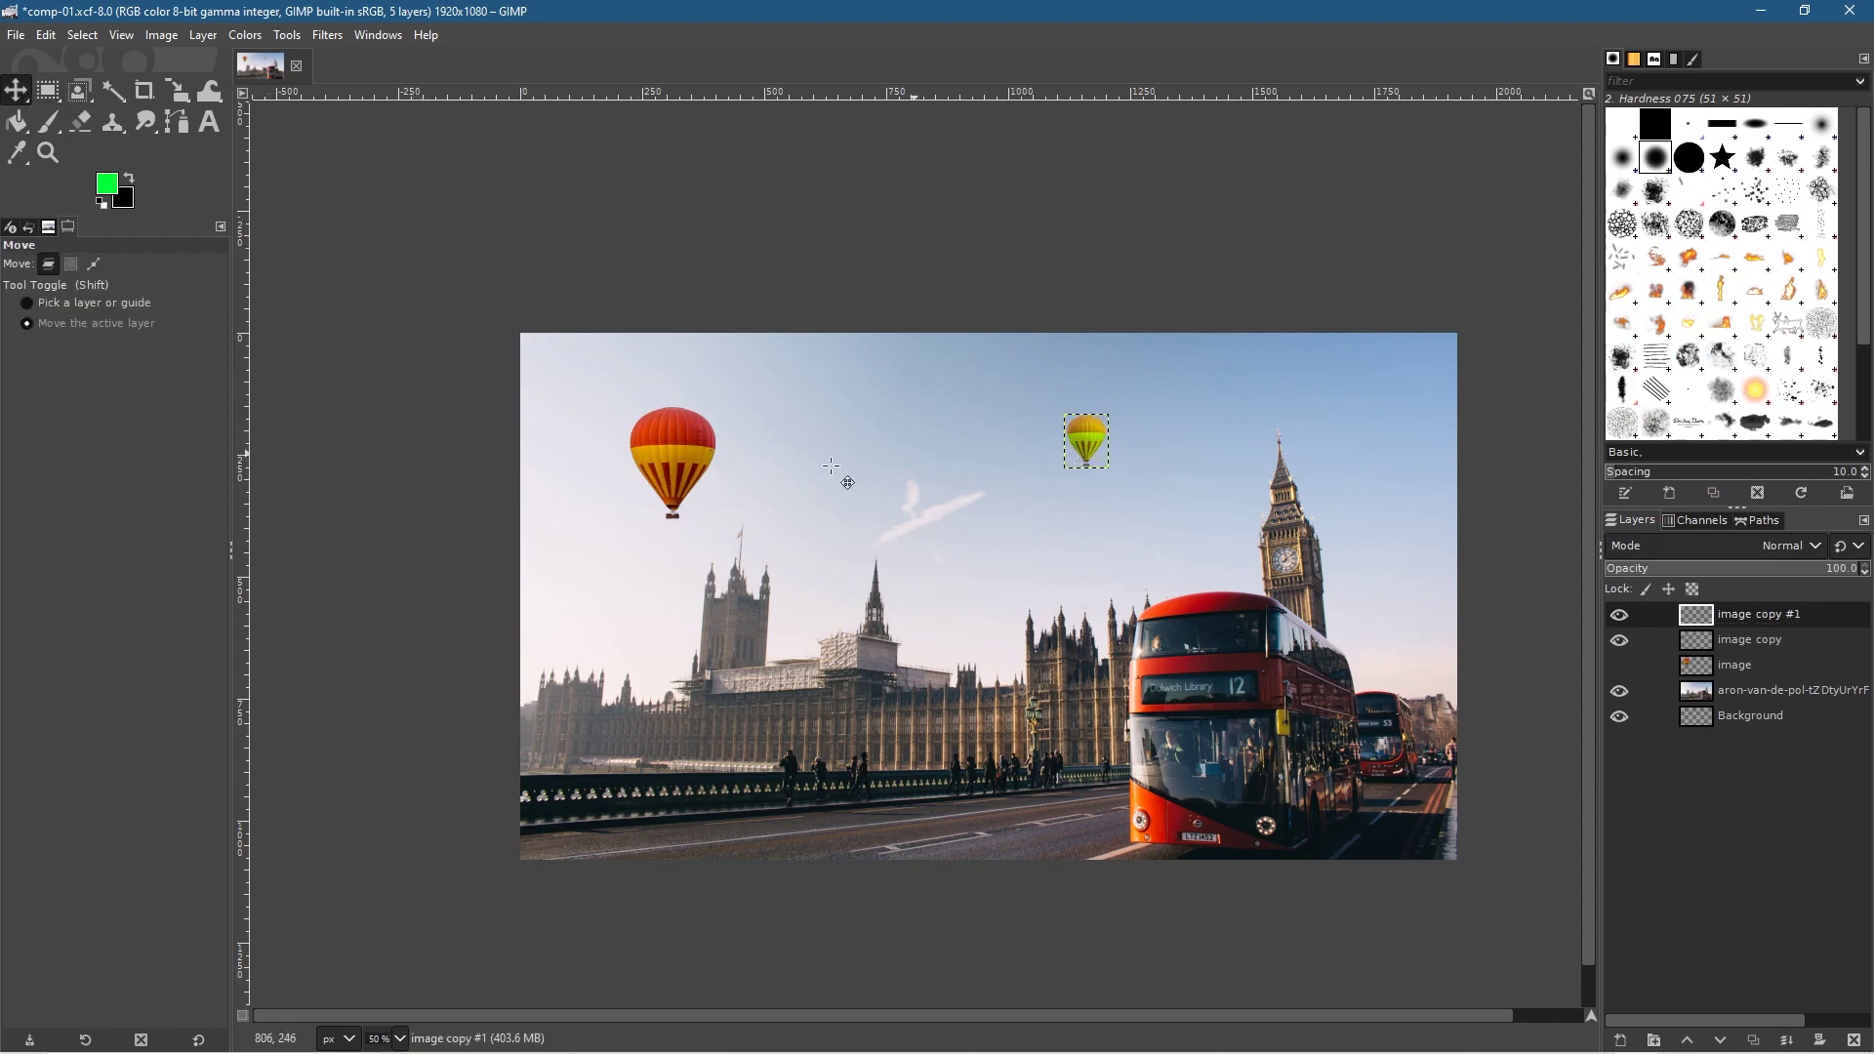
{"action": "left_click", "coordinate": [1725, 720]}
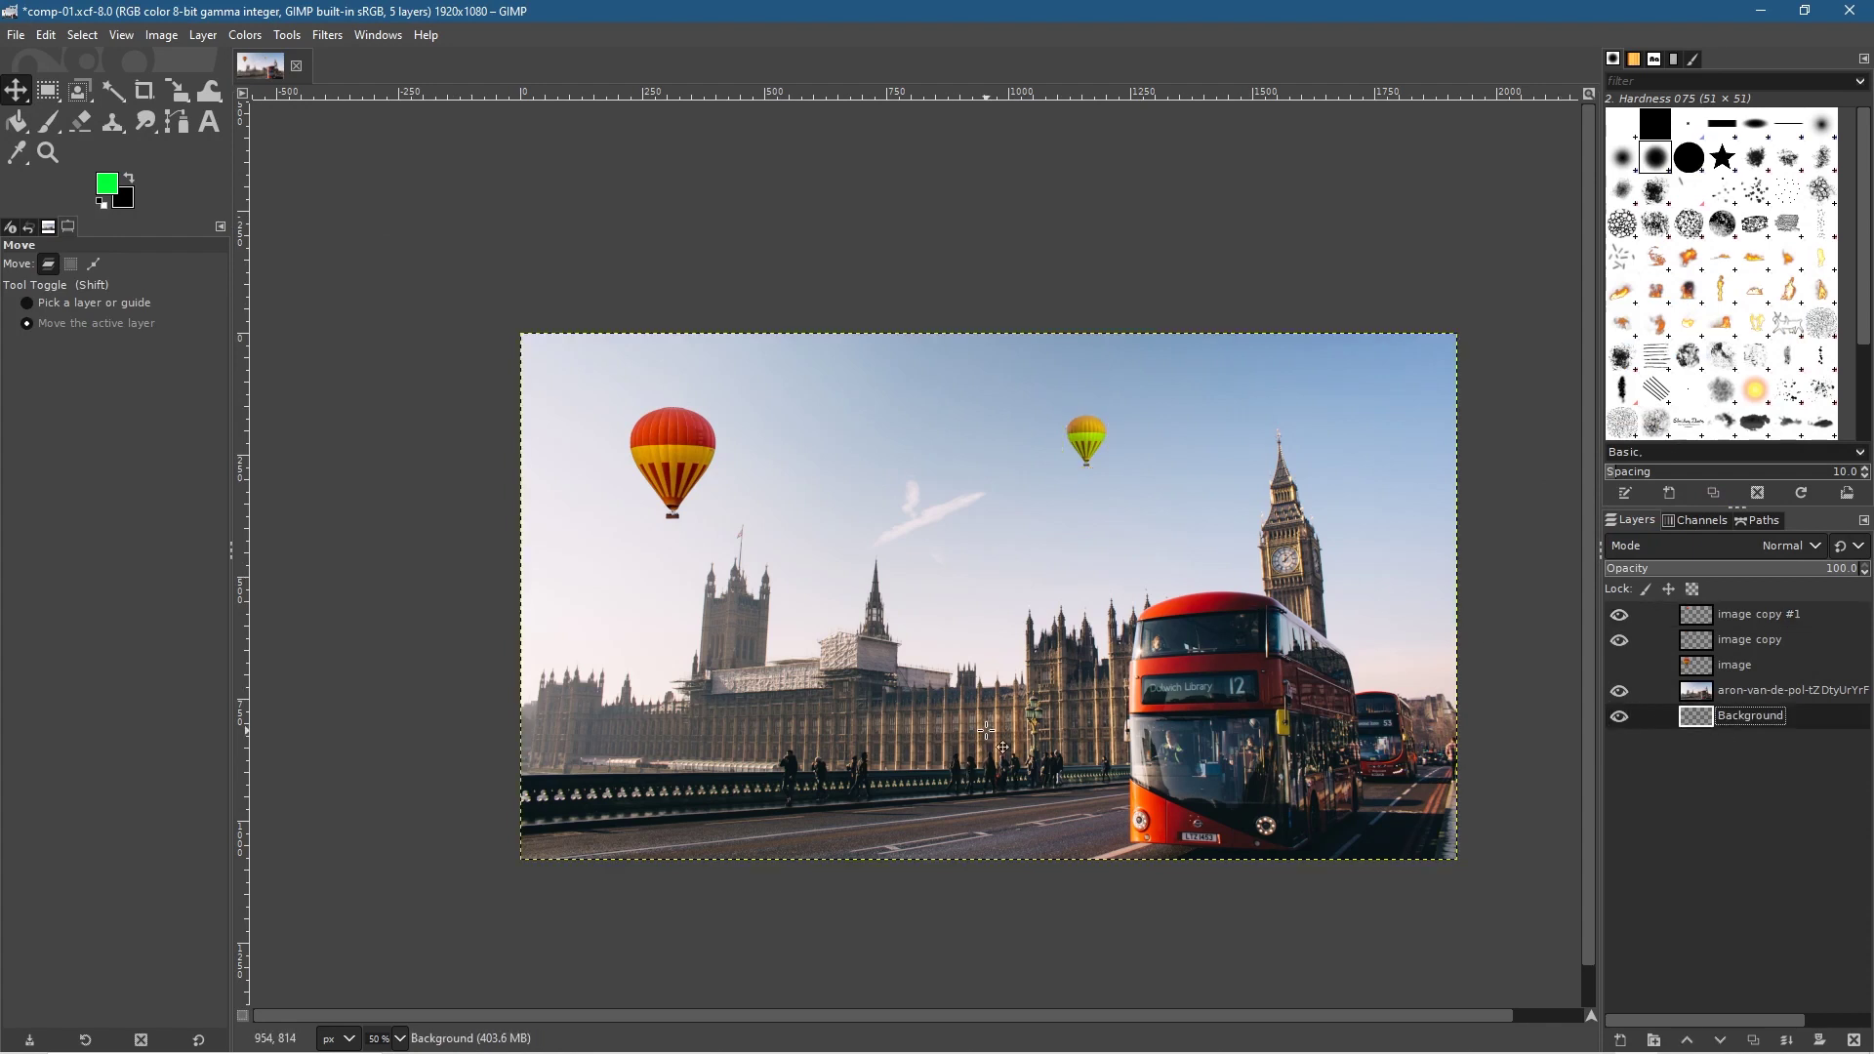
{"action": "left_click_drag", "start_coordinate": [1018, 639], "coordinate": [961, 595]}
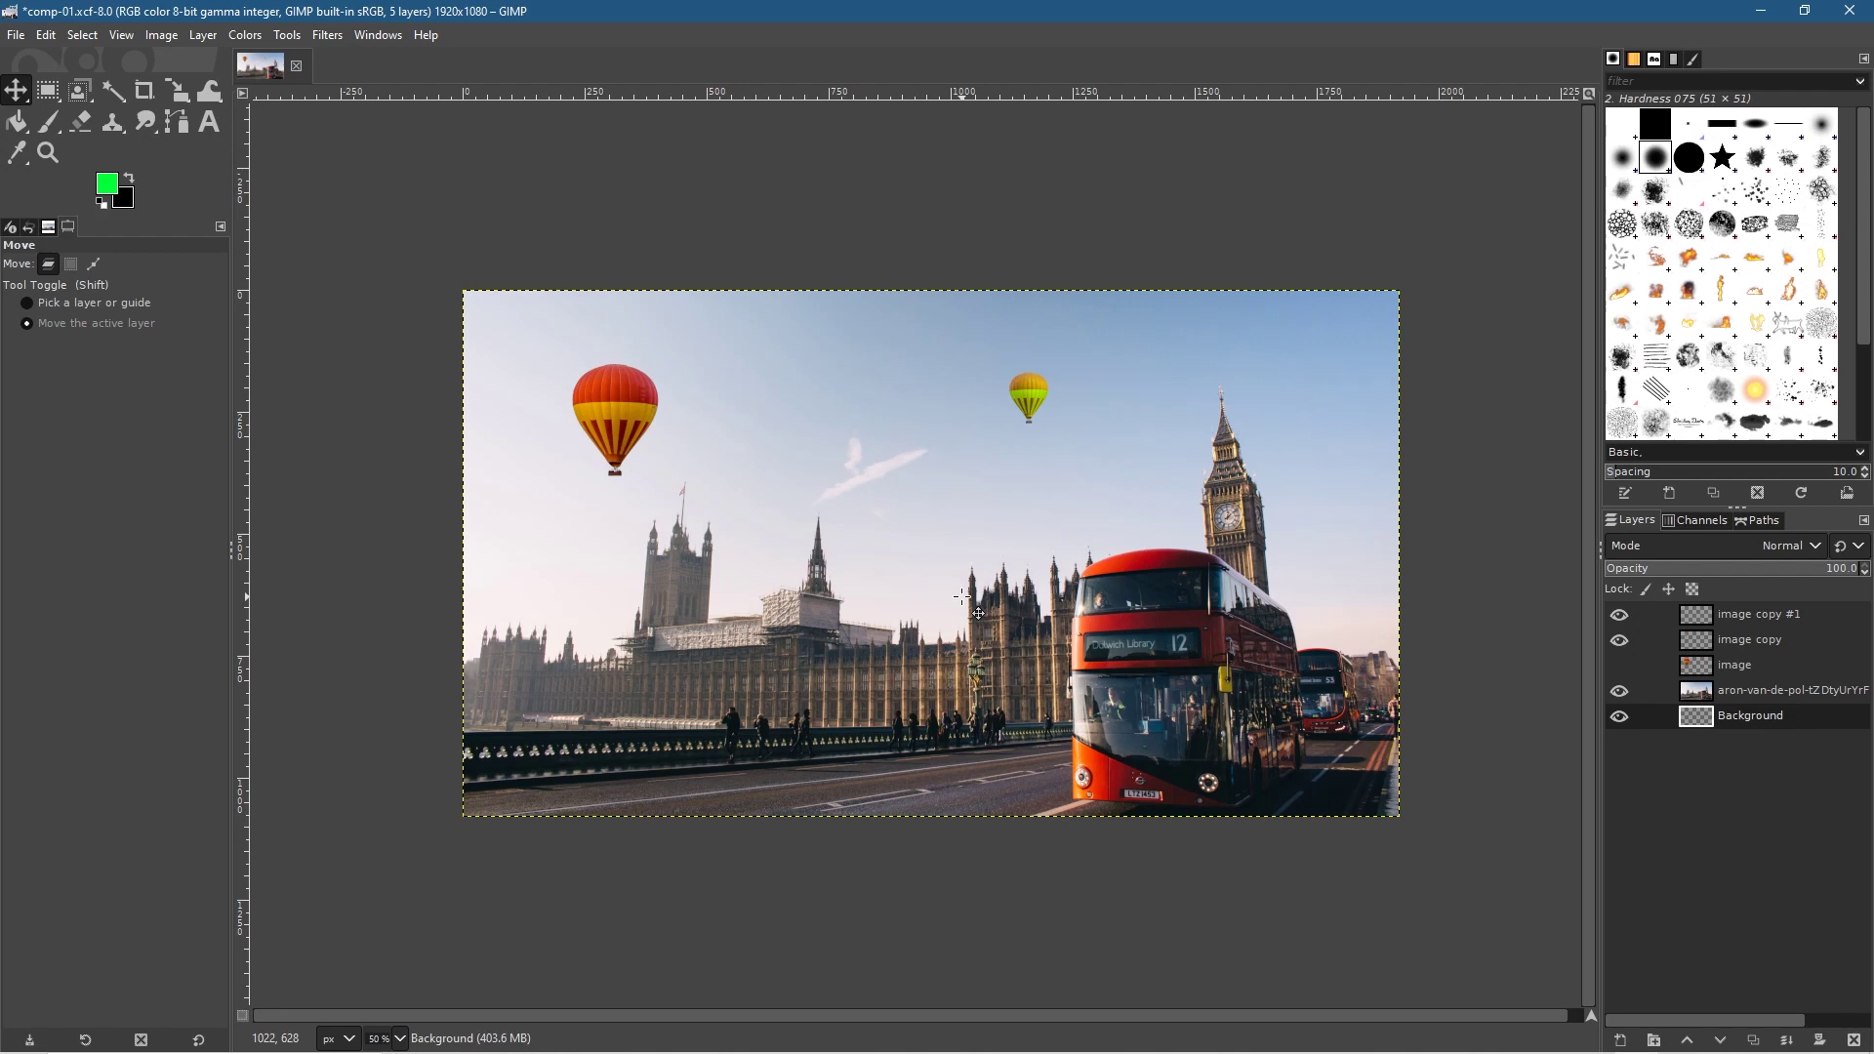
{"action": "left_click", "coordinate": [15, 35]}
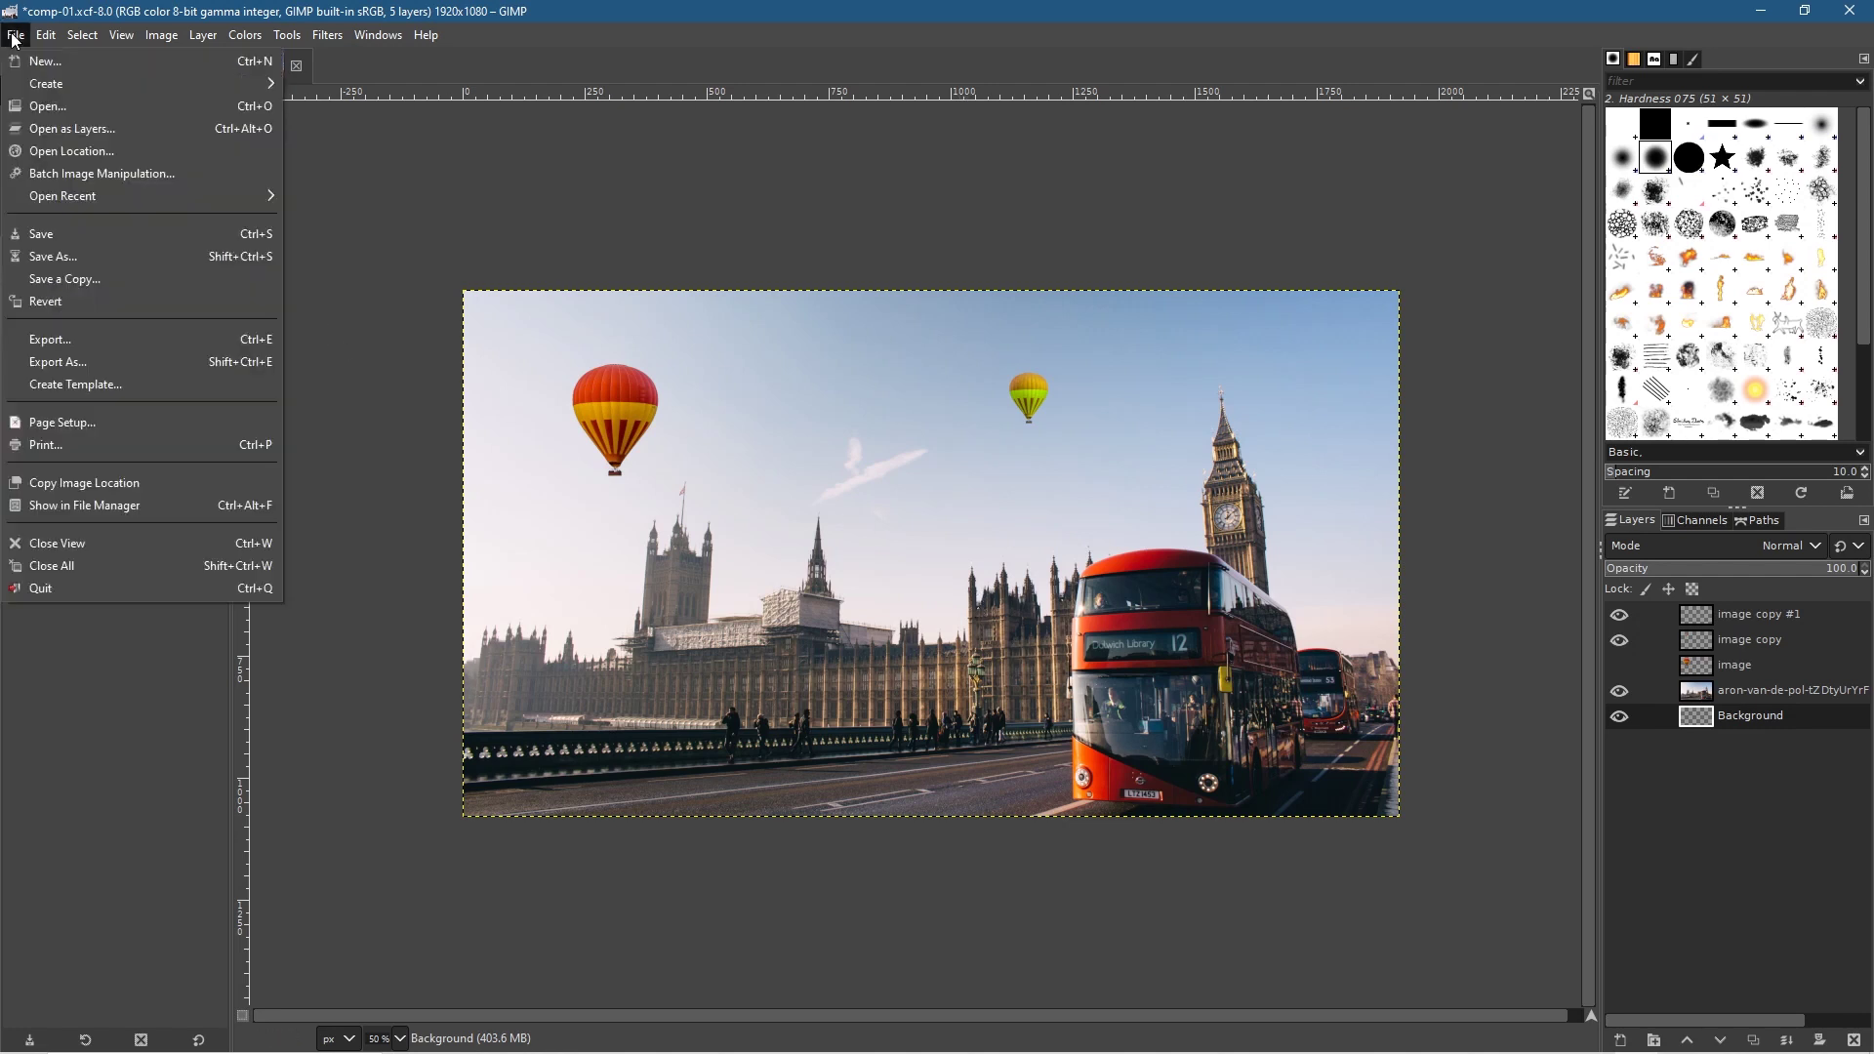
{"action": "left_click", "coordinate": [41, 234]}
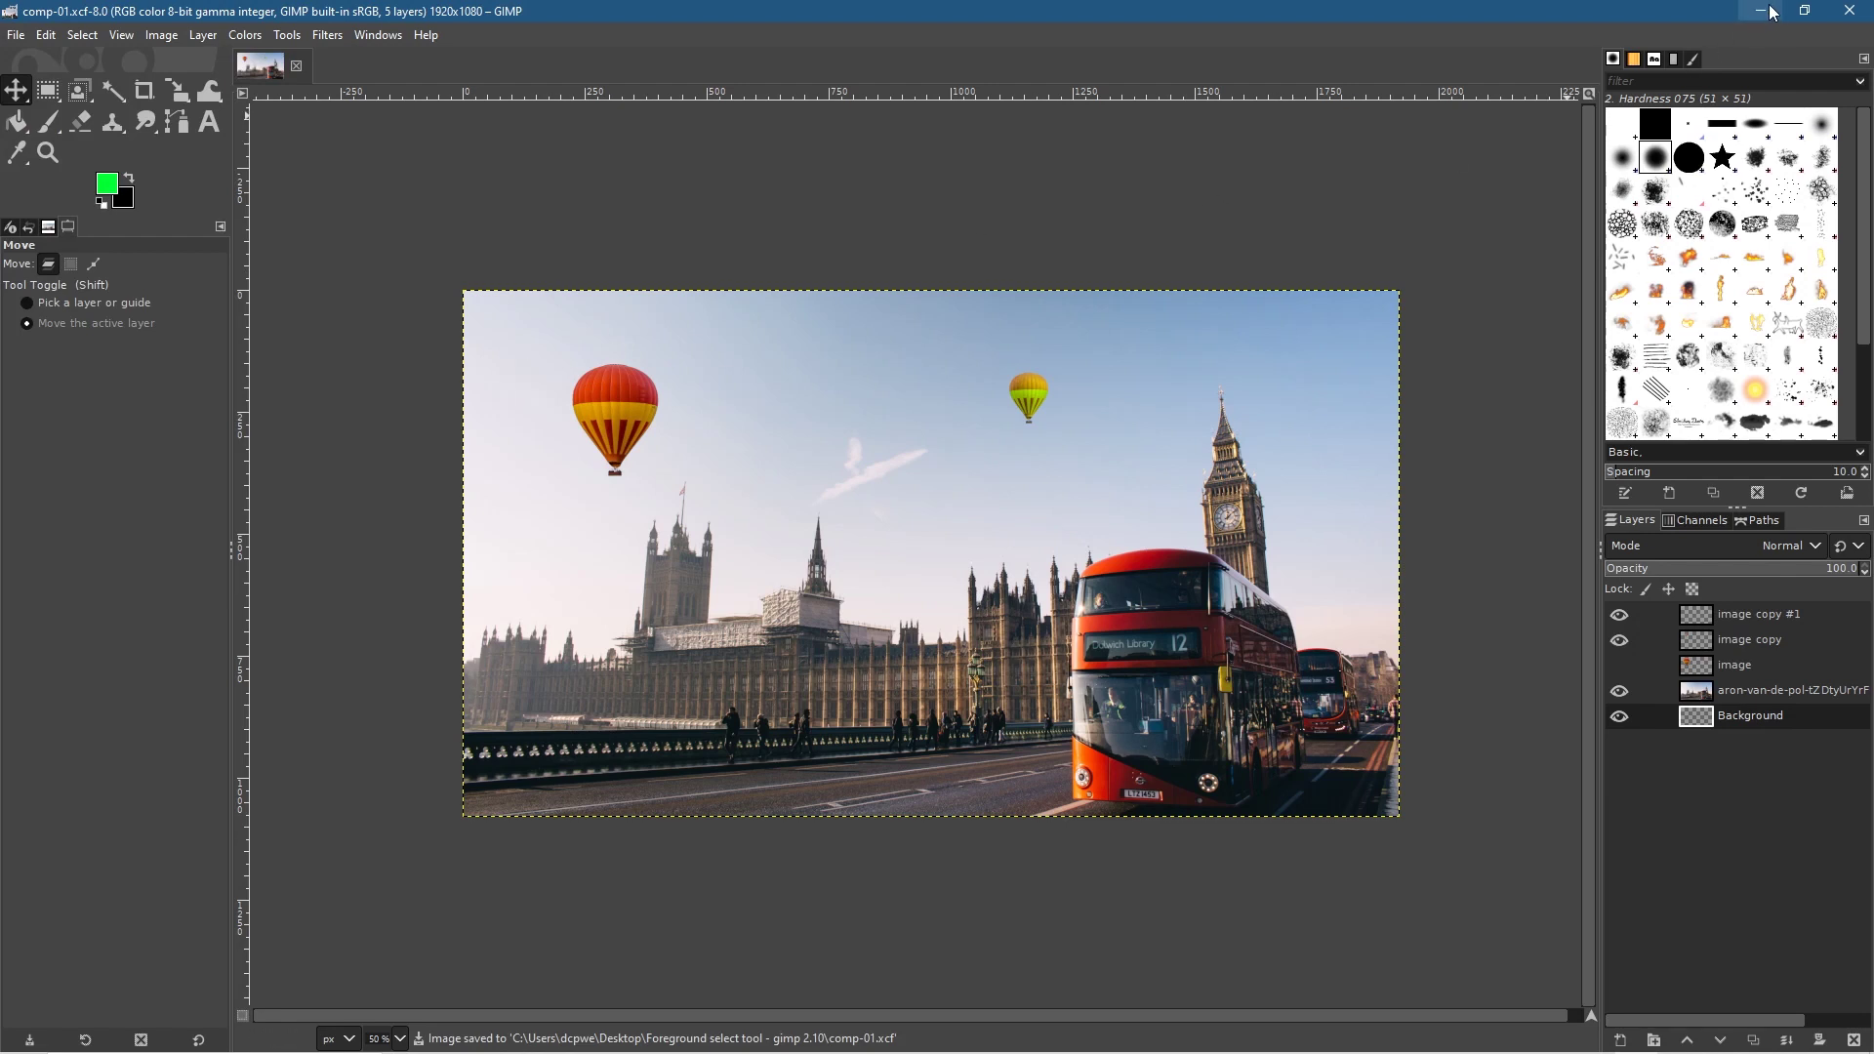
Export the composite as comp-01.png with the default PNG options.
{"action": "left_click", "coordinate": [15, 35]}
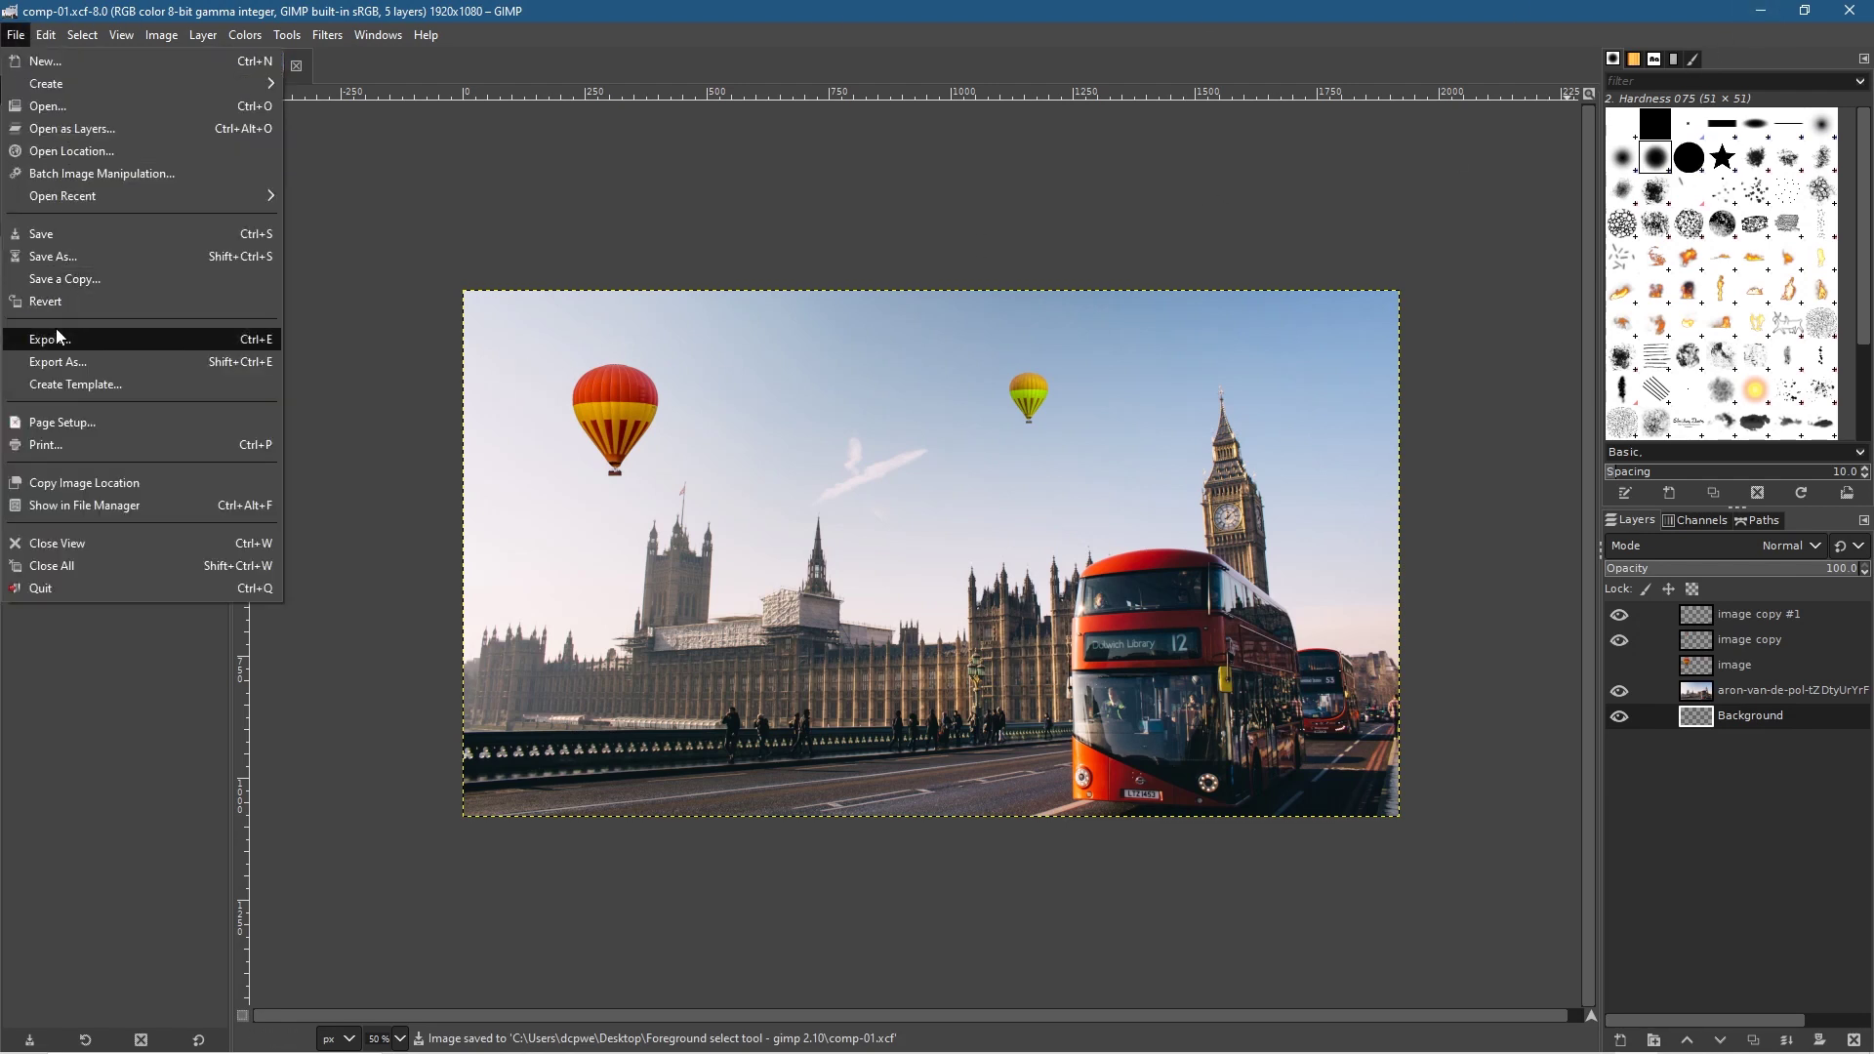
{"action": "left_click", "coordinate": [57, 363]}
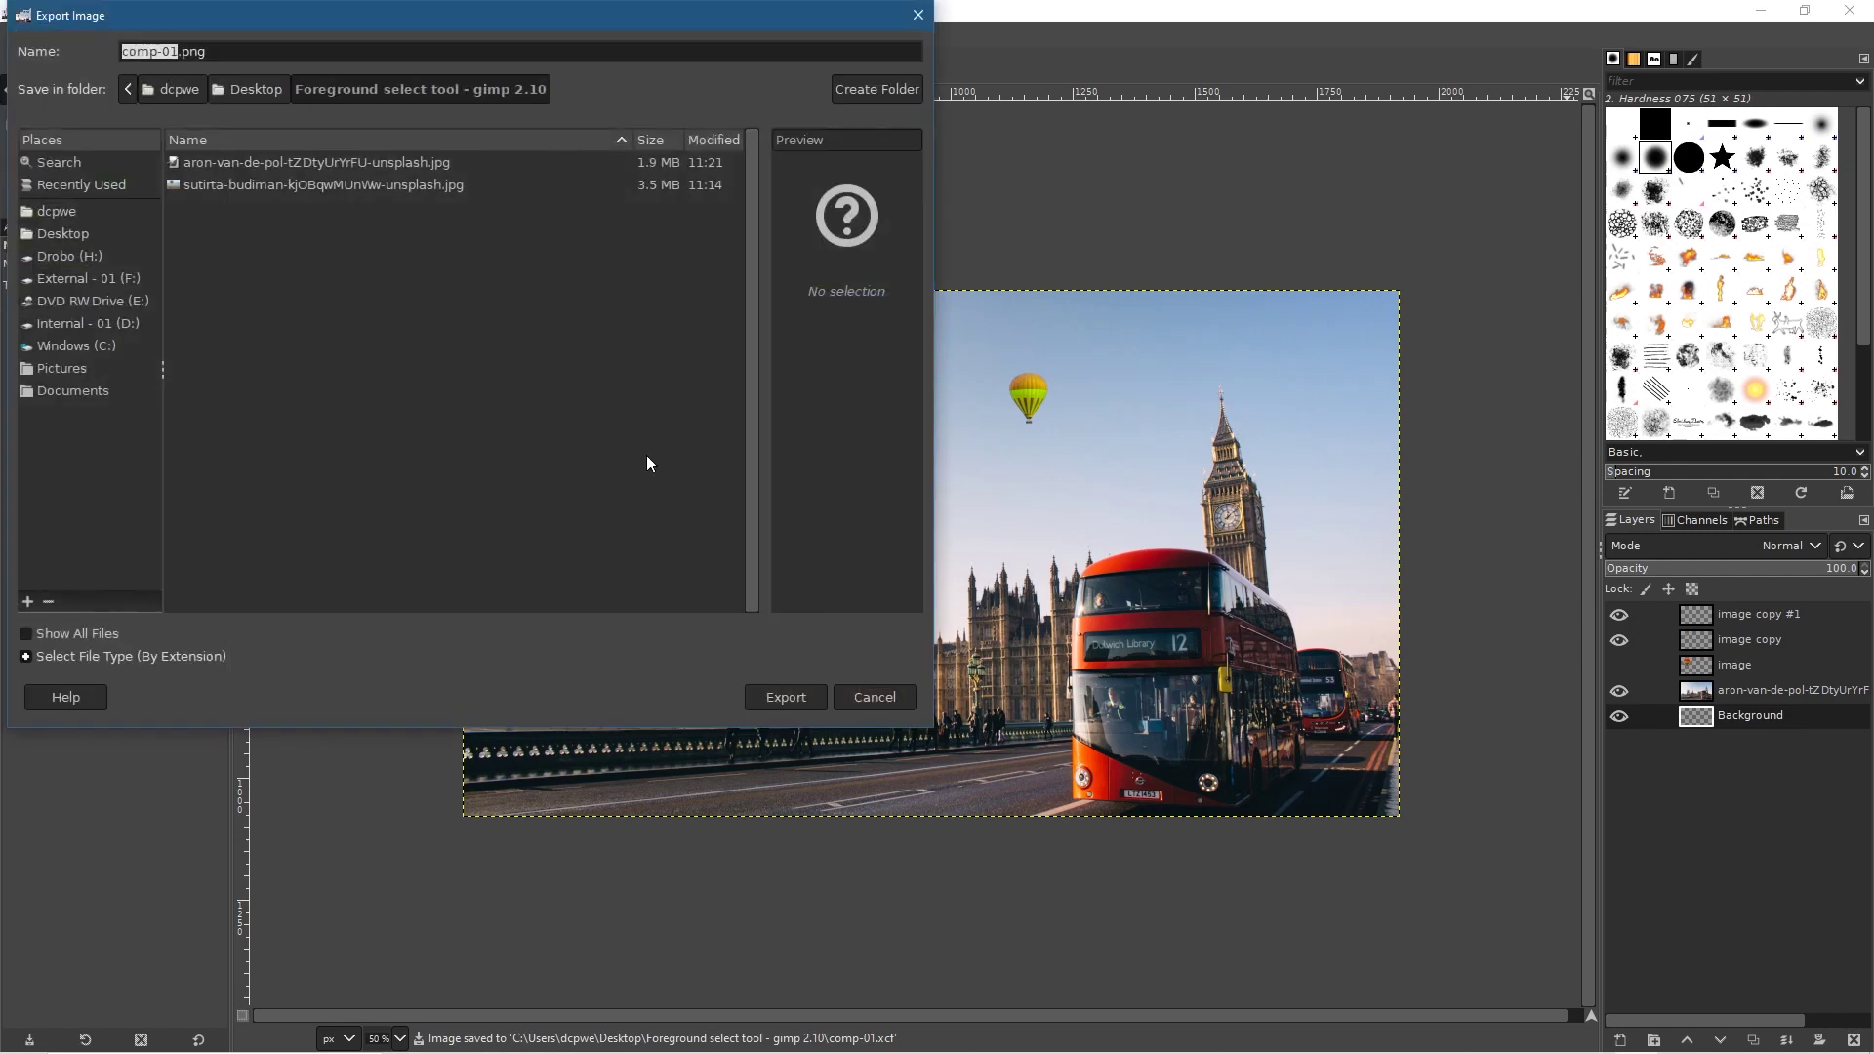
{"action": "left_click", "coordinate": [187, 51]}
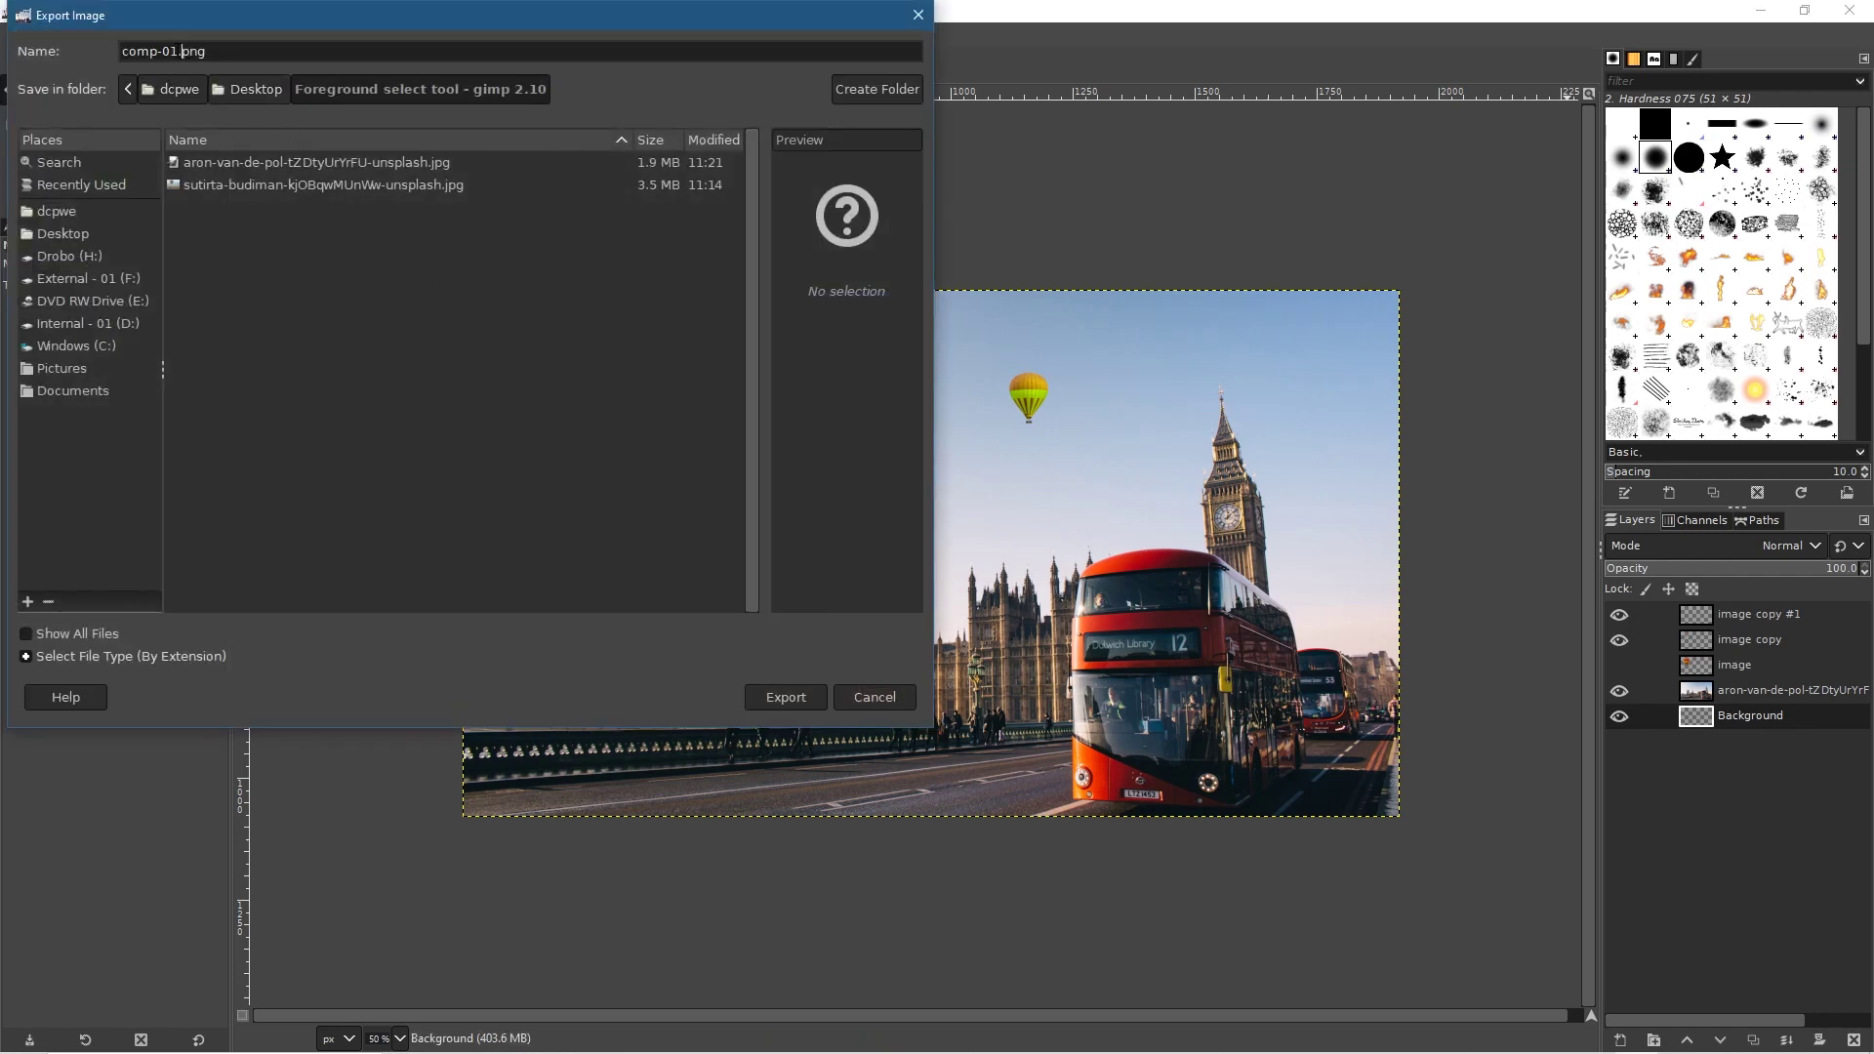
{"action": "left_click", "coordinate": [776, 696]}
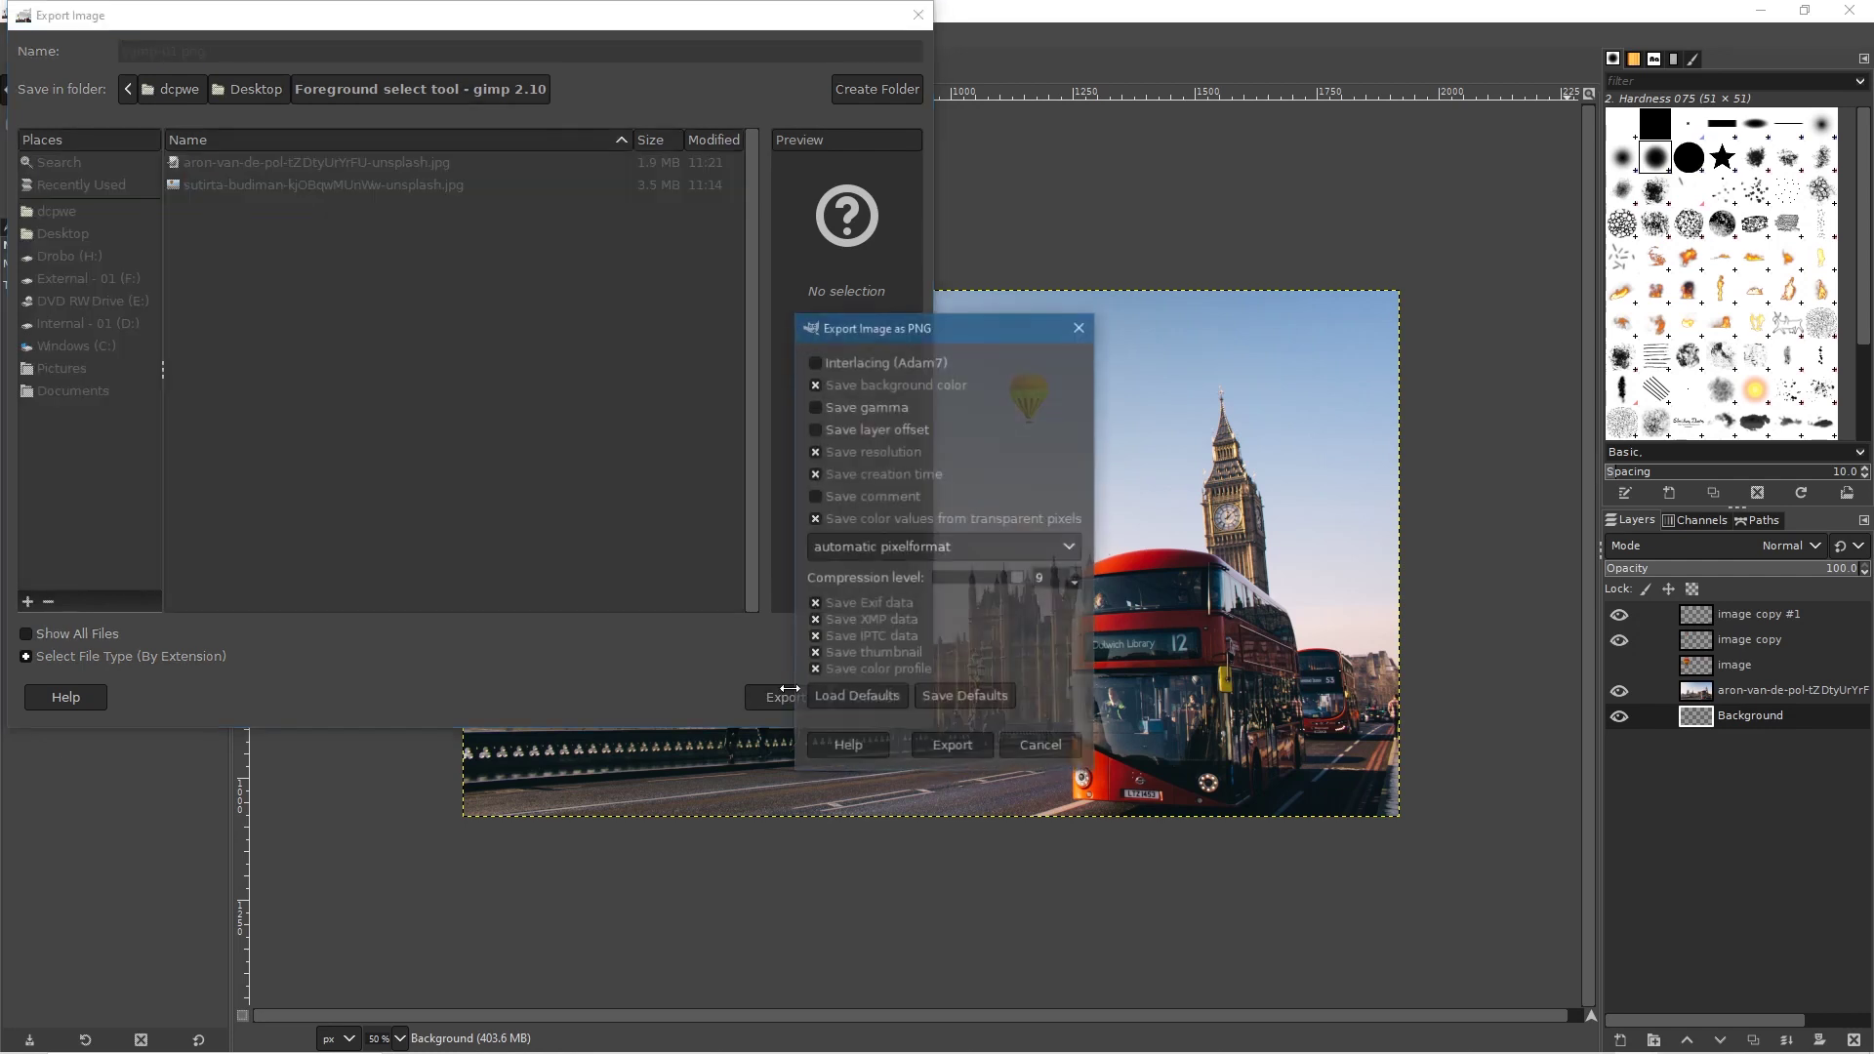
{"action": "left_click", "coordinate": [961, 744]}
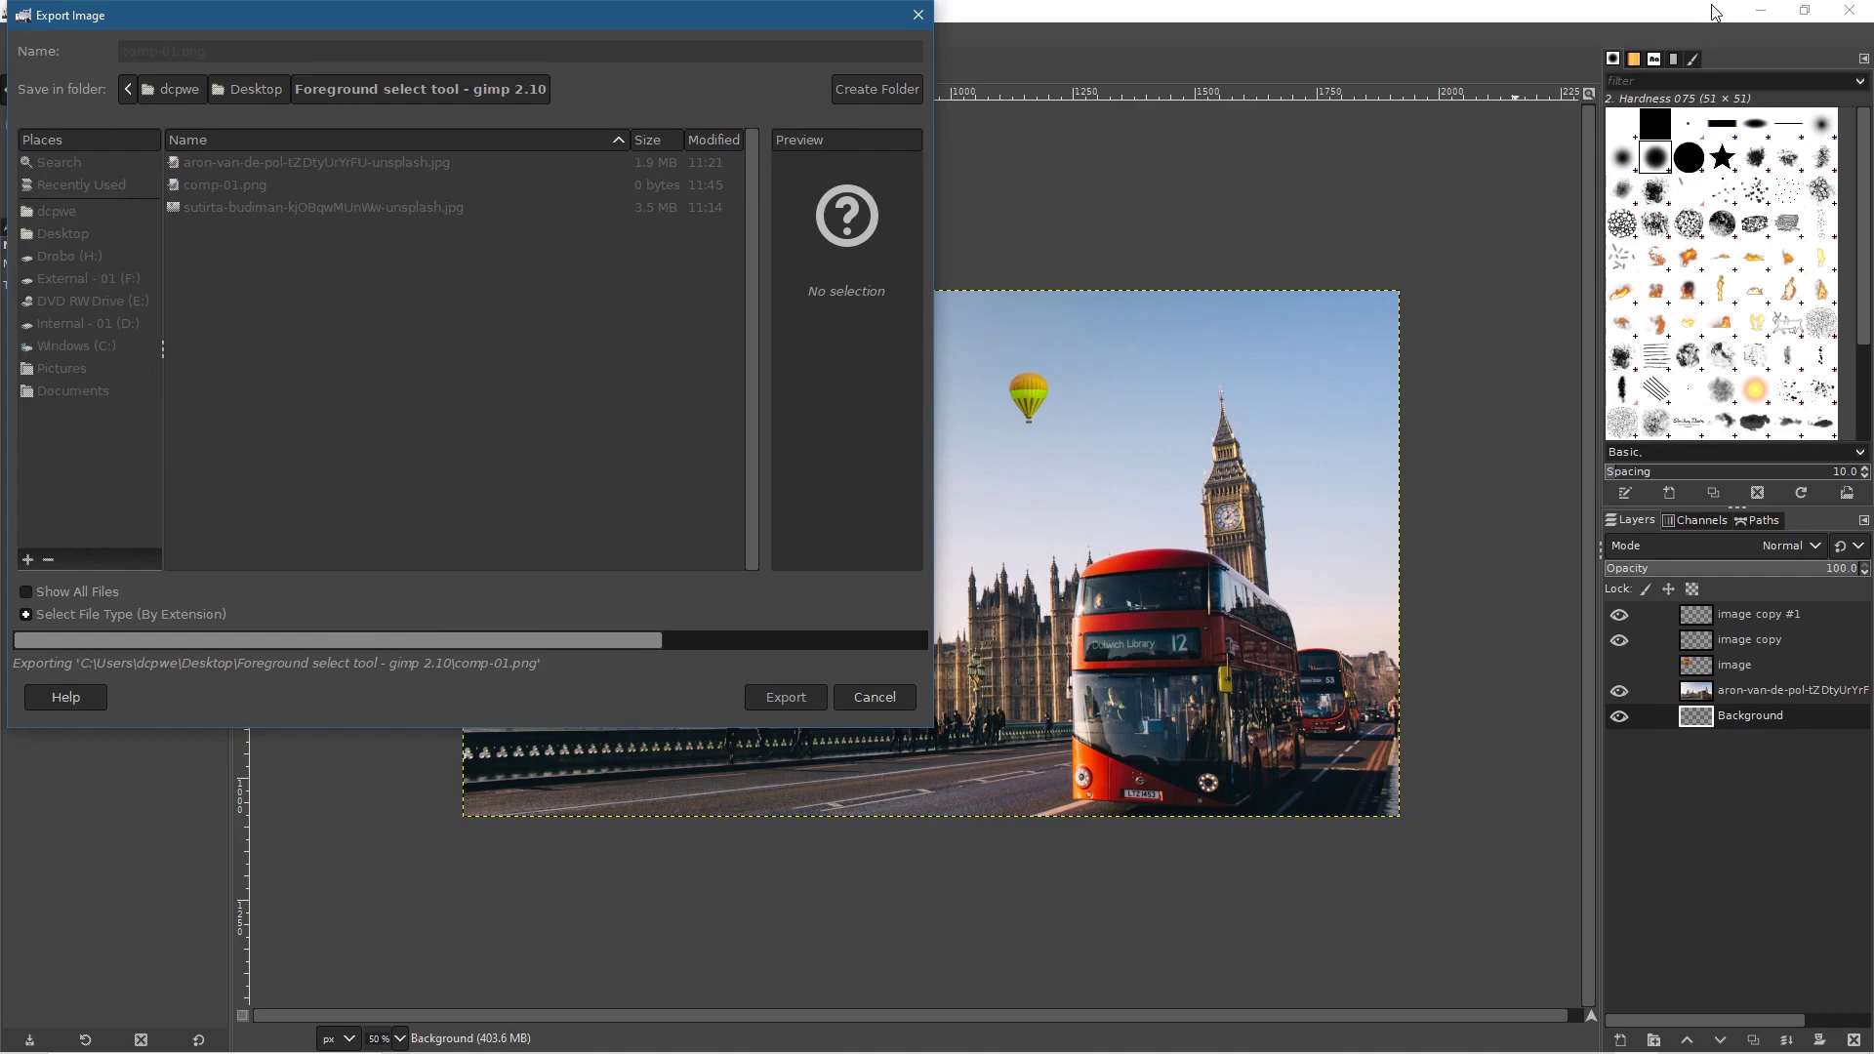
Switch to File Explorer and open the London street photo and the zebra-and-balloon photo side by side in Photos to compare them.
{"action": "left_click", "coordinate": [1759, 11]}
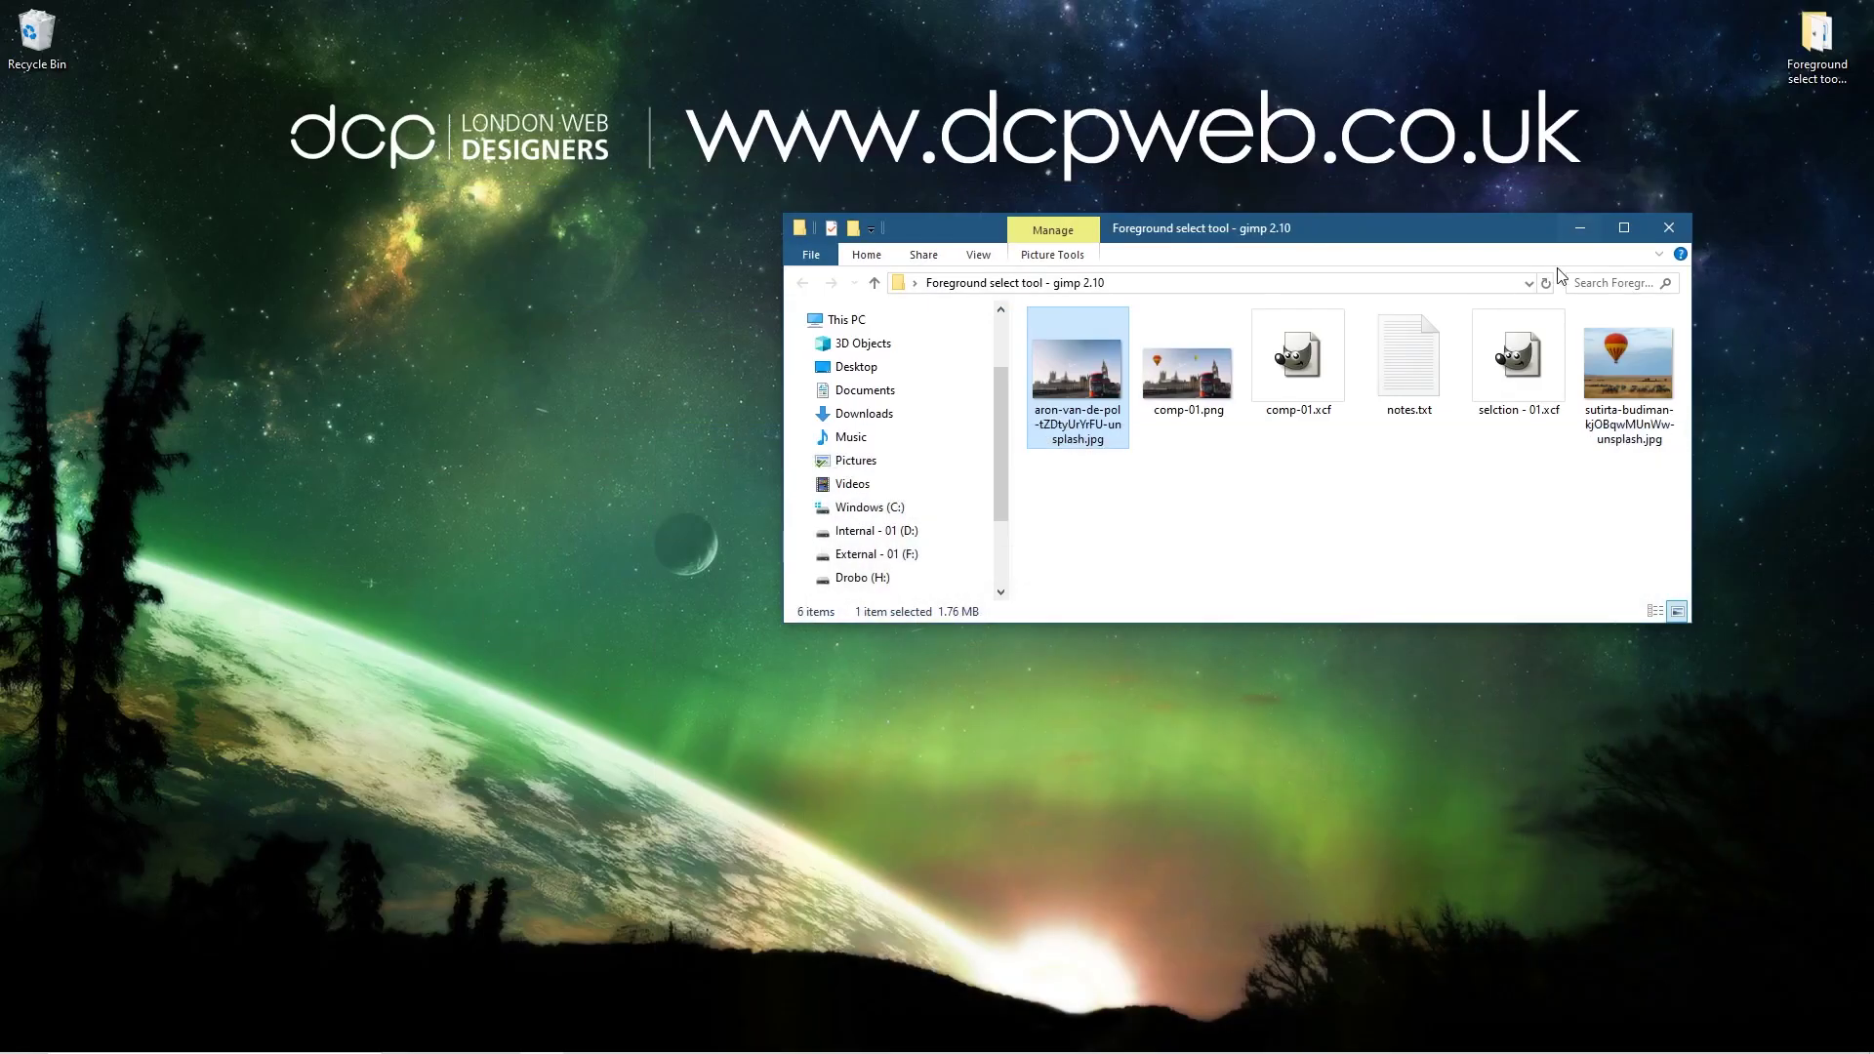
{"action": "left_click", "coordinate": [1187, 379]}
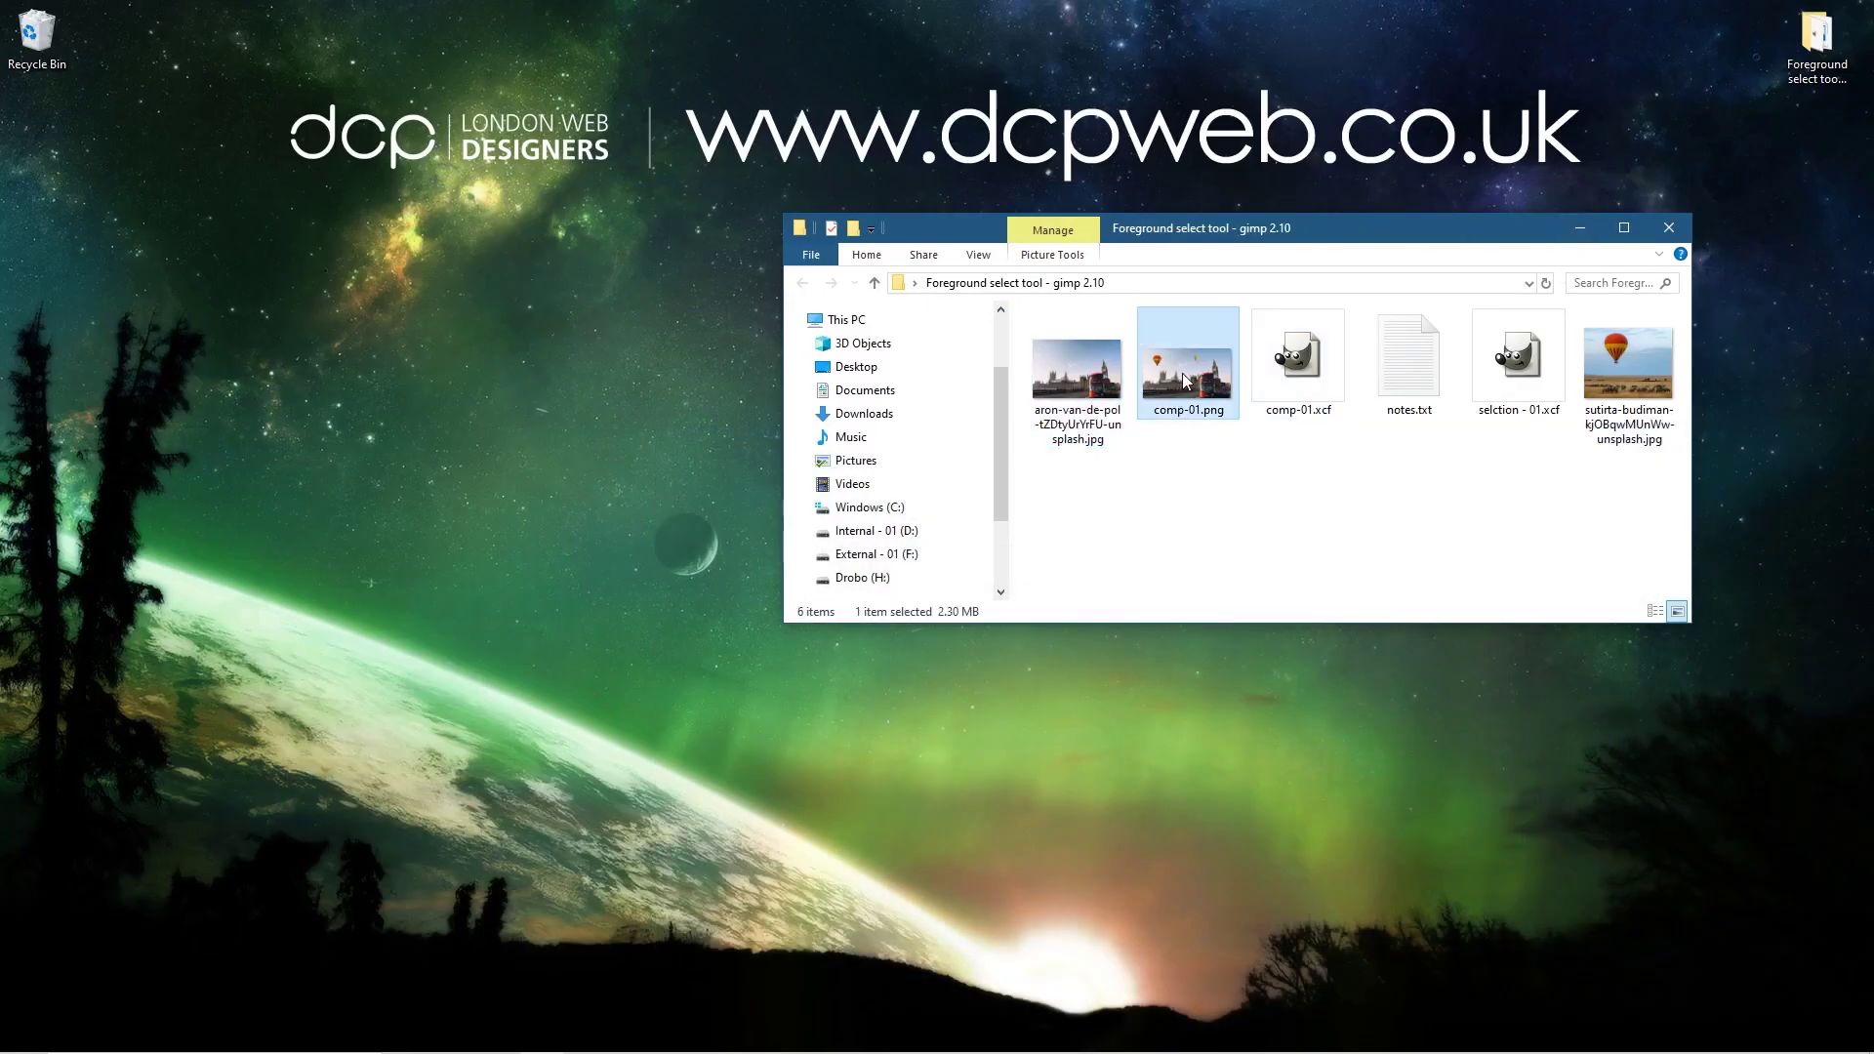
{"action": "double_click", "coordinate": [1097, 402]}
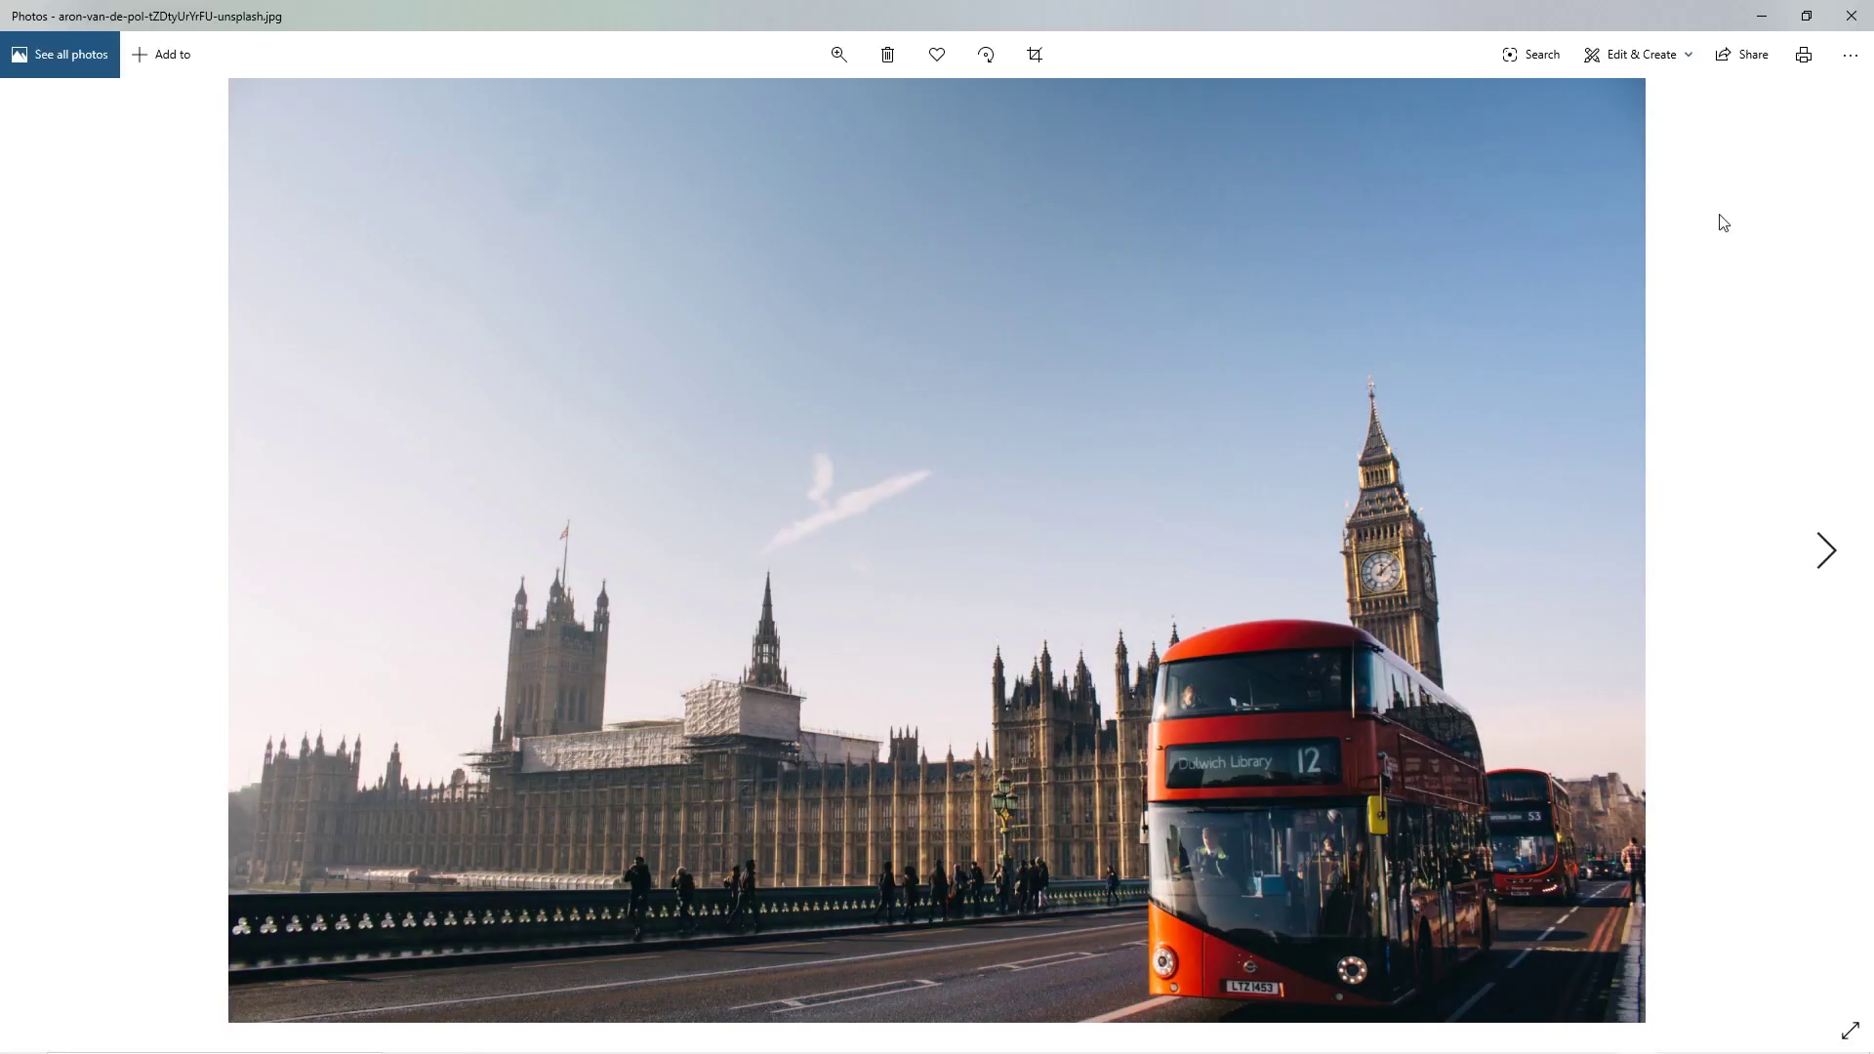
{"action": "left_click_drag", "start_coordinate": [1717, 15], "coordinate": [2, 195]}
{"action": "left_click", "coordinate": [1553, 410]}
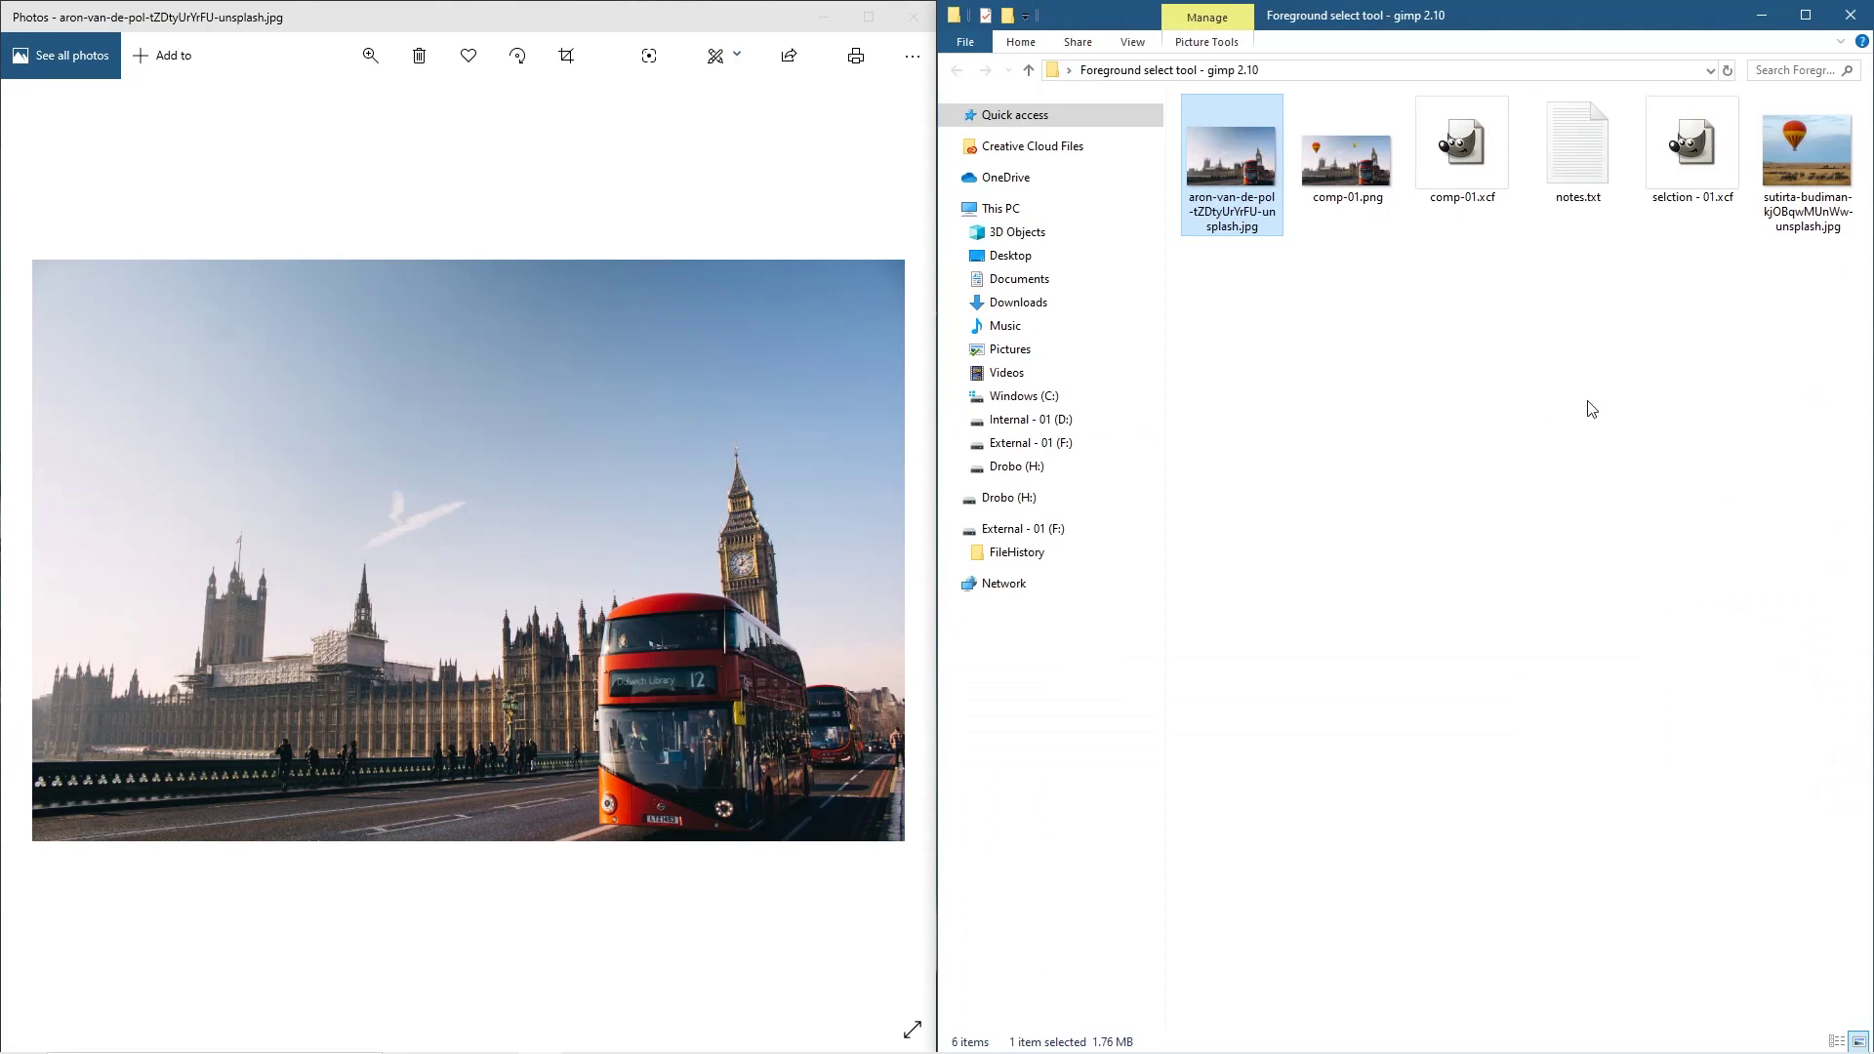
{"action": "double_click", "coordinate": [1802, 150]}
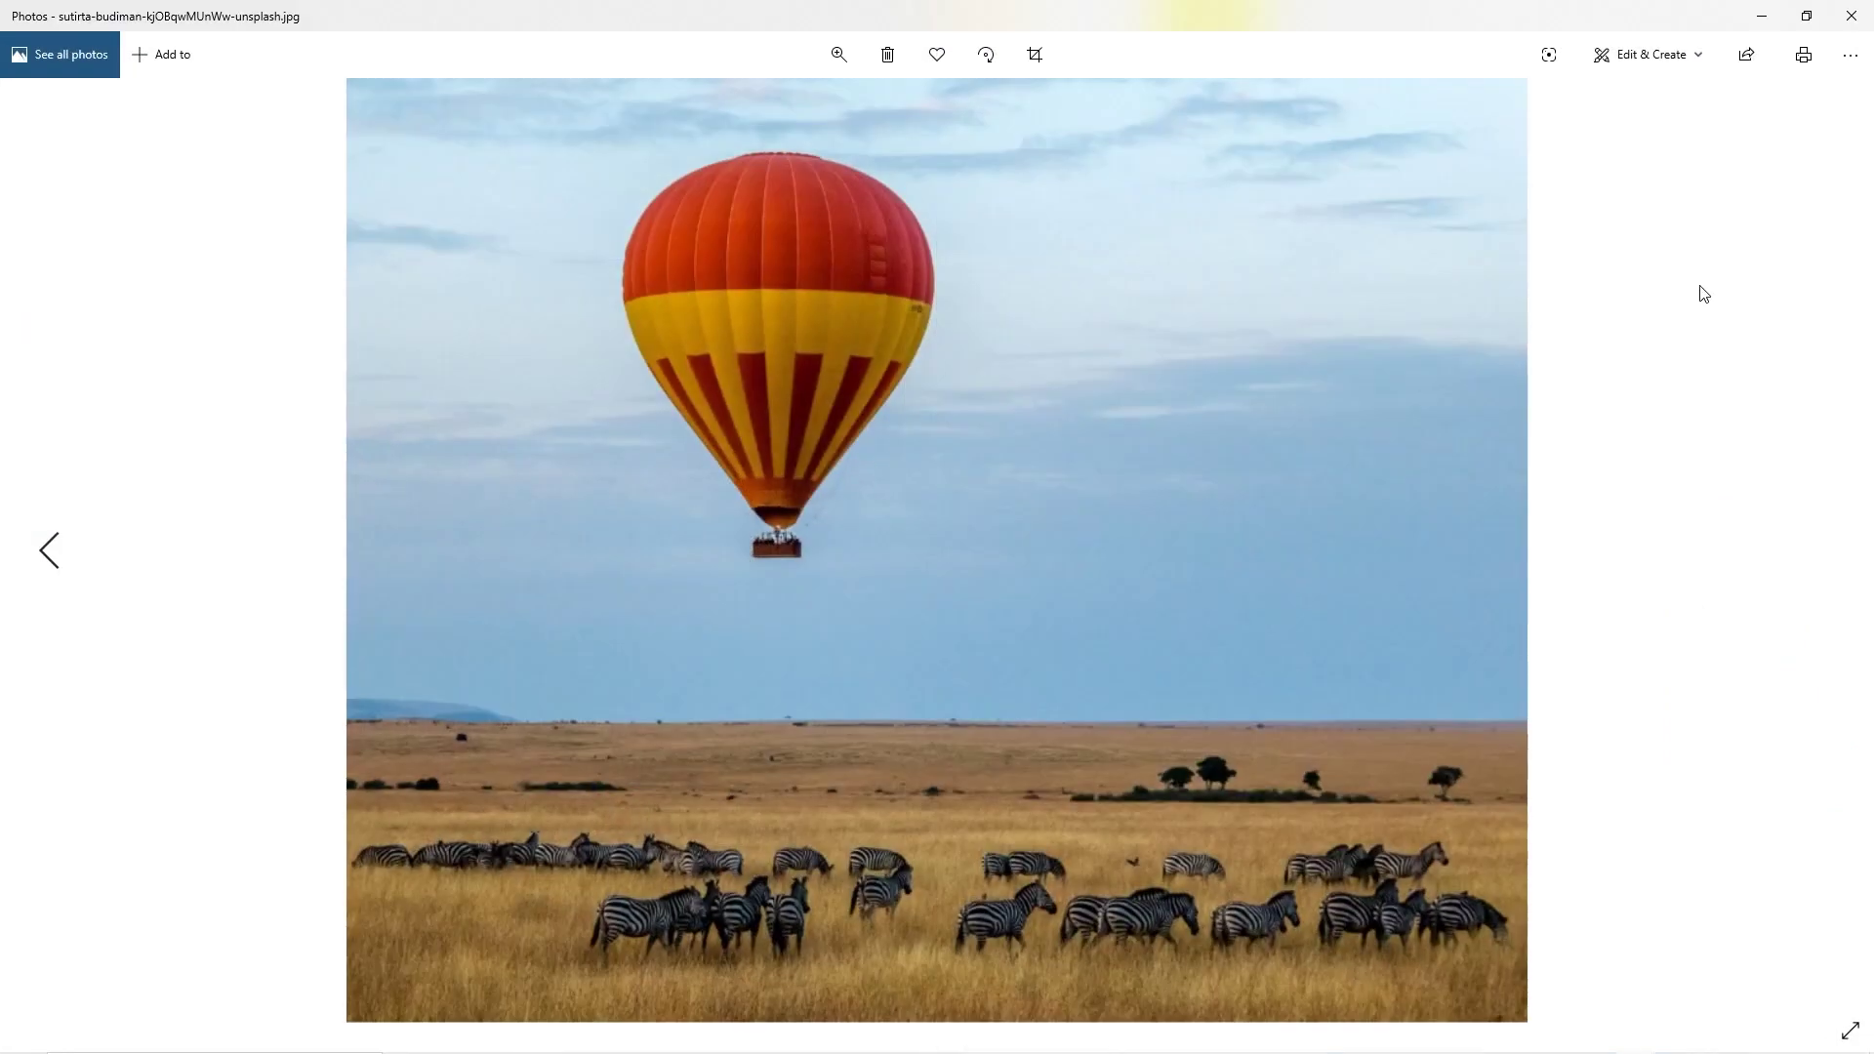
{"action": "key", "text": "super+Right"}
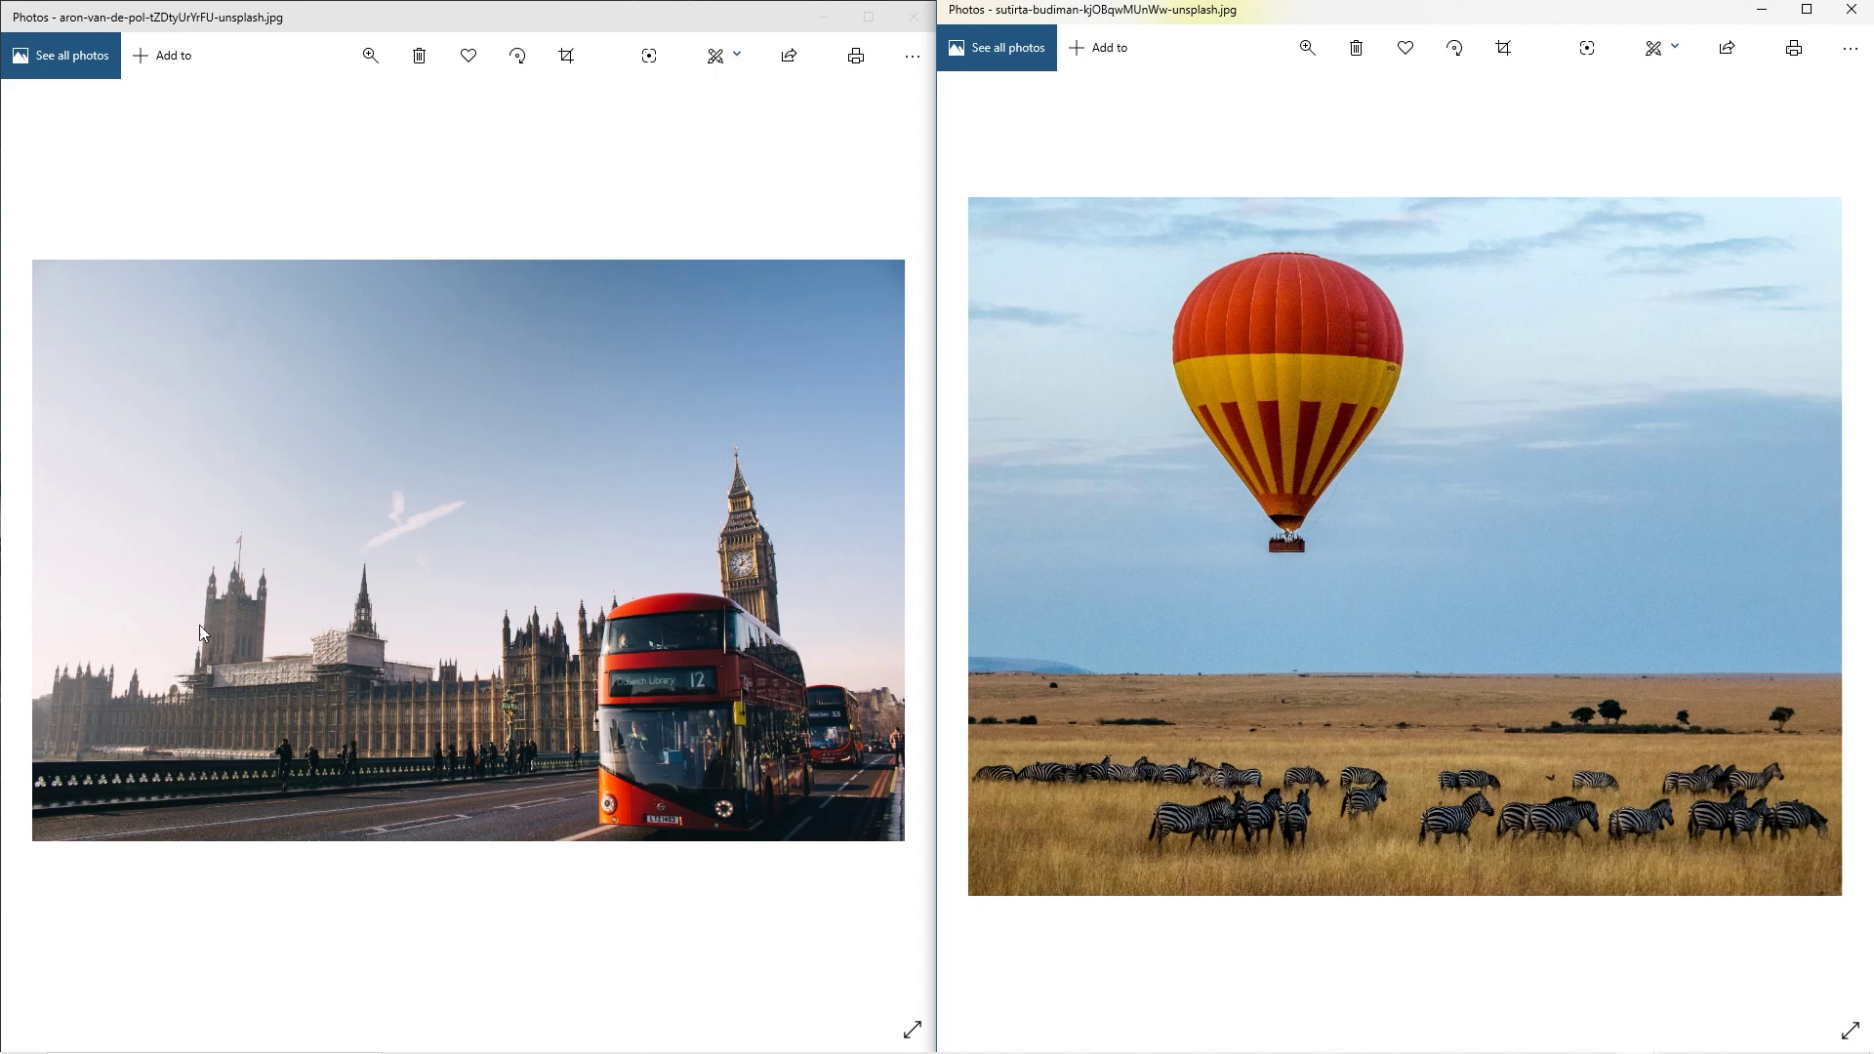
{"action": "left_click", "coordinate": [534, 660]}
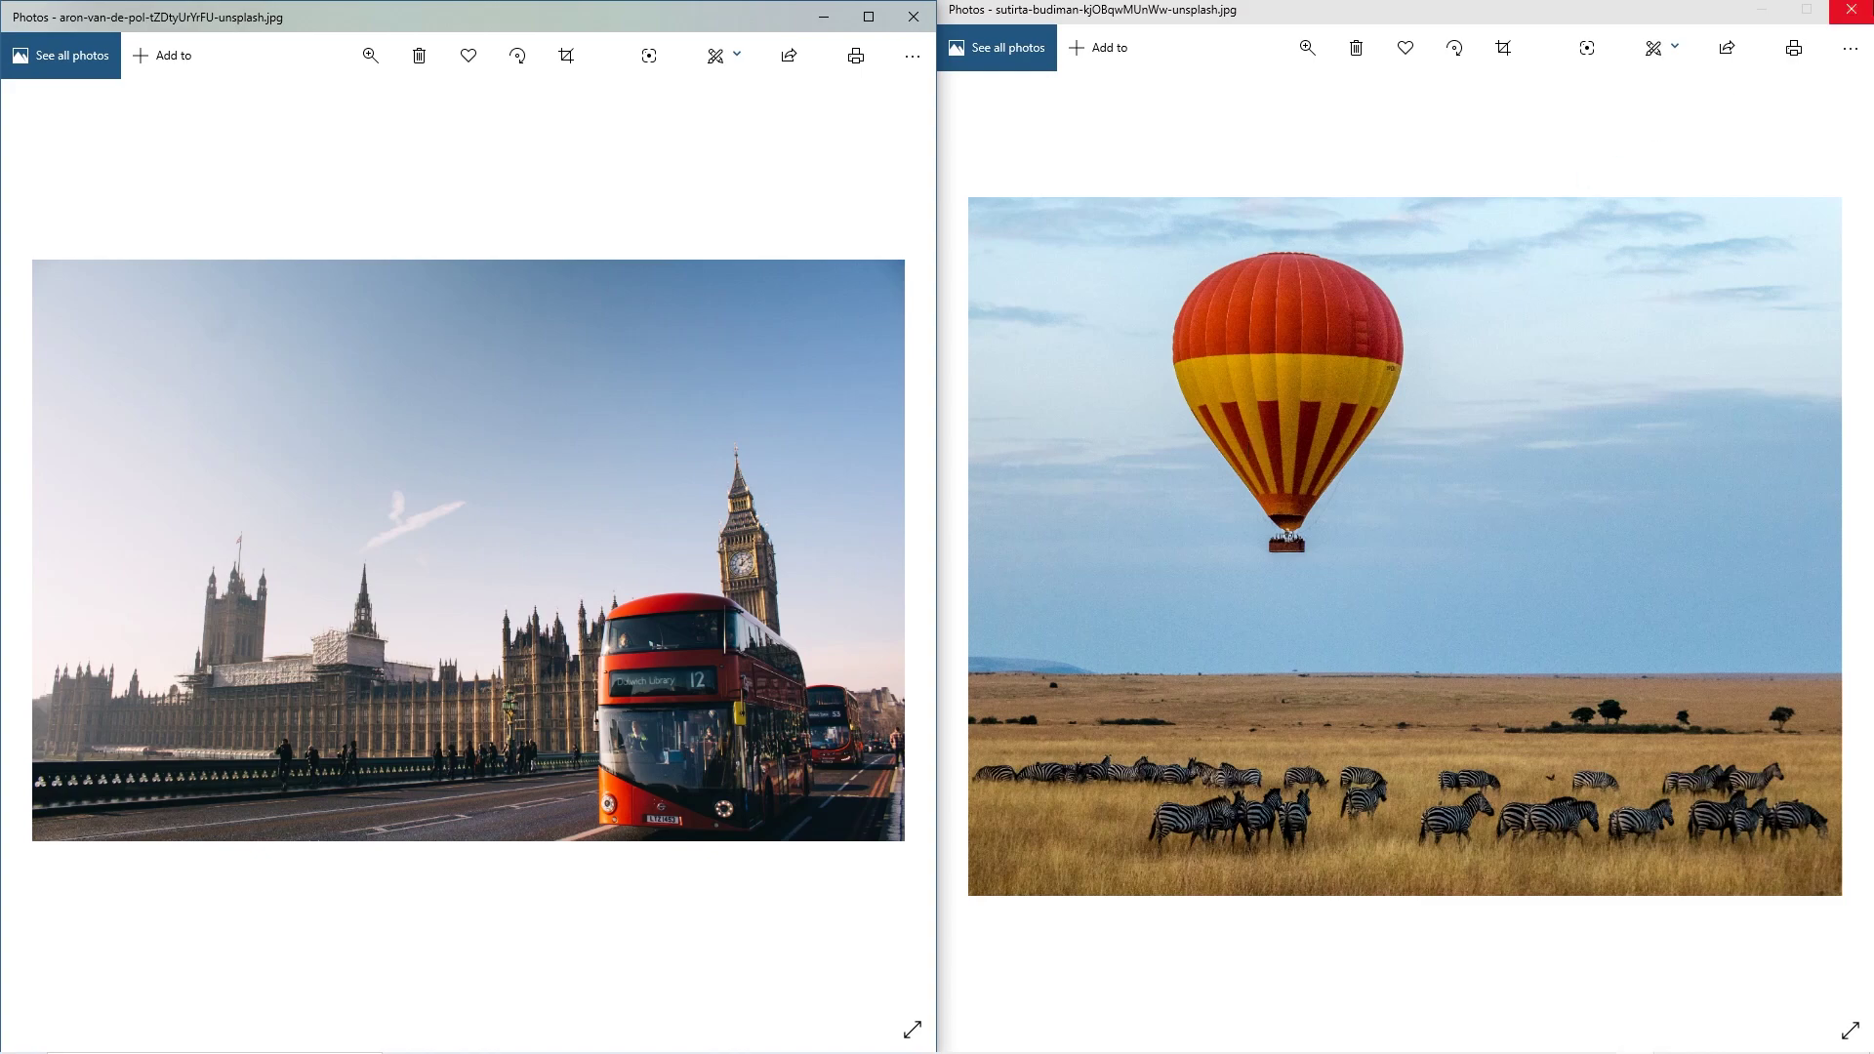
Close both source photos and examine the exported comp-01.png, closing the viewer and the folder window at the end.
{"action": "left_click", "coordinate": [1850, 10]}
{"action": "left_click", "coordinate": [915, 14]}
{"action": "double_click", "coordinate": [1339, 162]}
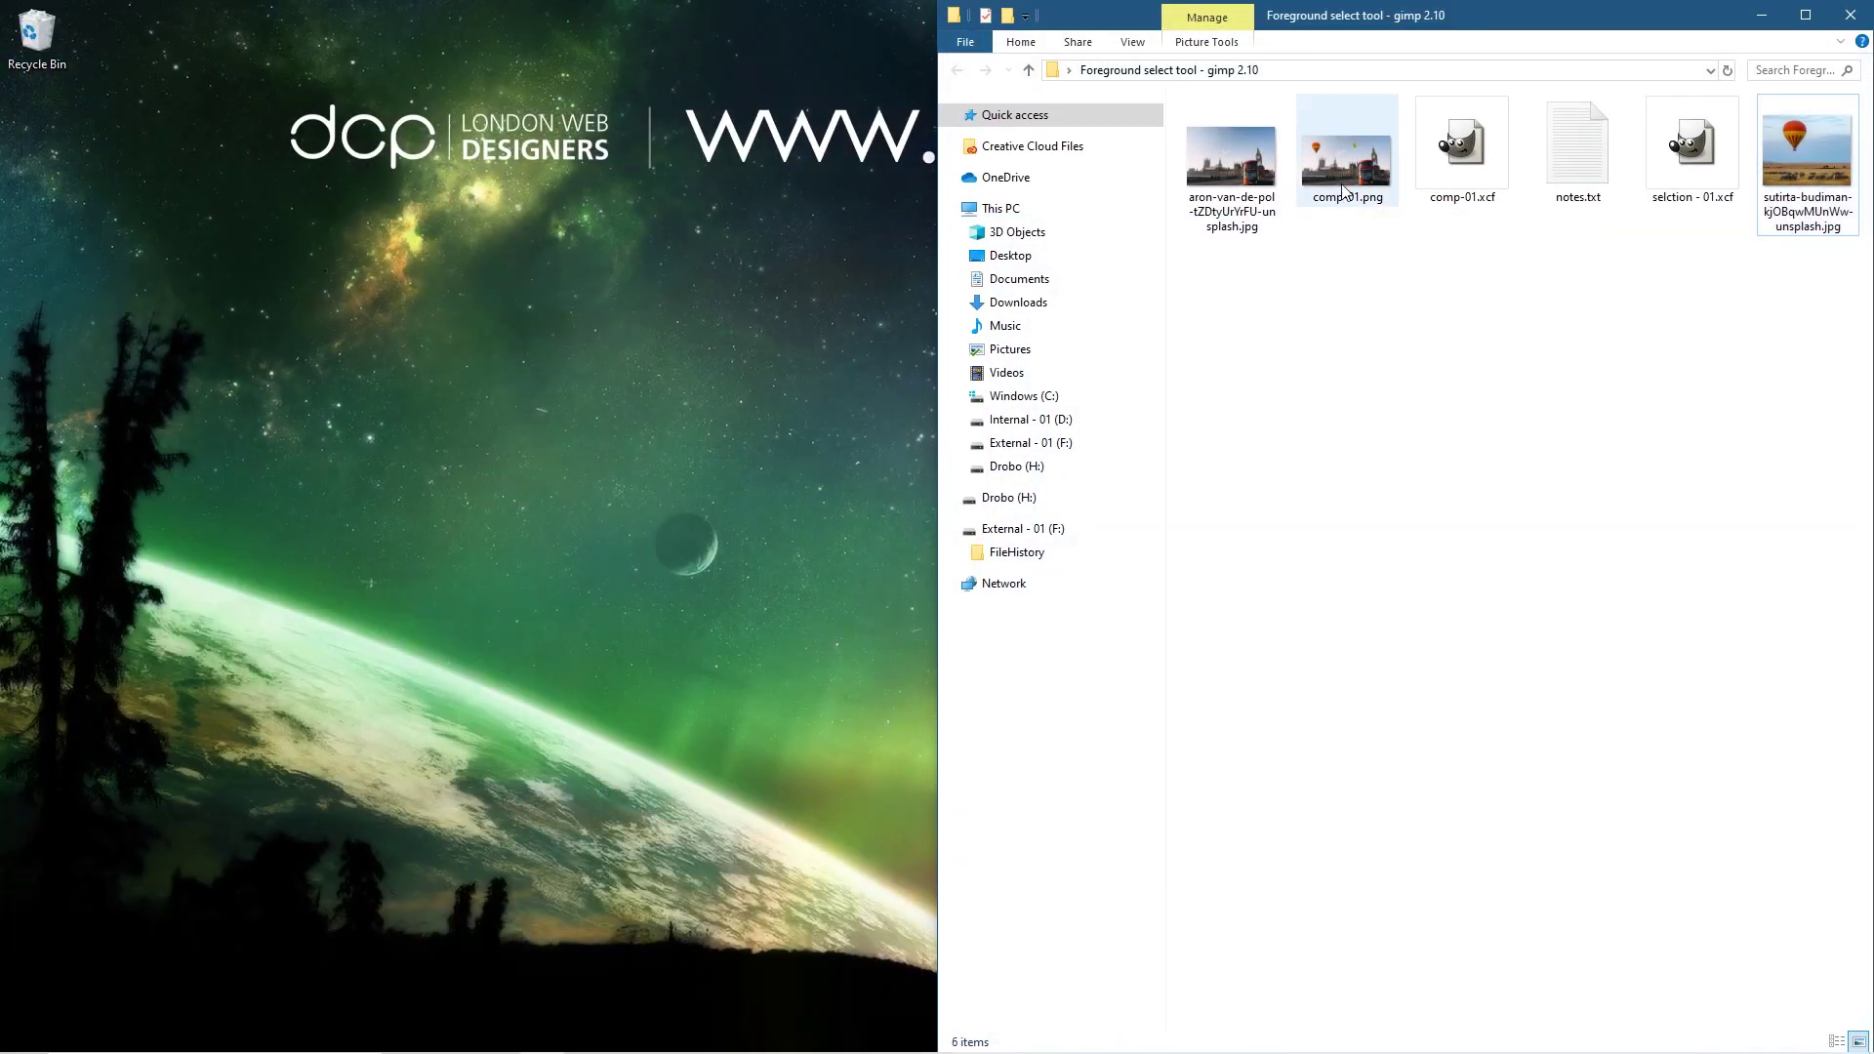
{"action": "left_click", "coordinate": [1203, 313]}
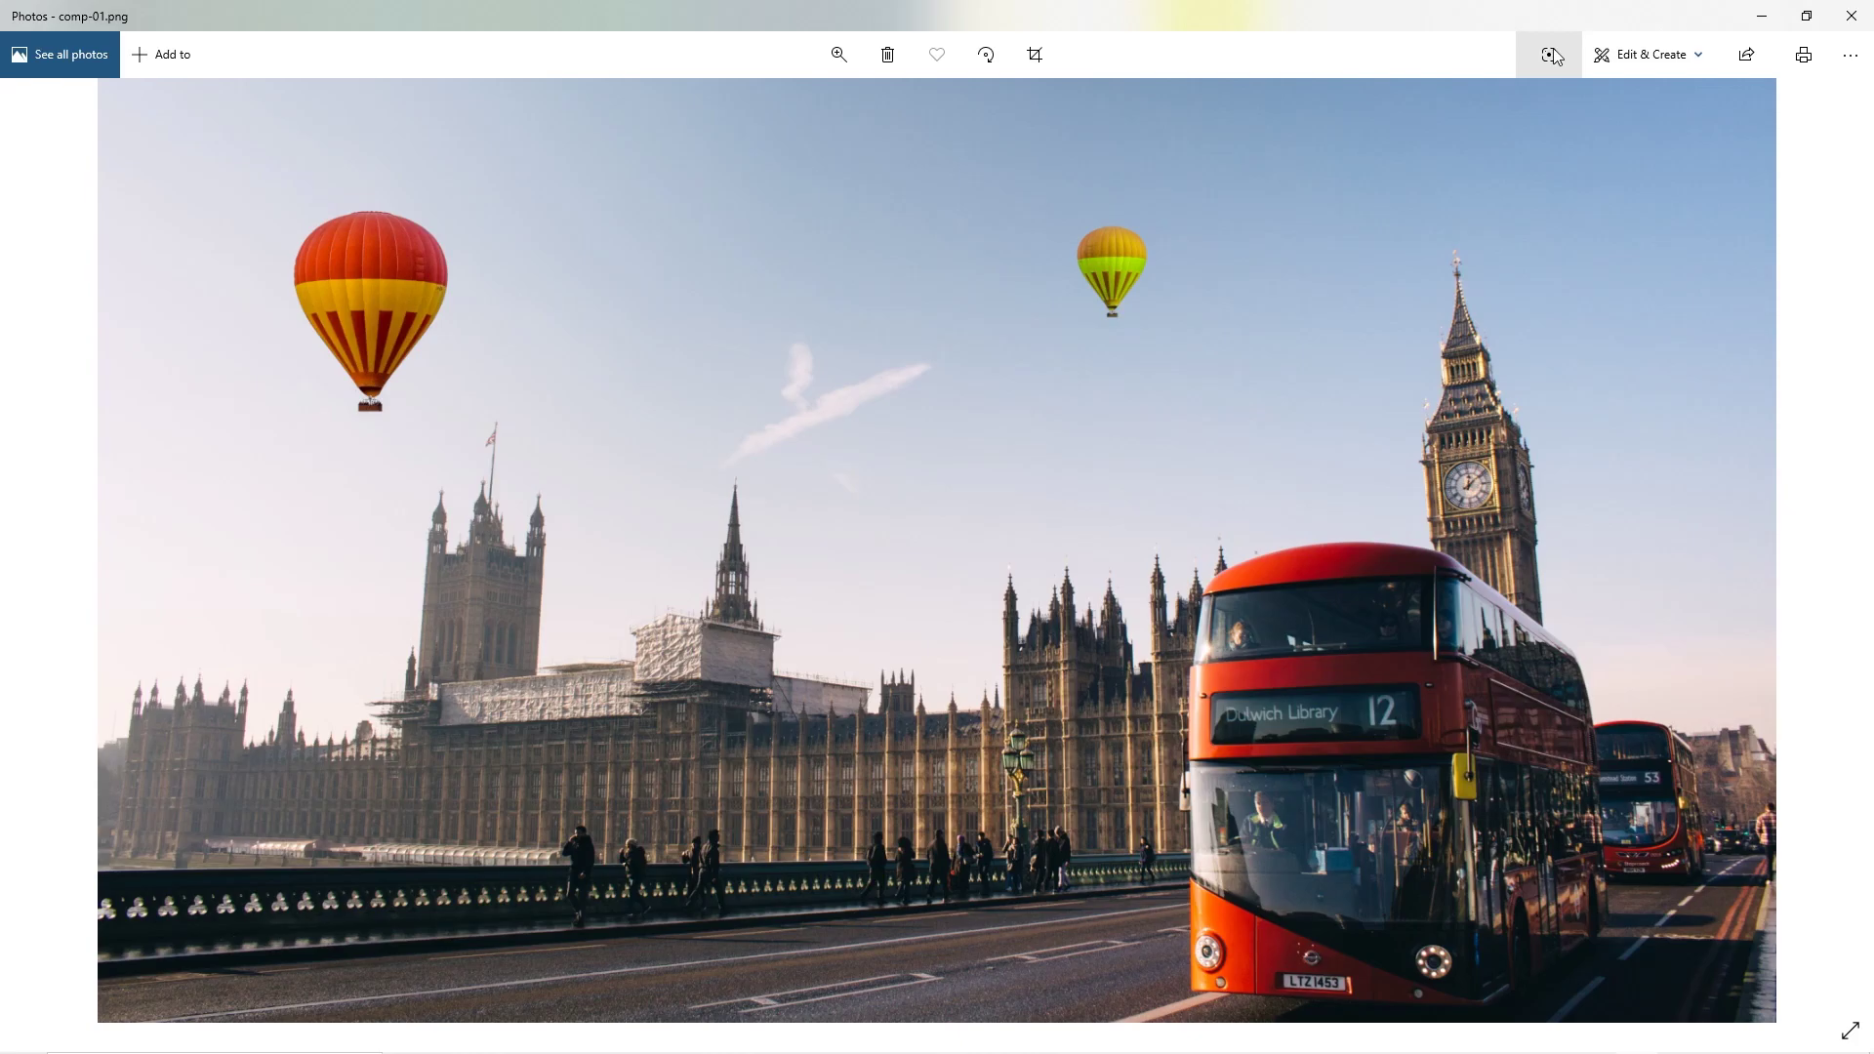
{"action": "left_click", "coordinate": [1838, 11]}
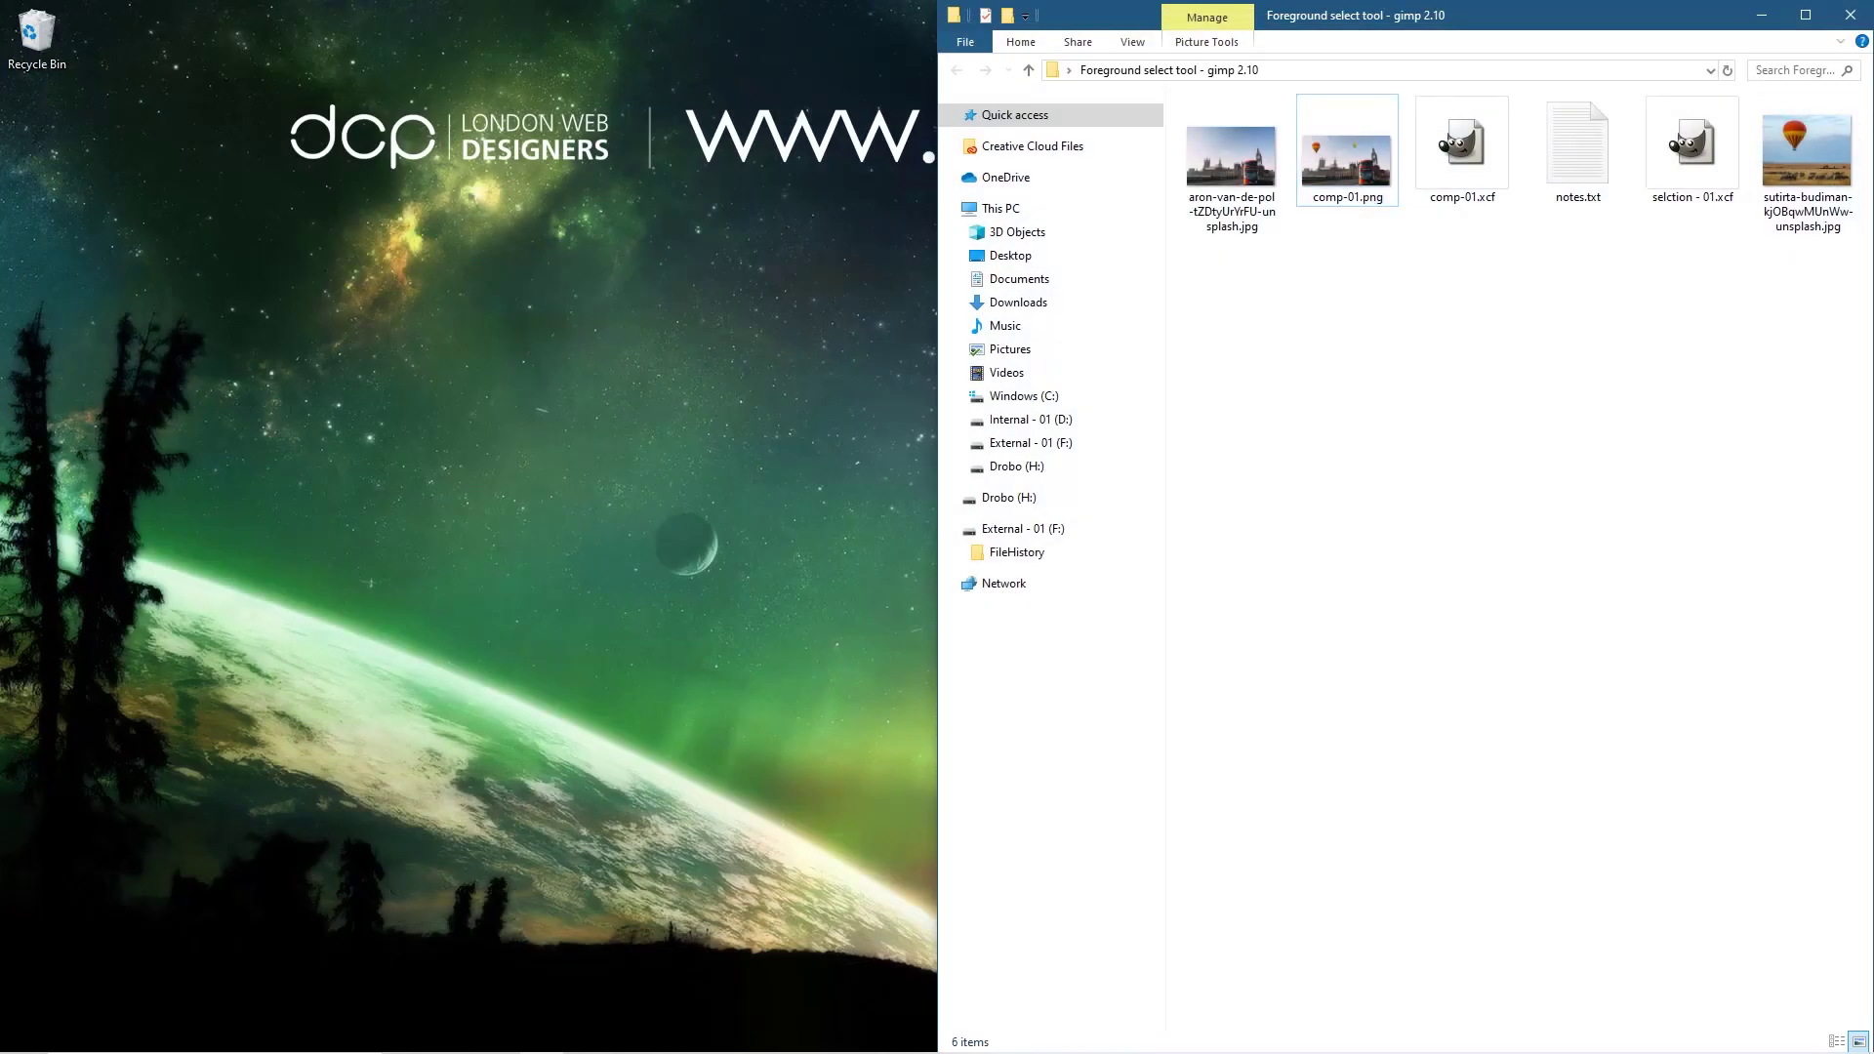
{"action": "left_click", "coordinate": [1852, 15]}
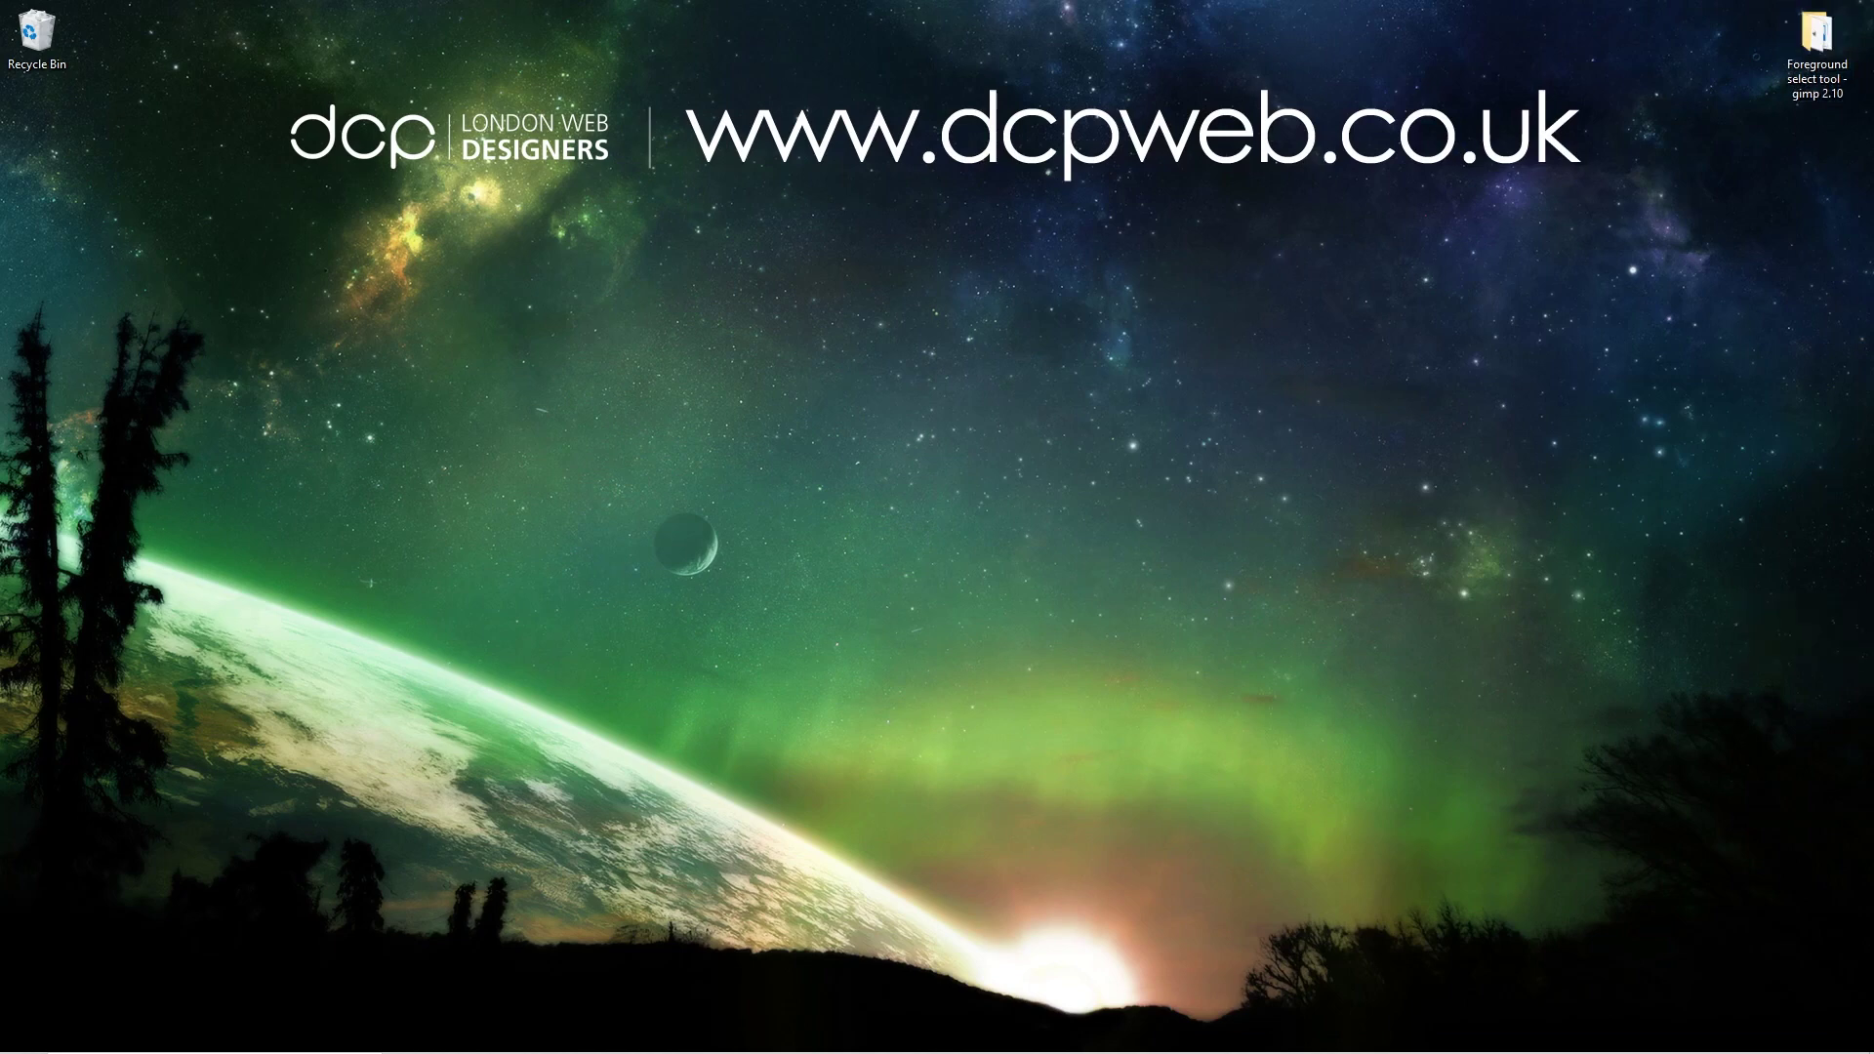